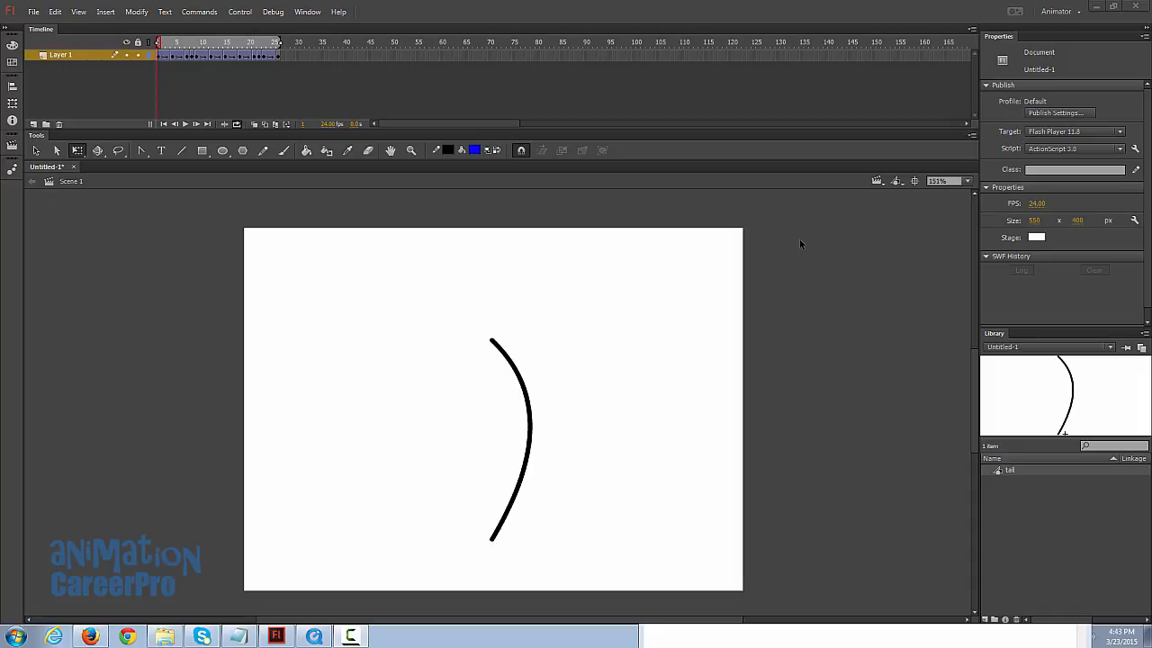
# Step: Play back the sample tail animation from frame 1 and the Fork-In-Ripe Avocado_Animated reference clip
pyautogui.moveTo(202, 44); pyautogui.dragTo(156, 43)
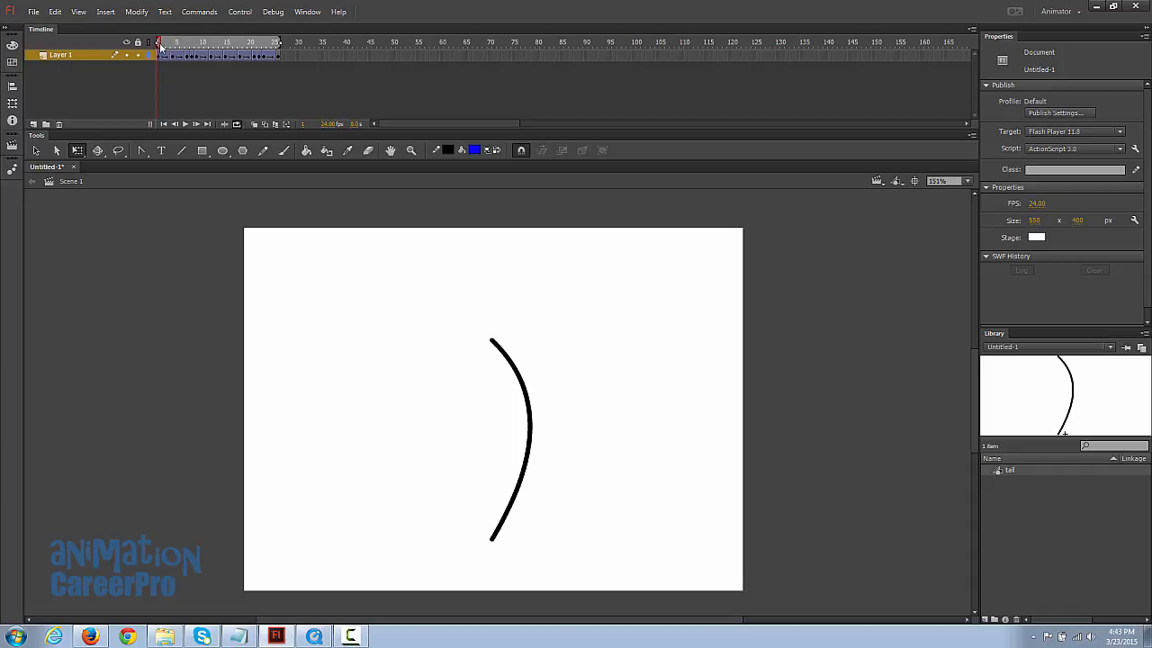
pyautogui.press('Return')
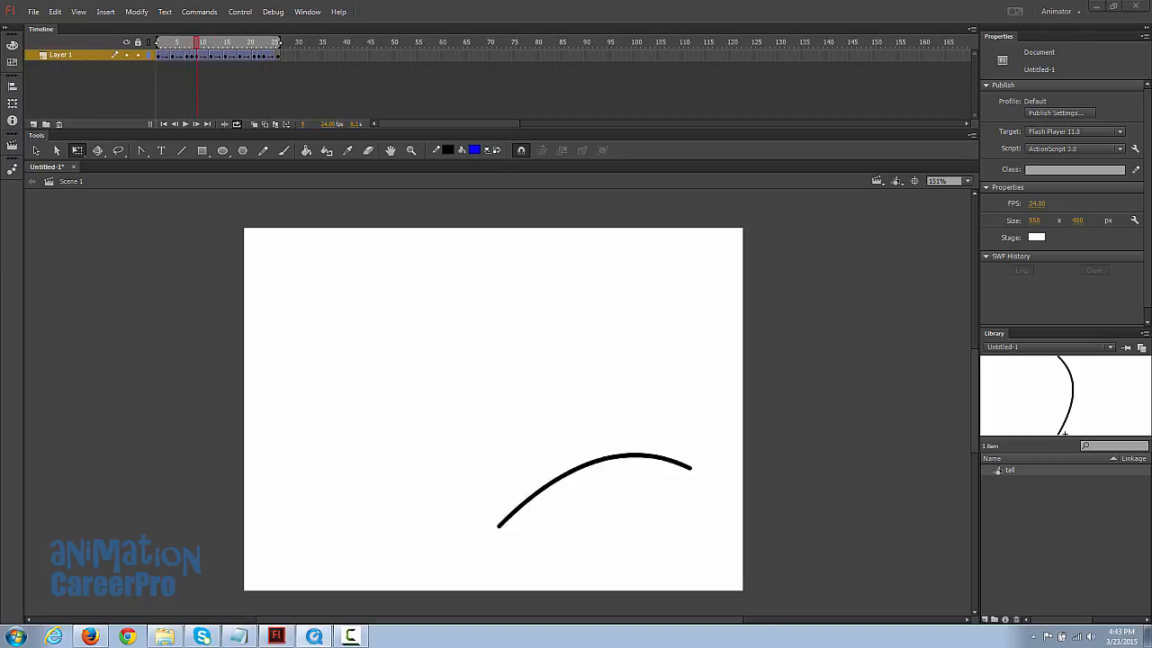
pyautogui.moveTo(1151, 2); pyautogui.dragTo(340, 65)
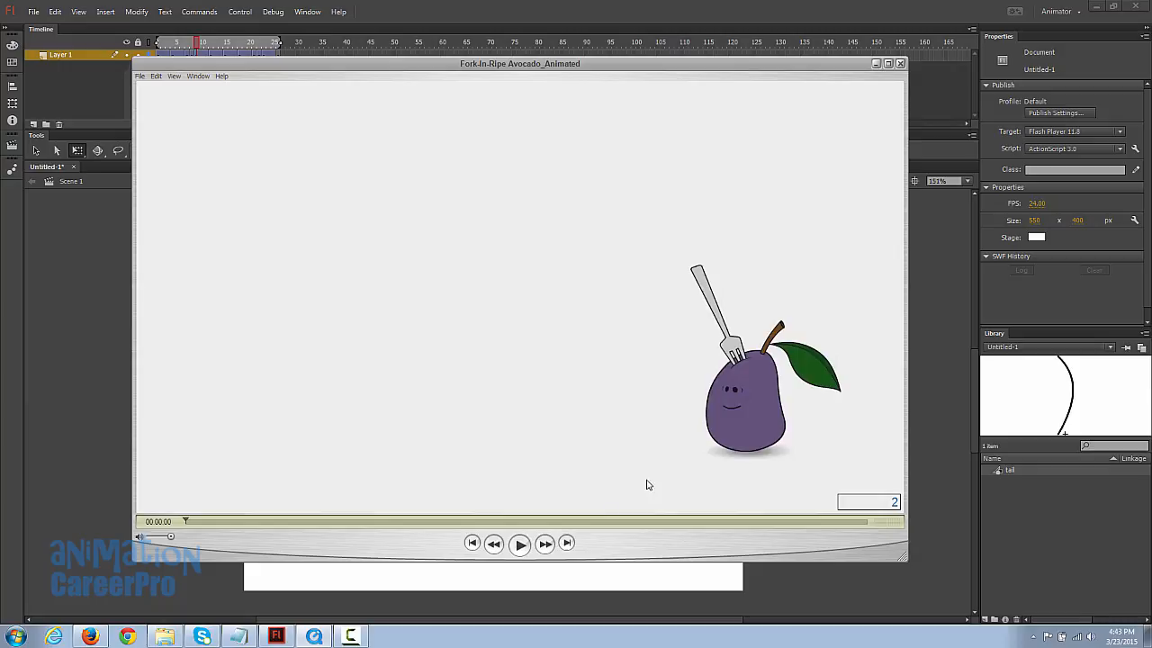
pyautogui.click(520, 546)
pyautogui.hotkey('ctrl', 'w')
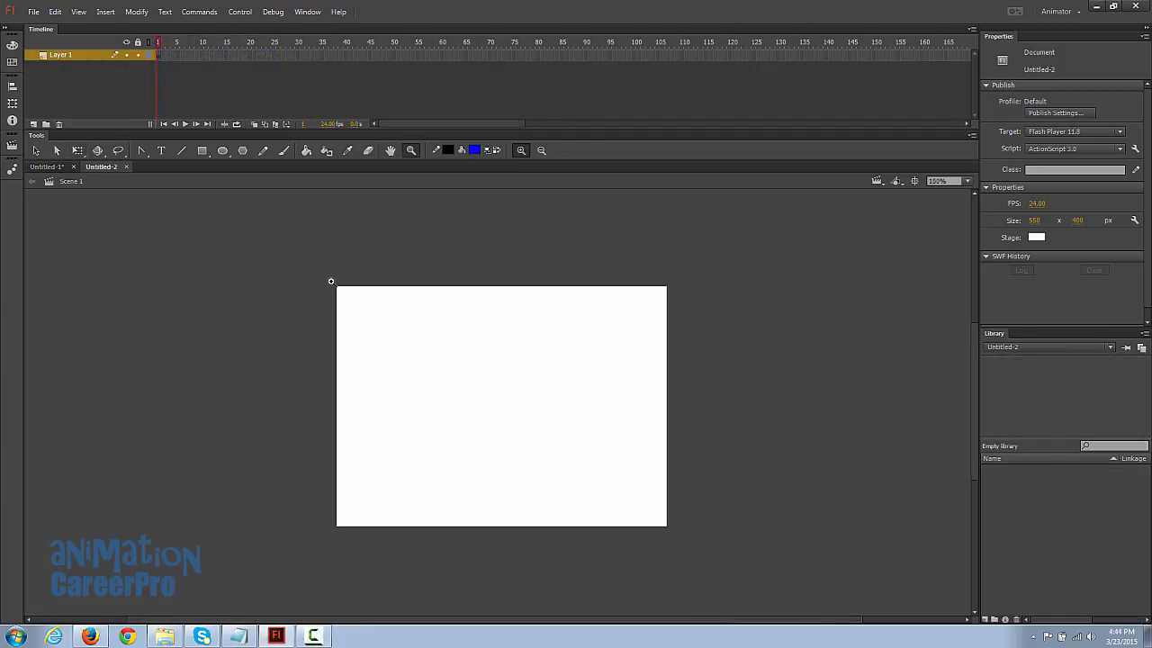
# Step: Extend Layer 1 of the Untitled-2 document to frame 26 and return to frame 1
pyautogui.moveTo(330, 281); pyautogui.dragTo(676, 538)
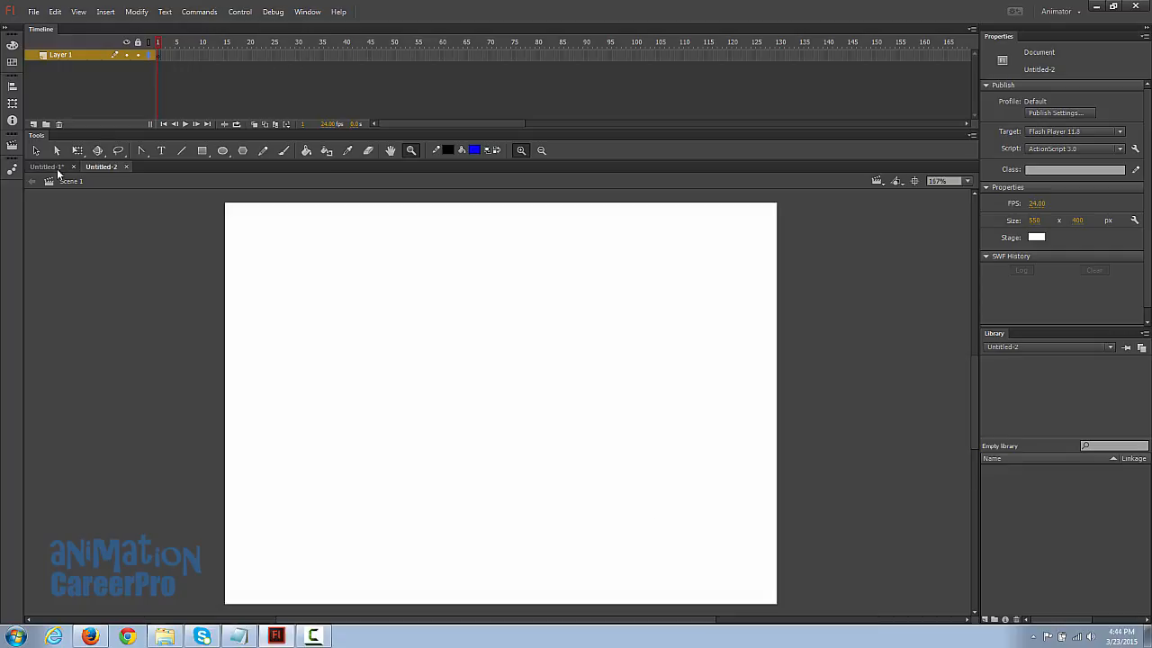
pyautogui.rightClick(278, 57)
pyautogui.click(329, 122)
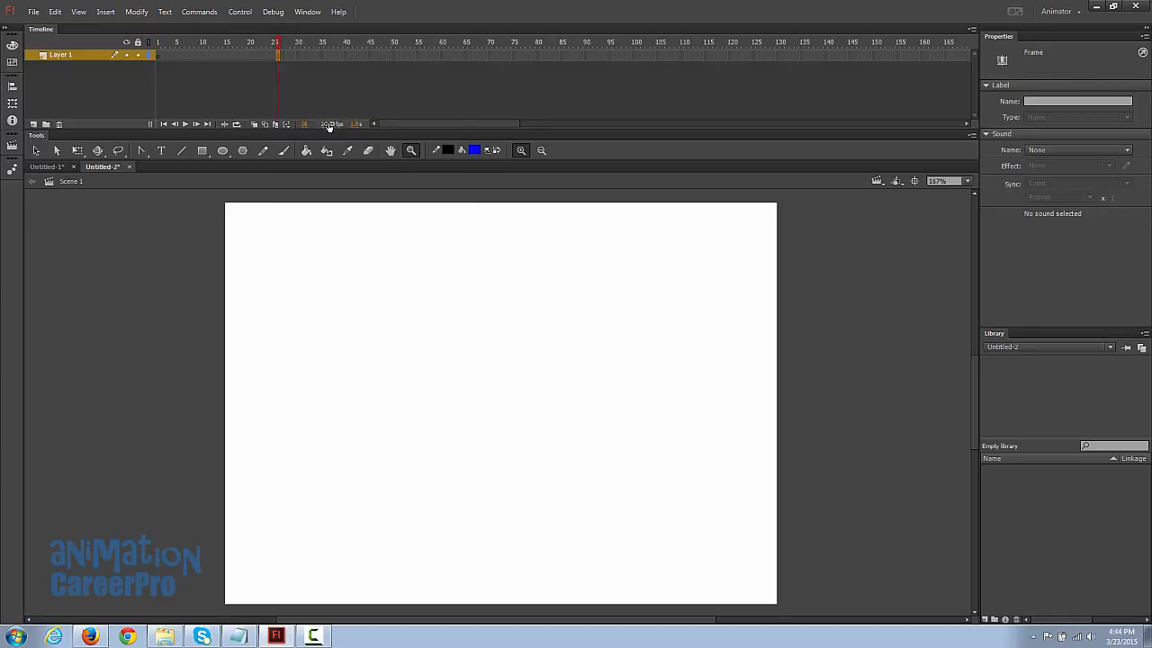
pyautogui.click(159, 42)
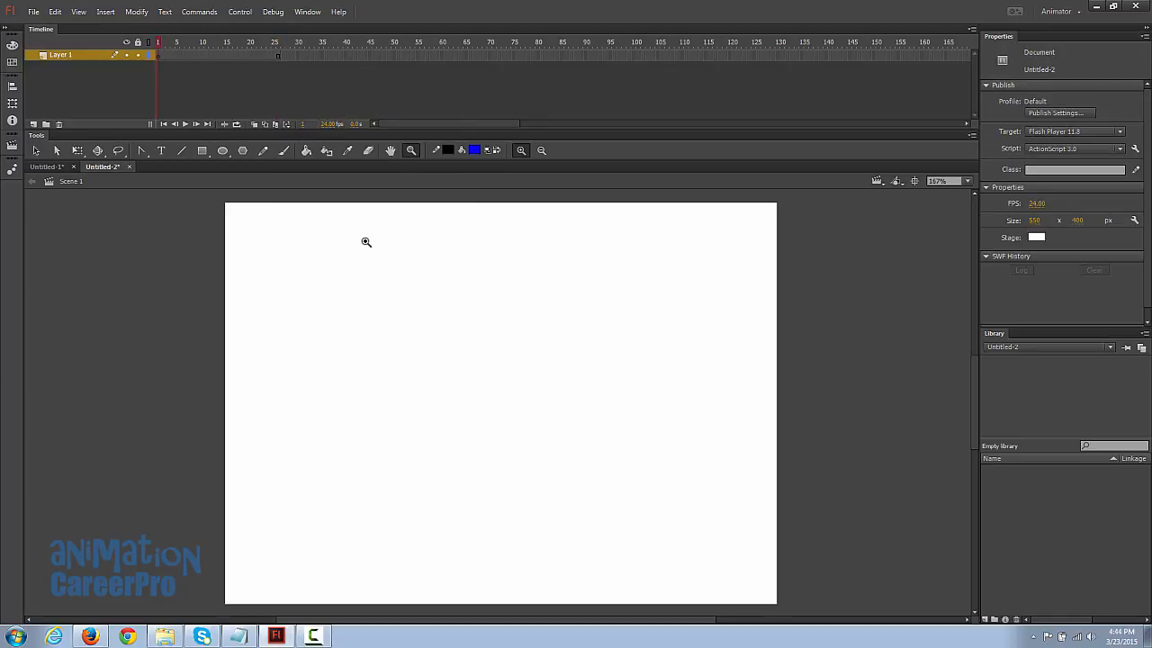
# Step: Paint a blue tail arc bowing left, about 274 px tall, with the Brush tool on frame 1
pyautogui.press('b')
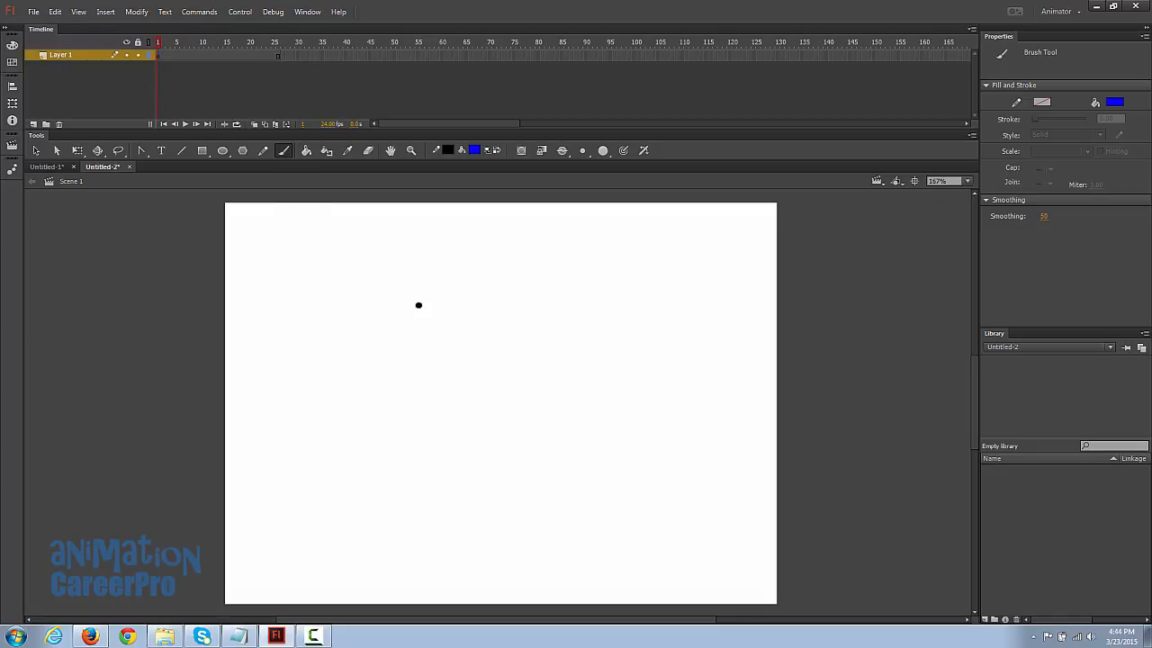
pyautogui.click(583, 151)
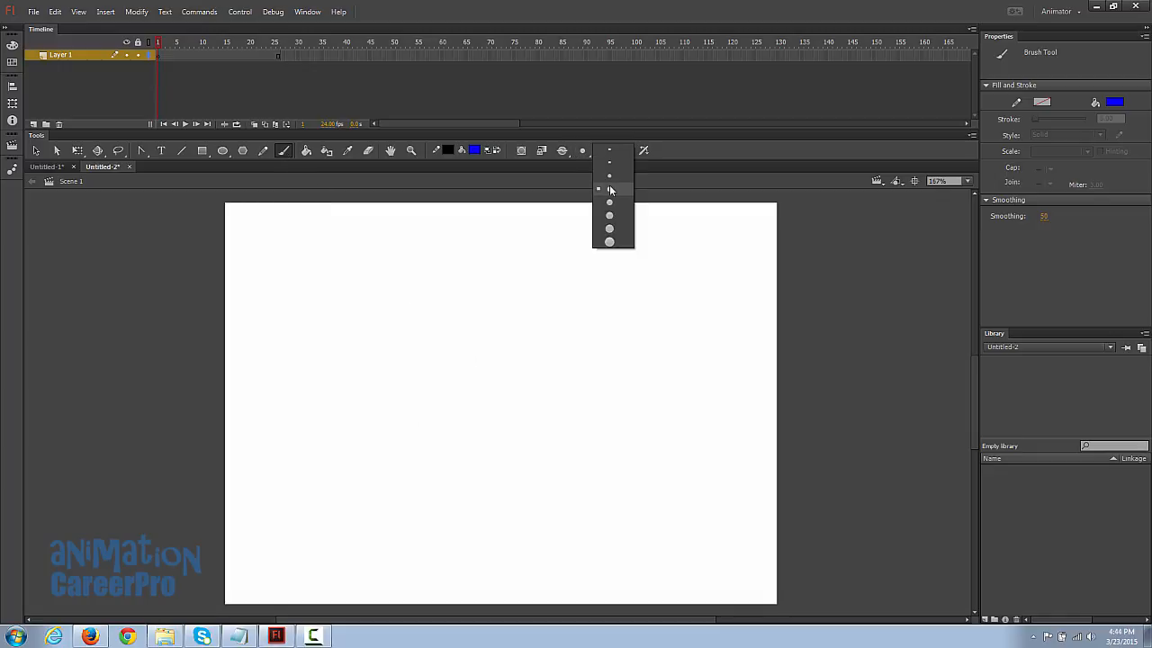
pyautogui.click(611, 189)
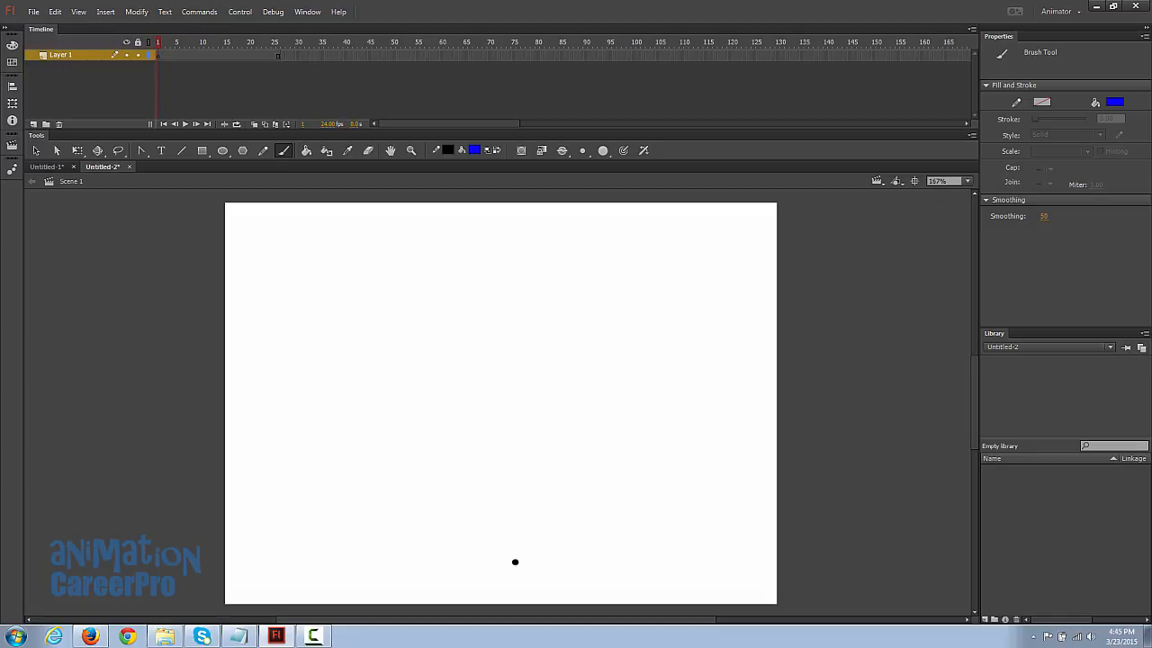
pyautogui.moveTo(515, 562)
pyautogui.mouseDown()
pyautogui.moveTo(475, 493)
pyautogui.moveTo(463, 415)
pyautogui.moveTo(473, 342)
pyautogui.moveTo(514, 291)
pyautogui.mouseUp()
pyautogui.hotkey('ctrl', 'z')
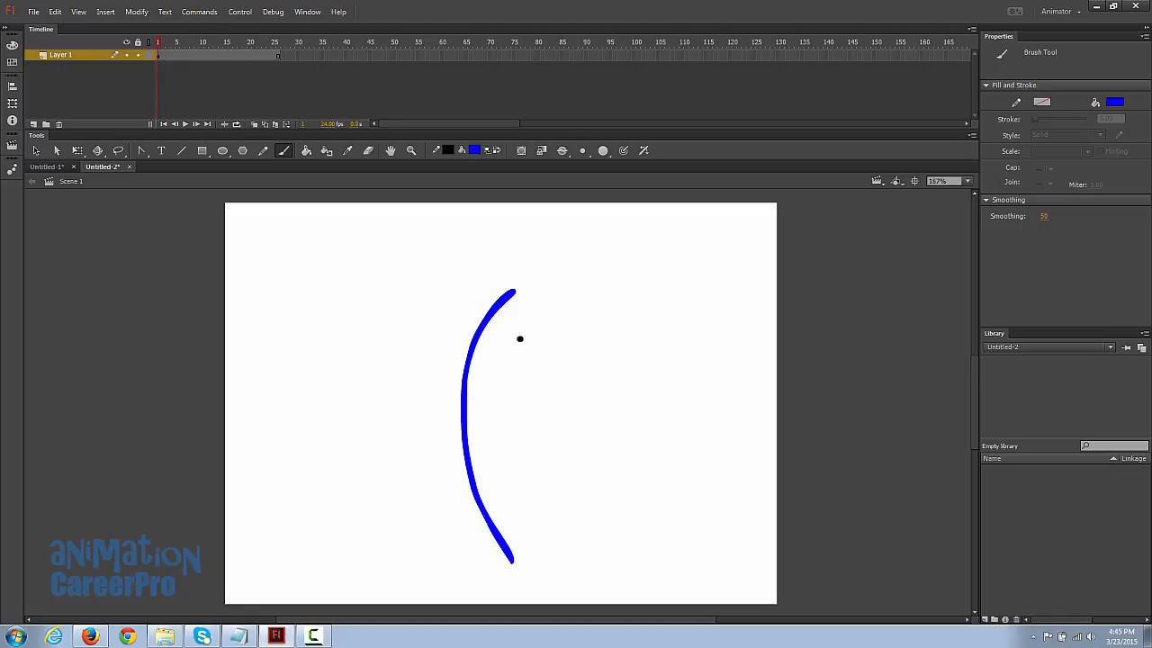
# Step: Convert the painted arc to a Graphic symbol named tail with bottom-centre registration
pyautogui.press('v')
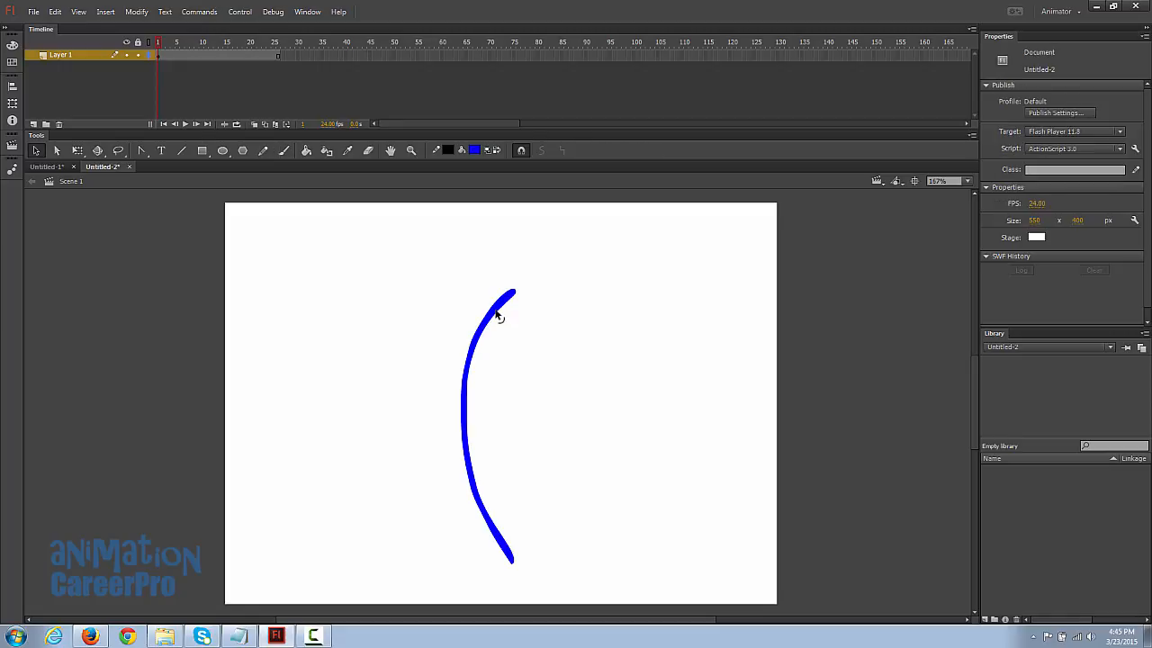
pyautogui.click(498, 315)
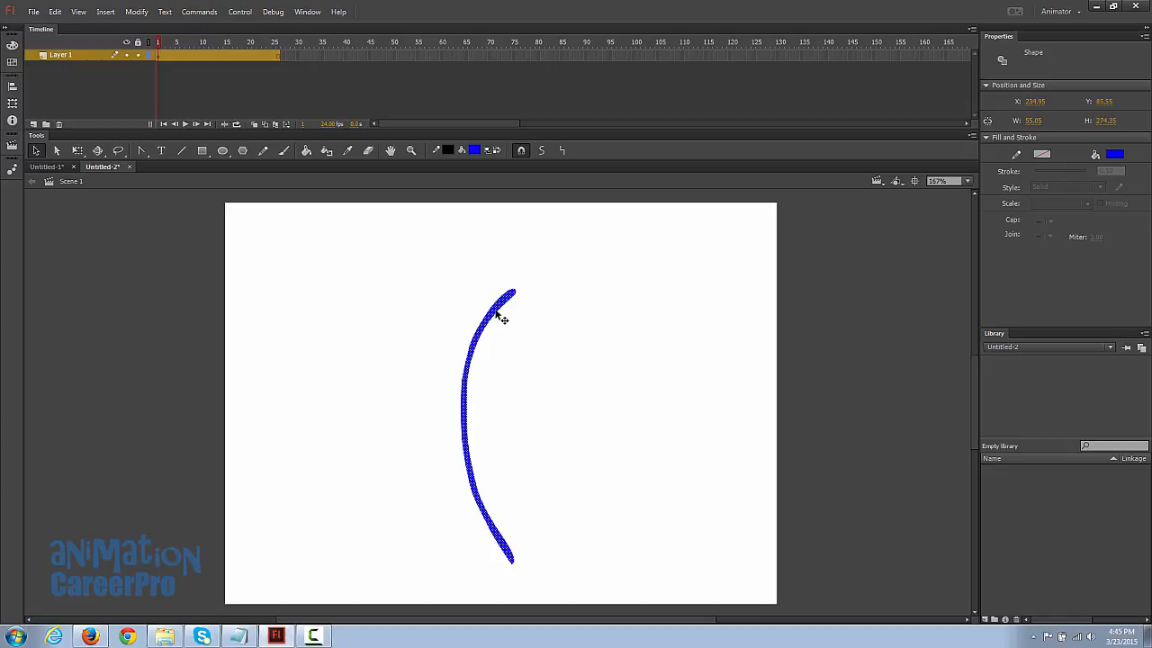
pyautogui.press('F8')
pyautogui.write('tail')
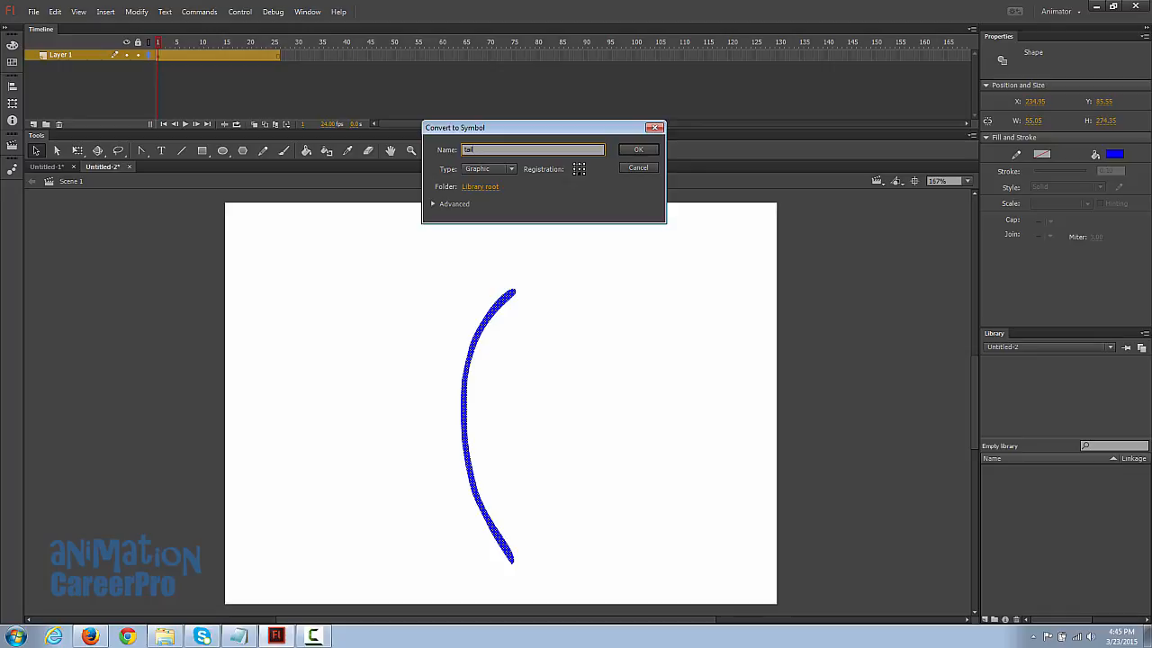
pyautogui.click(629, 151)
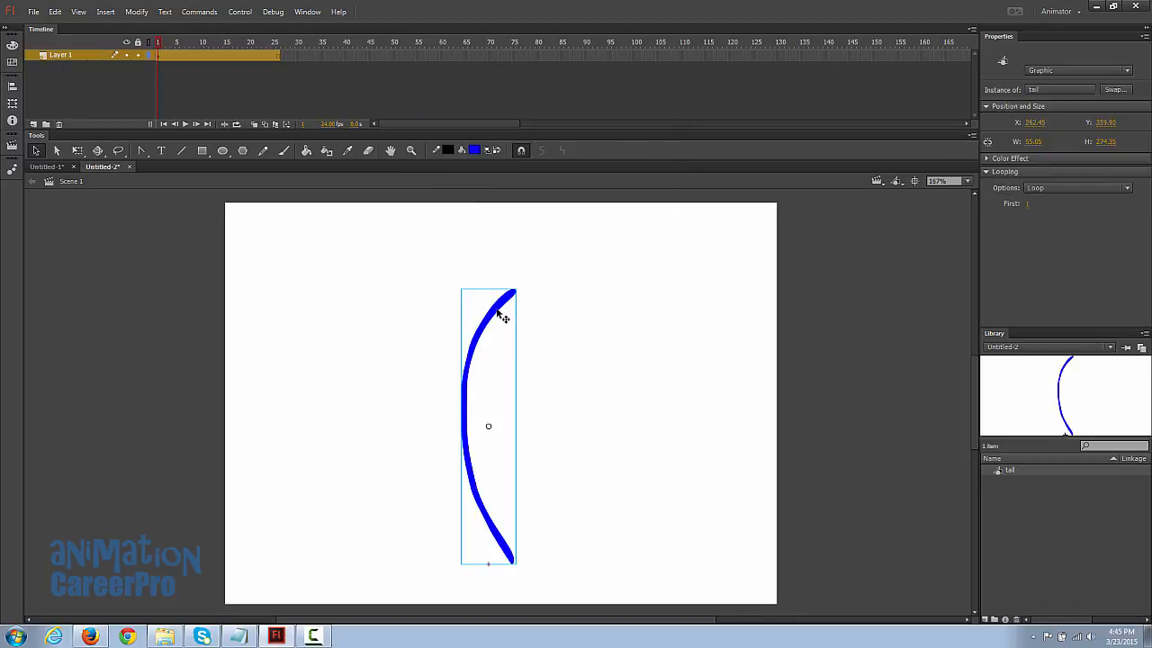
# Step: Move the tail instance's transformation point from its centre to the lower end of the curve
pyautogui.press('q')
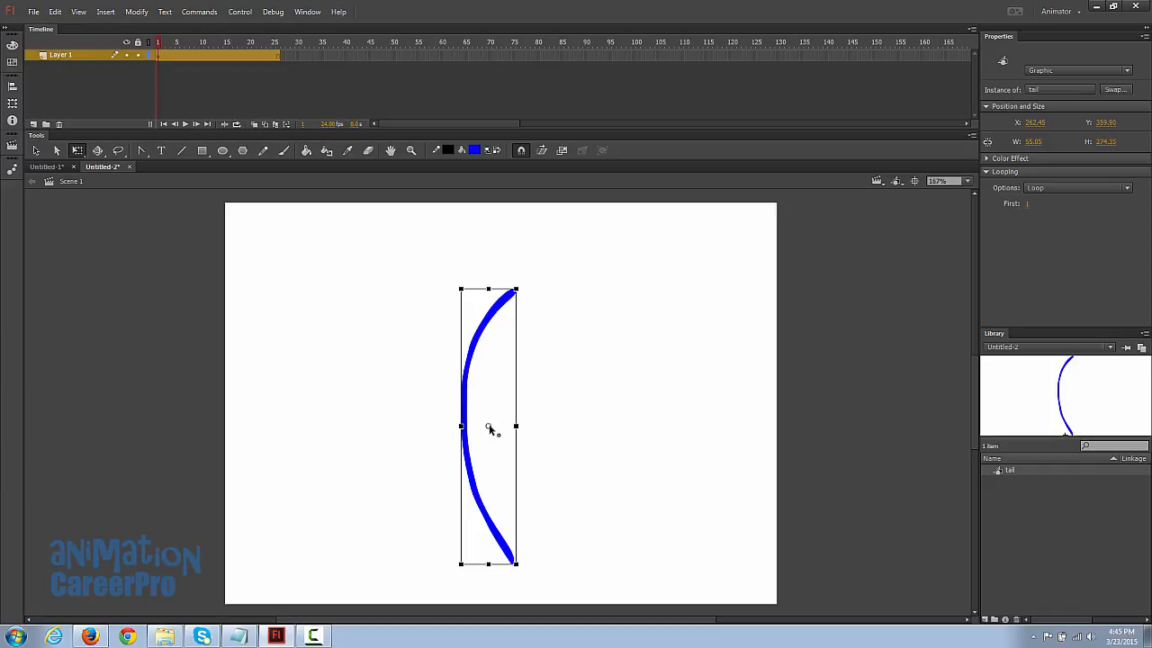
pyautogui.moveTo(488, 428); pyautogui.dragTo(510, 562)
pyautogui.click(519, 152)
# Step: Inside the tail symbol, add a blank keyframe on frame 2 and turn on onion skinning
pyautogui.doubleClick(501, 317)
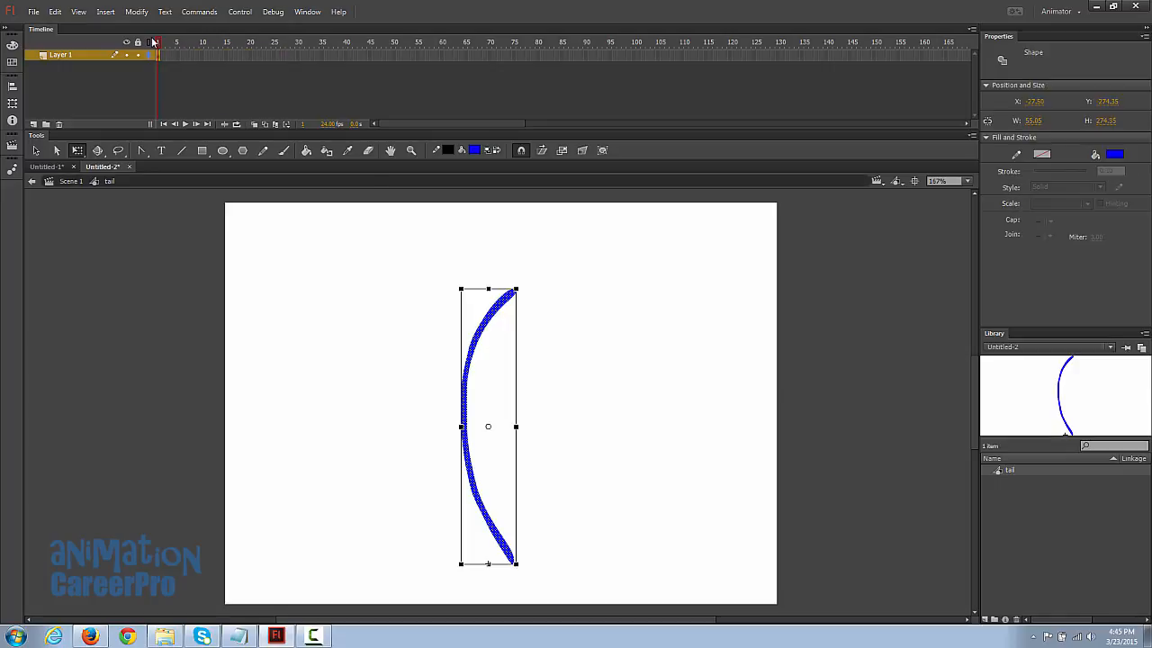
pyautogui.click(159, 47)
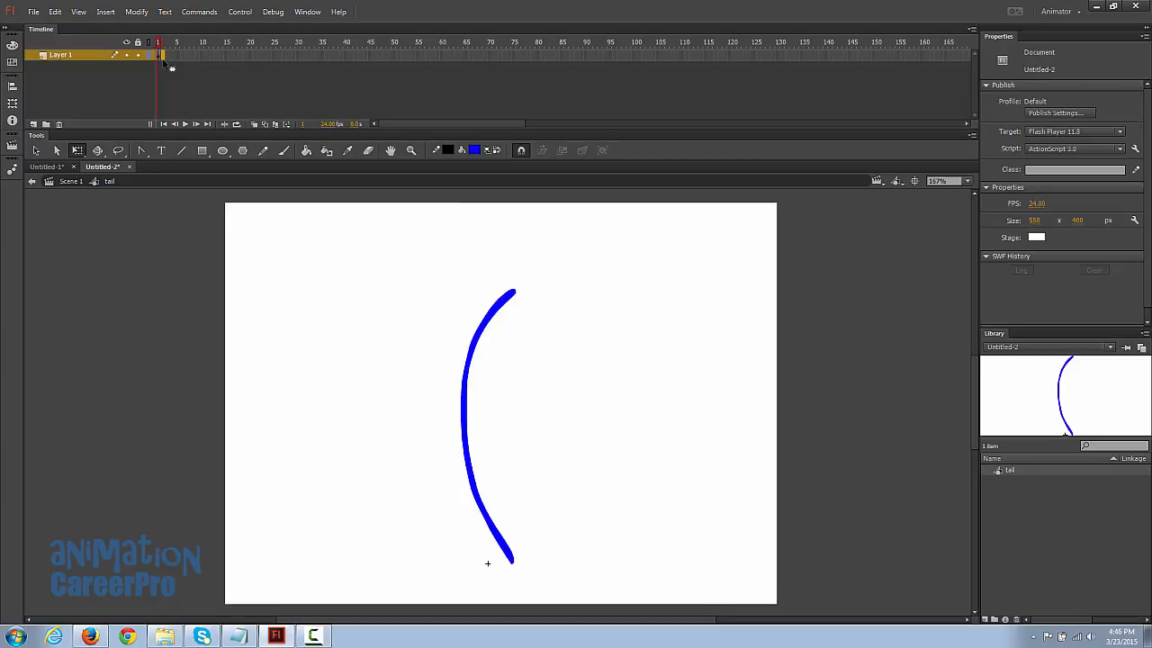
pyautogui.click(163, 57)
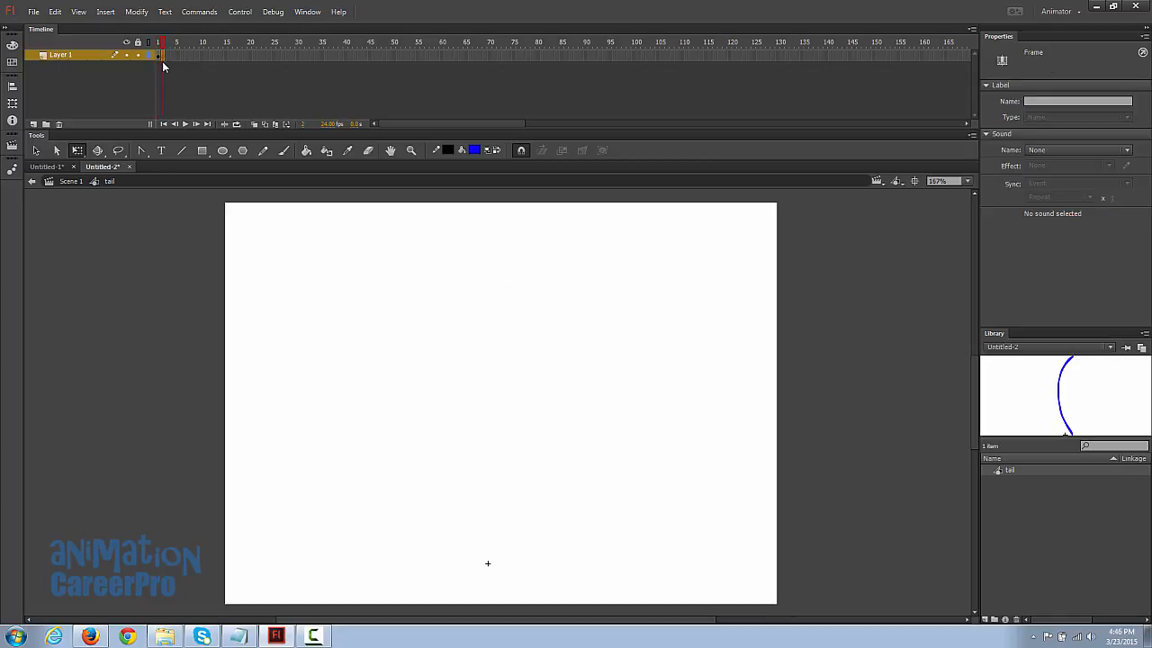
pyautogui.click(254, 124)
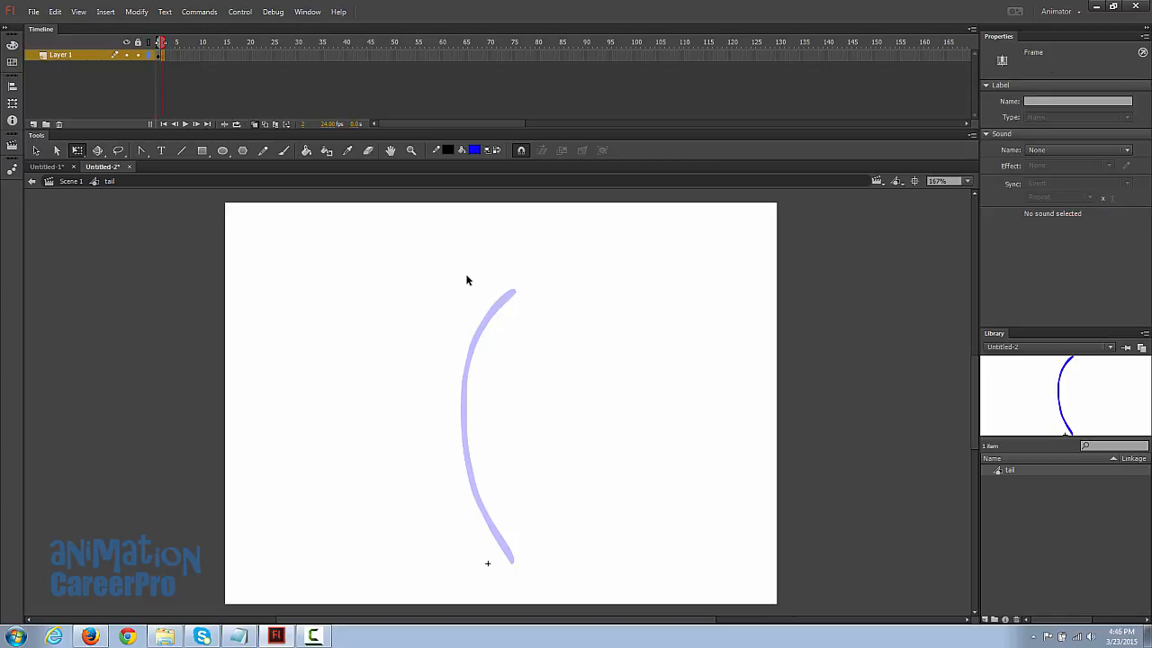
# Step: Paint an S-shaped tail starting at the onion-skinned arc's base on frame 2, and return to Scene 1
pyautogui.press('b')
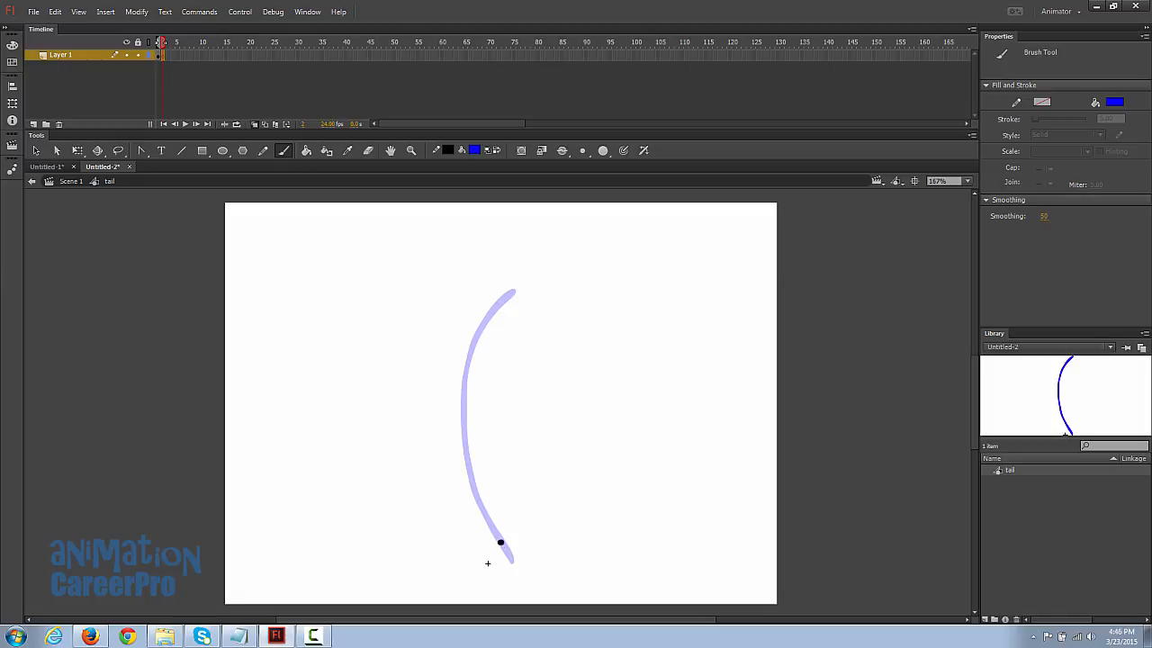
pyautogui.moveTo(510, 561)
pyautogui.mouseDown()
pyautogui.moveTo(512, 488)
pyautogui.moveTo(451, 423)
pyautogui.moveTo(438, 376)
pyautogui.moveTo(452, 327)
pyautogui.moveTo(497, 297)
pyautogui.mouseUp()
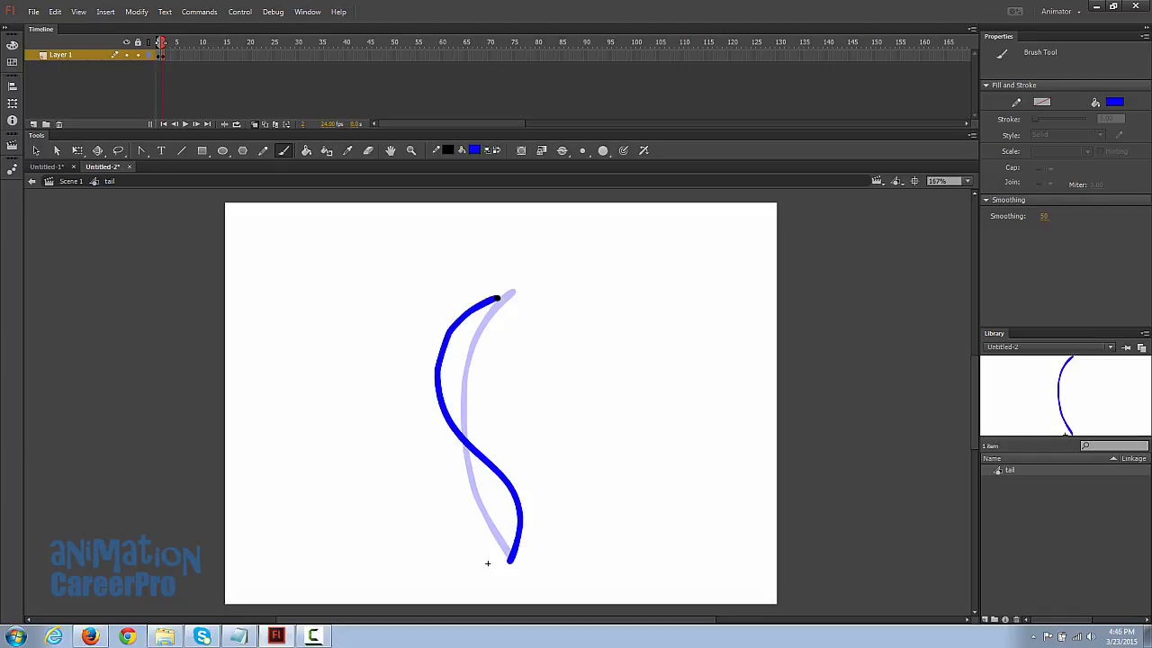
pyautogui.press('v')
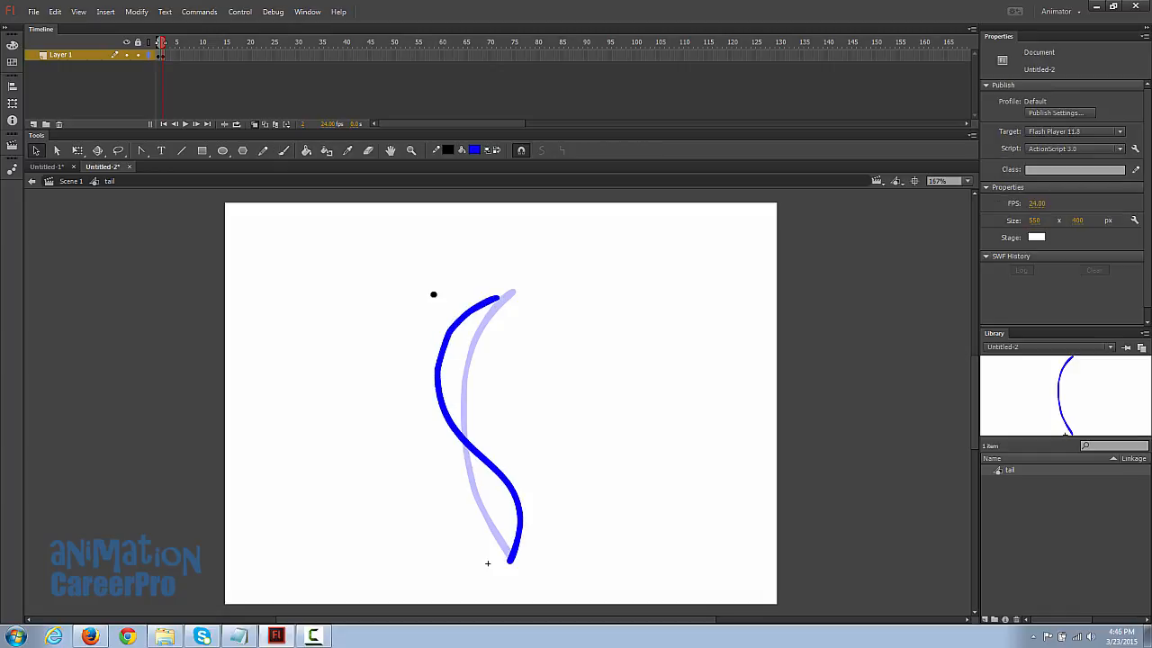
pyautogui.doubleClick(348, 282)
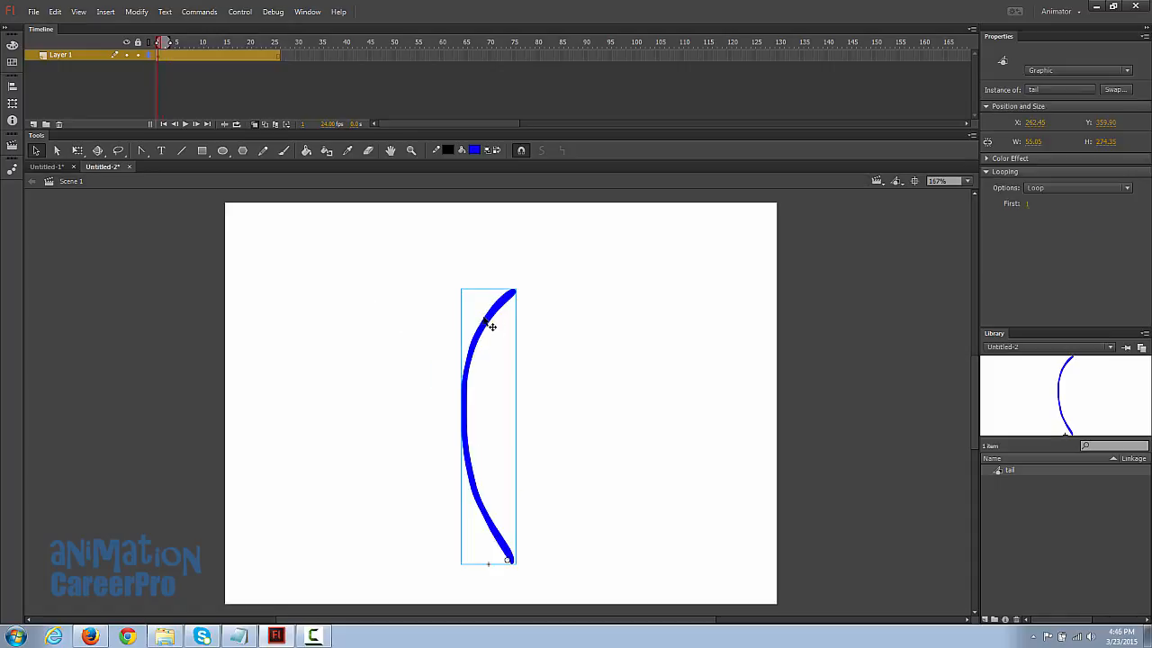
# Step: Set the looping option of the tail instance on frame 1 to Single Frame
pyautogui.click(207, 57)
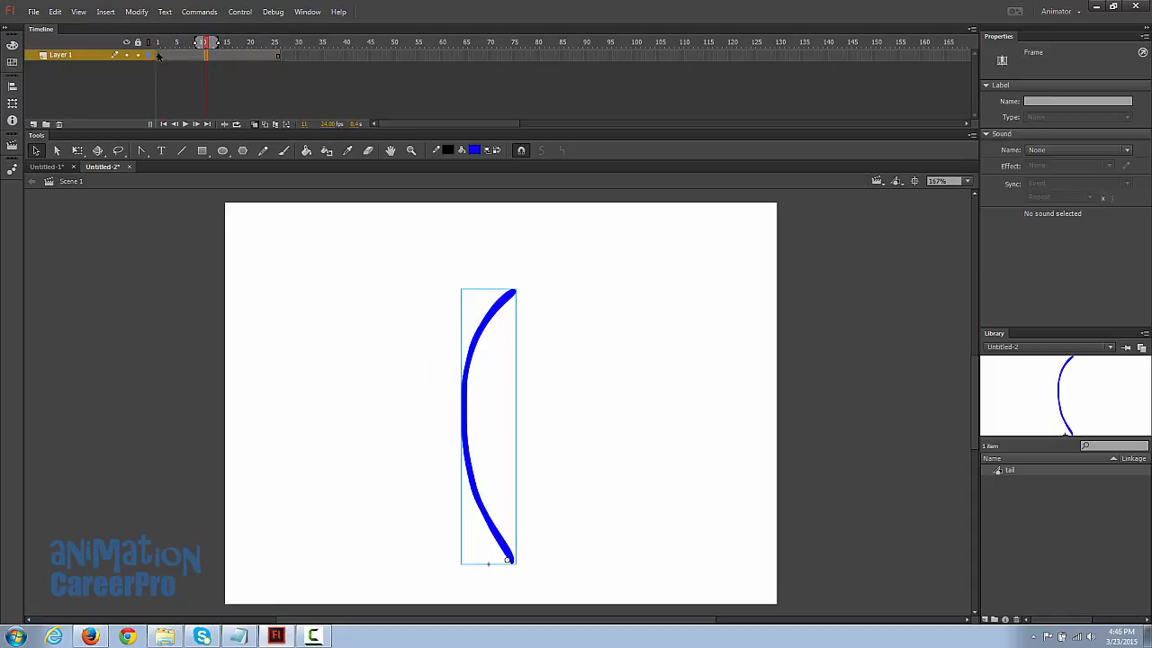
pyautogui.click(495, 326)
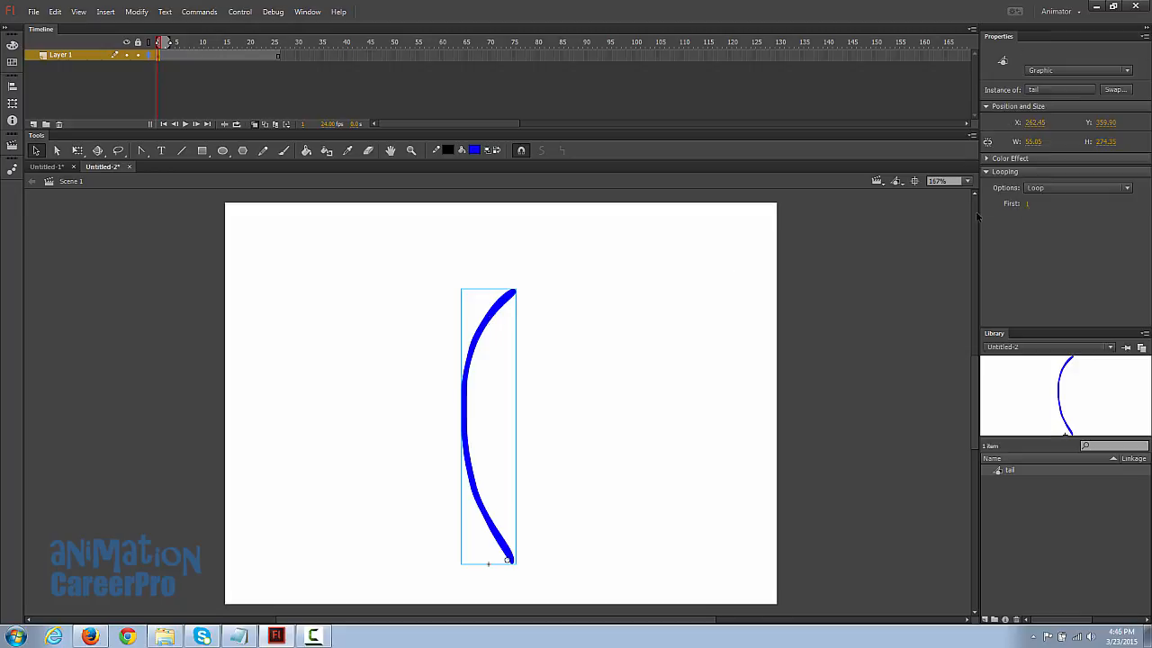
pyautogui.click(1062, 188)
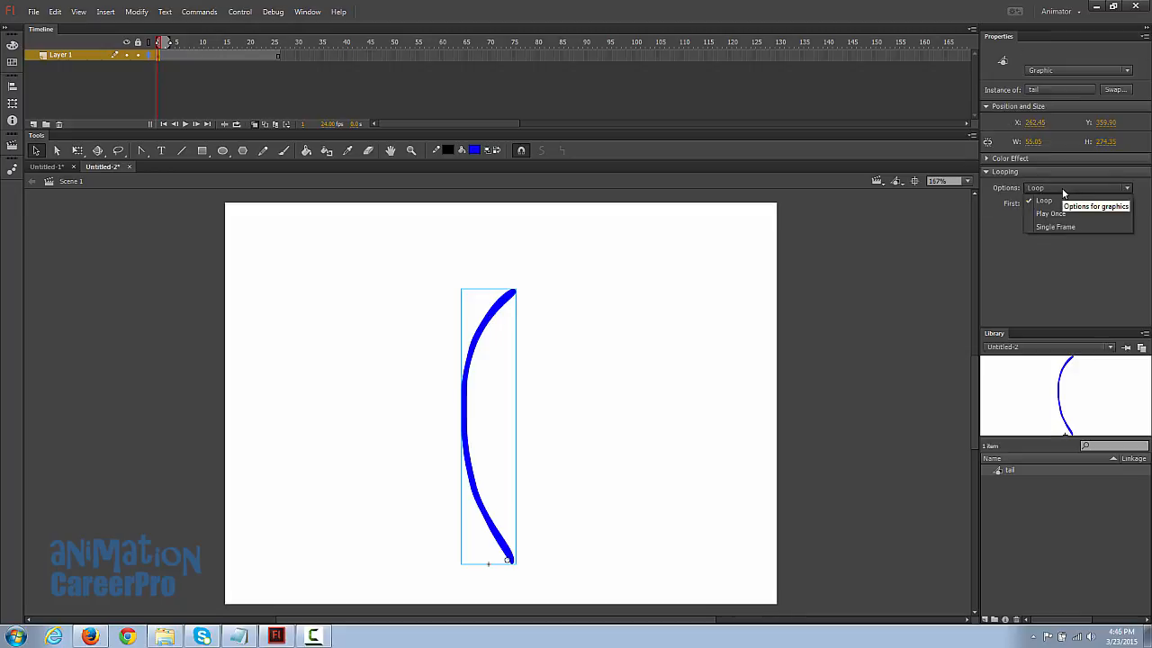
pyautogui.click(1048, 226)
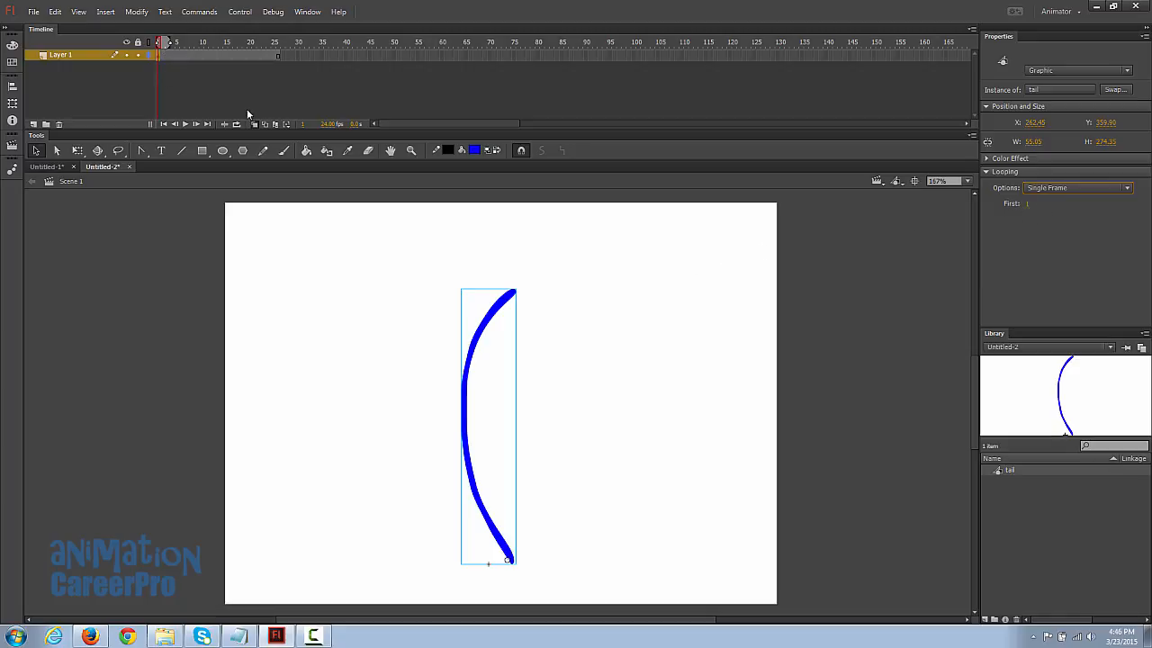
# Step: Add a keyframe on frame 4 and rotate the tail counter-clockwise about its base so it leans well to the left
pyautogui.click(161, 47)
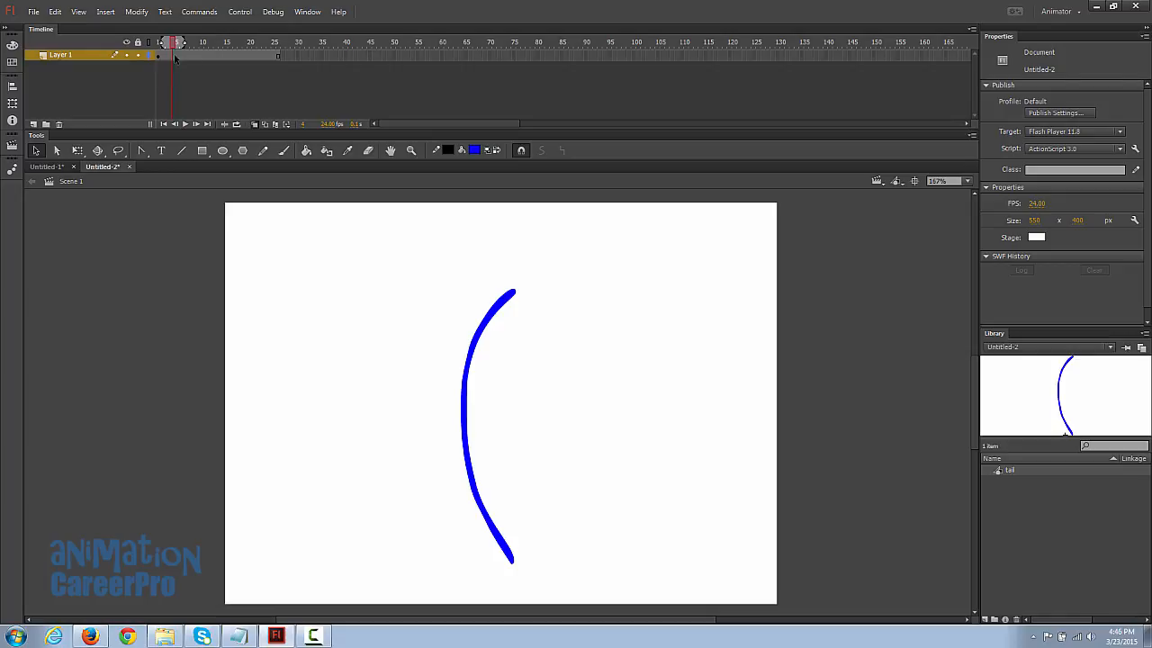
pyautogui.click(175, 56)
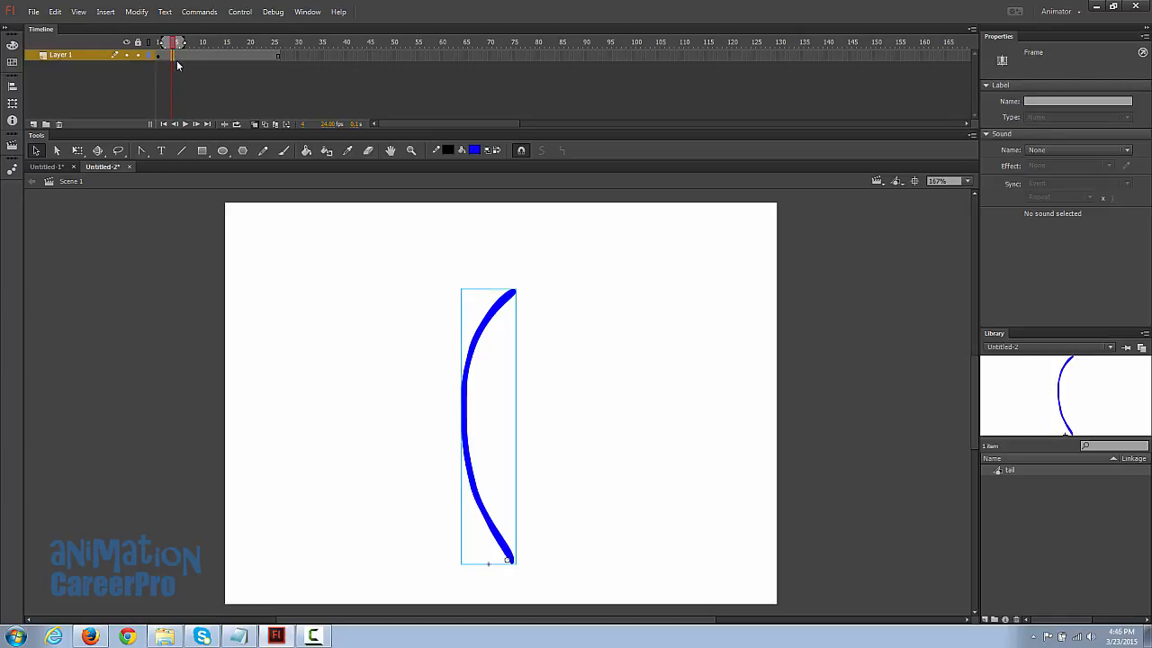
pyautogui.click(504, 314)
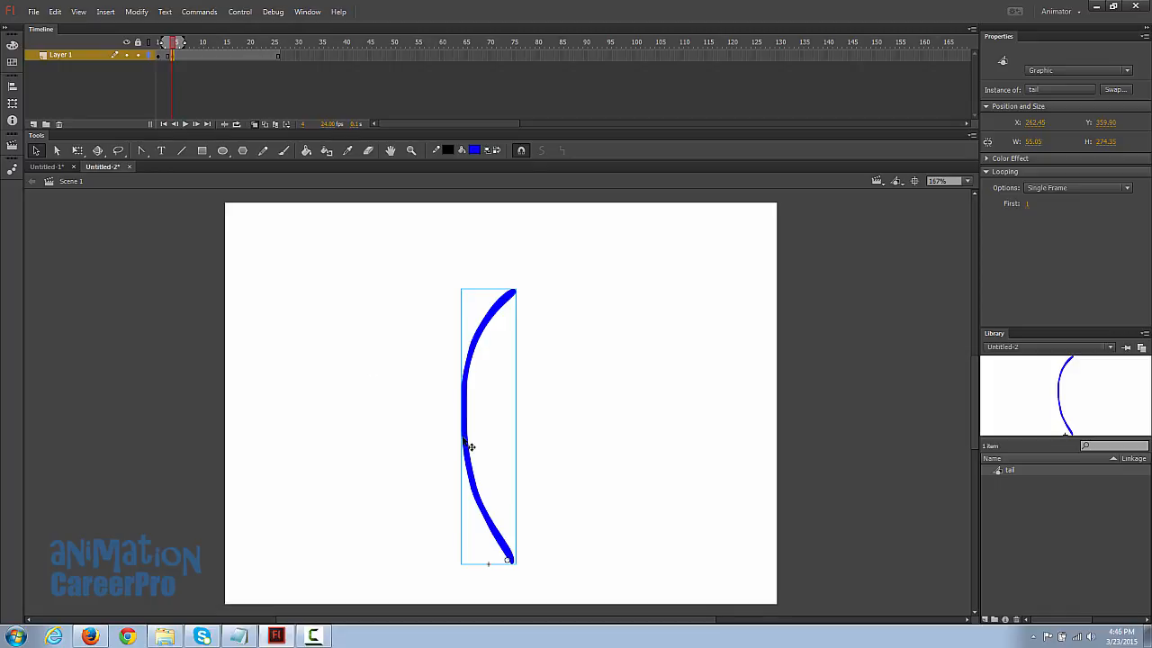
pyautogui.press('q')
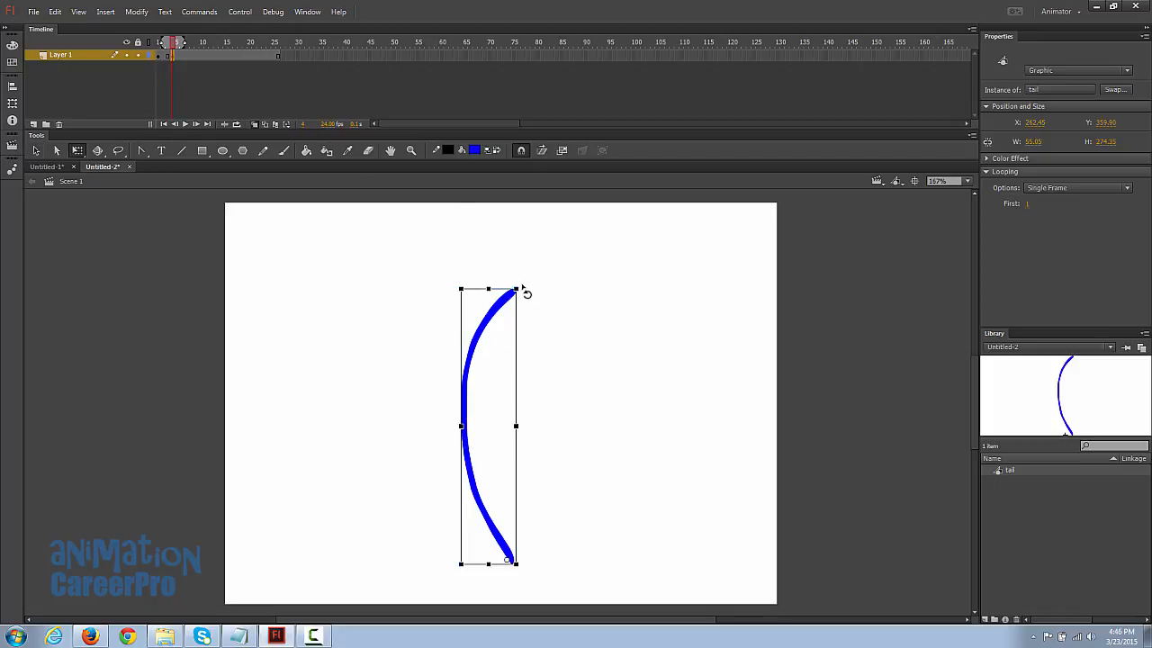
pyautogui.moveTo(525, 291); pyautogui.dragTo(415, 297)
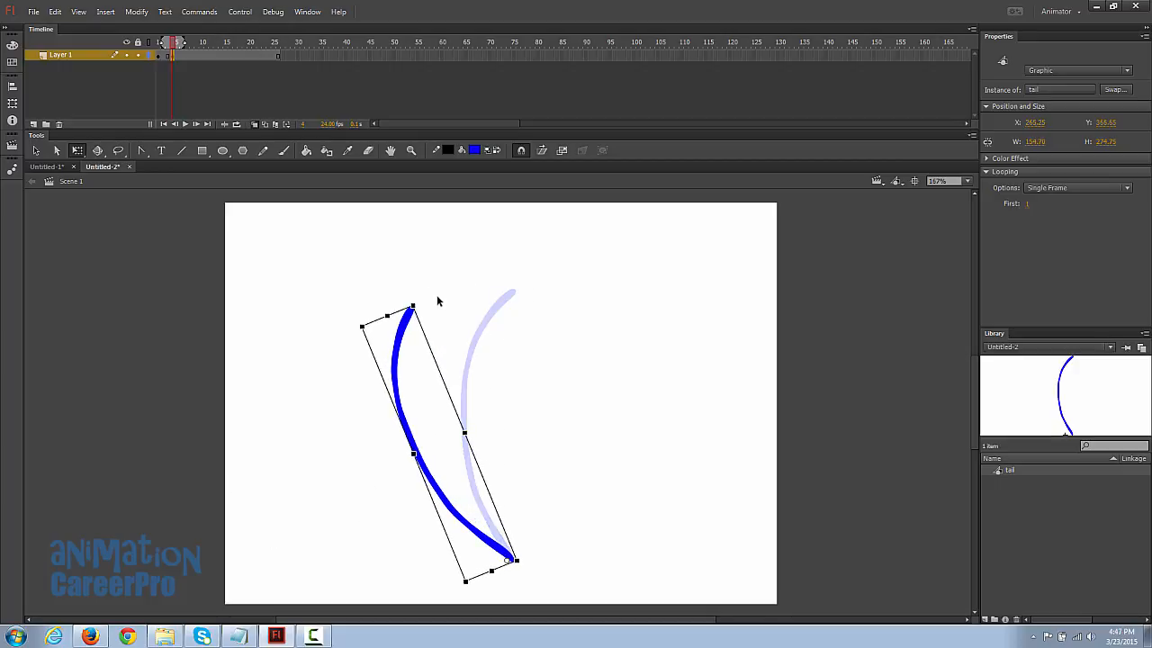
pyautogui.moveTo(427, 308); pyautogui.dragTo(401, 326)
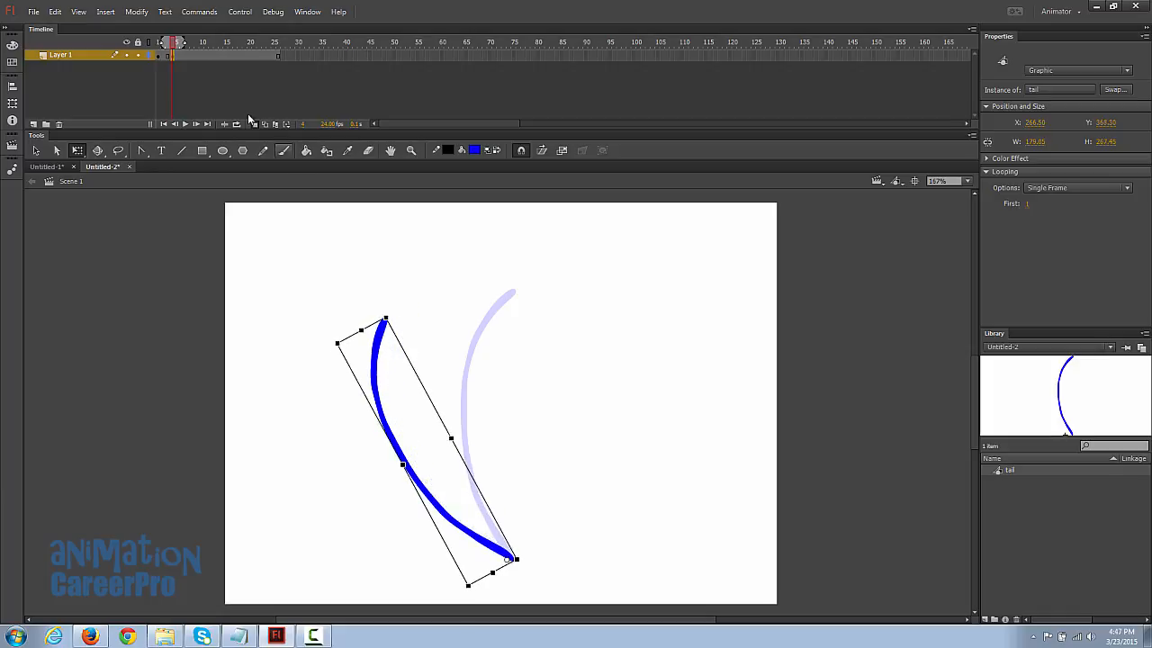
# Step: Add a keyframe on frame 7 with the tail rotated further counter-clockwise, and a keyframe on frame 8 with its first looping frame set to 2
pyautogui.click(185, 54)
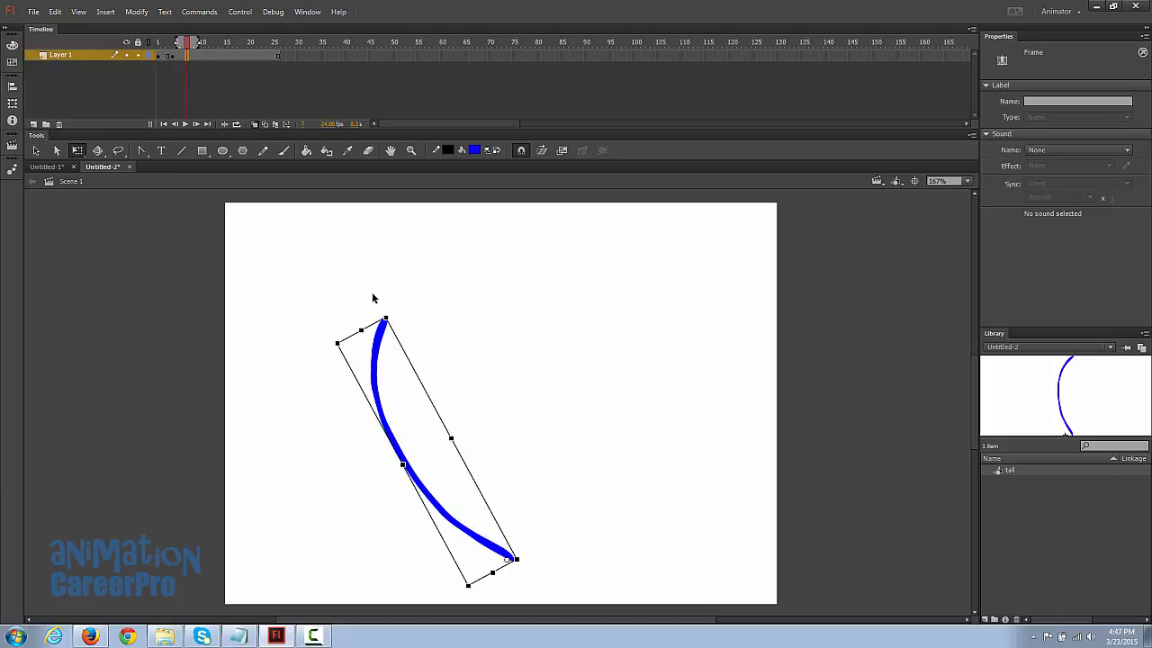
pyautogui.moveTo(397, 316); pyautogui.dragTo(314, 374)
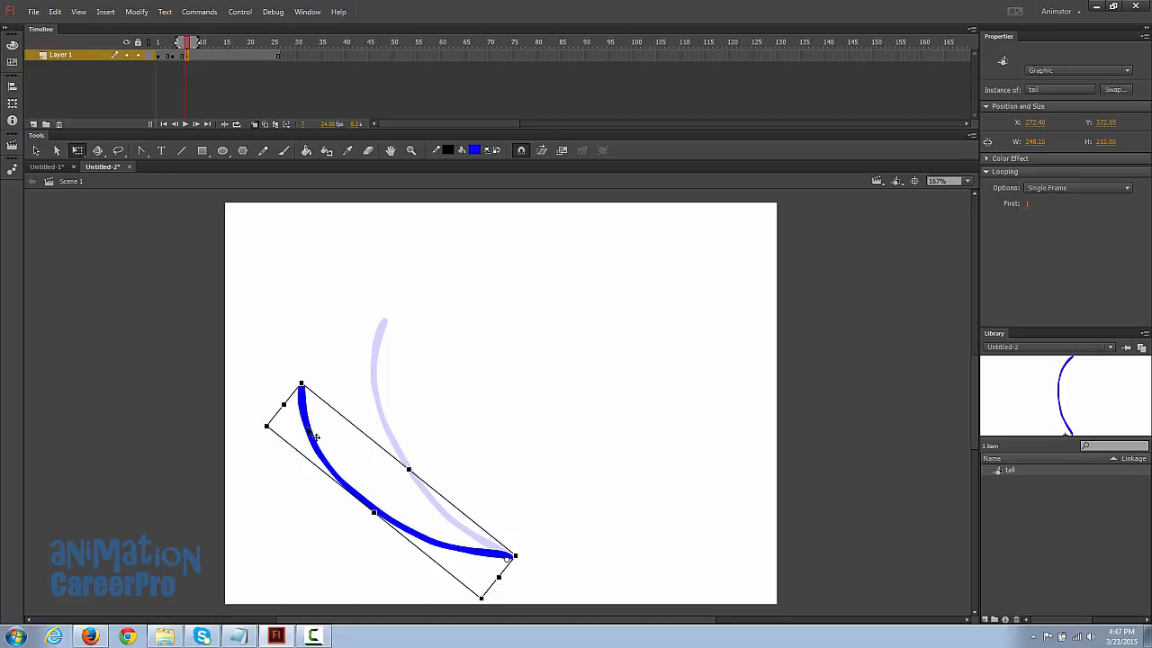
pyautogui.click(191, 56)
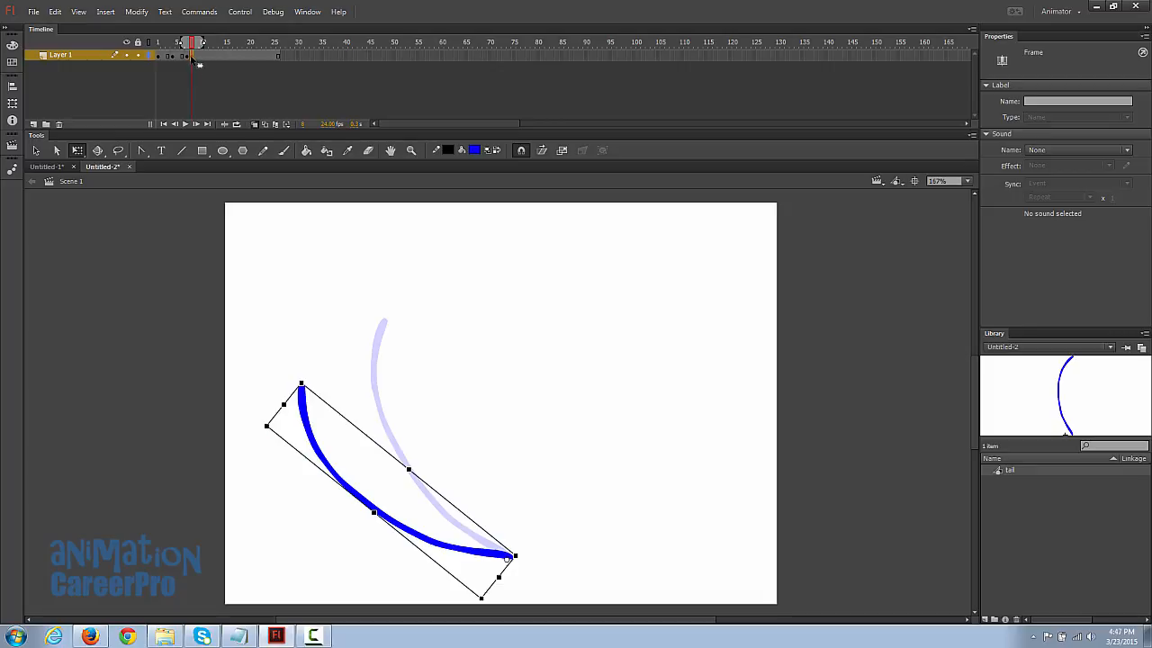
pyautogui.click(316, 446)
pyautogui.click(1026, 205)
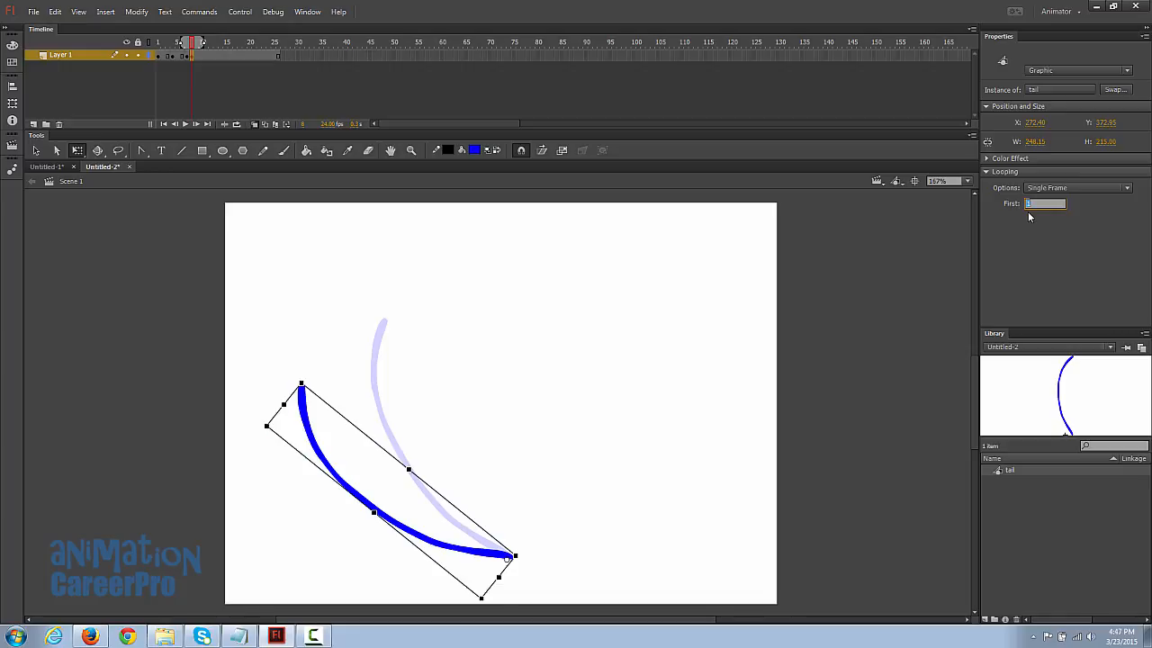
pyautogui.write('2')
pyautogui.press('Return')
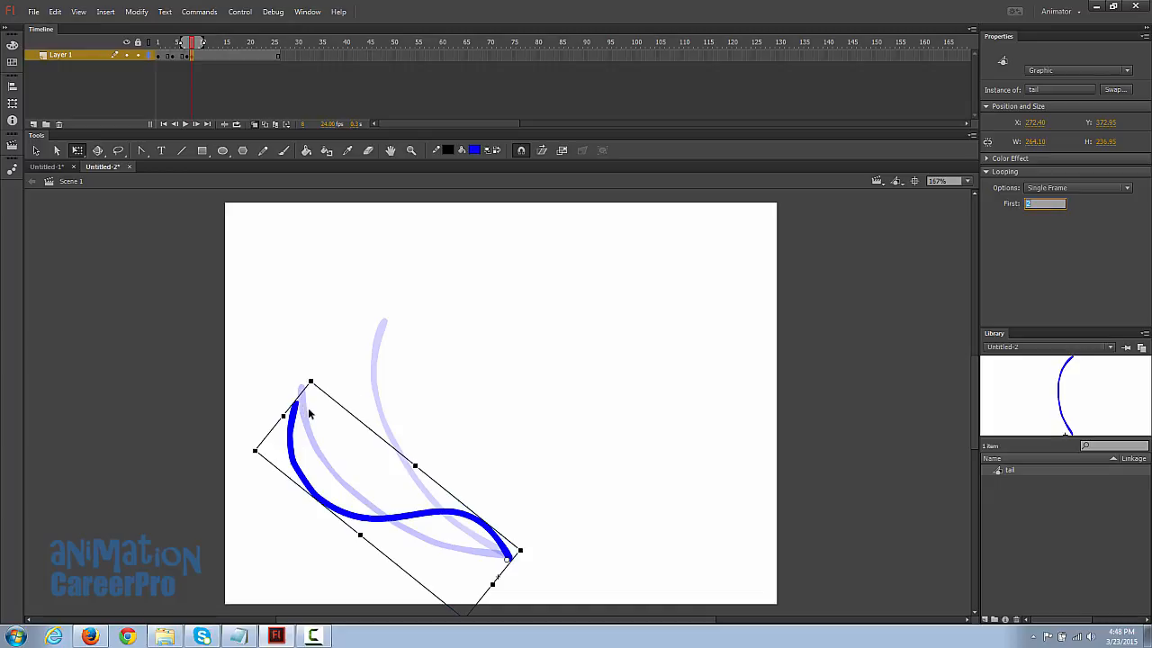
# Step: Add a keyframe on frame 9 and set the tail instance's first looping frame back to 1
pyautogui.click(199, 60)
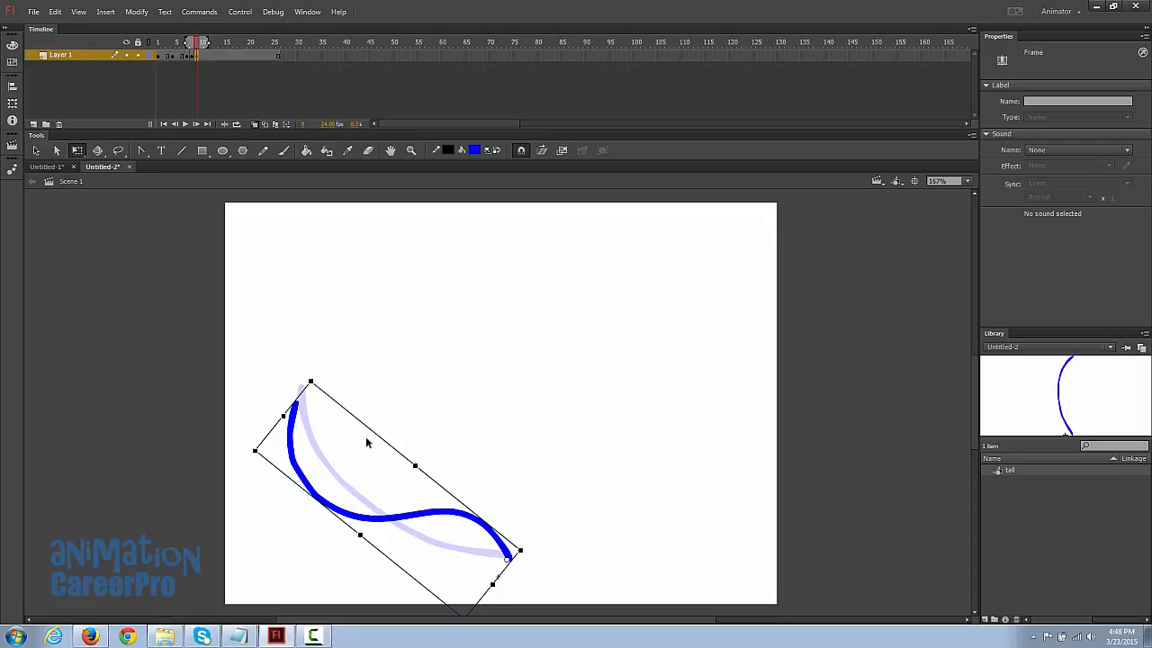
pyautogui.click(421, 517)
pyautogui.click(1027, 204)
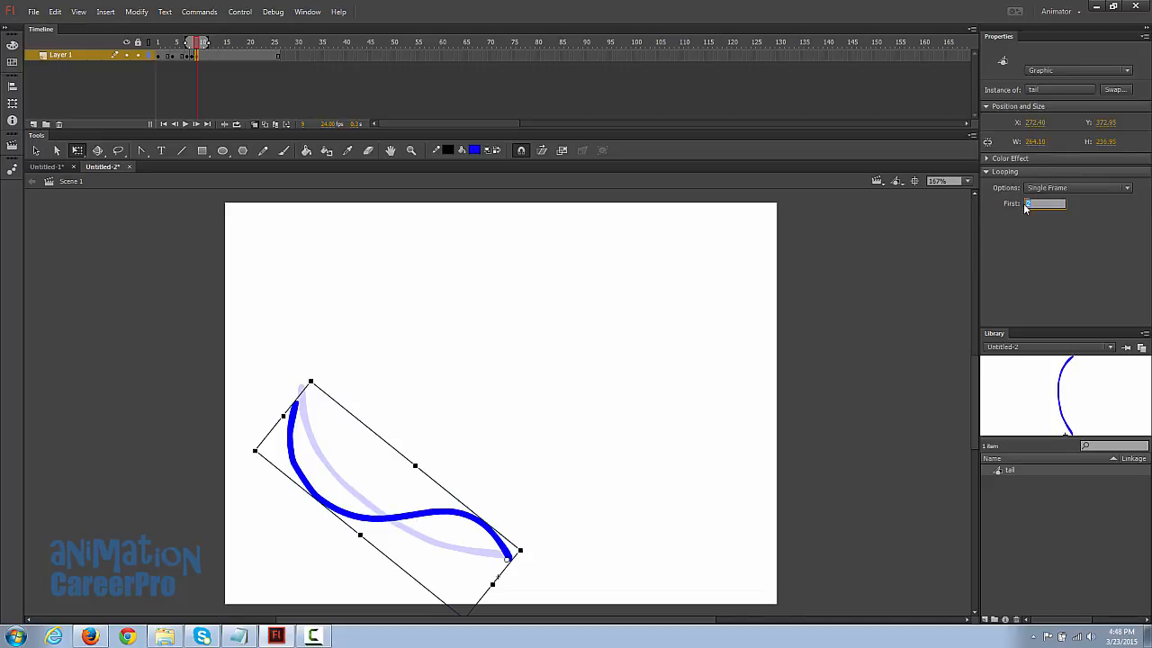
pyautogui.write('1')
pyautogui.press('Return')
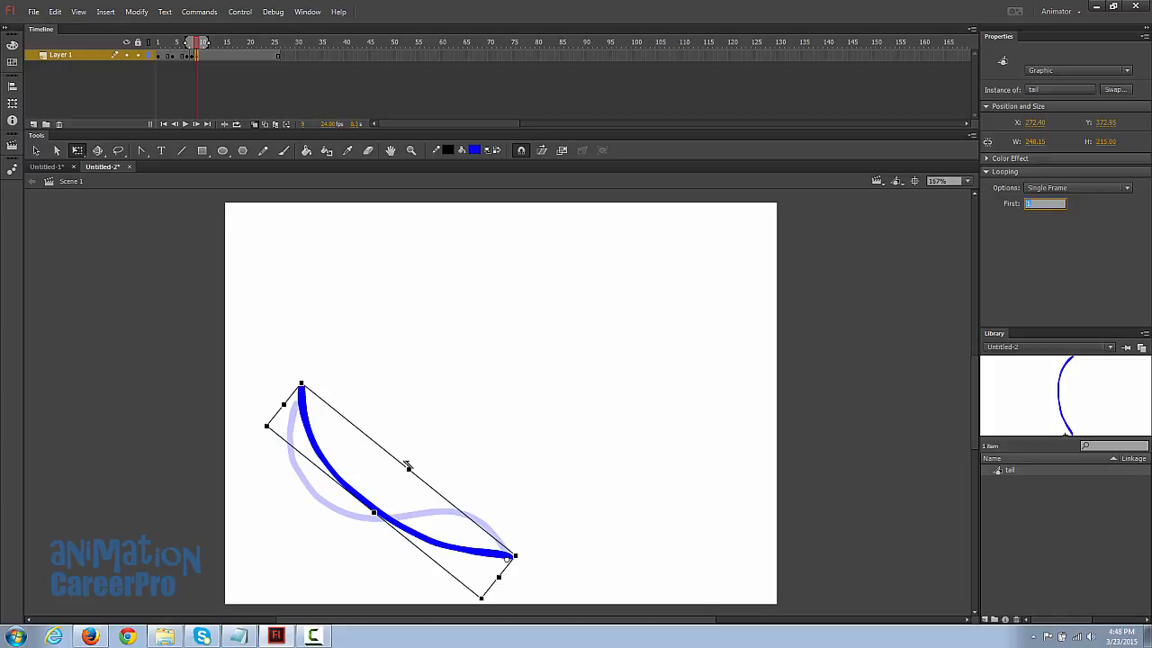
# Step: Flip the tail on frame 9 so its curve bulges upward, and rotate it counter-clockwise about its base to lower the tip
pyautogui.moveTo(408, 468); pyautogui.dragTo(437, 433)
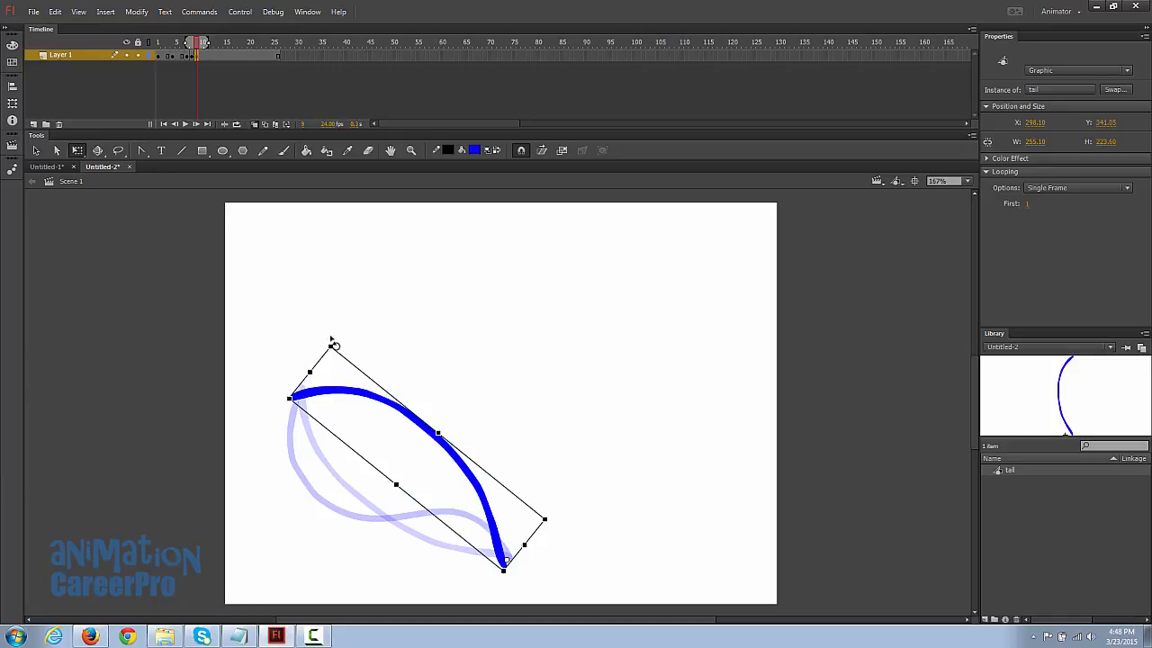
pyautogui.moveTo(332, 344); pyautogui.dragTo(270, 412)
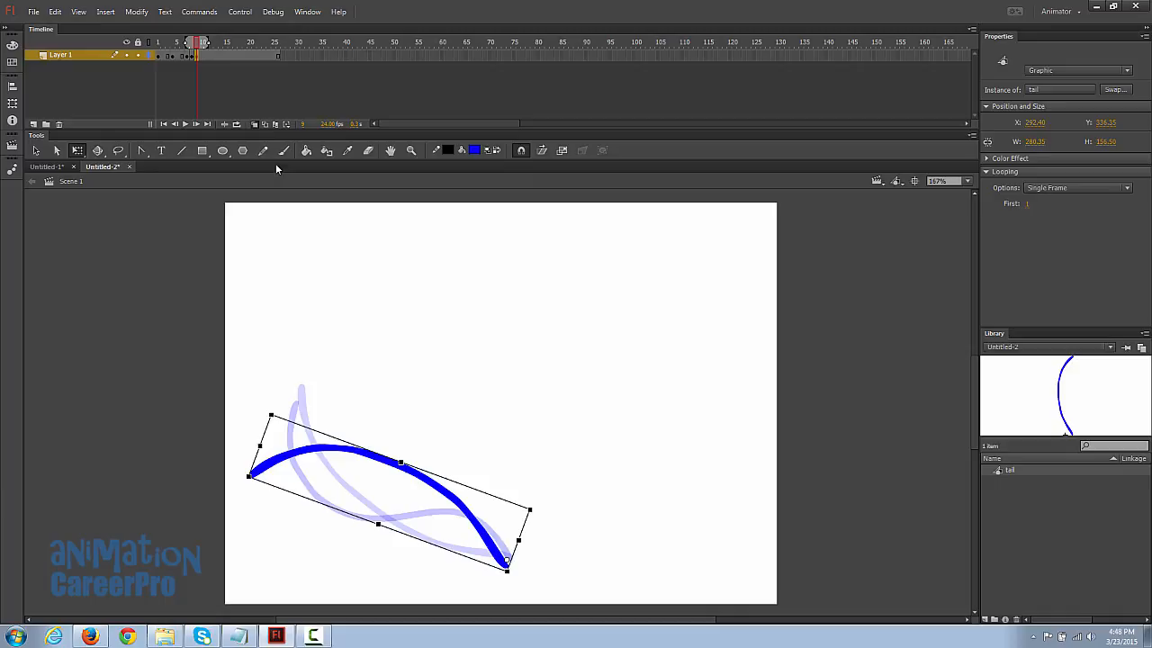
# Step: Narrow the onion-skin range to the previous frame and rotate the frame 9 tail slightly further counter-clockwise
pyautogui.click(186, 45)
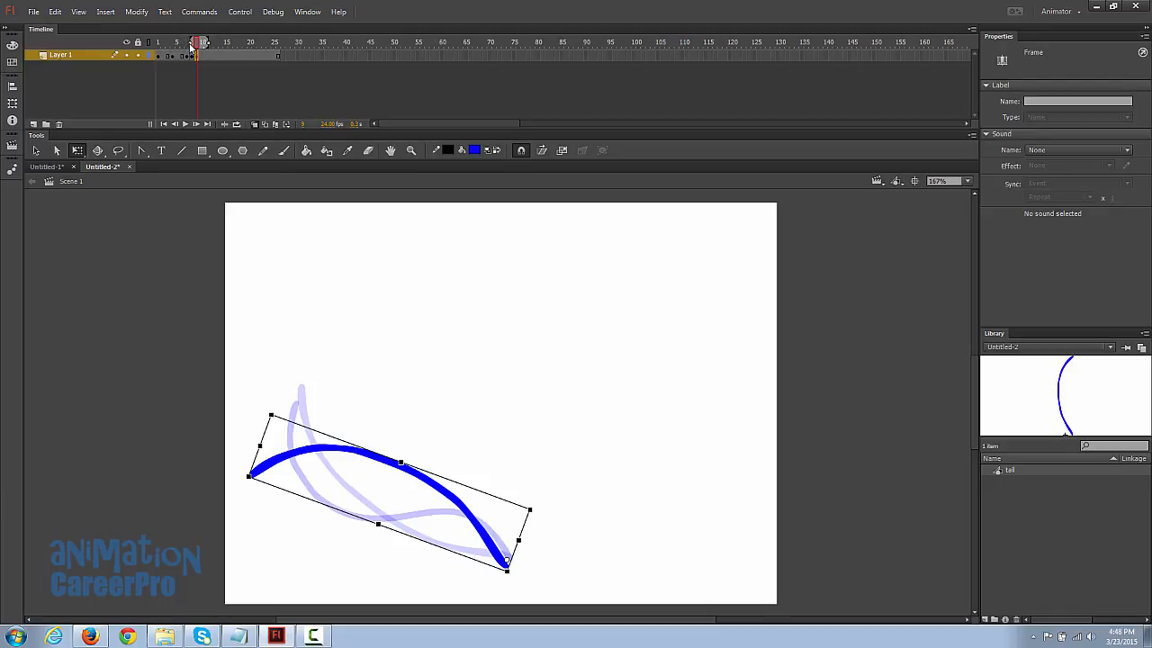
pyautogui.click(192, 47)
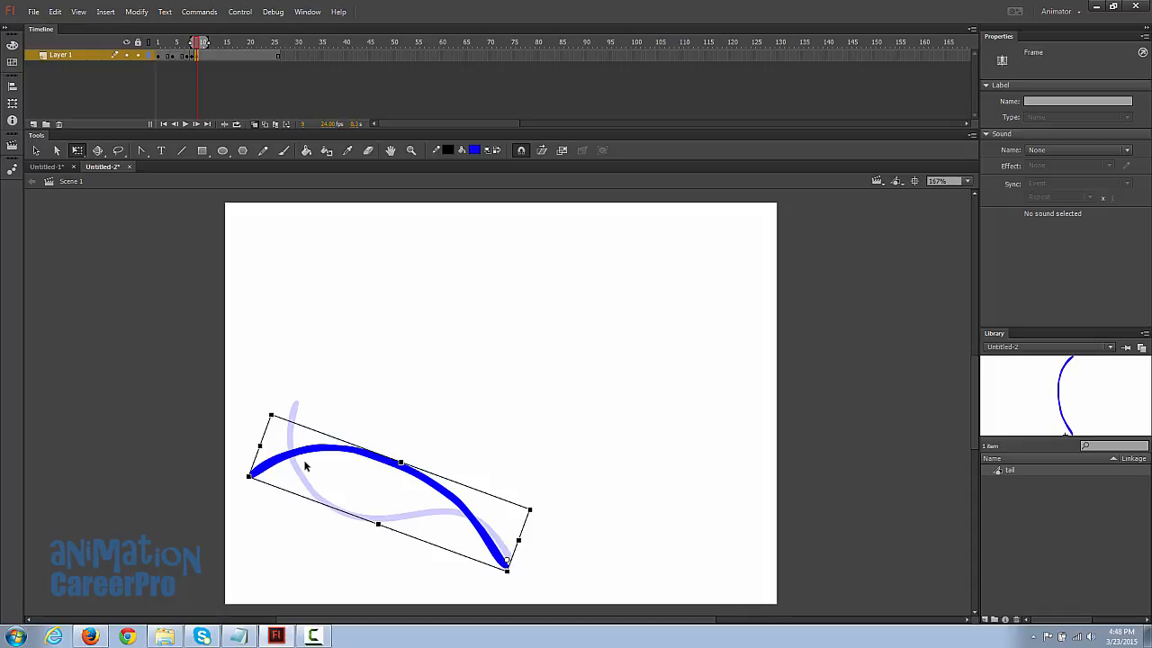
pyautogui.moveTo(273, 415); pyautogui.dragTo(265, 425)
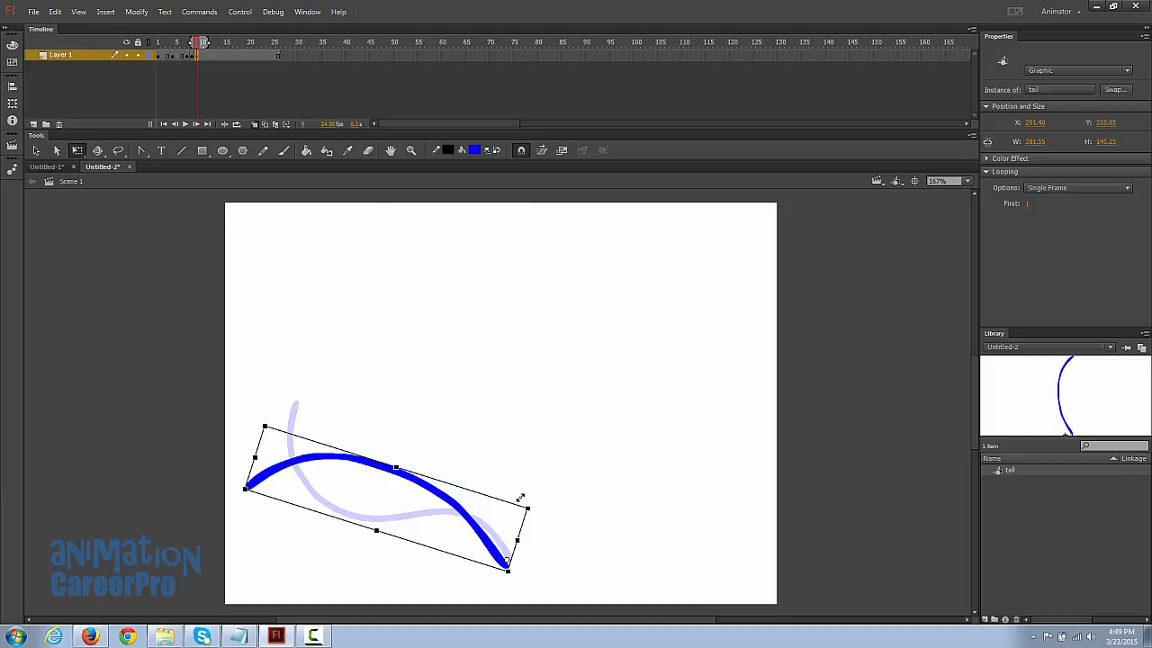
# Step: Add keyframes on frames 11 and 13, rotating the tail clockwise about its base on each until it leans only slightly left
pyautogui.moveTo(197, 45); pyautogui.dragTo(206, 50)
pyautogui.click(207, 55)
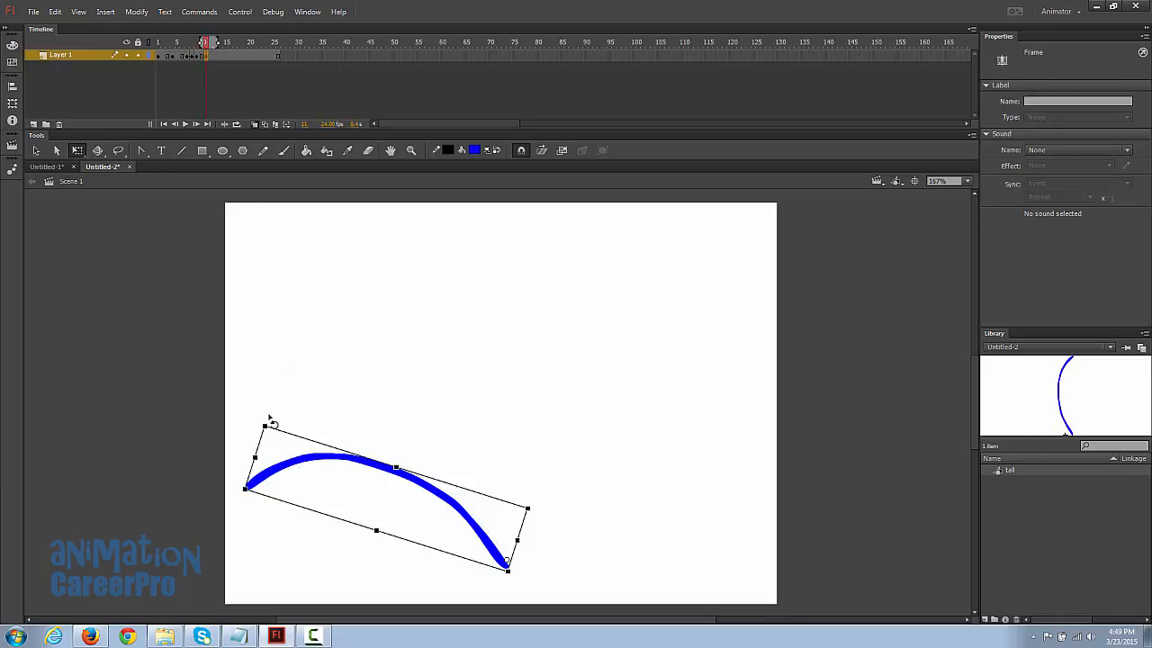
pyautogui.moveTo(272, 425); pyautogui.dragTo(361, 356)
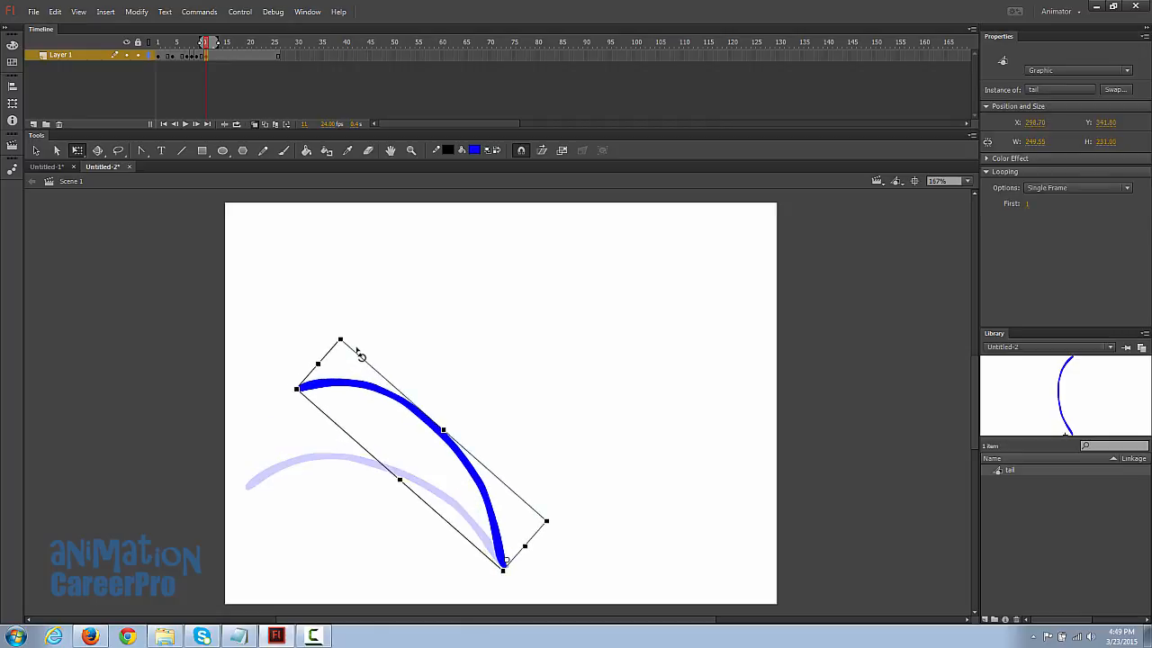
pyautogui.click(215, 56)
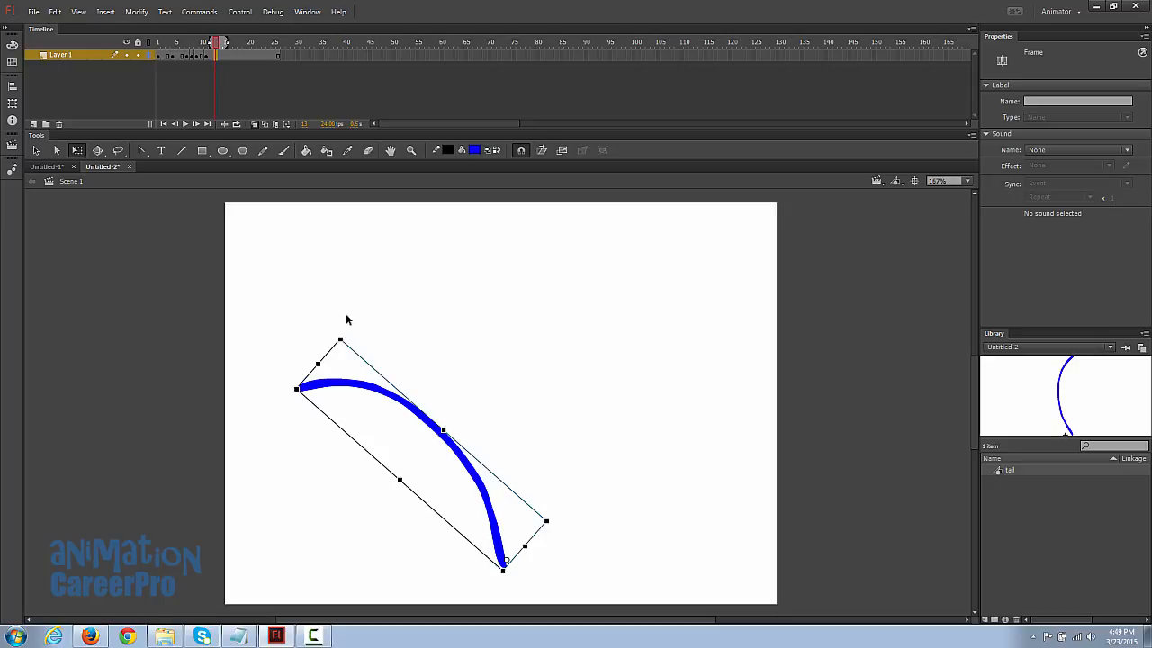
pyautogui.moveTo(345, 336); pyautogui.dragTo(478, 321)
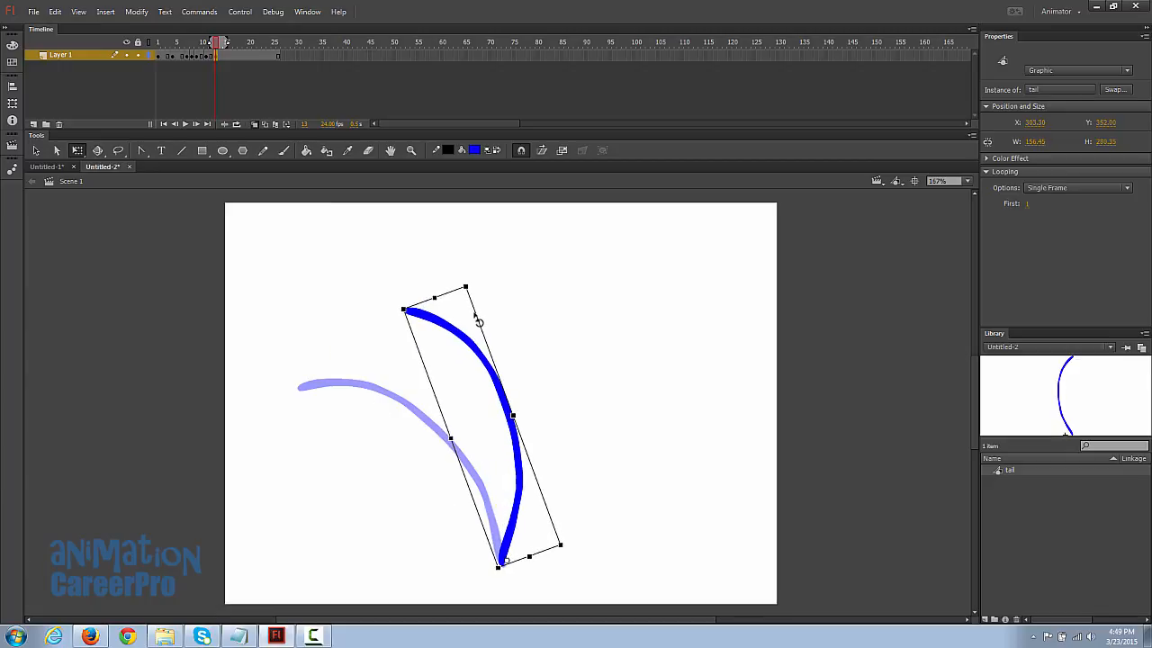
# Step: Add keyframes on frames 15 and 17, rotating the tail clockwise about its base on each until it leans far to the right
pyautogui.click(228, 58)
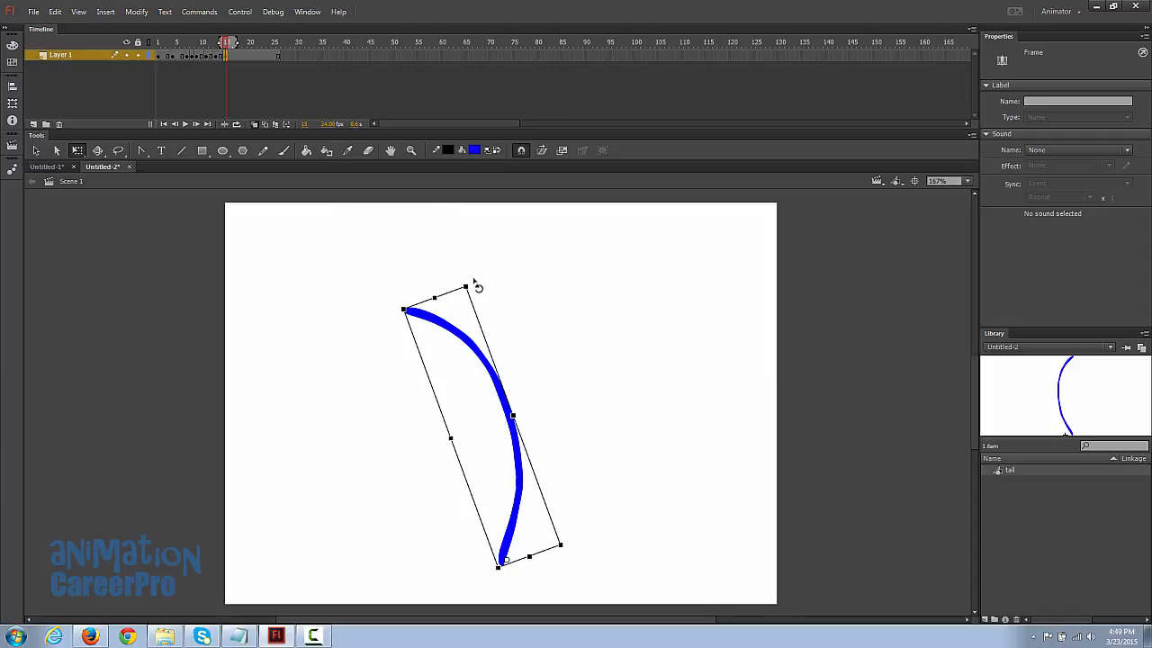
pyautogui.moveTo(477, 287); pyautogui.dragTo(634, 365)
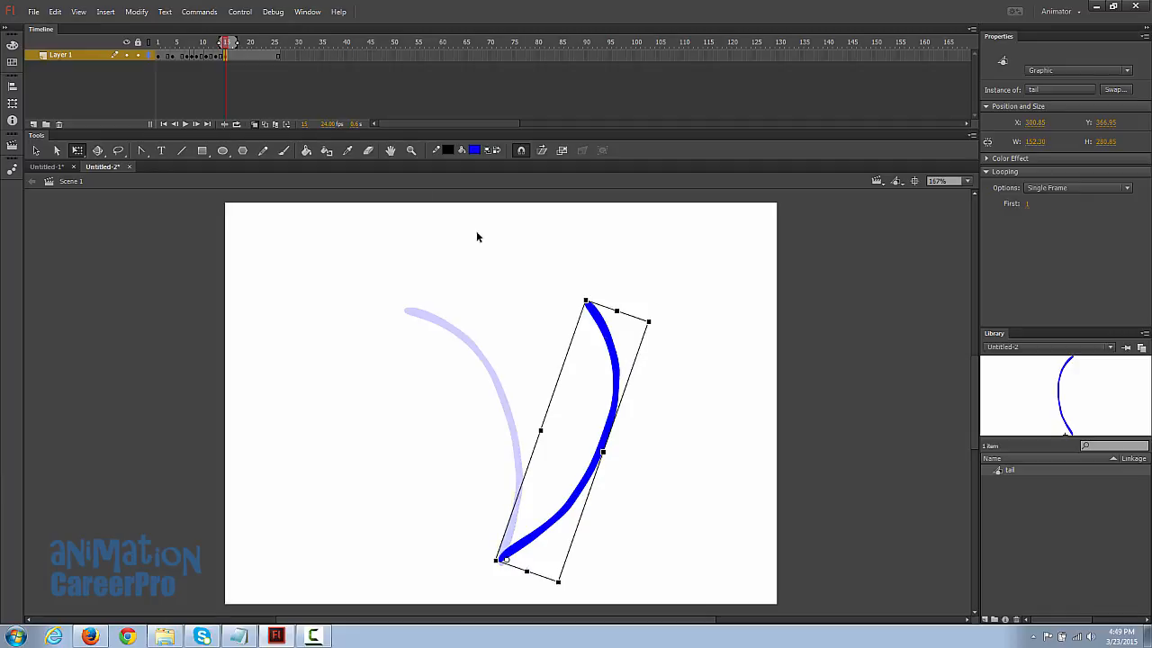
pyautogui.click(237, 57)
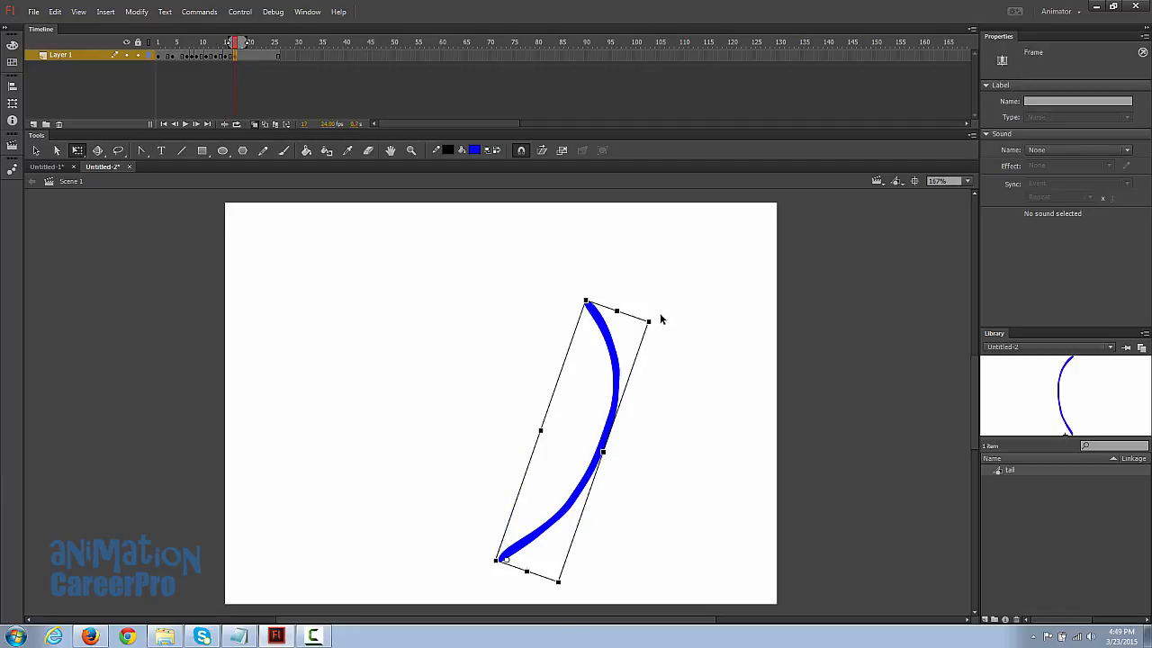
pyautogui.moveTo(659, 323); pyautogui.dragTo(745, 455)
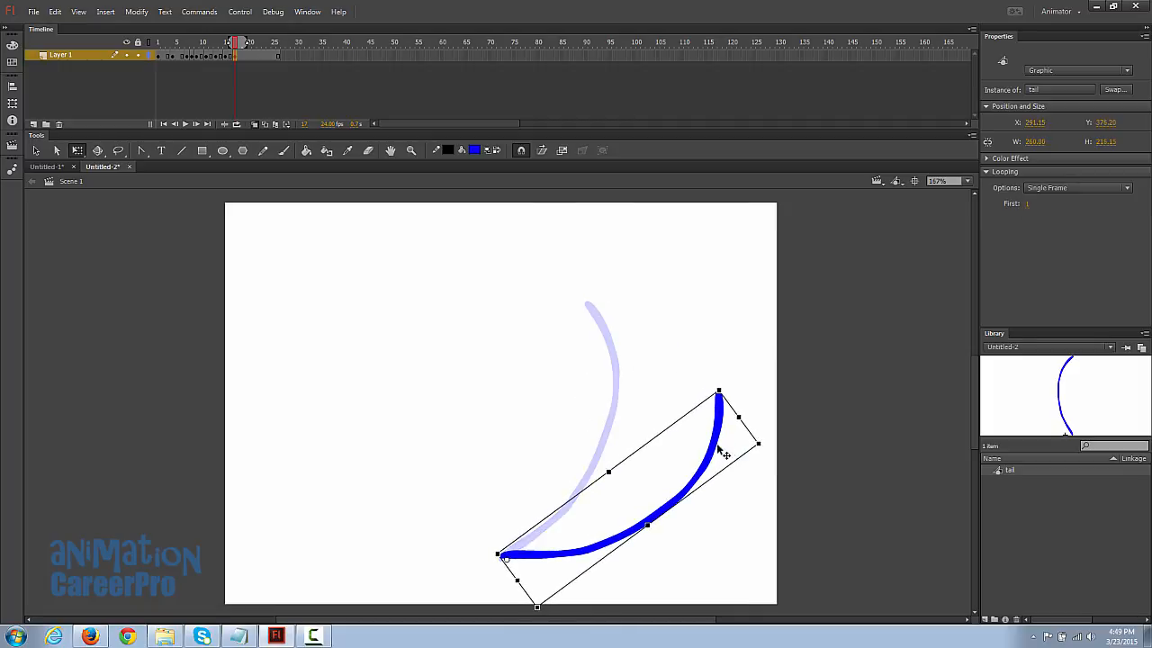
pyautogui.click(1028, 204)
# Step: Add a keyframe on frame 18 and set the tail instance's first looping frame to 2
pyautogui.click(240, 55)
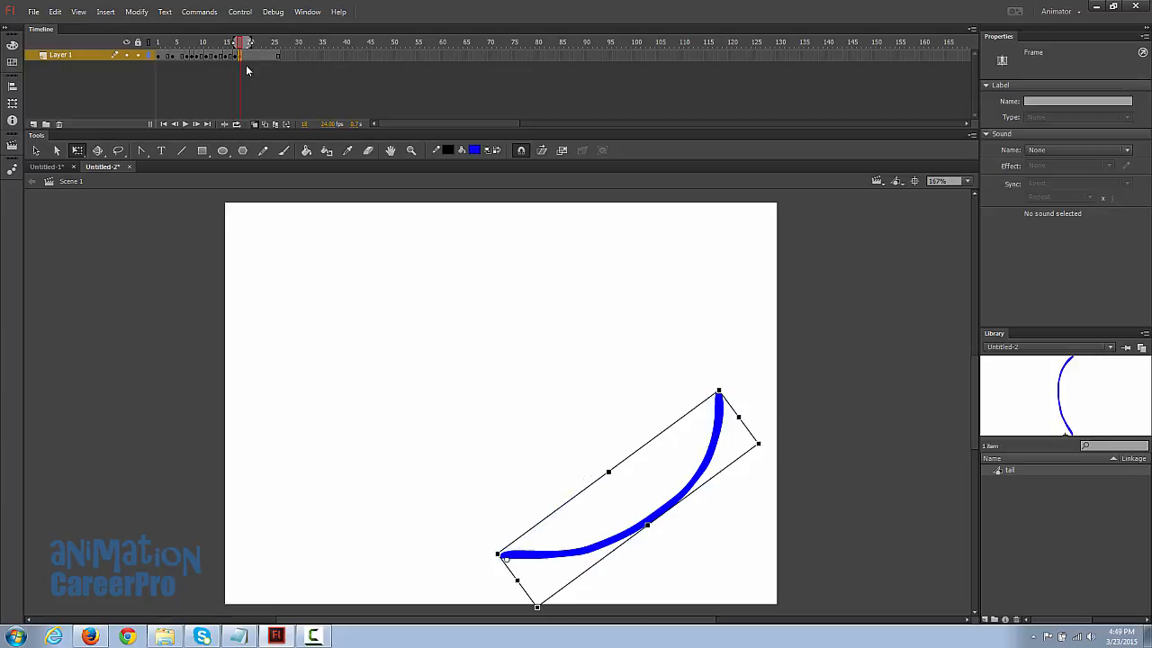
pyautogui.click(725, 439)
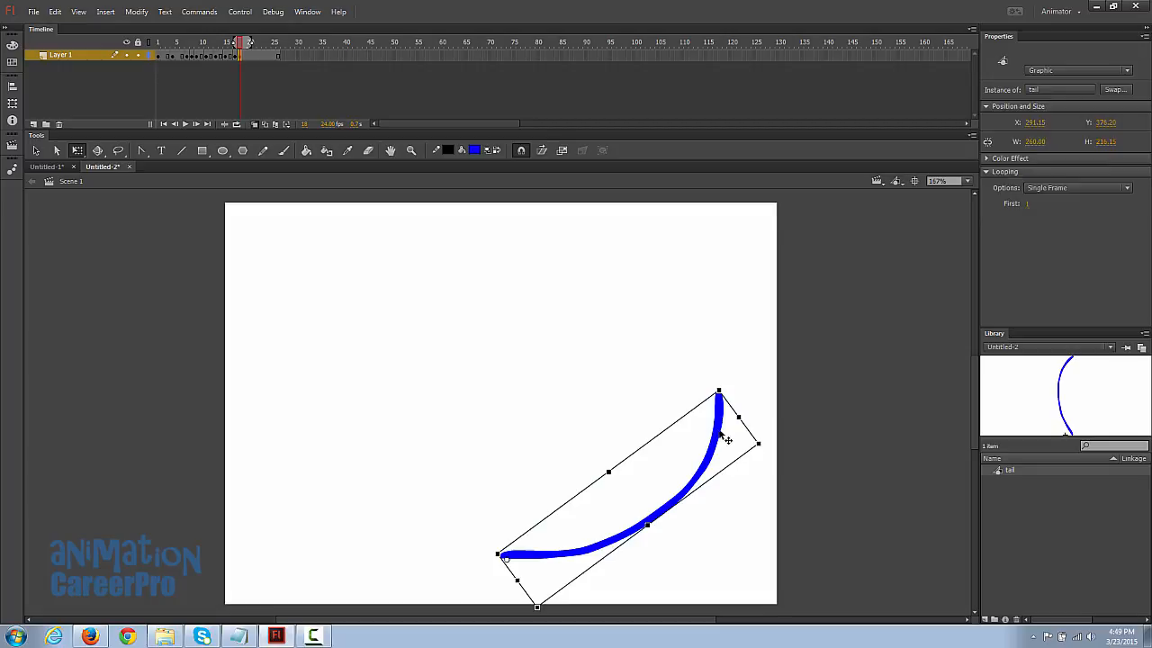
pyautogui.click(1029, 205)
pyautogui.write('2')
pyautogui.press('Return')
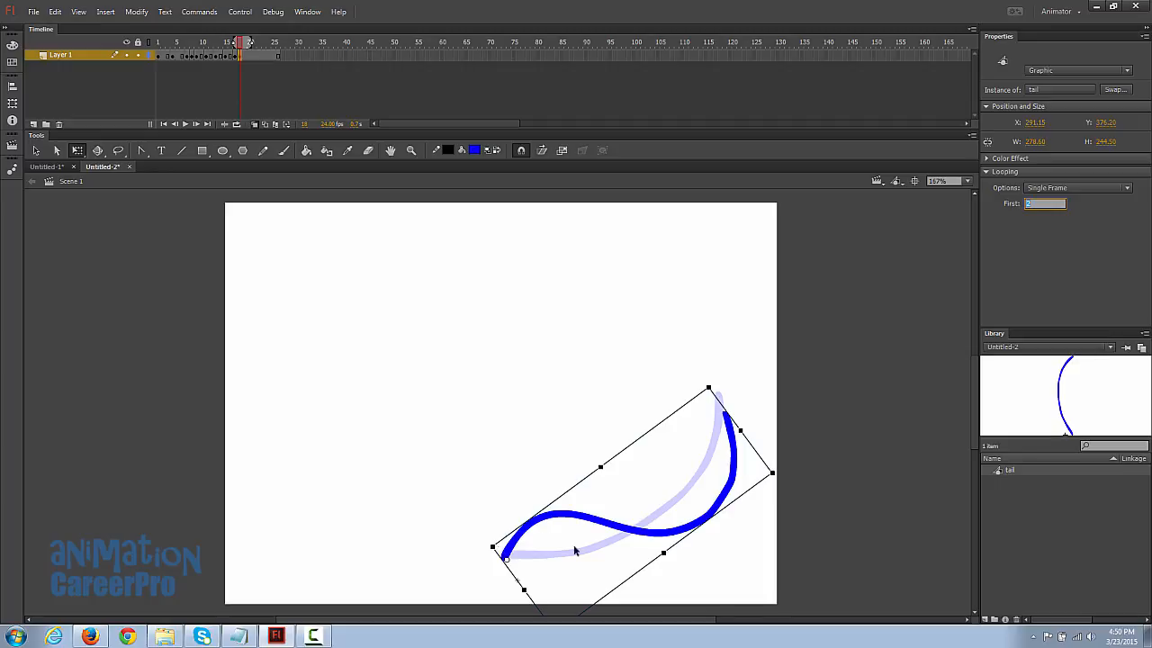
# Step: Add a keyframe on frame 19 and set the tail instance's first looping frame to 1
pyautogui.click(245, 57)
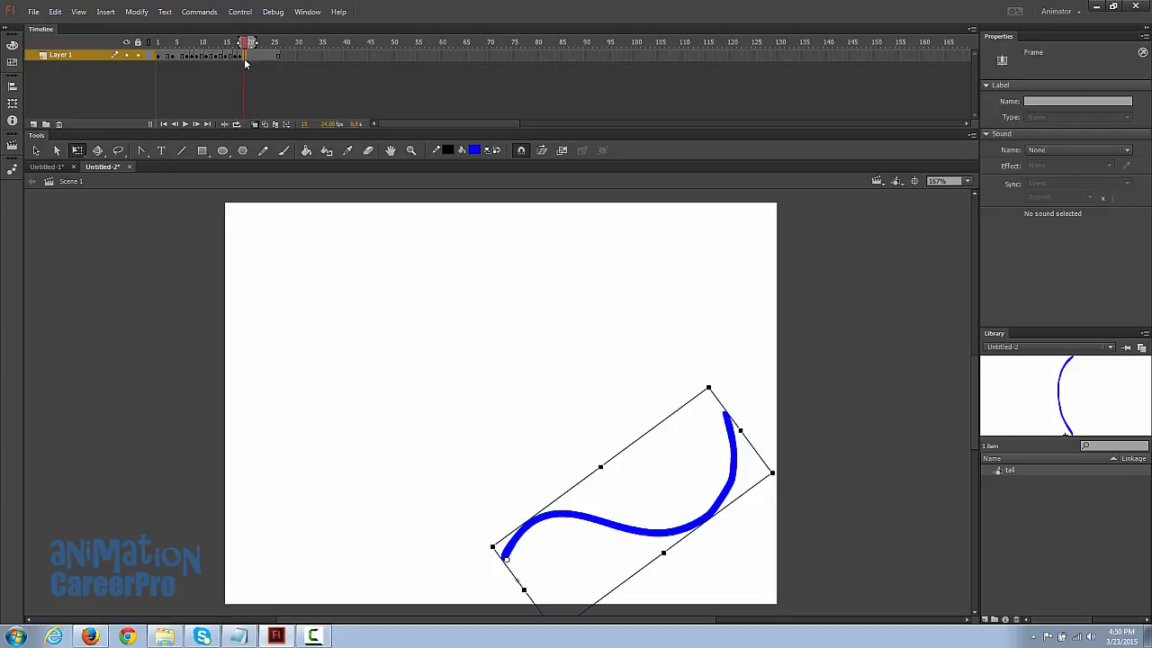
pyautogui.click(743, 461)
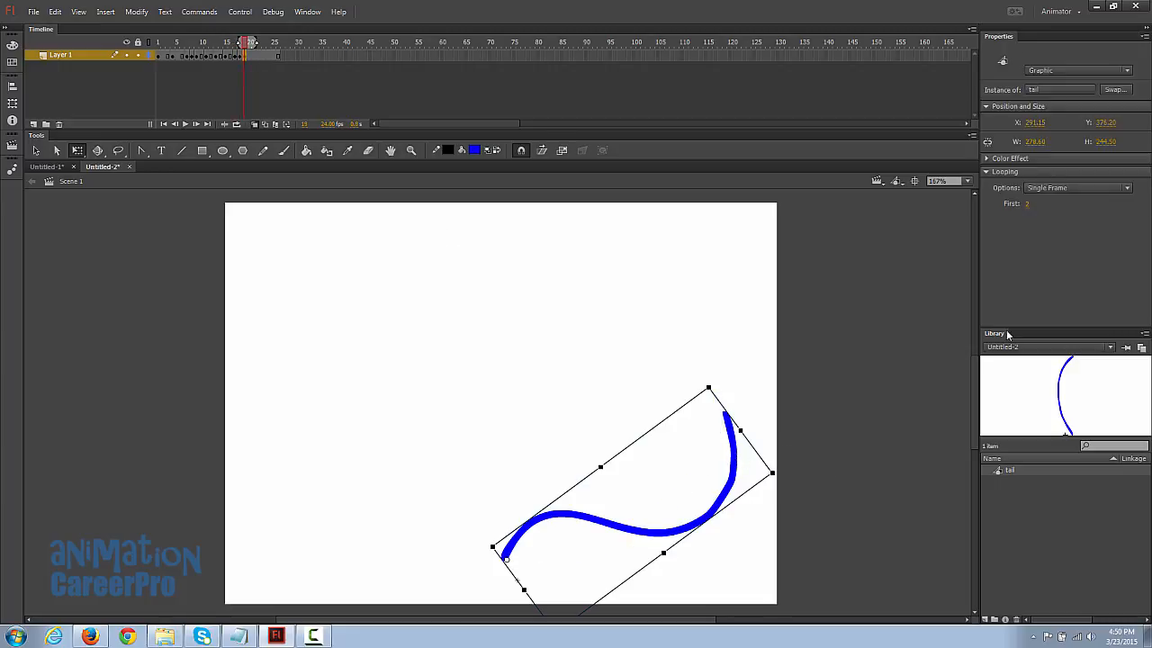
pyautogui.click(1027, 203)
pyautogui.write('1')
pyautogui.press('Return')
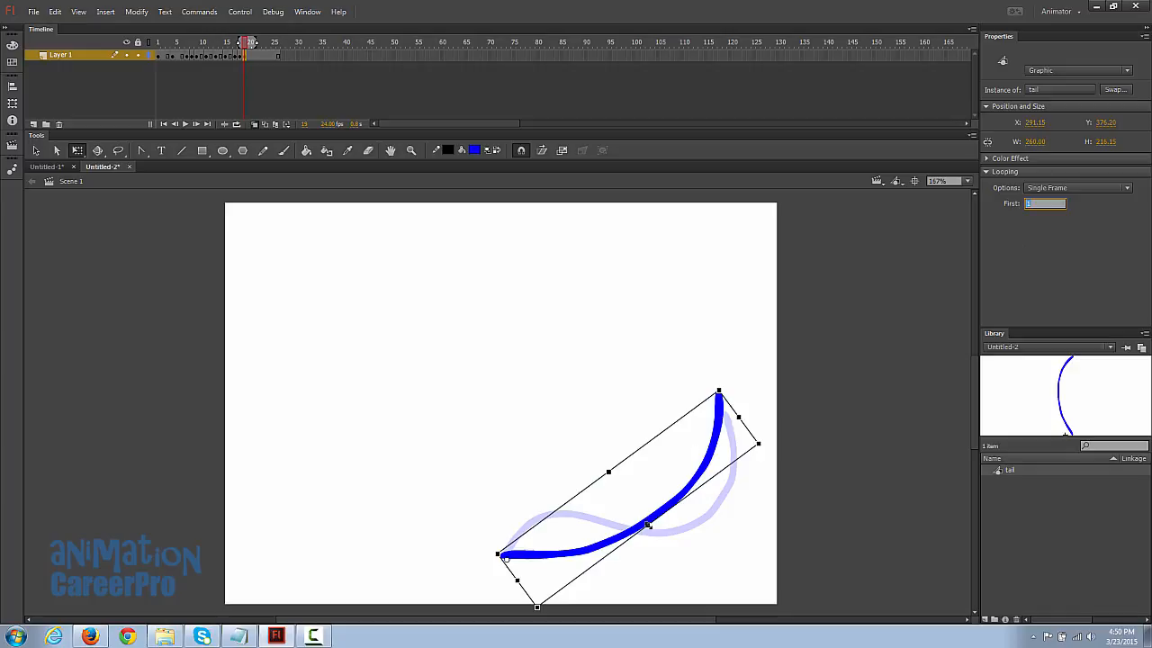
# Step: Flip the tail on frame 19 so its curve bulges upward, and rotate it clockwise about its base to lower the tip
pyautogui.moveTo(647, 525); pyautogui.dragTo(603, 409)
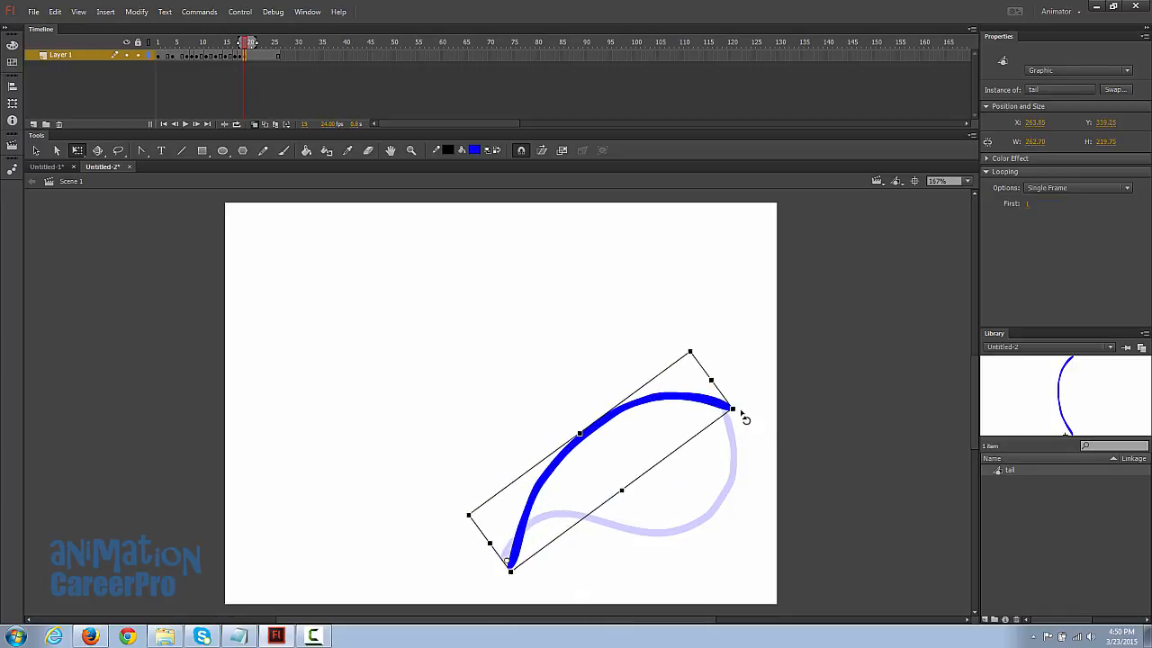
pyautogui.moveTo(739, 412); pyautogui.dragTo(772, 487)
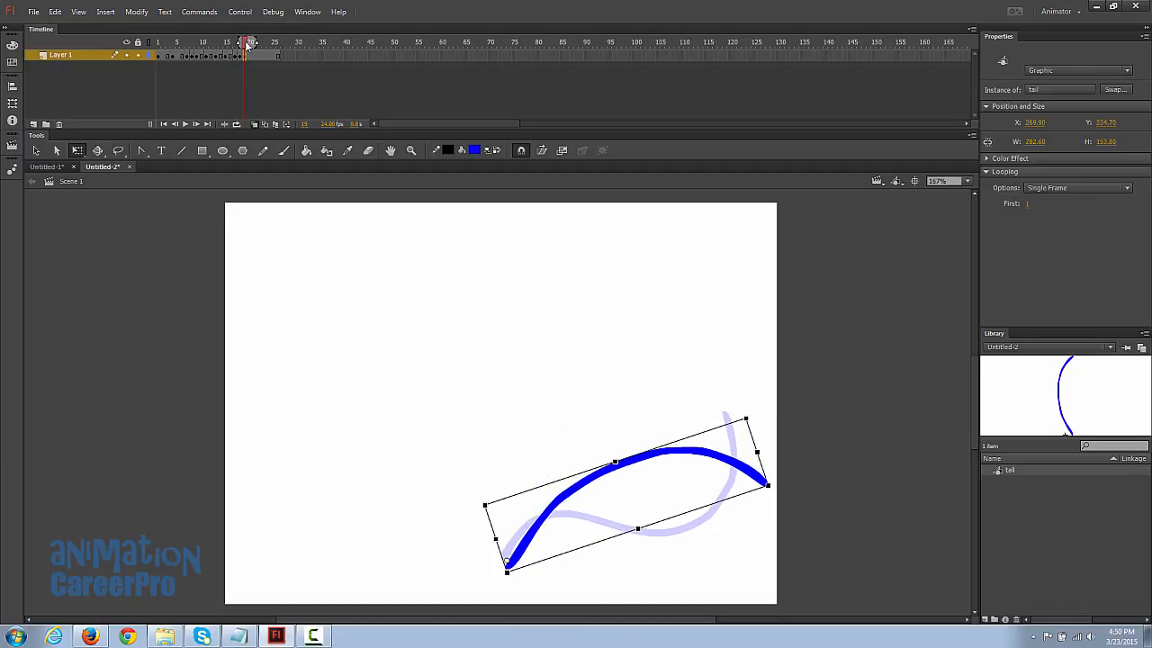
# Step: Add a keyframe on frame 21 and rotate the tail counter-clockwise about its base so it rises toward upright
pyautogui.moveTo(246, 45); pyautogui.dragTo(256, 52)
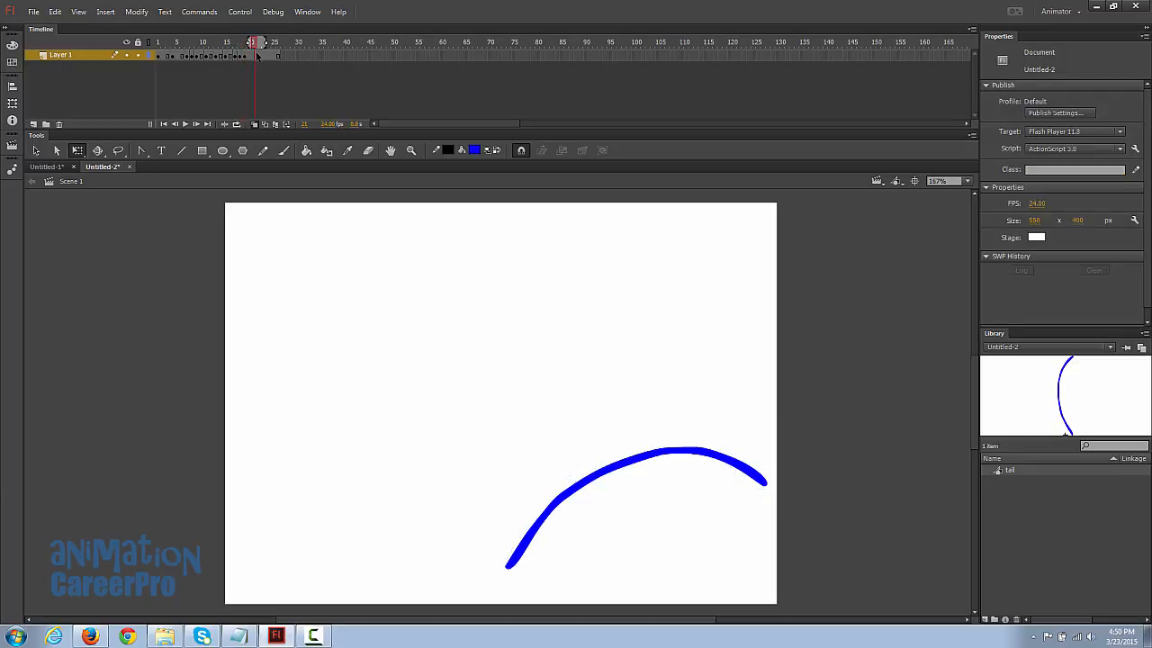
pyautogui.click(255, 58)
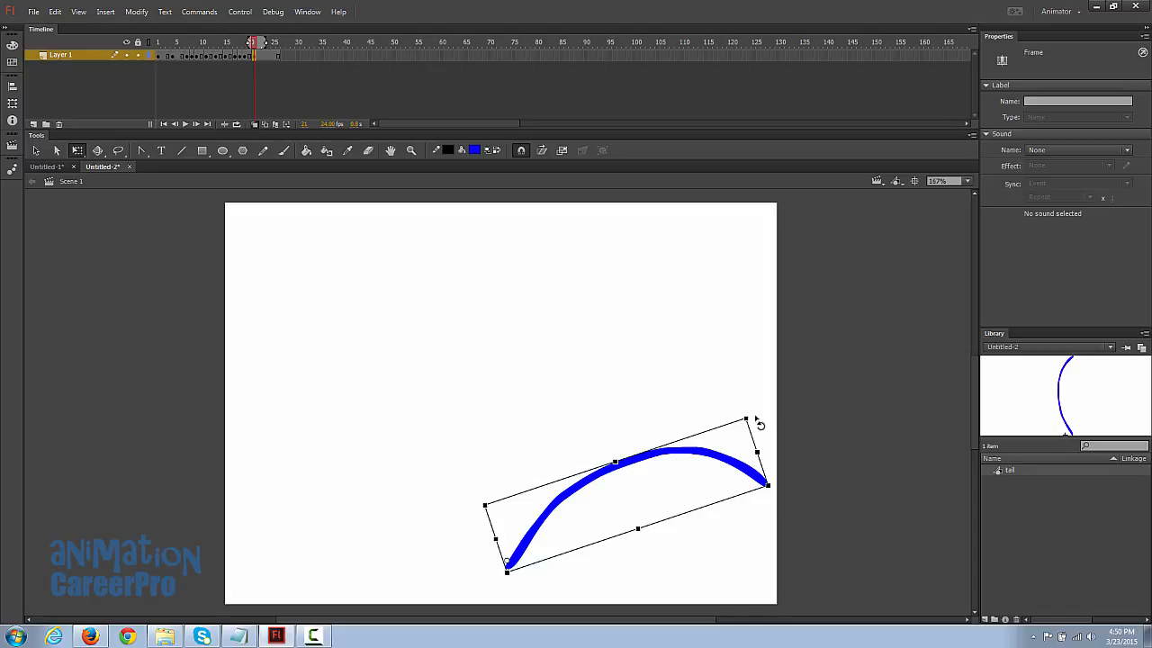
pyautogui.moveTo(747, 407); pyautogui.dragTo(684, 326)
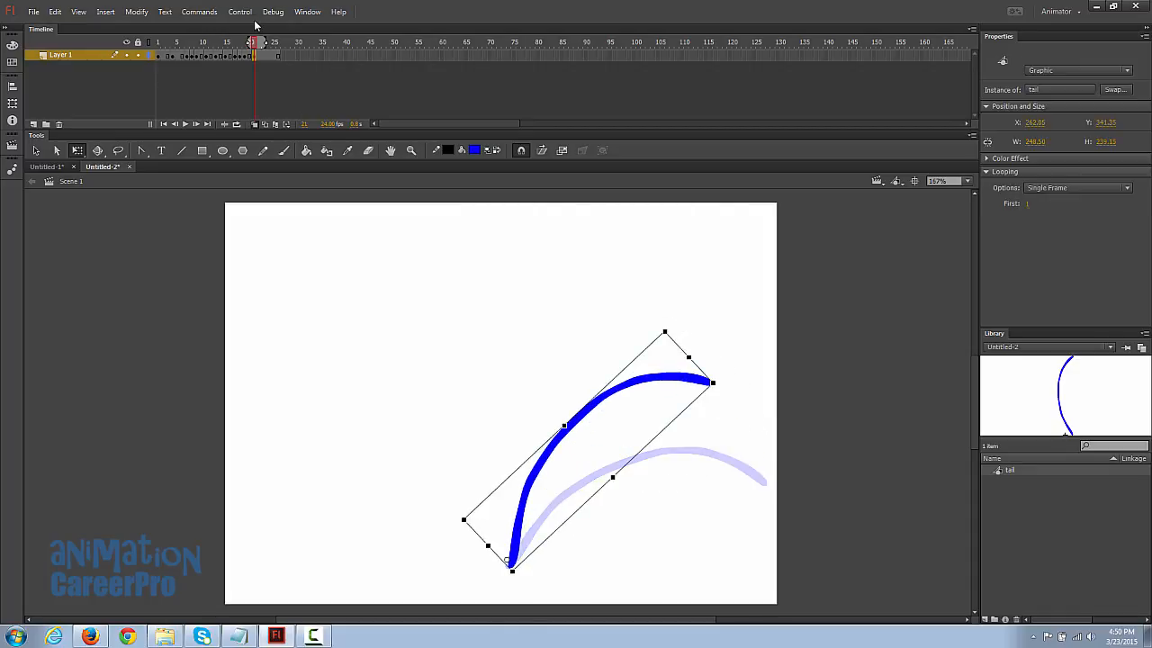
# Step: Add keyframes on frames 24 and 26, and rotate the tail on frame 26 counter-clockwise about its base until nearly upright
pyautogui.click(265, 55)
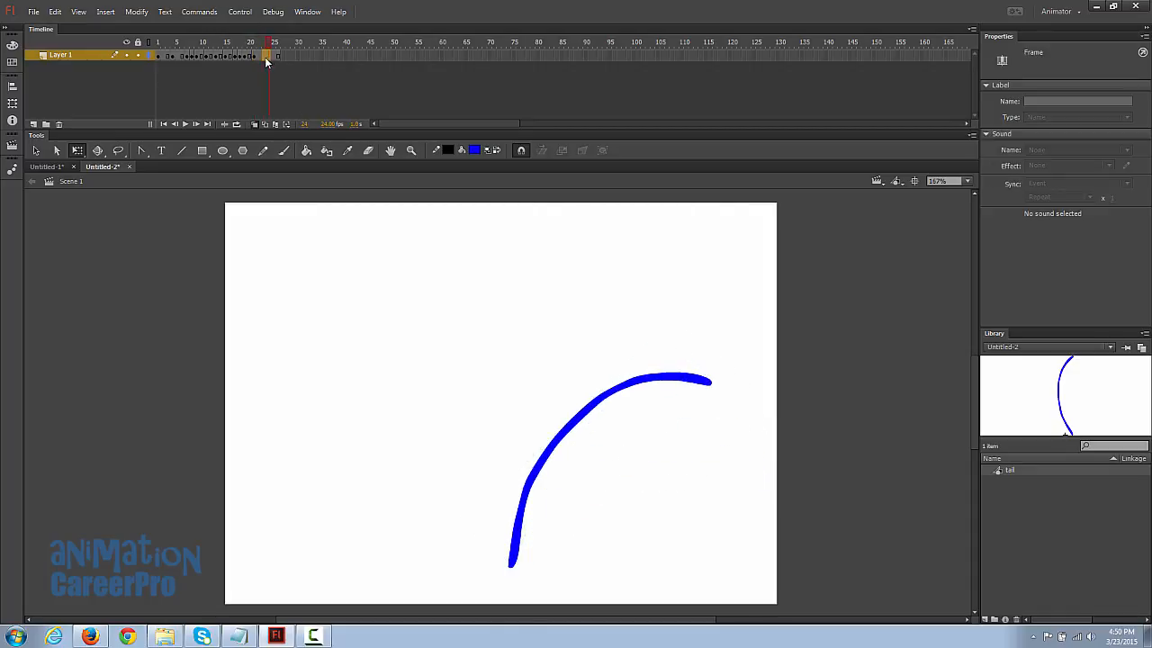
pyautogui.click(276, 55)
pyautogui.moveTo(664, 332); pyautogui.dragTo(507, 270)
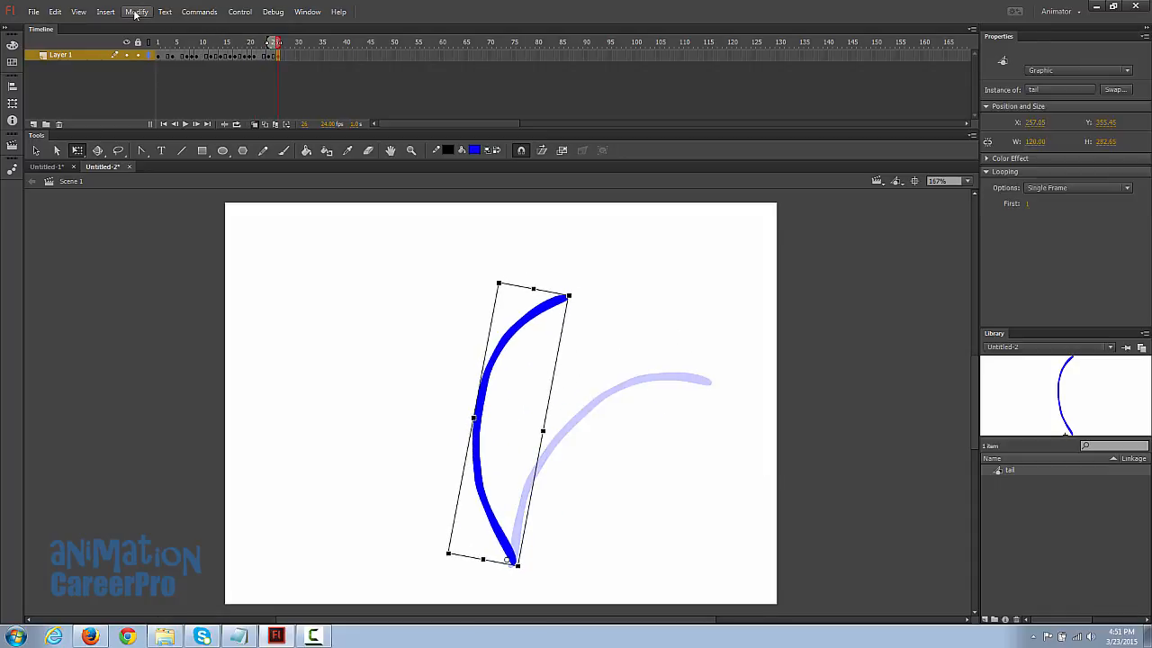
# Step: Copy the tail pose from frame 1 onto frame 26 so the loop closes, and play the animation from frame 1
pyautogui.click(157, 55)
pyautogui.rightClick(158, 55)
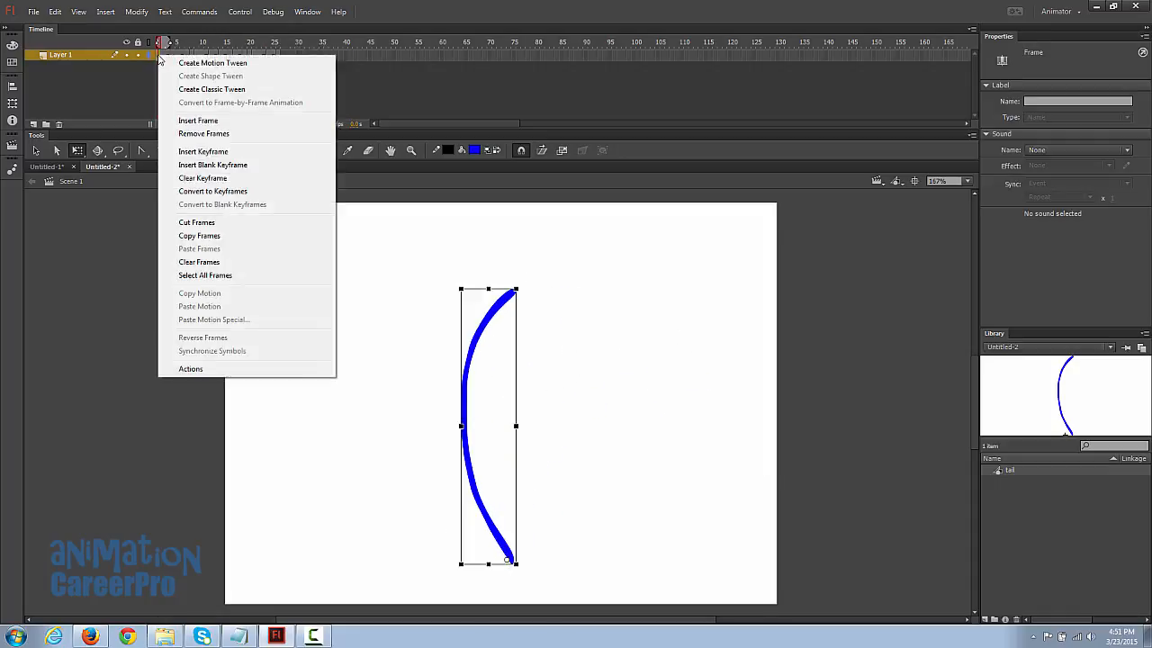
pyautogui.click(200, 234)
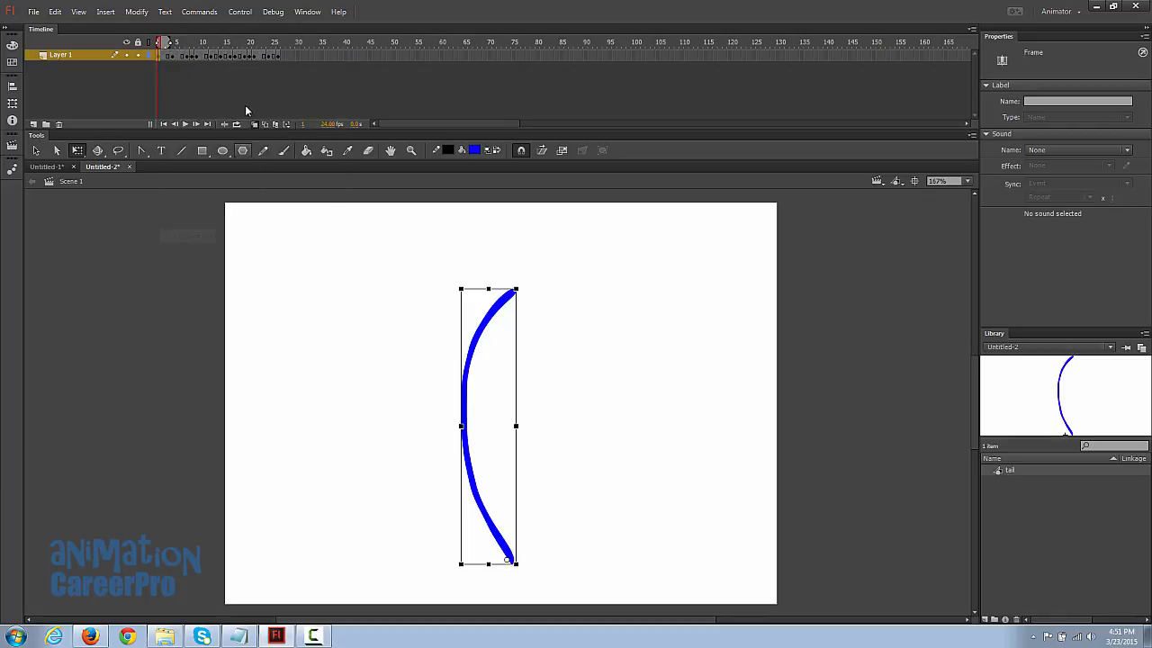
pyautogui.click(278, 55)
pyautogui.rightClick(278, 55)
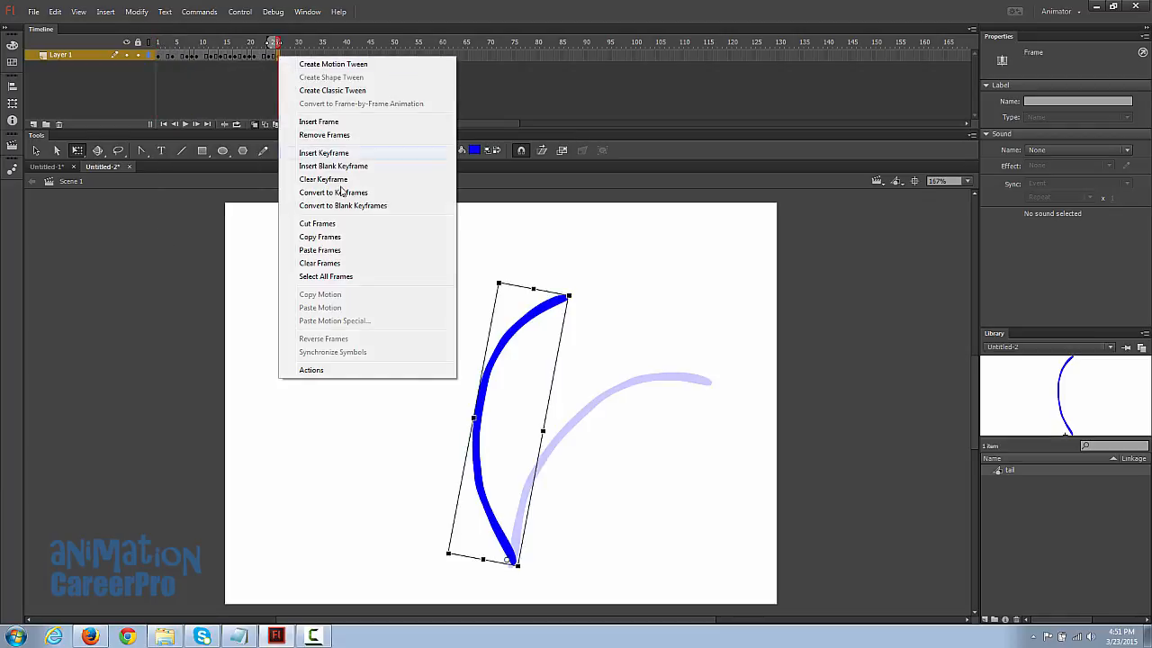
pyautogui.click(356, 251)
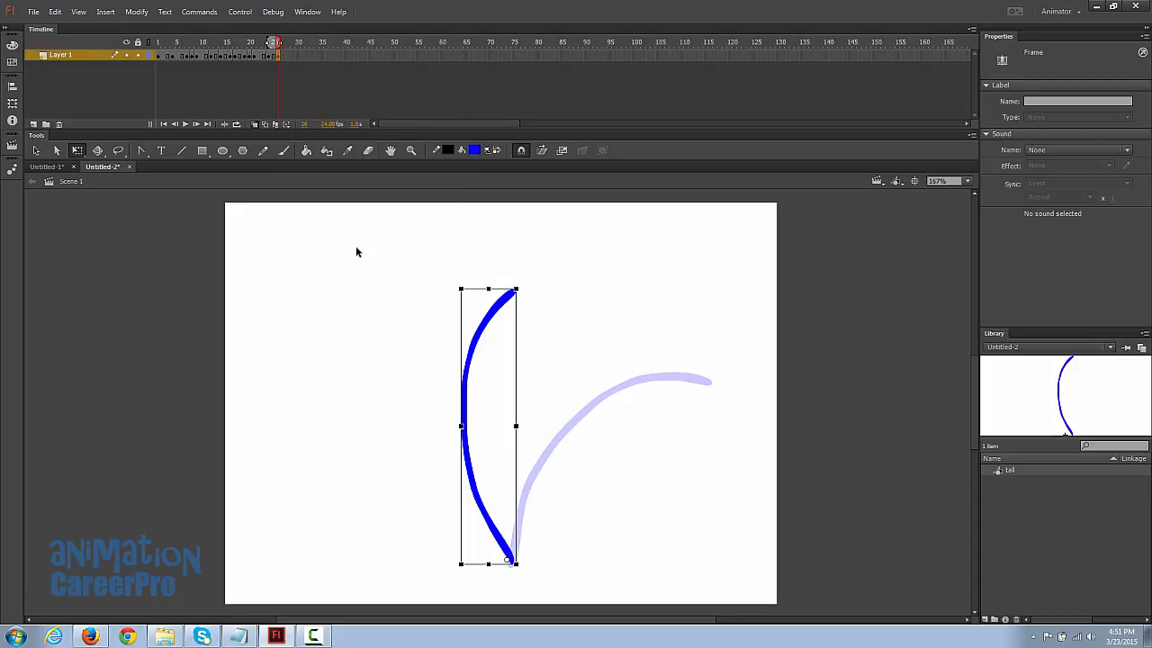
pyautogui.click(158, 43)
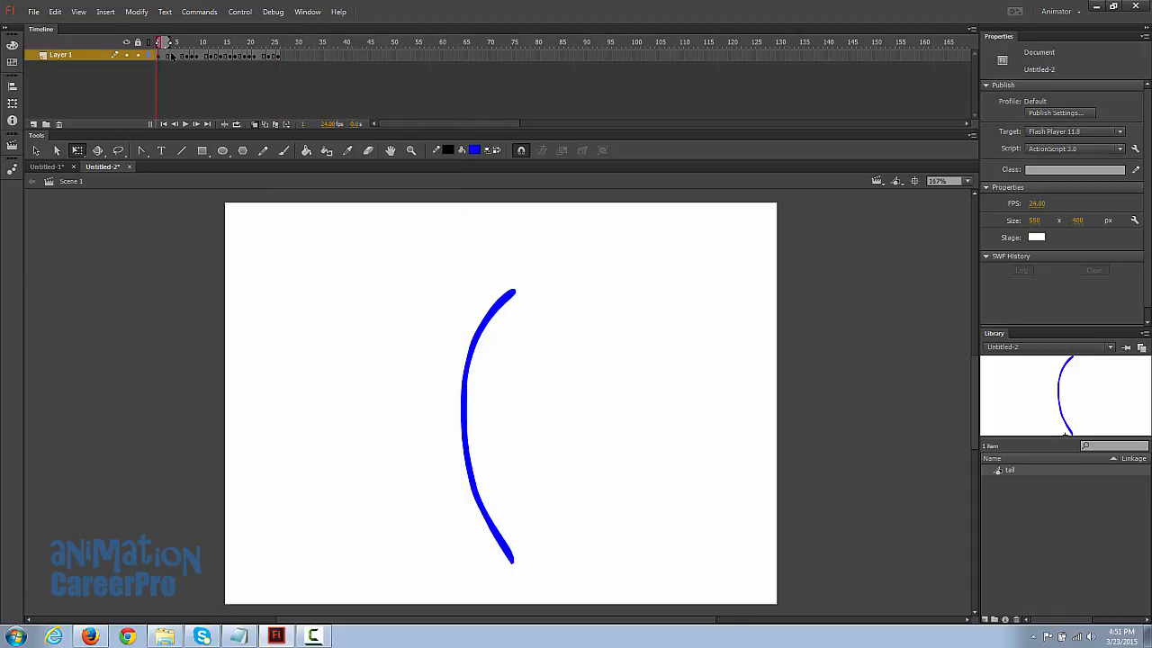
pyautogui.press('Return')
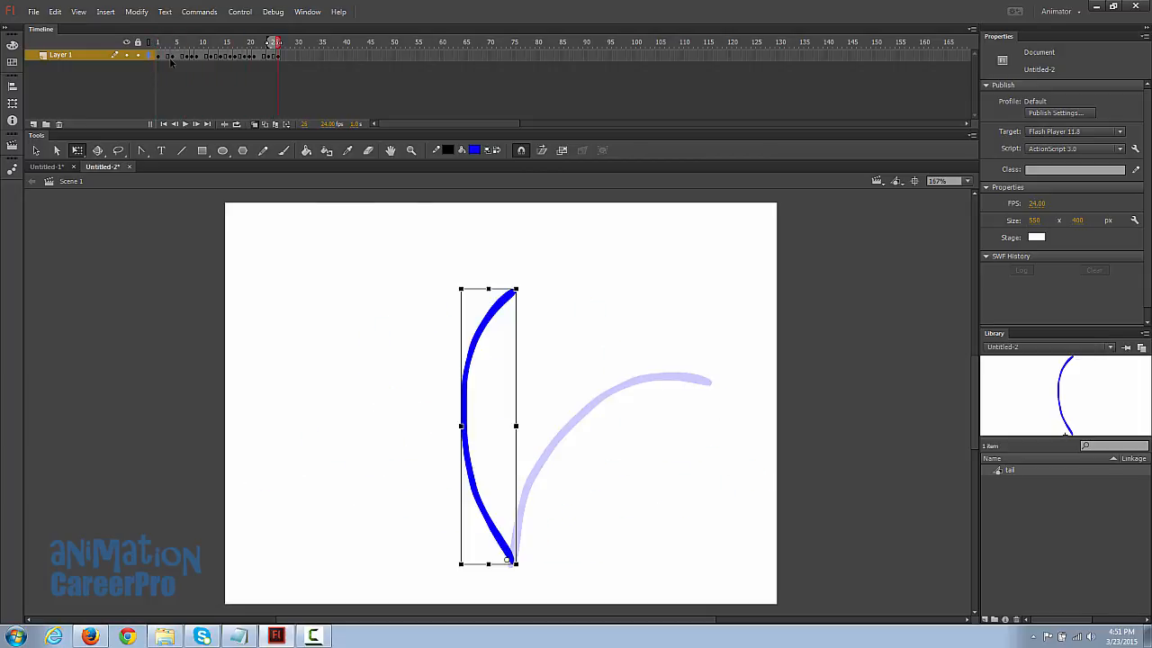
# Step: Create classic tweens between all the tail keyframes through frame 26
pyautogui.click(169, 57)
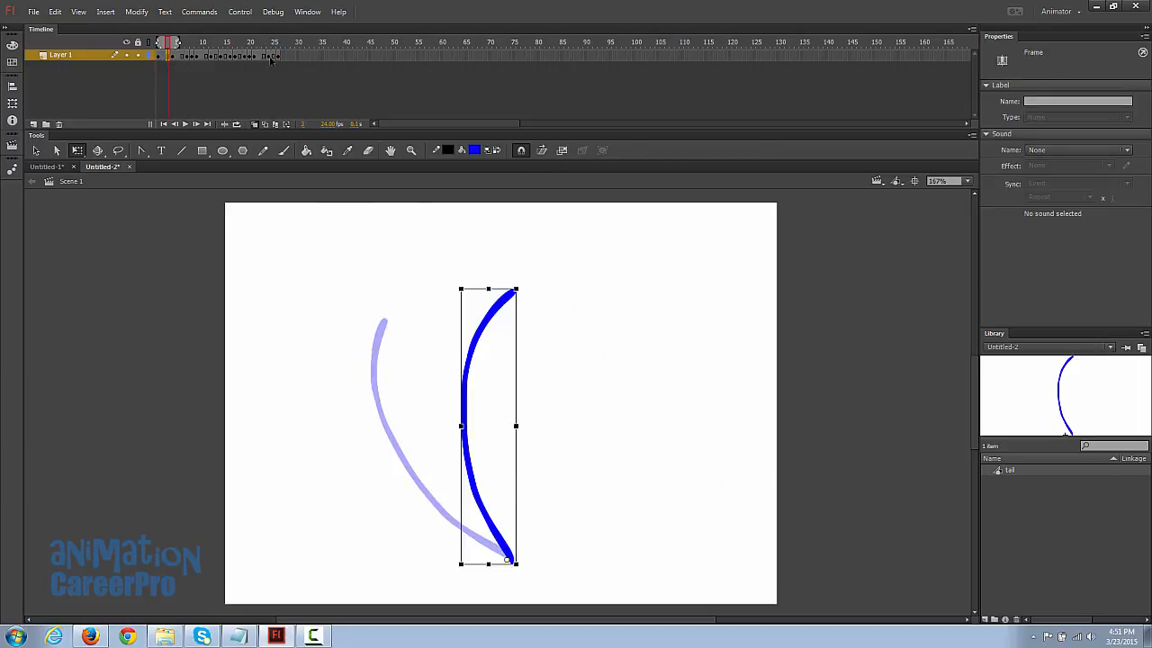
pyautogui.click(166, 57)
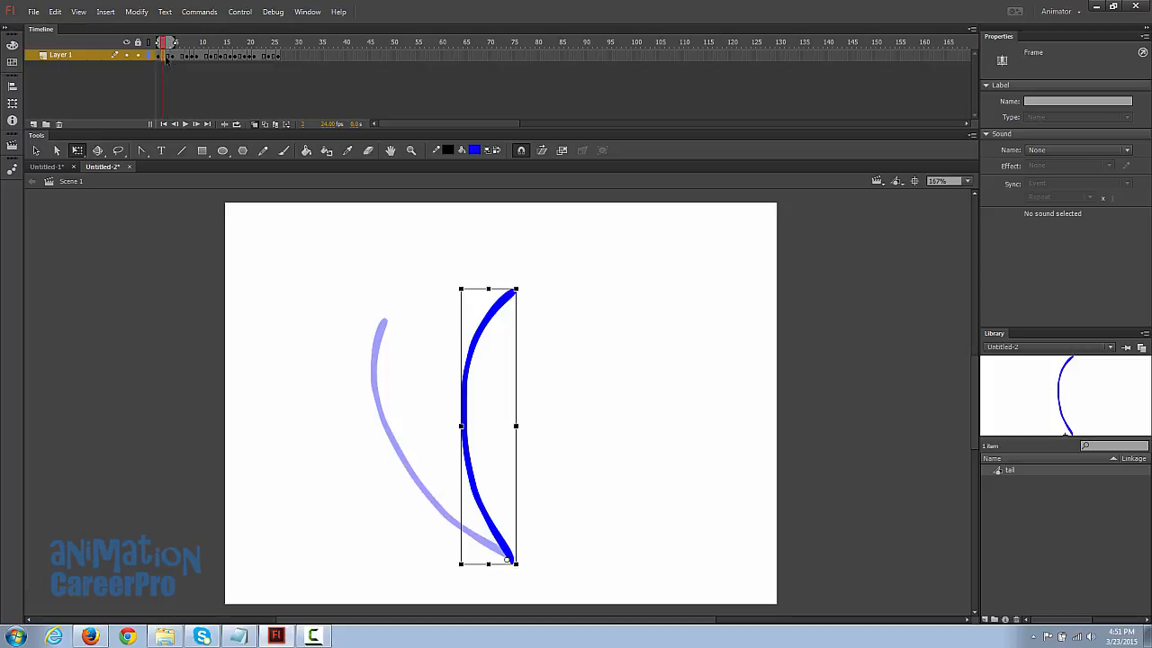
pyautogui.keyDown('shift'); pyautogui.click(278, 57); pyautogui.keyUp('shift')
pyautogui.rightClick(270, 58)
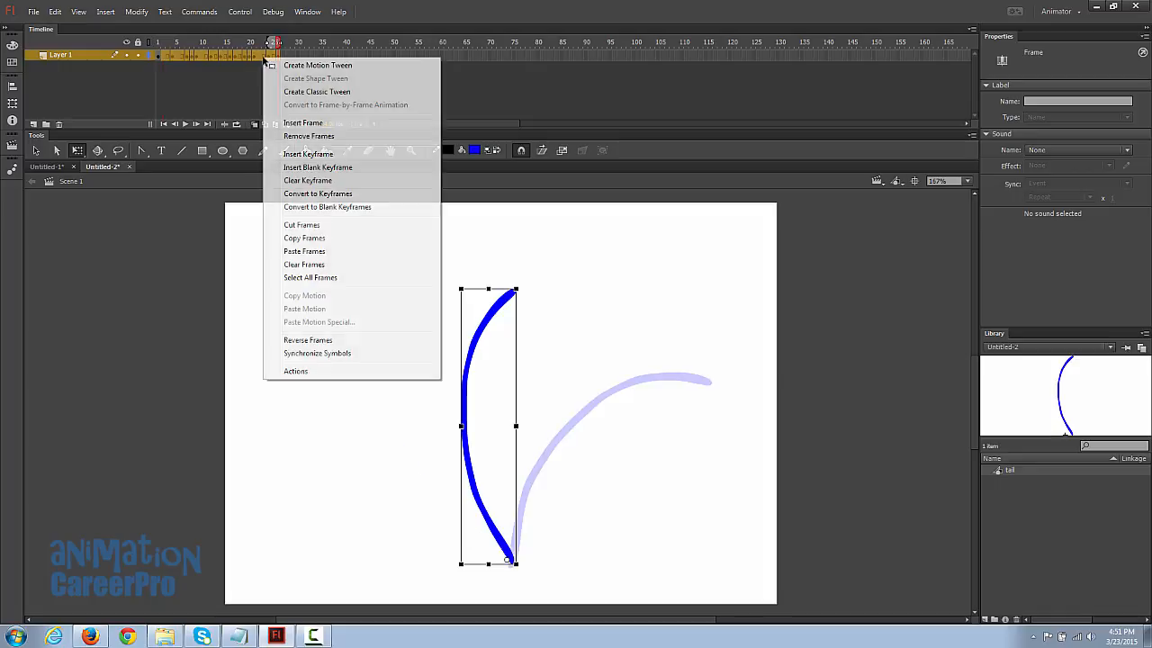
pyautogui.click(311, 90)
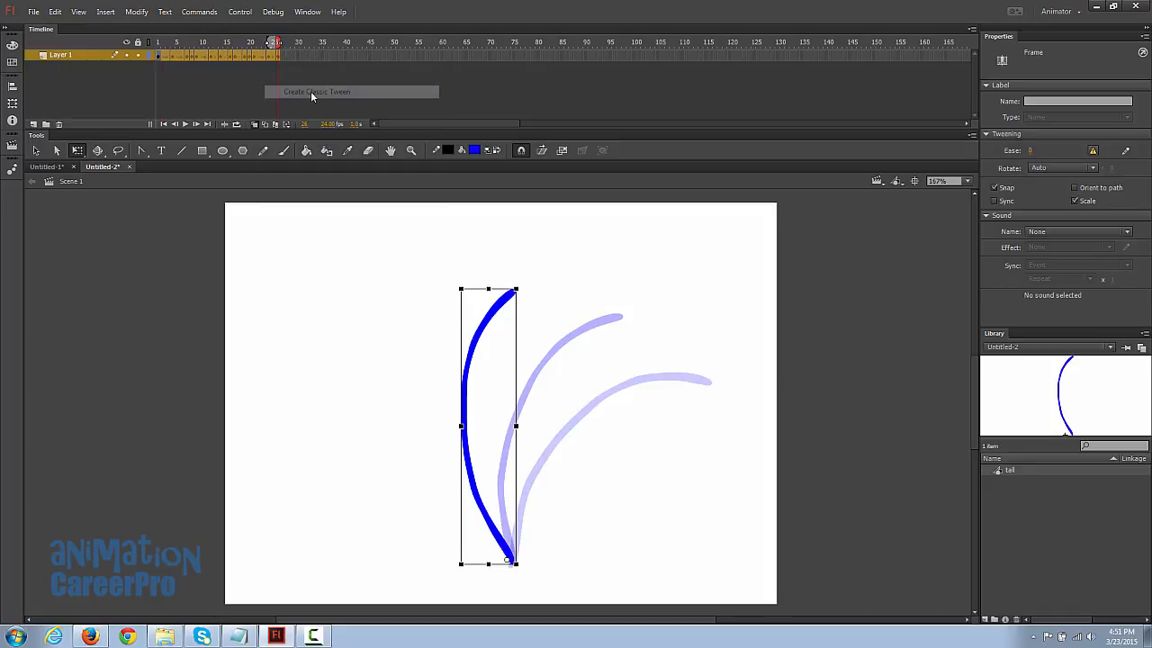
# Step: Enable looped playback with the range covering frames 1 to 26, and play the tweened tail animation from the start
pyautogui.moveTo(198, 44); pyautogui.dragTo(156, 44)
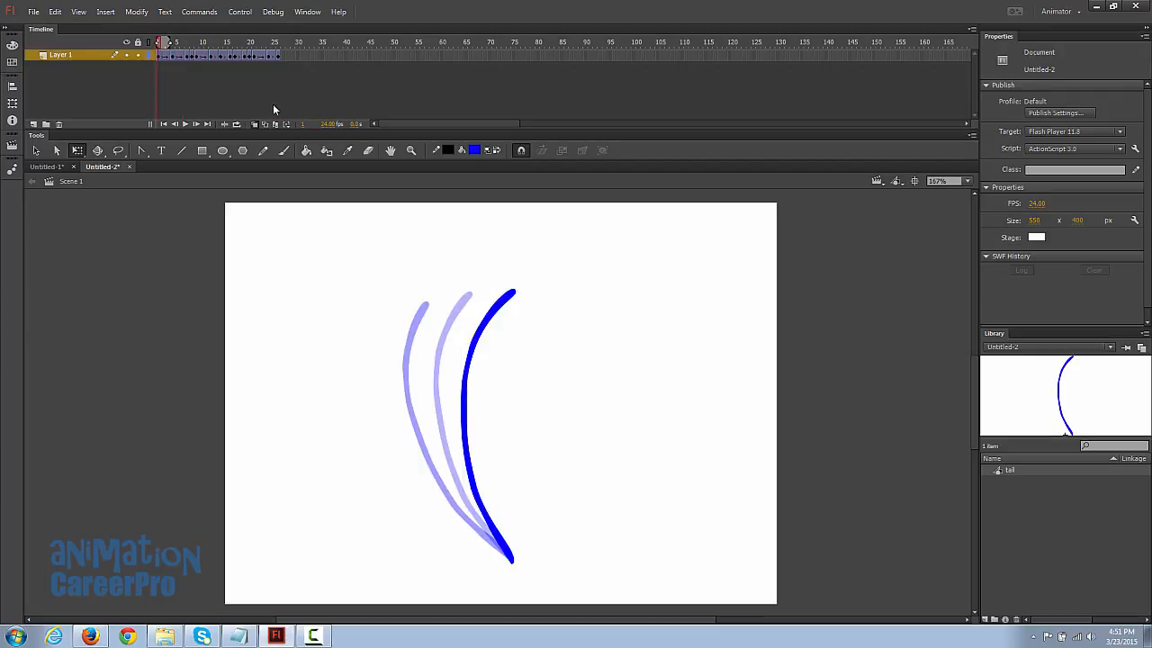
pyautogui.click(238, 124)
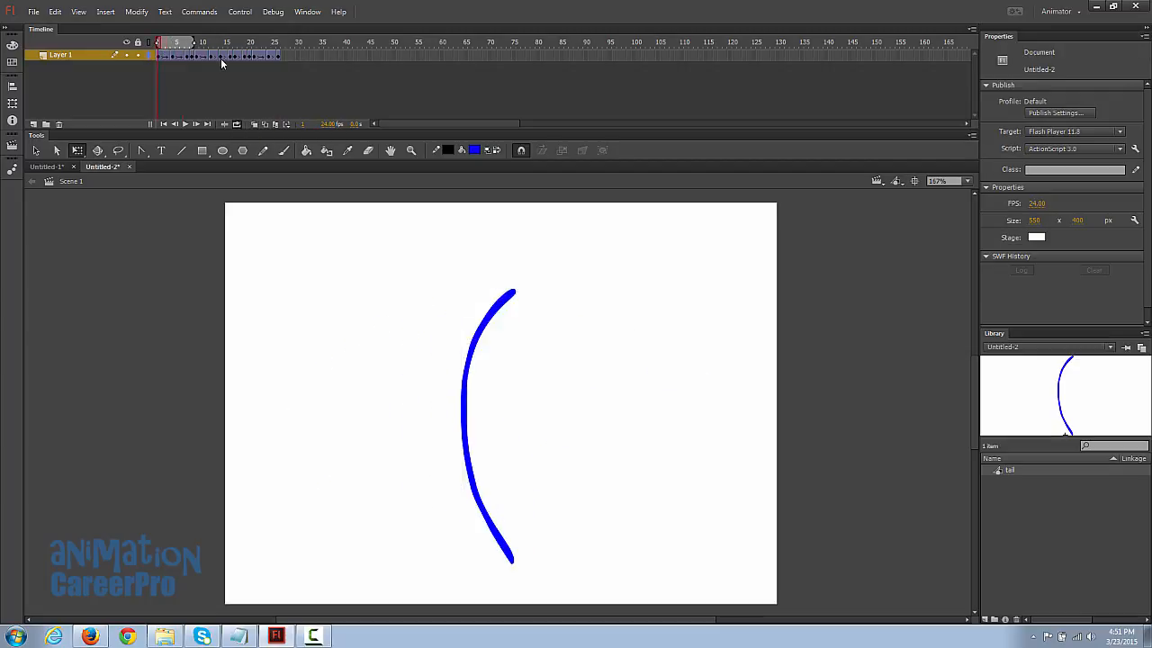
pyautogui.moveTo(193, 44); pyautogui.dragTo(279, 45)
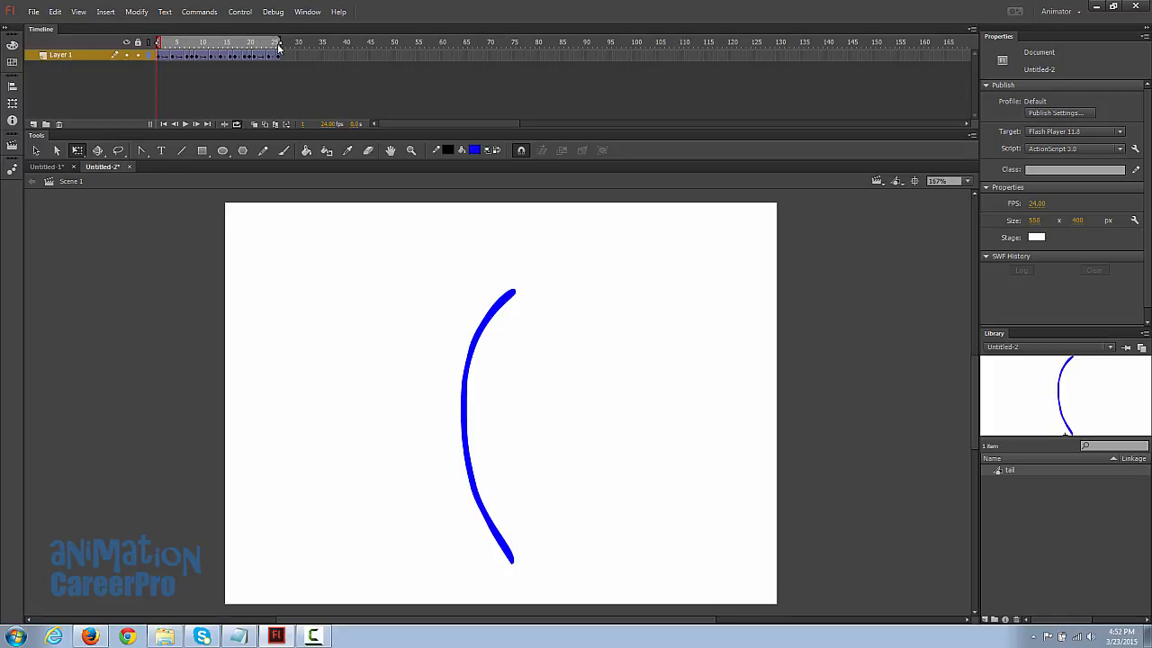
pyautogui.press('Return')
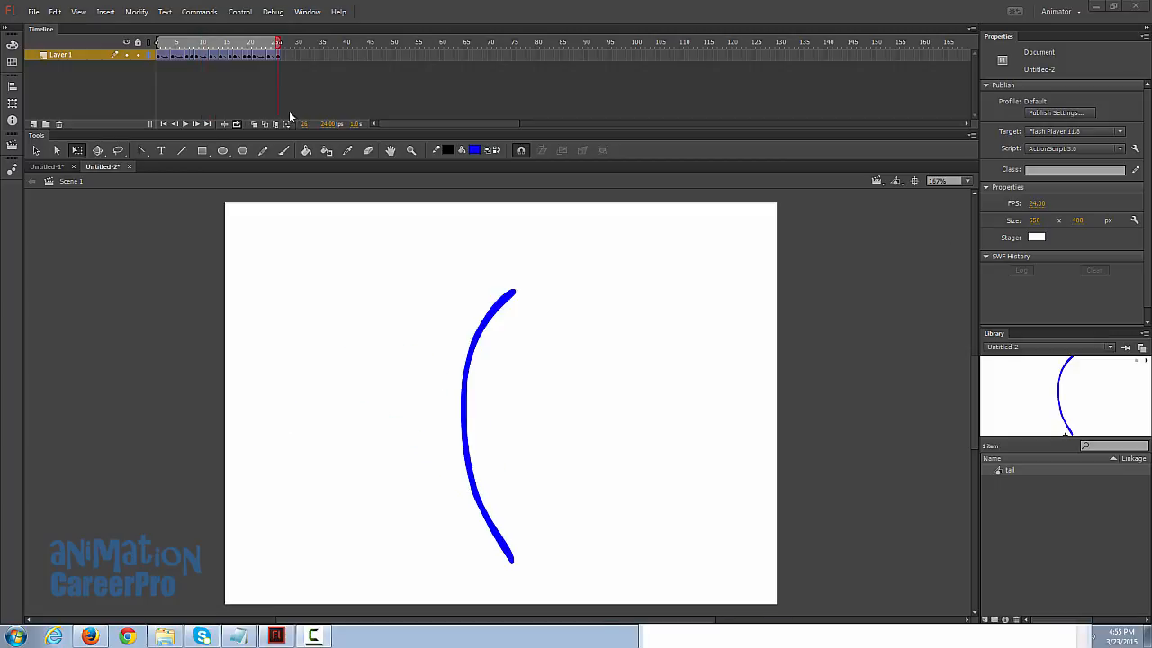
# Step: Switch to the Untitled-1 document, play its tail animation, and review the poses with onion skinning extended back to frame 1
pyautogui.click(52, 169)
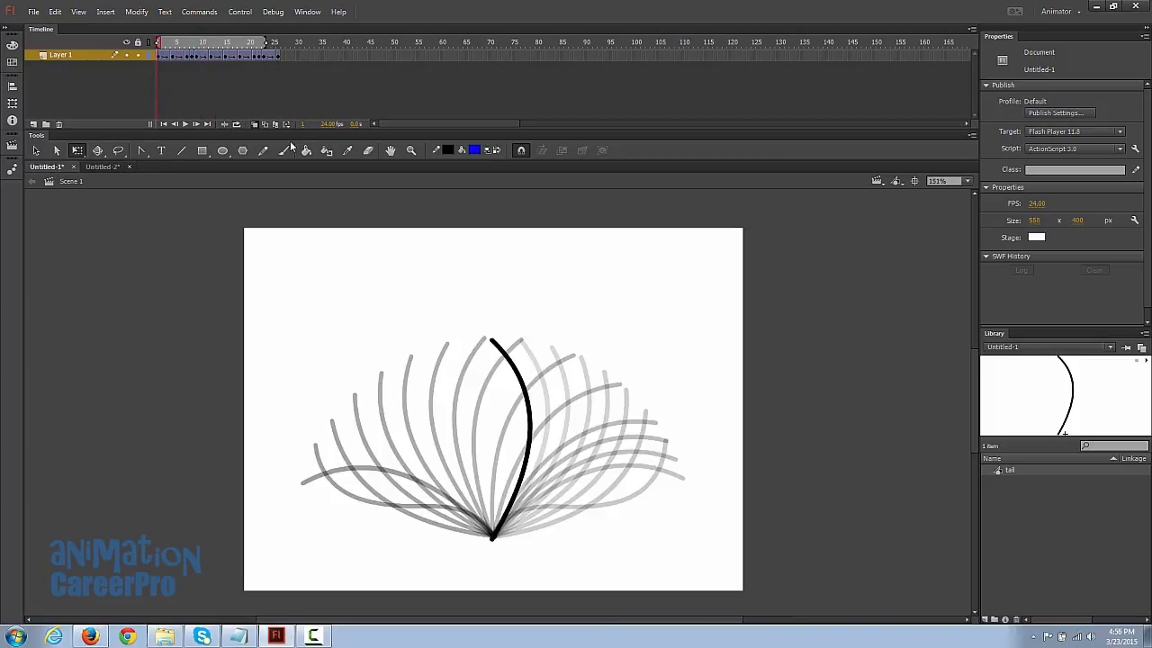
pyautogui.press('Return')
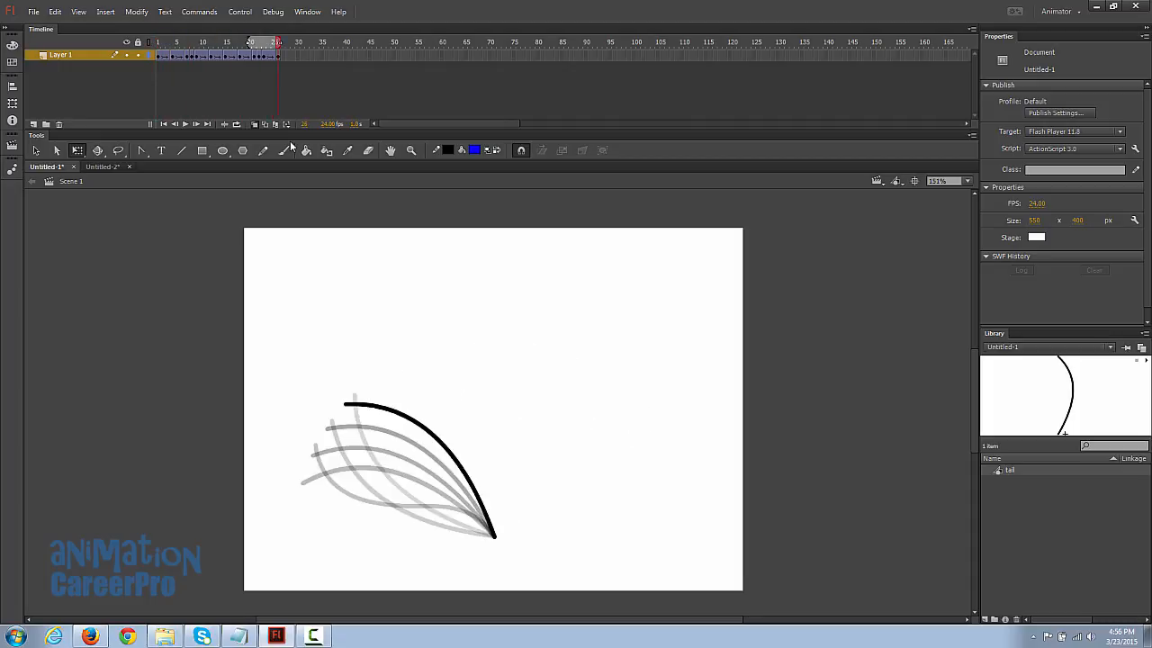
pyautogui.moveTo(250, 42); pyautogui.dragTo(156, 56)
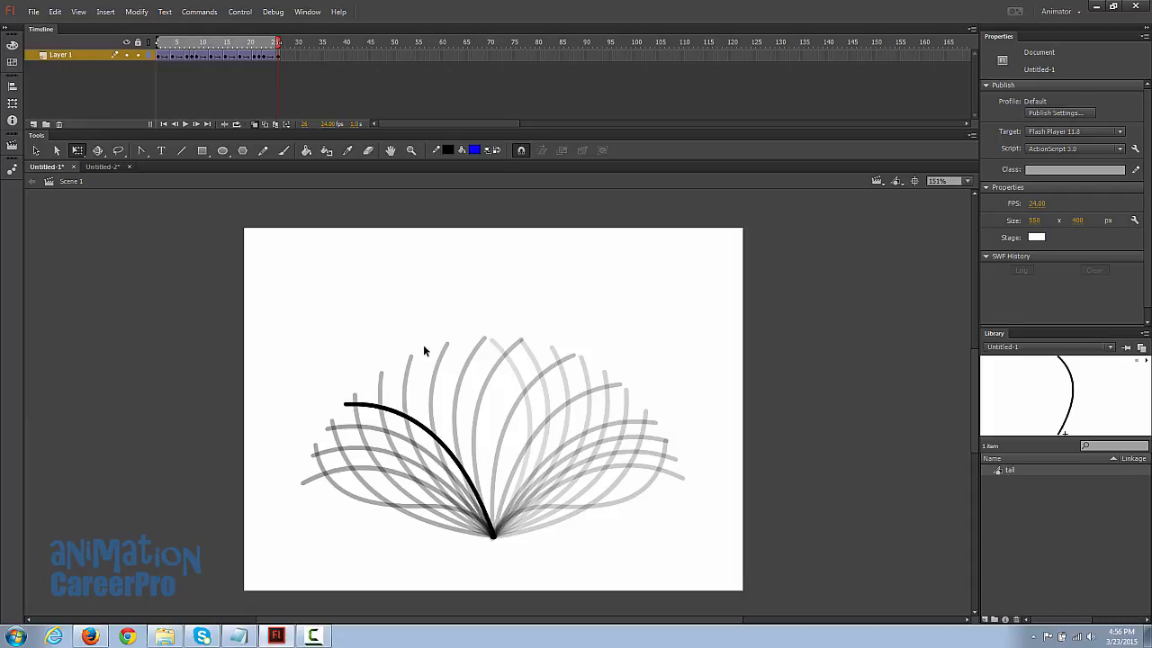
pyautogui.click(254, 124)
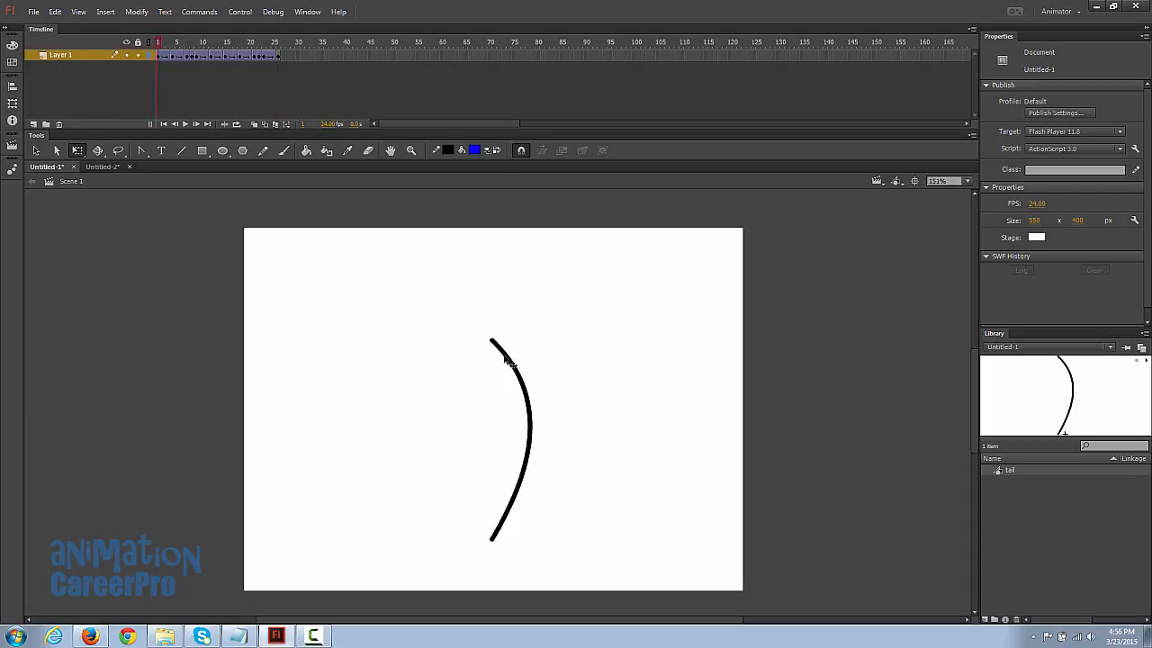
# Step: Examine the poses on frames 1 and 2 inside the tail symbol, and play the main scene's animation from frame 7
pyautogui.click(515, 362)
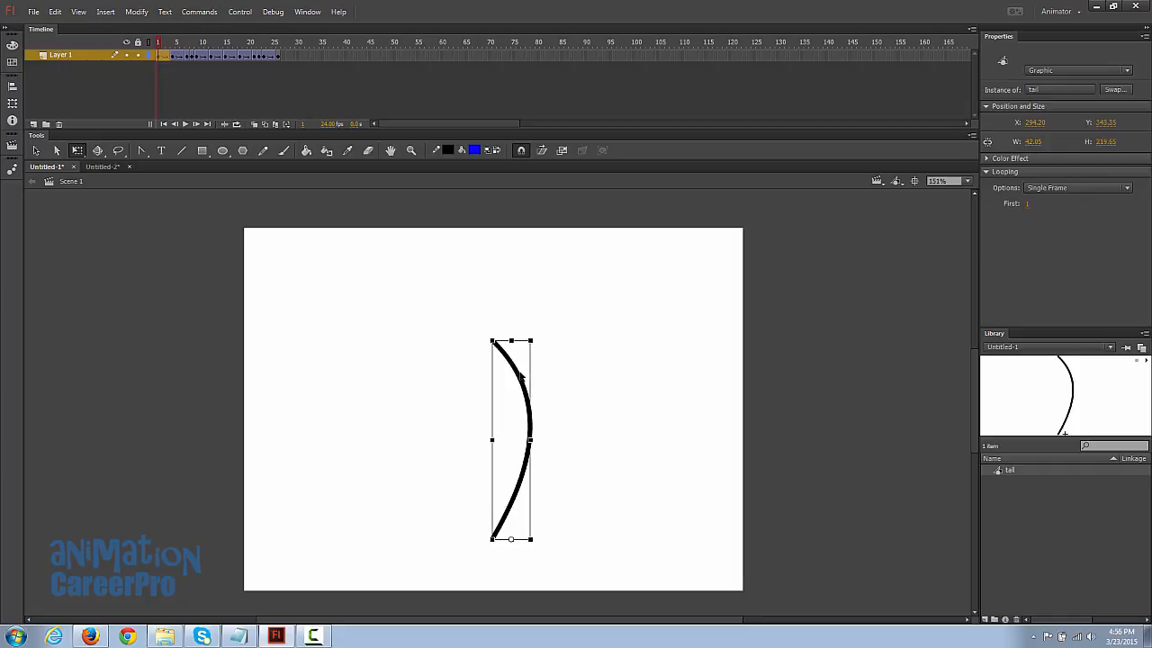
pyautogui.doubleClick(524, 378)
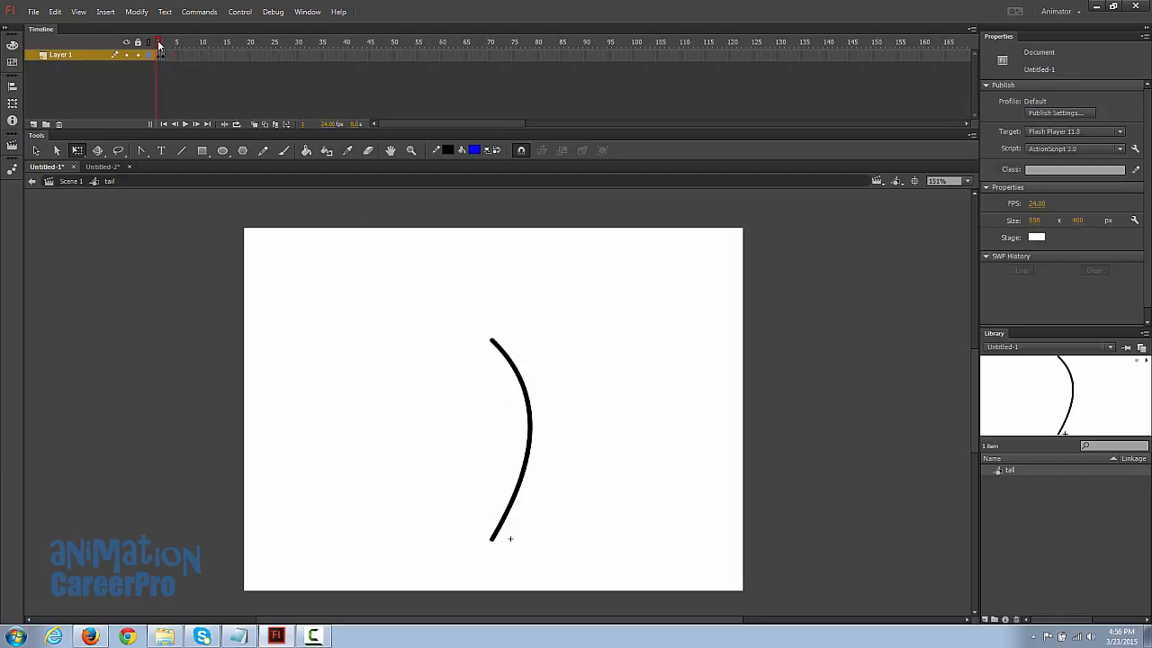
pyautogui.moveTo(153, 45); pyautogui.dragTo(163, 51)
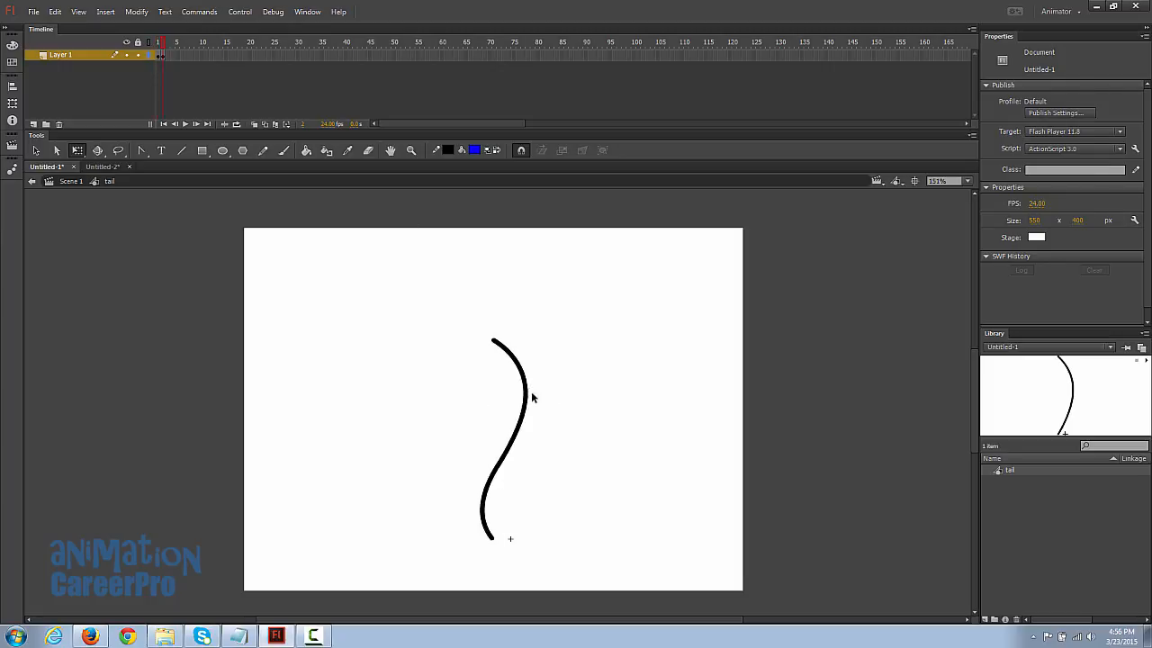
pyautogui.moveTo(529, 403)
pyautogui.mouseDown()
pyautogui.moveTo(542, 404)
pyautogui.moveTo(481, 393)
pyautogui.moveTo(524, 396)
pyautogui.moveTo(524, 406)
pyautogui.mouseUp()
pyautogui.hotkey('ctrl', 'e')
pyautogui.click(188, 45)
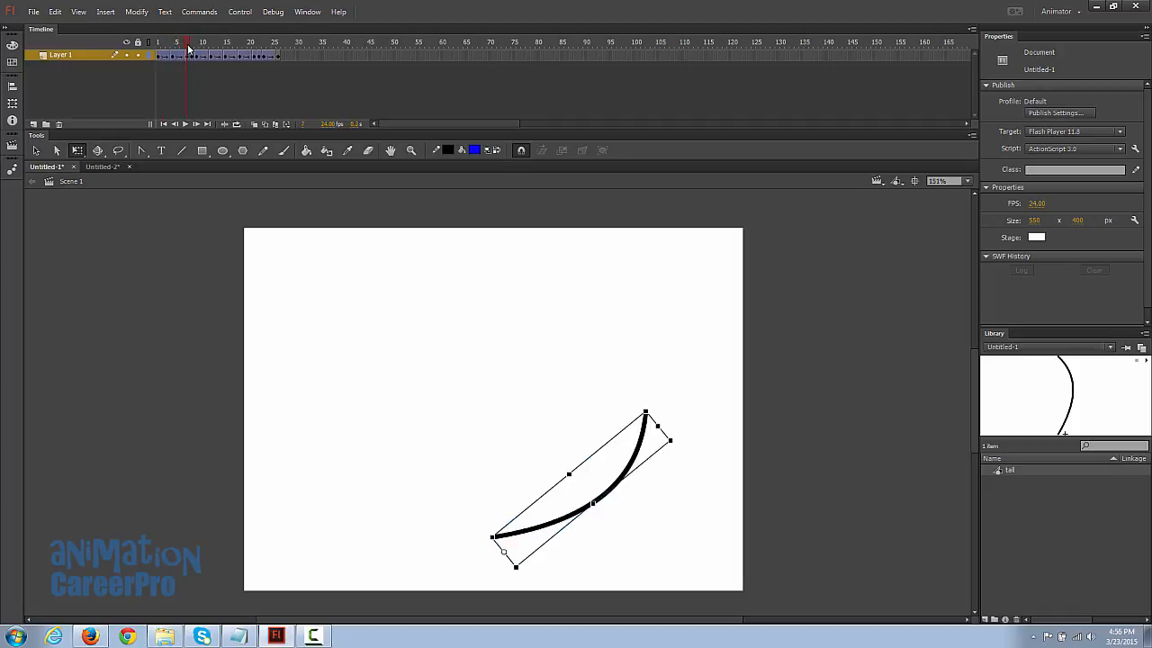
pyautogui.press('Return')
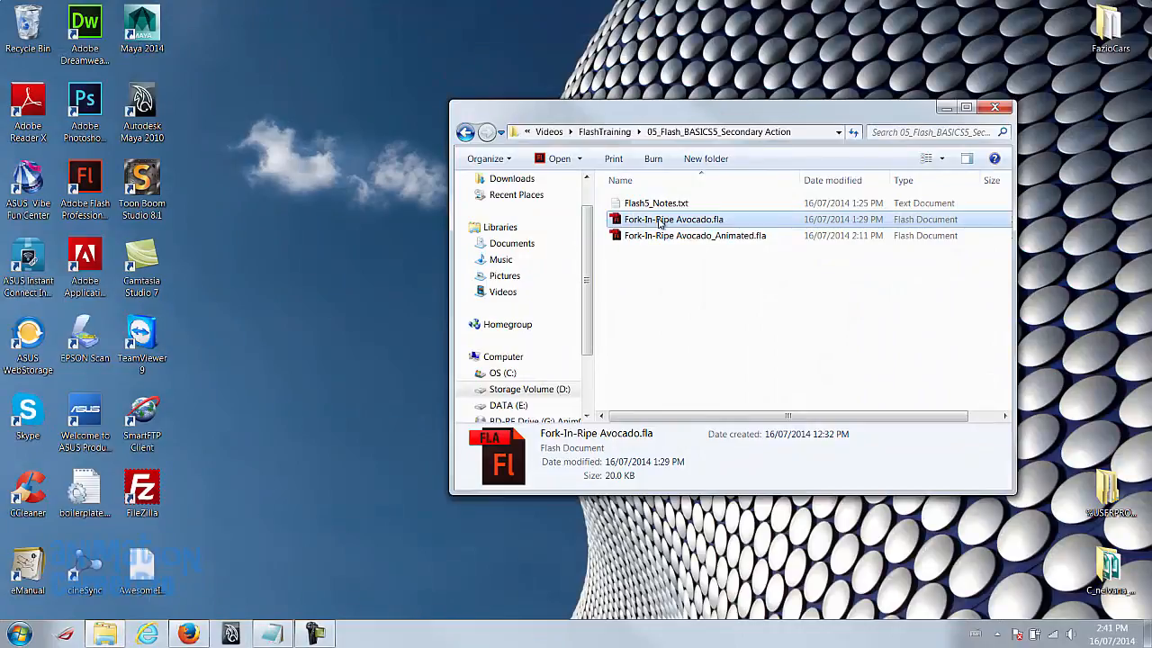
# Step: Open Fork-In-Ripe Avocado.fla and check the CameraView folder and the ShotComp layer
pyautogui.doubleClick(659, 222)
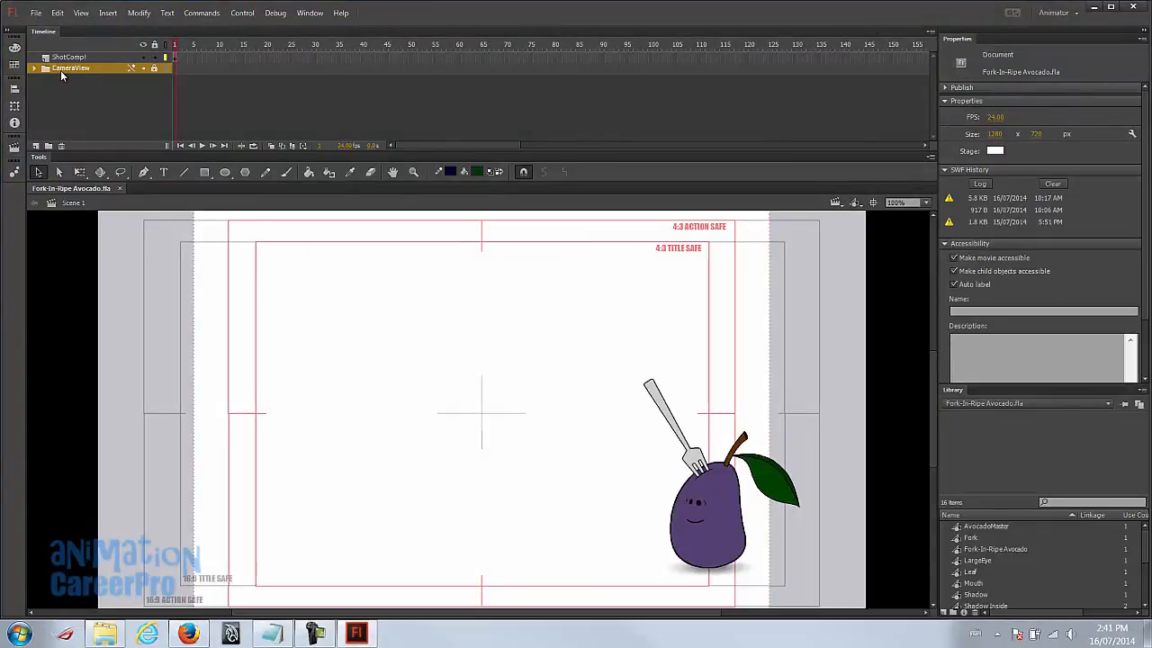
pyautogui.click(34, 69)
pyautogui.click(34, 70)
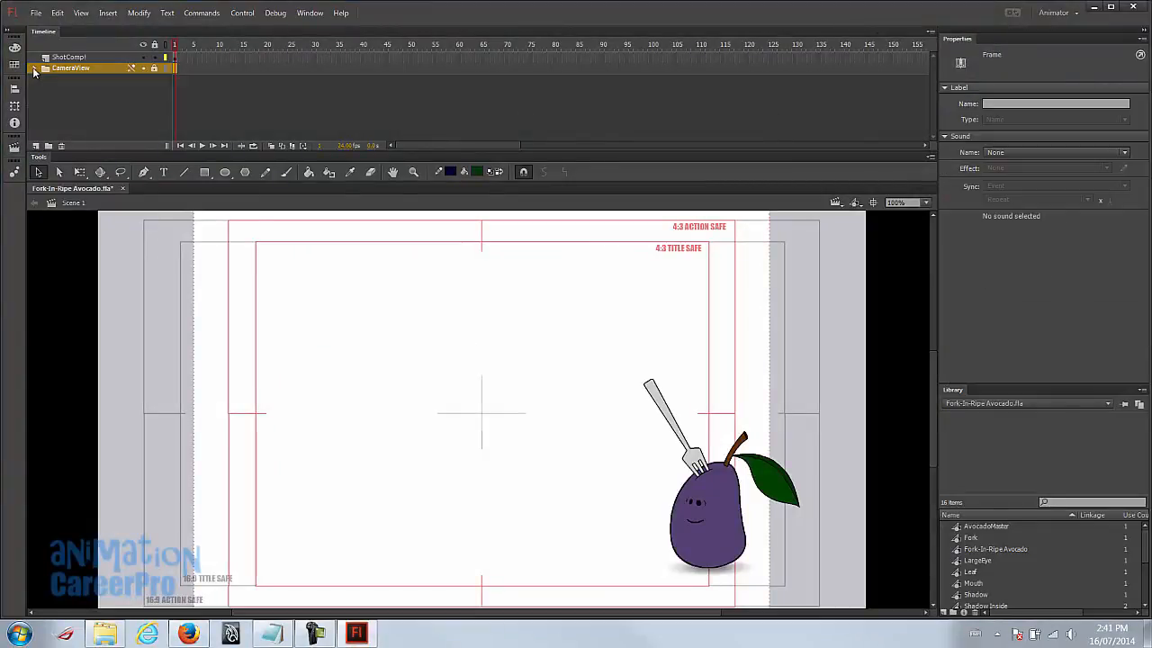
pyautogui.click(80, 60)
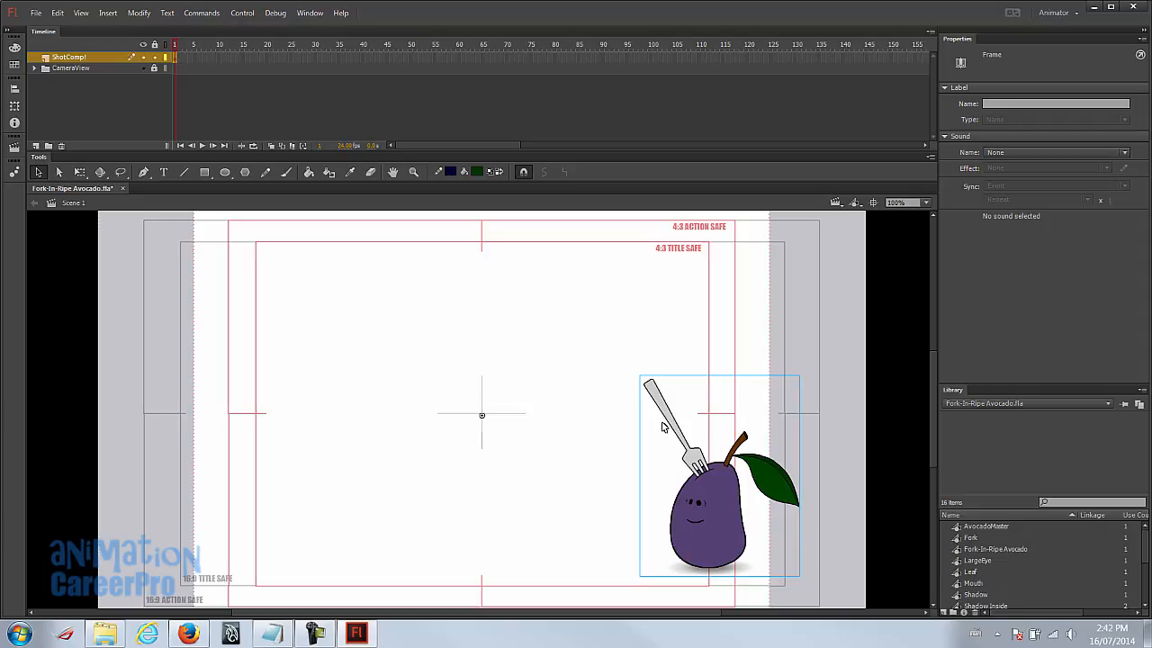
# Step: Open the ShotComp symbol for editing and check its character, Shadow and background layers
pyautogui.click(772, 479)
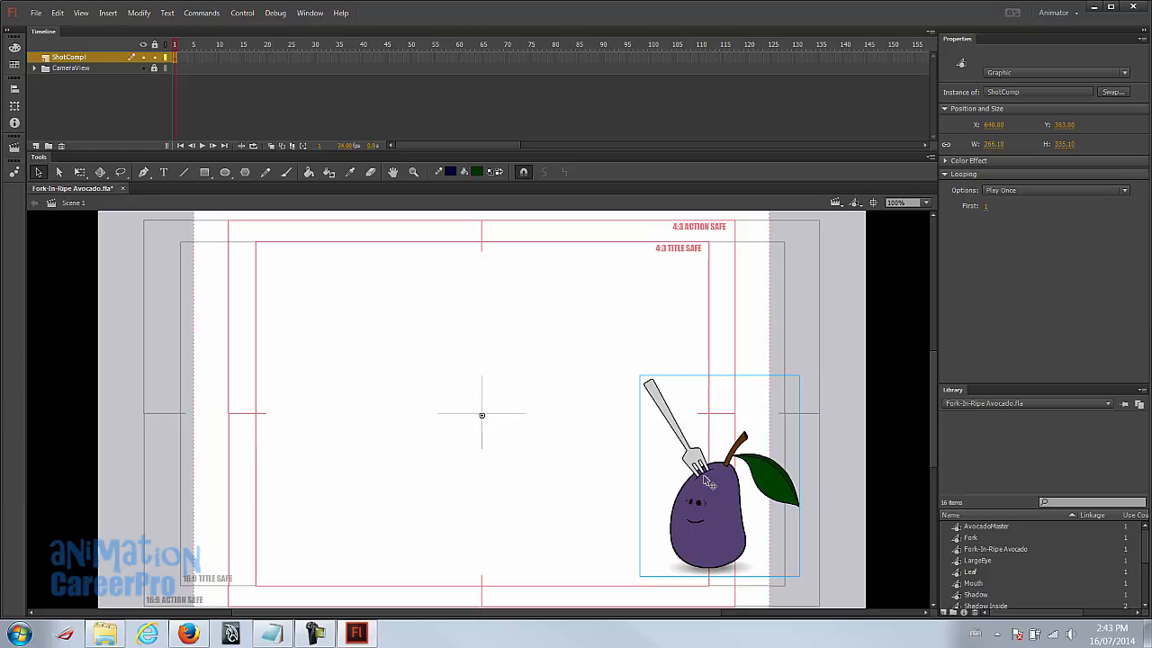
pyautogui.doubleClick(484, 418)
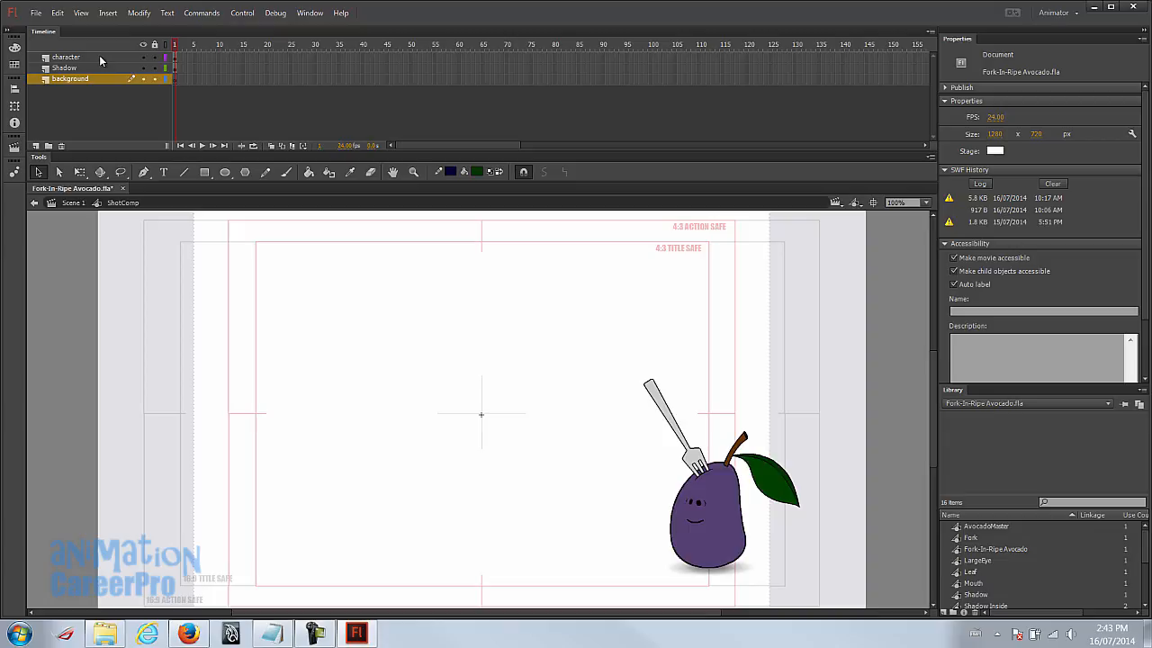
pyautogui.click(72, 57)
pyautogui.click(102, 78)
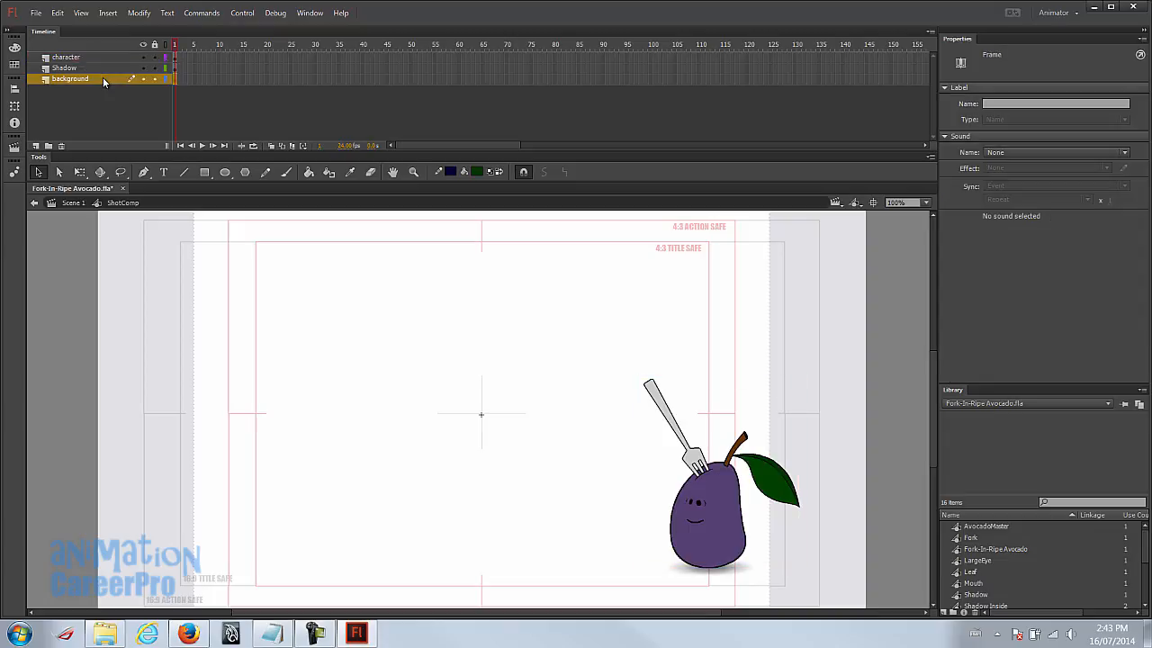
pyautogui.click(96, 69)
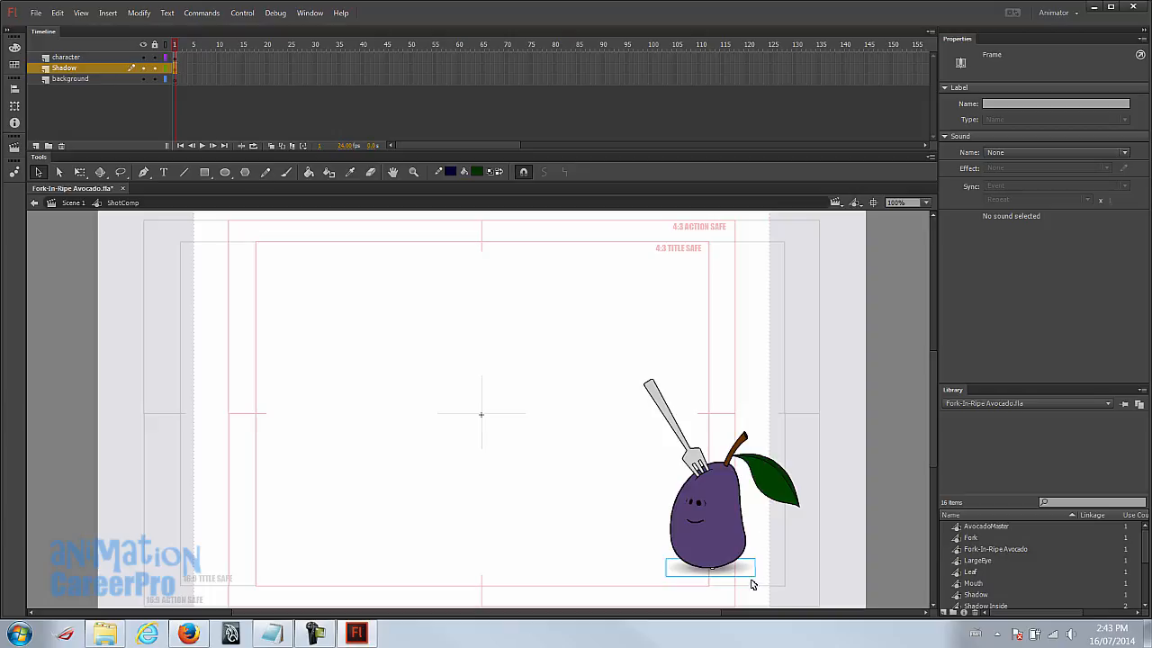
# Step: Try moving the shadow and the avocado character separately on the stage, undoing each move
pyautogui.moveTo(744, 576); pyautogui.dragTo(576, 498)
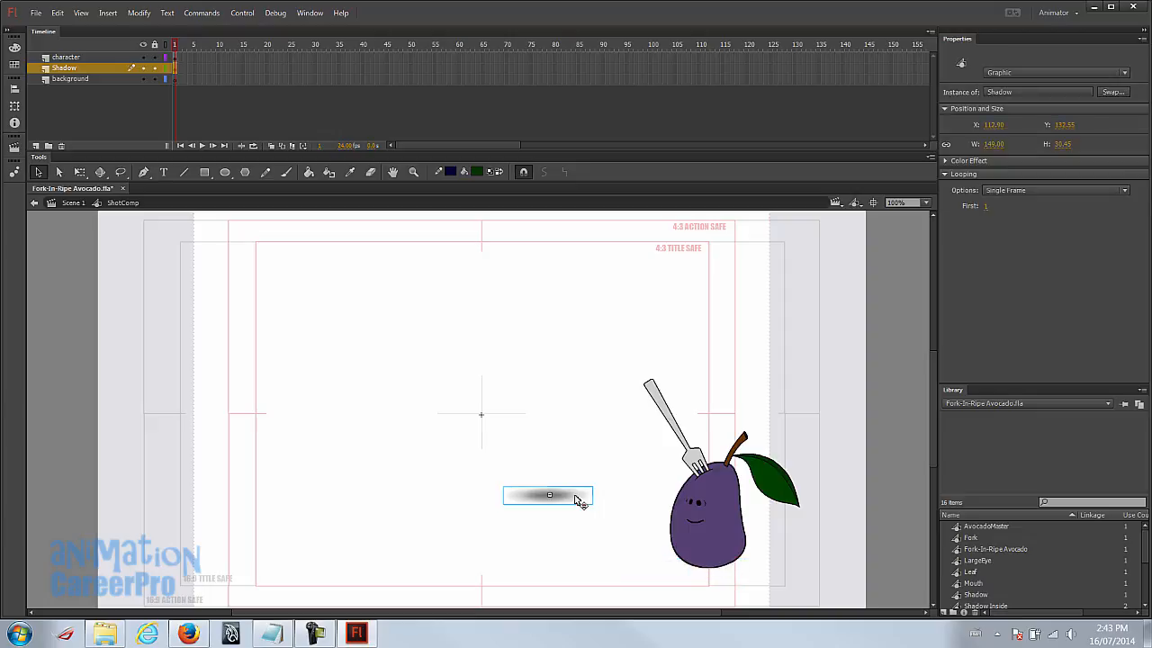
pyautogui.hotkey('ctrl', 'z')
pyautogui.click(725, 507)
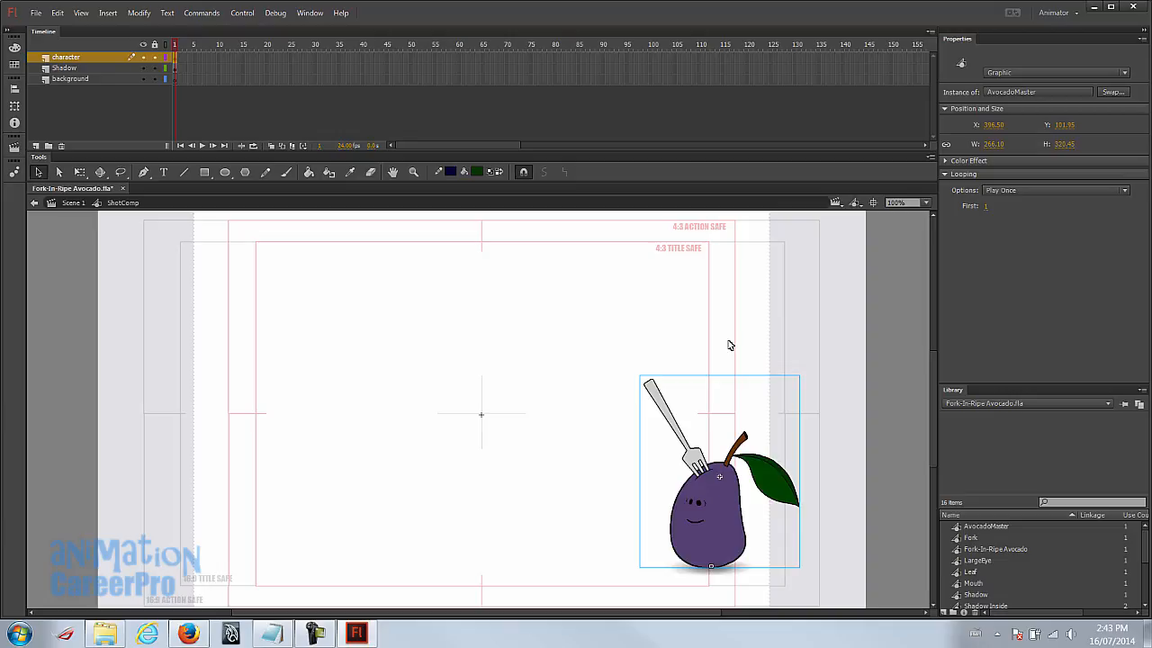
pyautogui.moveTo(719, 509); pyautogui.dragTo(632, 416)
pyautogui.hotkey('ctrl', 'z')
# Step: Open the AvocadoMaster symbol and extend all five of its layers to frame 100
pyautogui.doubleClick(725, 497)
pyautogui.moveTo(583, 344); pyautogui.dragTo(842, 606)
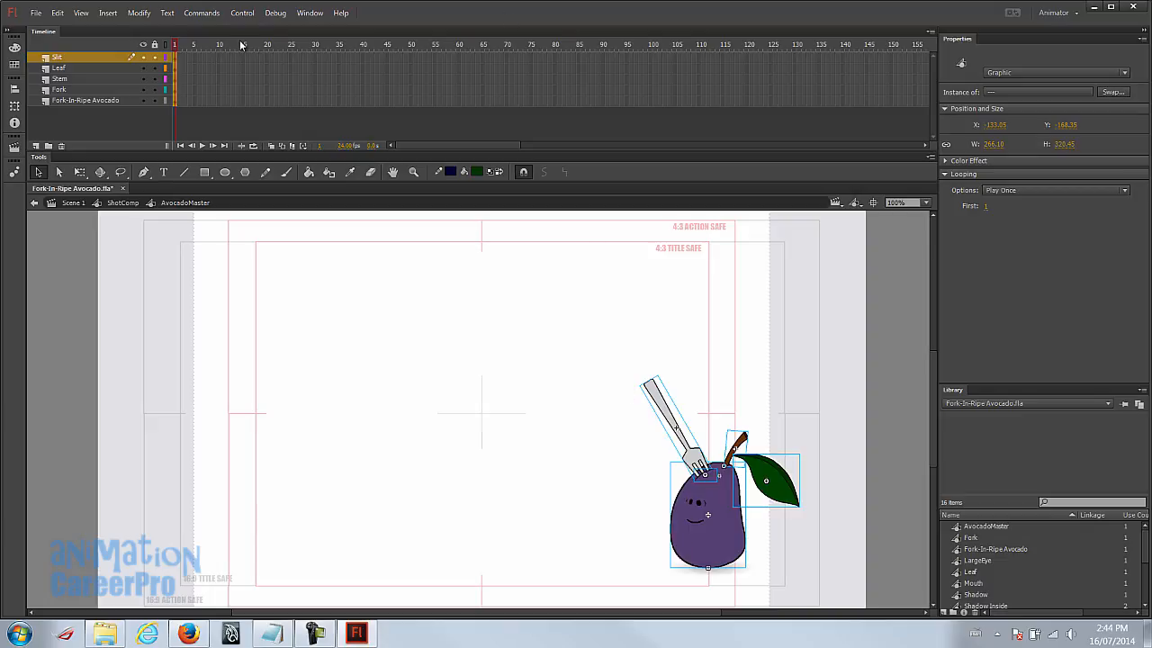
pyautogui.hotkey('ctrl', 'shift', 'a')
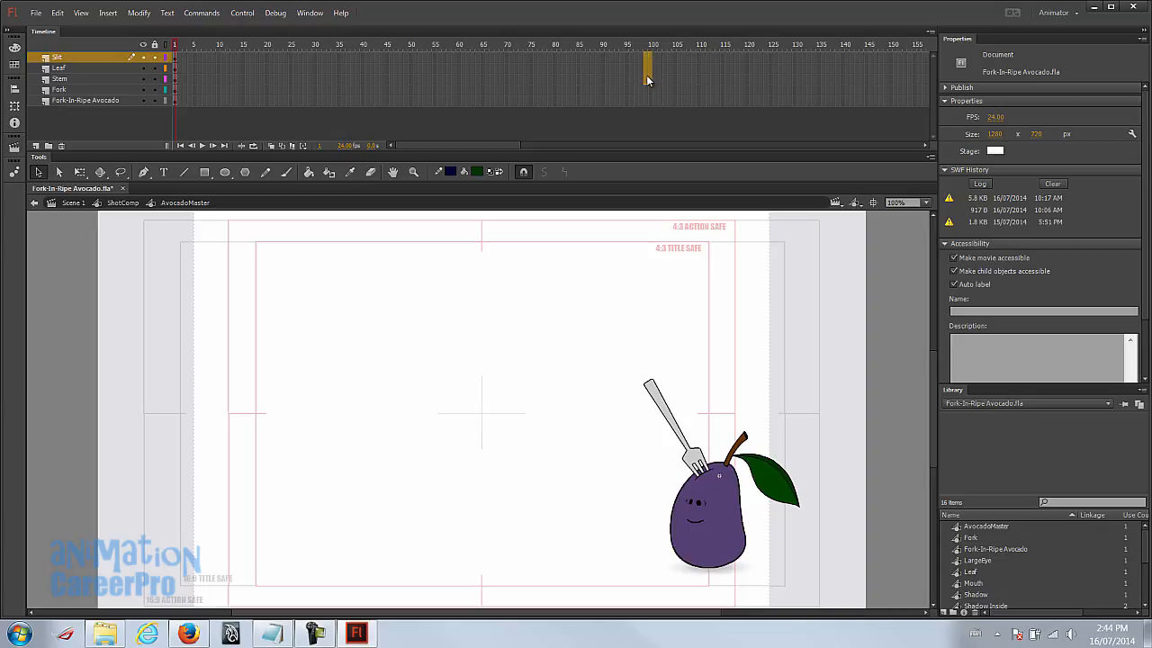
pyautogui.click(652, 102)
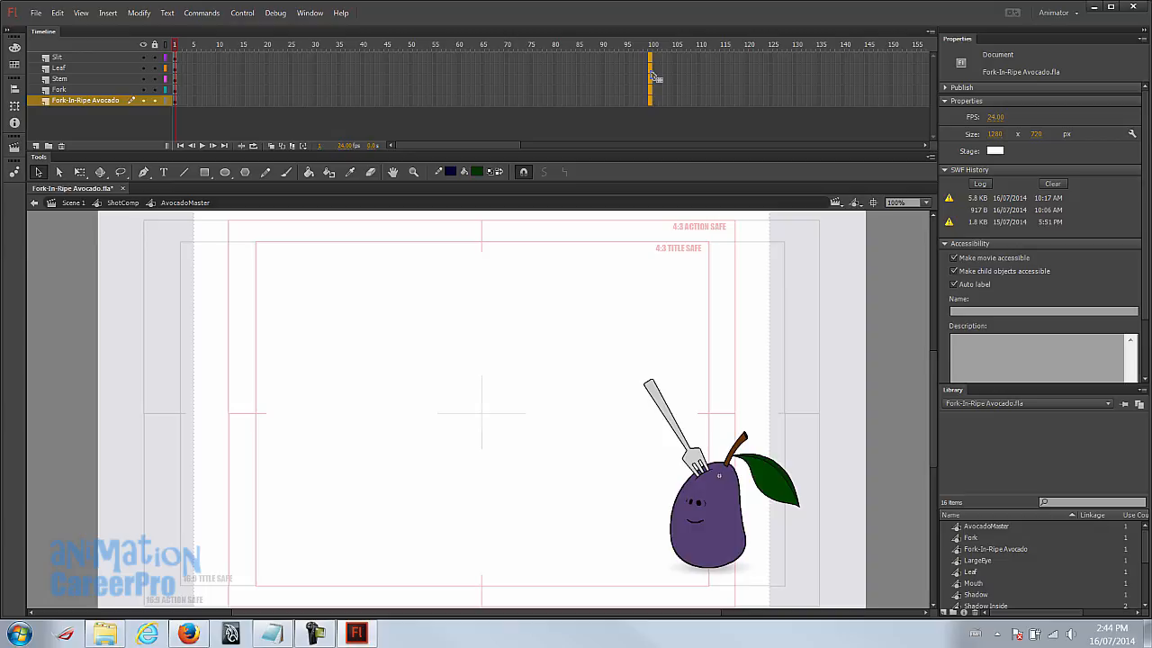
pyautogui.rightClick(652, 77)
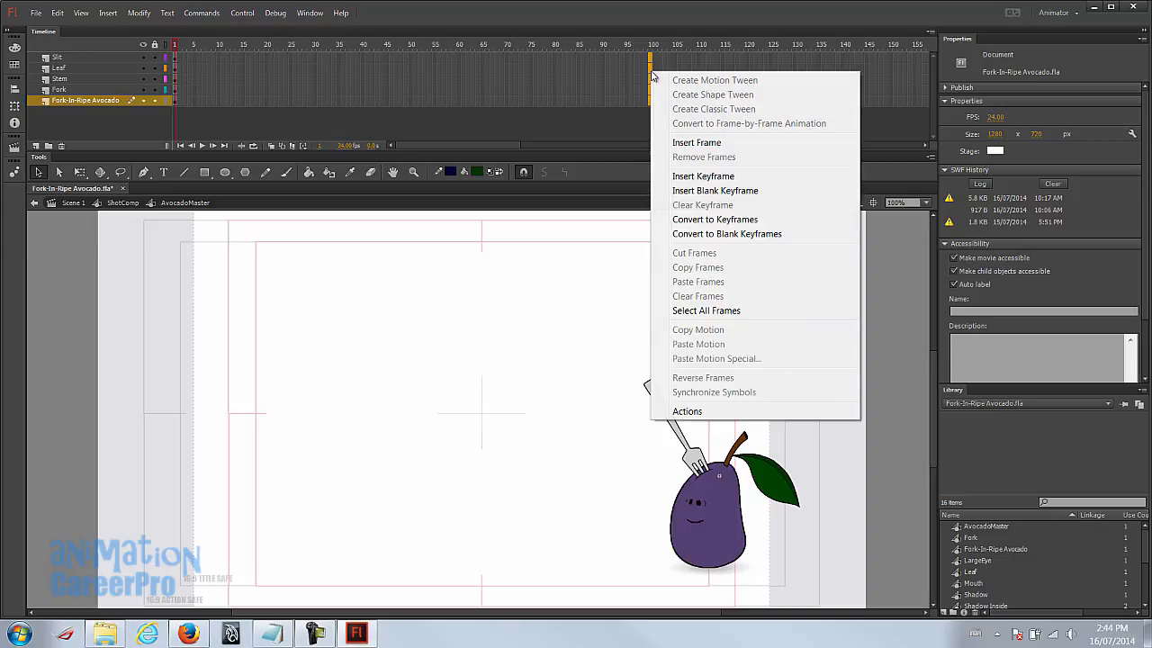
pyautogui.click(703, 144)
pyautogui.moveTo(419, 45); pyautogui.dragTo(650, 59)
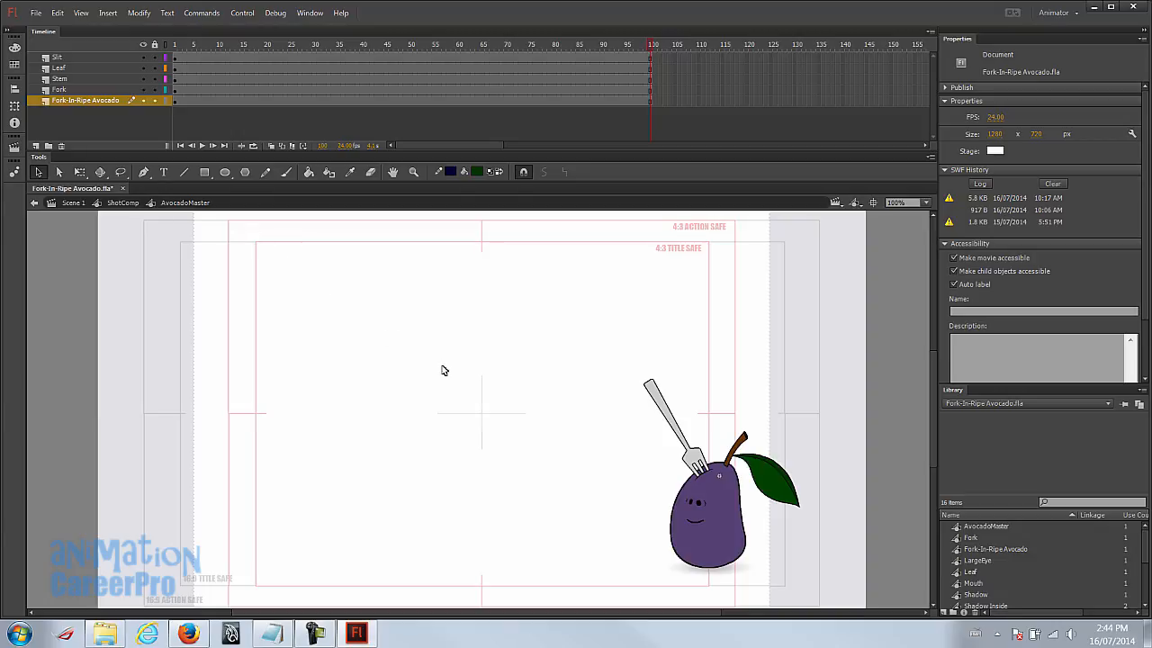
# Step: Return to the ShotComp symbol and extend its character, Shadow and background layers to frame 100
pyautogui.doubleClick(441, 369)
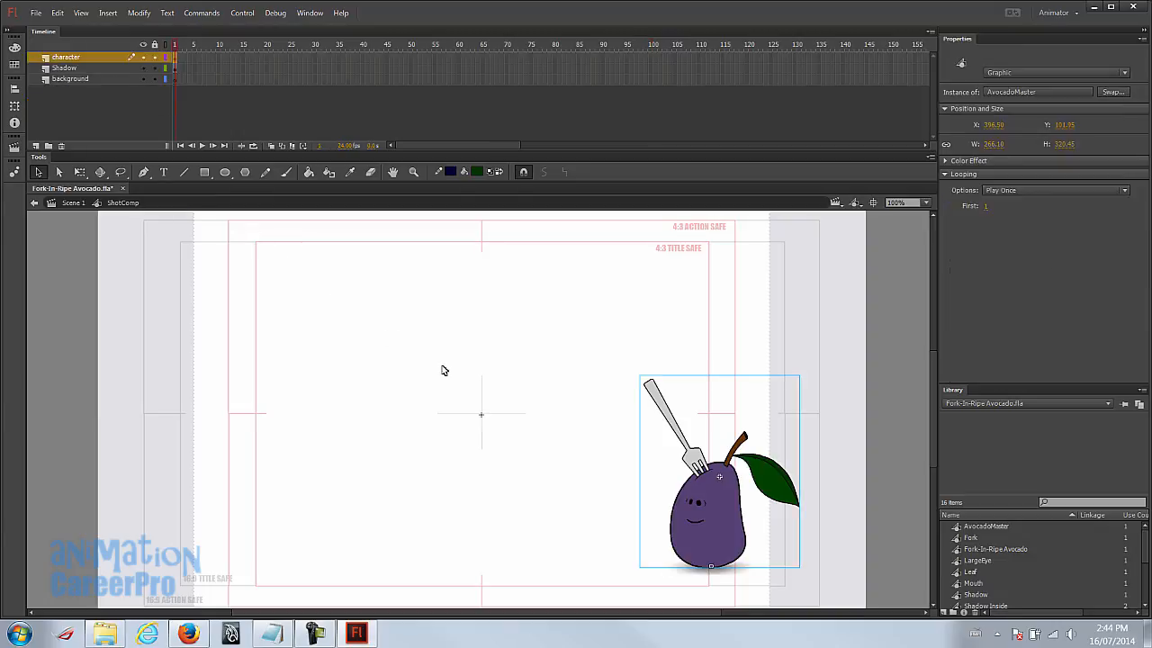
pyautogui.click(652, 60)
pyautogui.rightClick(651, 78)
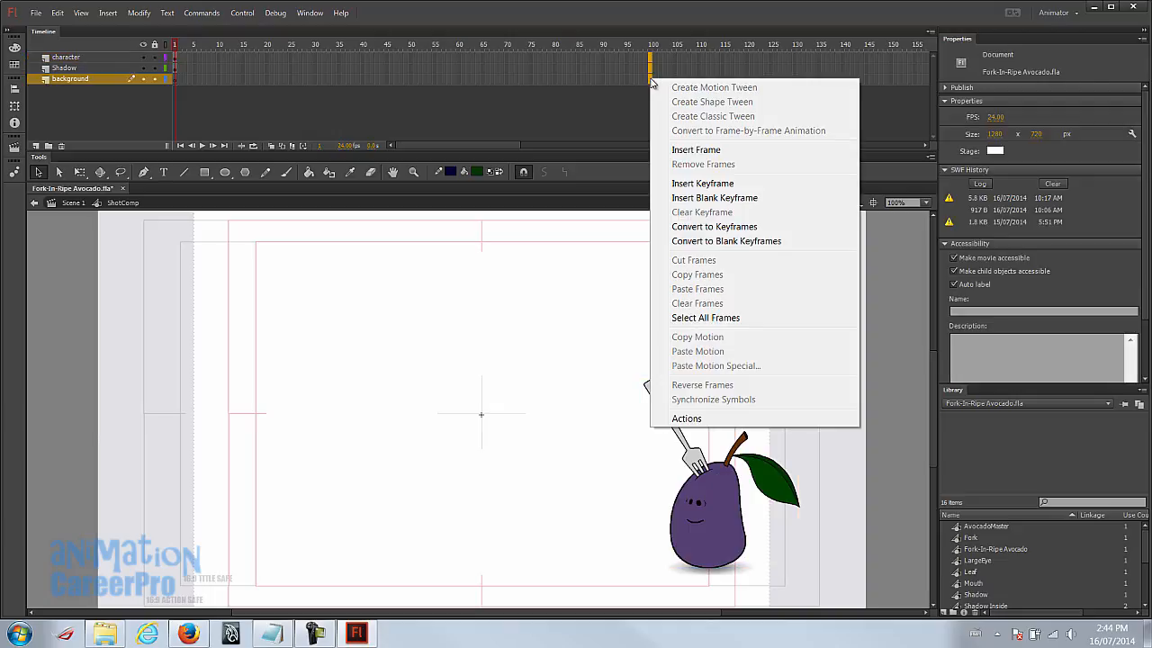
pyautogui.click(705, 154)
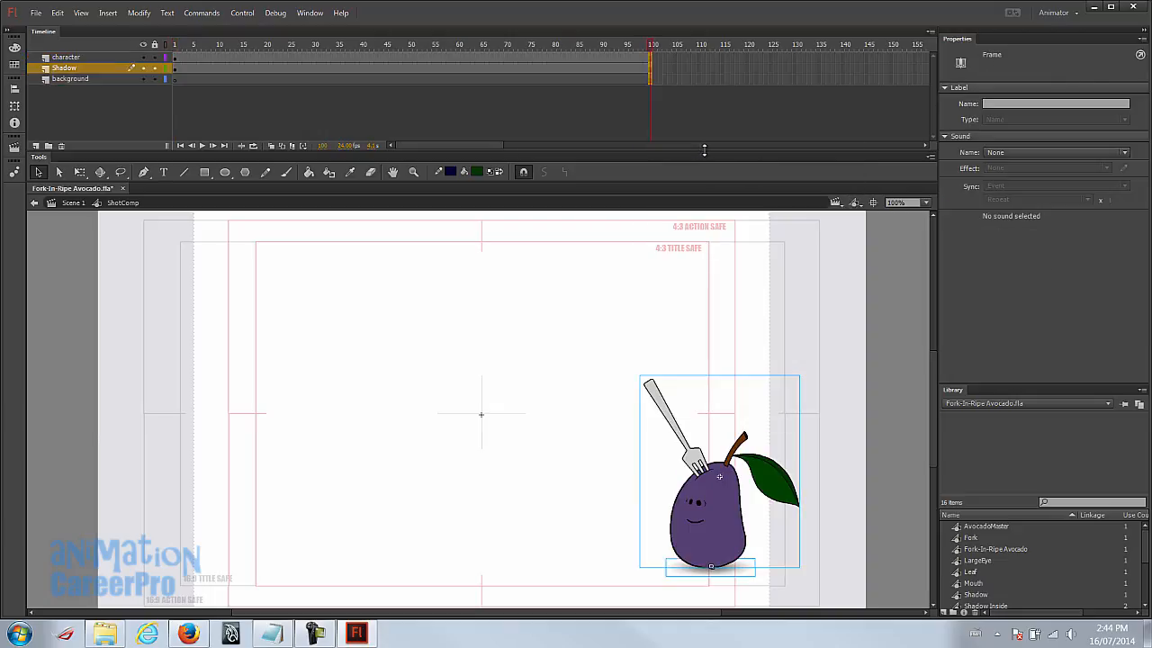
# Step: Return to Scene 1 and extend the ShotComp layer and CameraView folder to frame 100
pyautogui.doubleClick(267, 301)
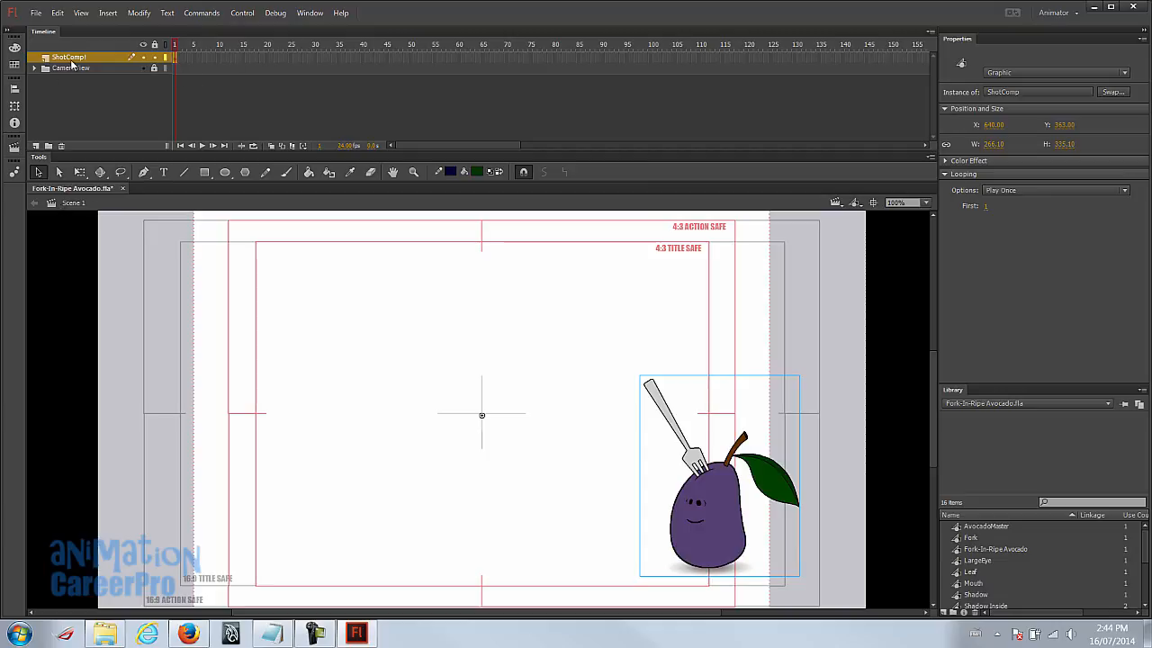
pyautogui.click(76, 69)
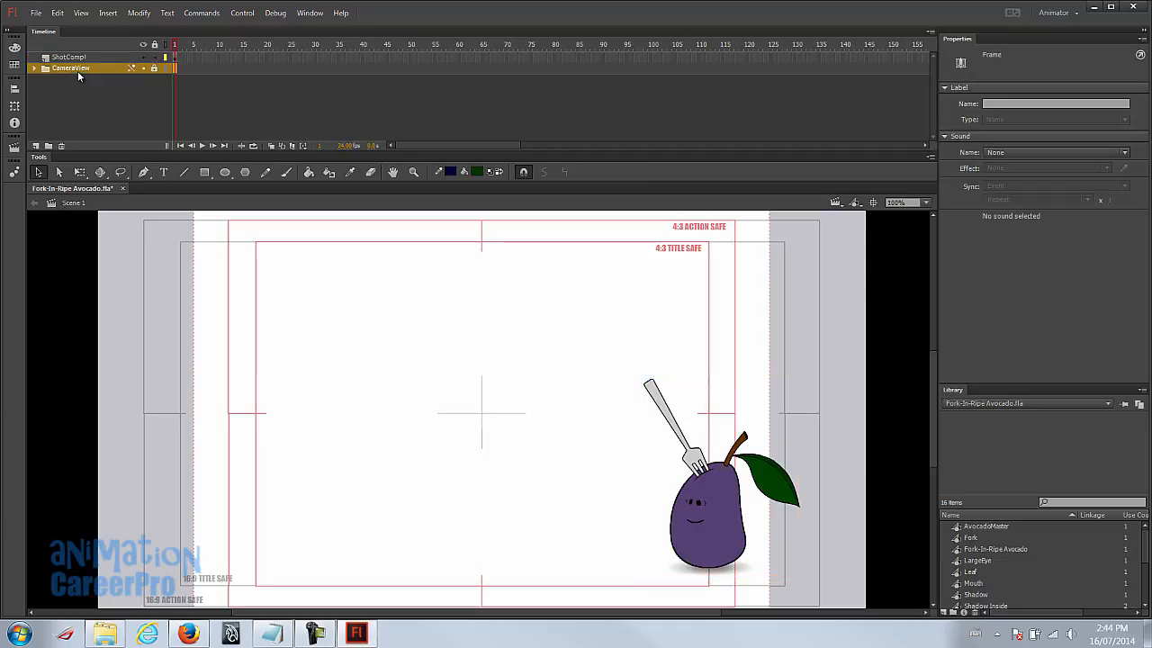
pyautogui.click(652, 69)
pyautogui.rightClick(651, 71)
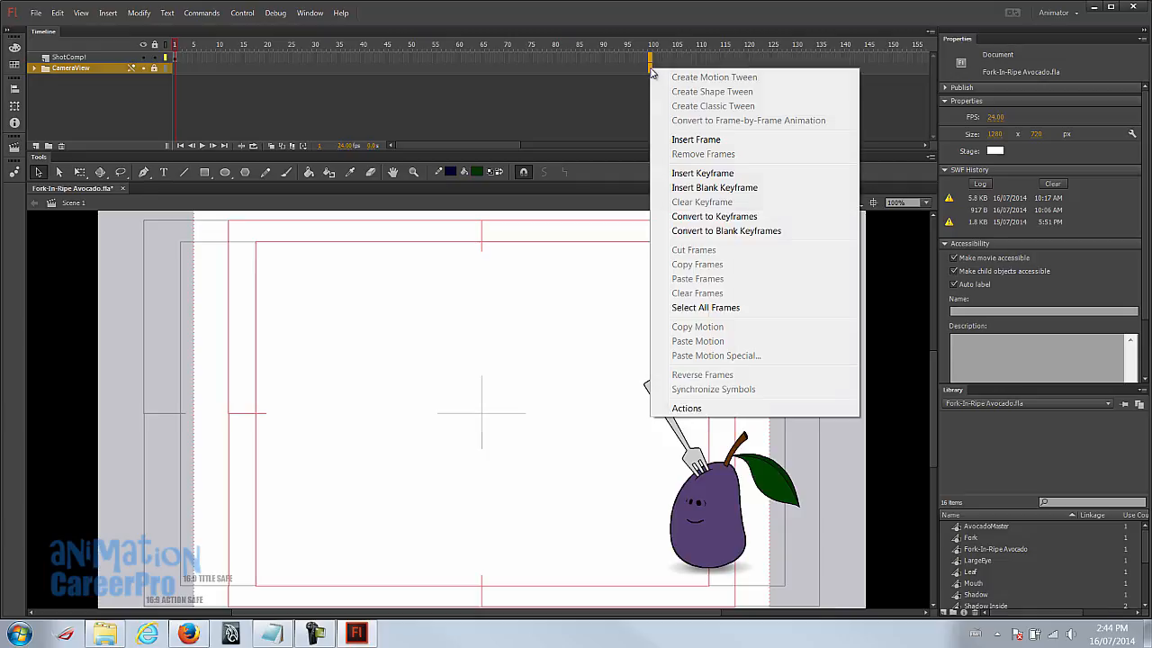
pyautogui.click(695, 139)
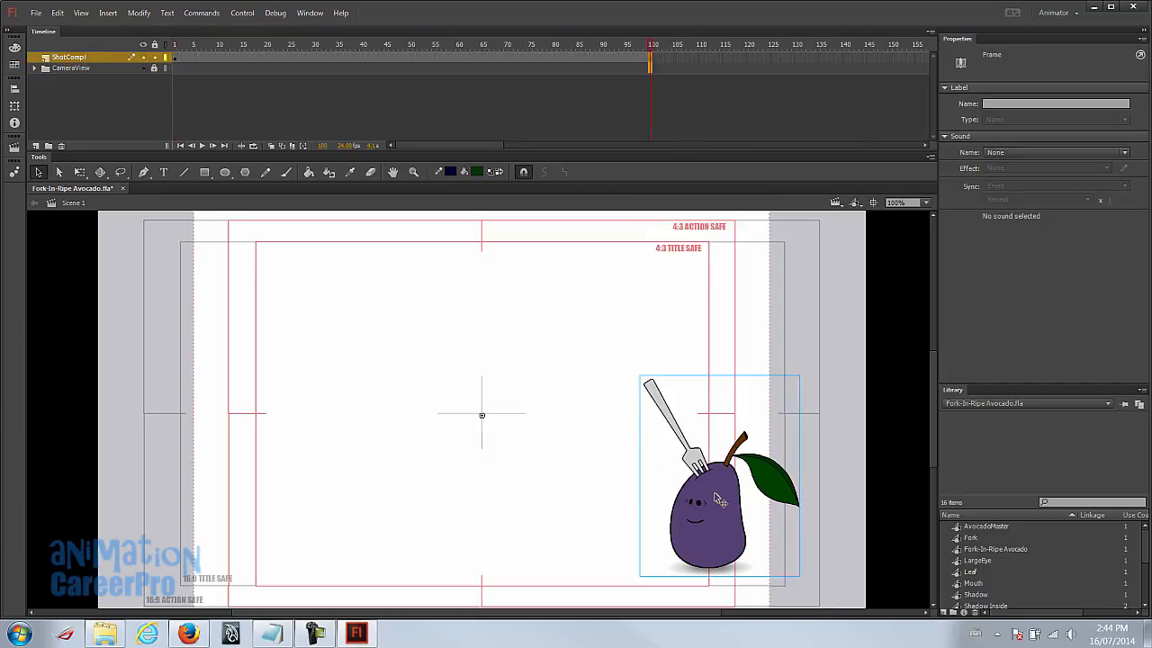
# Step: Go through ShotComp into the AvocadoMaster symbol and check the avocado body on frame 1
pyautogui.doubleClick(657, 469)
pyautogui.moveTo(653, 56); pyautogui.dragTo(677, 55)
pyautogui.click(718, 490)
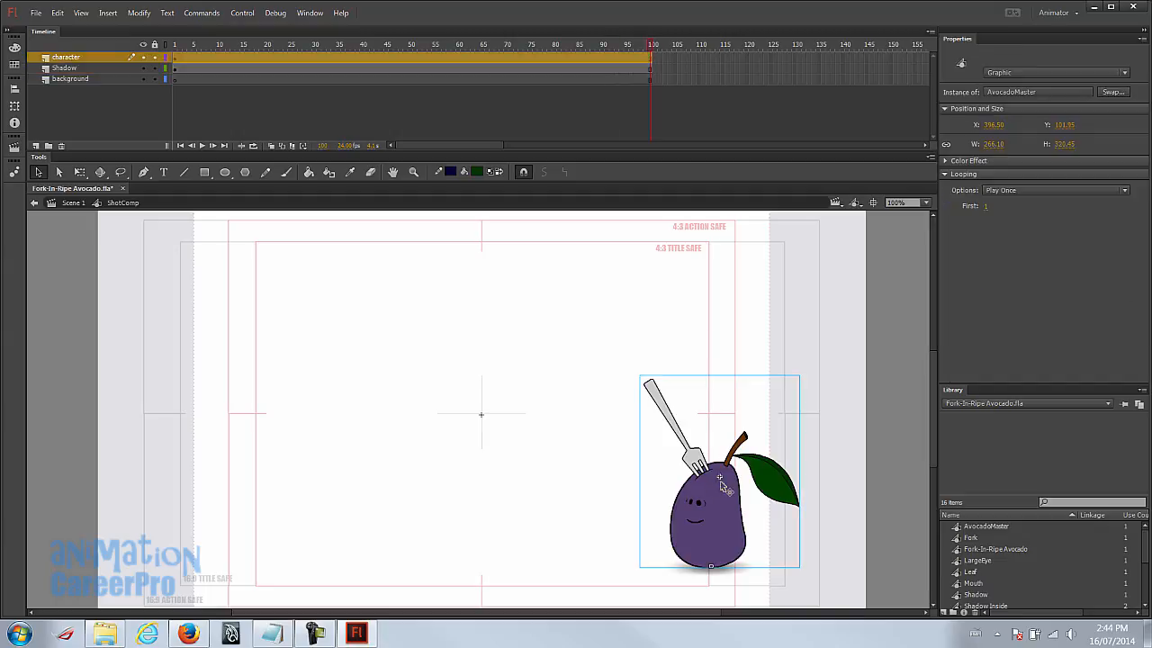
pyautogui.doubleClick(720, 485)
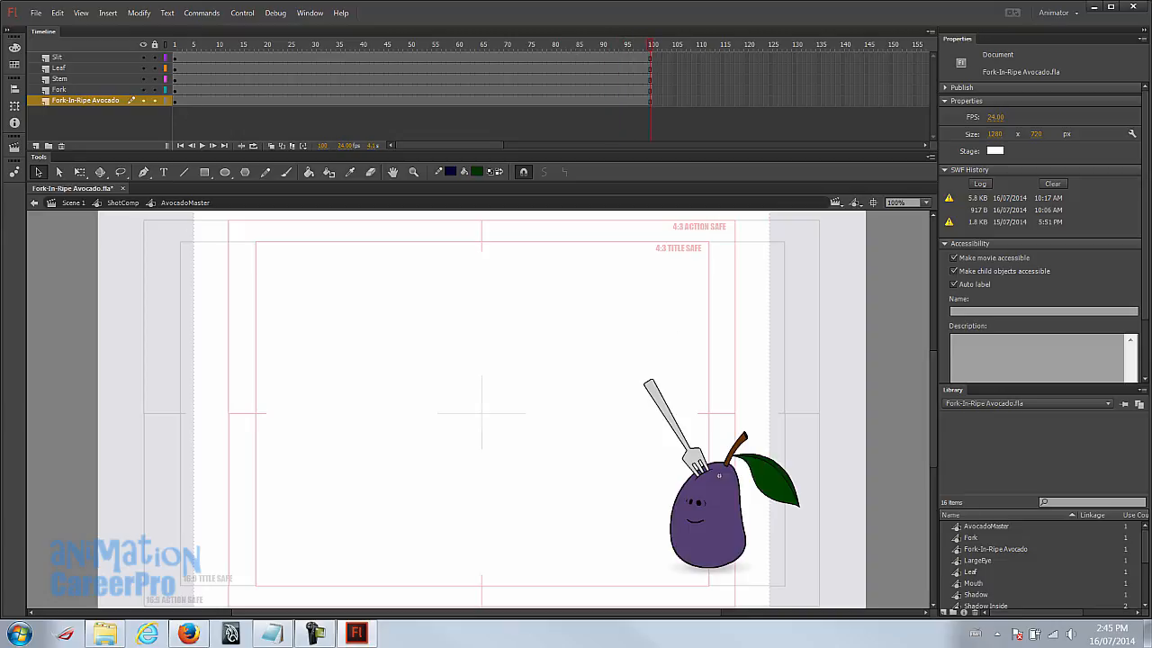
pyautogui.click(175, 45)
pyautogui.moveTo(177, 45)
pyautogui.mouseDown()
pyautogui.moveTo(238, 45)
pyautogui.moveTo(173, 56)
pyautogui.mouseUp()
pyautogui.click(706, 491)
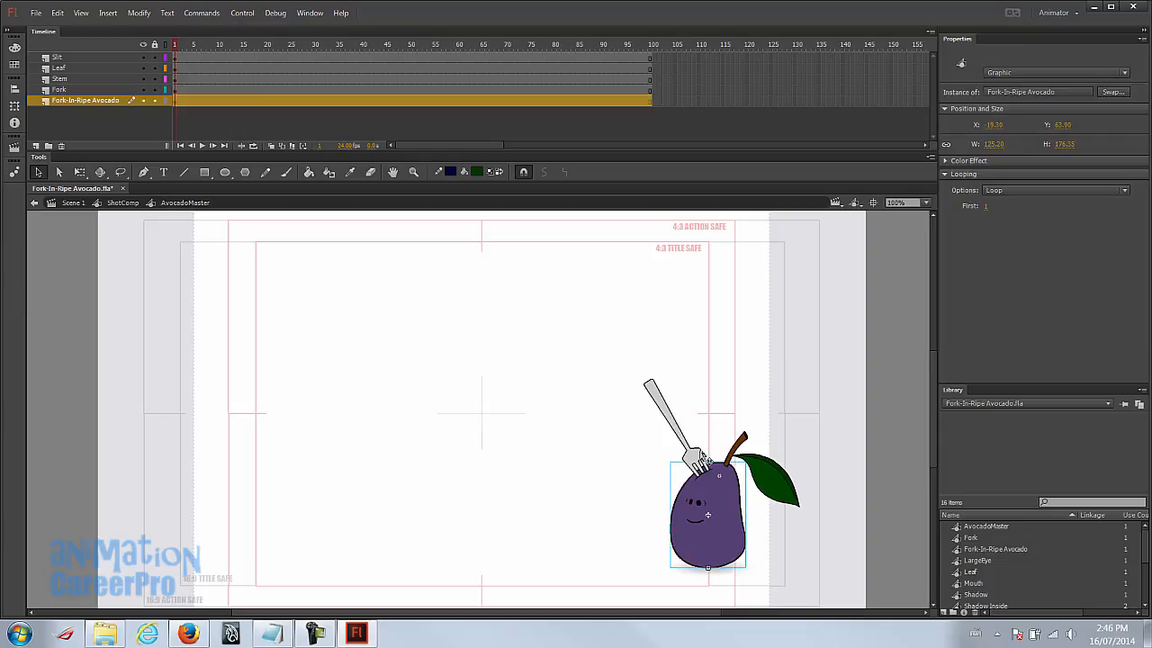
# Step: Return to ShotComp and add a layer named PathOfAction above the character layer
pyautogui.click(119, 203)
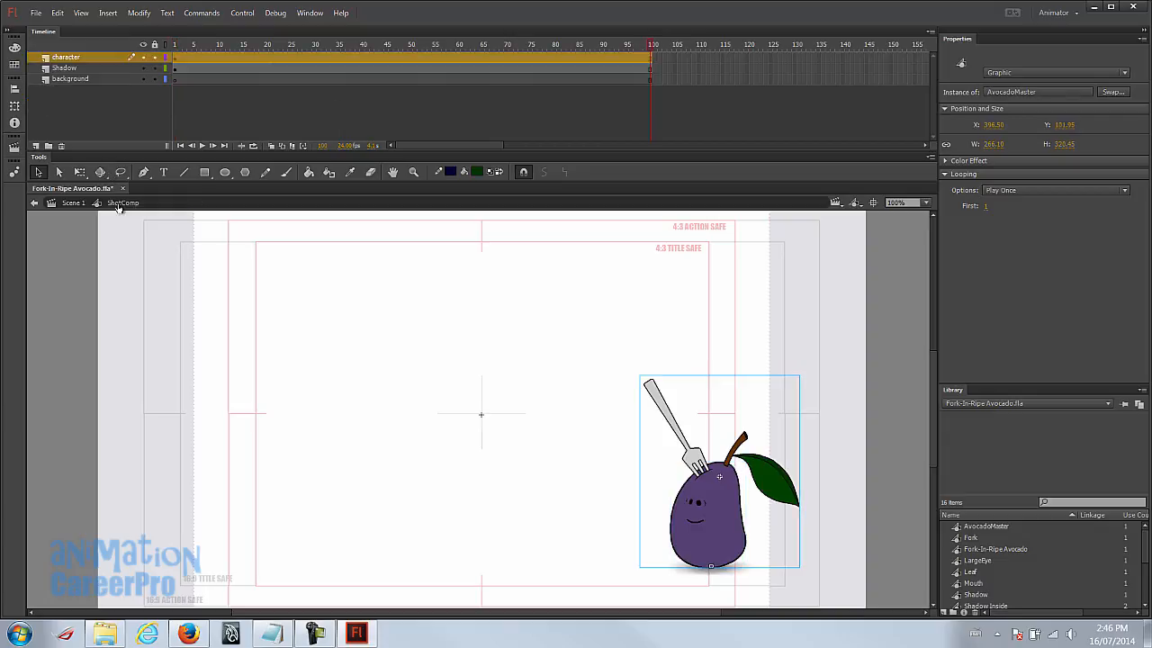
pyautogui.click(77, 70)
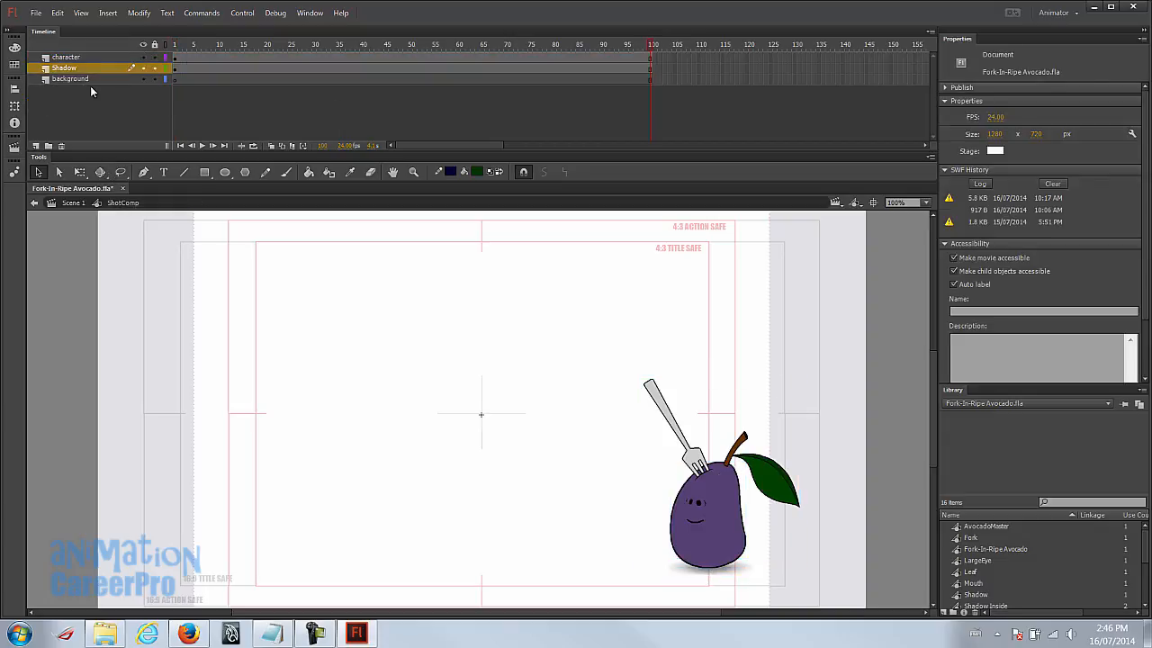
pyautogui.click(84, 81)
pyautogui.click(83, 57)
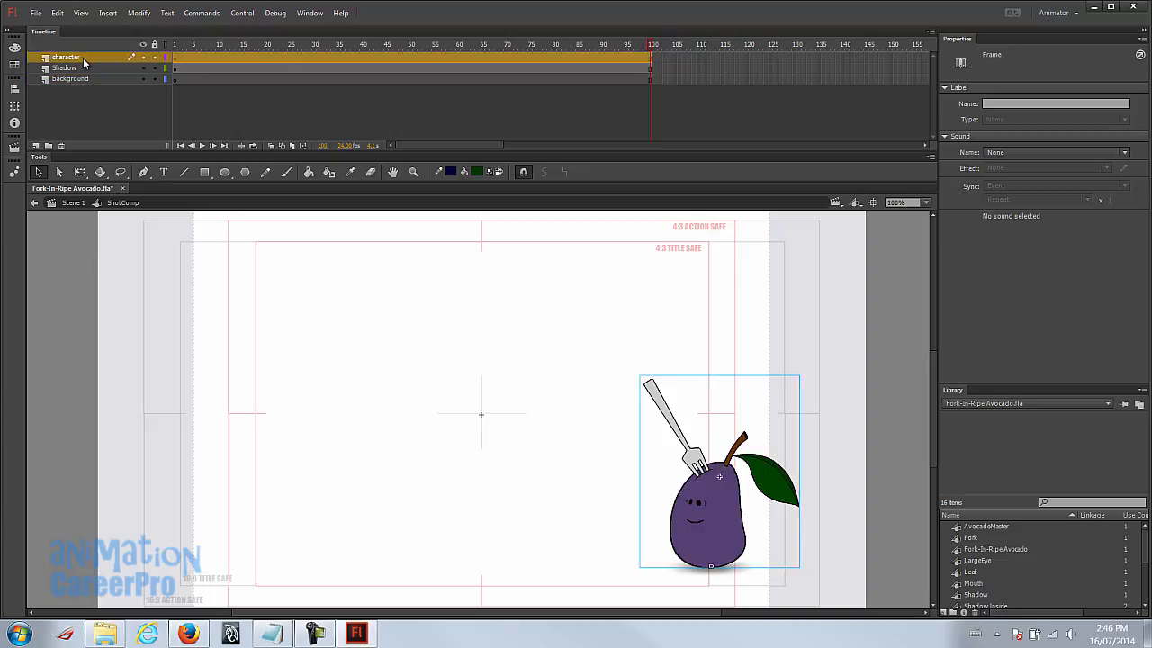
pyautogui.click(36, 147)
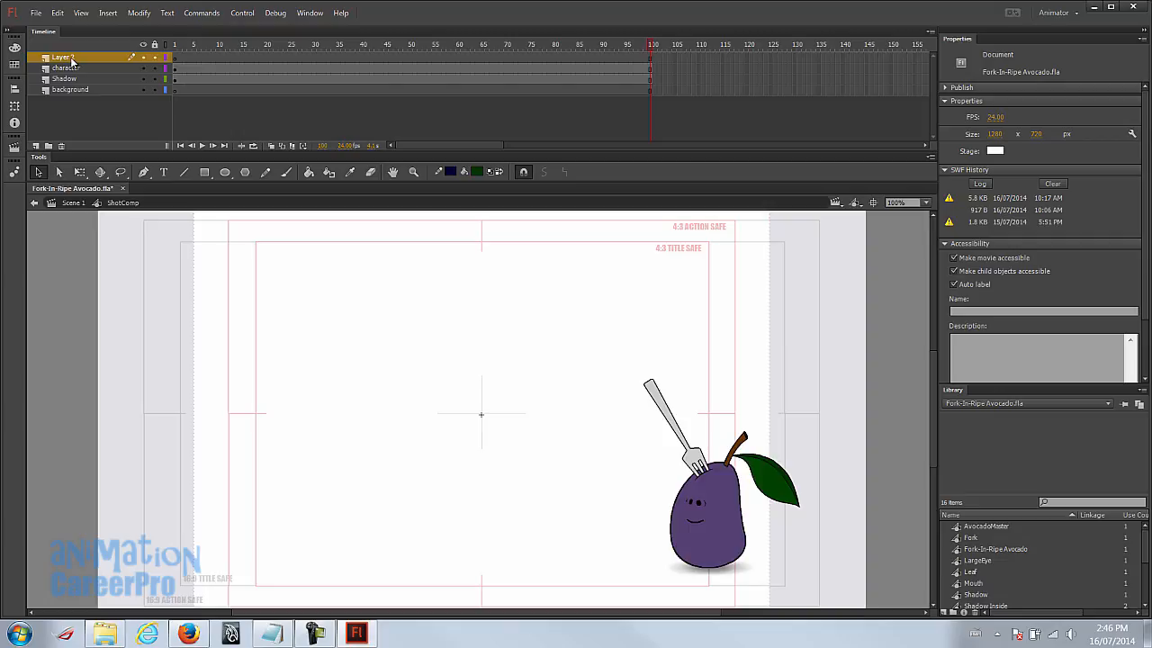
pyautogui.doubleClick(72, 58)
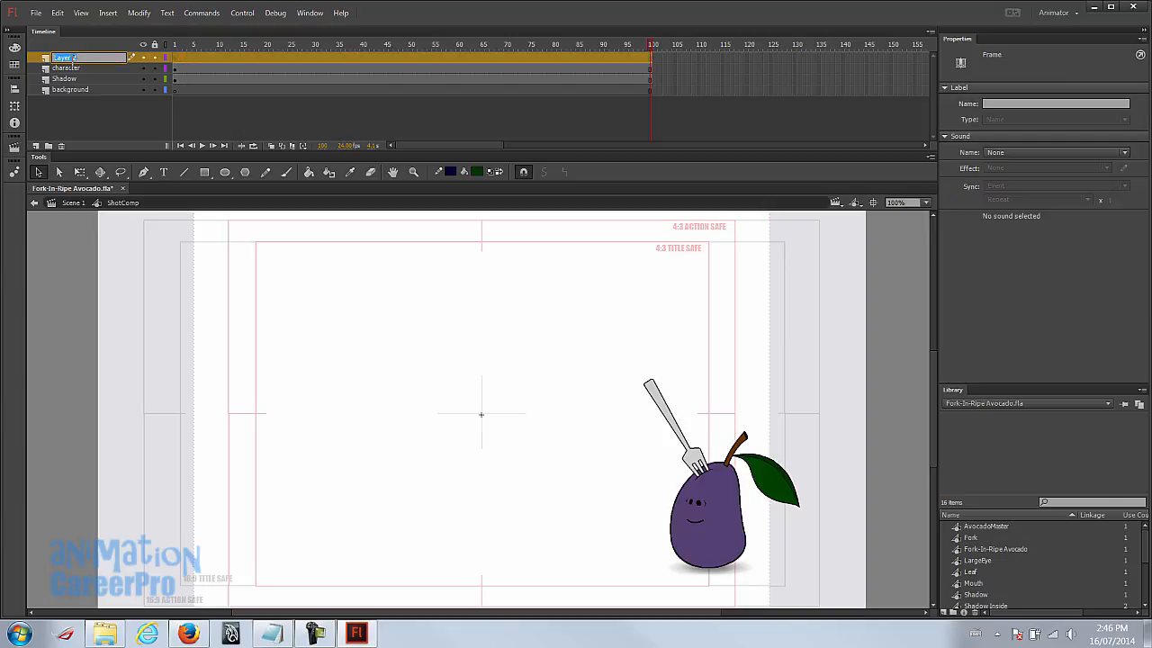
pyautogui.write('PathOfAction')
pyautogui.press('Return')
# Step: Set up the Brush tool on frame 1 of PathOfAction with a semi-transparent red fill
pyautogui.click(176, 59)
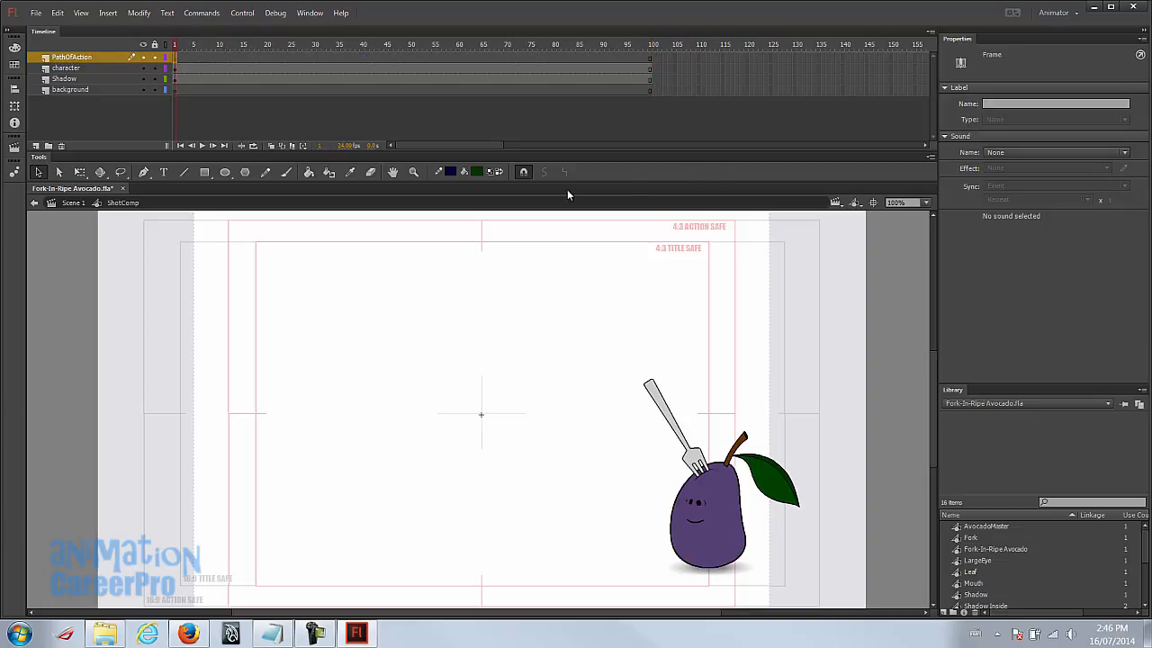
pyautogui.press('b')
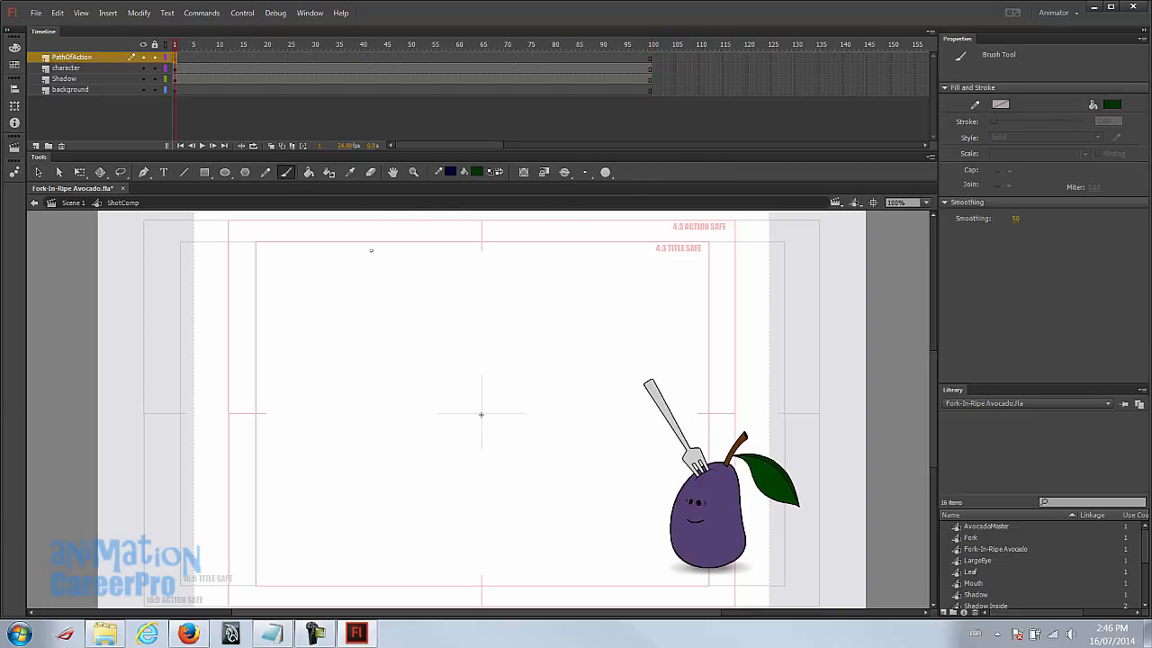
pyautogui.click(475, 172)
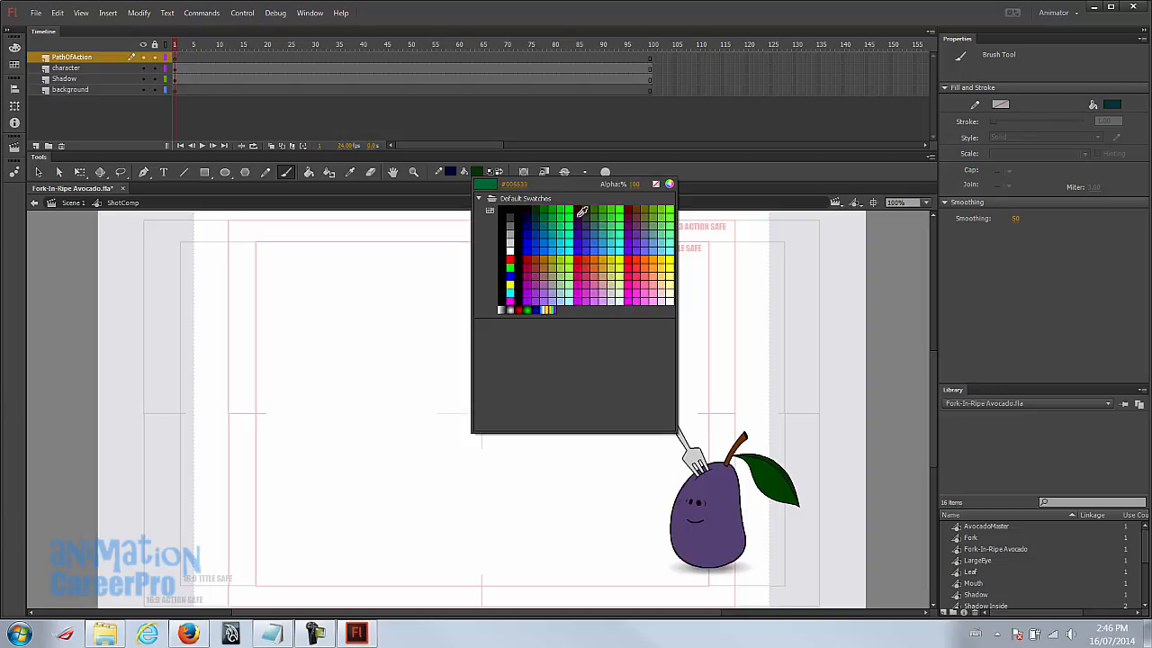
pyautogui.click(510, 259)
pyautogui.click(478, 171)
pyautogui.moveTo(636, 185); pyautogui.dragTo(616, 198)
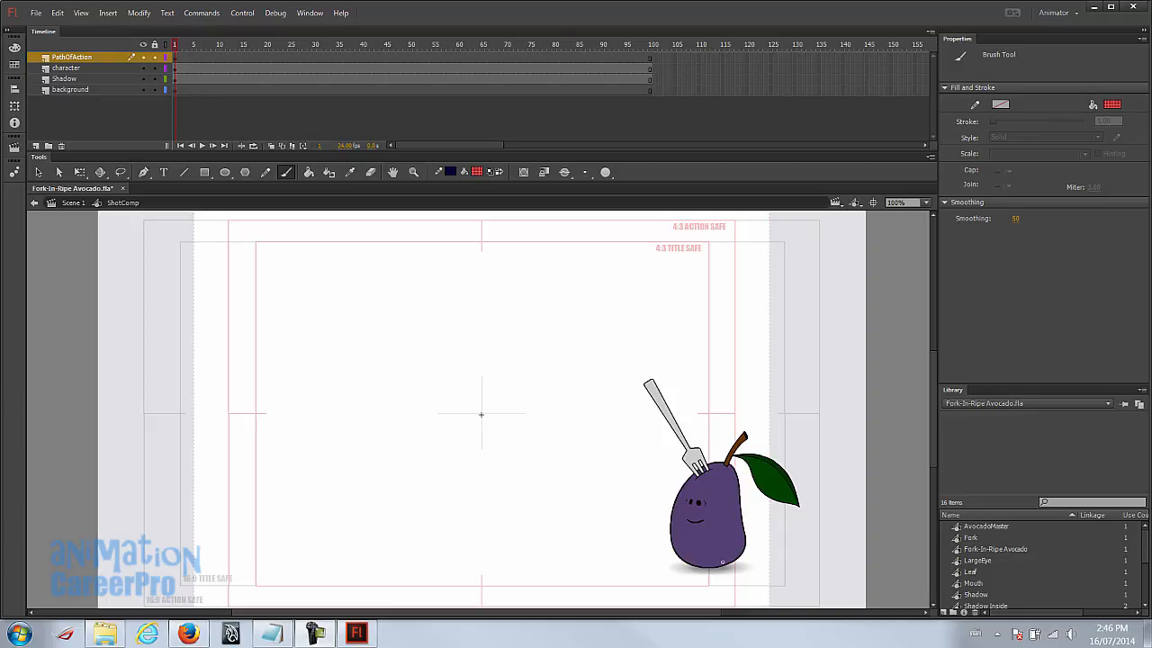
pyautogui.moveTo(674, 481); pyautogui.dragTo(619, 449)
pyautogui.hotkey('ctrl', 'z')
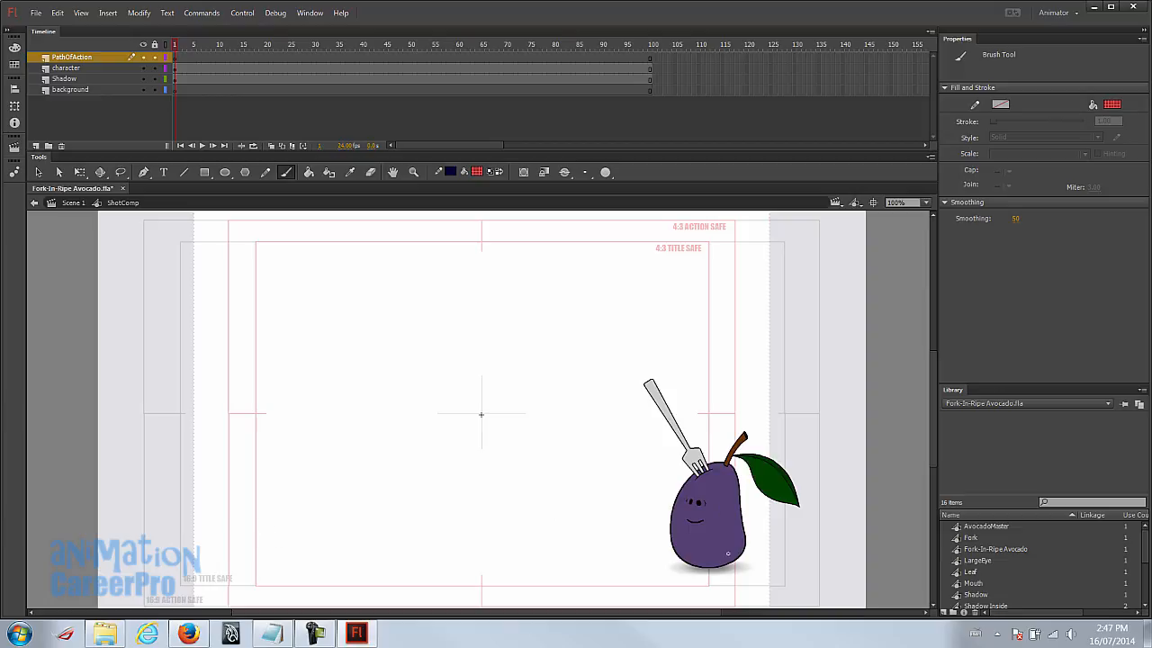
pyautogui.moveTo(684, 511)
pyautogui.mouseDown()
pyautogui.moveTo(602, 503)
pyautogui.moveTo(578, 515)
pyautogui.moveTo(554, 555)
pyautogui.moveTo(534, 507)
pyautogui.moveTo(435, 498)
pyautogui.moveTo(400, 516)
pyautogui.moveTo(387, 550)
pyautogui.mouseUp()
pyautogui.hotkey('ctrl', 'z')
# Step: Paint a path of action with three bouncing arcs from the avocado's base across the lower stage
pyautogui.moveTo(661, 504)
pyautogui.mouseDown()
pyautogui.moveTo(588, 506)
pyautogui.moveTo(549, 552)
pyautogui.moveTo(515, 503)
pyautogui.moveTo(477, 496)
pyautogui.moveTo(432, 503)
pyautogui.moveTo(398, 551)
pyautogui.moveTo(383, 533)
pyautogui.moveTo(307, 544)
pyautogui.mouseUp()
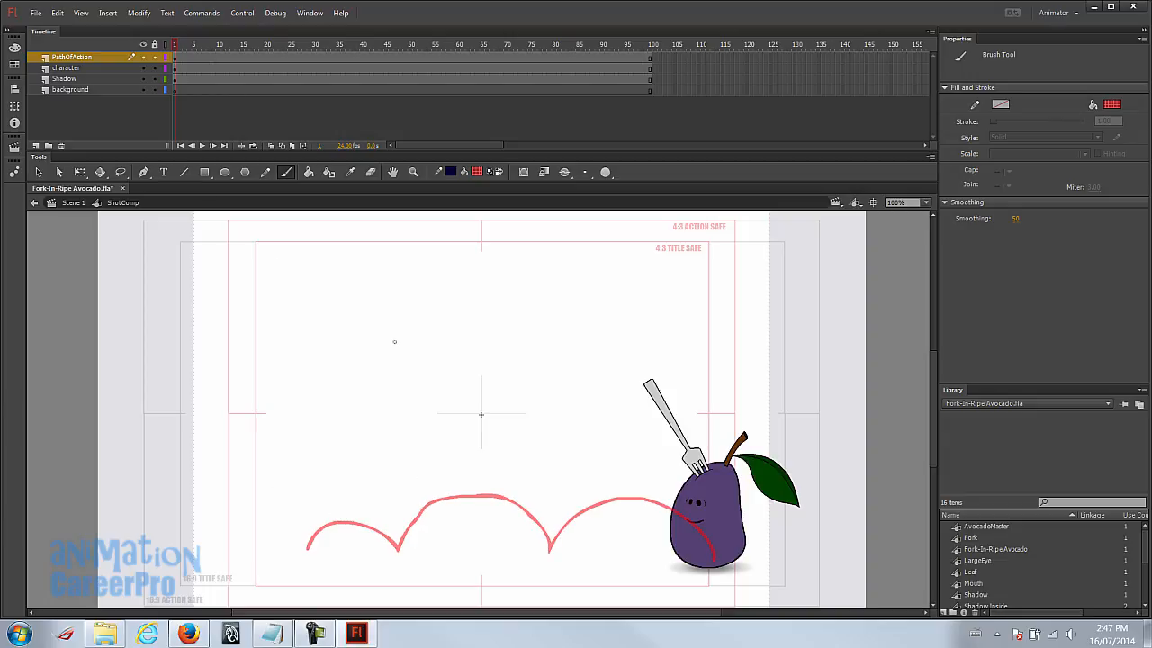
pyautogui.press('v')
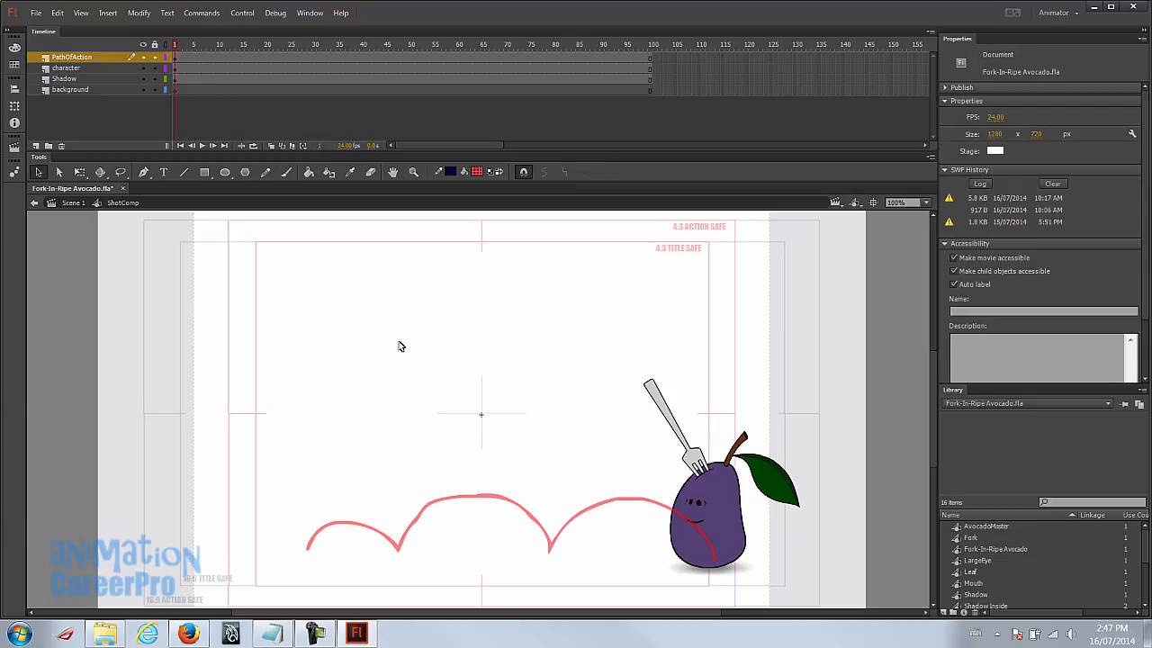
# Step: Open the AvocadoMaster symbol and insert keyframes on frame 5 across all its layers
pyautogui.click(730, 490)
pyautogui.doubleClick(730, 498)
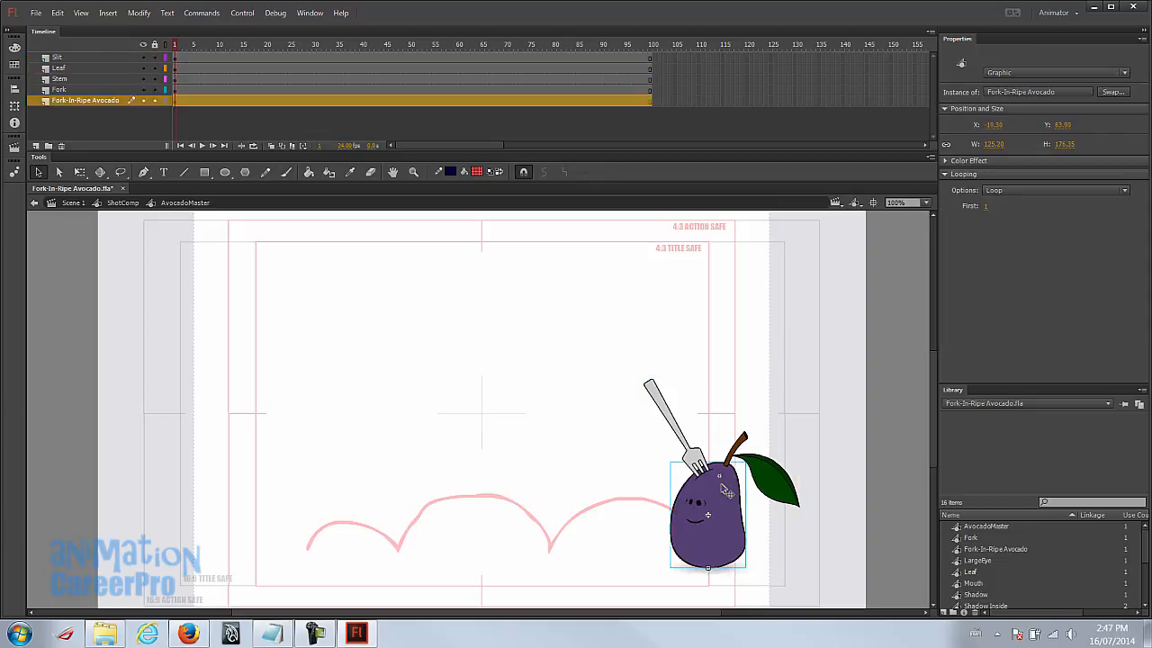
pyautogui.click(176, 46)
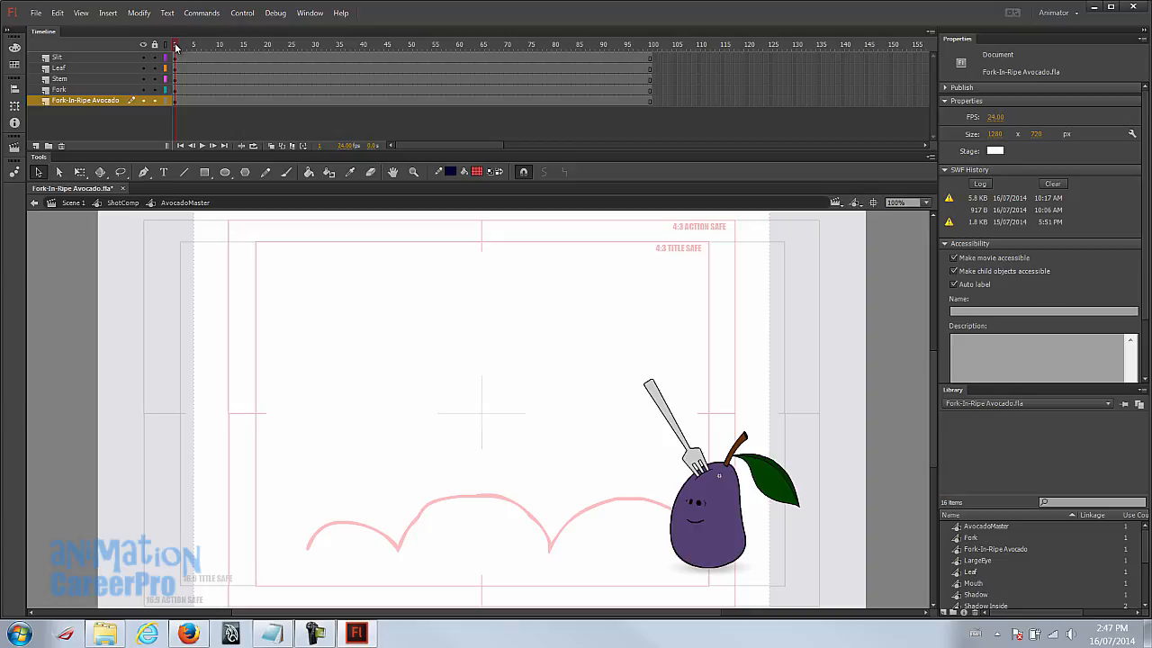
pyautogui.press('.')
pyautogui.press('.')
pyautogui.press('.')
pyautogui.press('.')
pyautogui.click(196, 102)
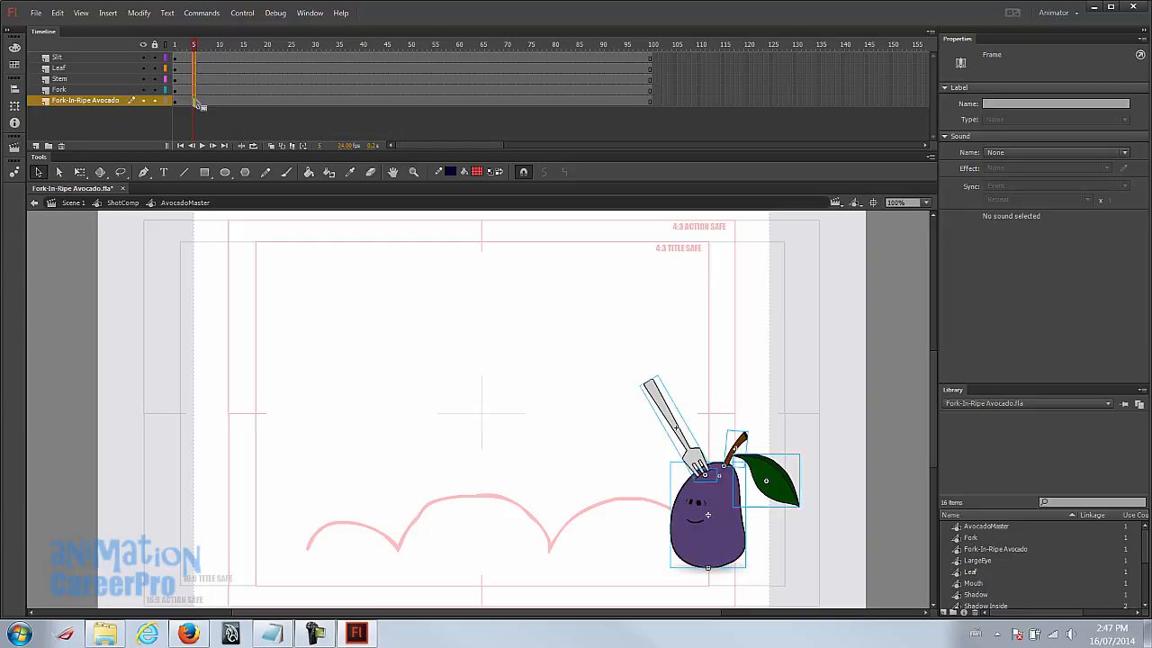
pyautogui.press('F6')
# Step: Free-transform the whole character on frame 5: move its pivot to the avocado's base and squash it to about 313 px wide and 256 px high
pyautogui.press('q')
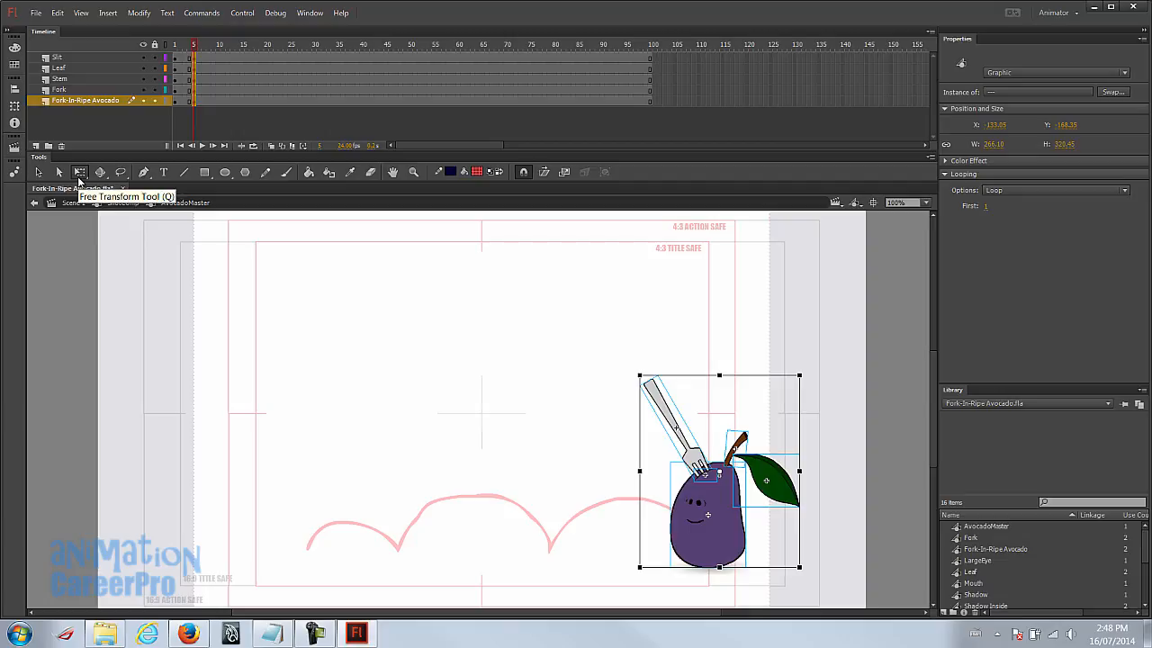
pyautogui.moveTo(720, 472); pyautogui.dragTo(719, 536)
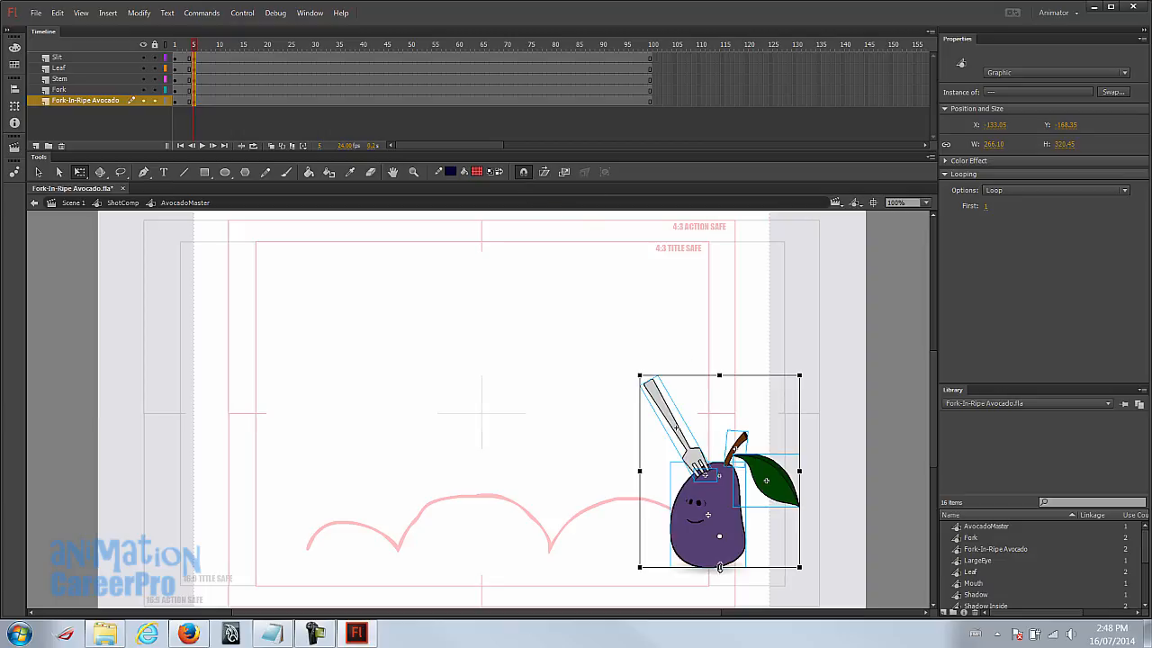
pyautogui.moveTo(720, 537); pyautogui.dragTo(717, 570)
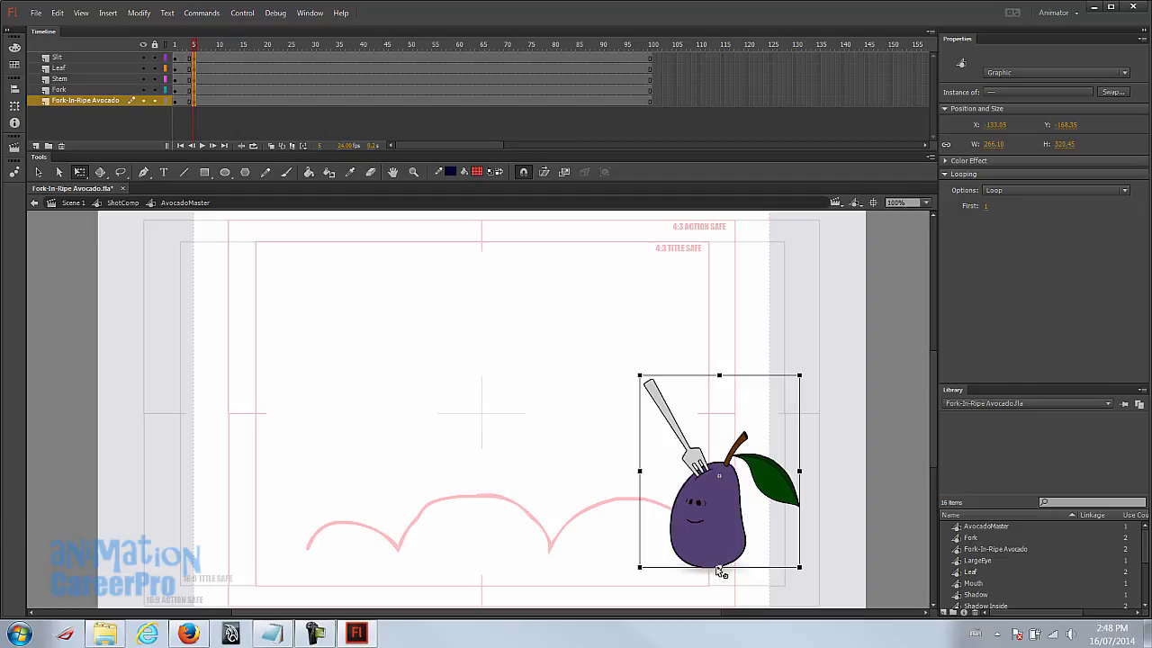
pyautogui.moveTo(721, 571); pyautogui.dragTo(708, 567)
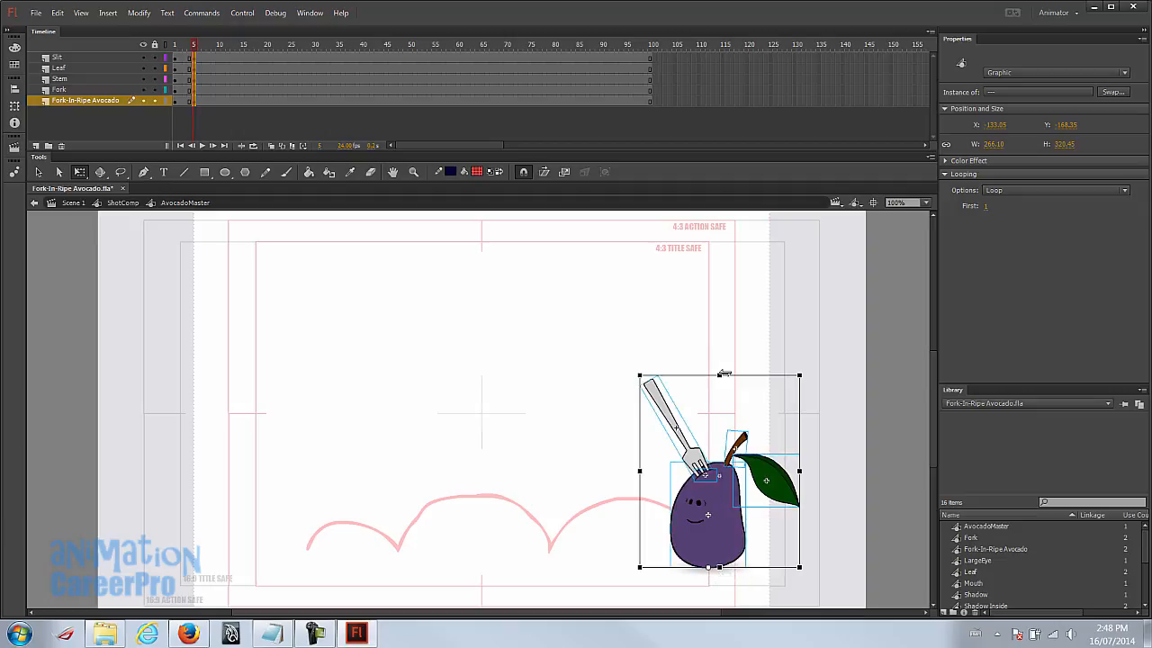
pyautogui.moveTo(719, 375); pyautogui.dragTo(719, 414)
pyautogui.moveTo(642, 492); pyautogui.dragTo(629, 491)
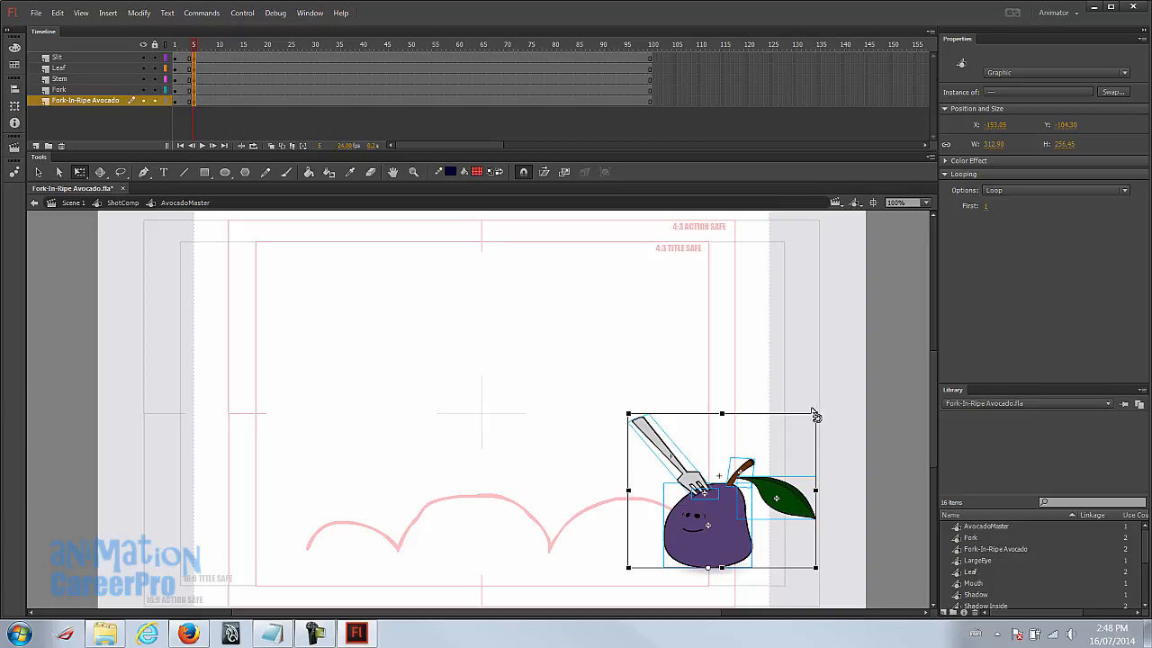
# Step: Rotate the squashed character slightly counterclockwise around its base on frame 5, and scrub against frame 1 to compare the poses
pyautogui.moveTo(819, 416); pyautogui.dragTo(793, 416)
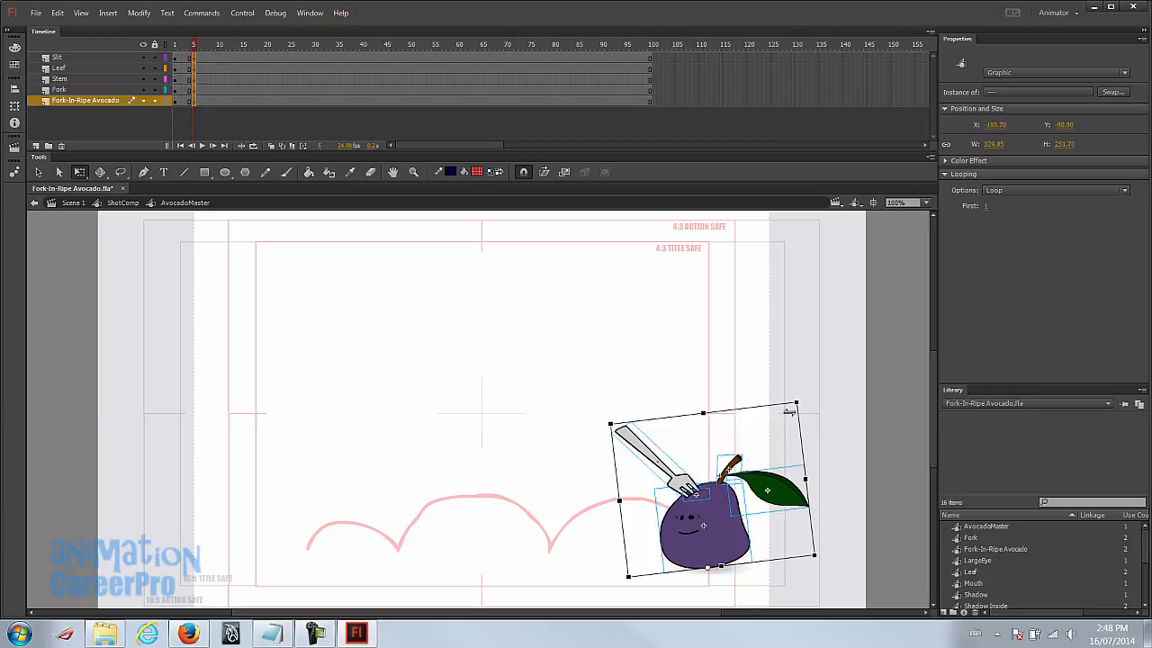
pyautogui.click(198, 51)
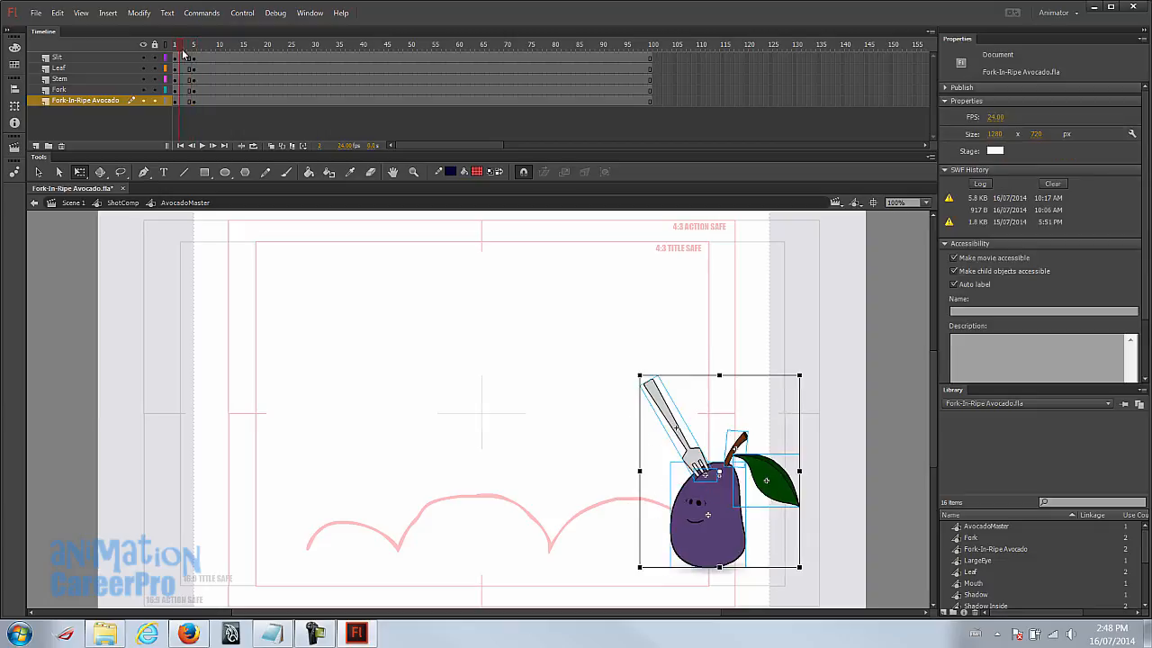
pyautogui.moveTo(197, 48)
pyautogui.mouseDown()
pyautogui.moveTo(167, 57)
pyautogui.moveTo(195, 55)
pyautogui.mouseUp()
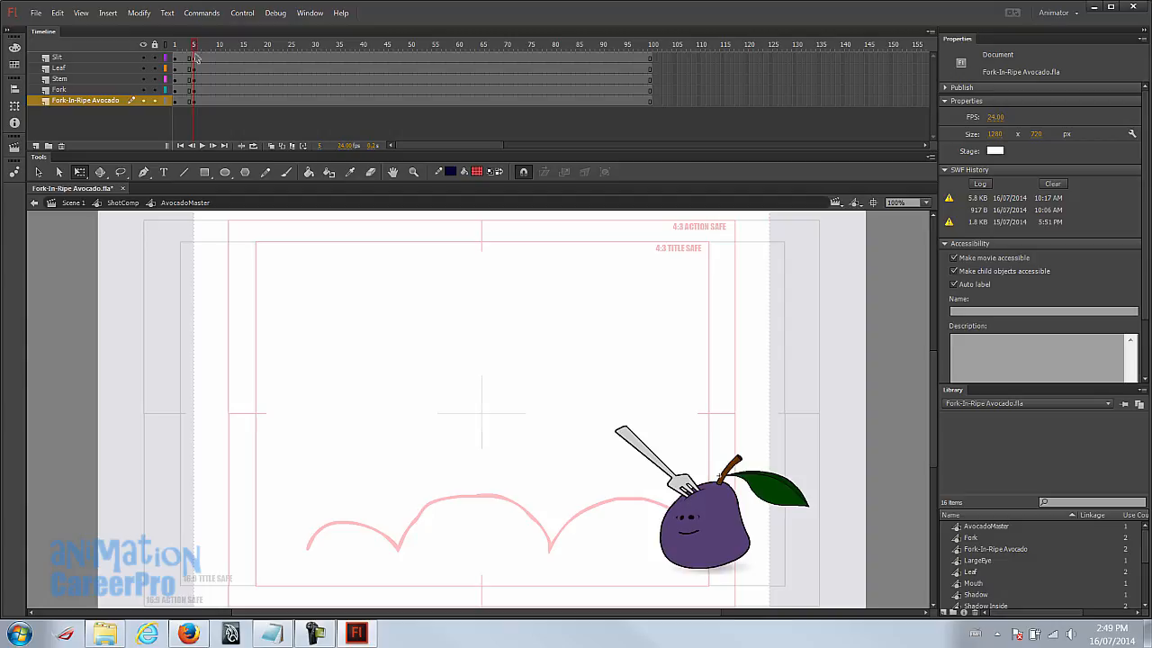
# Step: Turn on onion skinning and extend its range past frame 5 to compare the standing and squashed poses
pyautogui.click(271, 146)
pyautogui.click(175, 44)
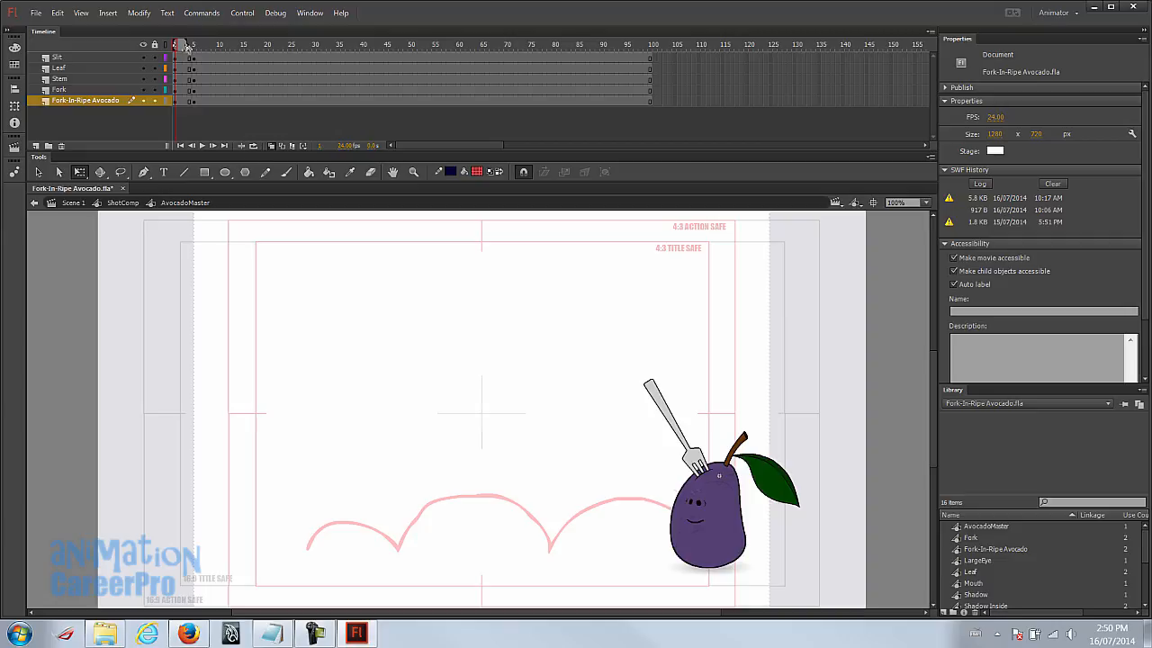
pyautogui.moveTo(186, 44); pyautogui.dragTo(214, 44)
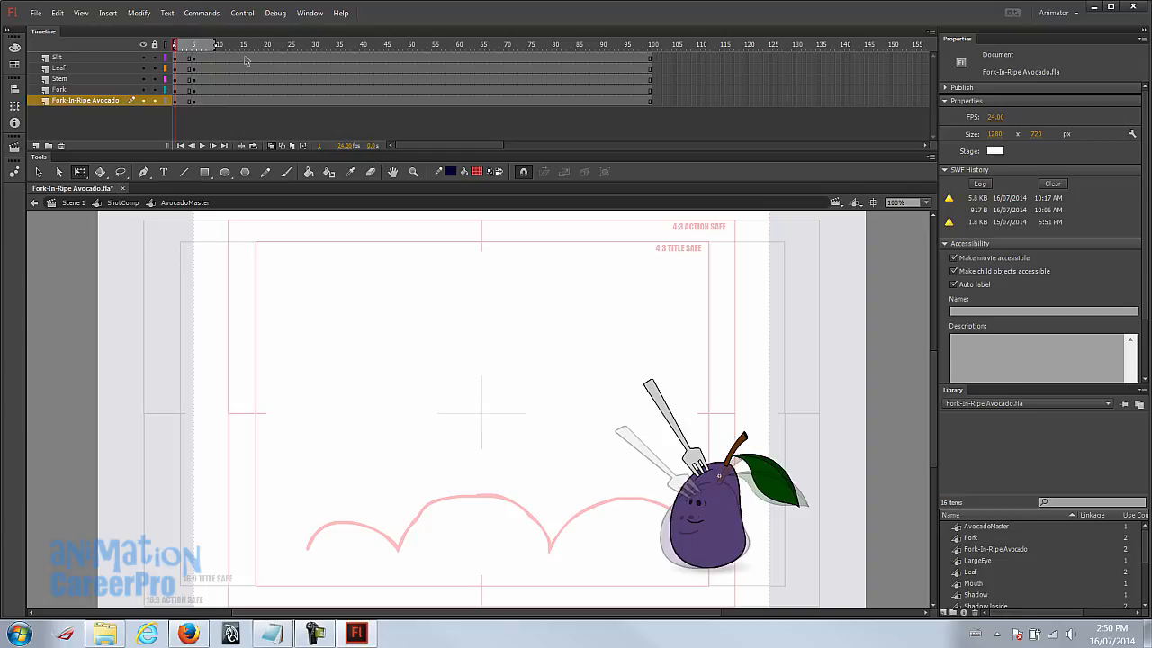
pyautogui.click(196, 49)
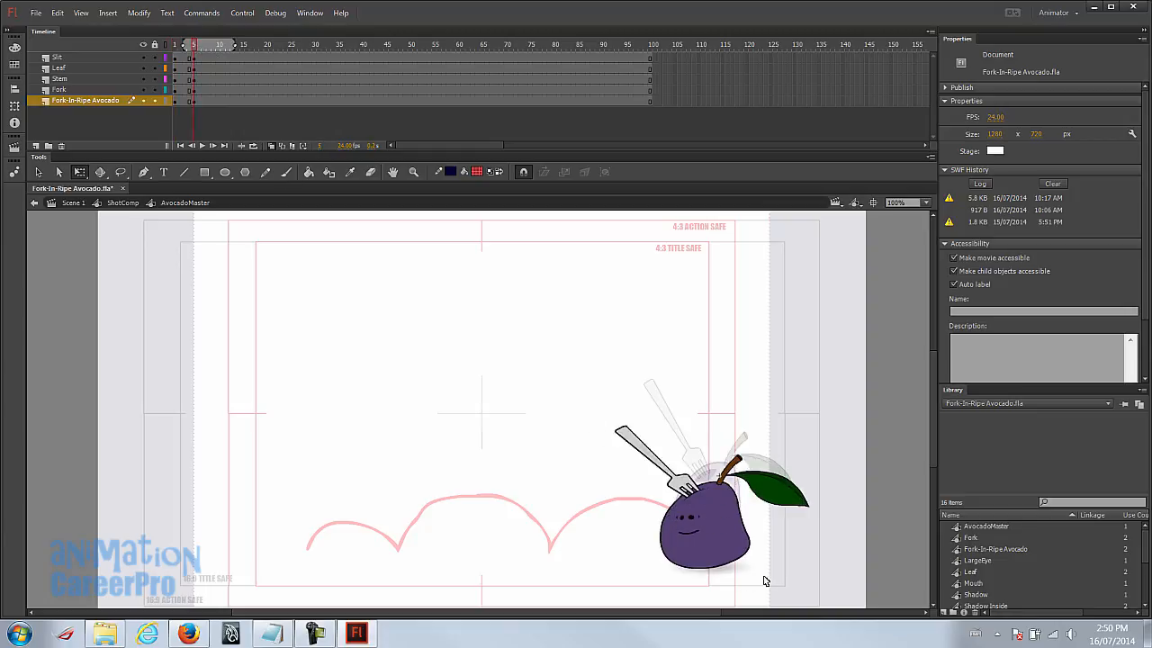
# Step: Insert keyframes on frame 7 across all AvocadoMaster layers and scrub through frames 5 to 7
pyautogui.click(203, 47)
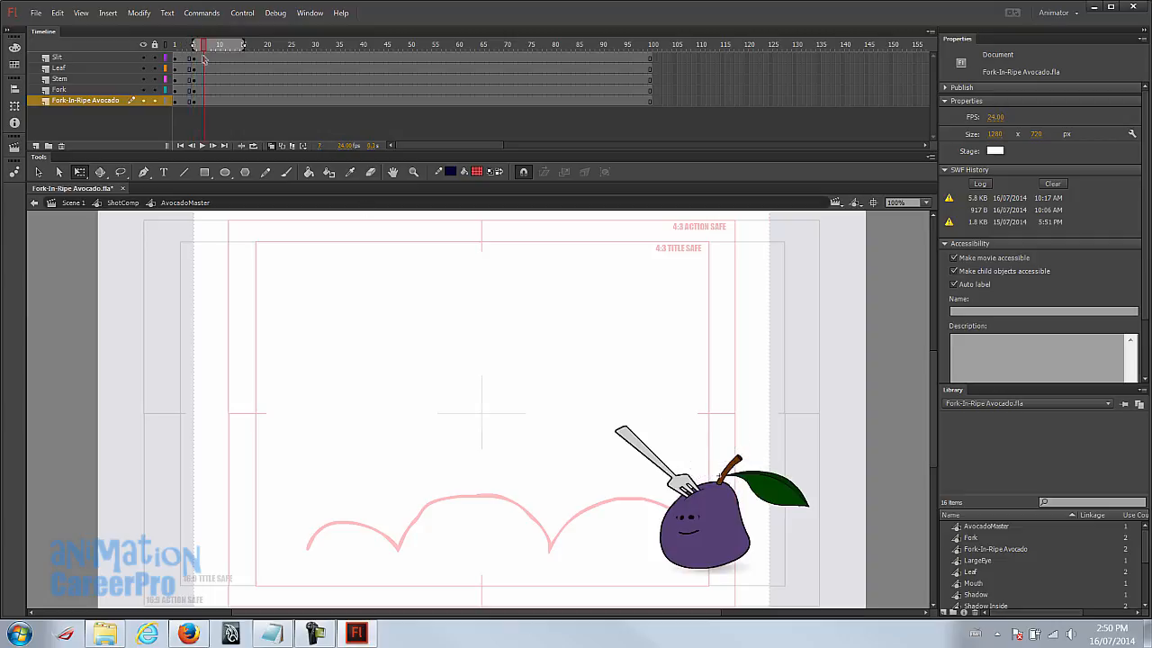
pyautogui.click(206, 58)
pyautogui.keyDown('shift'); pyautogui.click(209, 102); pyautogui.keyUp('shift')
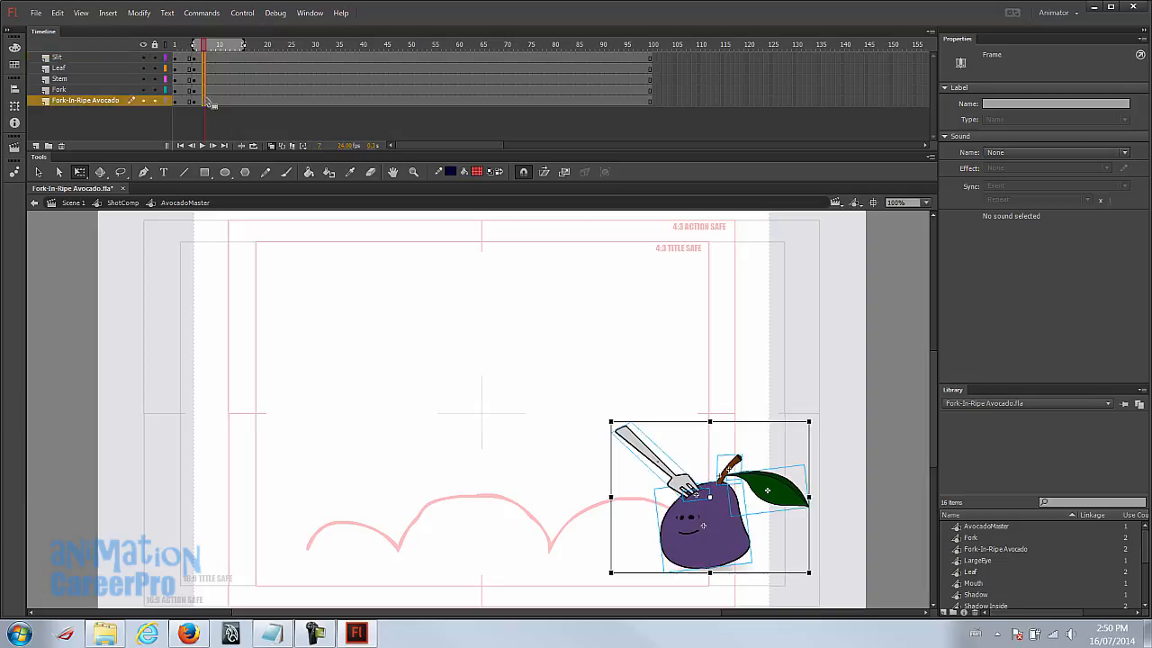
pyautogui.press('F6')
pyautogui.moveTo(204, 46); pyautogui.dragTo(195, 50)
pyautogui.click(198, 51)
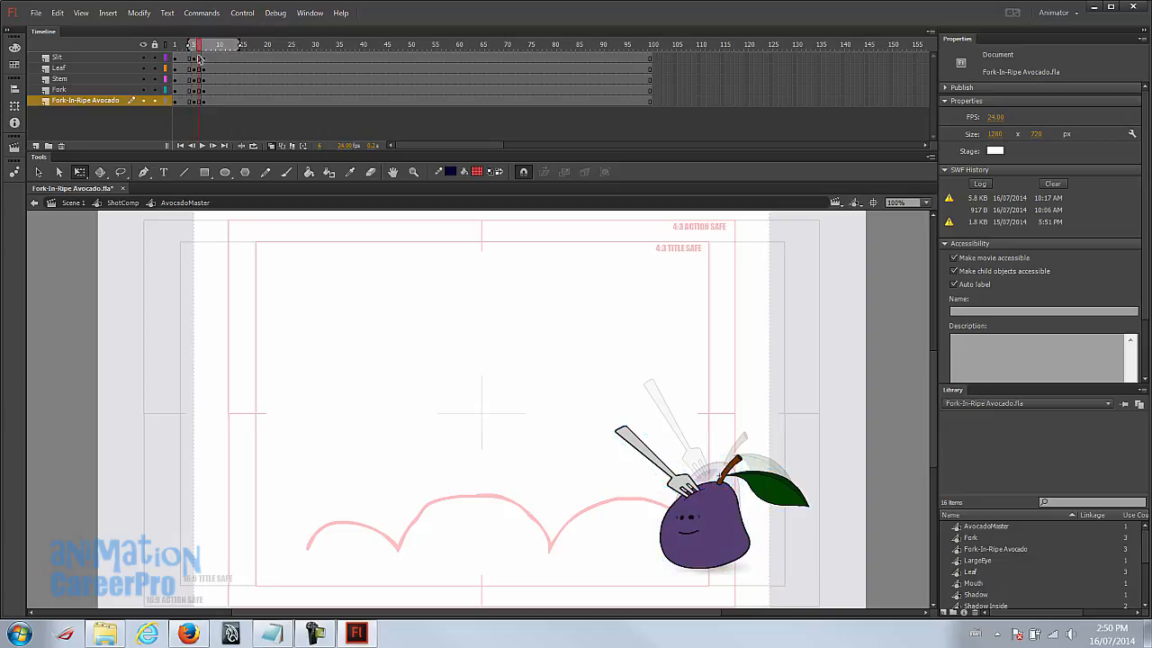
# Step: Try setting the whole character's pivot at its base on frame 7, and check the individual pivots of the fork, avocado body and leaf
pyautogui.click(201, 100)
pyautogui.click(200, 46)
pyautogui.moveTo(562, 400); pyautogui.dragTo(832, 601)
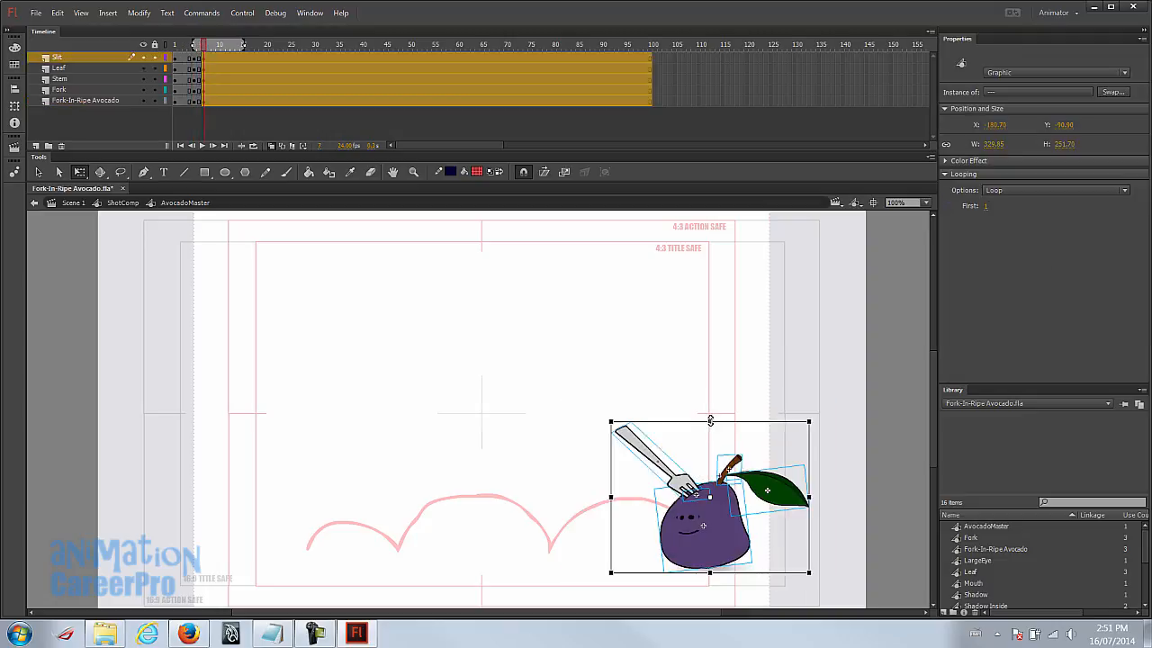
pyautogui.moveTo(710, 496); pyautogui.dragTo(711, 571)
pyautogui.click(634, 392)
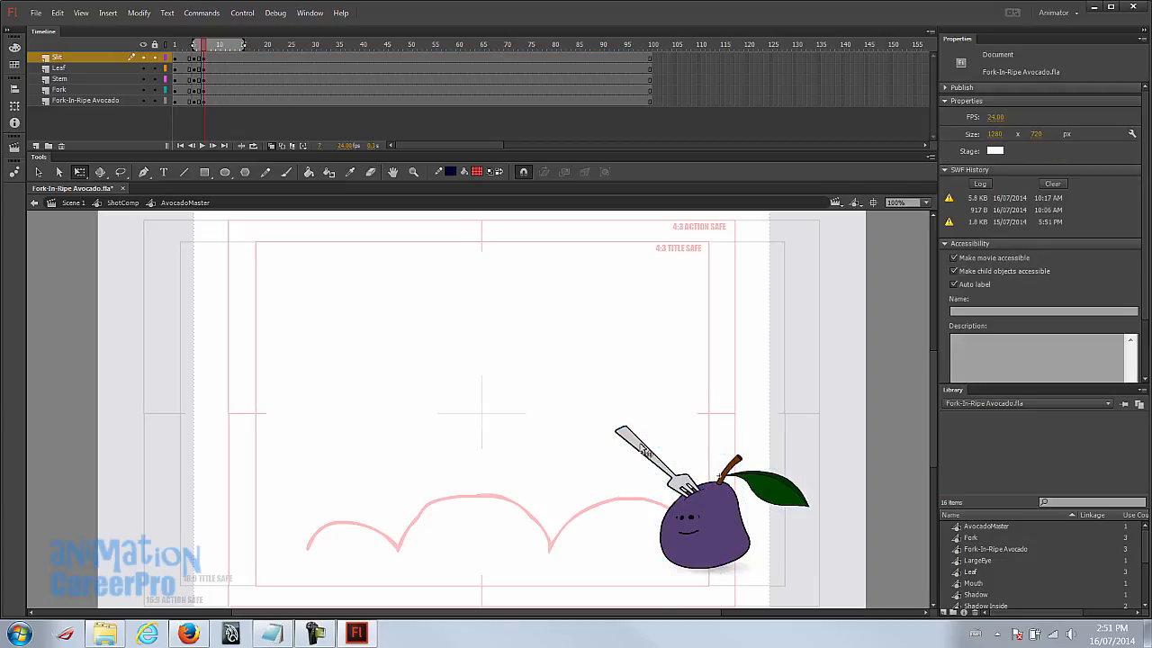
pyautogui.click(644, 452)
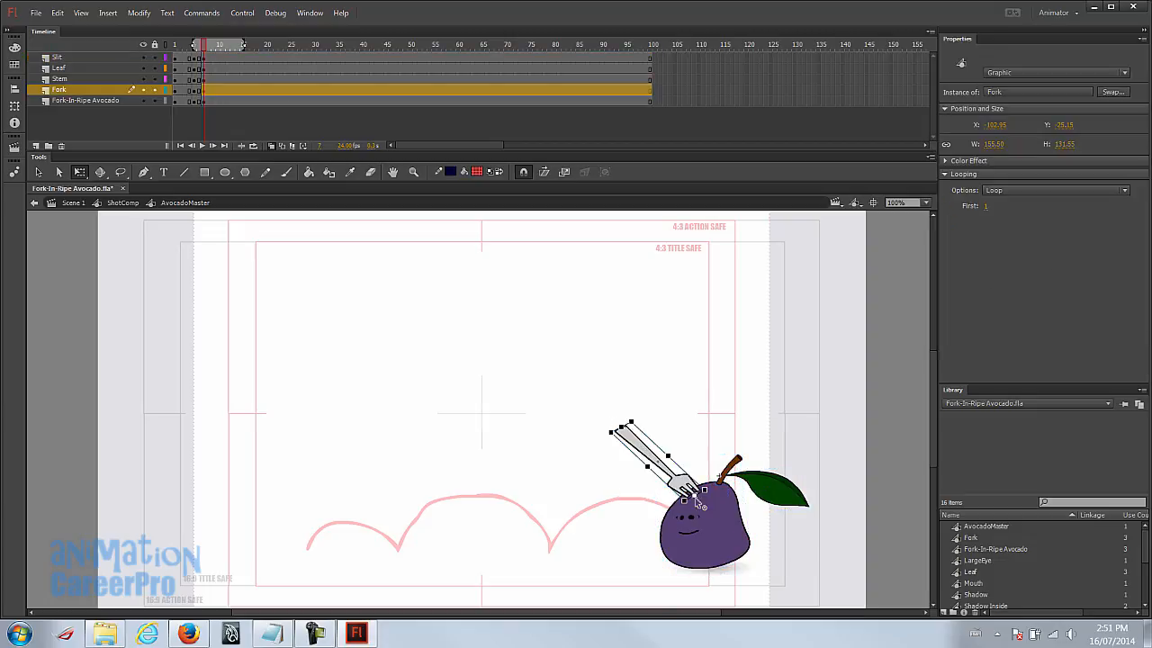
pyautogui.moveTo(636, 419)
pyautogui.mouseDown()
pyautogui.moveTo(666, 409)
pyautogui.moveTo(705, 423)
pyautogui.moveTo(619, 436)
pyautogui.moveTo(677, 400)
pyautogui.moveTo(617, 441)
pyautogui.moveTo(621, 428)
pyautogui.mouseUp()
pyautogui.click(743, 538)
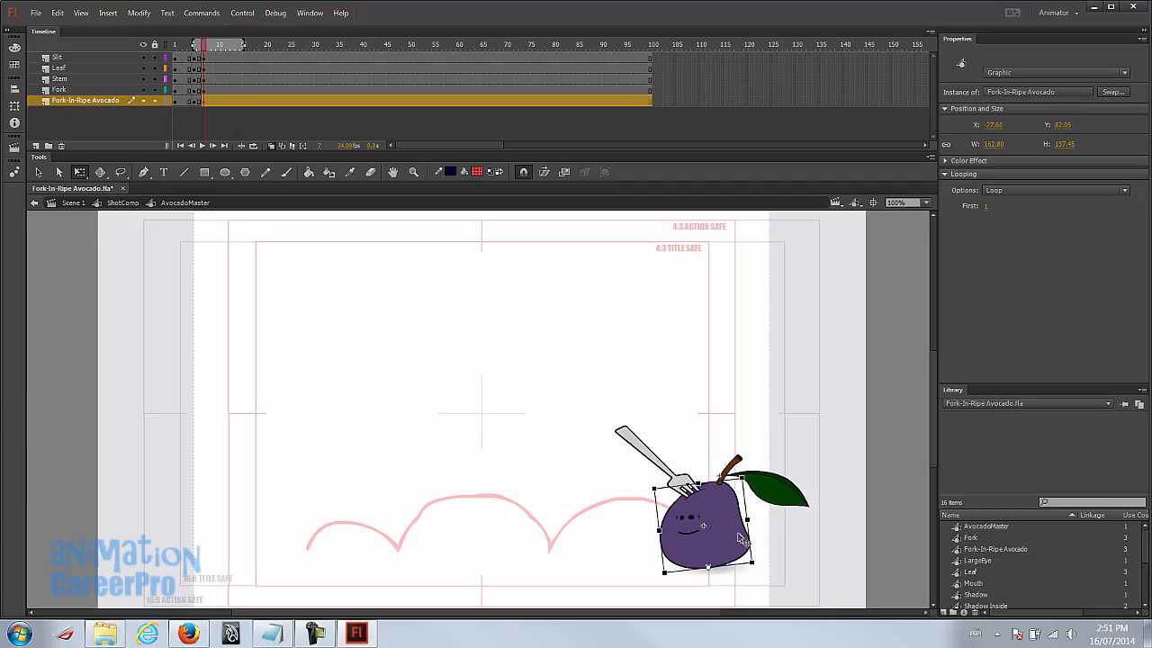
pyautogui.moveTo(582, 393); pyautogui.dragTo(854, 602)
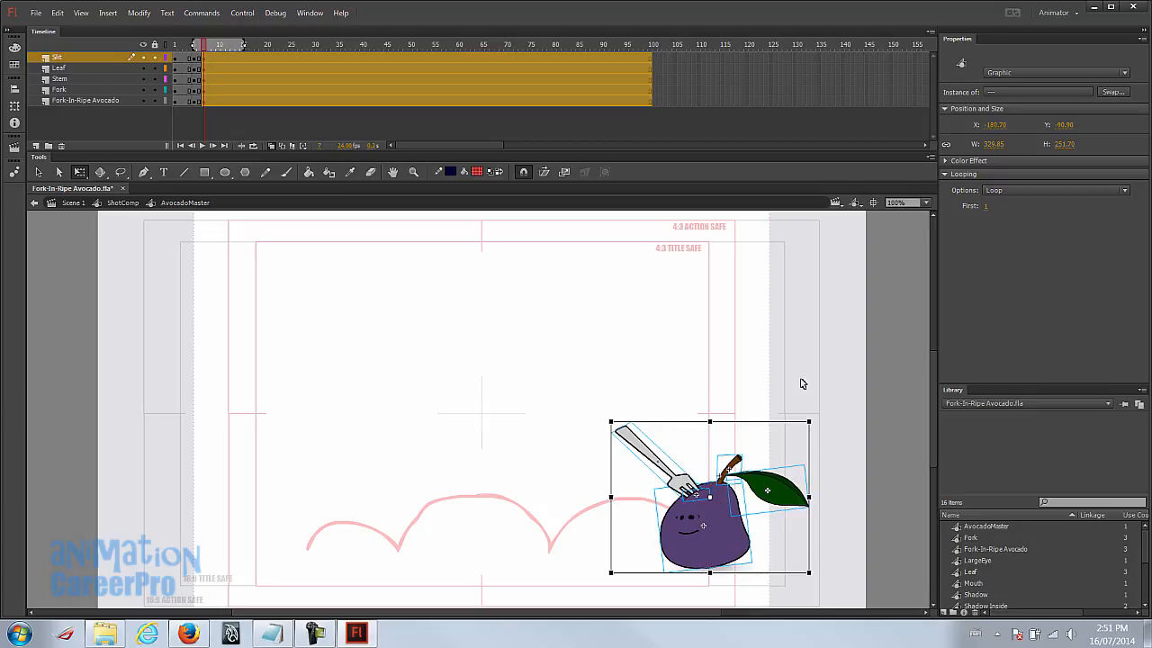
pyautogui.click(772, 490)
# Step: Stretch, rotate and lift the whole character into a leaning take-off pose on frame 7, about 318 by 315 px, and compare it with frames 1 and 5
pyautogui.moveTo(579, 396); pyautogui.dragTo(864, 583)
pyautogui.moveTo(810, 423); pyautogui.dragTo(774, 403)
pyautogui.moveTo(679, 423); pyautogui.dragTo(670, 385)
pyautogui.moveTo(775, 462); pyautogui.dragTo(767, 459)
pyautogui.moveTo(670, 384); pyautogui.dragTo(664, 365)
pyautogui.moveTo(713, 533); pyautogui.dragTo(683, 504)
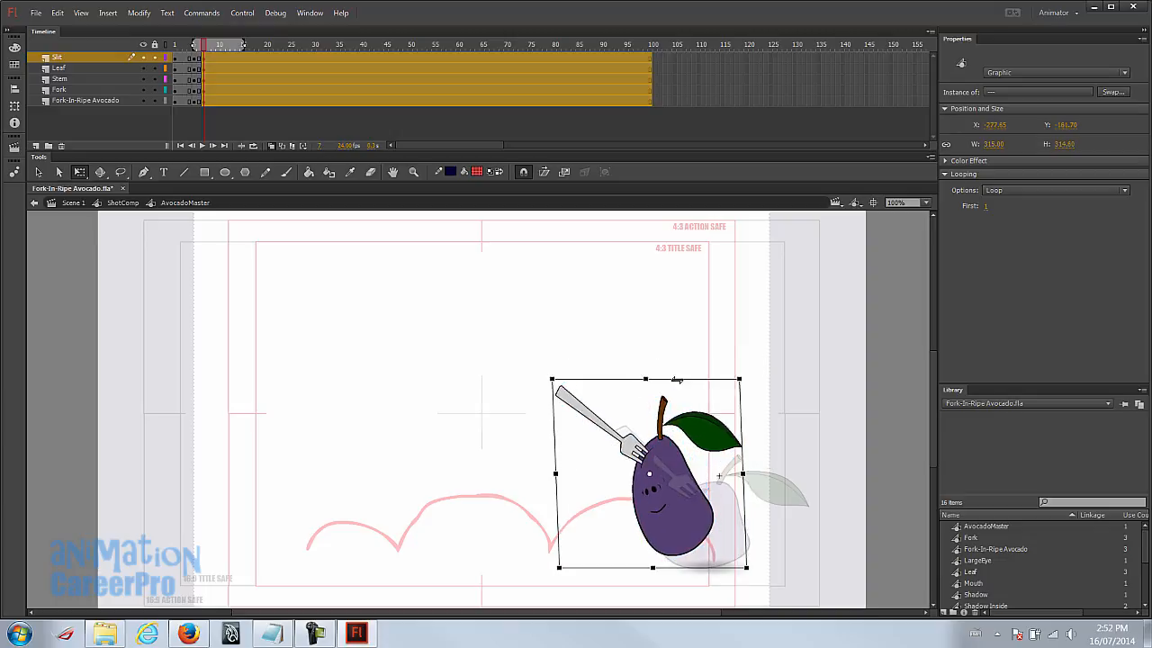
pyautogui.moveTo(677, 383); pyautogui.dragTo(672, 382)
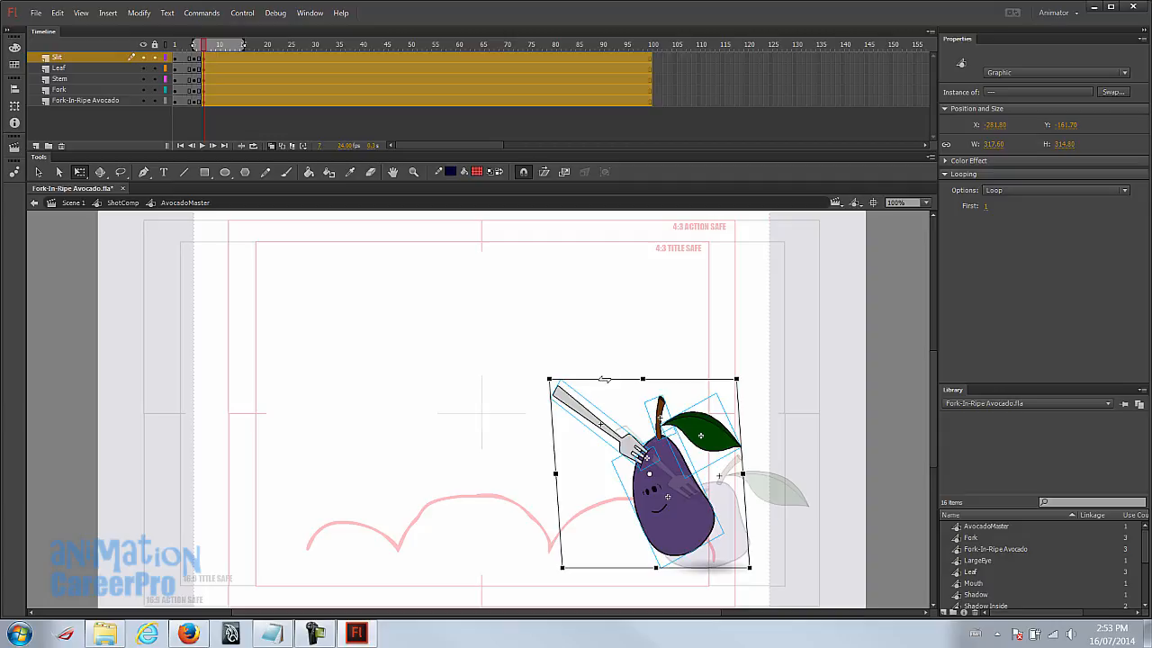
pyautogui.click(175, 45)
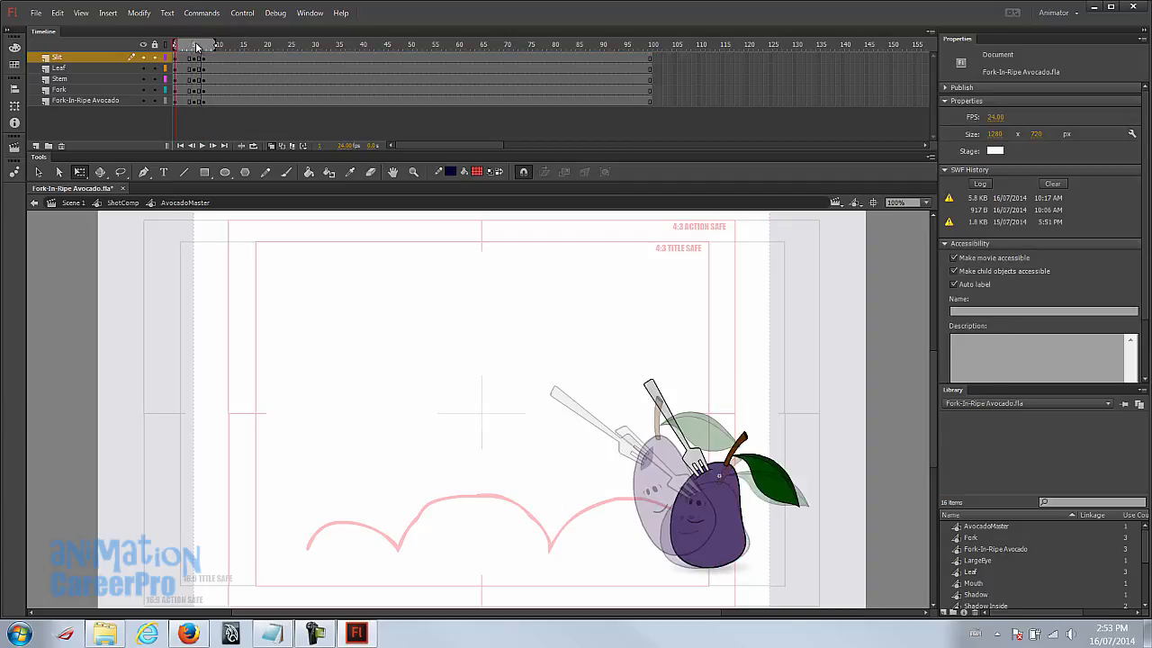
pyautogui.click(195, 45)
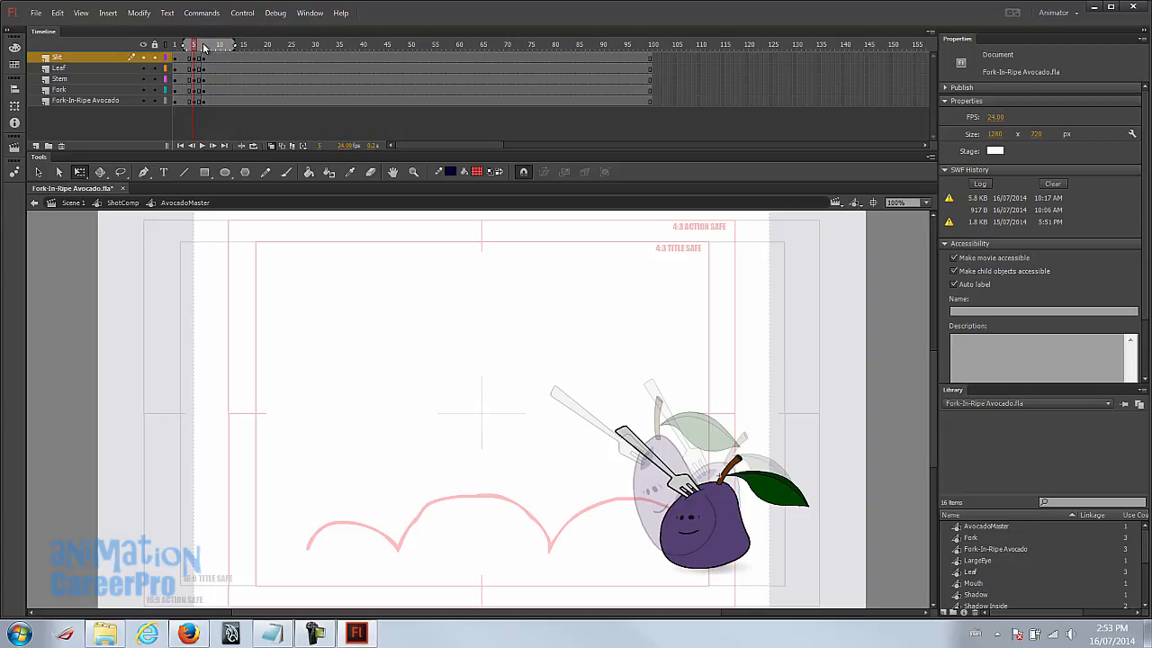
pyautogui.click(204, 45)
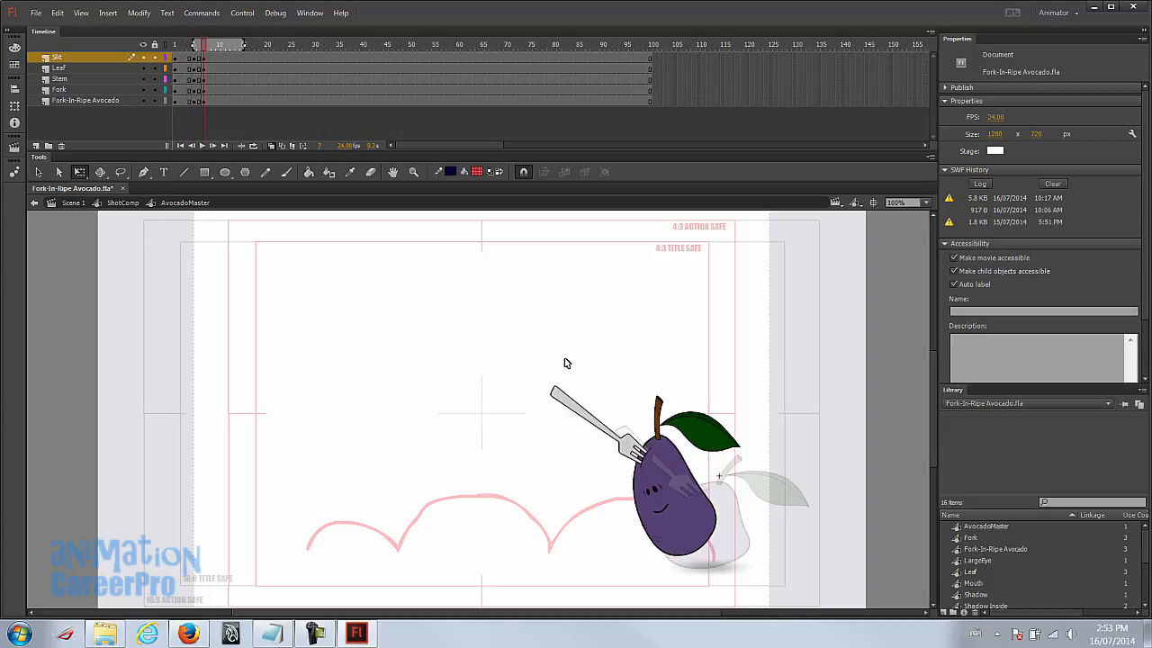
pyautogui.click(195, 45)
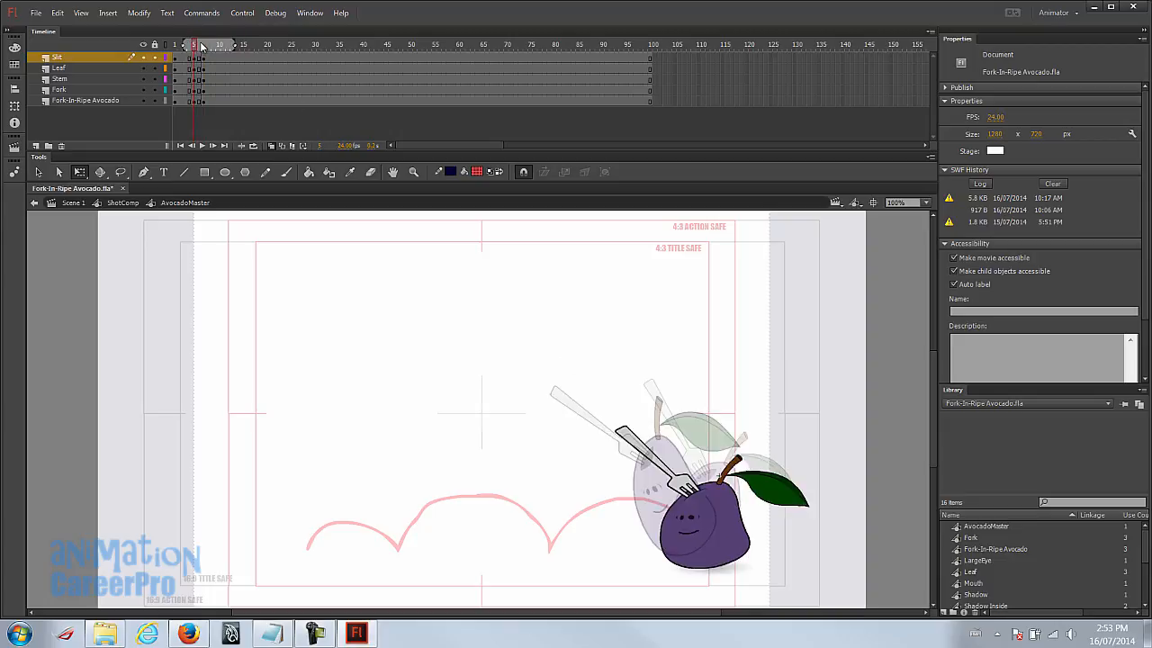
pyautogui.click(205, 45)
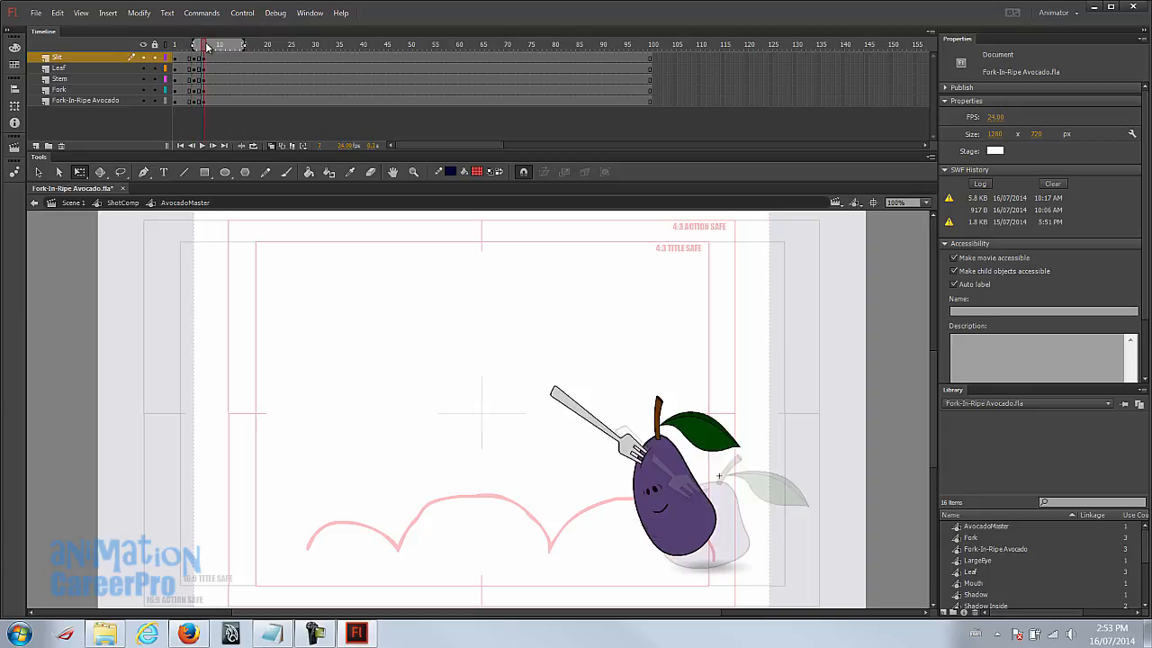
# Step: Insert keyframes on frame 10 across all layers and replace their contents with the frame 1 pose by copying and pasting frames
pyautogui.moveTo(207, 47); pyautogui.dragTo(225, 103)
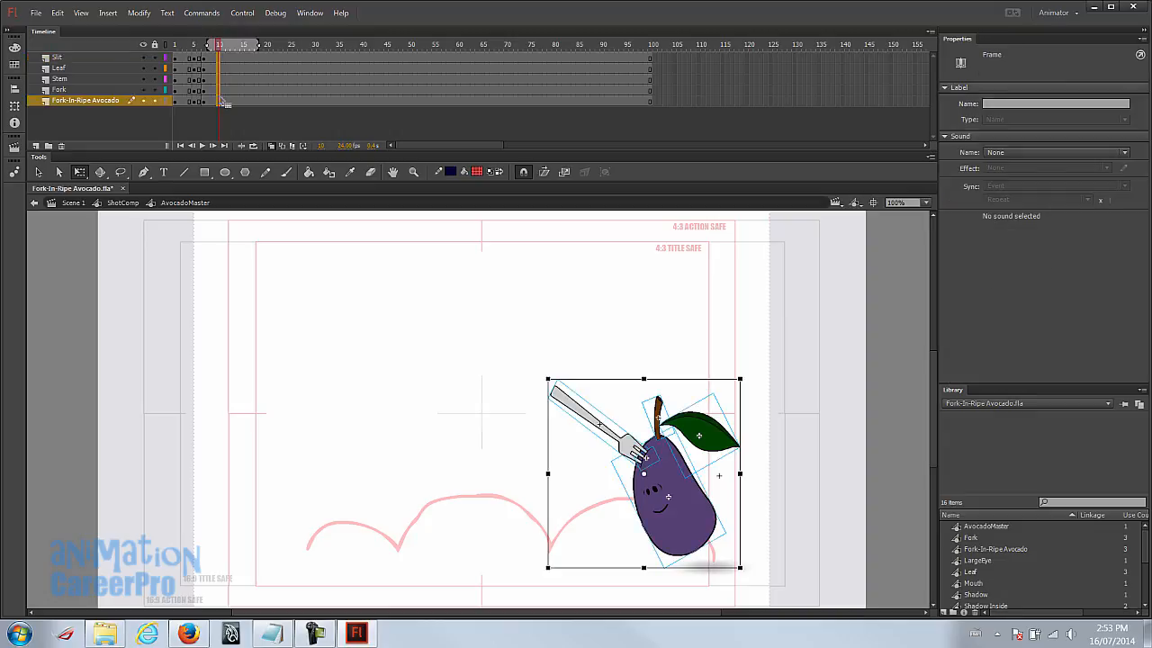
pyautogui.press('F6')
pyautogui.click(177, 45)
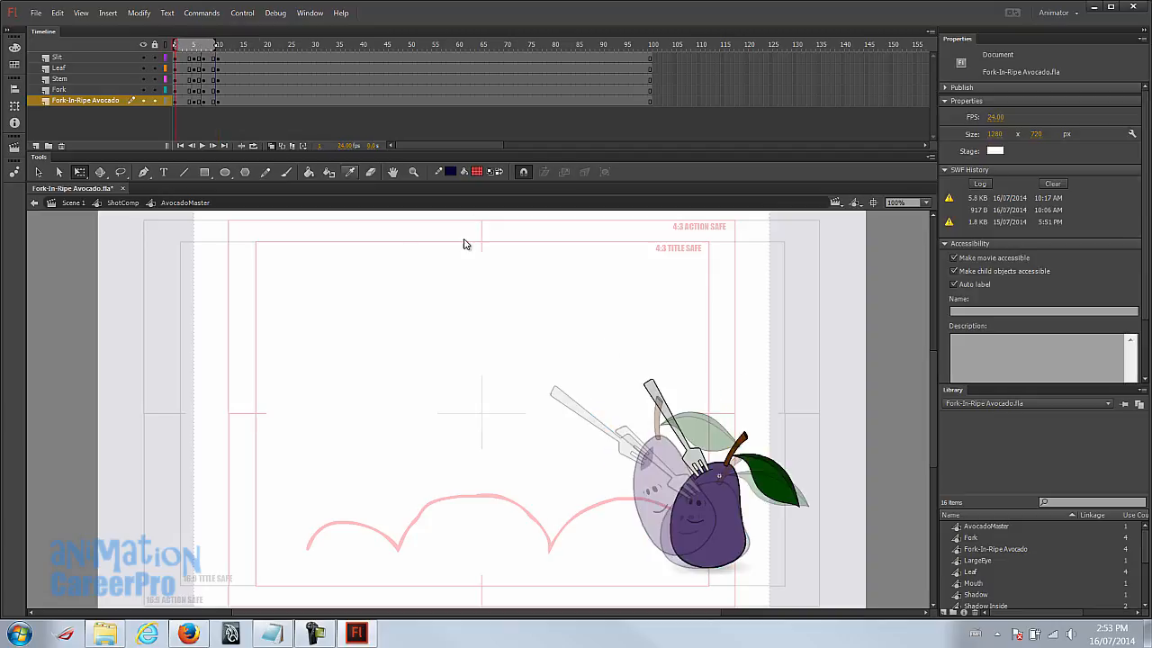
pyautogui.moveTo(179, 56); pyautogui.dragTo(183, 103)
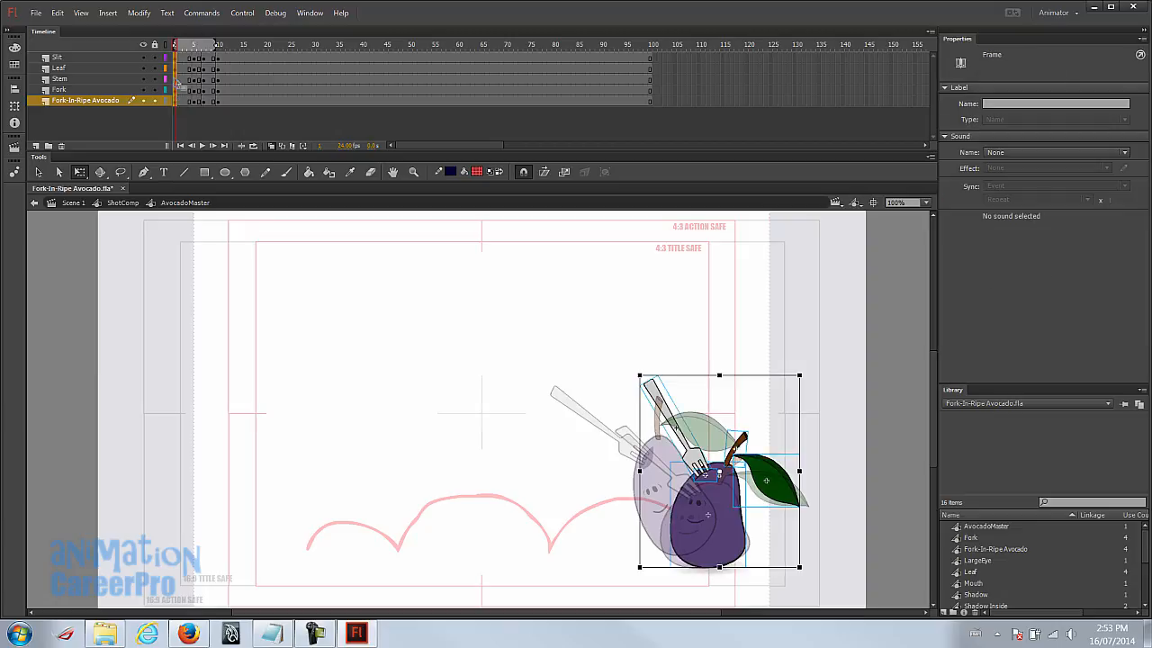
pyautogui.rightClick(177, 83)
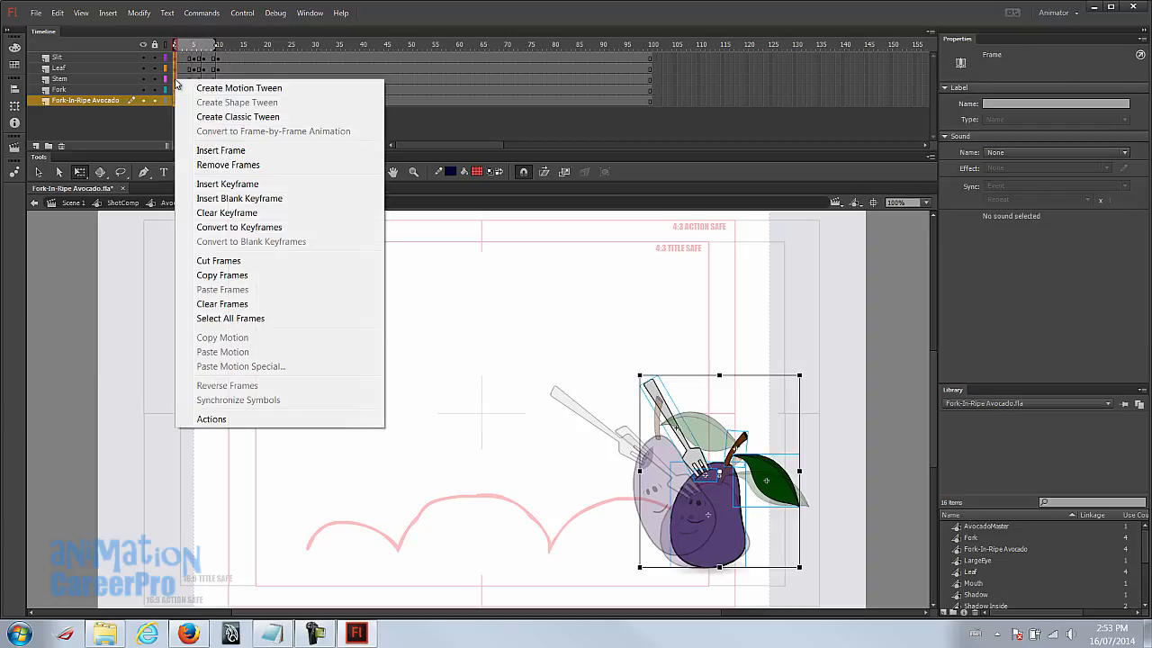
pyautogui.click(257, 274)
pyautogui.moveTo(219, 57); pyautogui.dragTo(224, 104)
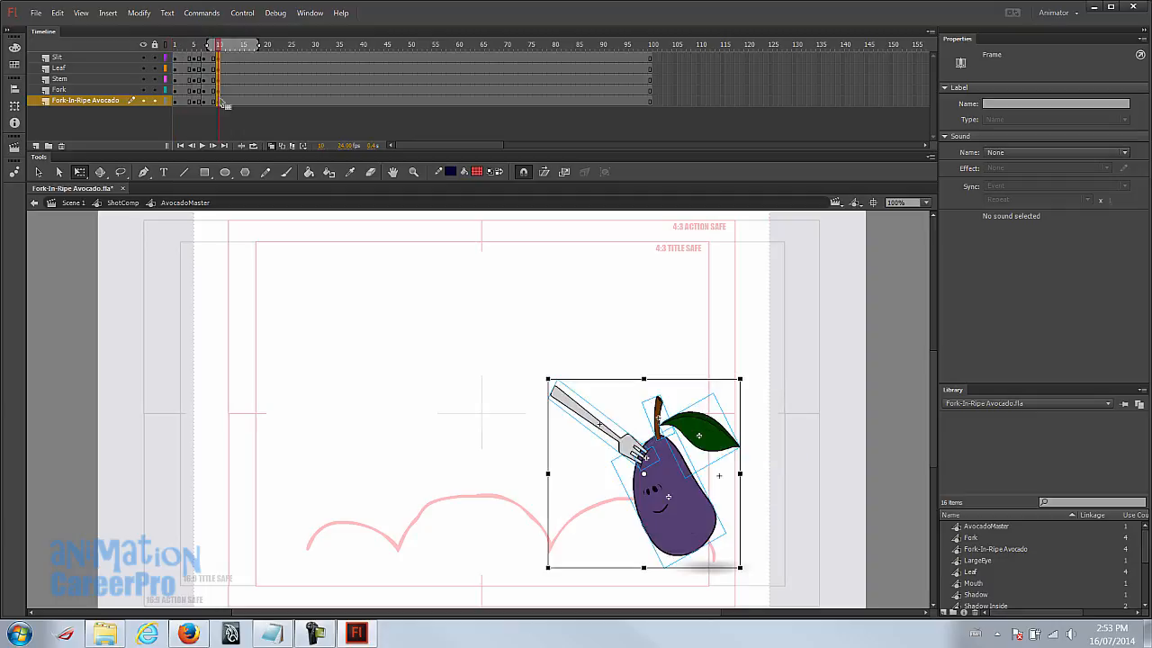
pyautogui.rightClick(223, 103)
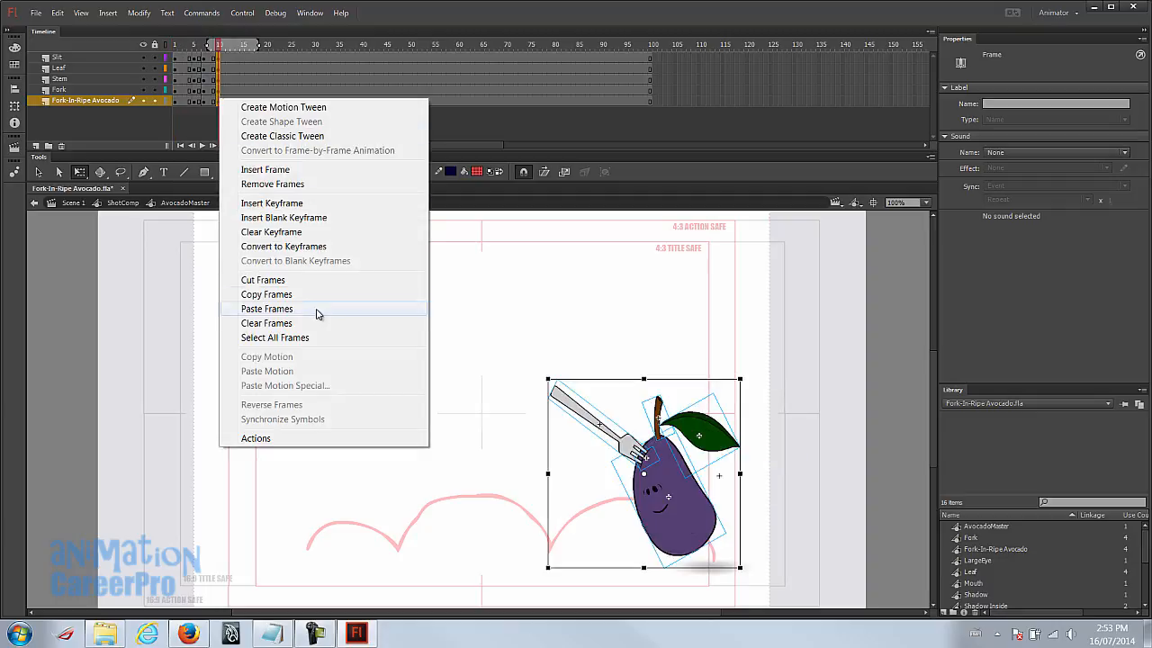
pyautogui.click(267, 309)
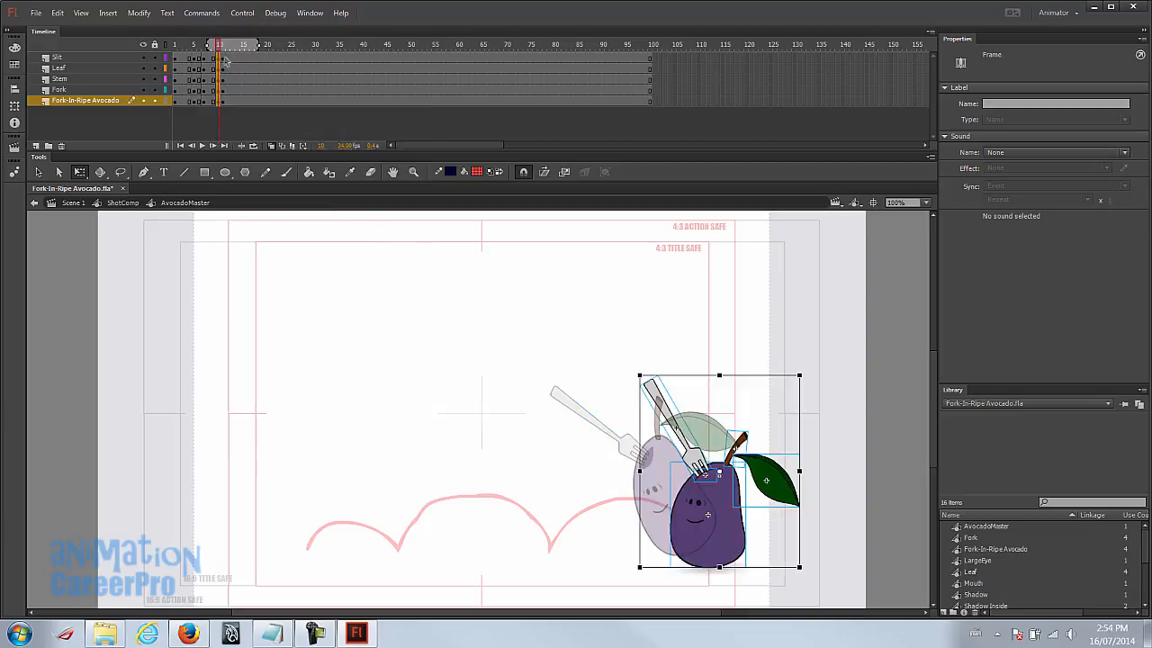
# Step: Clear the extra keyframes on frame 11 across all layers and return to frame 10
pyautogui.rightClick(225, 103)
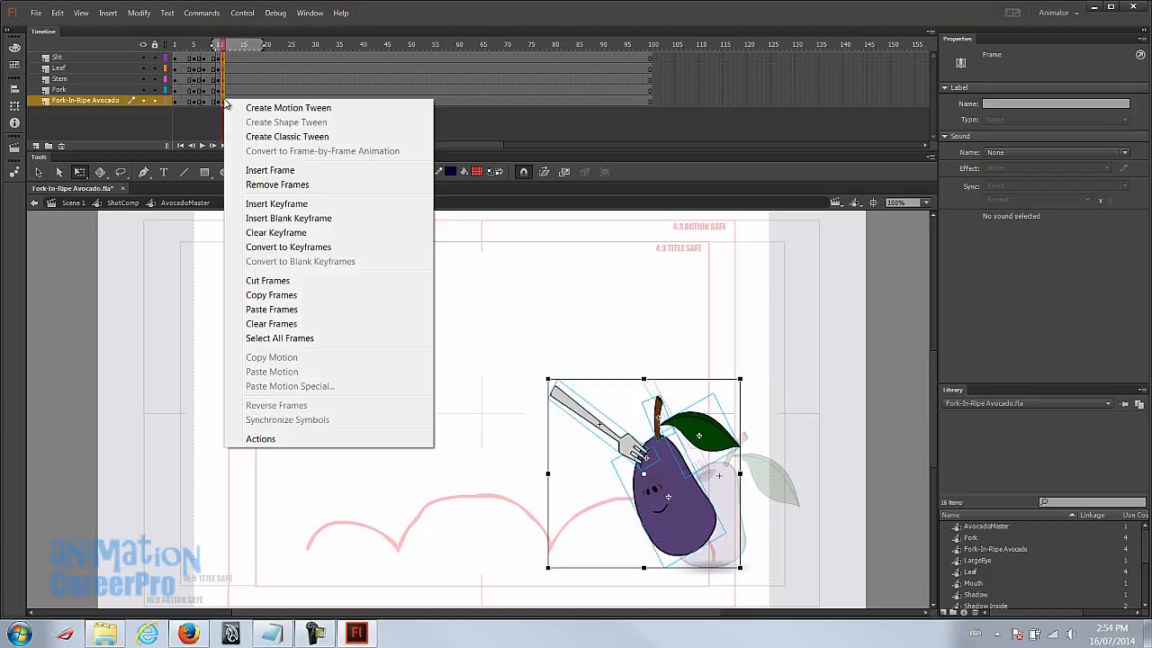
pyautogui.click(301, 236)
pyautogui.moveTo(218, 49)
pyautogui.mouseDown()
pyautogui.moveTo(205, 50)
pyautogui.moveTo(217, 51)
pyautogui.mouseUp()
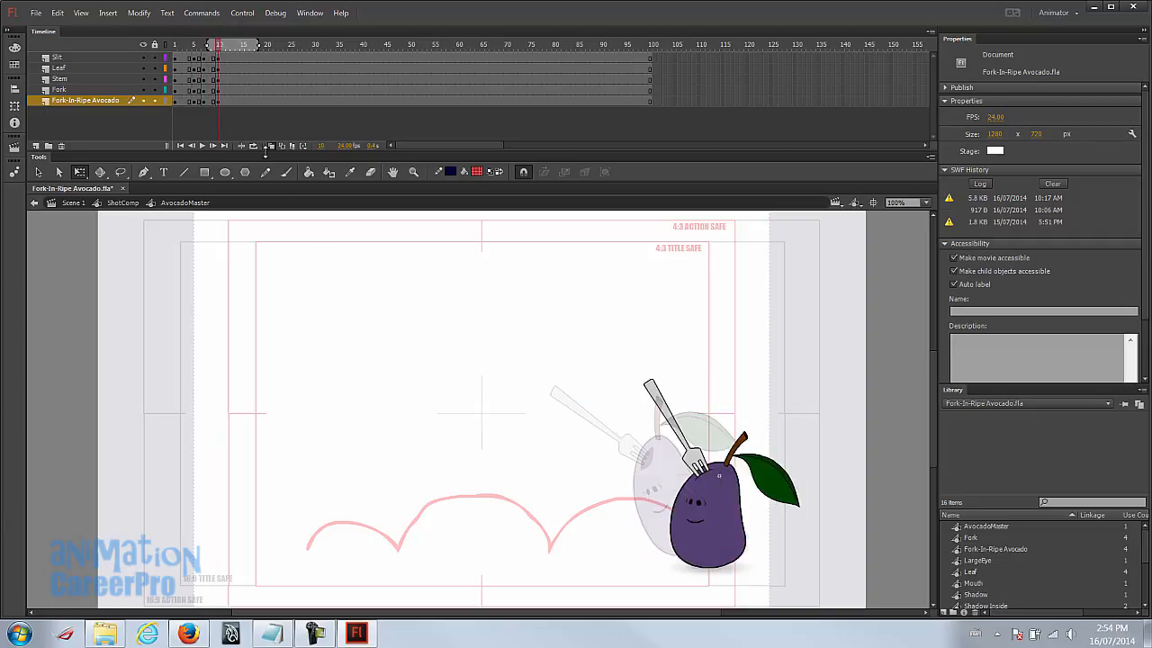
# Step: Select the whole character on frame 10 and move it up and forward so it is airborne along the first arc of the path
pyautogui.click(219, 56)
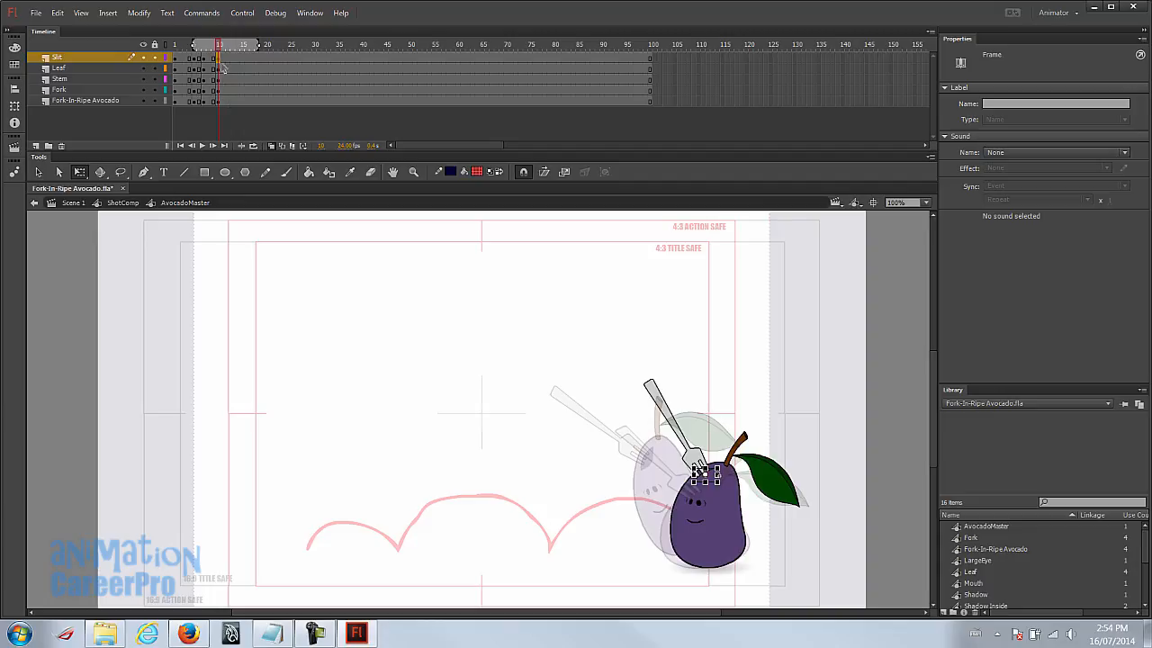
pyautogui.click(220, 101)
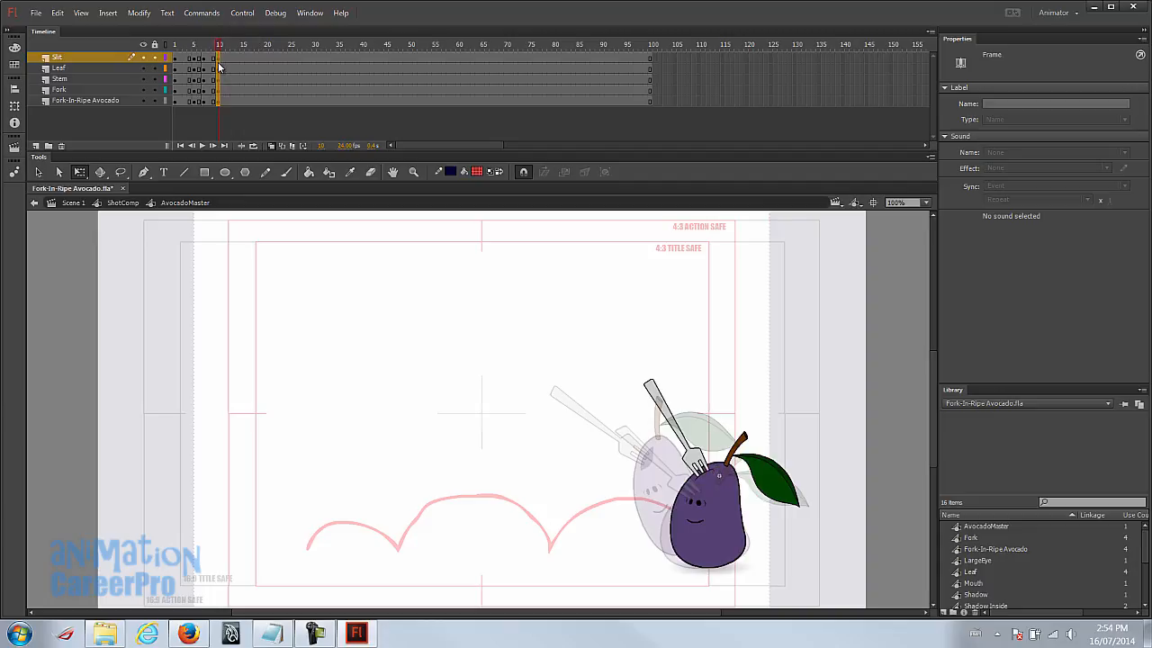
pyautogui.click(219, 60)
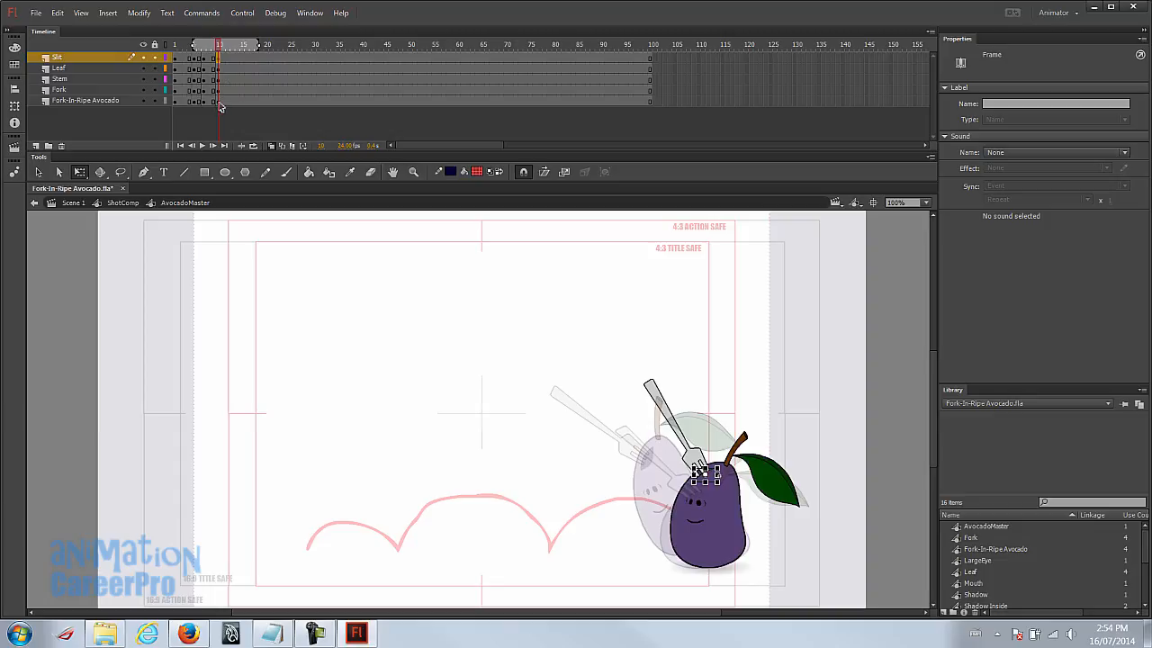
pyautogui.keyDown('shift'); pyautogui.click(220, 103); pyautogui.keyUp('shift')
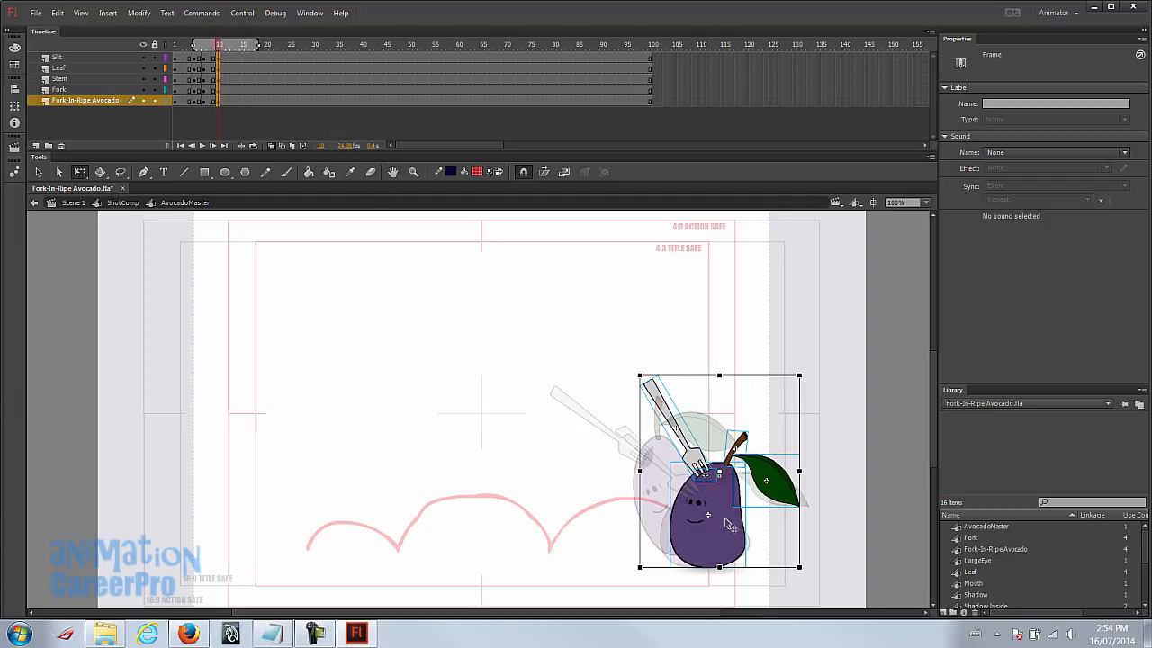
pyautogui.moveTo(729, 531); pyautogui.dragTo(664, 488)
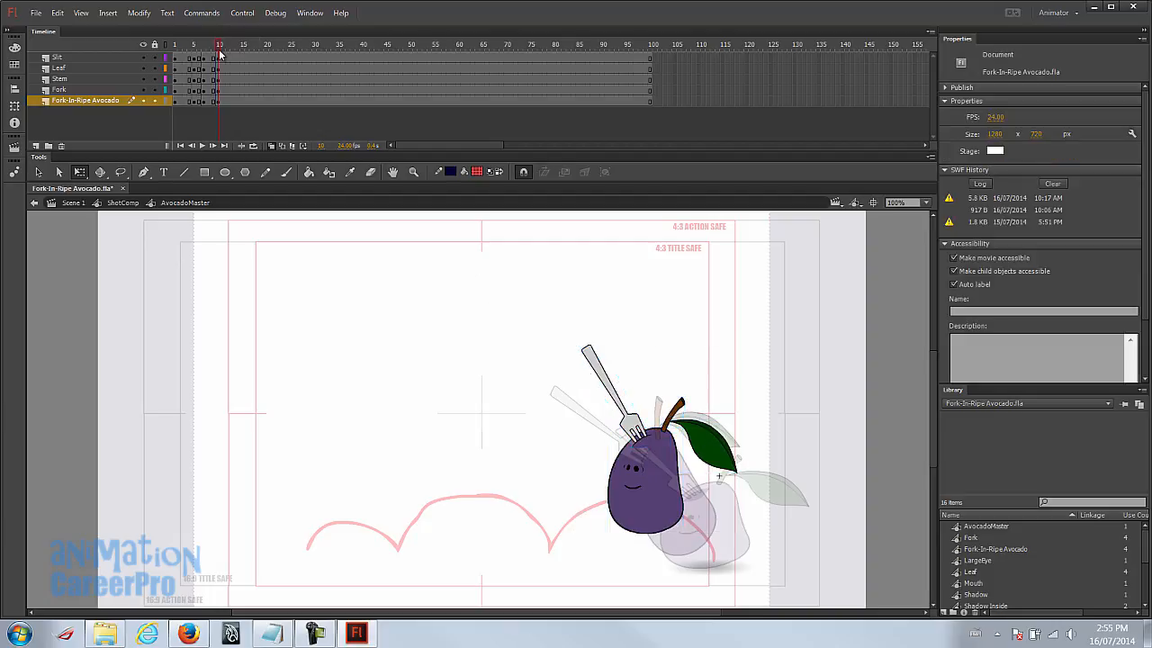
# Step: Insert keyframes on frame 13 across all layers, then move the whole character forward along the arc and tilt its top backward
pyautogui.moveTo(219, 51); pyautogui.dragTo(233, 100)
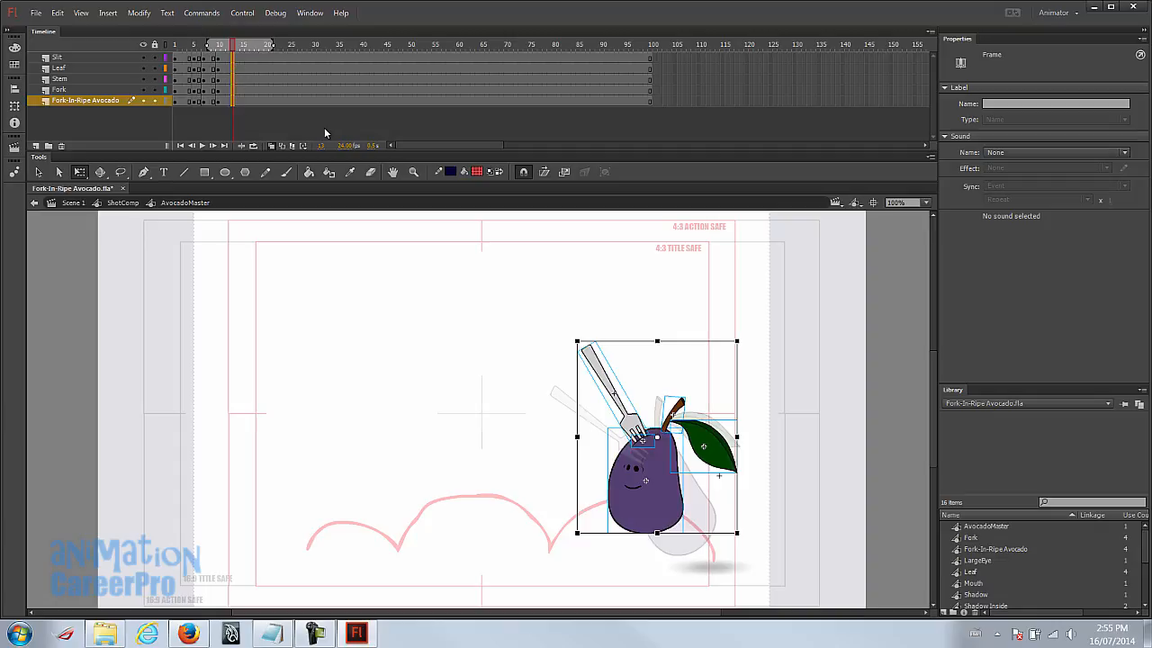
pyautogui.press('F6')
pyautogui.moveTo(655, 483); pyautogui.dragTo(635, 486)
pyautogui.moveTo(714, 340); pyautogui.dragTo(729, 352)
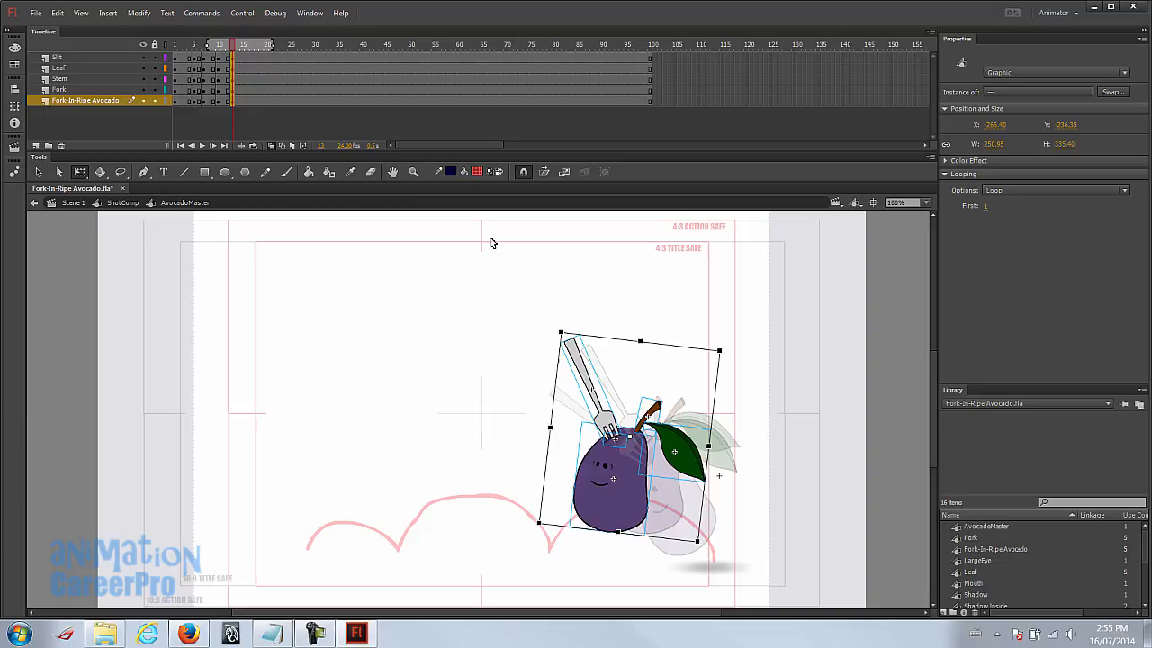
# Step: Rotate the whole character on frame 10 to lean slightly forward, about 293 by 314 px, and compare the pose with frame 13
pyautogui.click(218, 47)
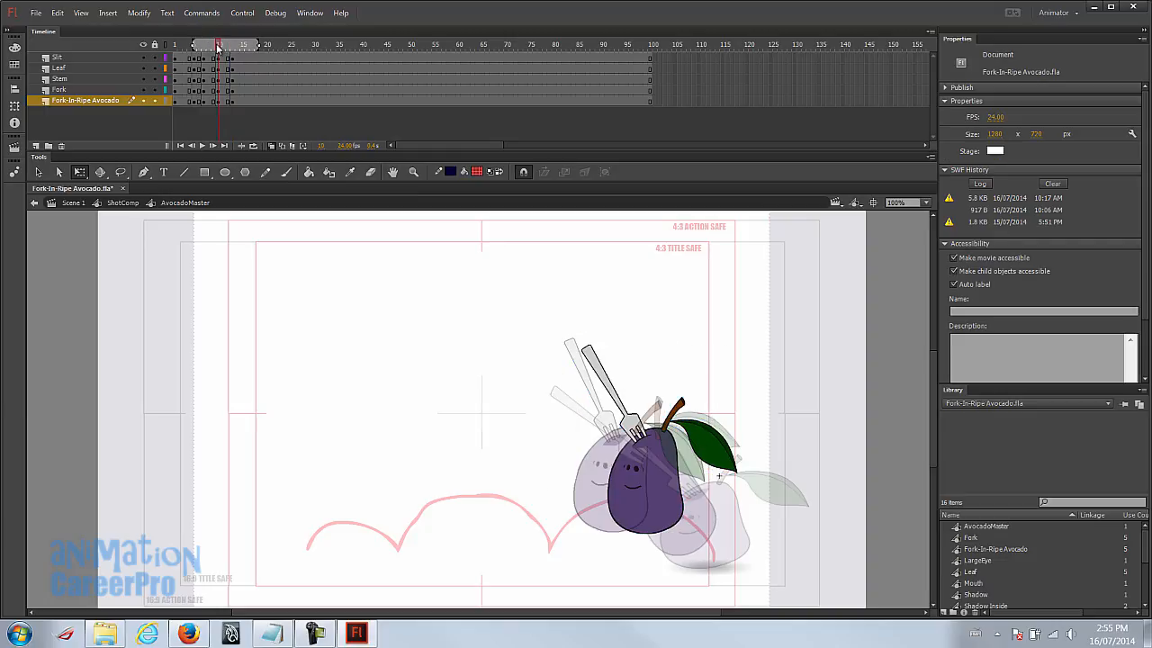
pyautogui.click(218, 100)
pyautogui.moveTo(740, 336); pyautogui.dragTo(727, 337)
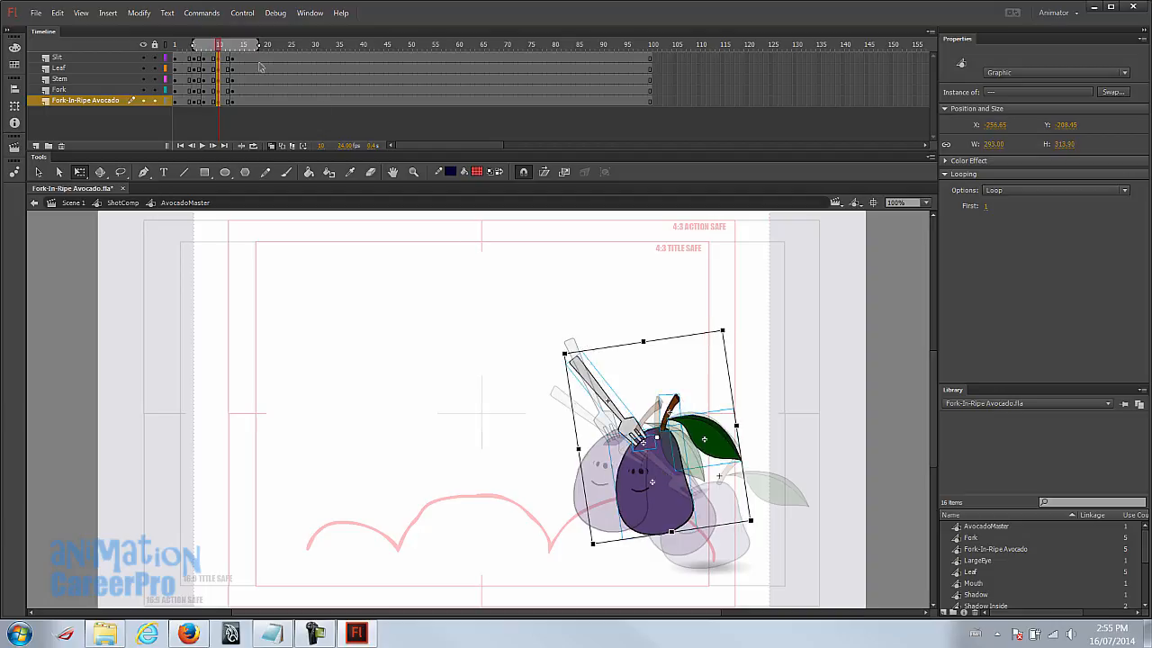
pyautogui.click(232, 45)
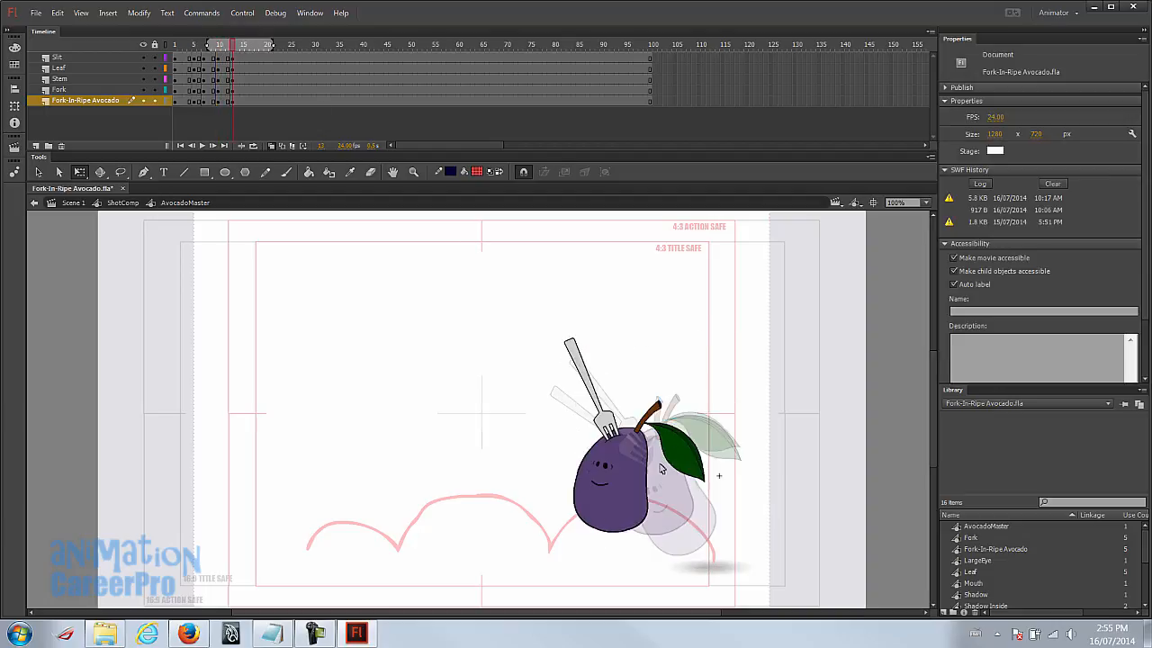
pyautogui.click(219, 45)
pyautogui.click(234, 47)
pyautogui.click(234, 52)
# Step: Insert keyframes on frame 15 across all layers and move the whole character forward and down the end of the first arc
pyautogui.moveTo(234, 47); pyautogui.dragTo(242, 54)
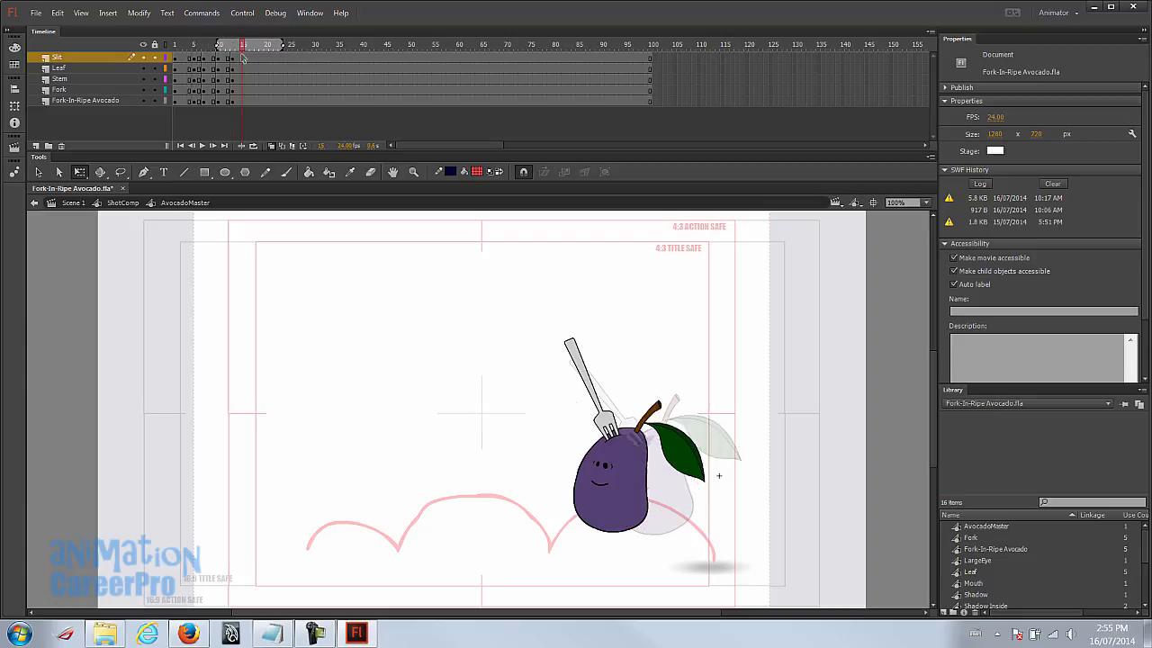
pyautogui.click(246, 60)
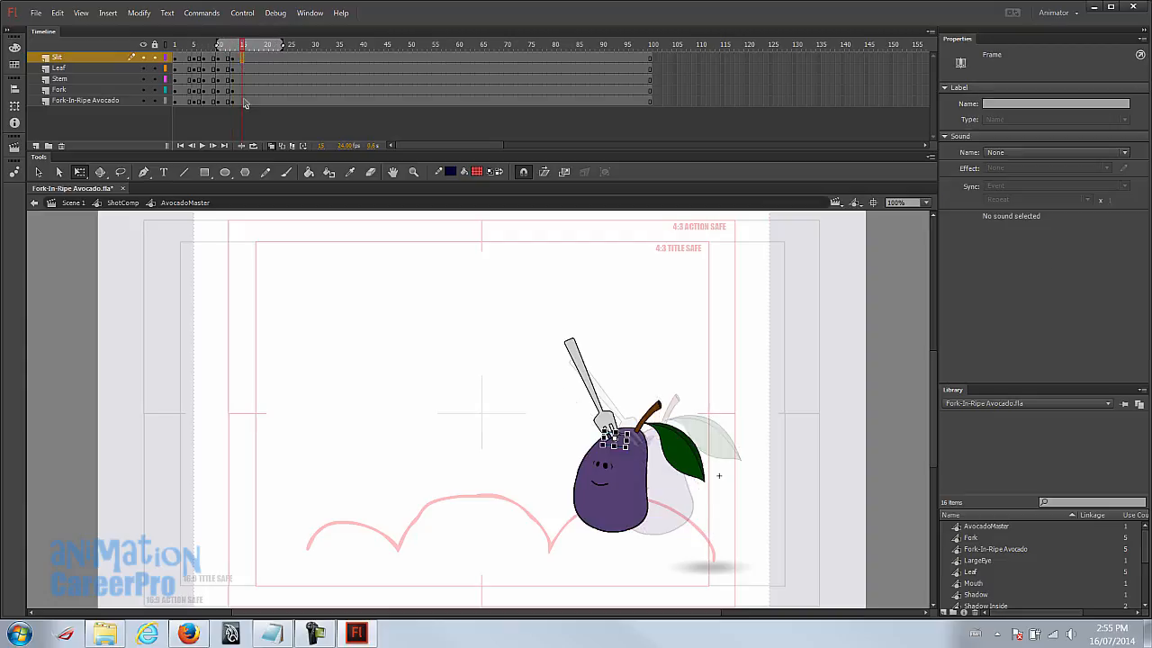
pyautogui.click(245, 105)
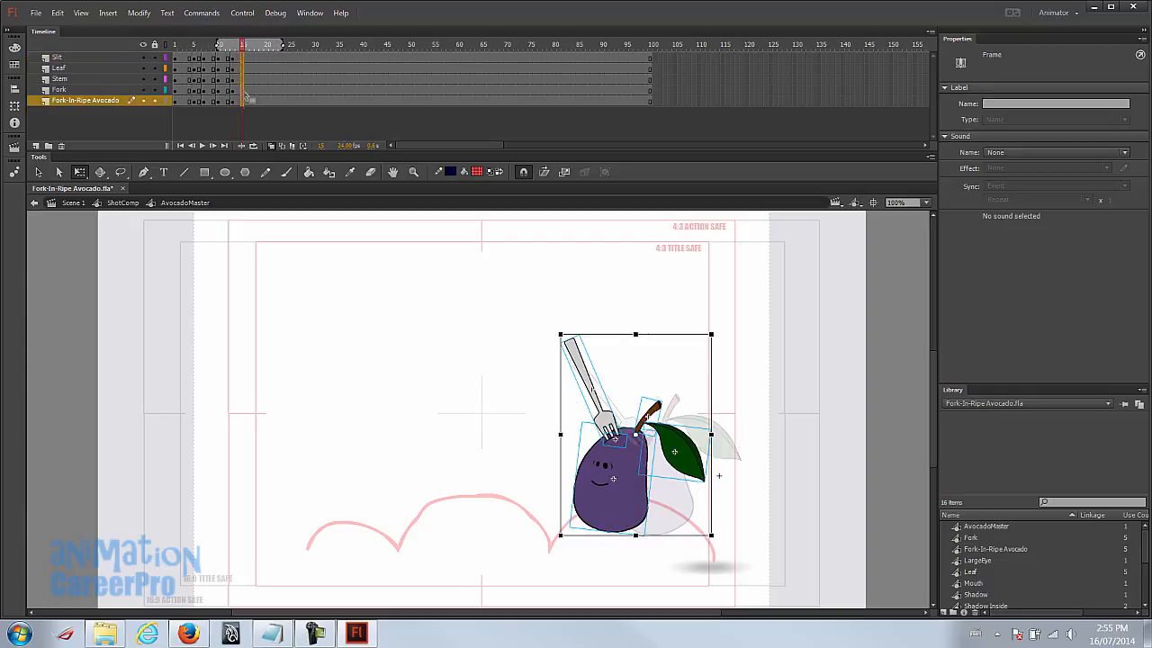
pyautogui.press('F6')
pyautogui.moveTo(637, 499); pyautogui.dragTo(584, 524)
# Step: Set the pivot at the character's base on frame 15, then narrow, stretch and tilt it back to about 237 by 365 px
pyautogui.moveTo(590, 459); pyautogui.dragTo(561, 557)
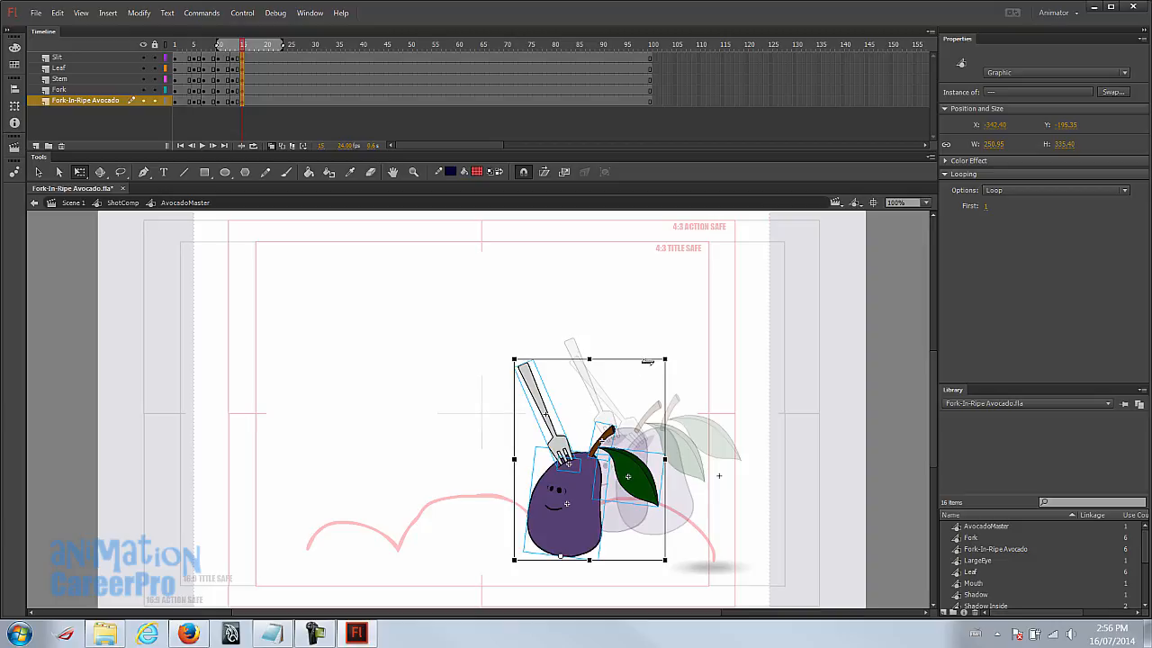
pyautogui.keyDown('alt'); pyautogui.moveTo(517, 459); pyautogui.dragTo(521, 459); pyautogui.keyUp('alt')
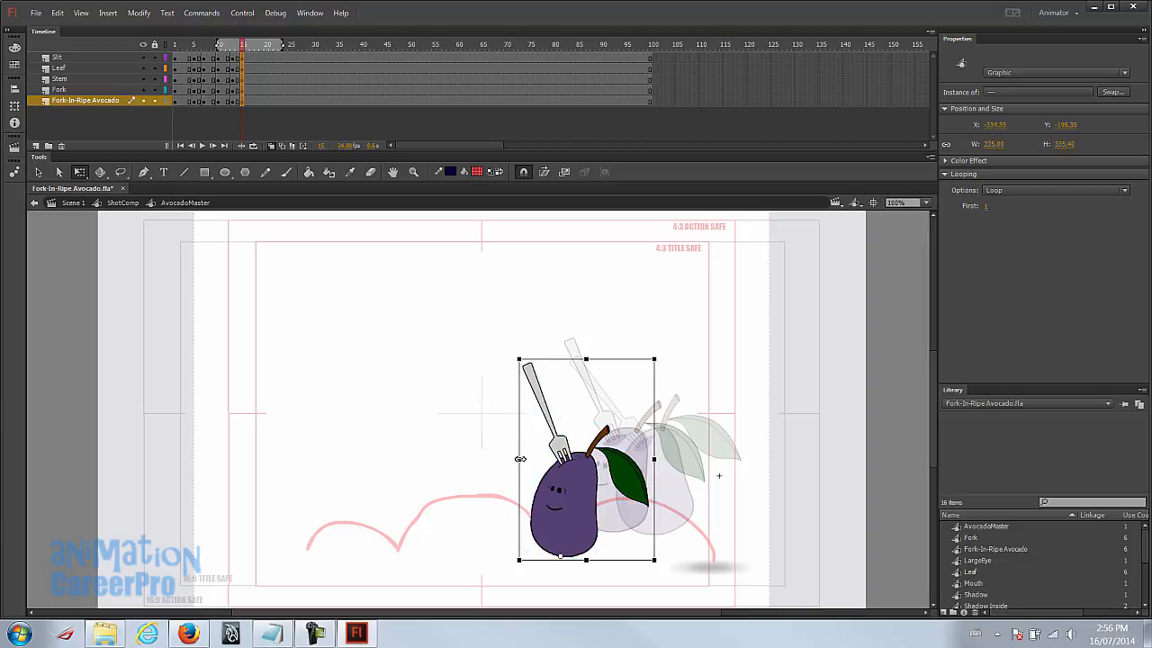
pyautogui.moveTo(587, 358); pyautogui.dragTo(587, 348)
pyautogui.moveTo(658, 348); pyautogui.dragTo(694, 364)
pyautogui.click(244, 46)
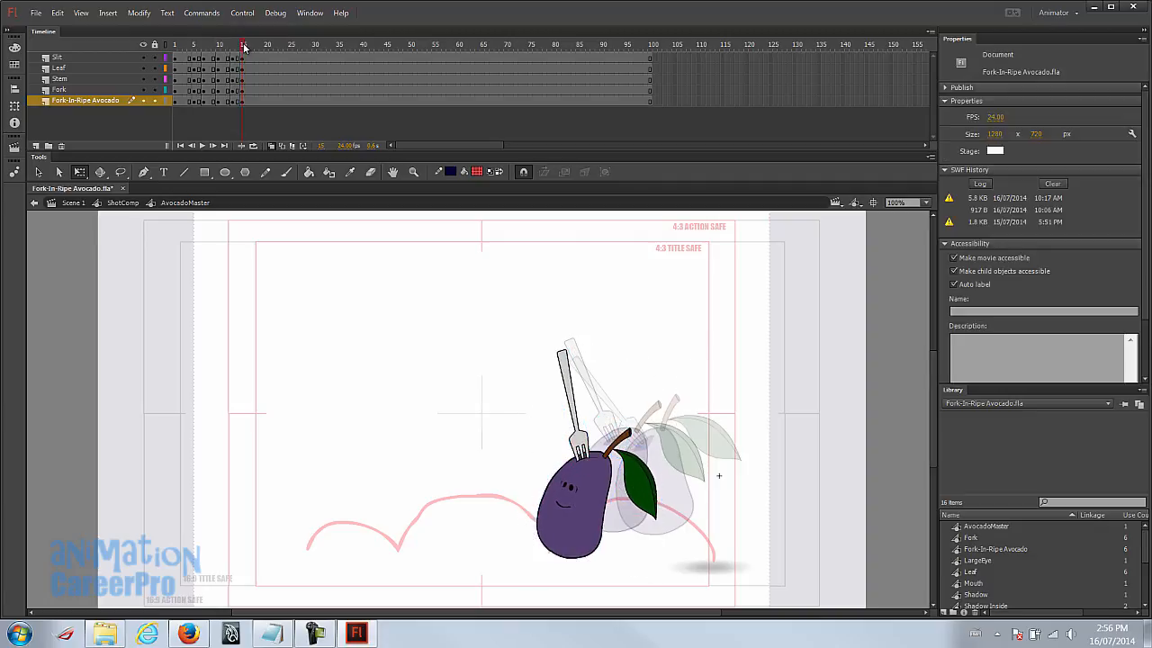
# Step: Insert keyframes on frame 16 across all layers and rotate the whole character forward to an upright landing pose
pyautogui.moveTo(241, 47); pyautogui.dragTo(245, 47)
pyautogui.click(247, 58)
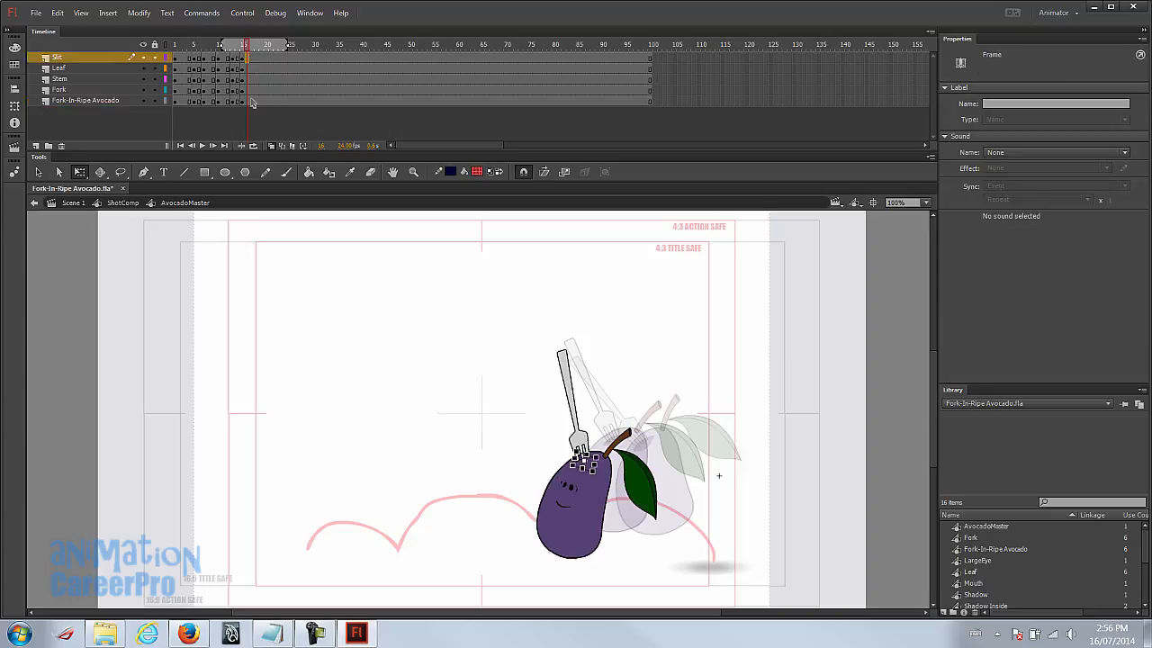
pyautogui.click(245, 101)
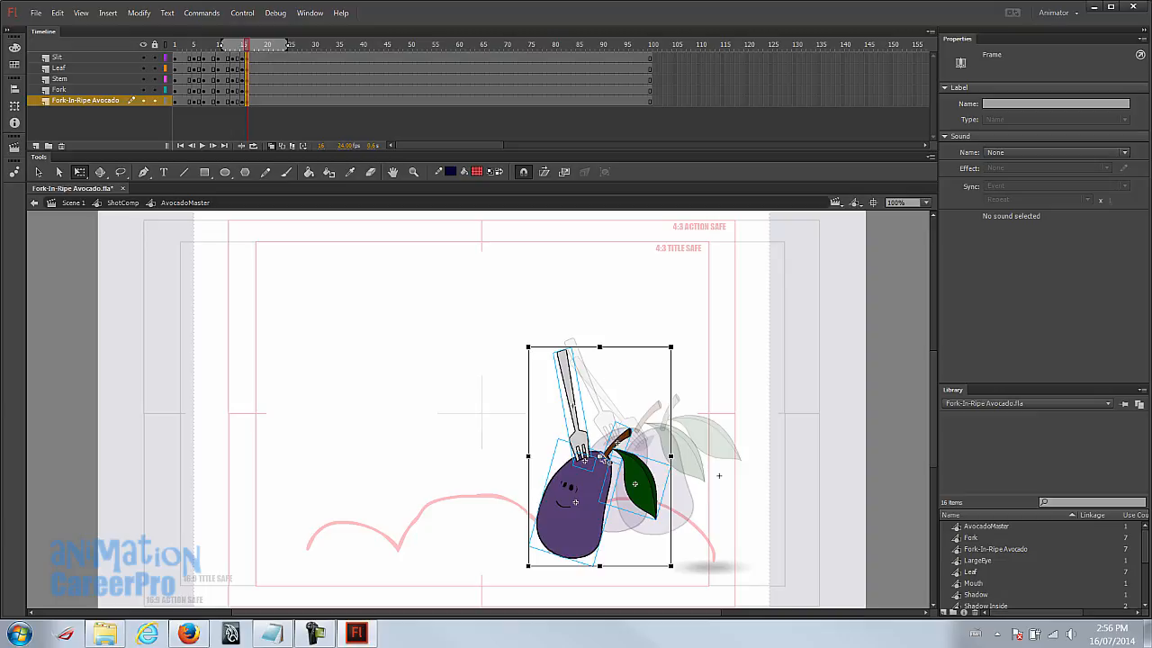
pyautogui.click(605, 460)
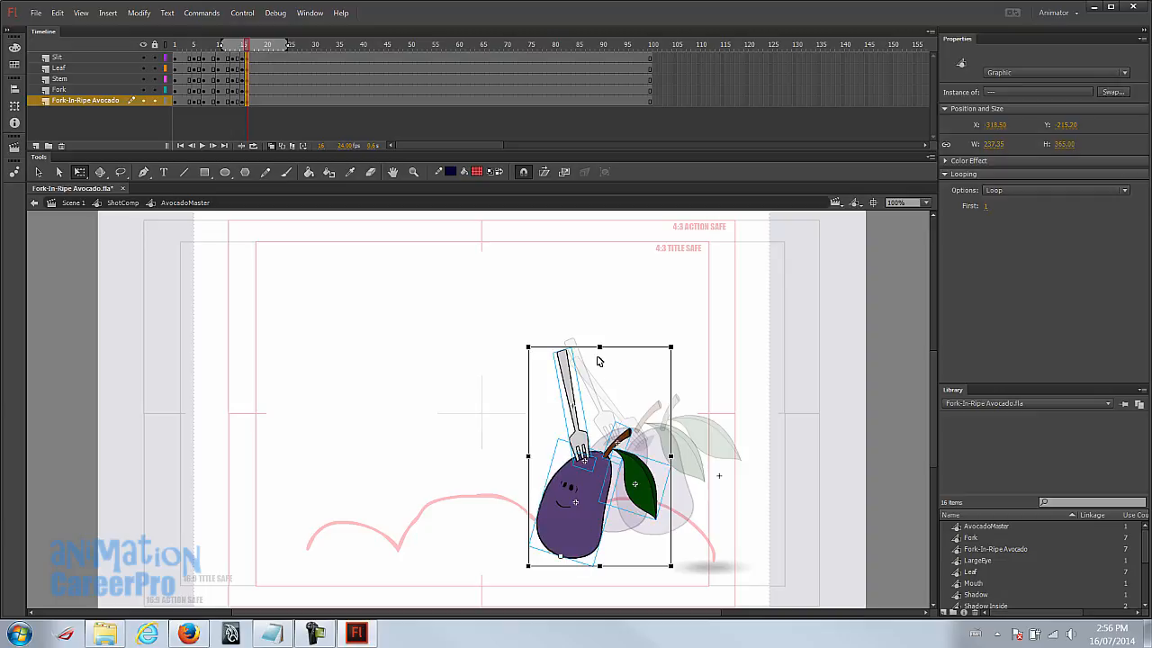
pyautogui.moveTo(681, 350); pyautogui.dragTo(632, 327)
# Step: Squash and widen the whole character on frame 16 from a pivot at its base, to about 312 by 255 px
pyautogui.click(429, 308)
pyautogui.moveTo(429, 310); pyautogui.dragTo(734, 572)
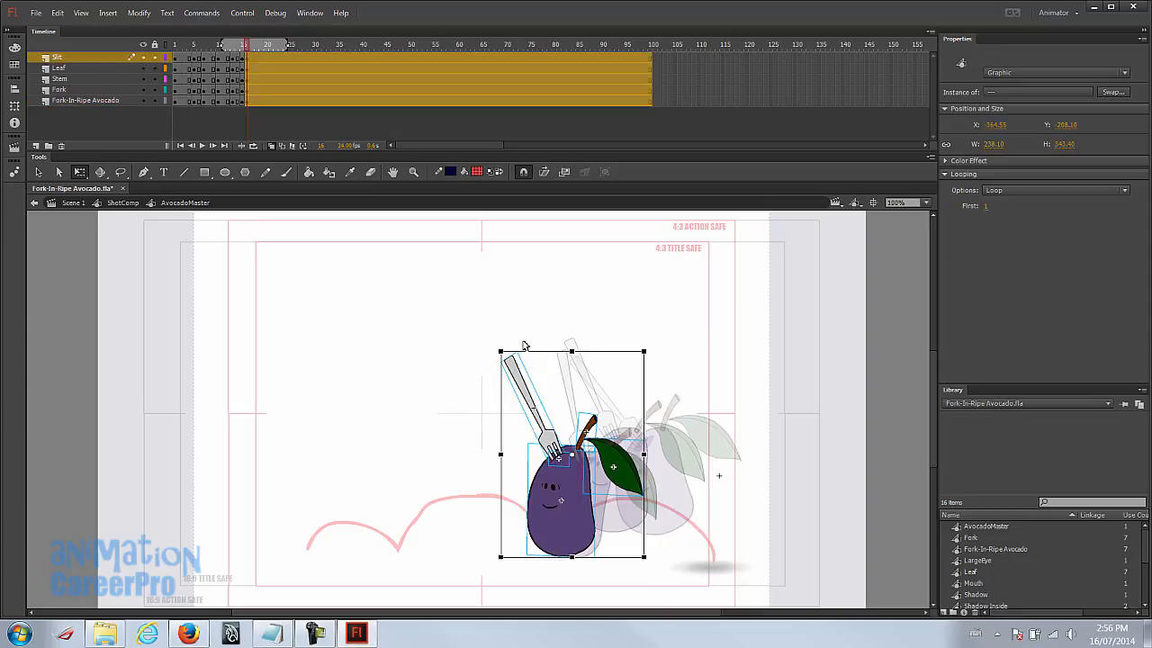
pyautogui.moveTo(572, 455); pyautogui.dragTo(560, 556)
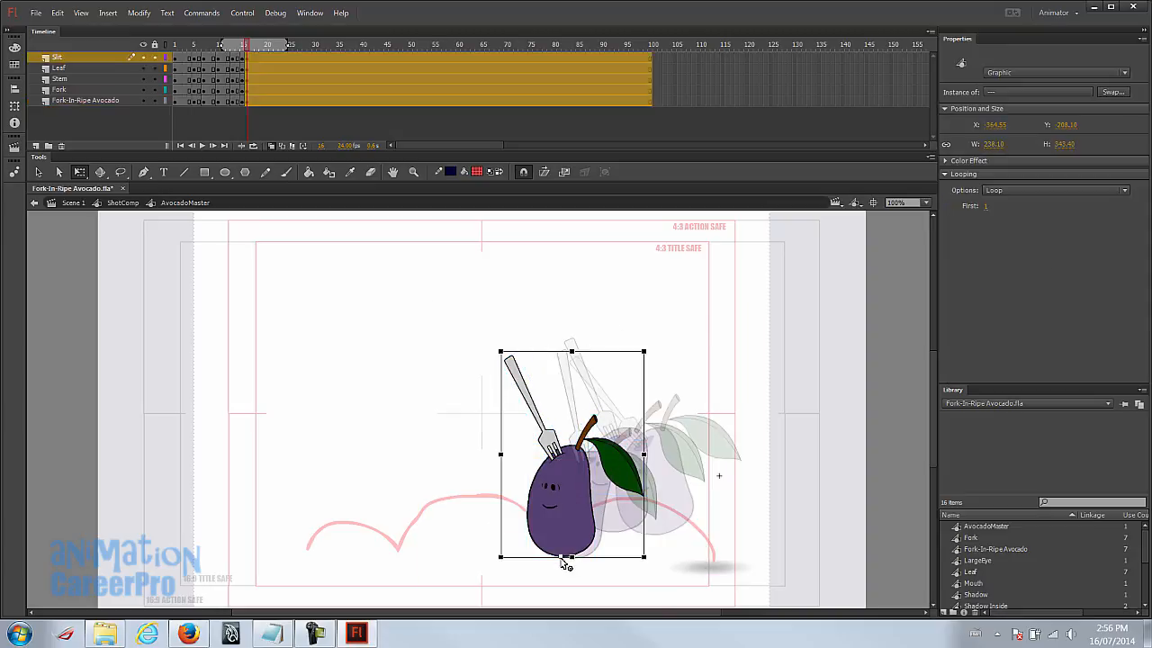
pyautogui.moveTo(573, 353); pyautogui.dragTo(572, 394)
pyautogui.moveTo(500, 474); pyautogui.dragTo(482, 475)
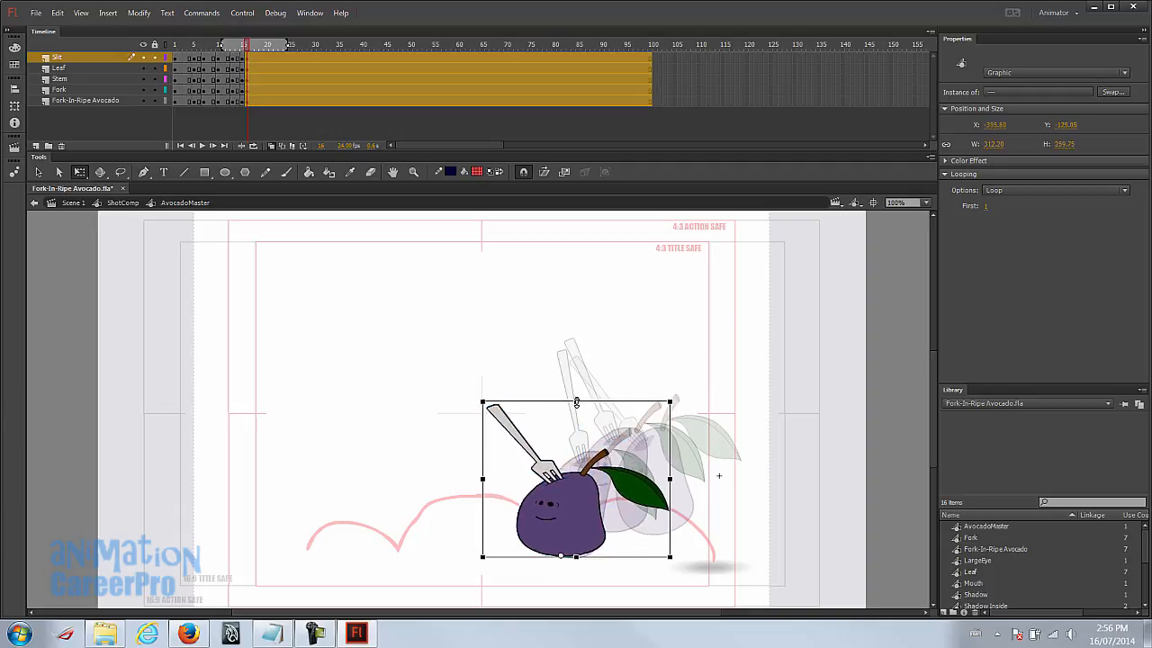
# Step: Turn off onion skinning and play the animation from frame 1 to check the hop's timing
pyautogui.click(271, 146)
pyautogui.click(176, 50)
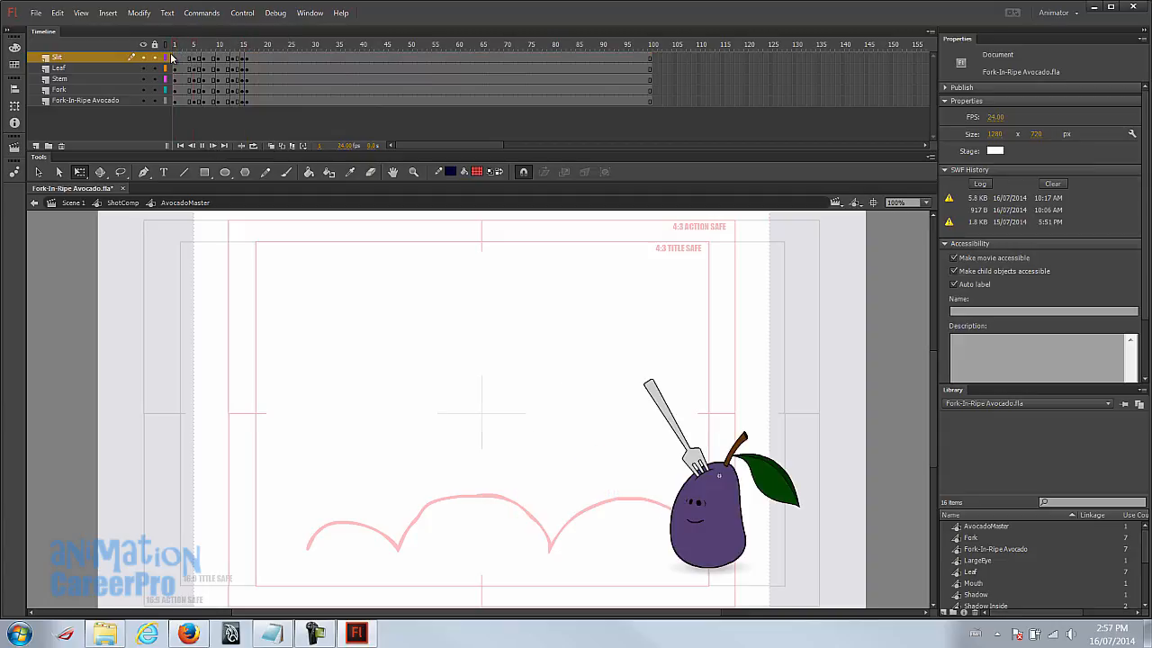
pyautogui.press('Return')
pyautogui.click(178, 43)
pyautogui.press('Return')
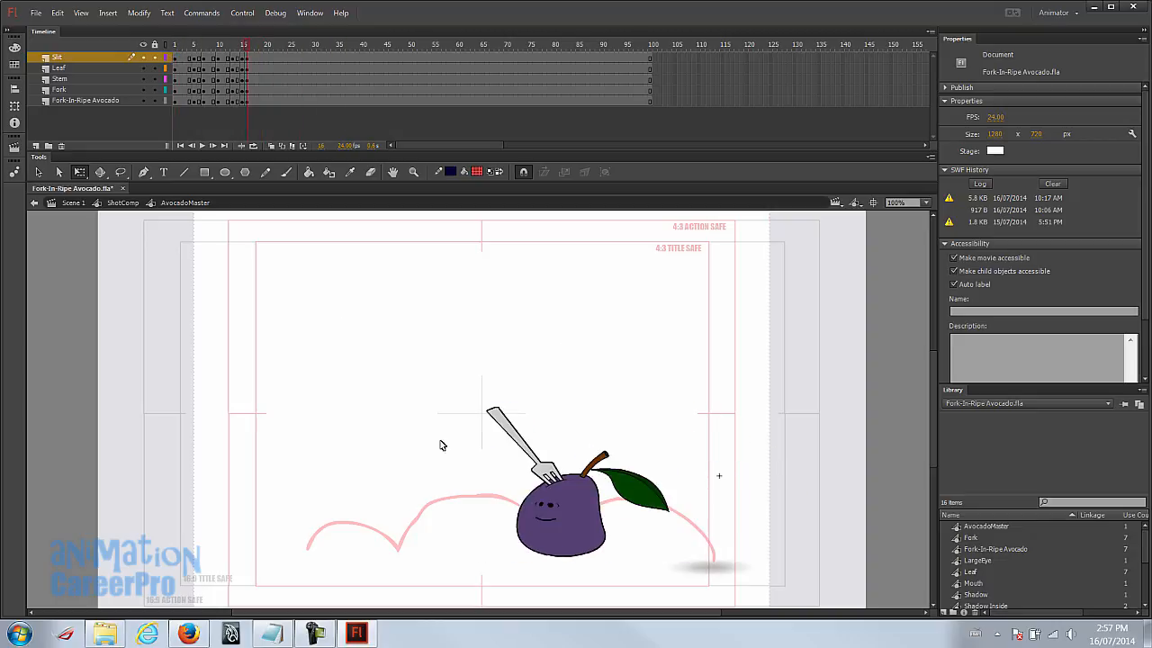
# Step: Lower the squashed character on frame 16 to the ground level of the path and insert keyframes on frame 17 across all layers
pyautogui.moveTo(436, 406); pyautogui.dragTo(698, 574)
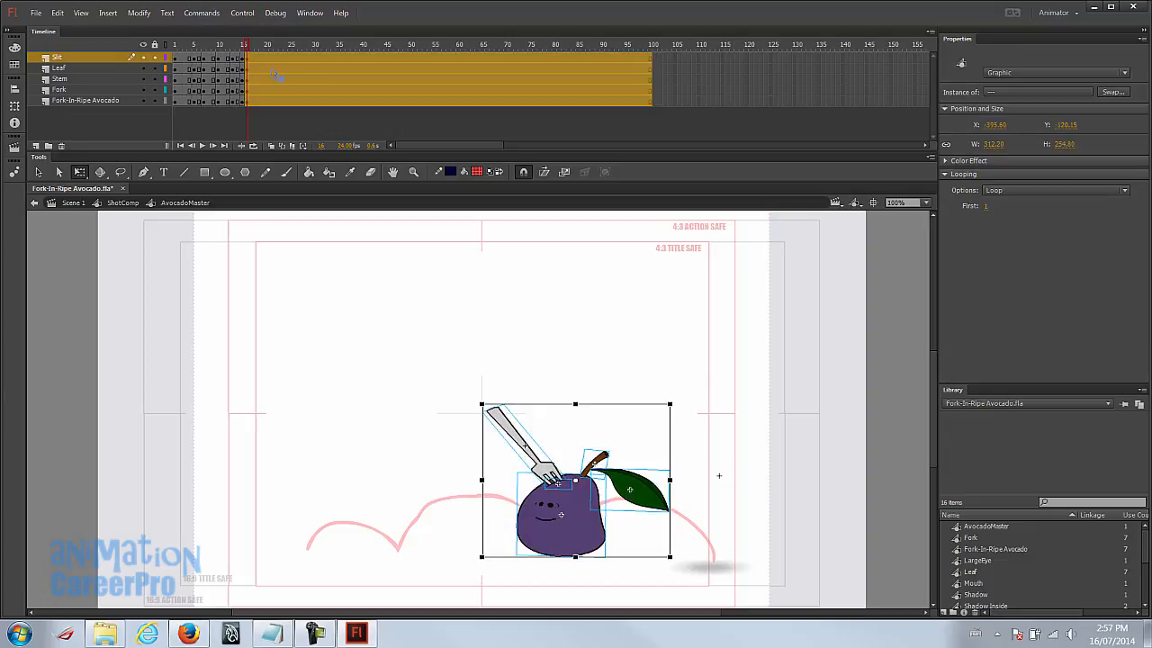
pyautogui.moveTo(598, 486); pyautogui.dragTo(597, 494)
pyautogui.click(209, 56)
pyautogui.moveTo(209, 57); pyautogui.dragTo(258, 105)
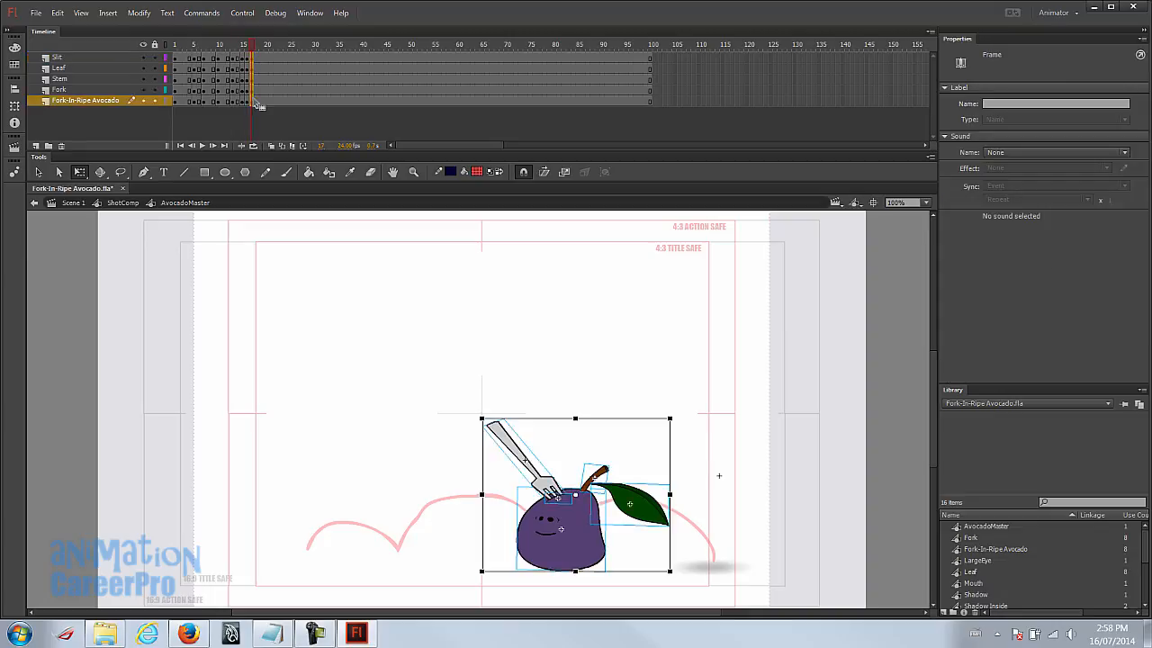
pyautogui.click(529, 378)
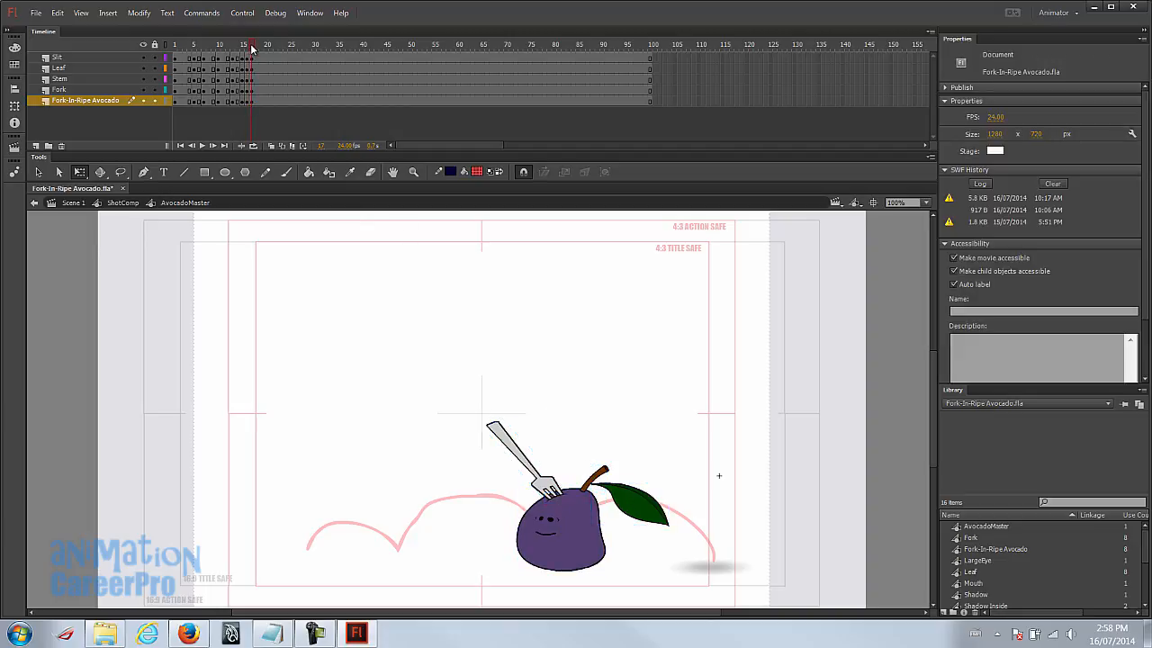
# Step: Create classic tweens across all layers between the keyframes on frames 1 and 5
pyautogui.moveTo(252, 49); pyautogui.dragTo(184, 46)
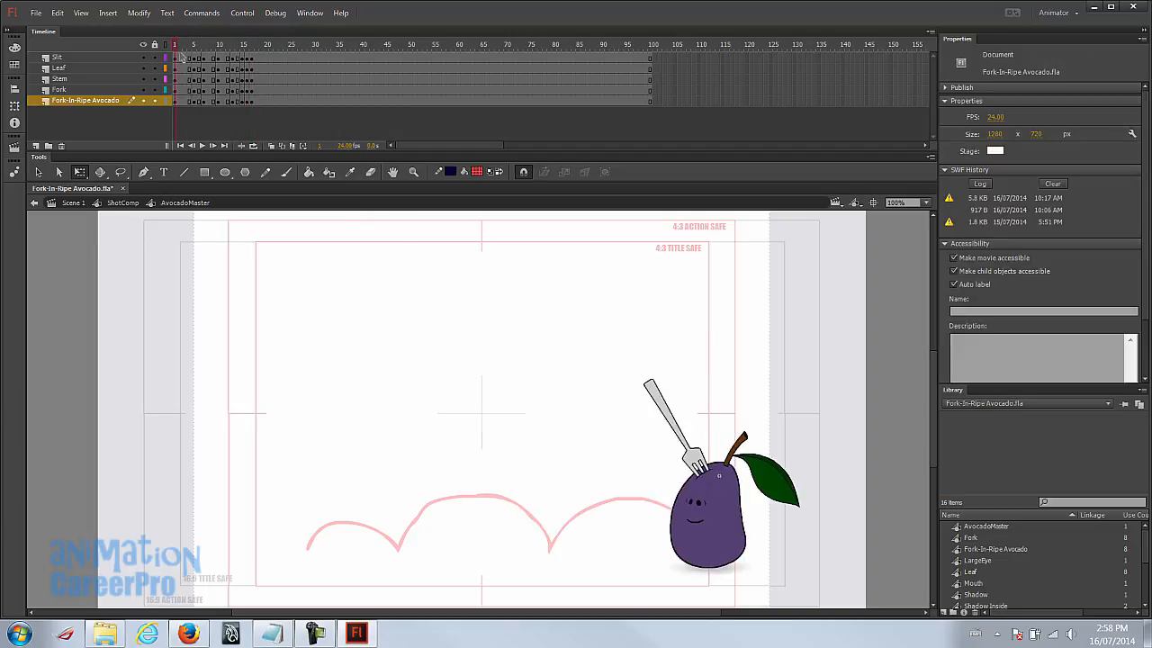
pyautogui.click(182, 58)
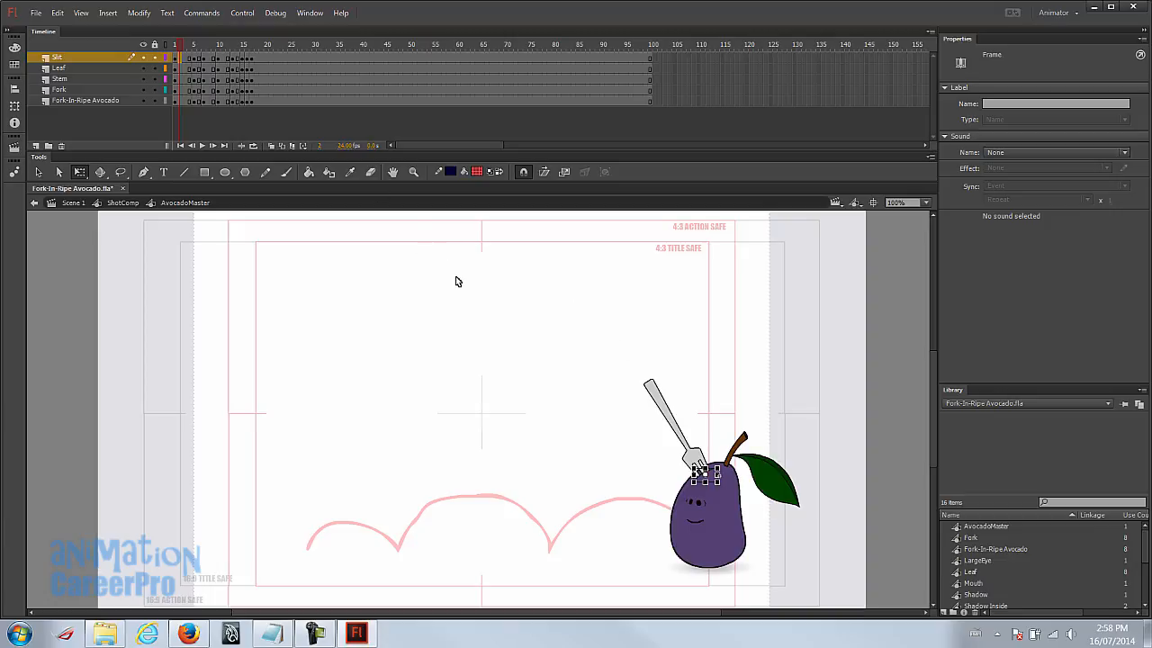
pyautogui.press('v')
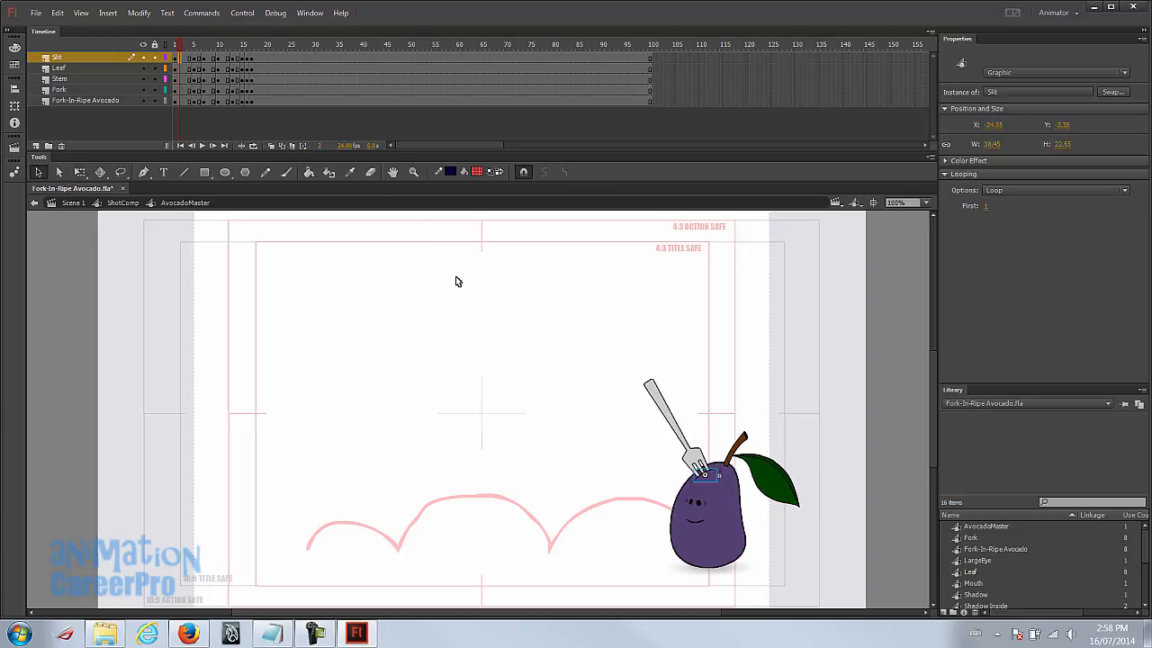
pyautogui.click(188, 67)
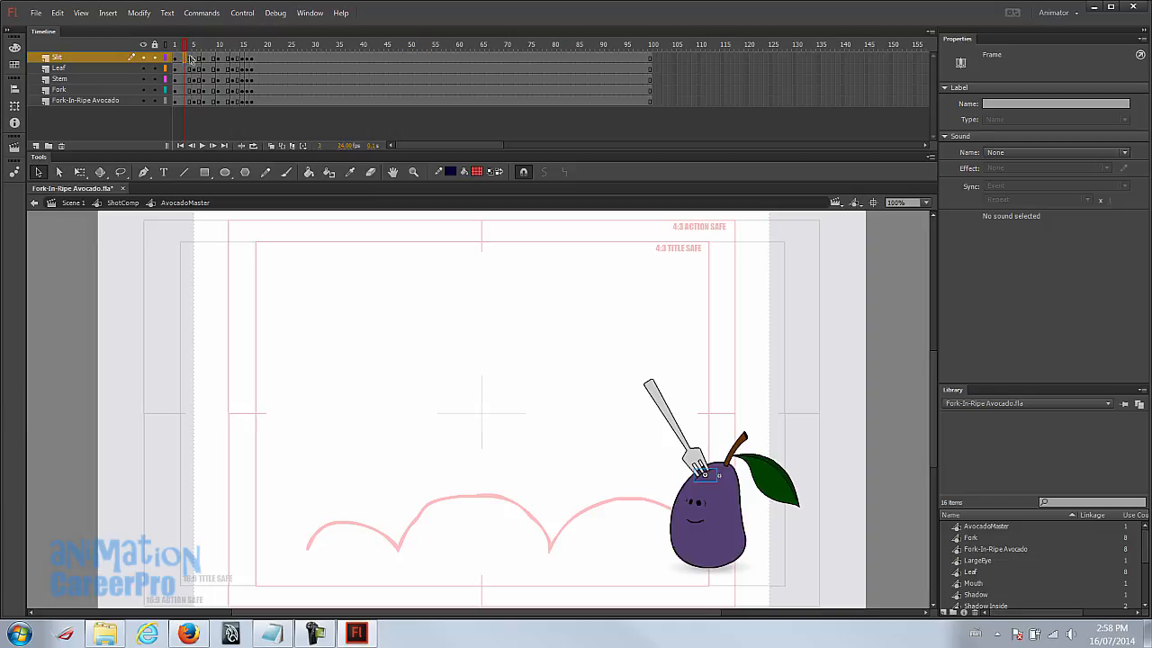
pyautogui.click(180, 46)
pyautogui.click(185, 59)
pyautogui.click(188, 104)
pyautogui.rightClick(188, 103)
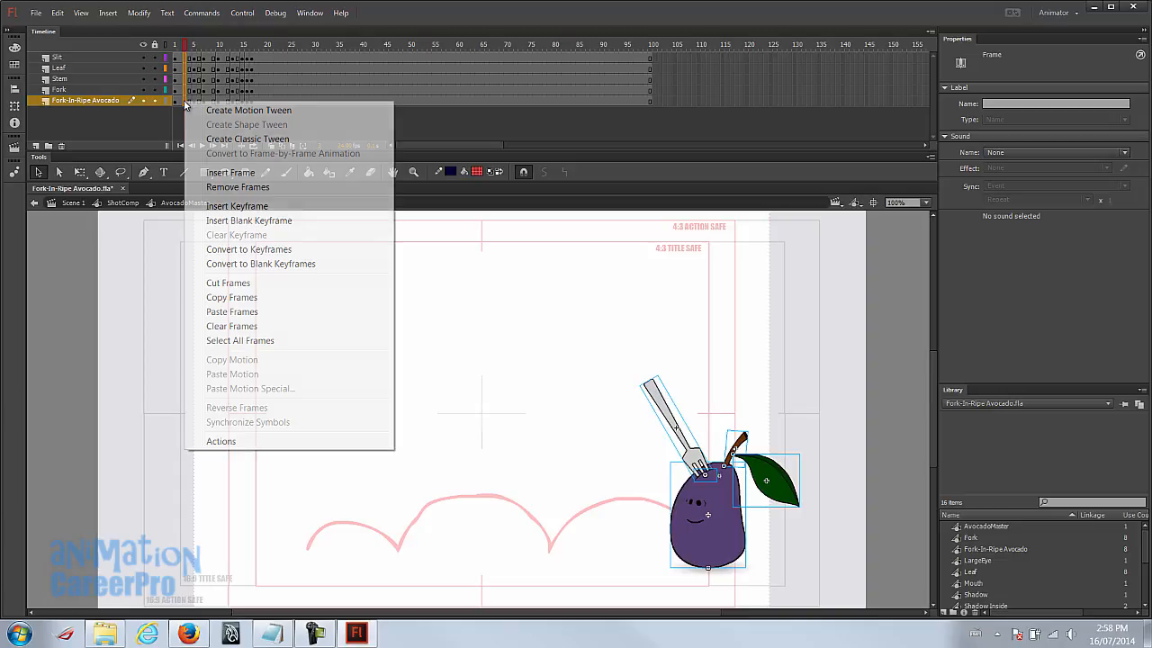
pyautogui.click(240, 139)
# Step: Create classic tweens across all layers between frames 5 and 7 and between frames 7 and 10
pyautogui.moveTo(200, 60); pyautogui.dragTo(204, 108)
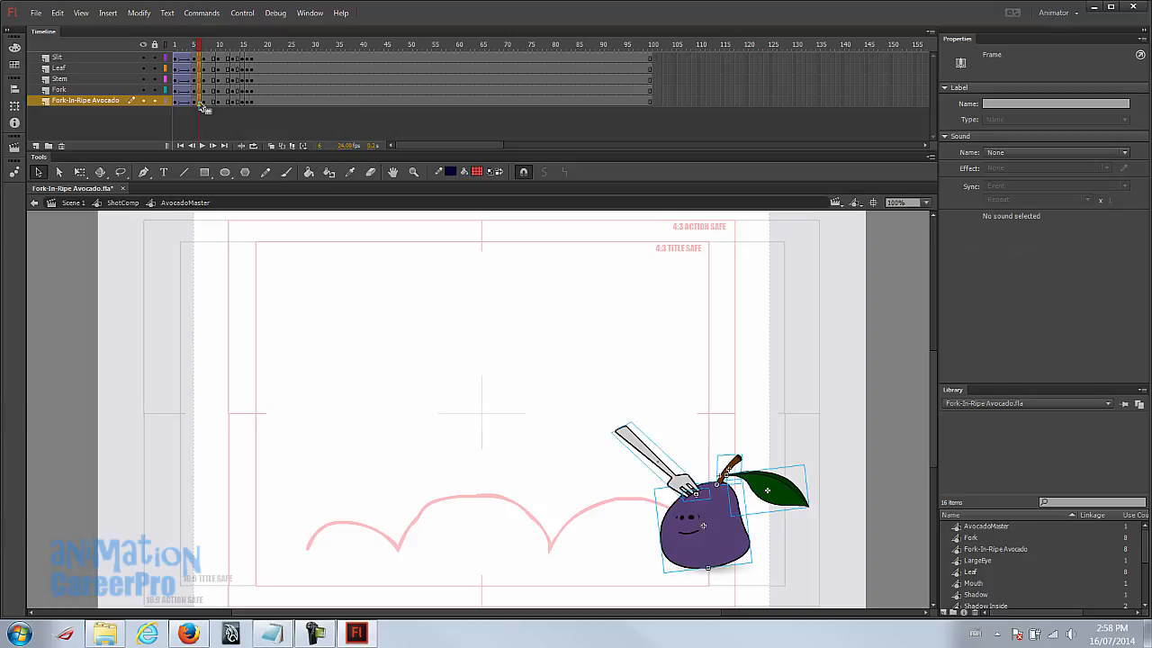
pyautogui.rightClick(198, 104)
pyautogui.click(240, 140)
pyautogui.moveTo(215, 59); pyautogui.dragTo(214, 103)
pyautogui.rightClick(214, 104)
pyautogui.click(259, 140)
# Step: Create classic tweens across all layers between frames 10 and 13 and between frames 13 and 15
pyautogui.moveTo(228, 57); pyautogui.dragTo(230, 100)
pyautogui.rightClick(231, 100)
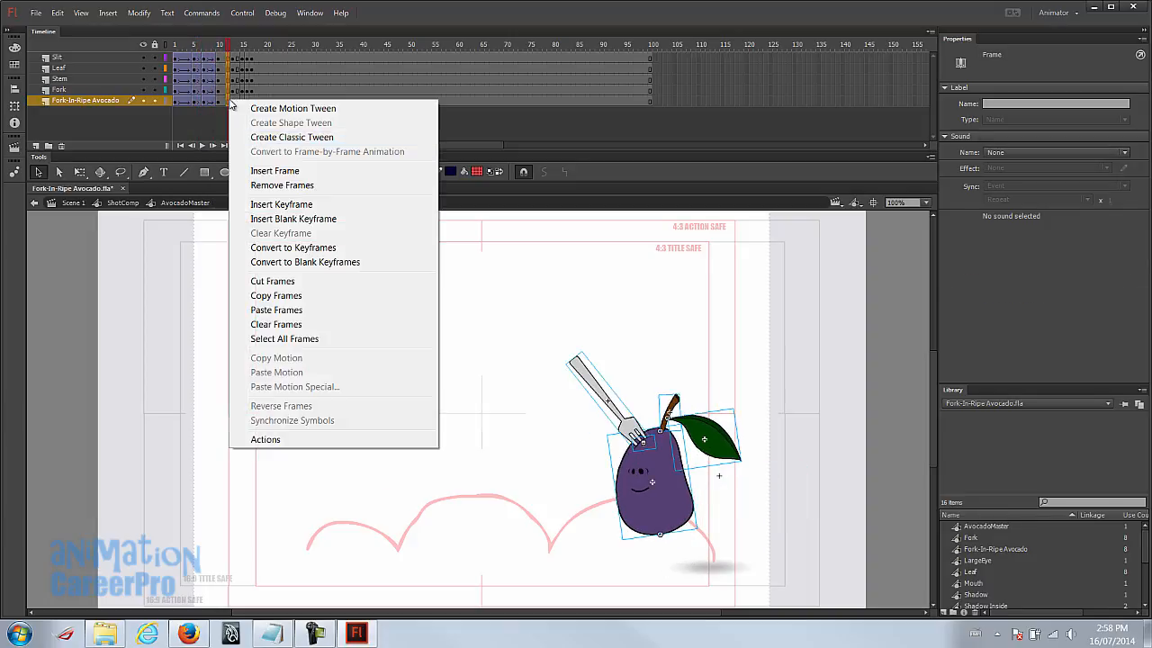
pyautogui.click(261, 139)
pyautogui.moveTo(238, 60); pyautogui.dragTo(237, 101)
pyautogui.rightClick(237, 100)
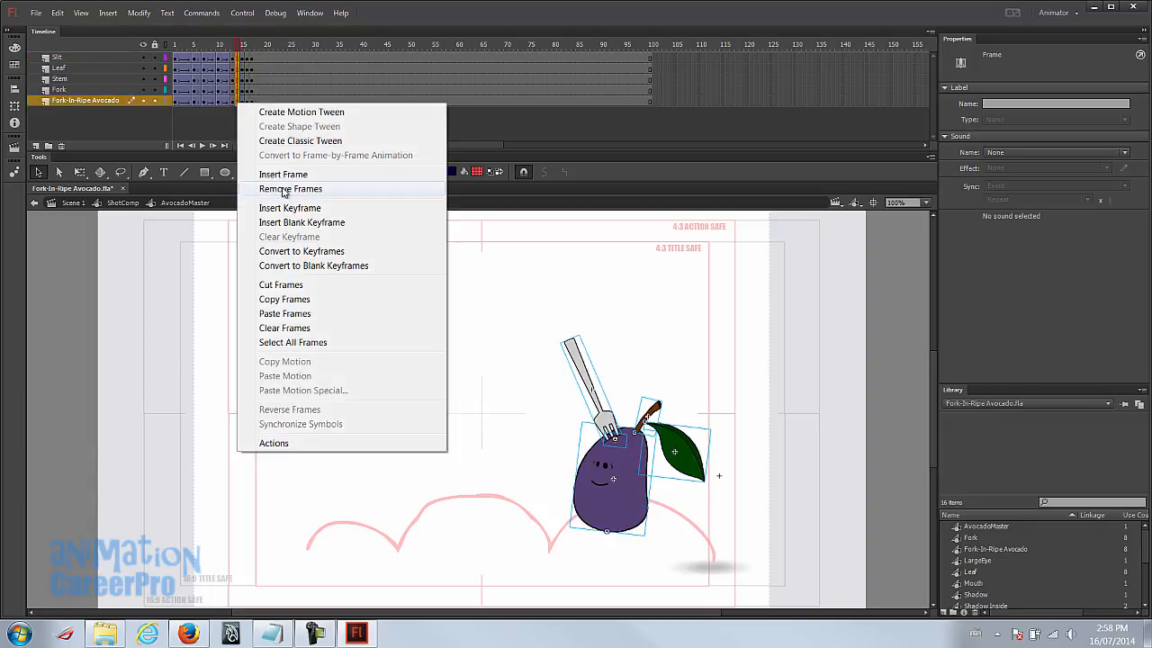
pyautogui.click(299, 141)
# Step: Play the tweened hop from frame 1 and scrub from frame 5 to frame 7 to examine the take-off
pyautogui.click(177, 45)
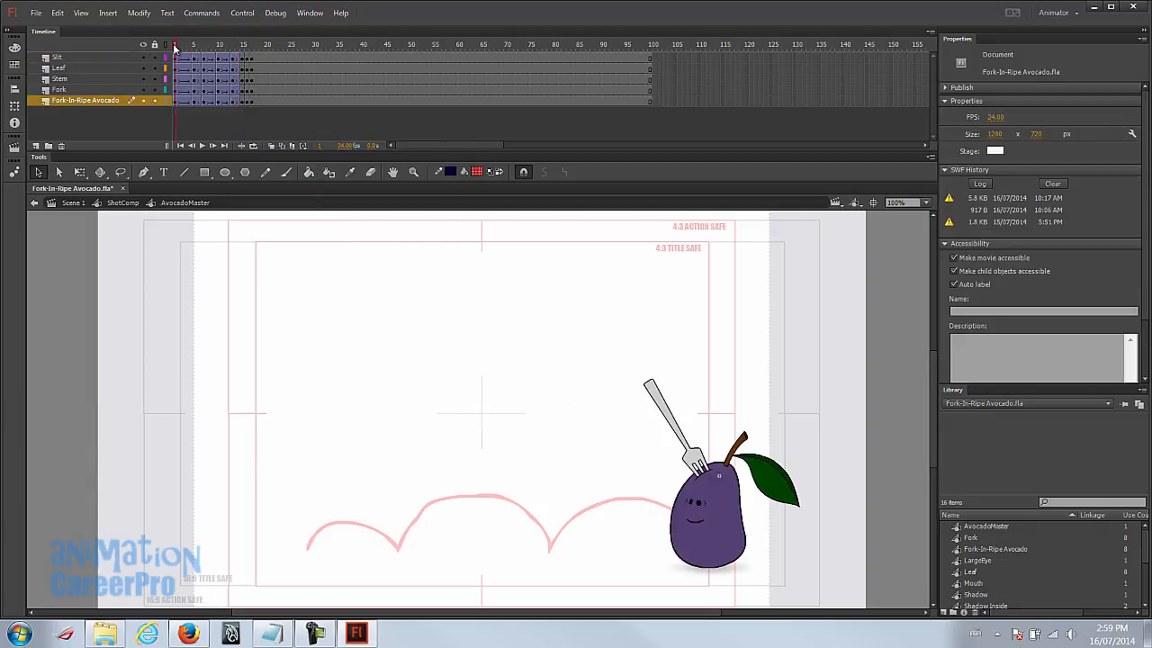
pyautogui.press('Return')
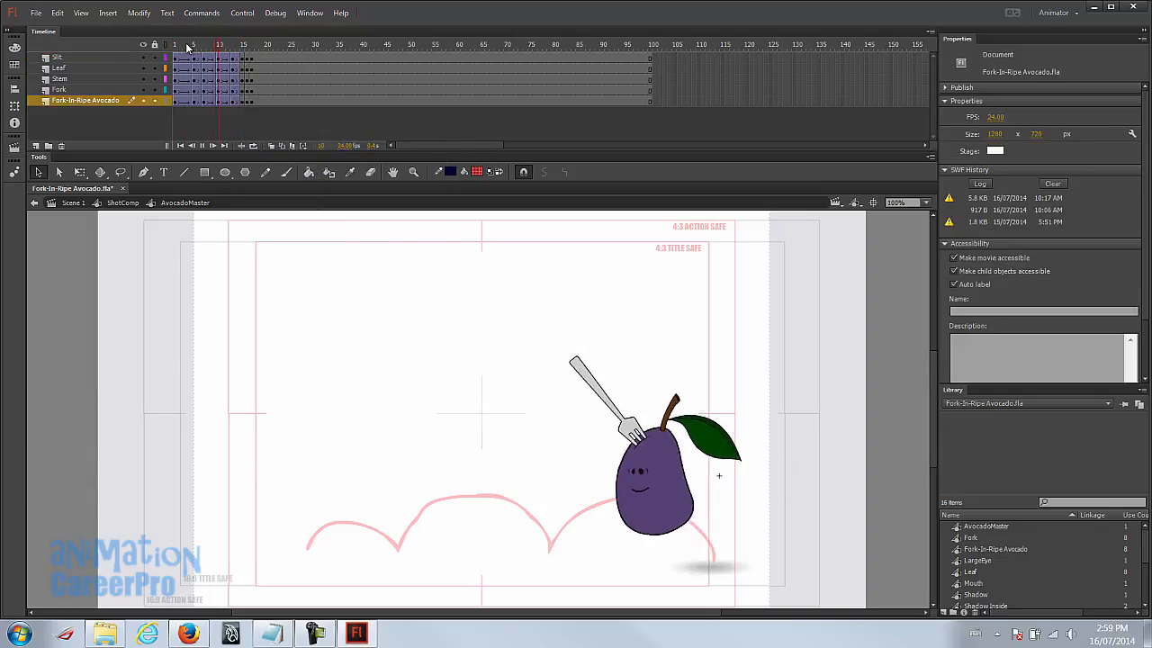
pyautogui.click(177, 45)
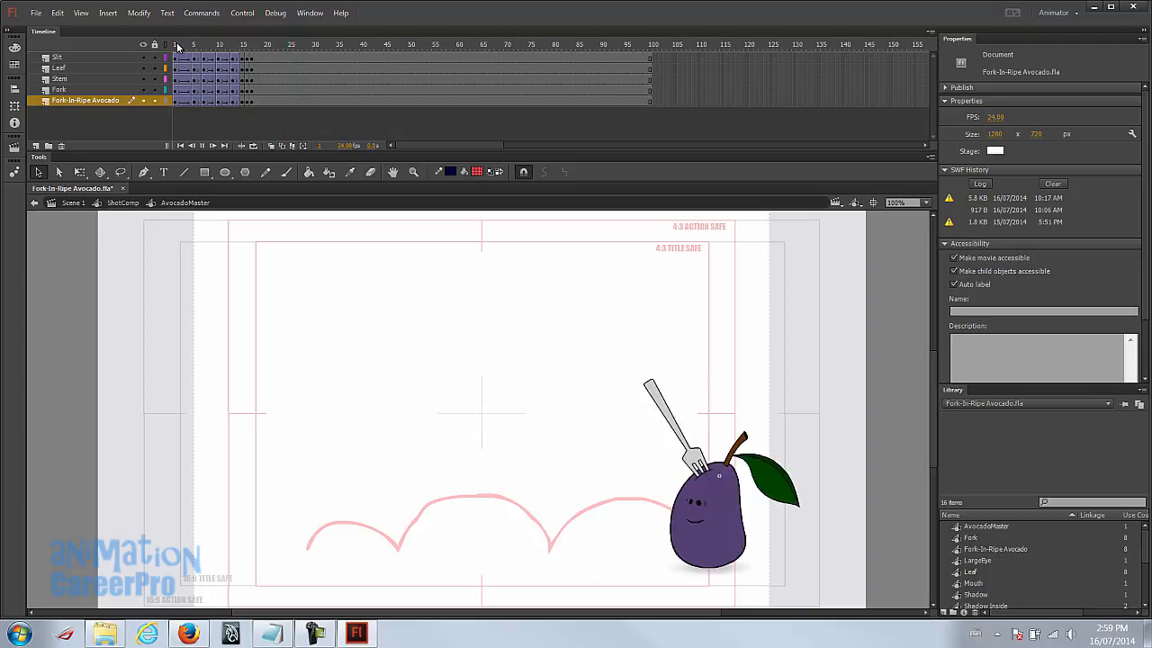
pyautogui.click(193, 50)
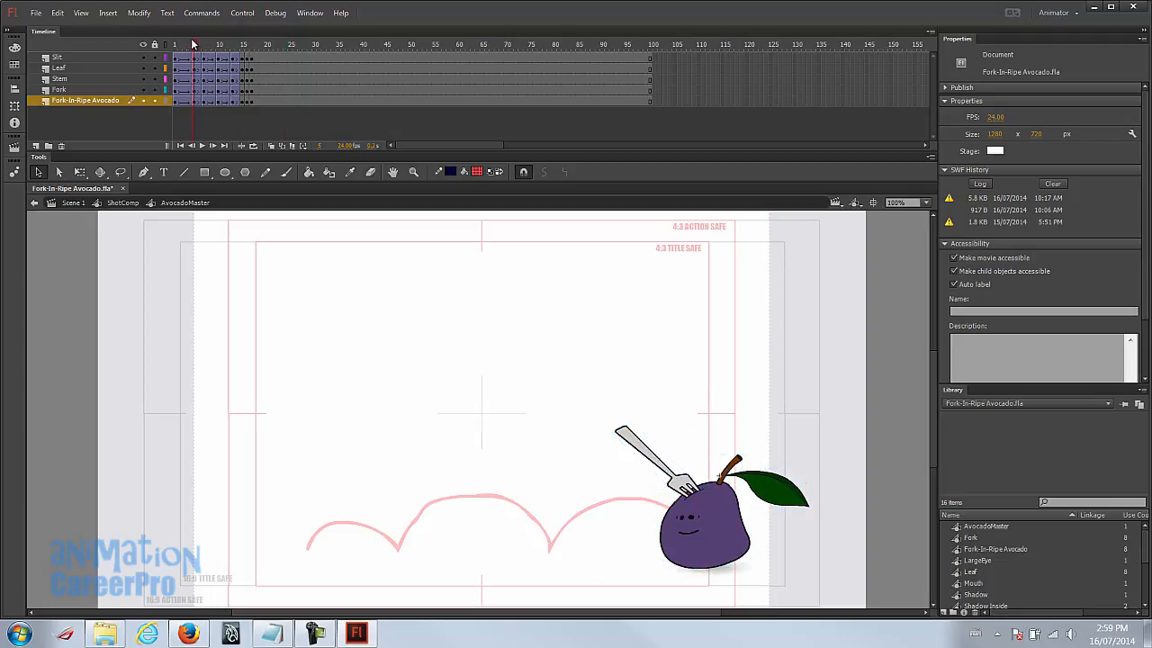
pyautogui.moveTo(195, 45)
pyautogui.mouseDown()
pyautogui.moveTo(177, 57)
pyautogui.moveTo(201, 47)
pyautogui.moveTo(207, 60)
pyautogui.mouseUp()
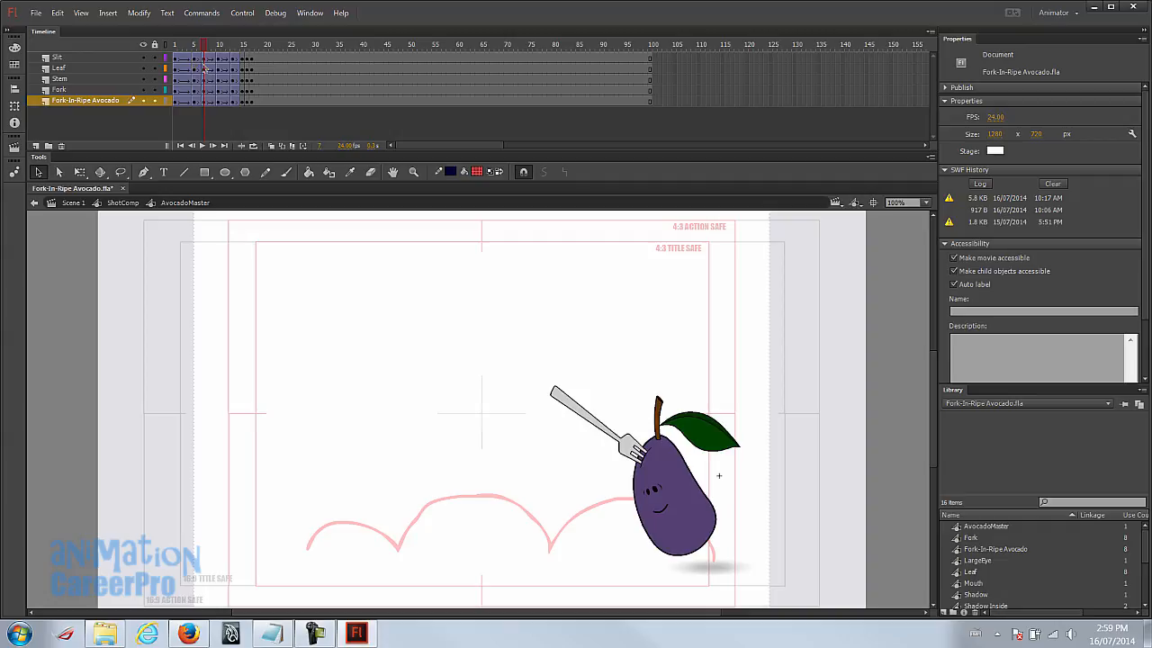
# Step: Shift the keyframes on frames 7 to 17 of all layers one frame earlier, starting the stretch pose on frame 6
pyautogui.click(206, 59)
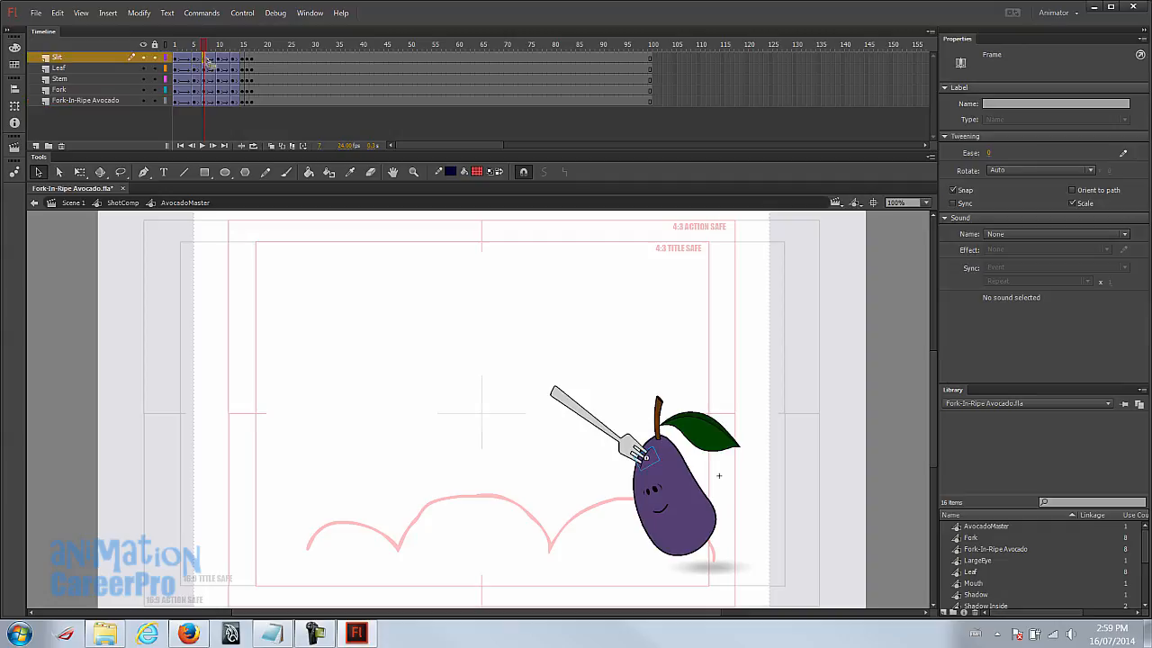
pyautogui.keyDown('shift'); pyautogui.click(252, 102); pyautogui.keyUp('shift')
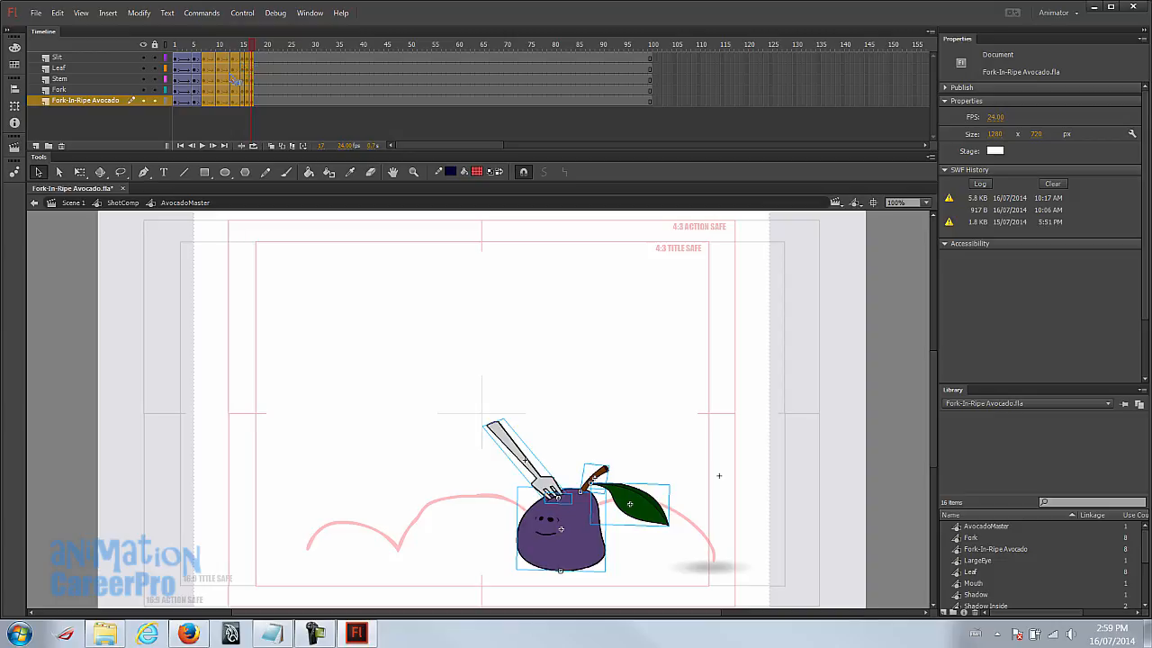
pyautogui.moveTo(231, 76); pyautogui.dragTo(225, 72)
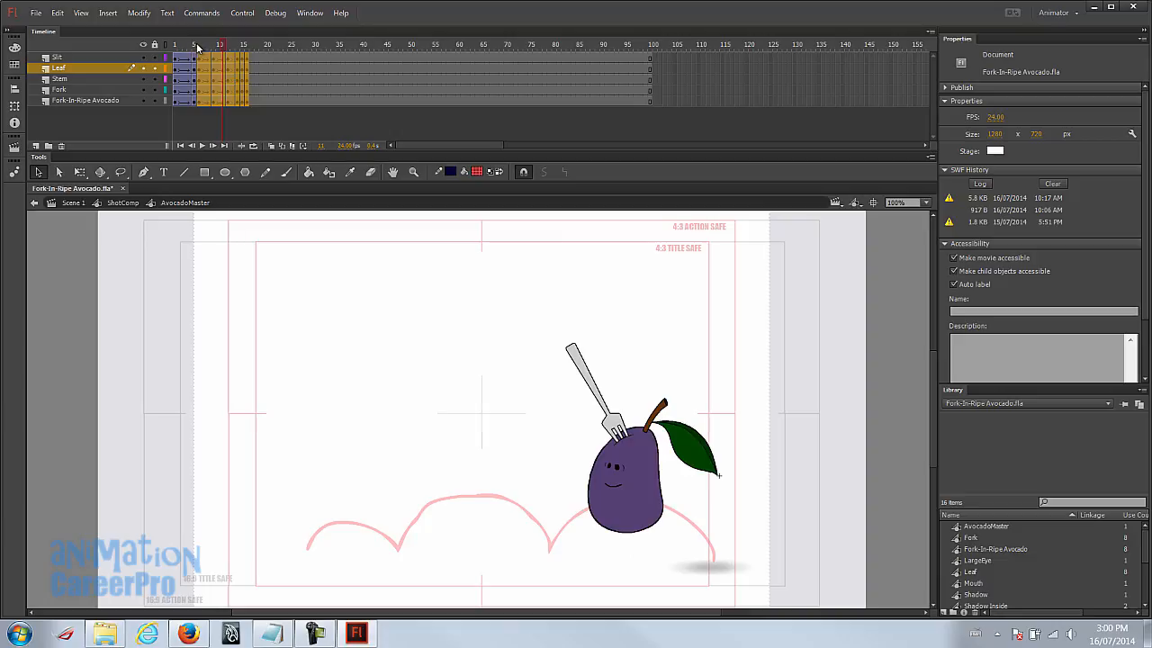
pyautogui.click(195, 45)
pyautogui.click(200, 46)
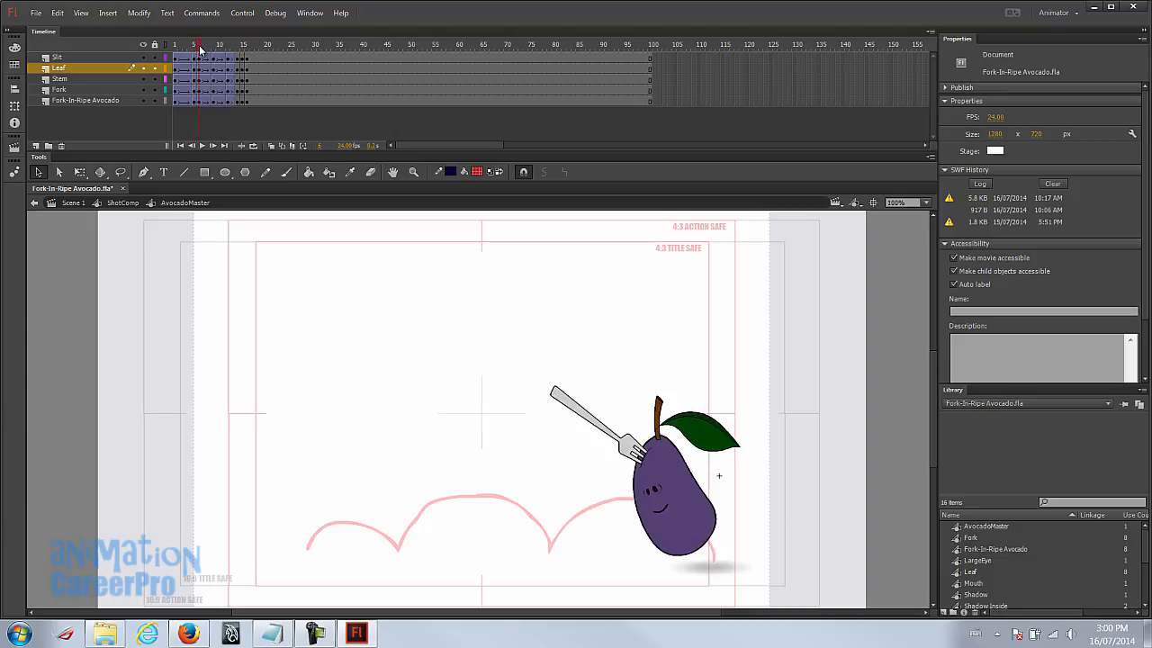
# Step: Play the retimed hop from frame 1 to examine the take-off
pyautogui.click(178, 45)
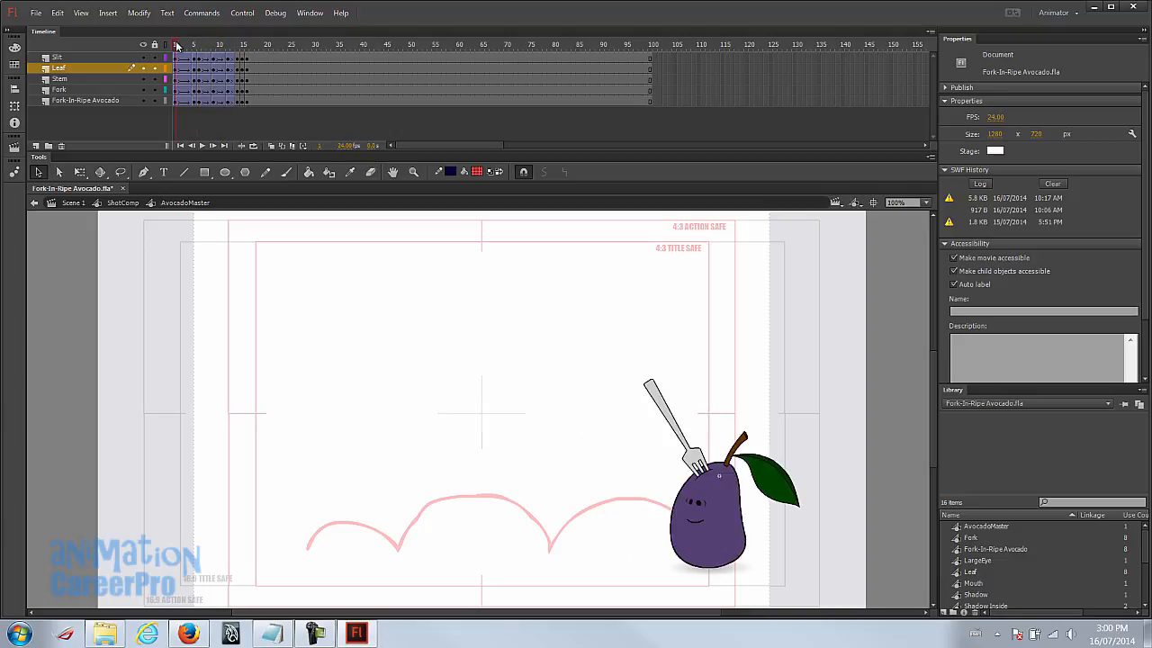
pyautogui.press('Return')
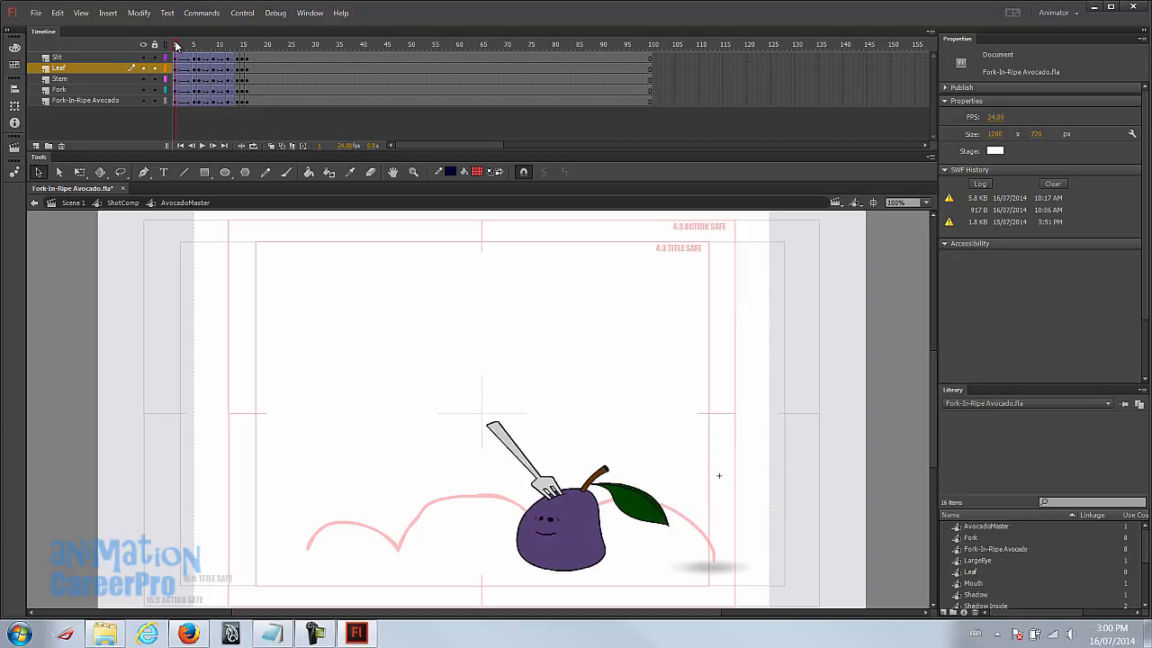
pyautogui.click(176, 45)
pyautogui.press('Return')
pyautogui.press('Return')
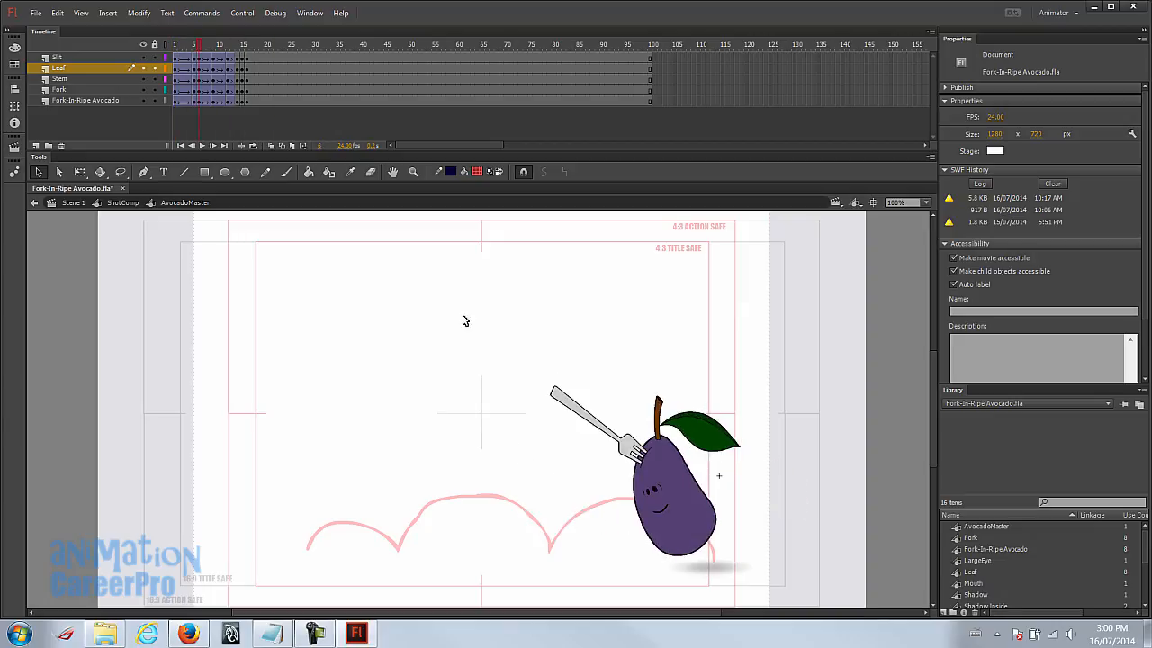
# Step: With onion skinning on, move the whole frame 6 stretch pose down and back towards the take-off position
pyautogui.moveTo(505, 370); pyautogui.dragTo(851, 612)
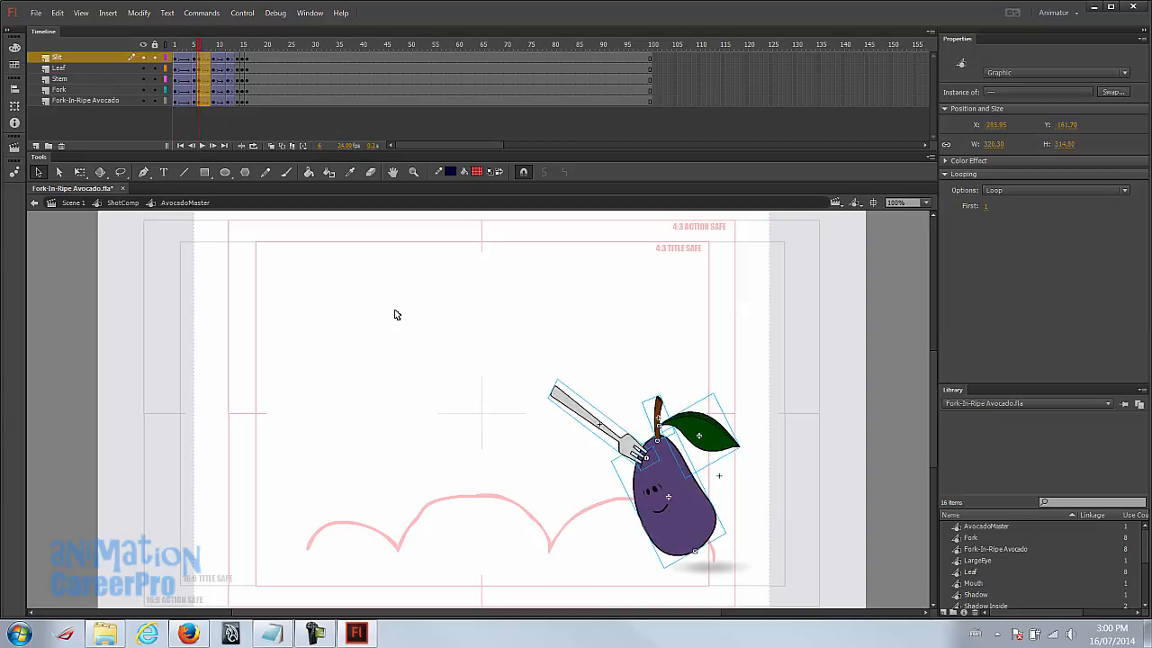
pyautogui.click(271, 146)
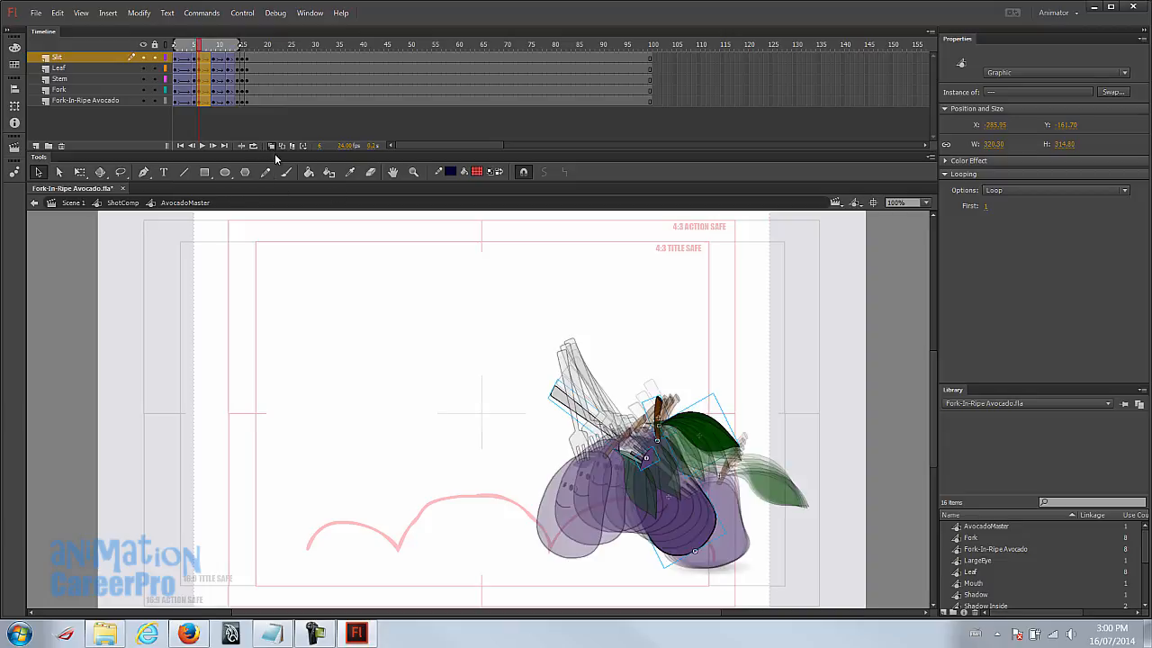
pyautogui.moveTo(688, 510); pyautogui.dragTo(707, 521)
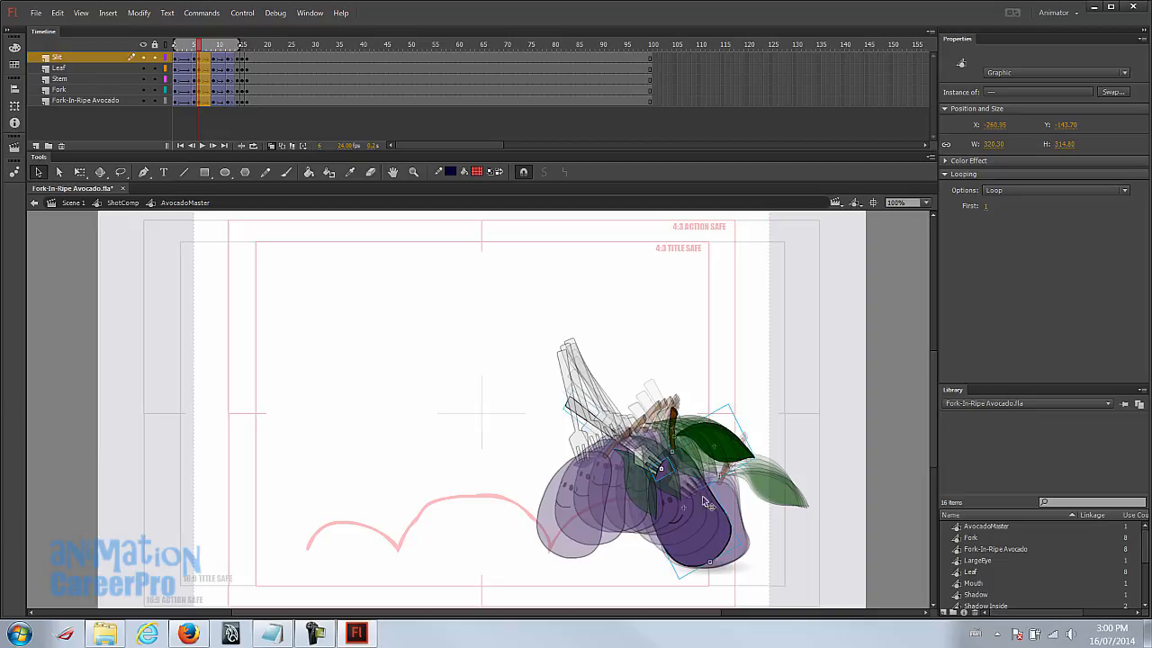
# Step: Rotate the frame 6 stretch pose slightly clockwise about a pivot at the avocado's base, and turn onion skinning off
pyautogui.press('q')
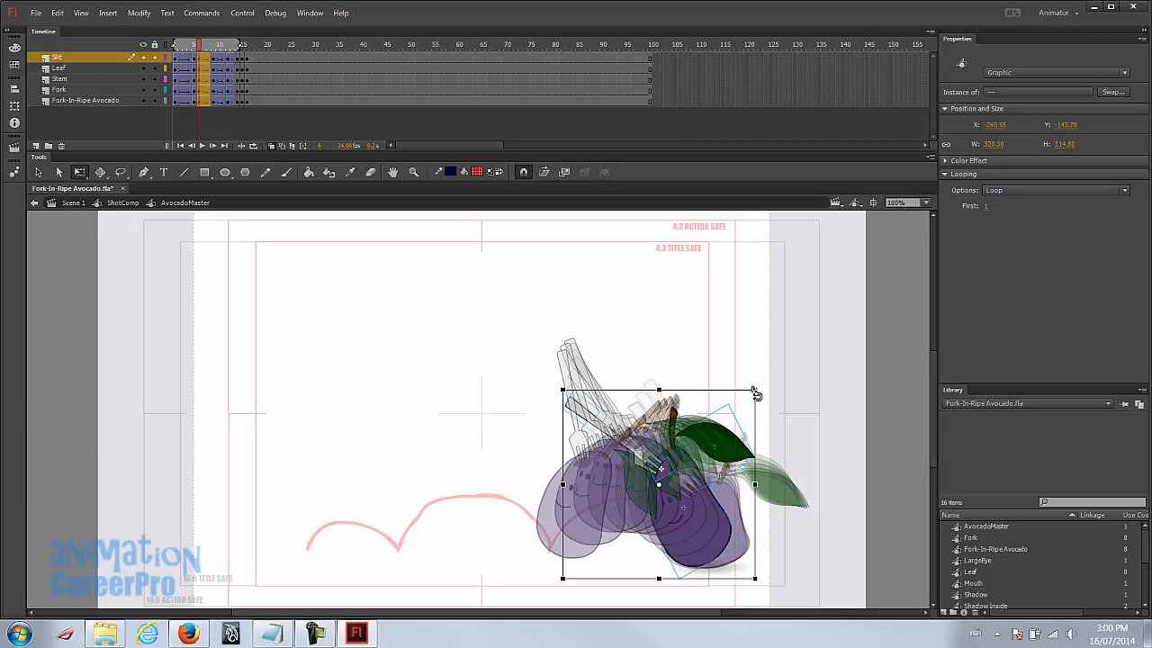
pyautogui.moveTo(658, 487); pyautogui.dragTo(716, 565)
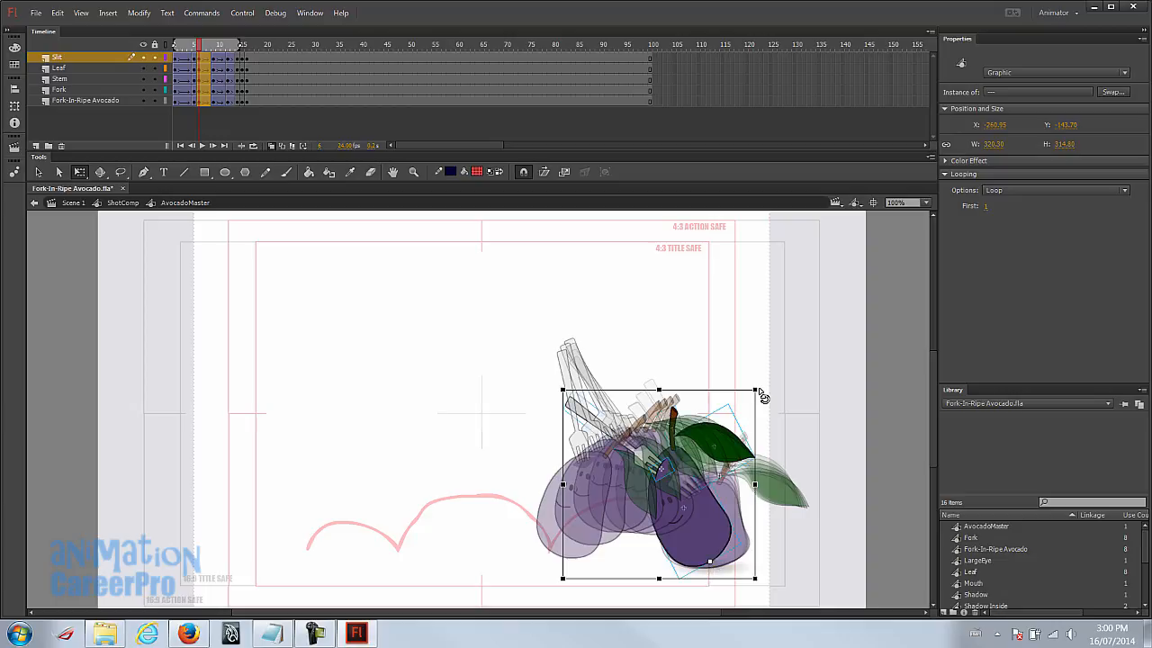
pyautogui.moveTo(764, 394); pyautogui.dragTo(777, 401)
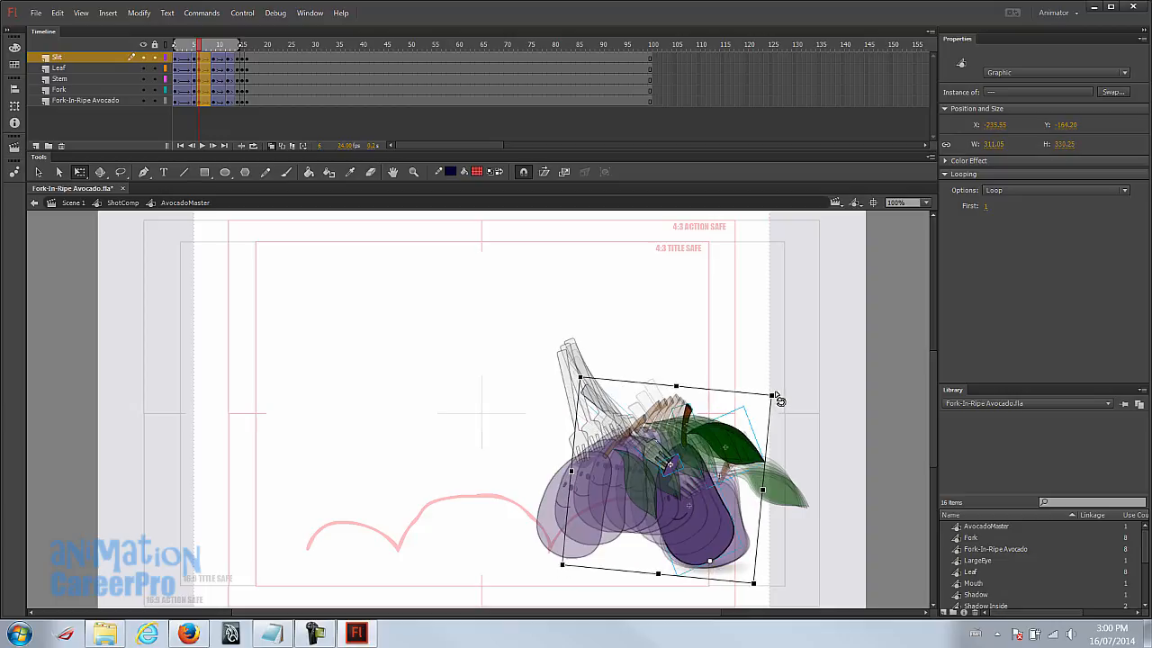
pyautogui.click(272, 145)
# Step: Play the hop from frame 1 and scrub through to frame 16 to examine the adjusted take-off and landing
pyautogui.click(176, 45)
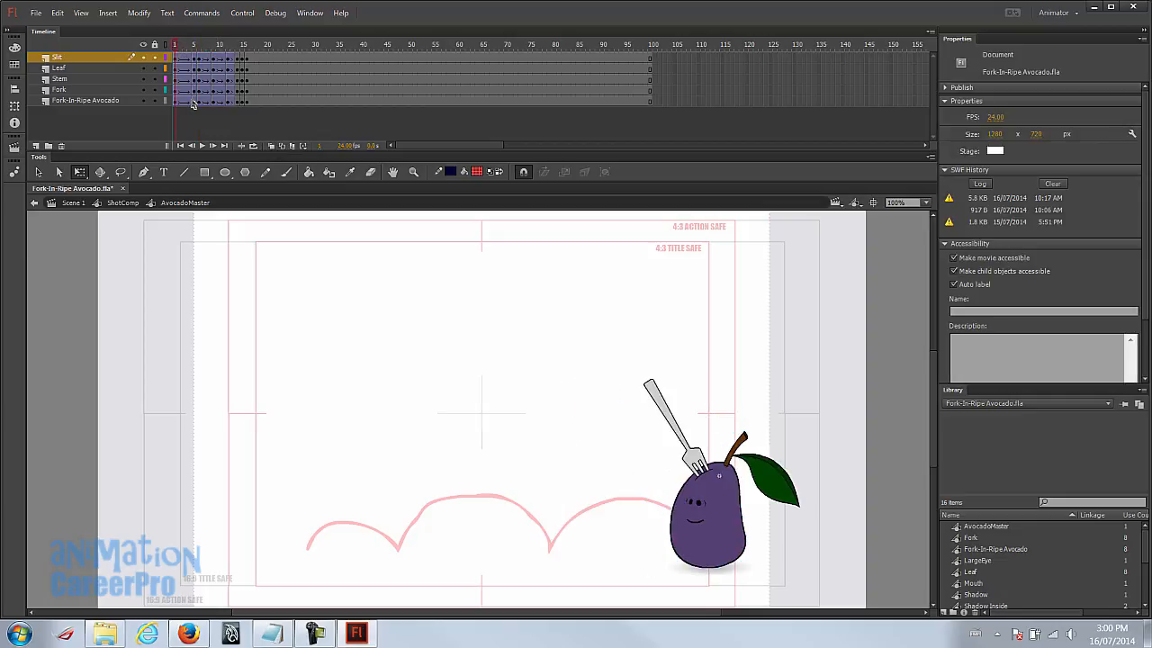
pyautogui.press('Return')
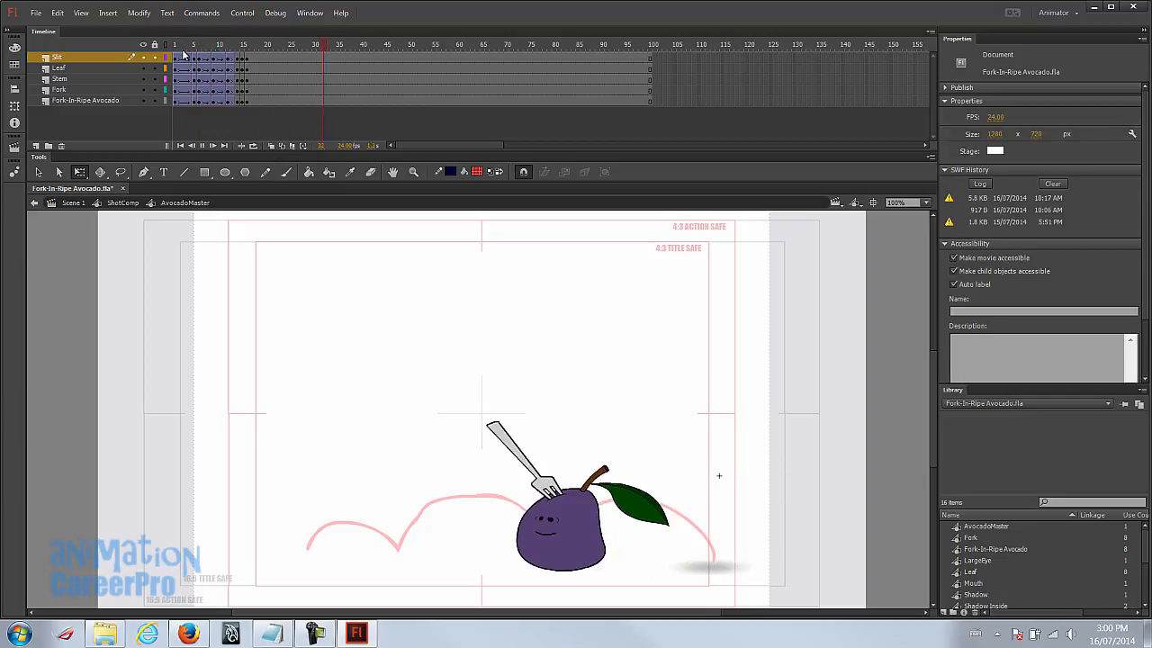
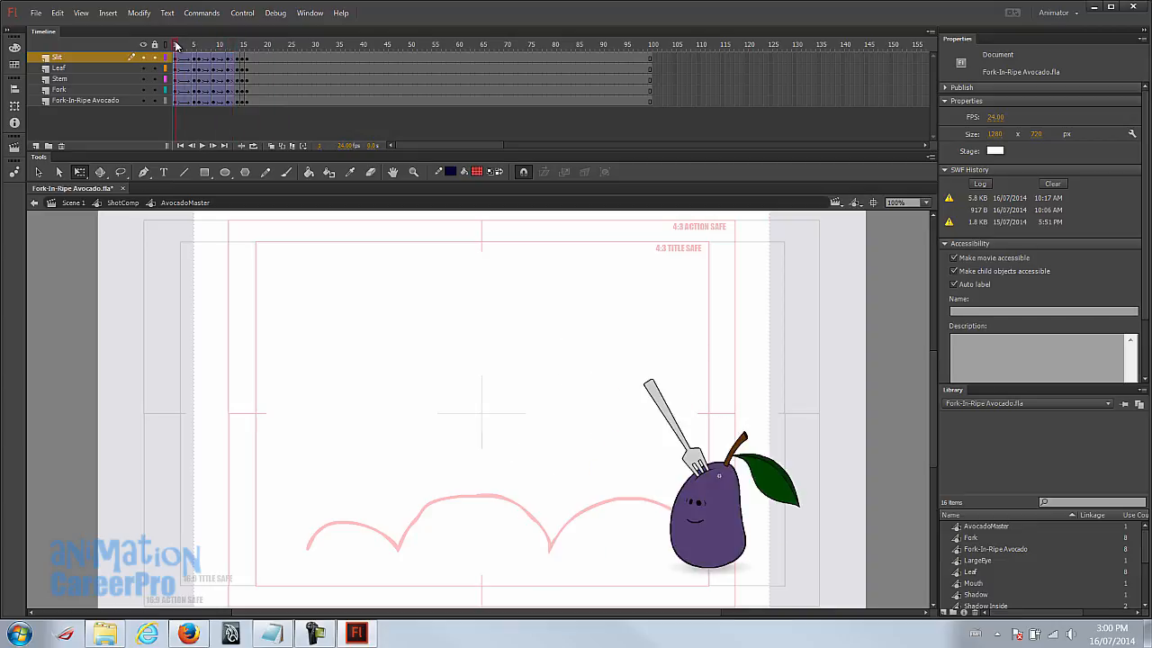
pyautogui.moveTo(163, 49); pyautogui.dragTo(243, 48)
pyautogui.click(243, 45)
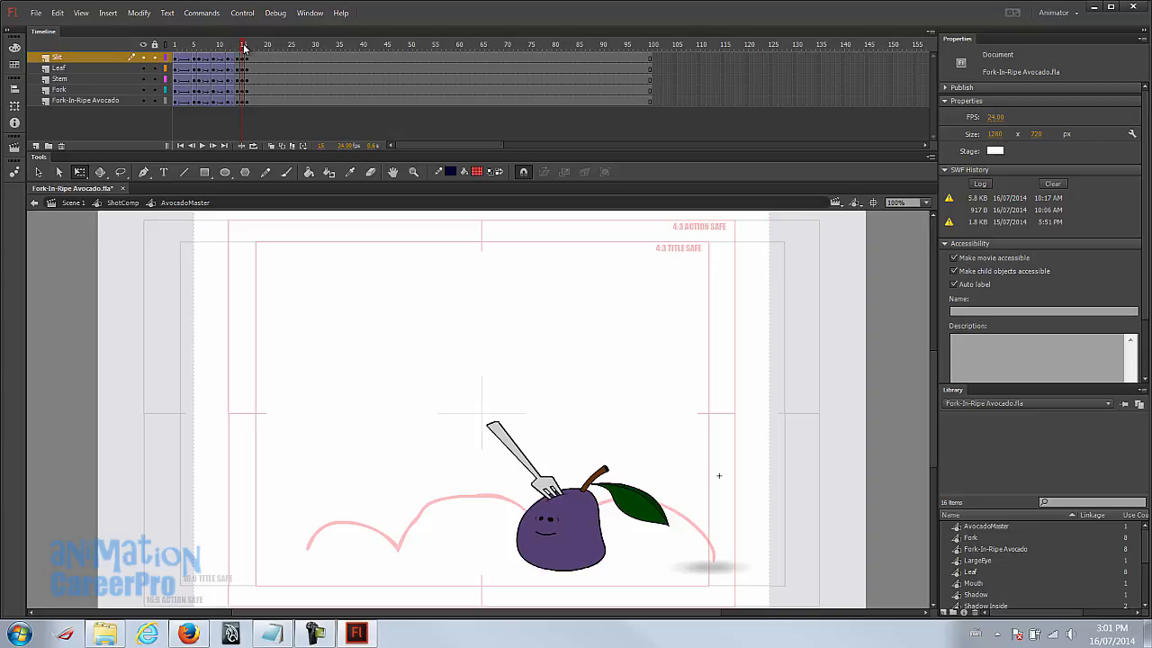
pyautogui.moveTo(243, 48); pyautogui.dragTo(253, 55)
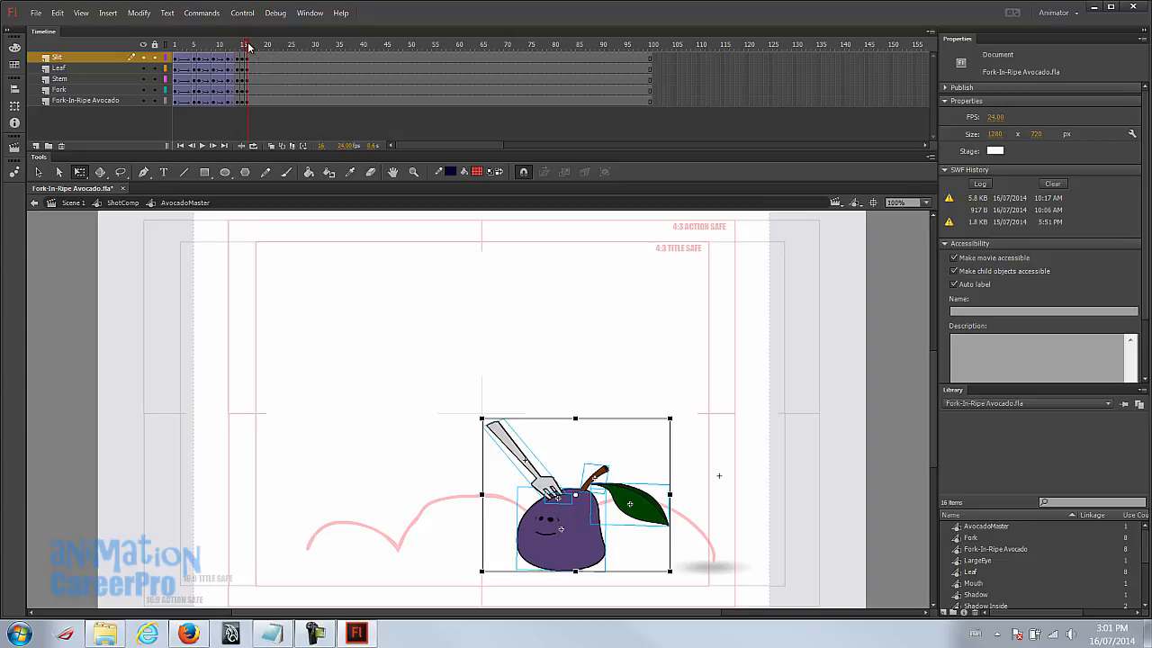
# Step: Copy frames 5 to 16 across all layers
pyautogui.click(194, 46)
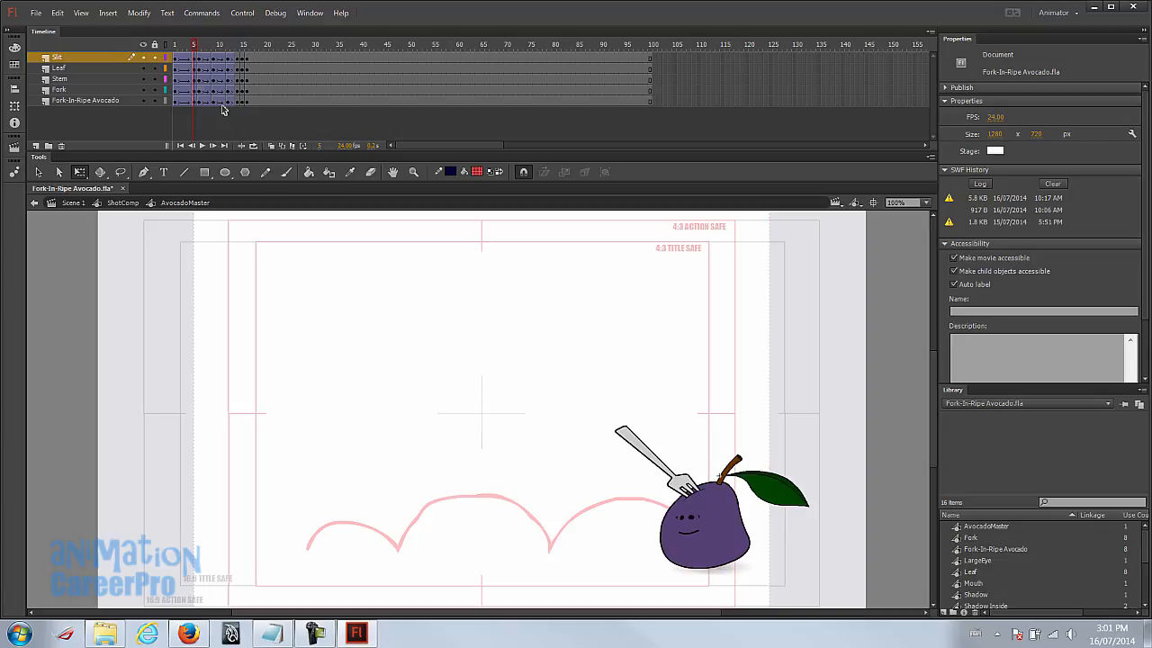
pyautogui.click(194, 56)
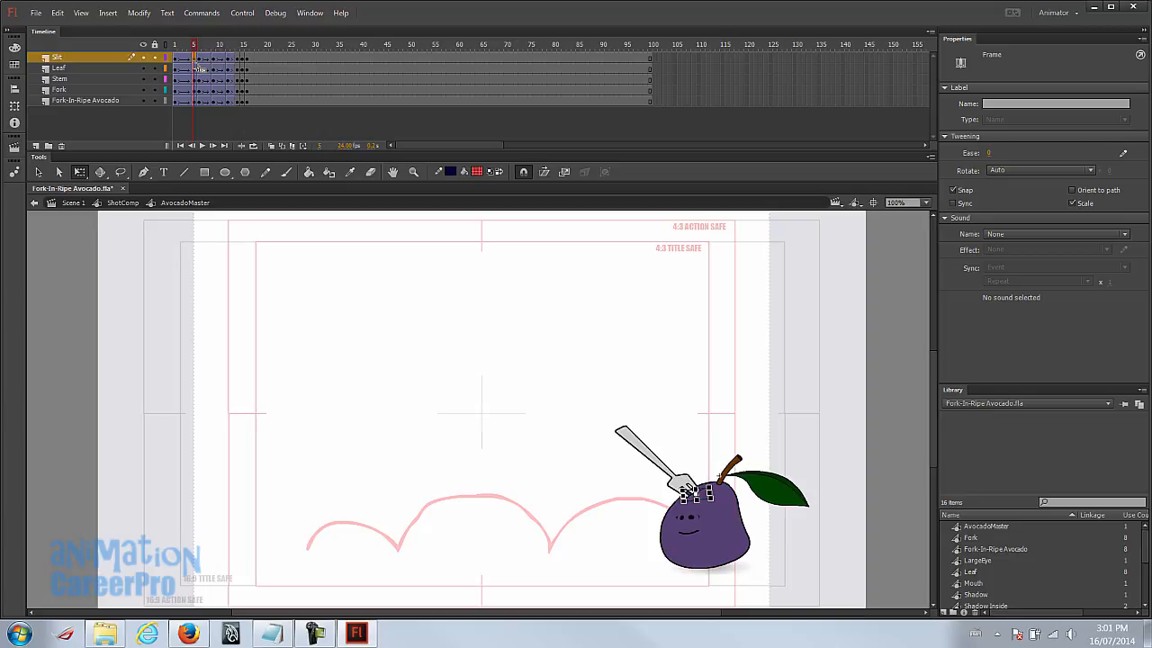
pyautogui.click(250, 102)
pyautogui.click(199, 57)
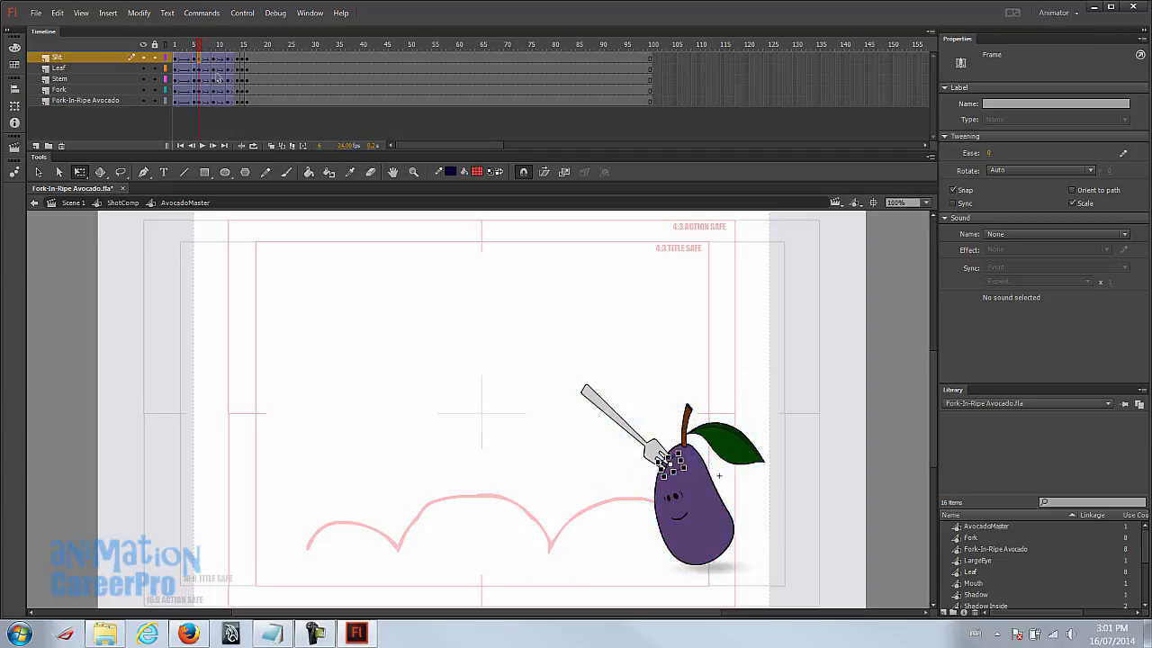
pyautogui.moveTo(197, 58); pyautogui.dragTo(251, 104)
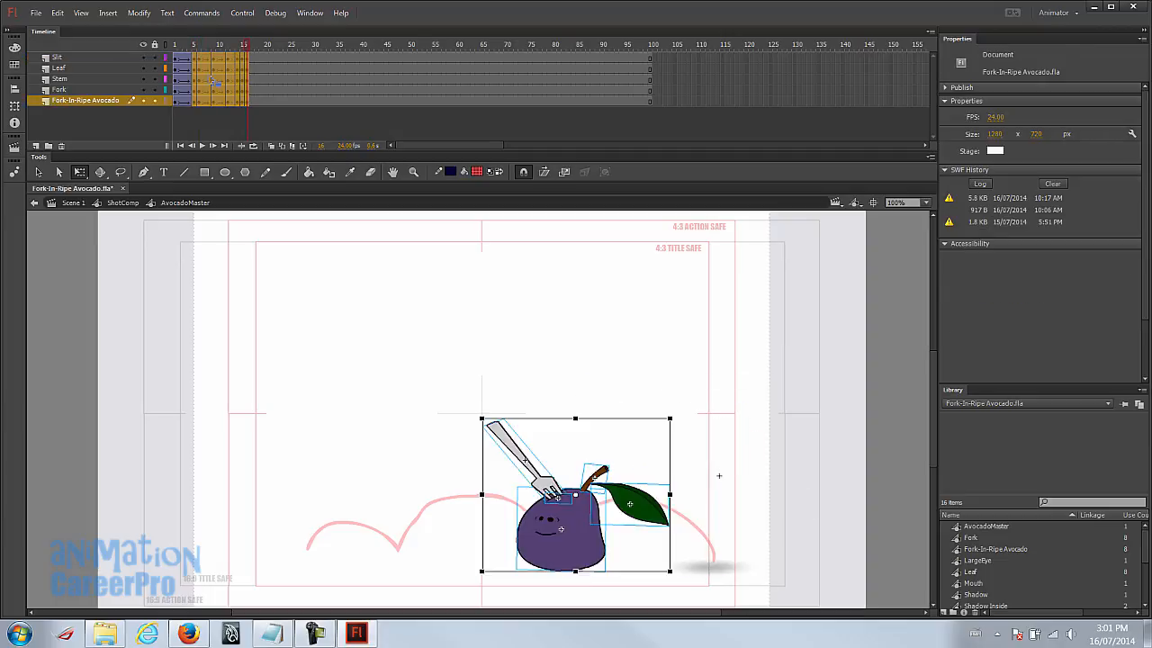
pyautogui.rightClick(211, 81)
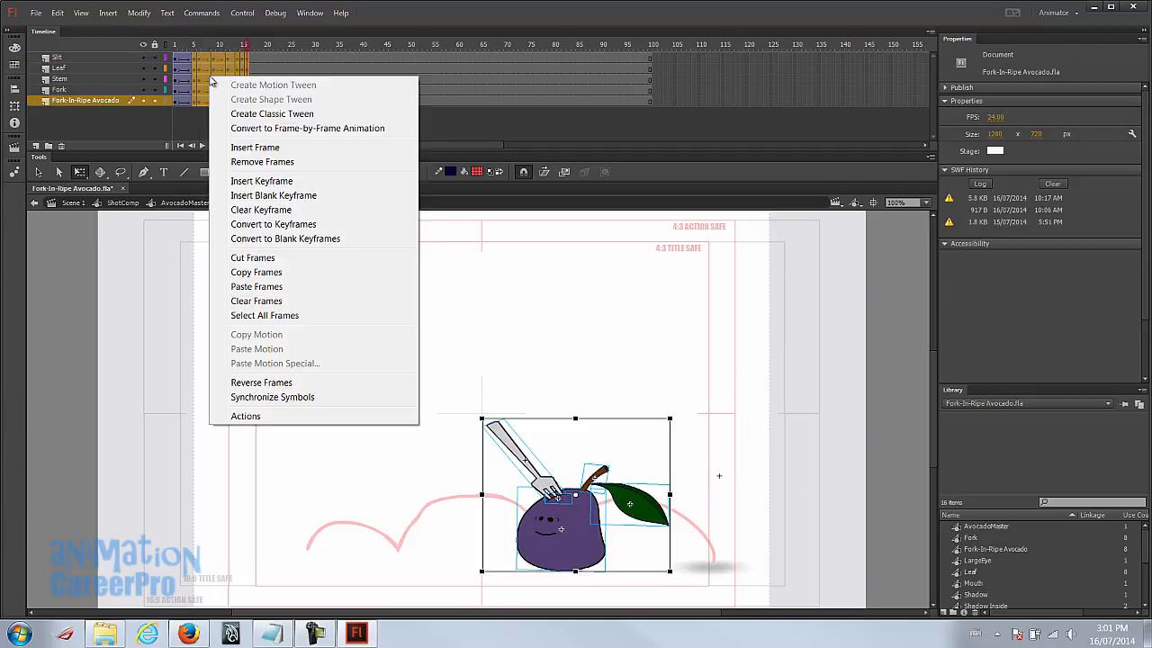
pyautogui.click(289, 273)
# Step: Paste the copied hop frames over frames 17 to 35 on all layers
pyautogui.click(251, 47)
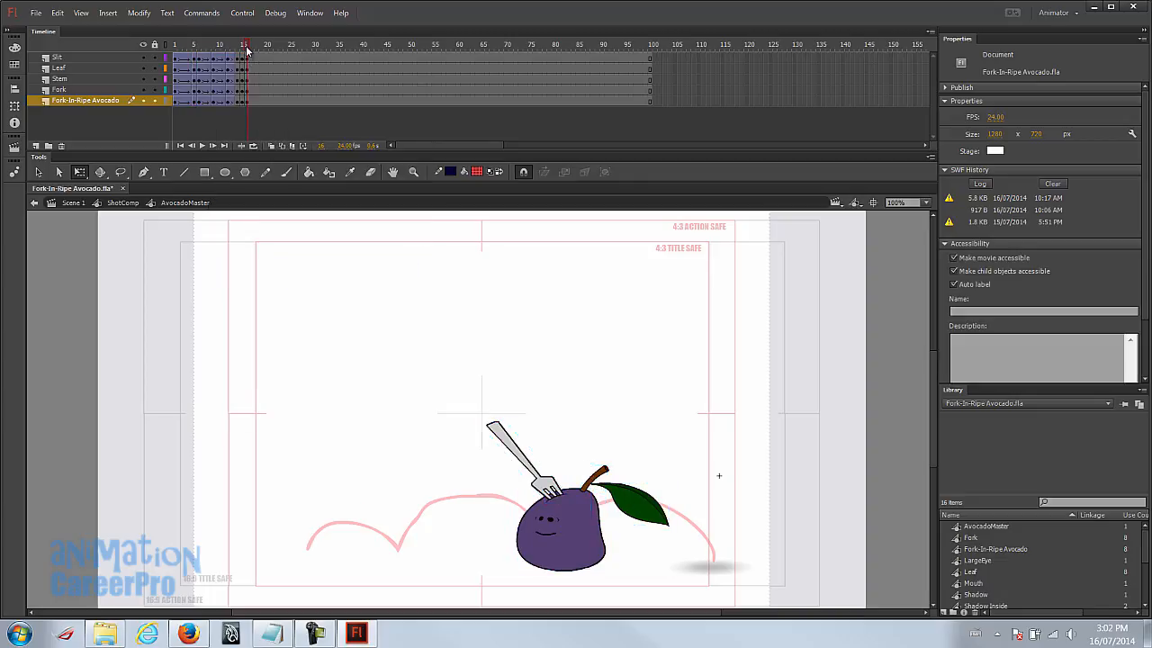
pyautogui.click(253, 57)
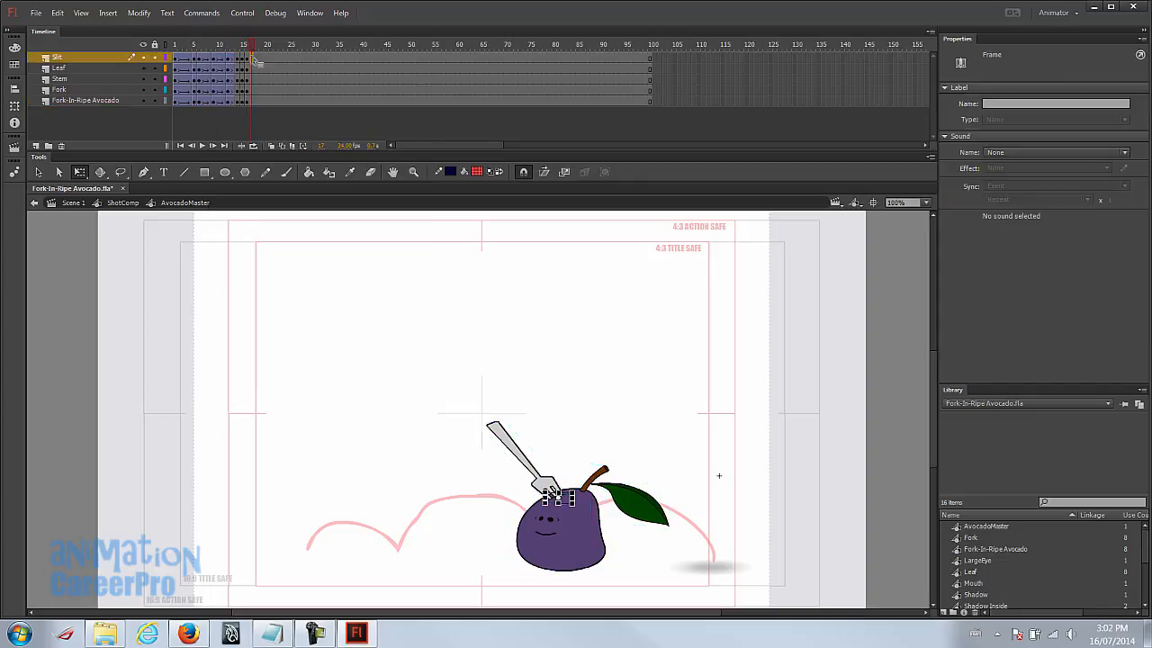
pyautogui.keyDown('shift'); pyautogui.click(338, 101); pyautogui.keyUp('shift')
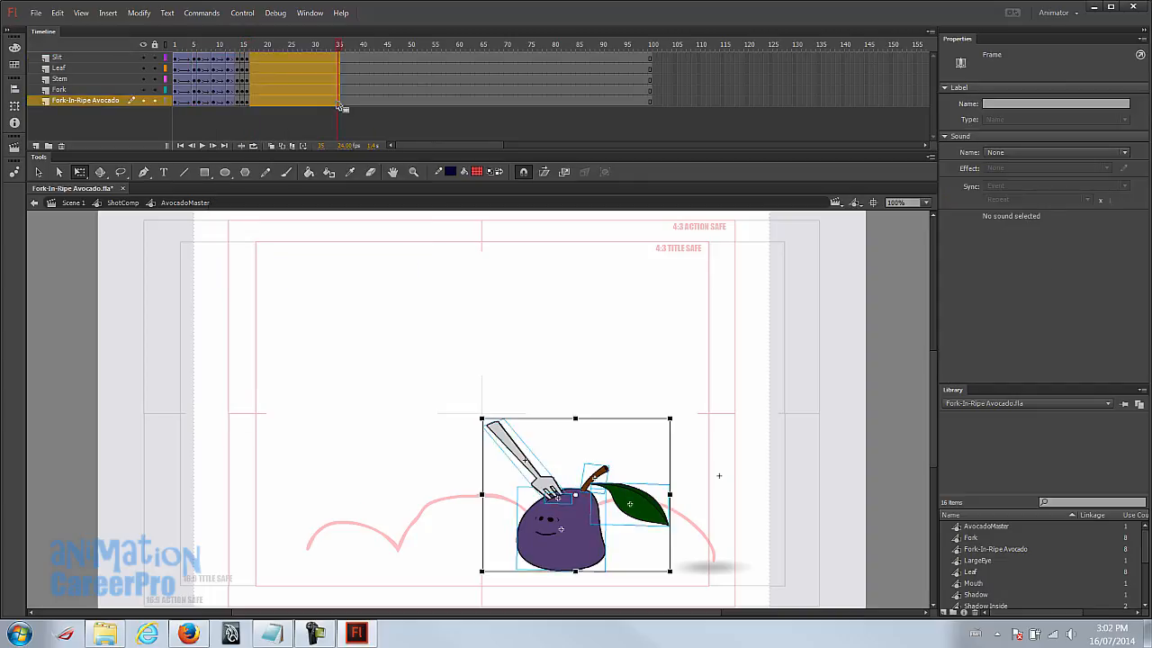
pyautogui.rightClick(271, 69)
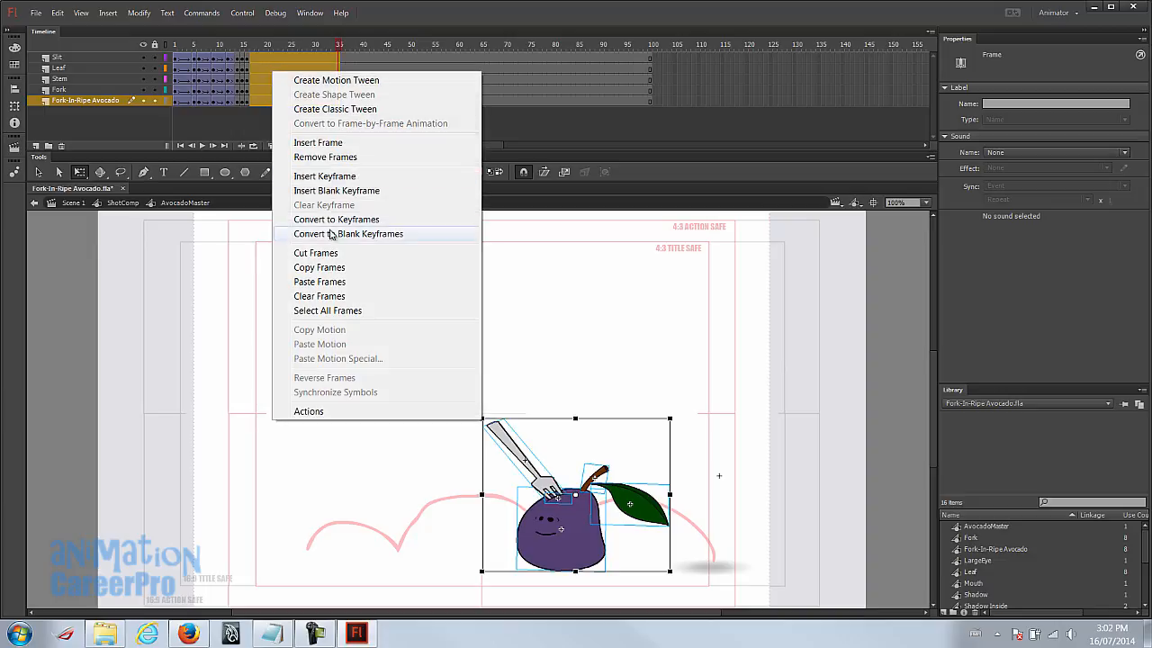
pyautogui.click(347, 272)
pyautogui.moveTo(250, 49)
pyautogui.mouseDown()
pyautogui.moveTo(283, 51)
pyautogui.moveTo(209, 51)
pyautogui.moveTo(287, 52)
pyautogui.moveTo(238, 54)
pyautogui.moveTo(261, 63)
pyautogui.mouseUp()
# Step: Clear the duplicate squash keyframe on frame 17 across all layers
pyautogui.click(253, 59)
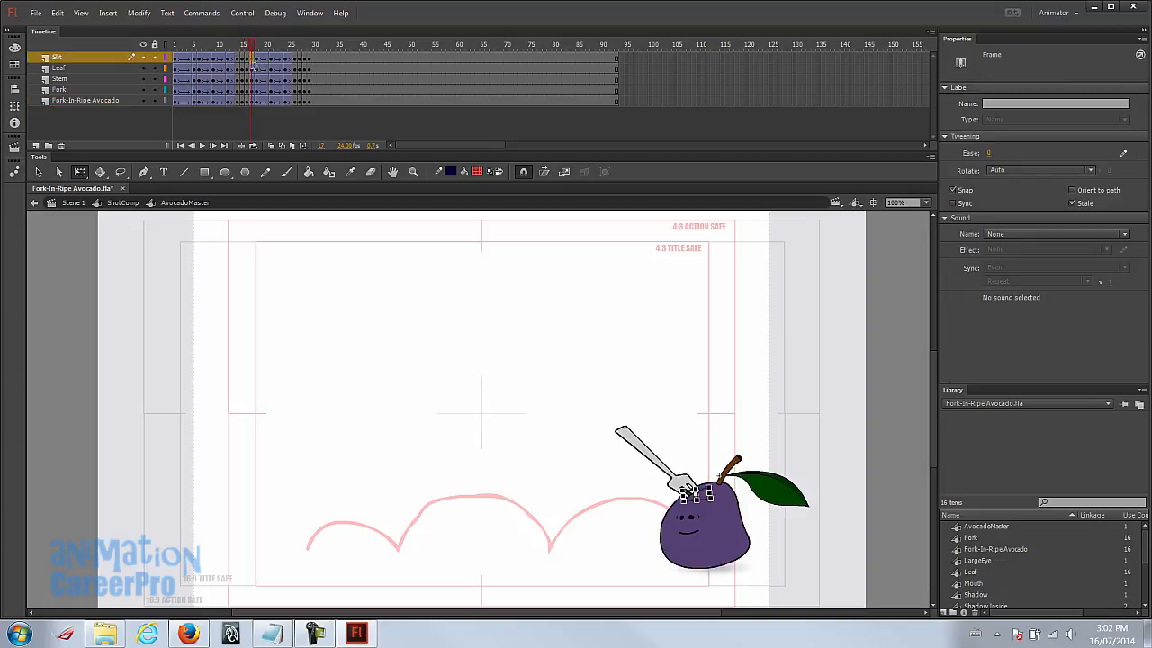
pyautogui.click(256, 101)
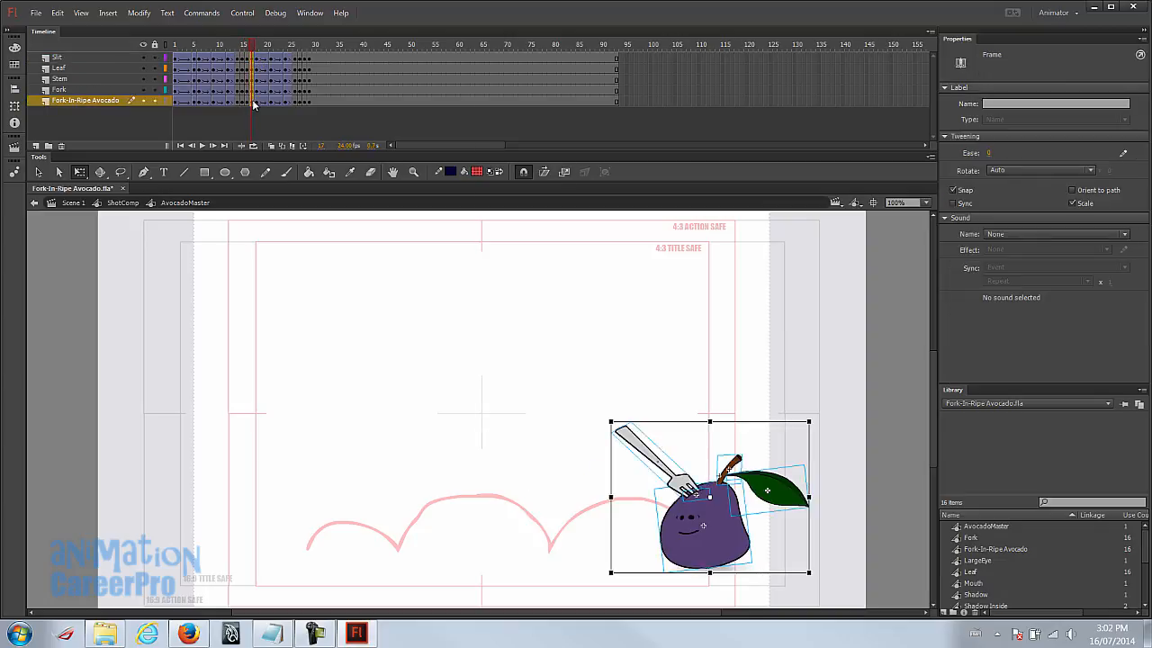
pyautogui.rightClick(258, 106)
pyautogui.click(309, 235)
pyautogui.click(257, 46)
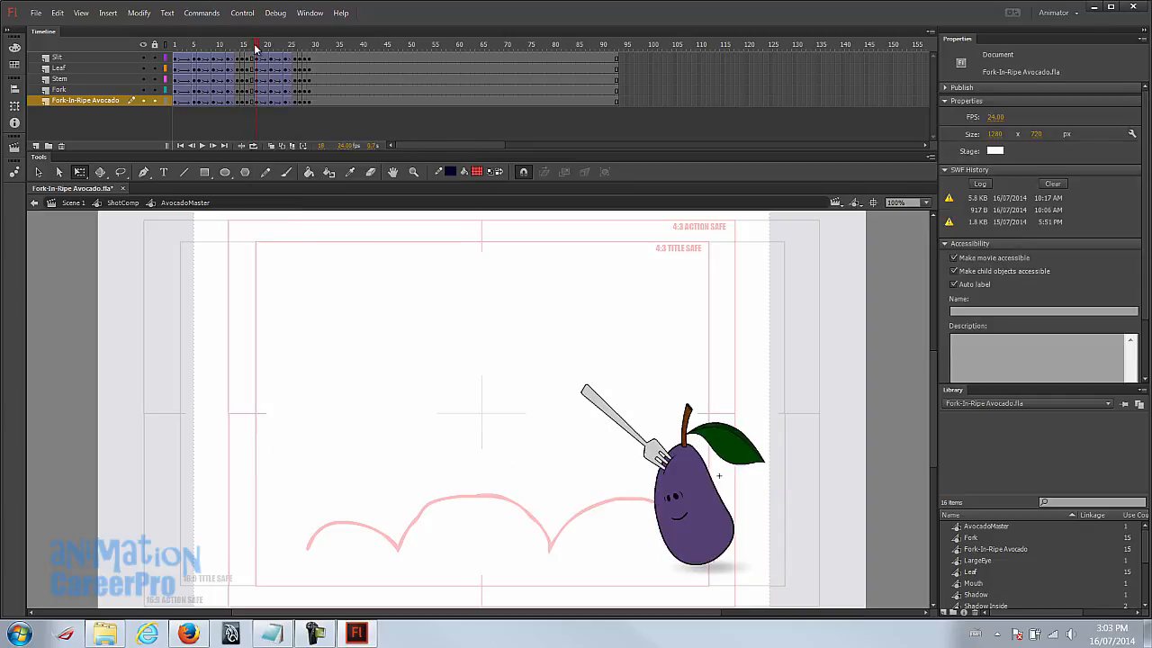
# Step: Shift the second hop's keyframes on frames 18 to 28 of all layers one frame earlier to start on frame 17
pyautogui.click(258, 60)
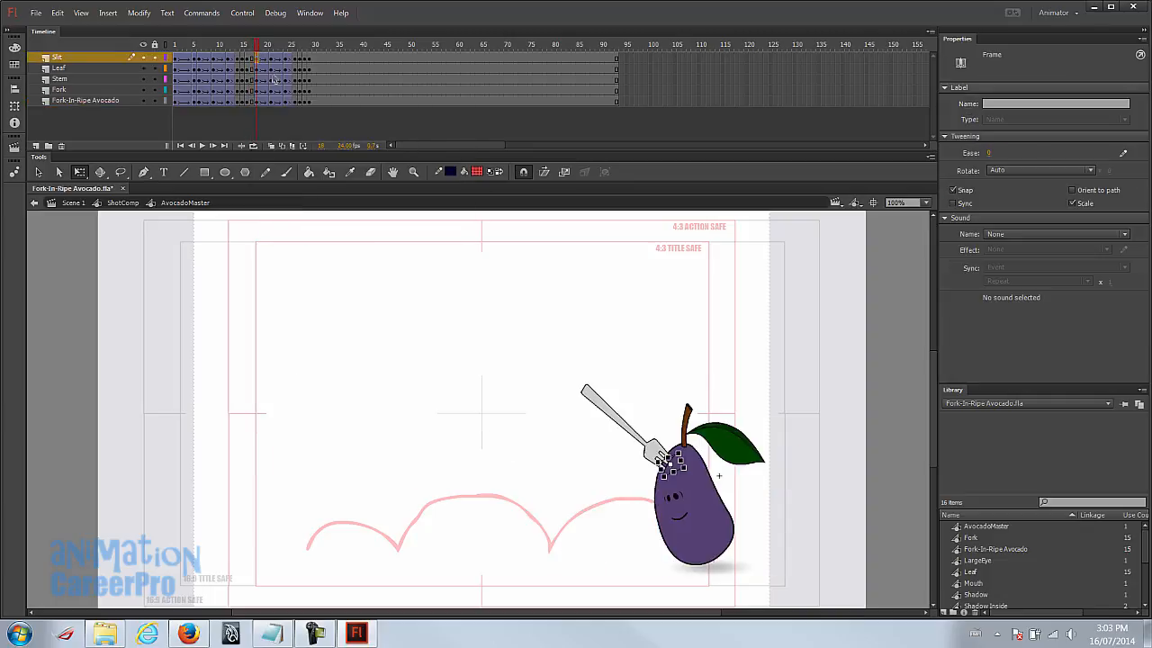
pyautogui.moveTo(309, 107); pyautogui.dragTo(254, 52)
pyautogui.click(249, 46)
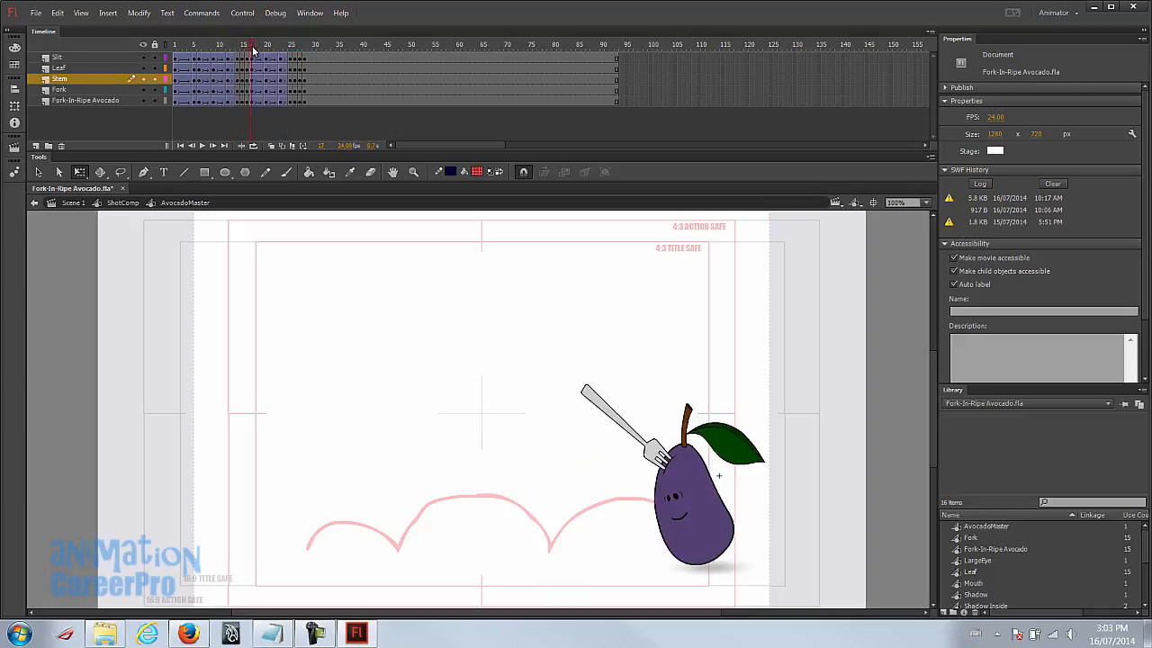
# Step: Move the whole frame 17 stretch pose left to the second hop's take-off point, at about X -514, and go to frame 20
pyautogui.click(255, 101)
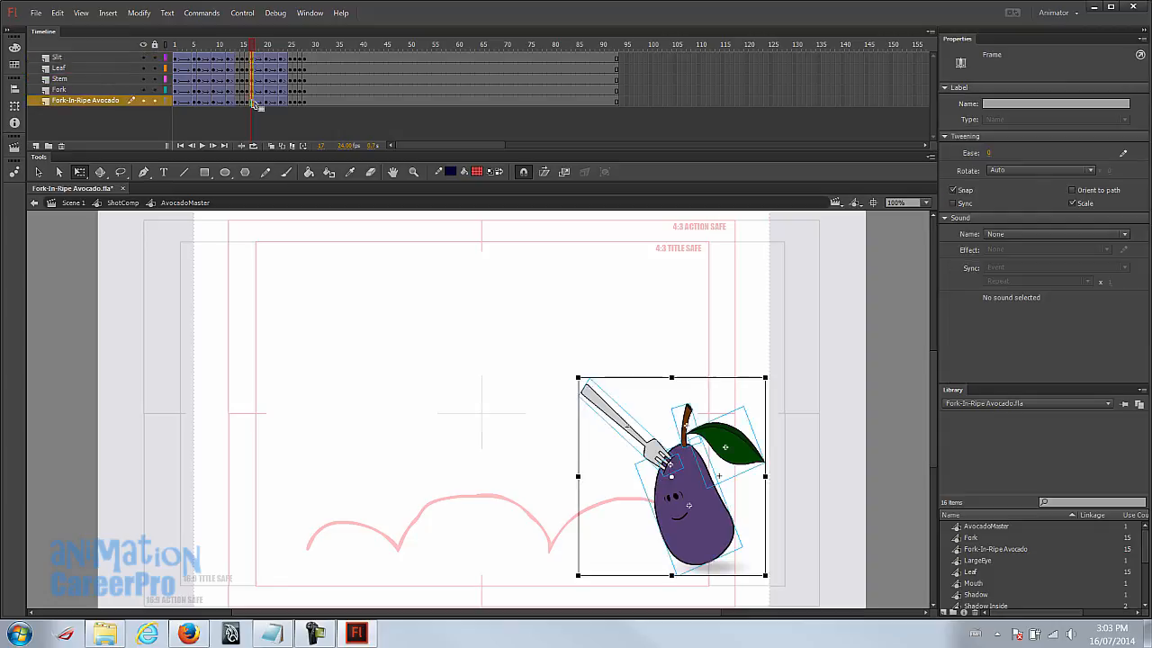
pyautogui.moveTo(710, 507); pyautogui.dragTo(543, 507)
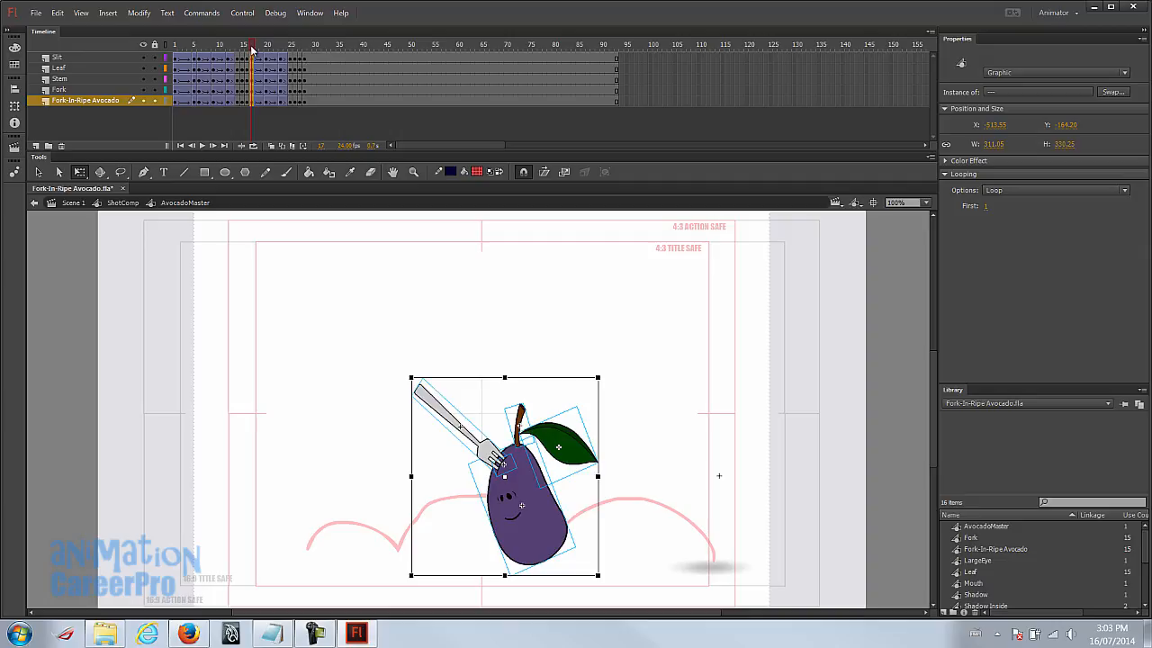
pyautogui.moveTo(254, 49); pyautogui.dragTo(267, 50)
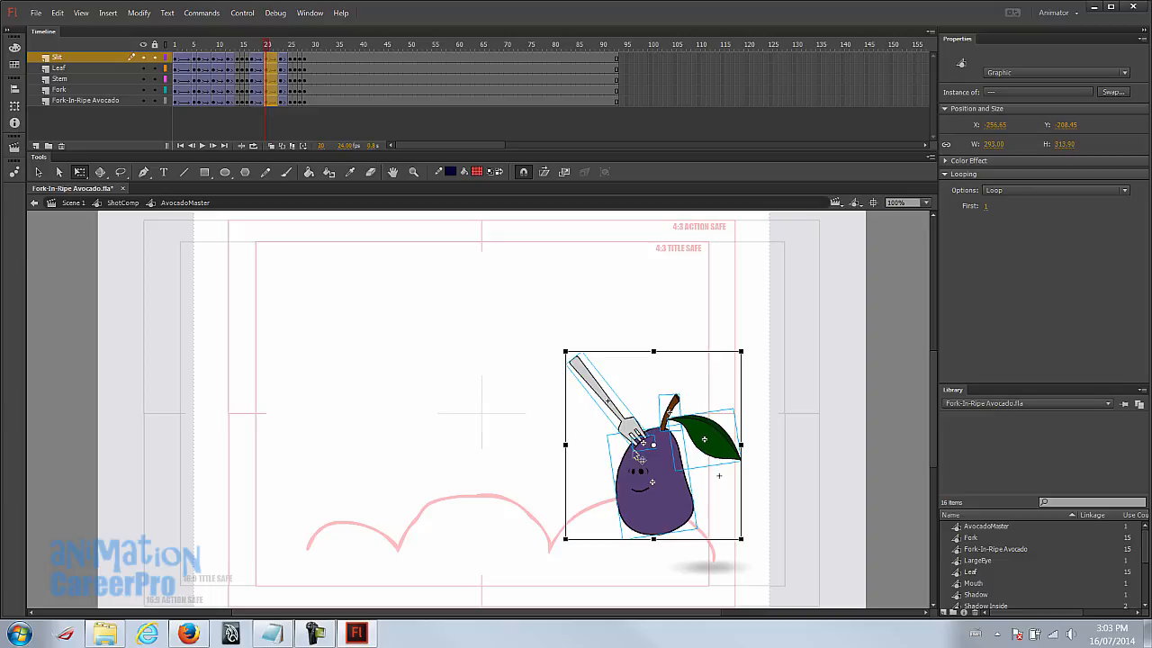
# Step: Move the frame 20 pose of all layers left onto the second hop's arc, at about X -531
pyautogui.click(271, 69)
pyautogui.moveTo(267, 57); pyautogui.dragTo(267, 101)
pyautogui.moveTo(674, 491); pyautogui.dragTo(508, 487)
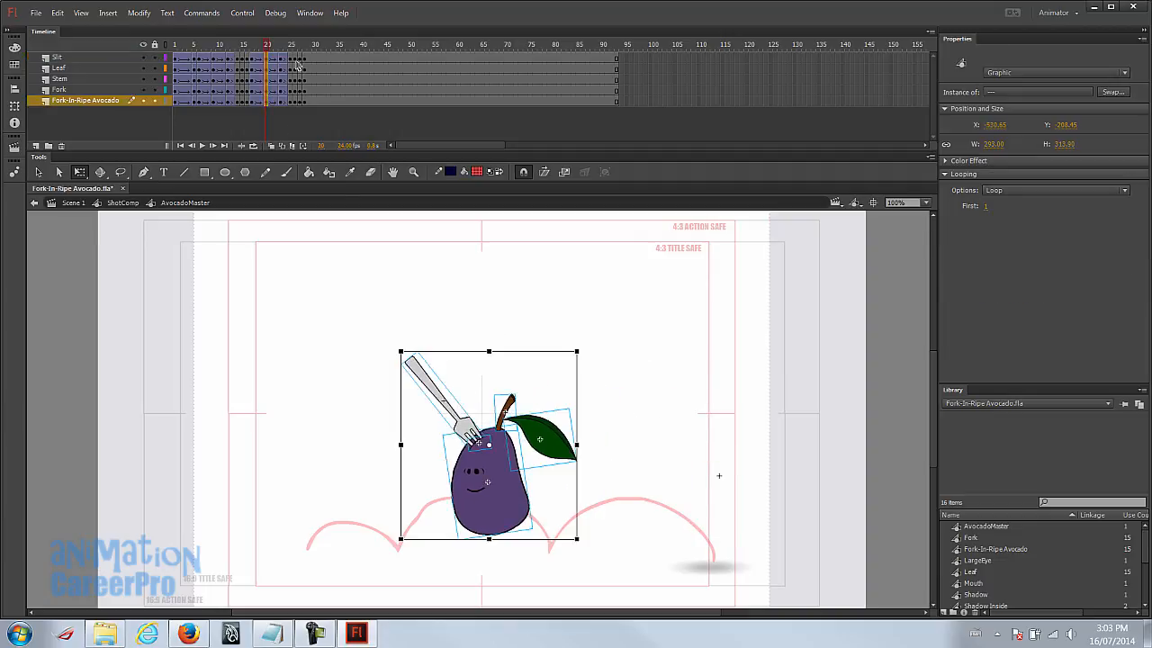
# Step: Move the frame 25 landing pose of all layers left to the end of the second hop, at about X -585
pyautogui.moveTo(279, 56); pyautogui.dragTo(280, 101)
pyautogui.moveTo(293, 57); pyautogui.dragTo(288, 104)
pyautogui.click(589, 509)
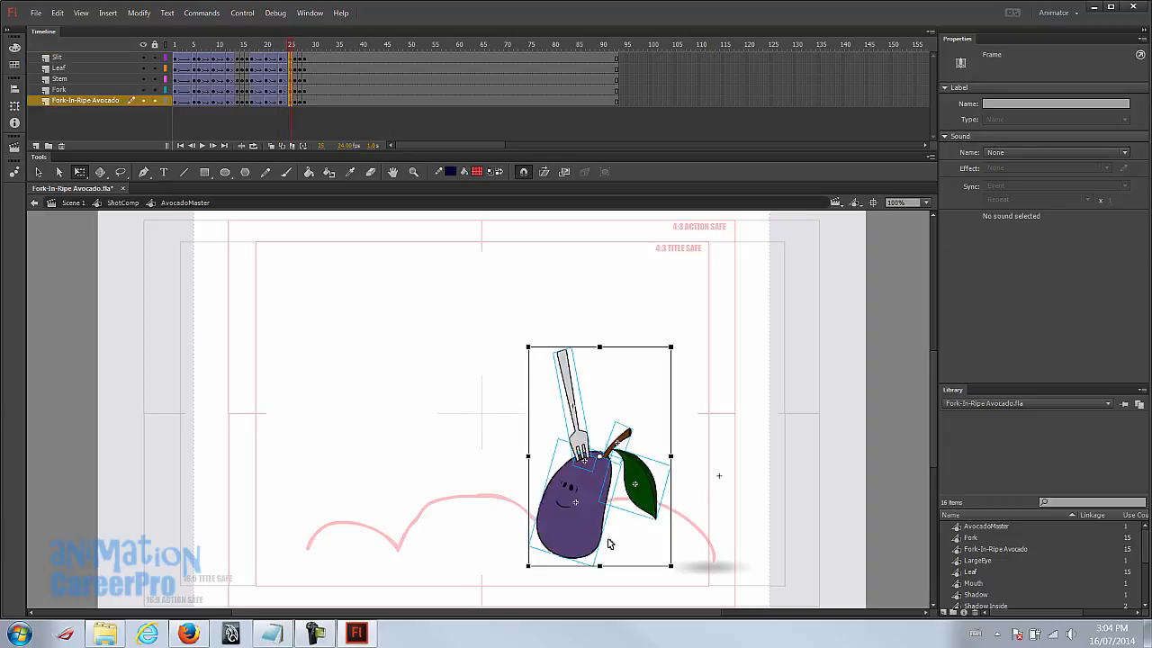
pyautogui.moveTo(583, 537); pyautogui.dragTo(433, 543)
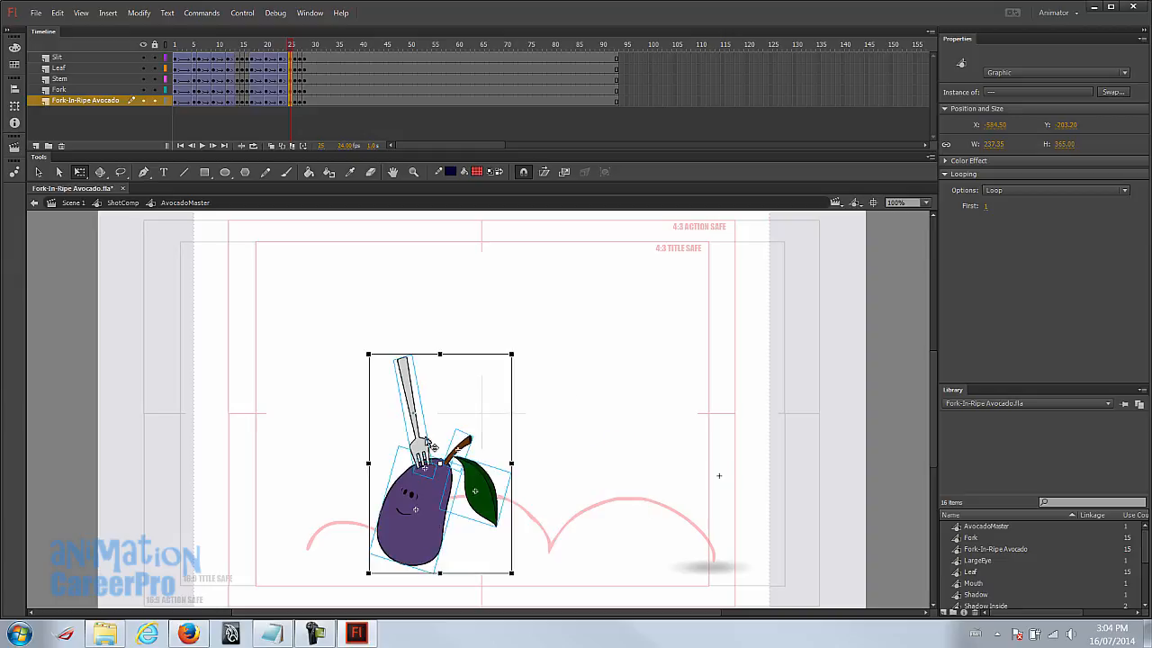
# Step: Nudge the frame 26 squash pose of all layers left to the second hop's landing point
pyautogui.click(295, 58)
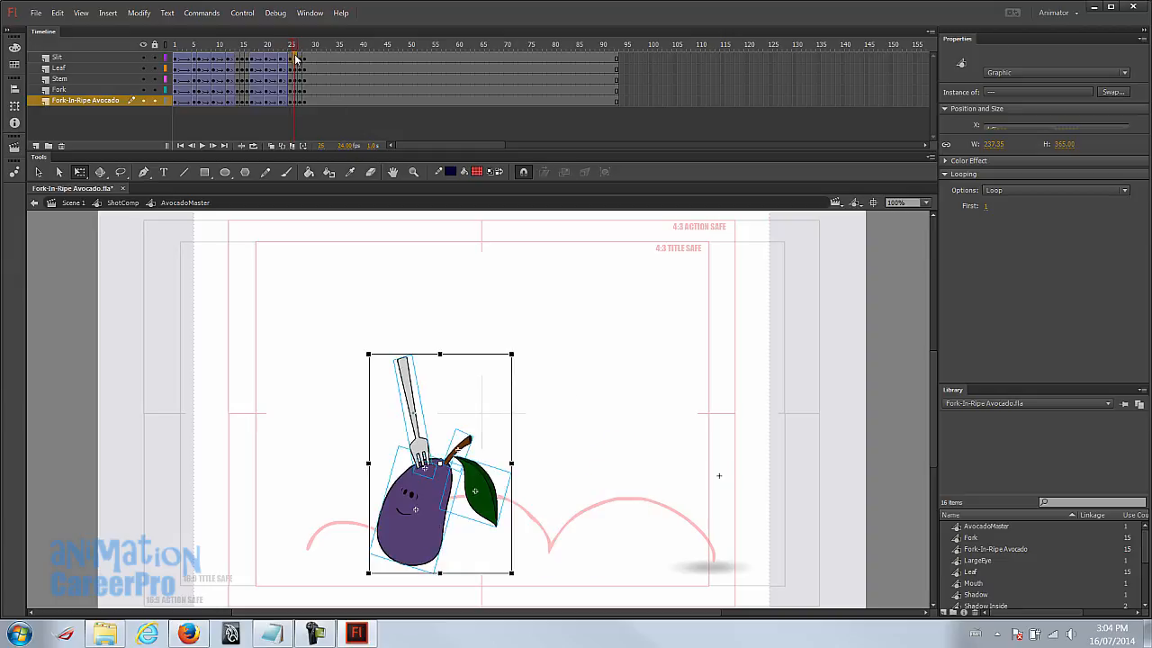
pyautogui.click(294, 101)
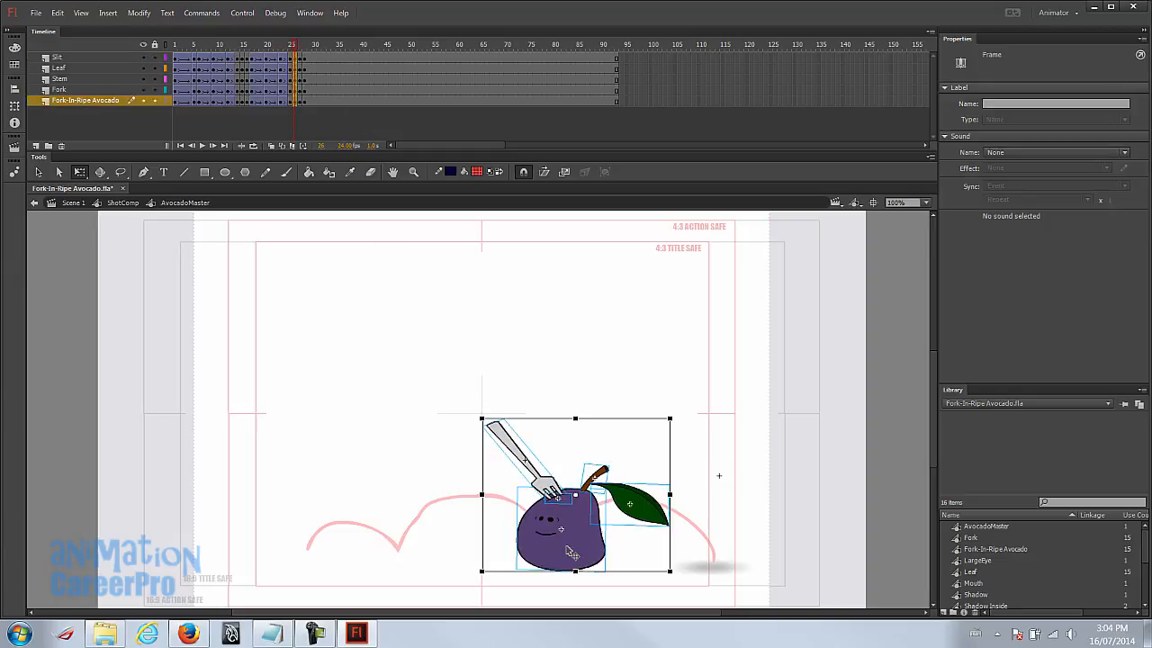
pyautogui.hotkey('shift', 'Left')
pyautogui.hotkey('shift', 'Left')
pyautogui.hotkey('shift', 'Left')
pyautogui.hotkey('shift', 'Left')
pyautogui.hotkey('shift', 'Left')
pyautogui.hotkey('shift', 'Left')
pyautogui.hotkey('shift', 'Left')
pyautogui.hotkey('shift', 'Left')
pyautogui.hotkey('shift', 'Left')
pyautogui.hotkey('shift', 'Left')
pyautogui.hotkey('shift', 'Left')
pyautogui.hotkey('shift', 'Left')
pyautogui.hotkey('shift', 'Left')
pyautogui.hotkey('shift', 'Left')
pyautogui.hotkey('shift', 'Left')
pyautogui.hotkey('shift', 'Left')
pyautogui.hotkey('shift', 'Left')
pyautogui.hotkey('shift', 'Left')
pyautogui.hotkey('shift', 'Left')
pyautogui.hotkey('shift', 'Left')
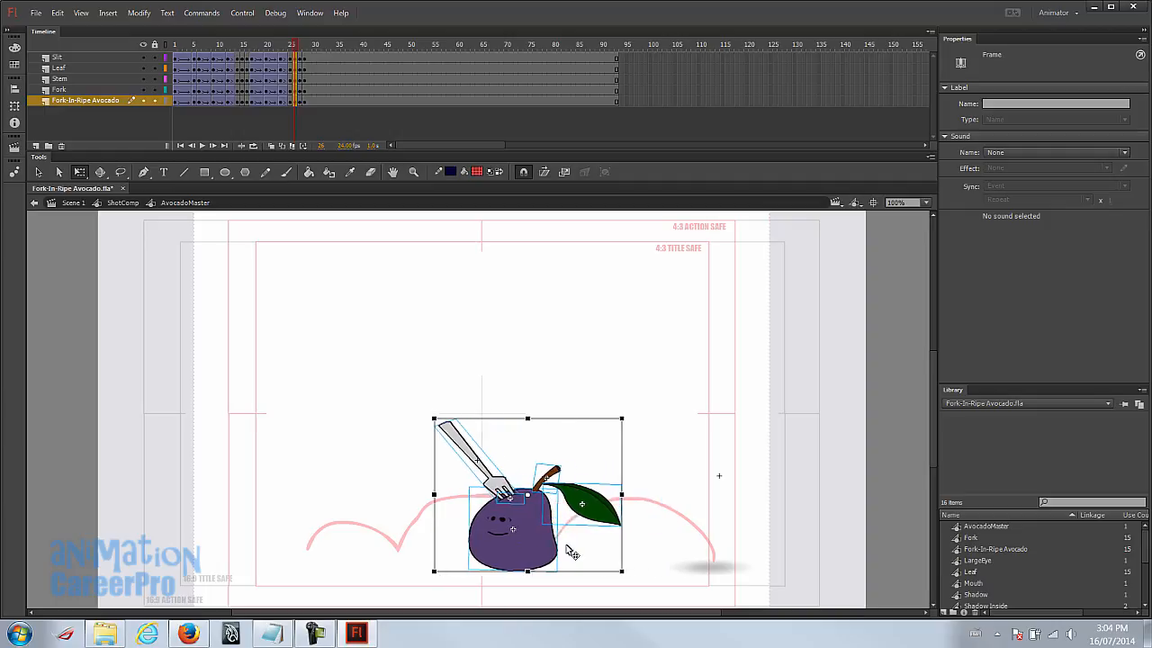
pyautogui.hotkey('shift', 'Left')
pyautogui.hotkey('shift', 'Left')
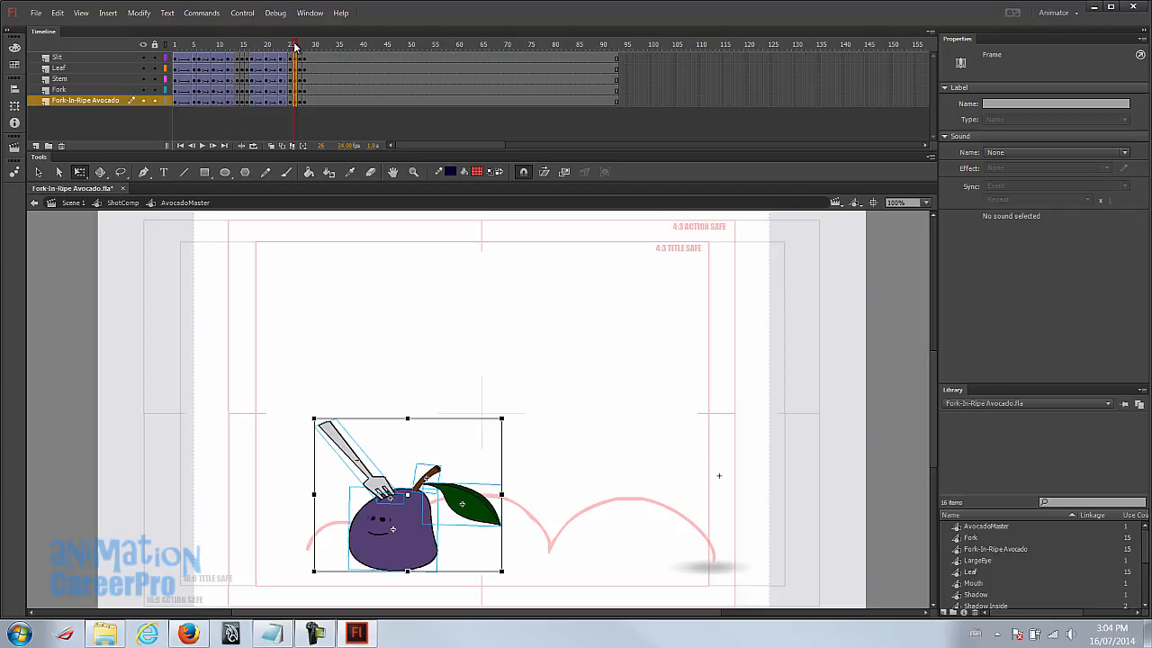
# Step: Nudge the frame 27 squash pose of all layers left toward the second hop's landing point
pyautogui.press('.')
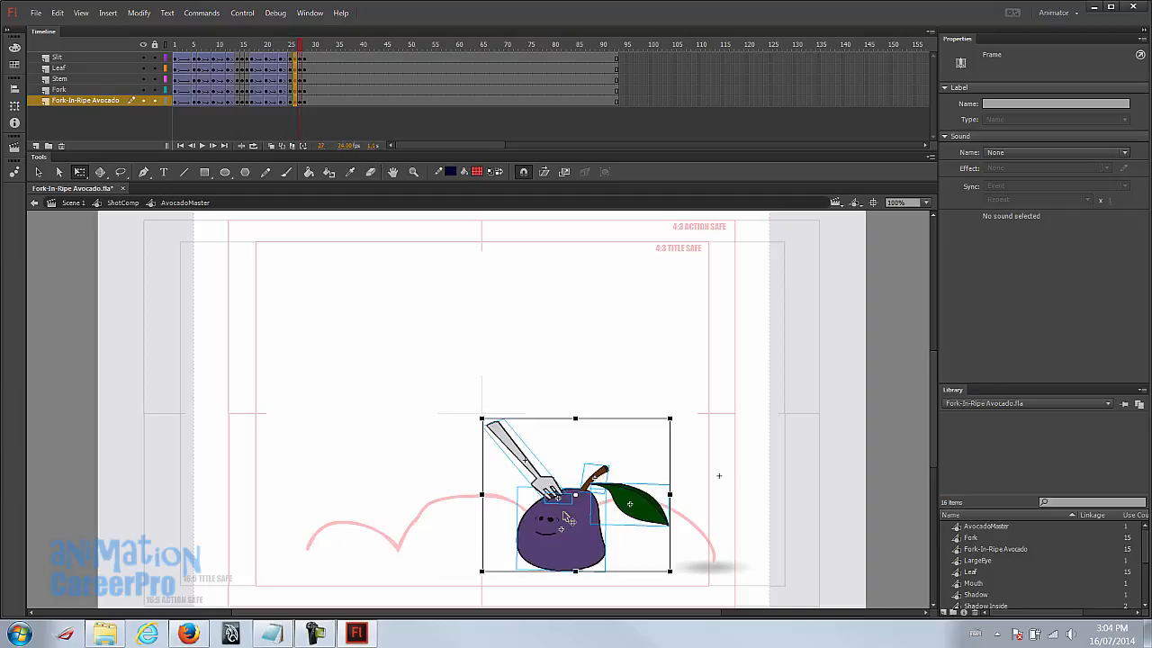
pyautogui.hotkey('shift', 'Left')
pyautogui.hotkey('shift', 'Left')
pyautogui.hotkey('shift', 'Left')
pyautogui.hotkey('shift', 'Left')
pyautogui.hotkey('shift', 'Left')
pyautogui.hotkey('shift', 'Left')
pyautogui.hotkey('shift', 'Left')
pyautogui.hotkey('shift', 'Left')
pyautogui.hotkey('shift', 'Left')
pyautogui.hotkey('shift', 'Left')
pyautogui.hotkey('shift', 'Left')
pyautogui.hotkey('shift', 'Left')
pyautogui.hotkey('shift', 'Left')
pyautogui.hotkey('shift', 'Left')
pyautogui.hotkey('shift', 'Left')
pyautogui.hotkey('shift', 'Left')
pyautogui.hotkey('shift', 'Left')
pyautogui.hotkey('shift', 'Left')
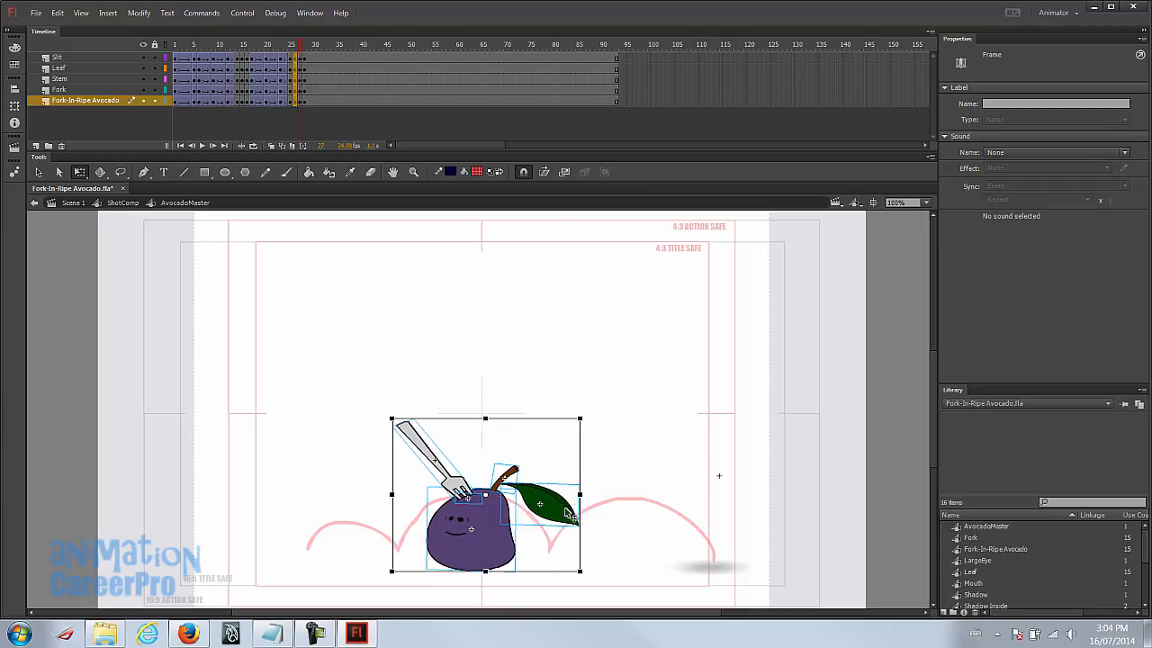
# Step: Copy the frame 26 squash pose on all layers and paste it over frame 27
pyautogui.click(290, 44)
pyautogui.click(293, 57)
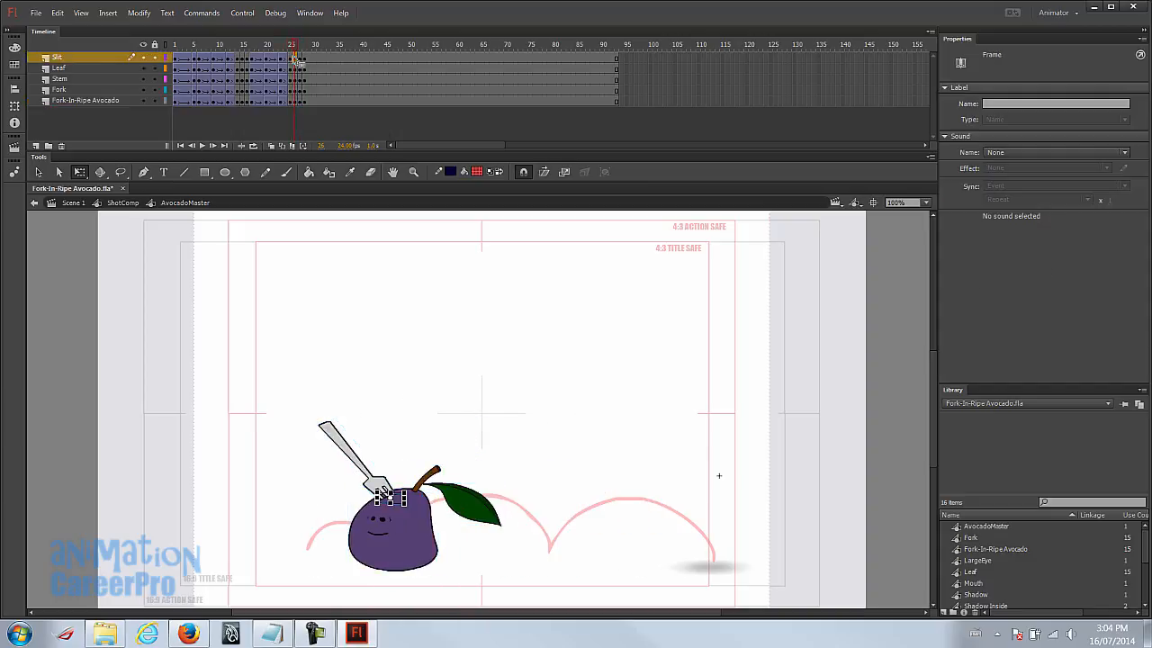
pyautogui.click(295, 59)
pyautogui.keyDown('shift'); pyautogui.click(297, 100); pyautogui.keyUp('shift')
pyautogui.rightClick(297, 102)
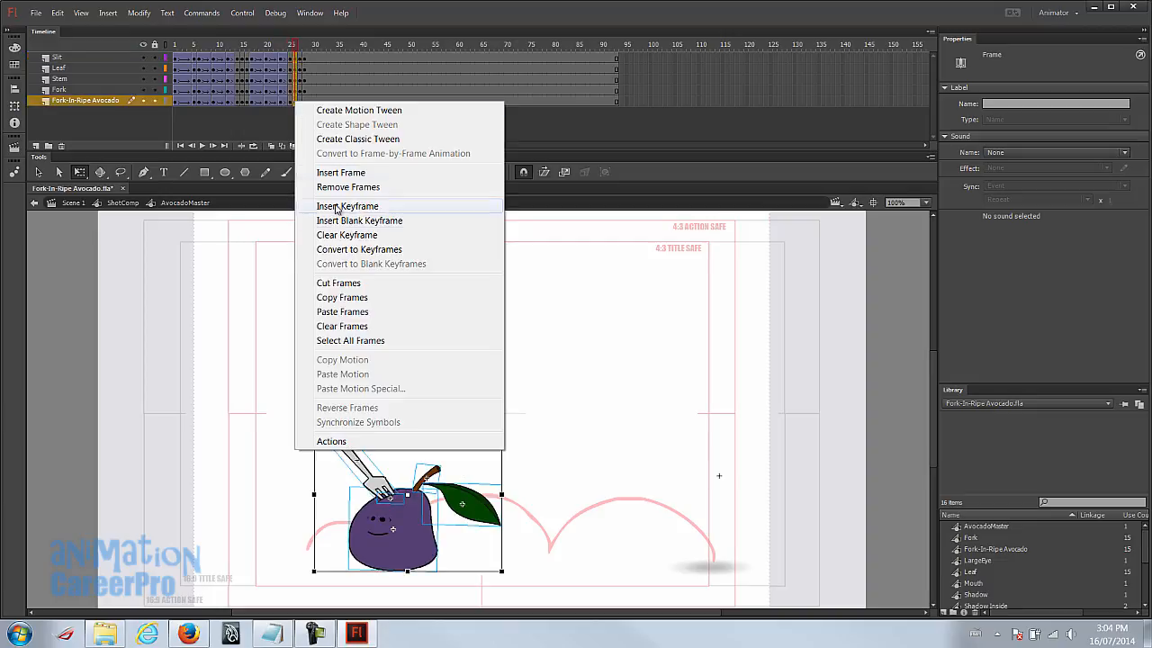
pyautogui.click(359, 306)
pyautogui.click(301, 57)
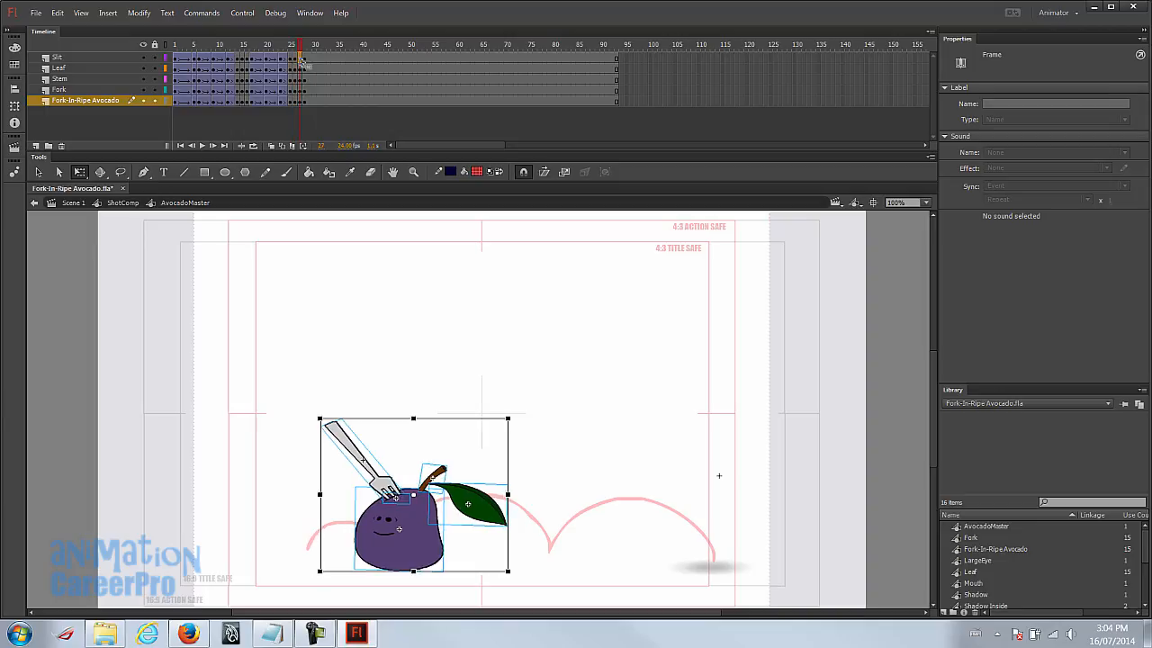
pyautogui.keyDown('shift'); pyautogui.click(302, 101); pyautogui.keyUp('shift')
pyautogui.rightClick(303, 101)
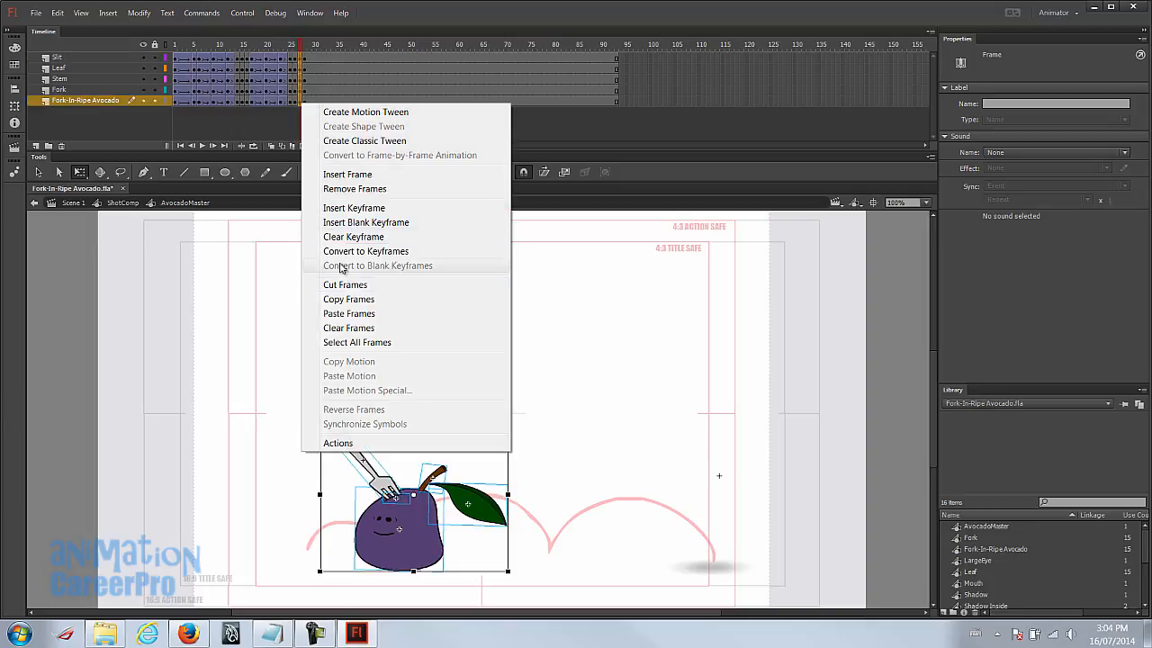
pyautogui.click(362, 314)
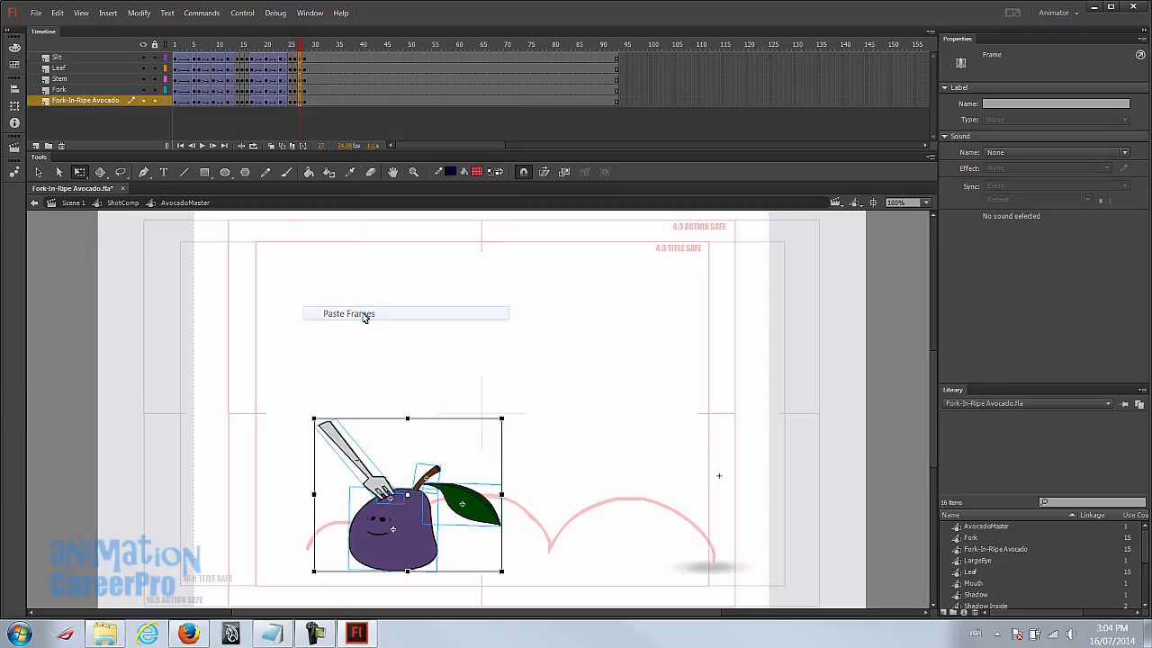
# Step: Clear the leftover keyframe on frame 28 across all layers
pyautogui.click(305, 59)
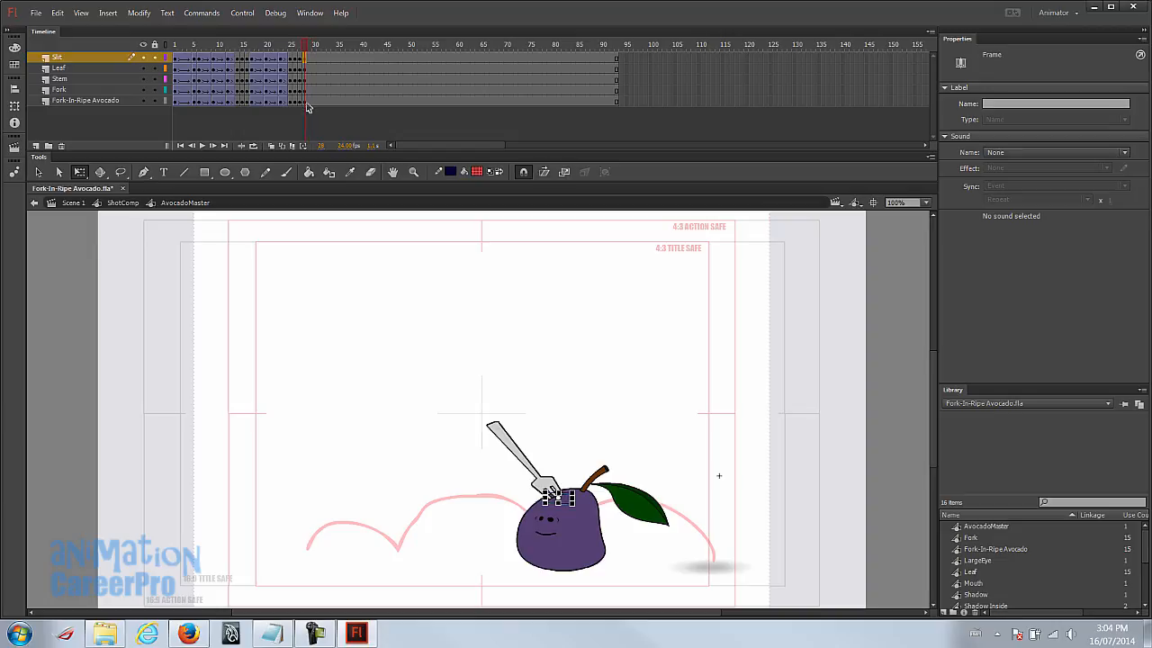
pyautogui.click(305, 101)
pyautogui.rightClick(305, 104)
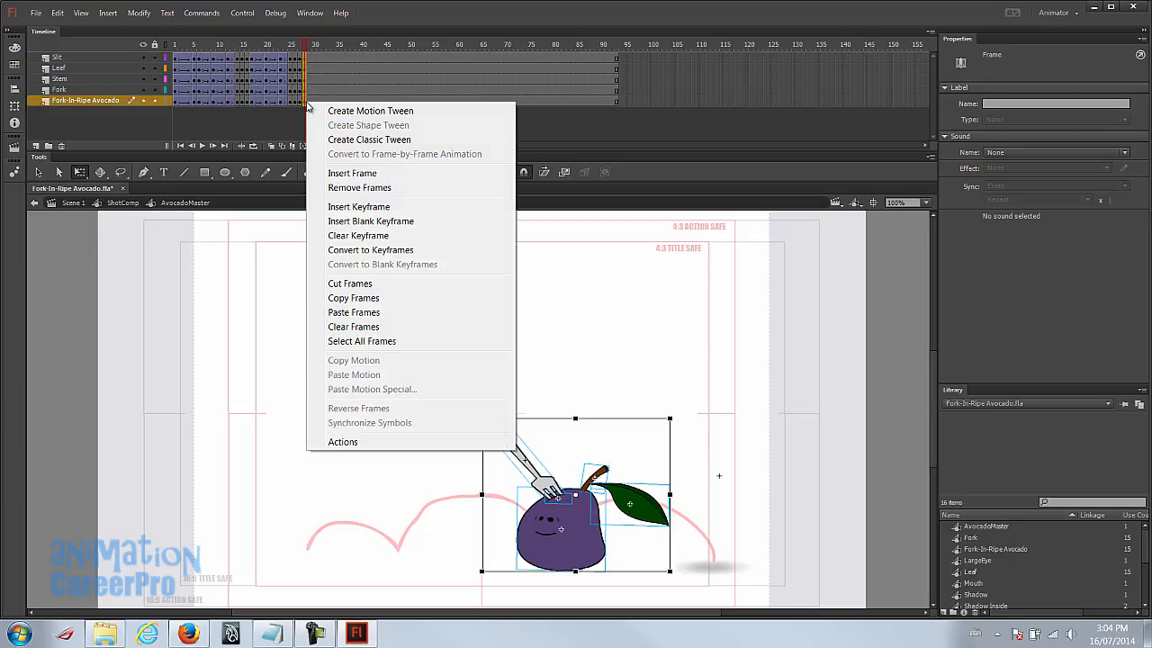
pyautogui.click(394, 236)
# Step: Play the animation from frame 1 and scrub to frame 27 to check the first two hops
pyautogui.moveTo(177, 45)
pyautogui.mouseDown()
pyautogui.moveTo(311, 54)
pyautogui.moveTo(170, 51)
pyautogui.mouseUp()
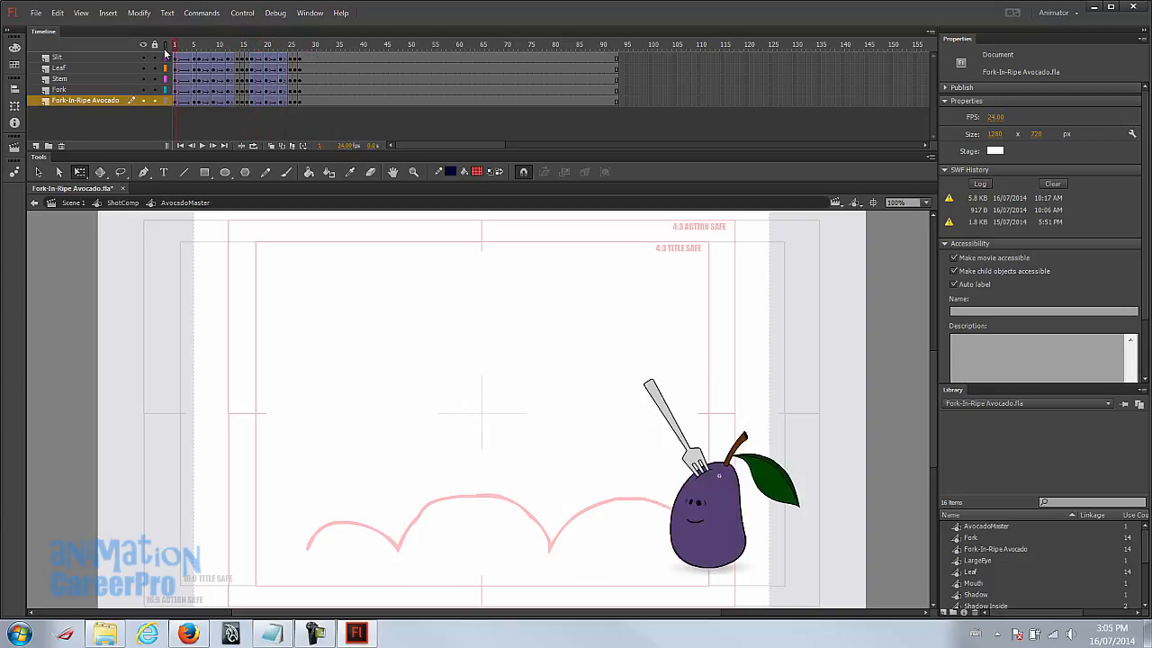
pyautogui.press('Return')
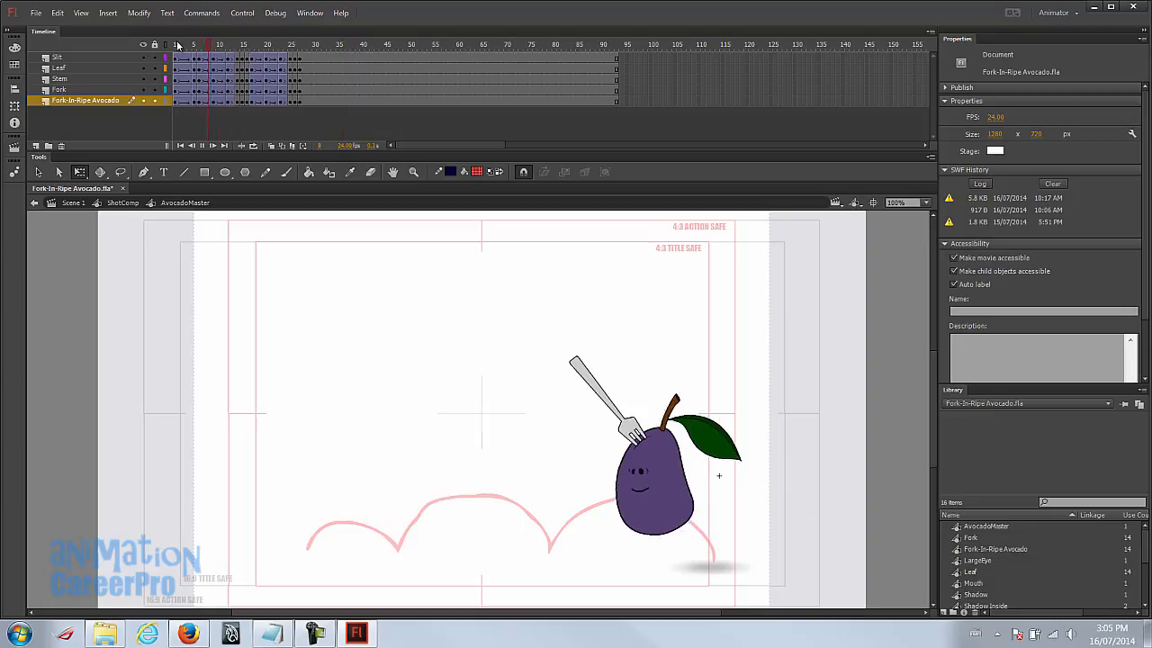
pyautogui.moveTo(178, 45); pyautogui.dragTo(300, 51)
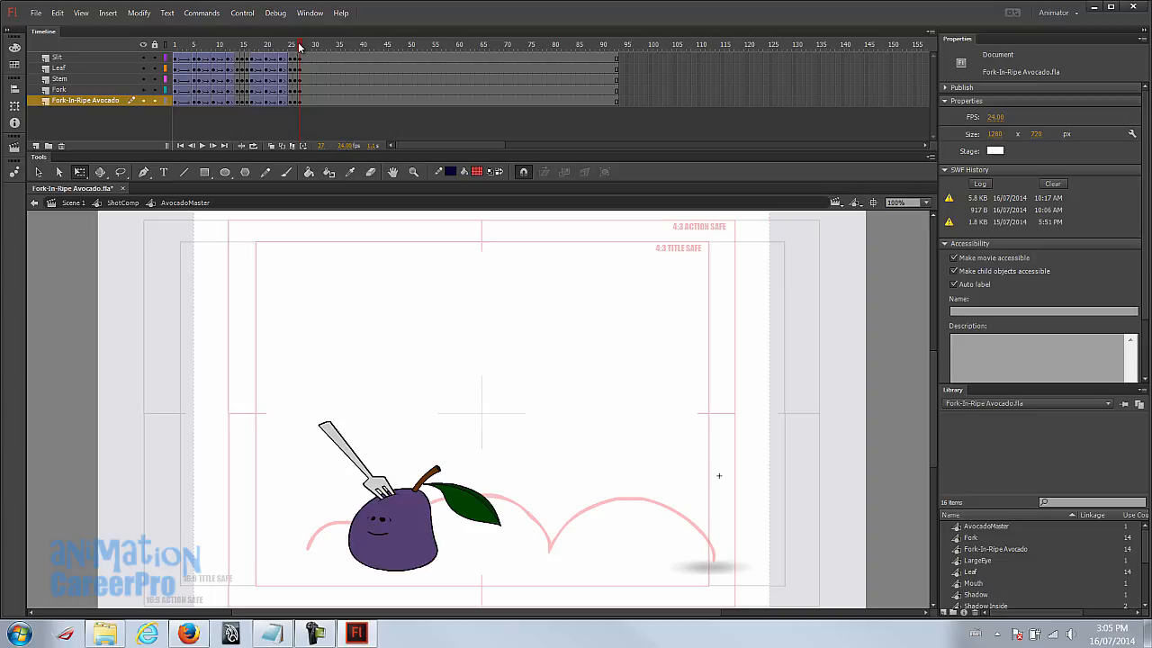
pyautogui.moveTo(300, 47)
pyautogui.mouseDown()
pyautogui.moveTo(243, 53)
pyautogui.moveTo(301, 54)
pyautogui.mouseUp()
# Step: Copy the frame 17 stretch pose on all layers and paste it at frame 29 for the third hop
pyautogui.moveTo(303, 51); pyautogui.dragTo(254, 54)
pyautogui.click(252, 58)
pyautogui.click(256, 100)
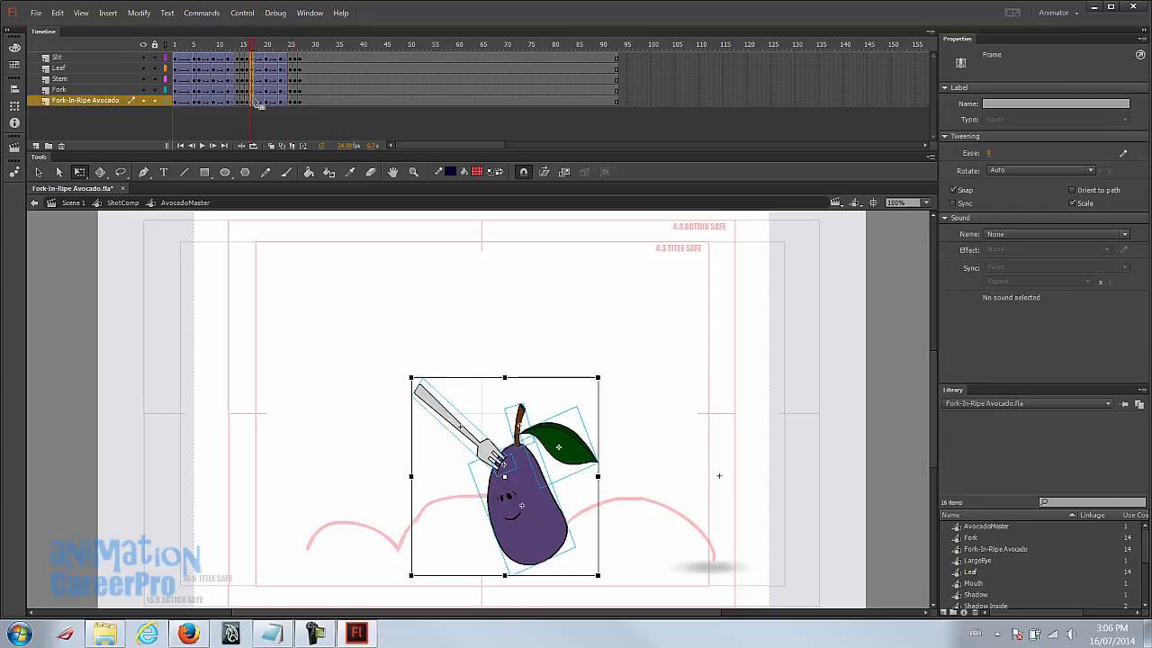
pyautogui.rightClick(256, 102)
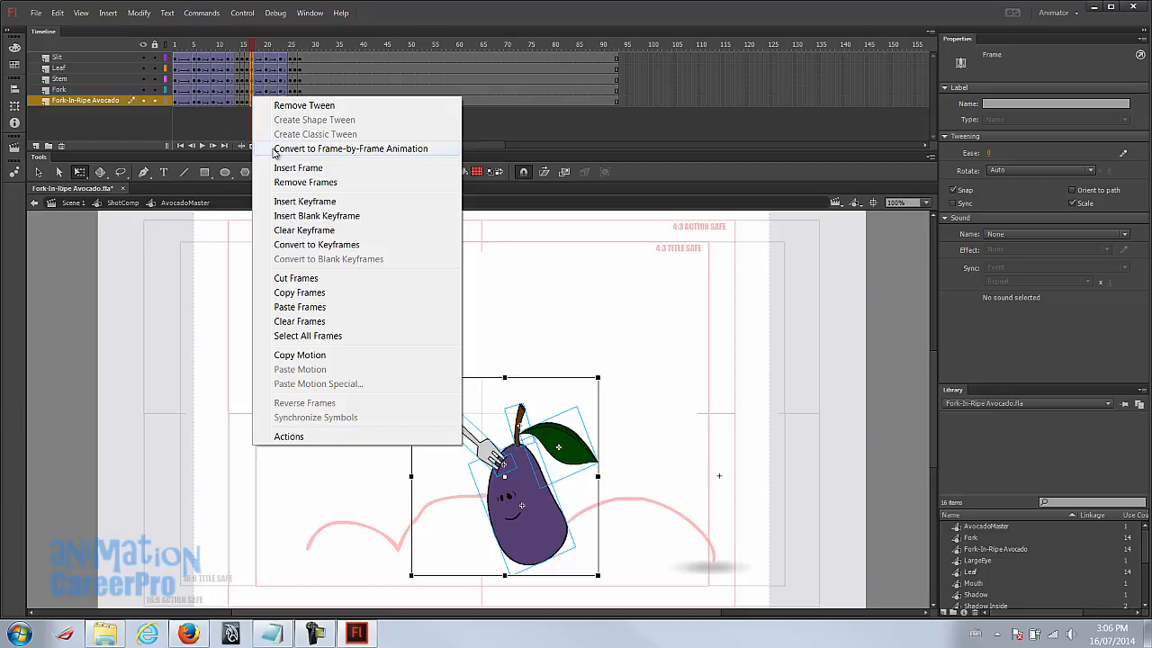
pyautogui.click(300, 292)
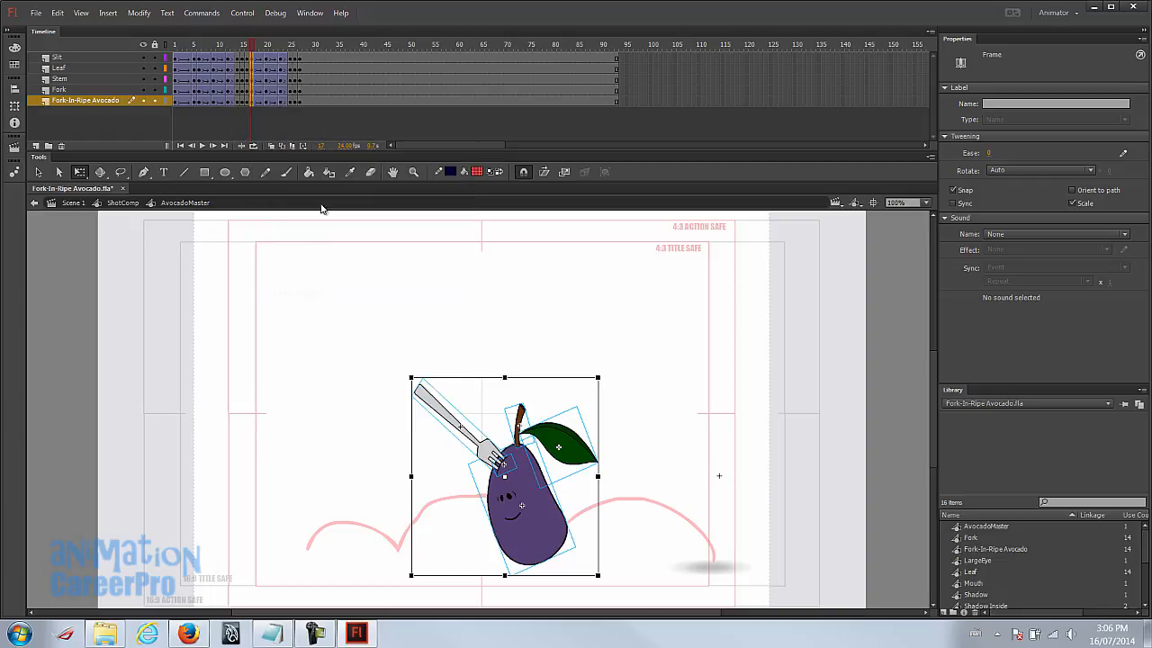
pyautogui.click(302, 47)
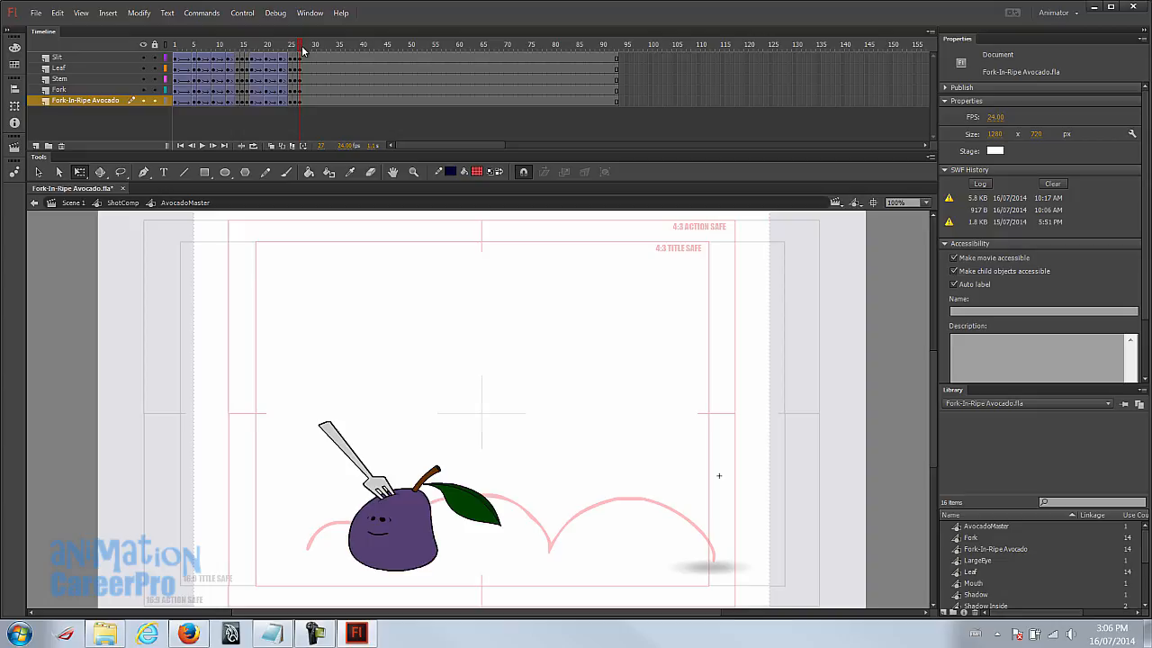
pyautogui.press('.')
pyautogui.click(313, 59)
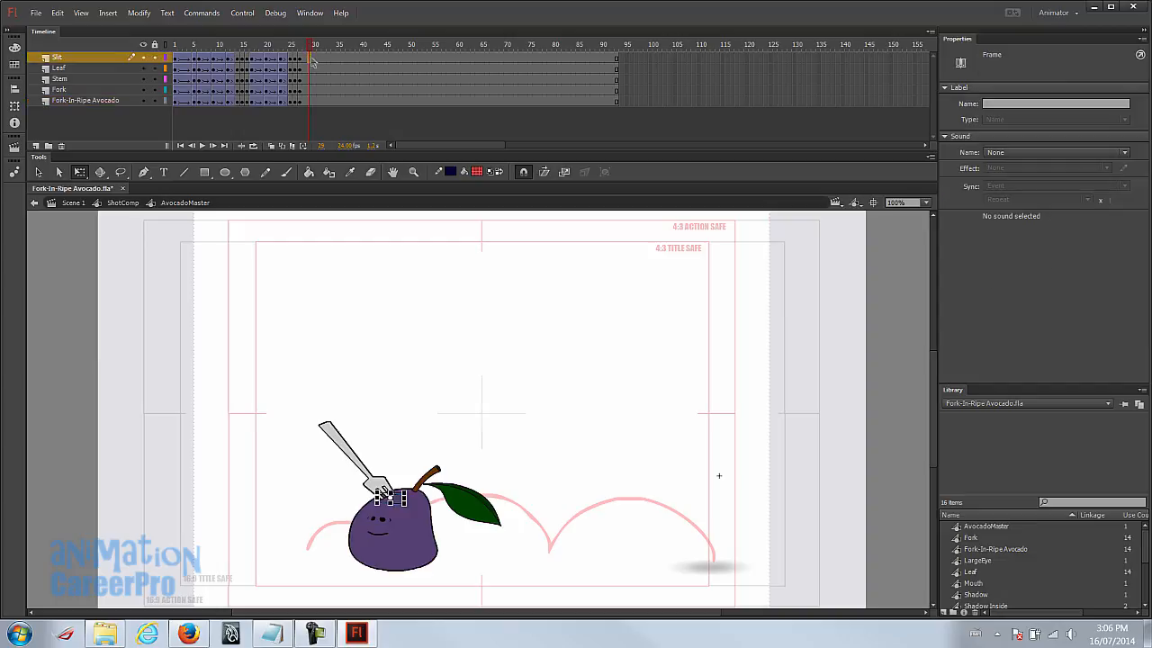
pyautogui.click(311, 102)
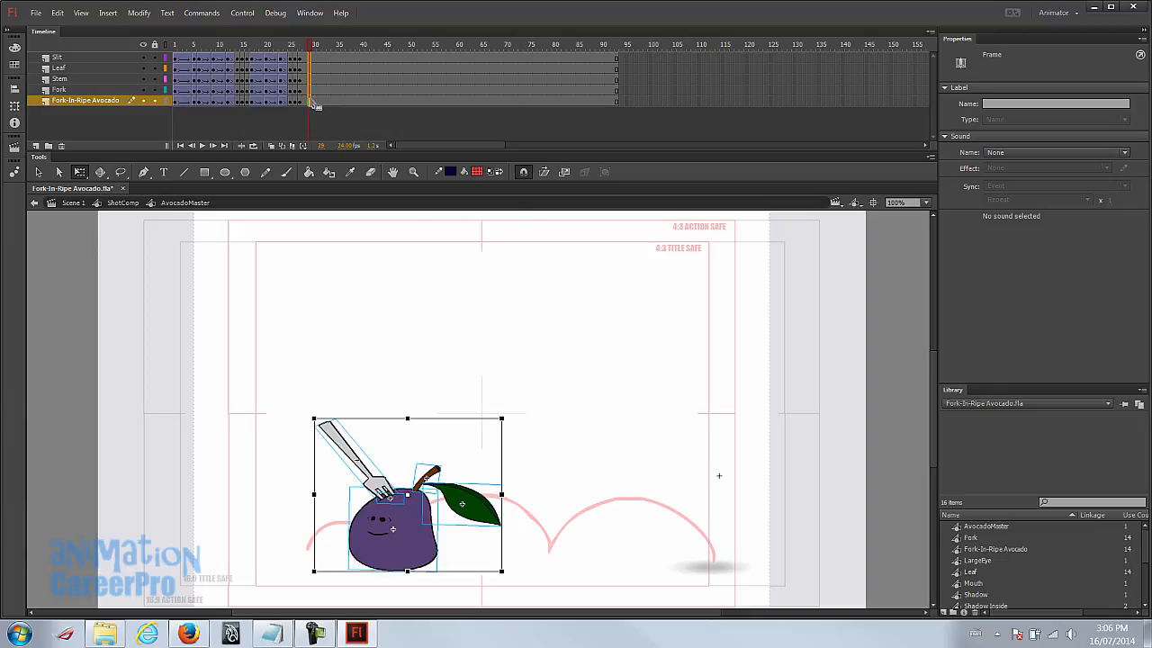
pyautogui.rightClick(312, 102)
pyautogui.click(370, 310)
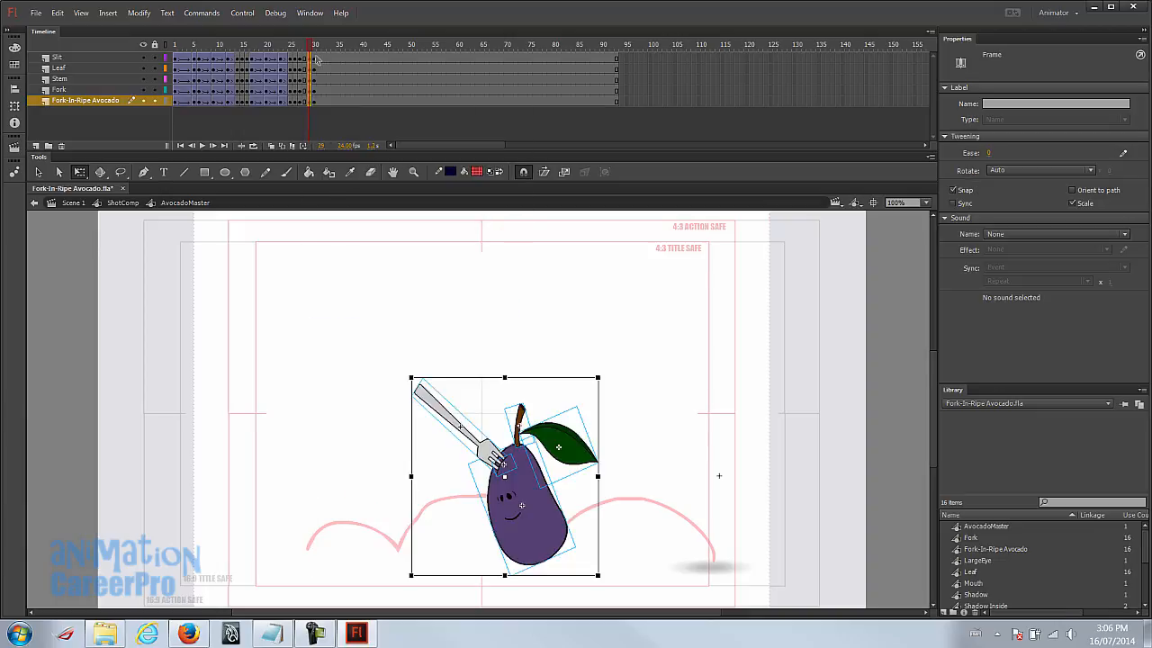
# Step: Clear the extra keyframe on frame 30 across all layers and remove the tween starting at frame 29
pyautogui.click(316, 101)
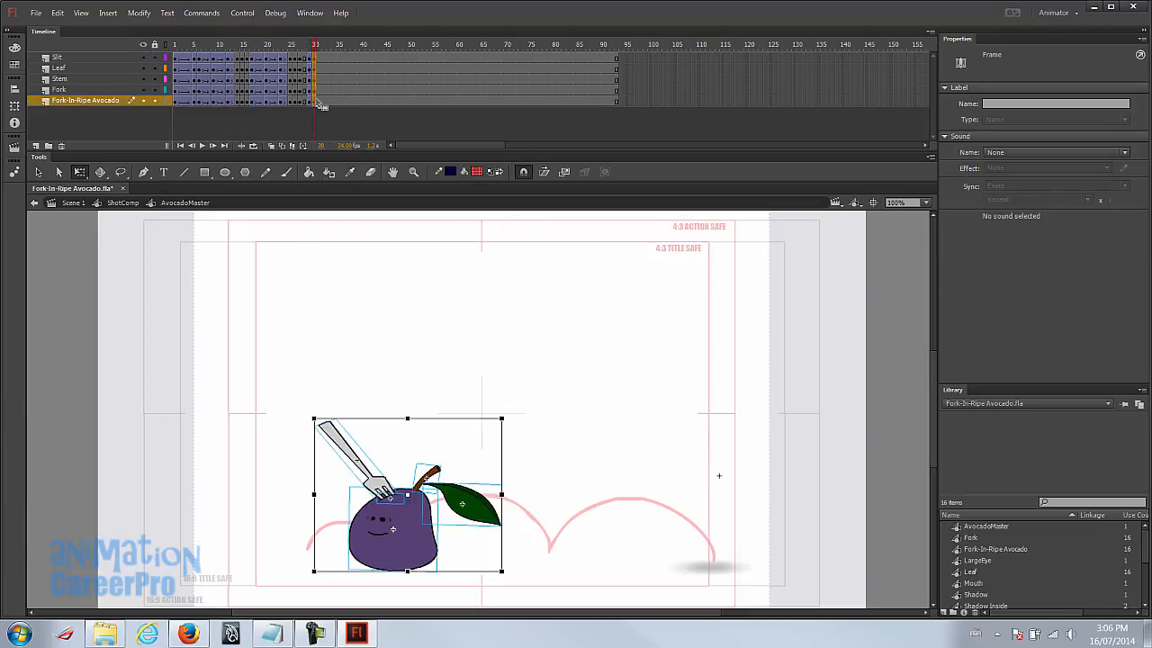
pyautogui.rightClick(317, 102)
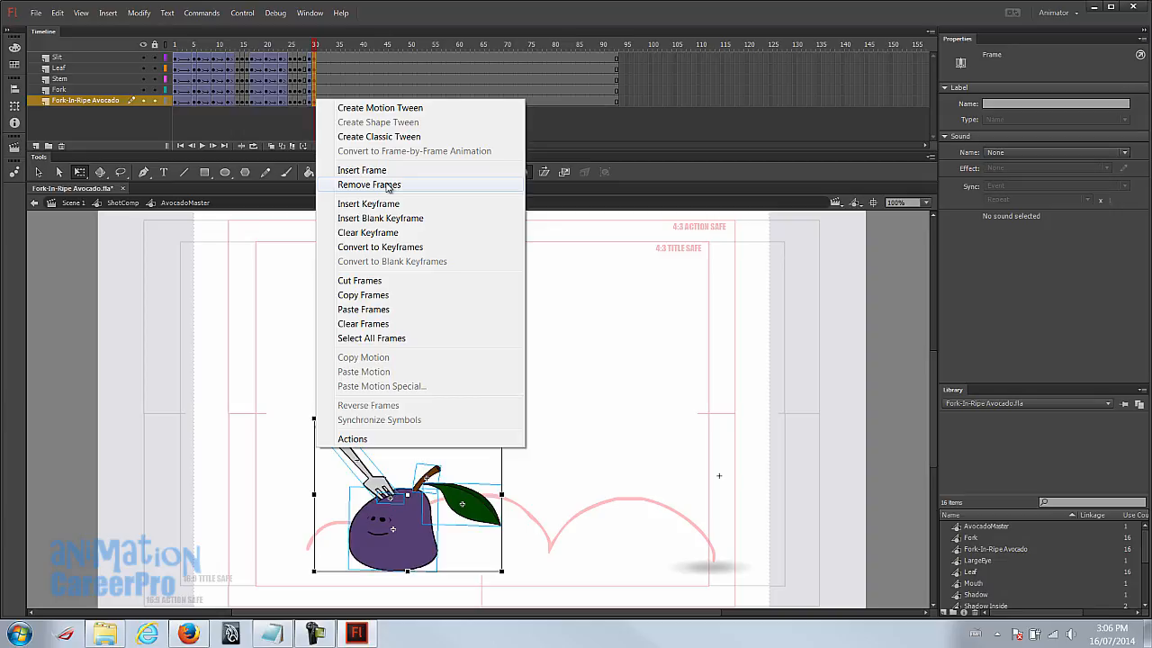
pyautogui.click(383, 233)
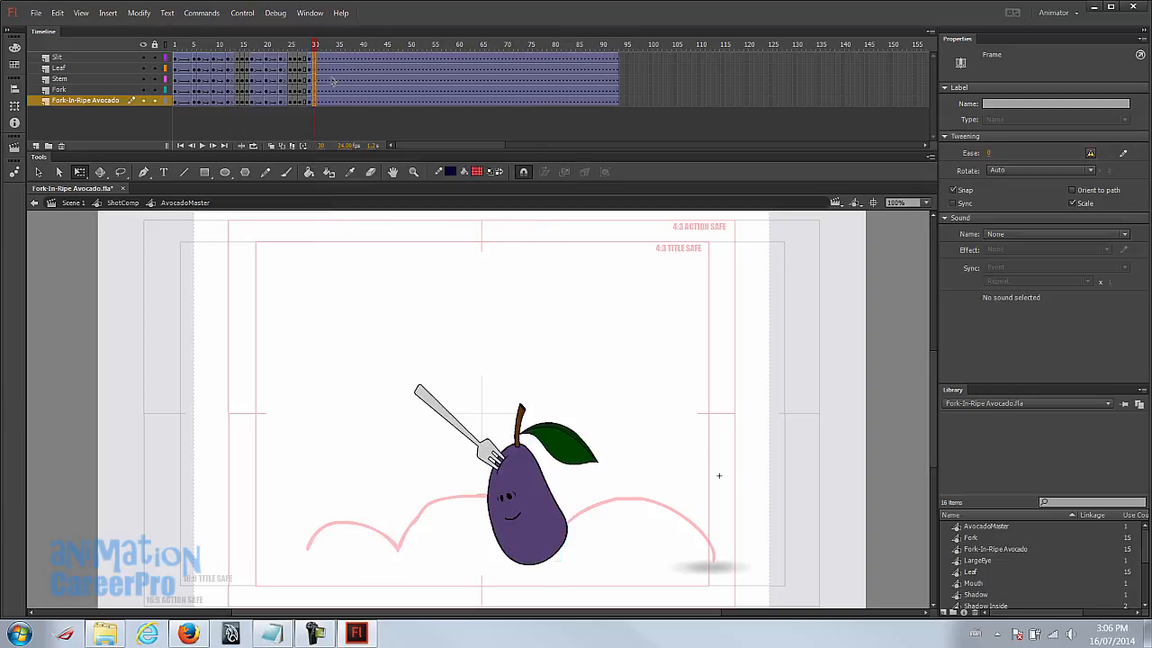
pyautogui.rightClick(317, 65)
pyautogui.click(338, 68)
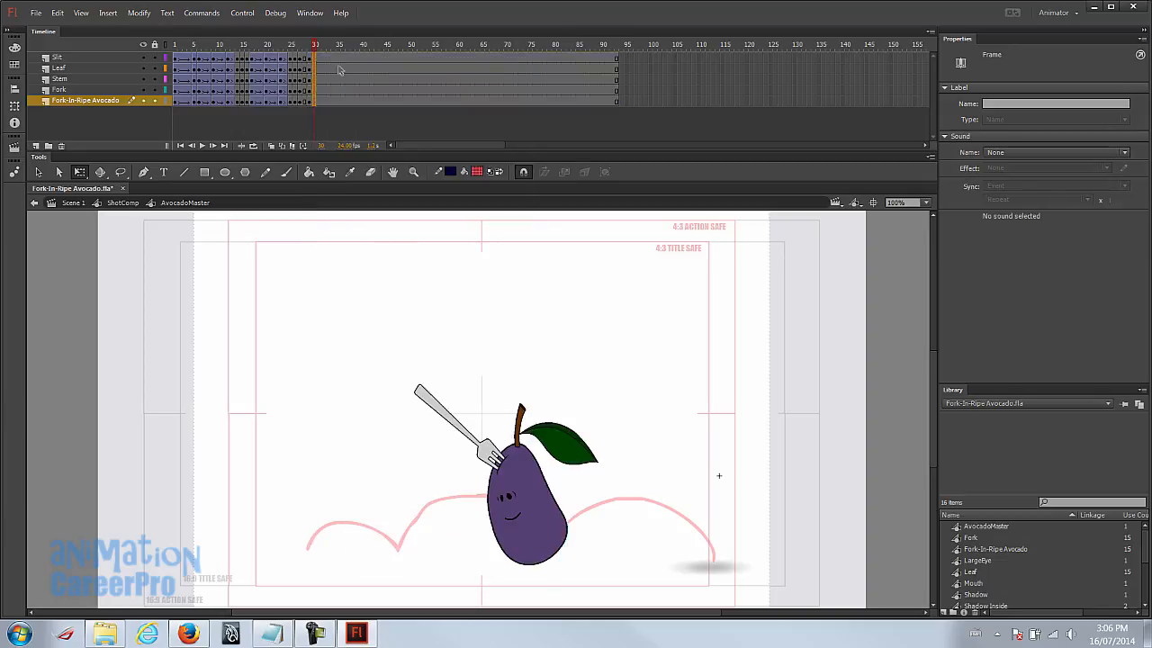
# Step: Move the whole frame 29 stretch pose left to the third hop's take-off point, at about X -780
pyautogui.moveTo(315, 56); pyautogui.dragTo(315, 101)
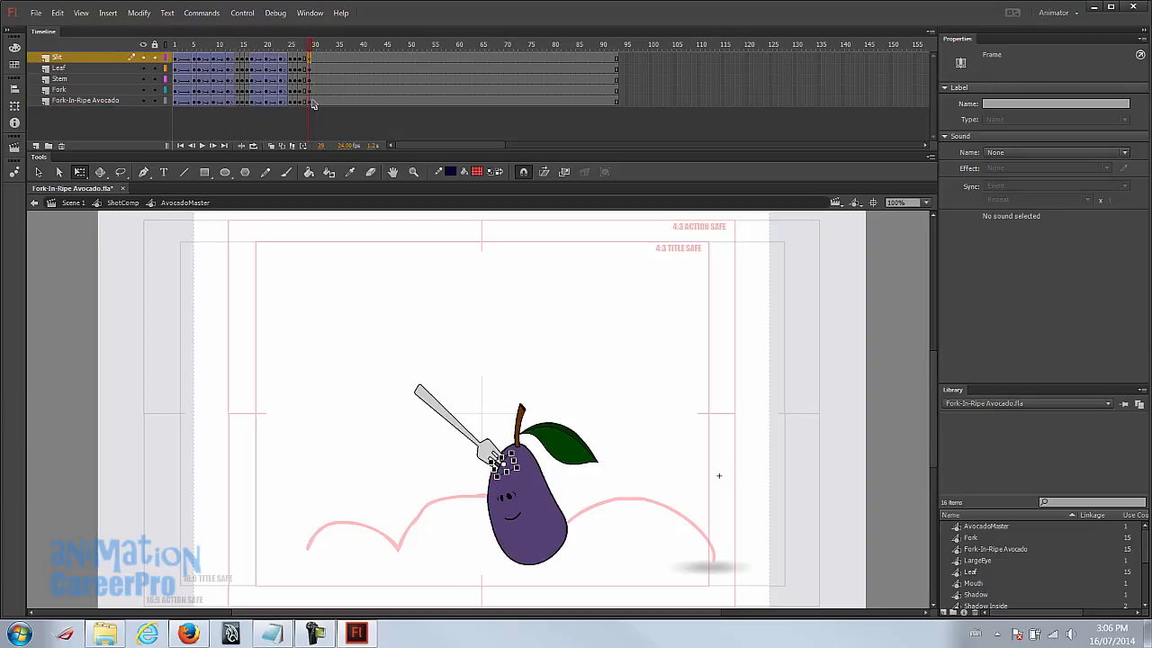
pyautogui.click(310, 57)
pyautogui.moveTo(380, 306); pyautogui.dragTo(665, 594)
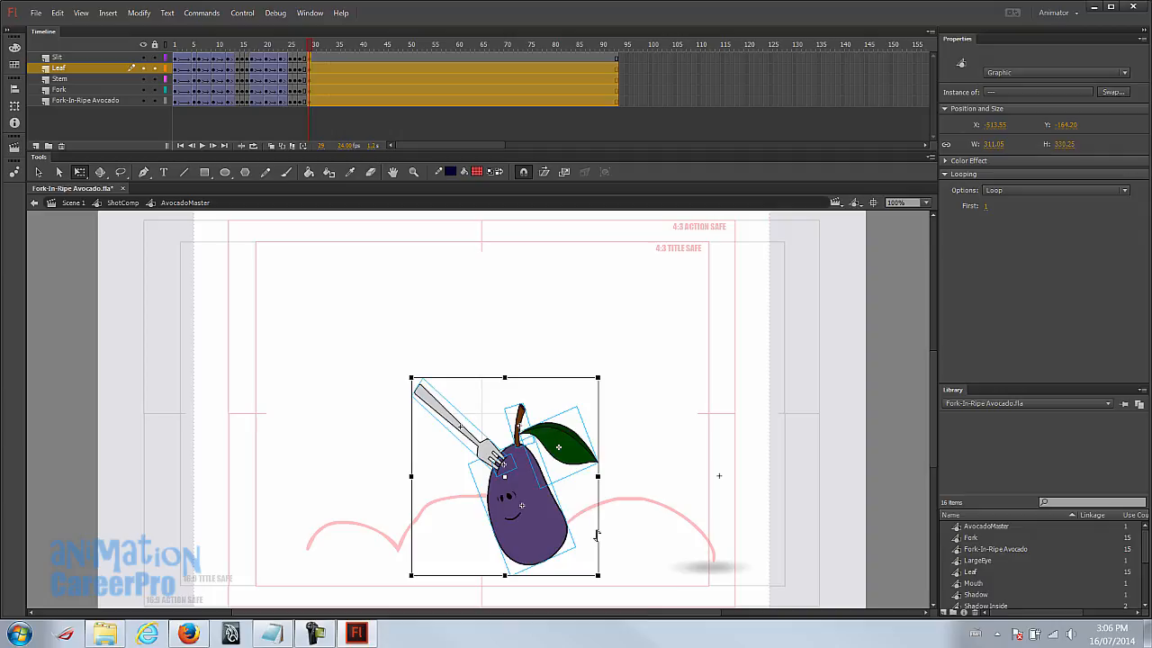
pyautogui.moveTo(550, 528); pyautogui.dragTo(389, 520)
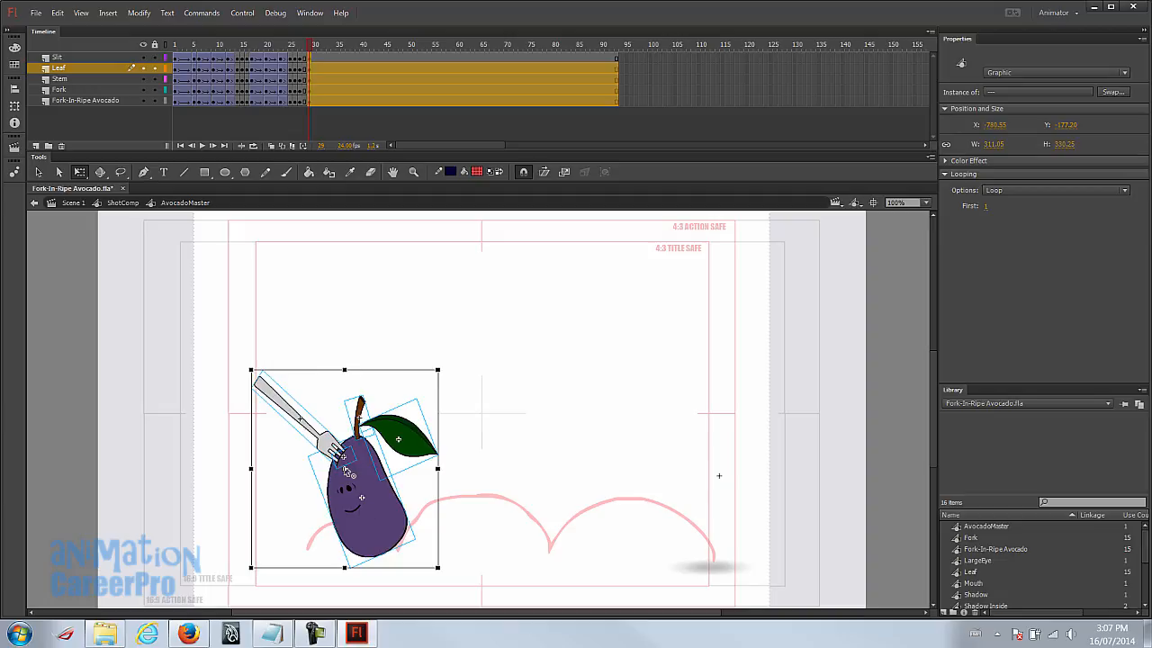
# Step: Set the frame 29 pose's transformation point at the avocado's base, reduce the pose's height to about 297 and widen it slightly
pyautogui.moveTo(347, 471); pyautogui.dragTo(366, 553)
pyautogui.moveTo(345, 370); pyautogui.dragTo(361, 408)
pyautogui.moveTo(437, 478); pyautogui.dragTo(440, 478)
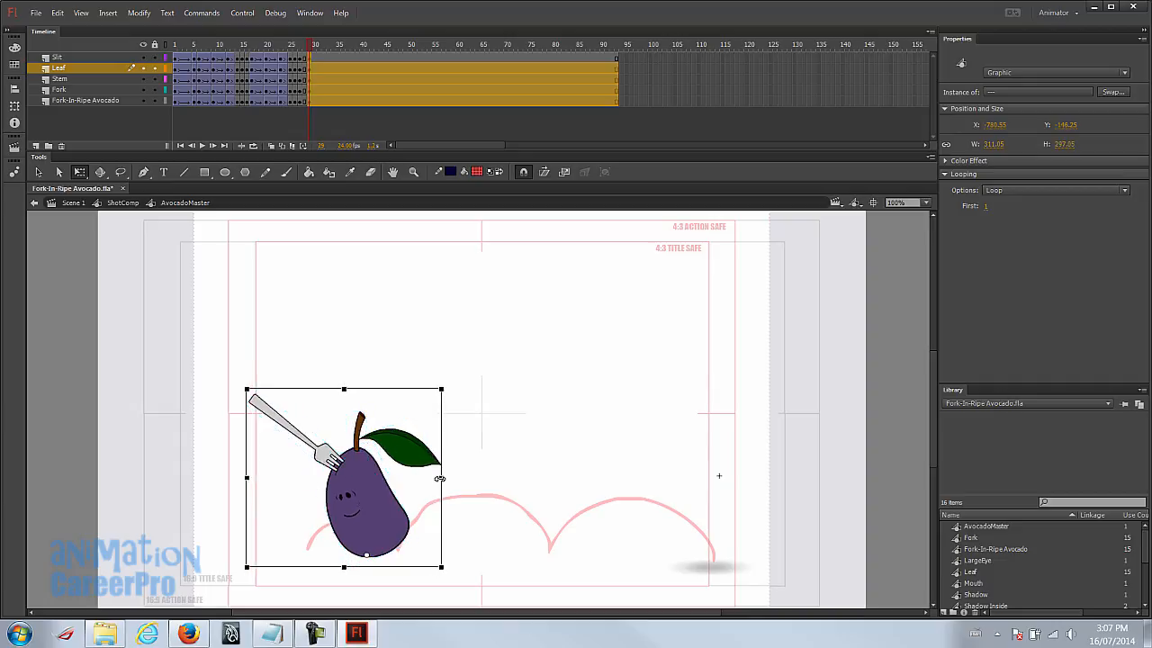
pyautogui.click(319, 49)
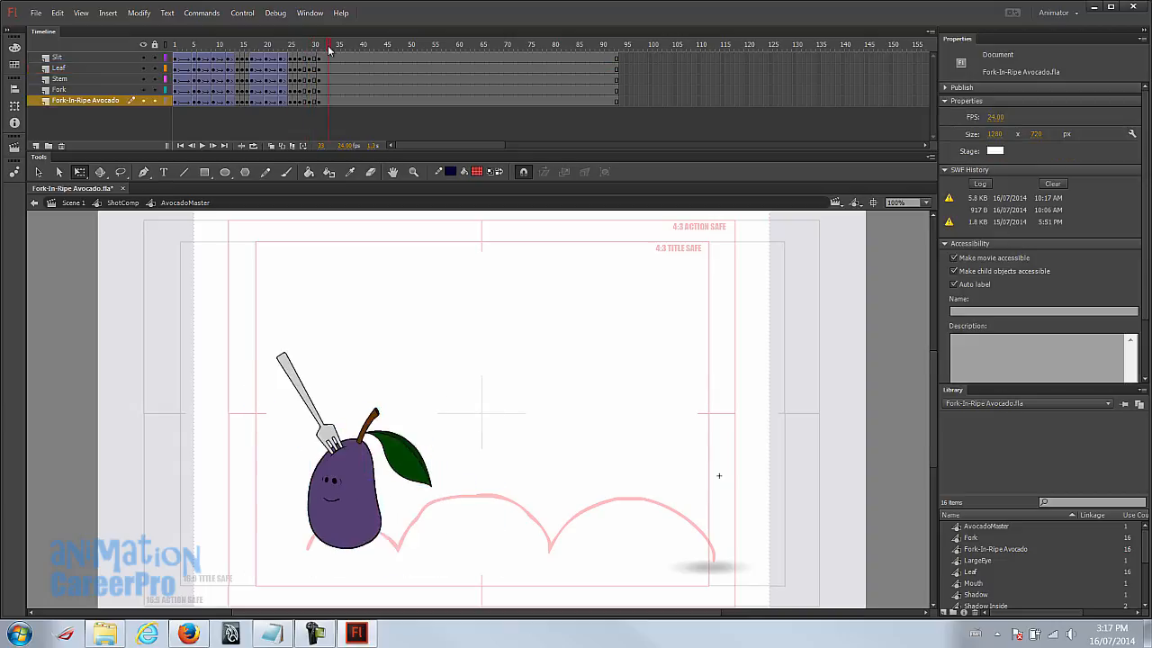
# Step: Insert a keyframe at frame 32 on all five avocado layers
pyautogui.click(322, 57)
pyautogui.click(322, 100)
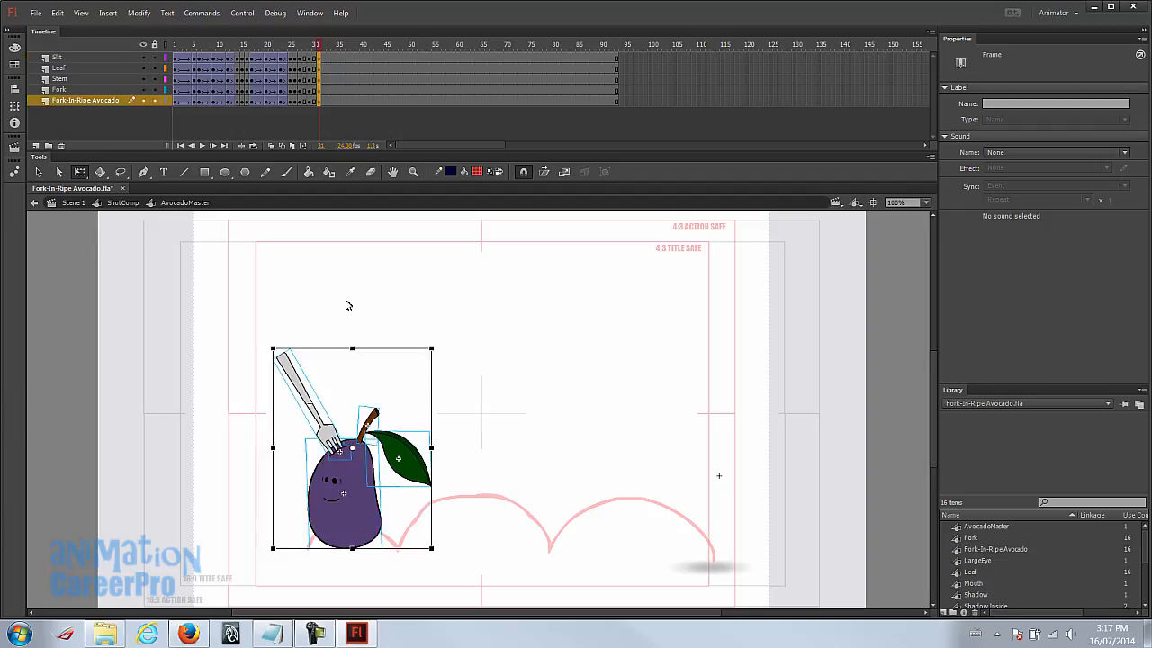
pyautogui.click(320, 49)
pyautogui.click(326, 58)
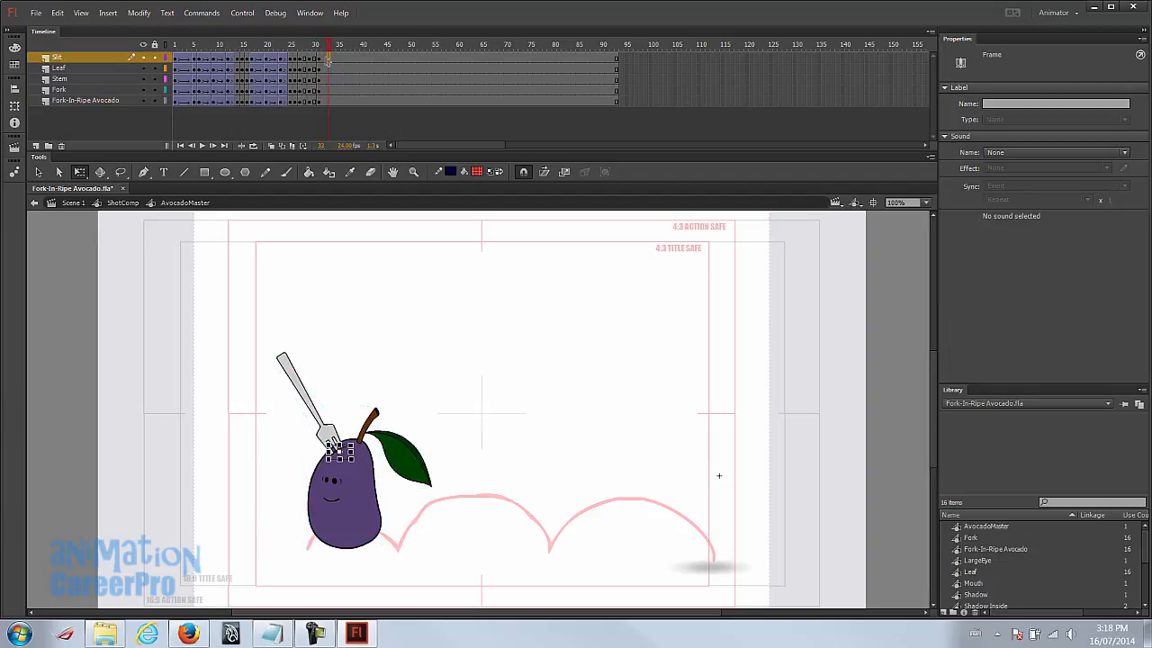
pyautogui.click(329, 100)
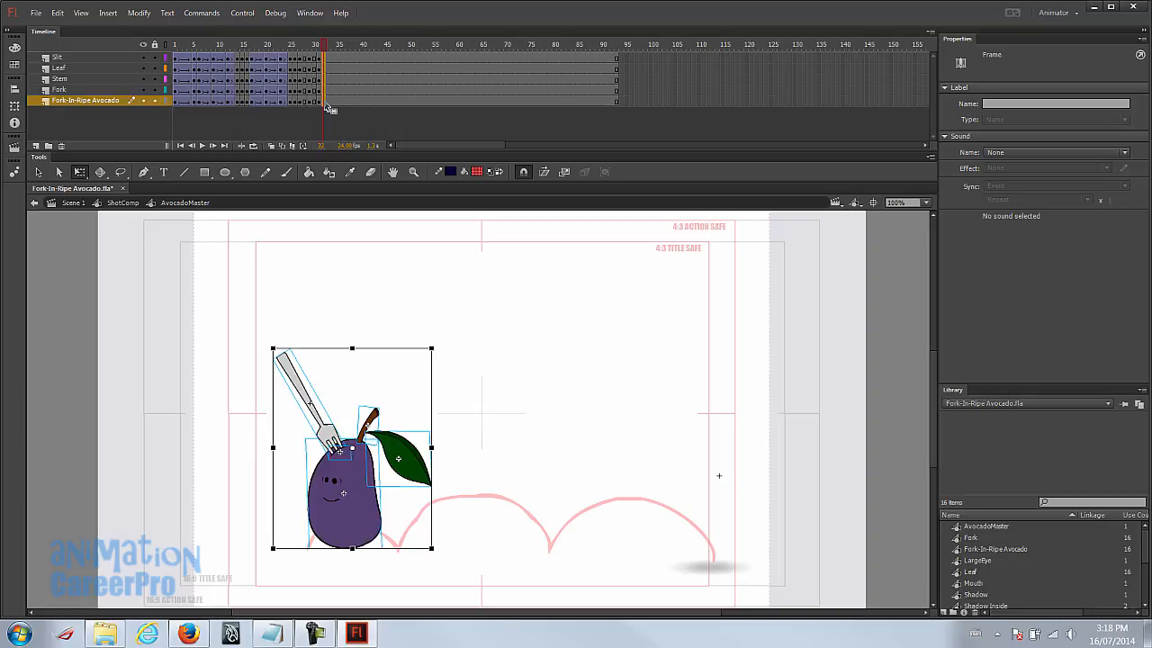
# Step: Shift the frame 32 pose left, tilt it clockwise and narrow it to about 225 wide by 367 high
pyautogui.click(358, 454)
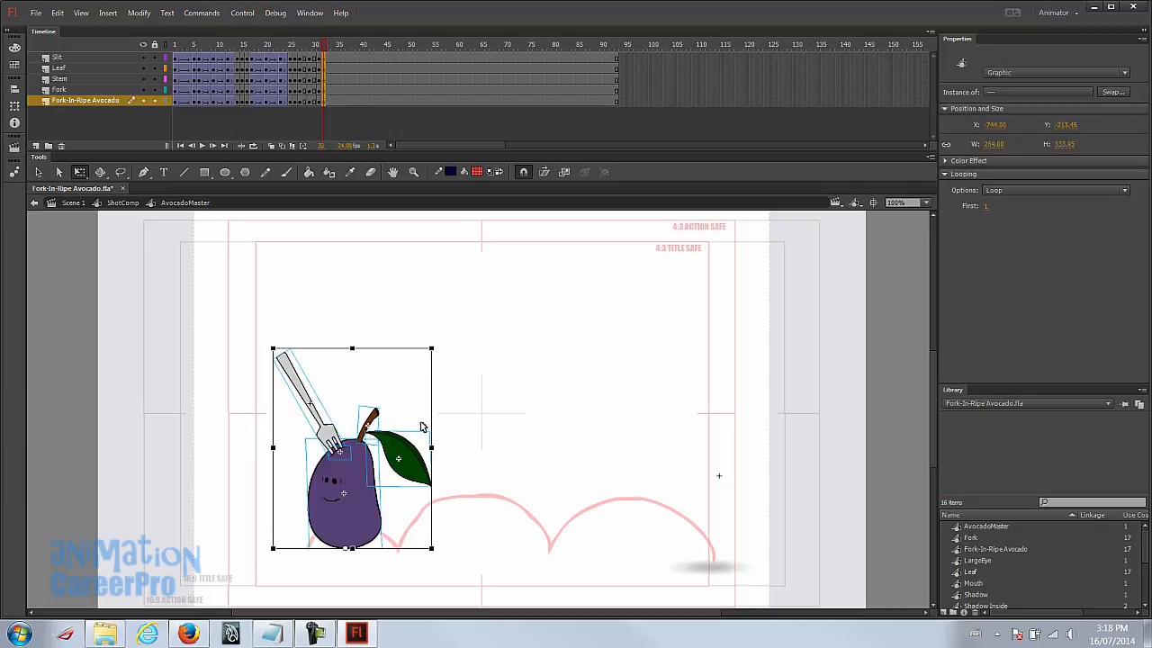
pyautogui.moveTo(373, 529); pyautogui.dragTo(342, 530)
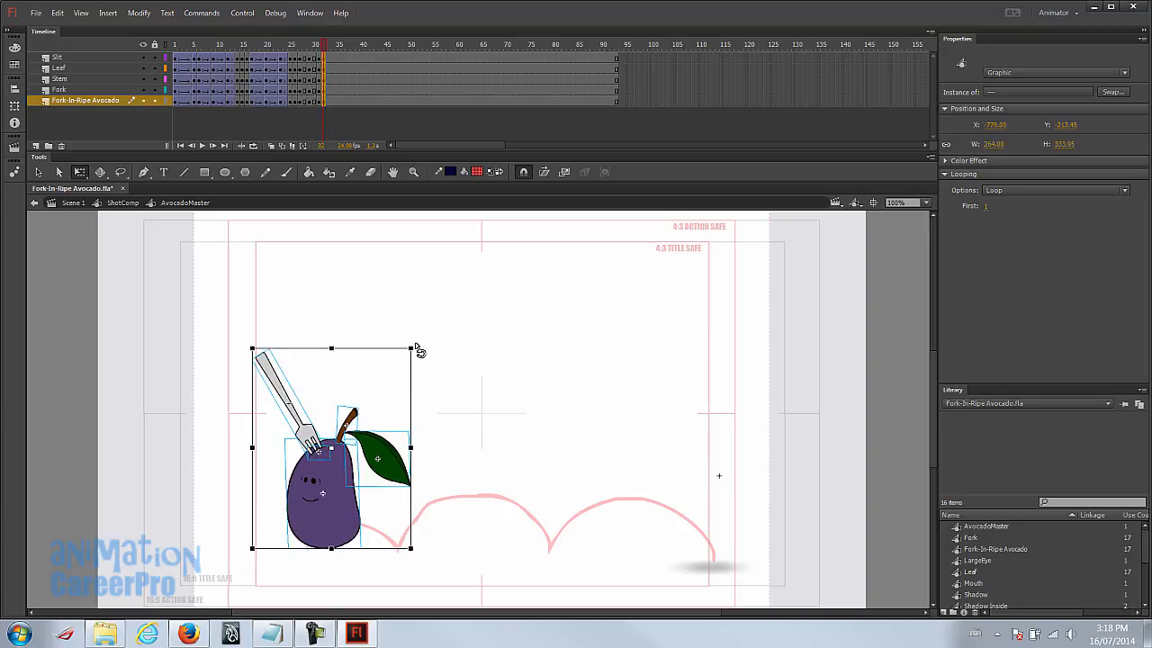
pyautogui.moveTo(417, 349); pyautogui.dragTo(431, 360)
pyautogui.hotkey('ctrl', 'z')
pyautogui.hotkey('ctrl', 'z')
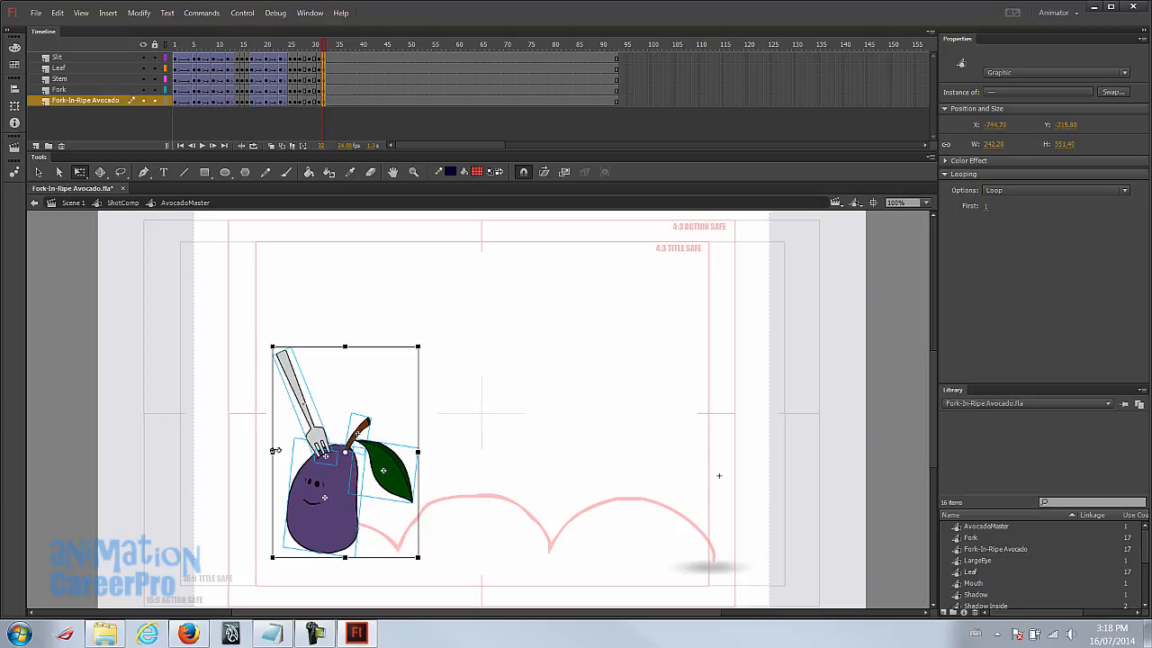
pyautogui.moveTo(276, 450); pyautogui.dragTo(283, 450)
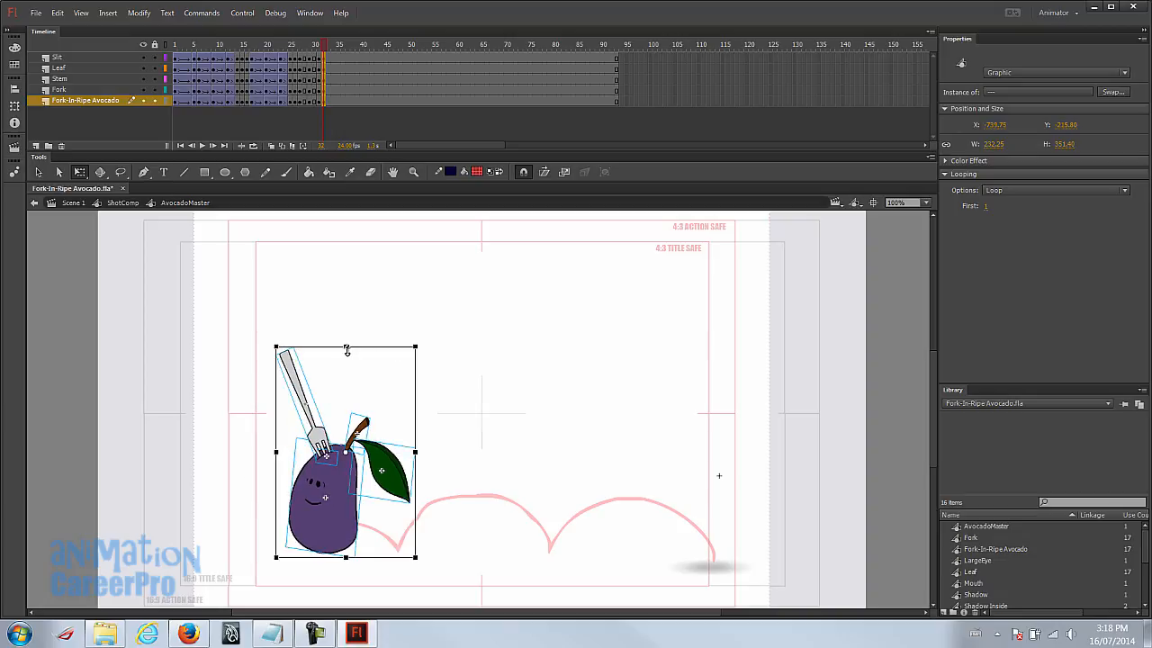
pyautogui.moveTo(421, 344); pyautogui.dragTo(432, 349)
# Step: Insert a keyframe at frame 34 on all layers and move the pose down and left to about X -748, Y -198
pyautogui.moveTo(327, 48)
pyautogui.mouseDown()
pyautogui.moveTo(315, 49)
pyautogui.moveTo(326, 52)
pyautogui.mouseUp()
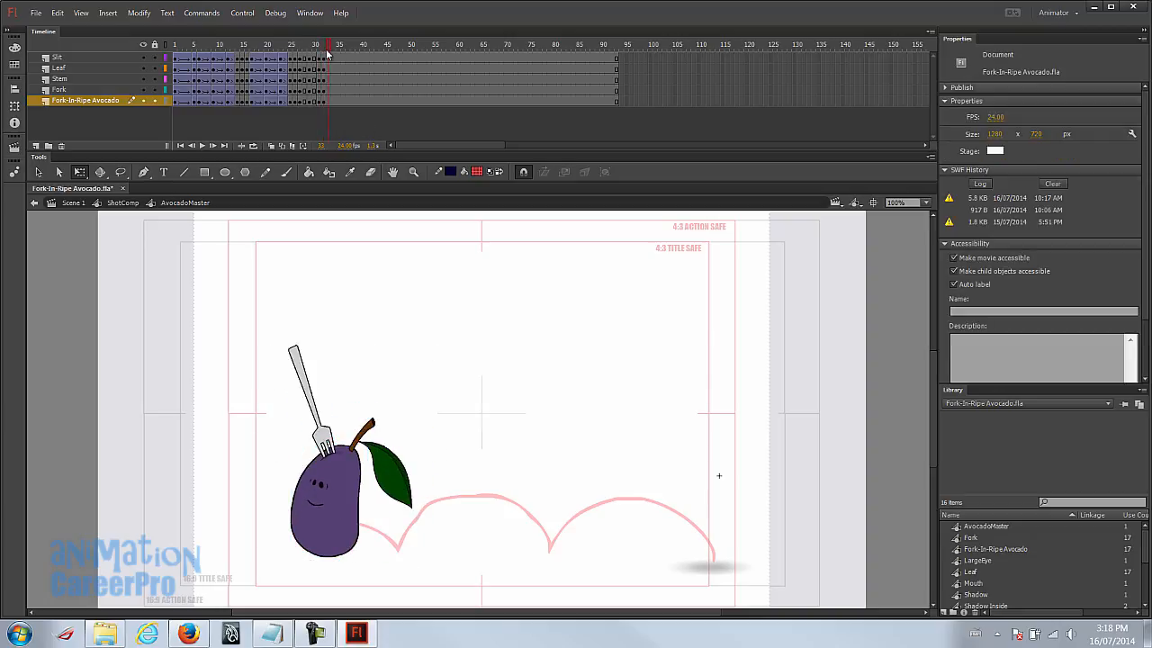
pyautogui.click(335, 48)
pyautogui.click(335, 58)
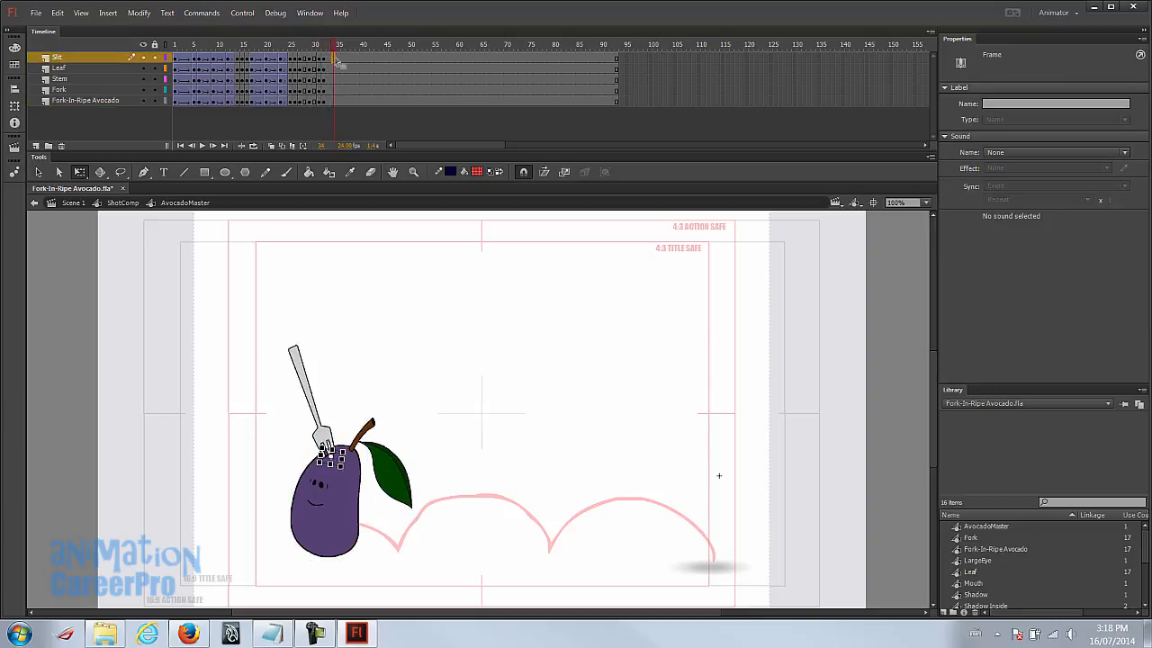
pyautogui.click(334, 102)
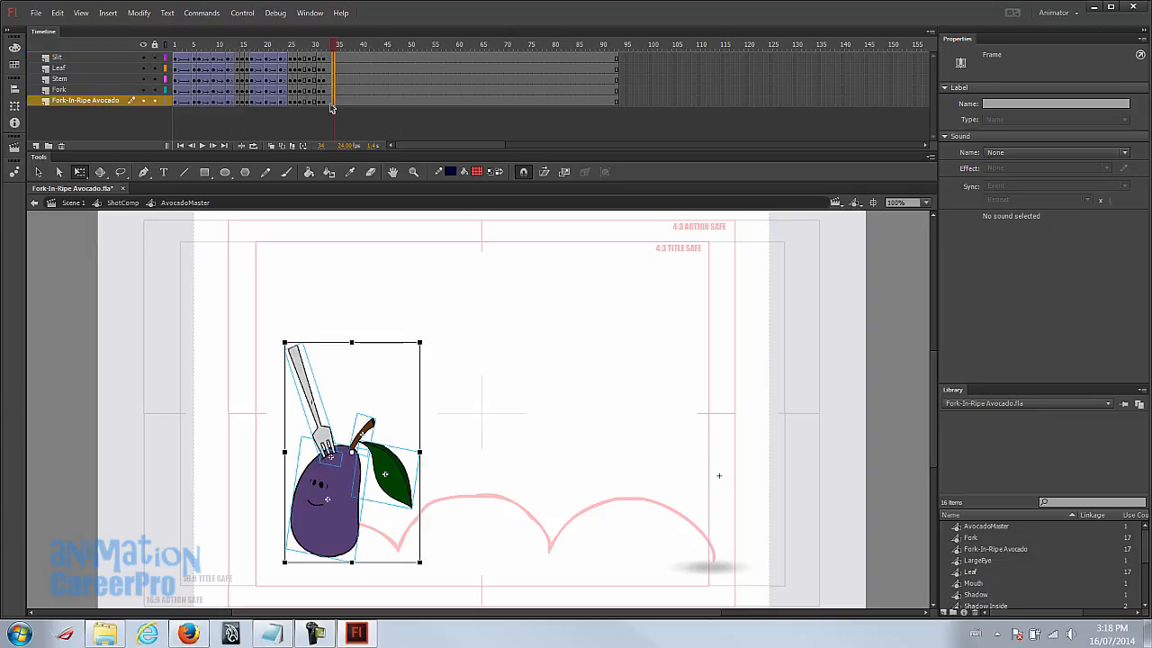
pyautogui.click(334, 522)
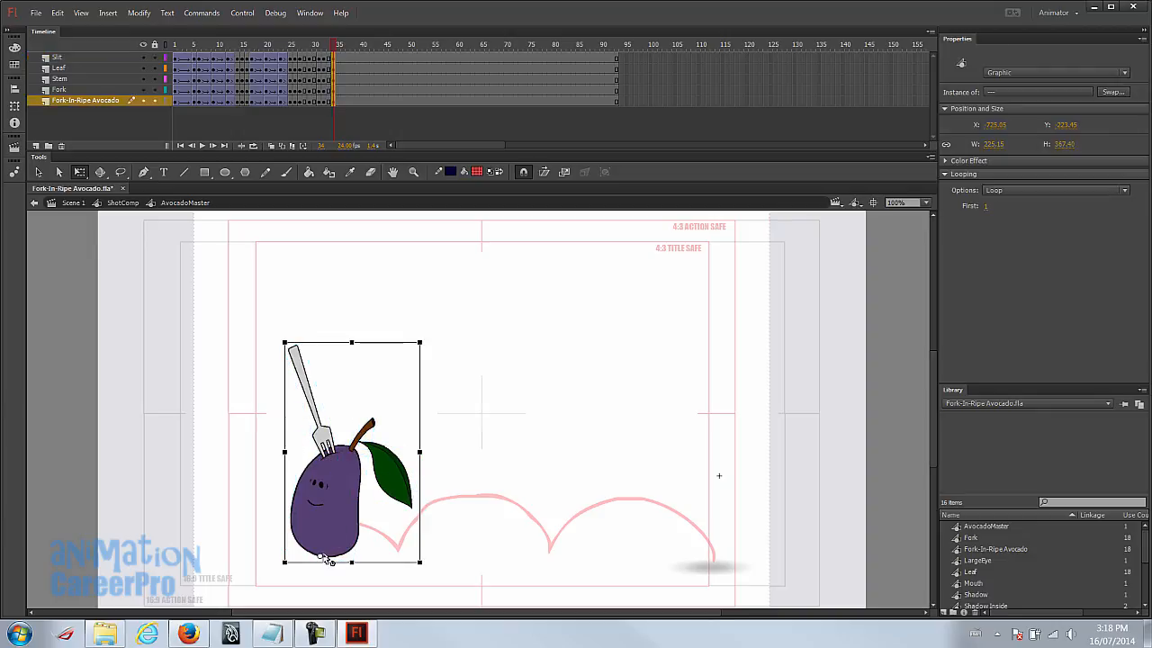
pyautogui.moveTo(344, 497); pyautogui.dragTo(333, 508)
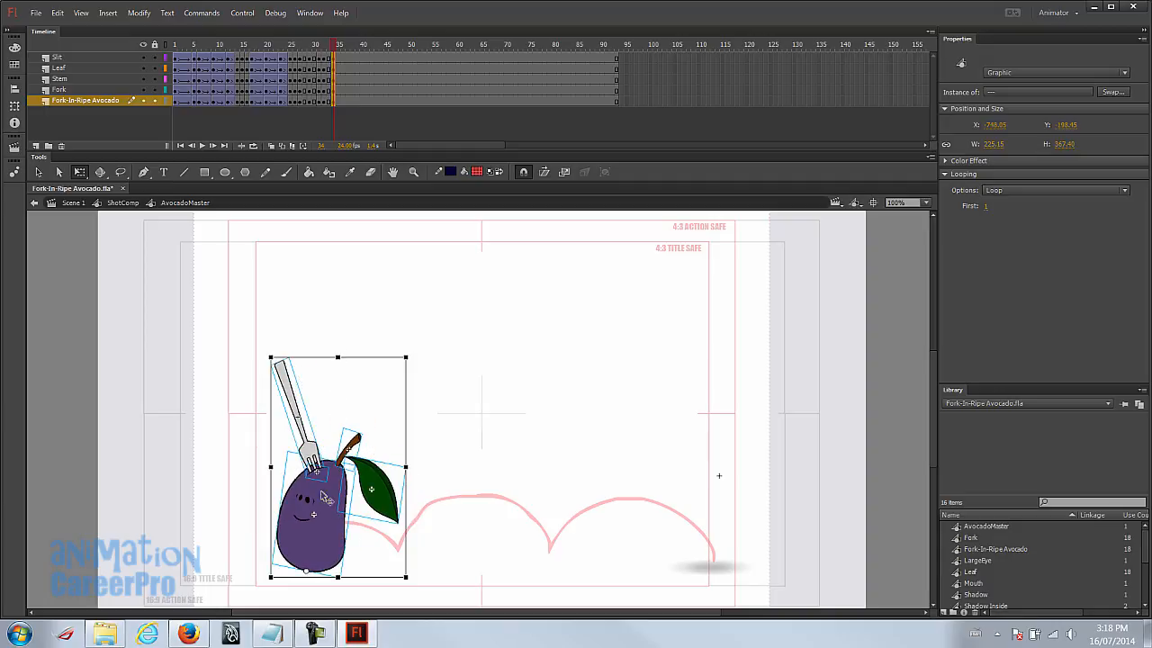
# Step: Reduce the frame 34 pose's height to about 333 and rotate it counterclockwise
pyautogui.moveTo(337, 357); pyautogui.dragTo(337, 376)
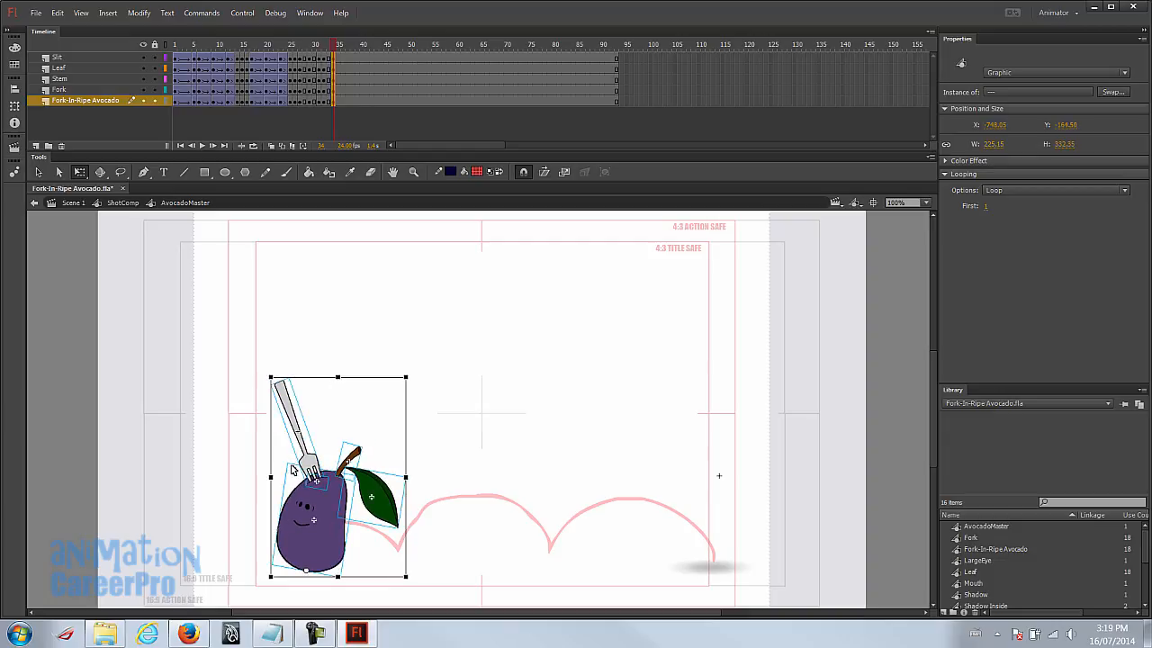
pyautogui.moveTo(412, 379); pyautogui.dragTo(378, 381)
pyautogui.click(282, 357)
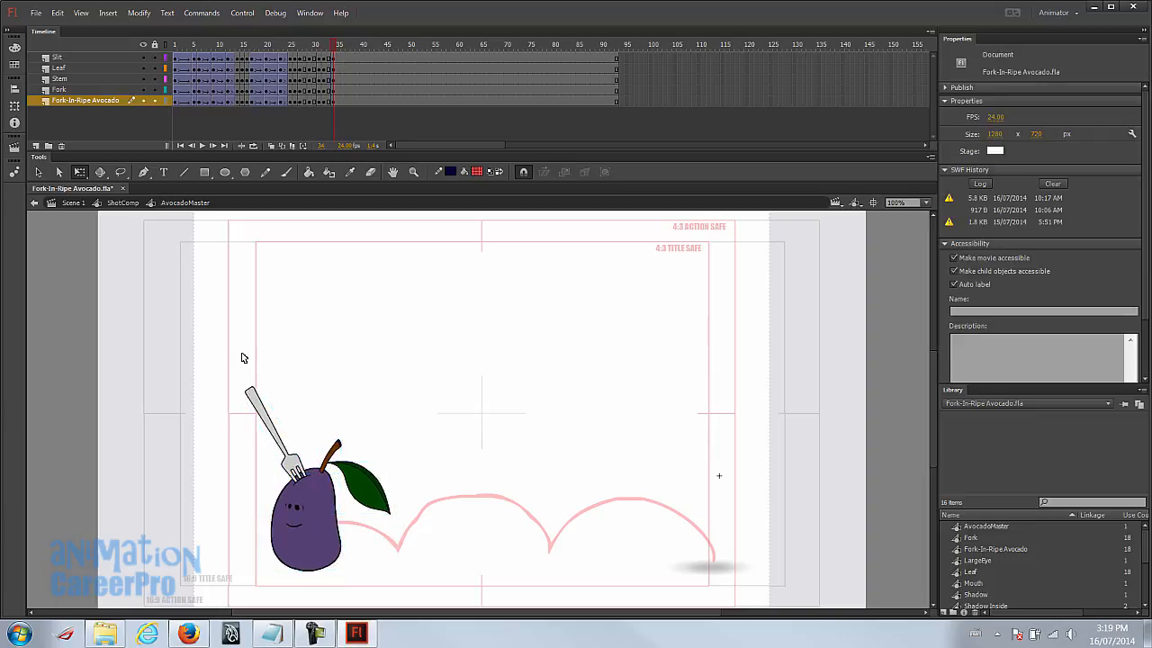
# Step: Set the frame 34 pose's transformation point at its base, squash it to about 279 high, widen it and skew its top left
pyautogui.moveTo(192, 344); pyautogui.dragTo(477, 599)
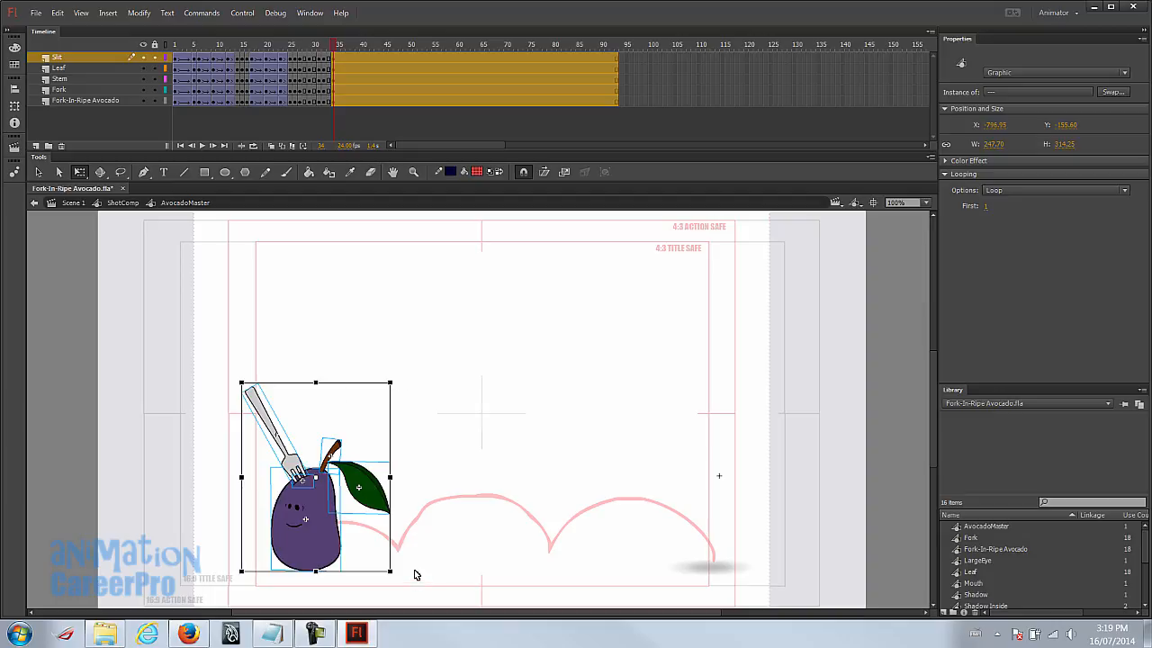
pyautogui.moveTo(305, 520); pyautogui.dragTo(306, 571)
pyautogui.moveTo(317, 383); pyautogui.dragTo(299, 404)
pyautogui.moveTo(383, 486); pyautogui.dragTo(393, 490)
pyautogui.moveTo(329, 405); pyautogui.dragTo(315, 404)
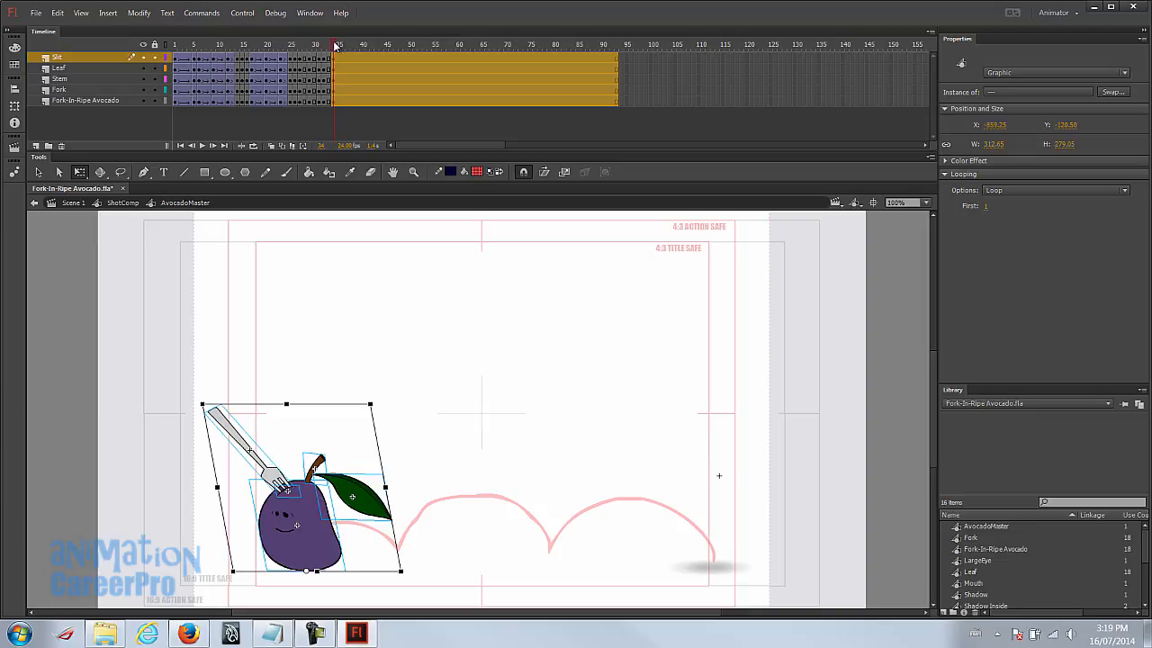
# Step: Insert a keyframe at frame 35 on all layers
pyautogui.click(338, 47)
pyautogui.click(339, 60)
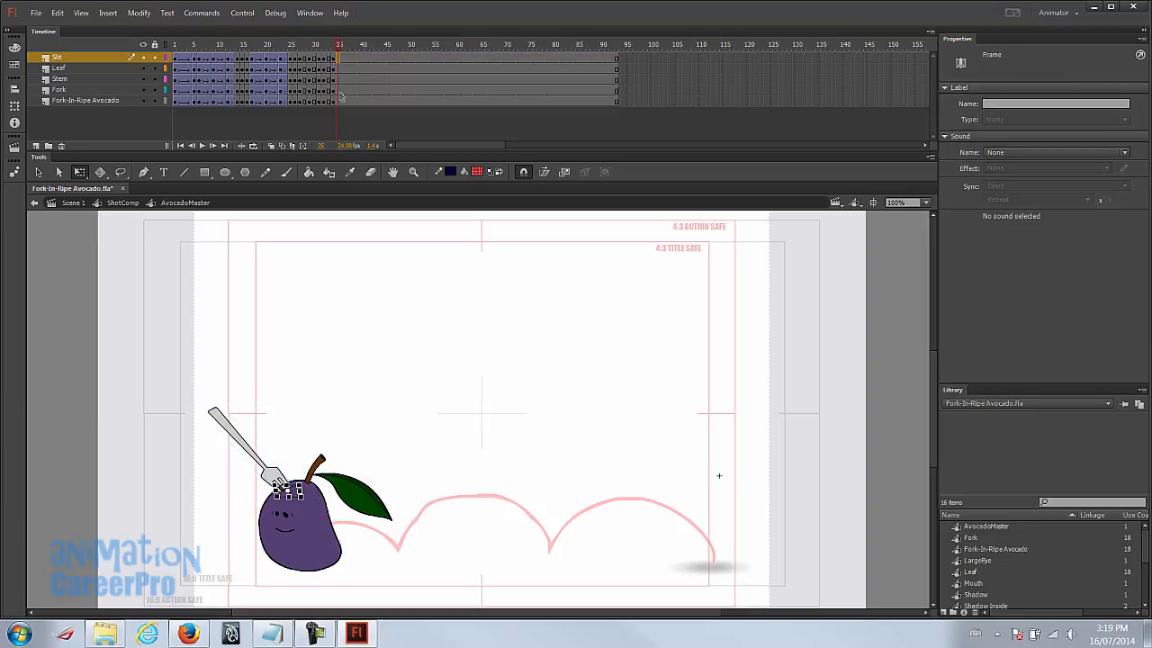
pyautogui.click(345, 101)
pyautogui.press('F6')
# Step: Flip the whole frame 35 pose horizontally and skew its top left, to about 273 wide
pyautogui.click(304, 493)
pyautogui.hotkey('ctrl', 'a')
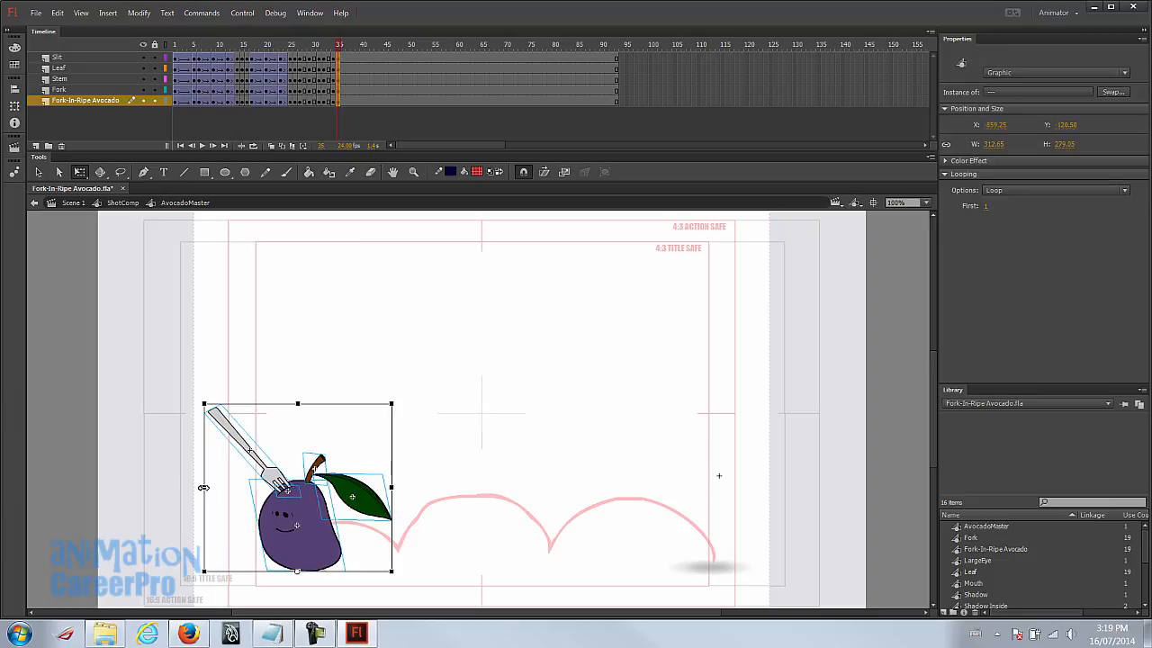
pyautogui.moveTo(205, 487); pyautogui.dragTo(387, 512)
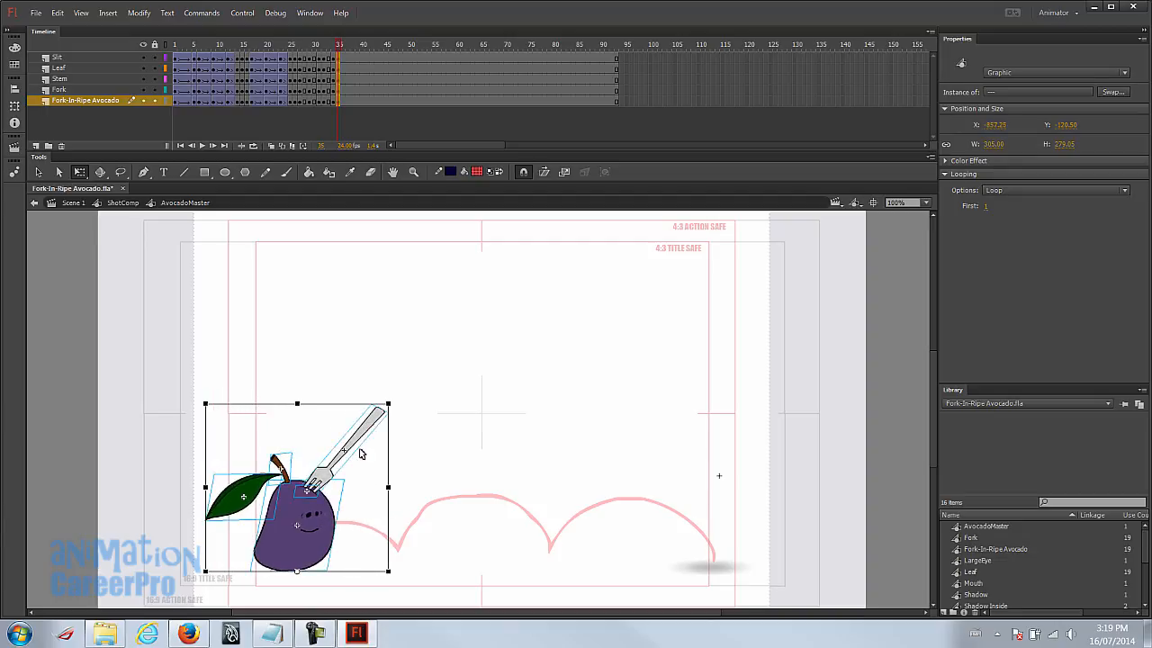
pyautogui.moveTo(343, 406); pyautogui.dragTo(314, 406)
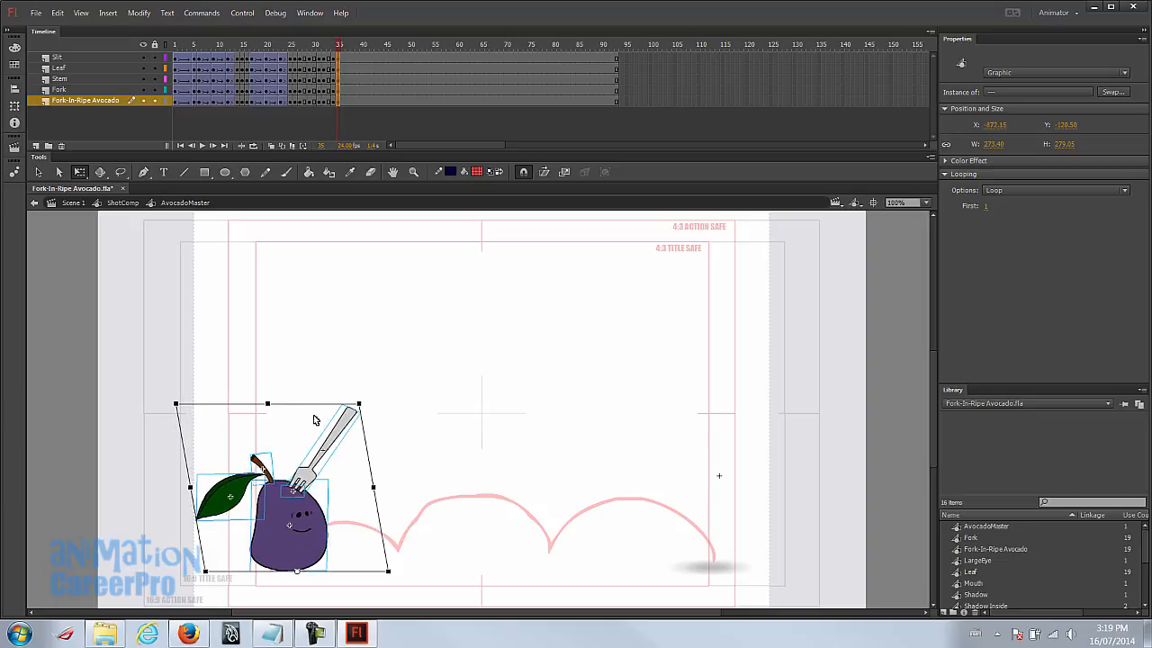
# Step: Turn on onion skinning and compare the squash pose on frame 34 with the flipped pose on frame 35
pyautogui.click(271, 145)
pyautogui.click(316, 47)
pyautogui.moveTo(317, 47); pyautogui.dragTo(328, 47)
pyautogui.click(340, 79)
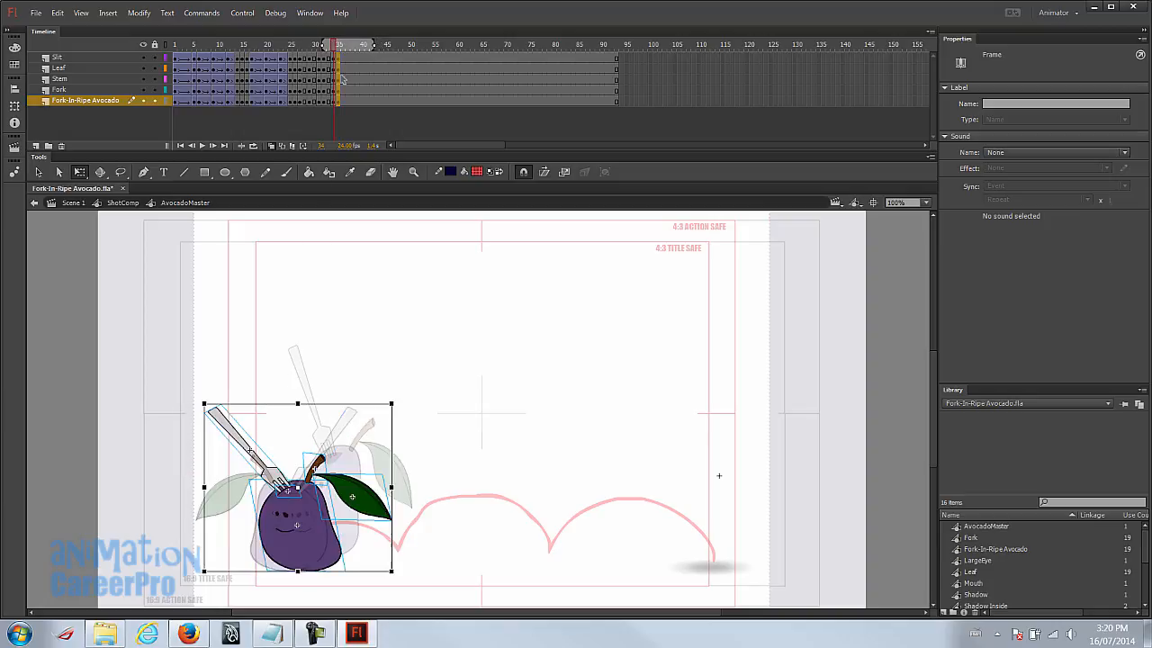
pyautogui.press('.')
pyautogui.press('.')
pyautogui.press('.')
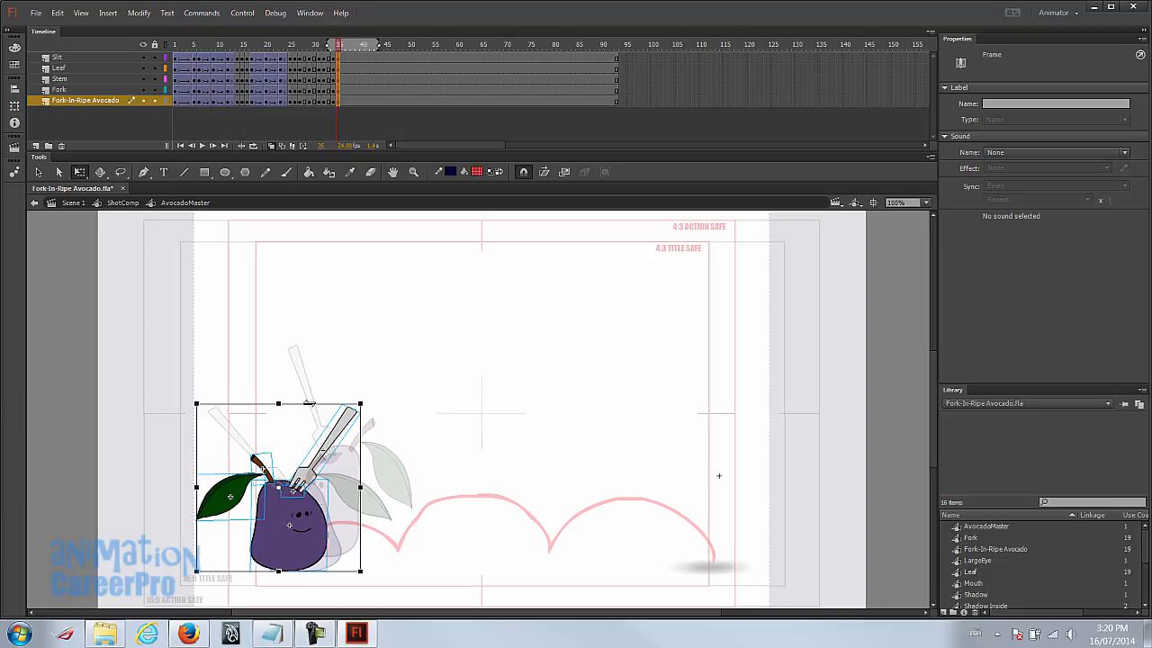
pyautogui.press('.')
pyautogui.press('.')
pyautogui.press('.')
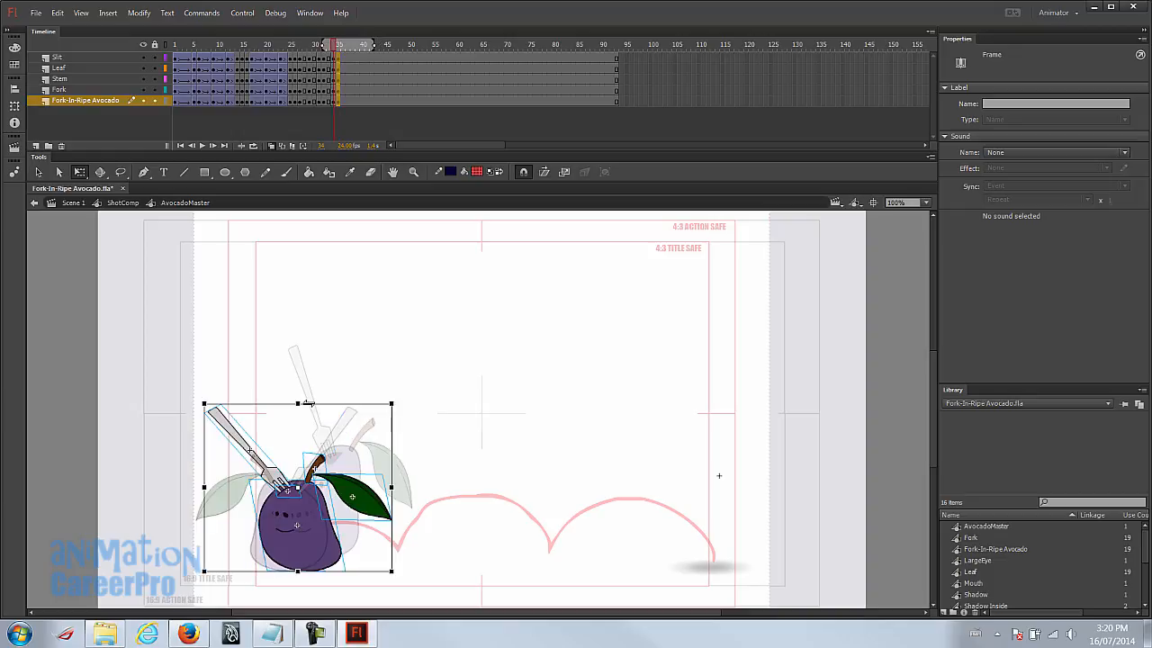
pyautogui.press('.')
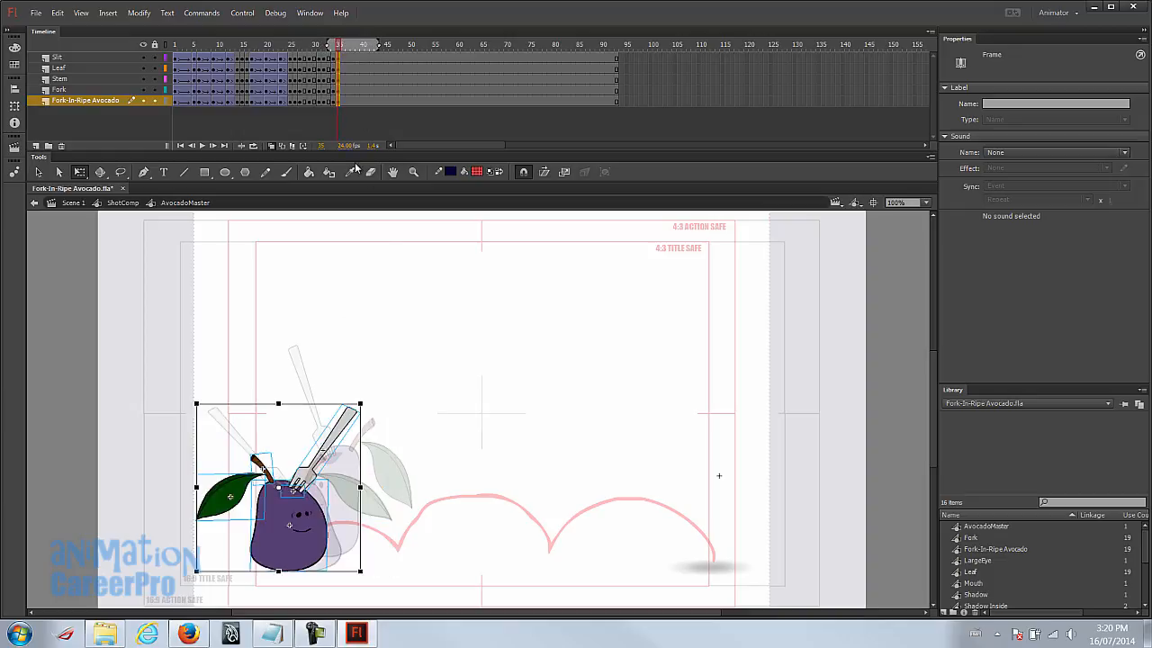
# Step: Select all parts of the flipped avocado pose on frame 35 for further adjustment
pyautogui.moveTo(294, 410); pyautogui.dragTo(192, 470)
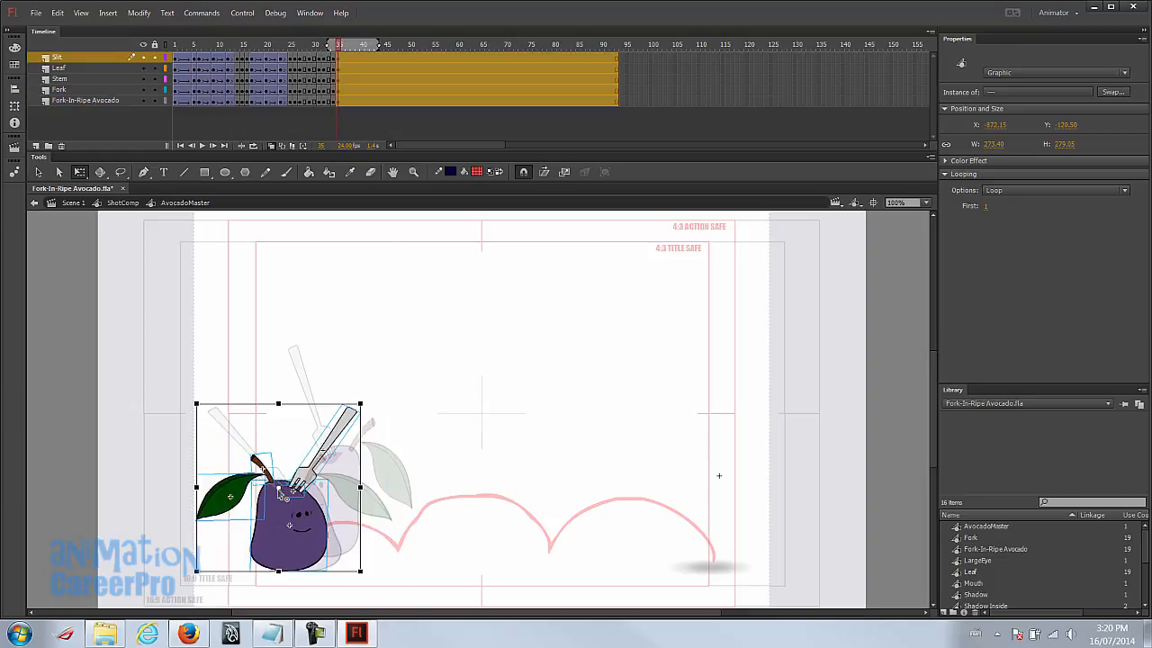
# Step: Skew the whole avocado pose at frame 35 leftward about its base to about 265 px wide, and scrub frames 33 to 35
pyautogui.moveTo(284, 565); pyautogui.dragTo(278, 570)
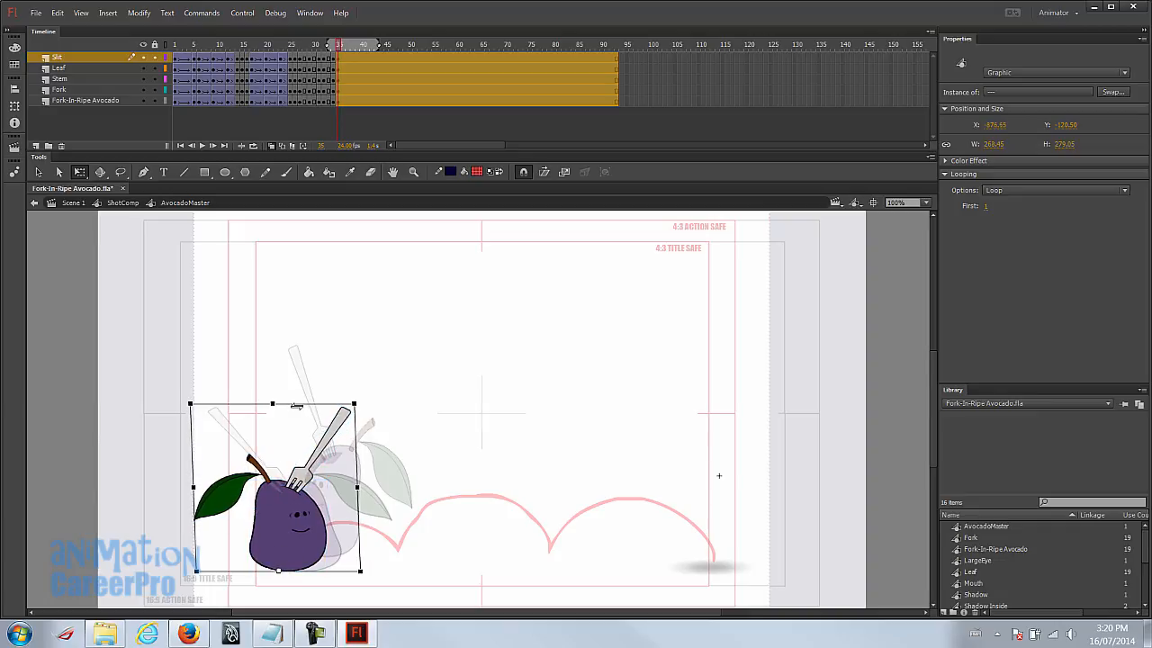
pyautogui.press('.')
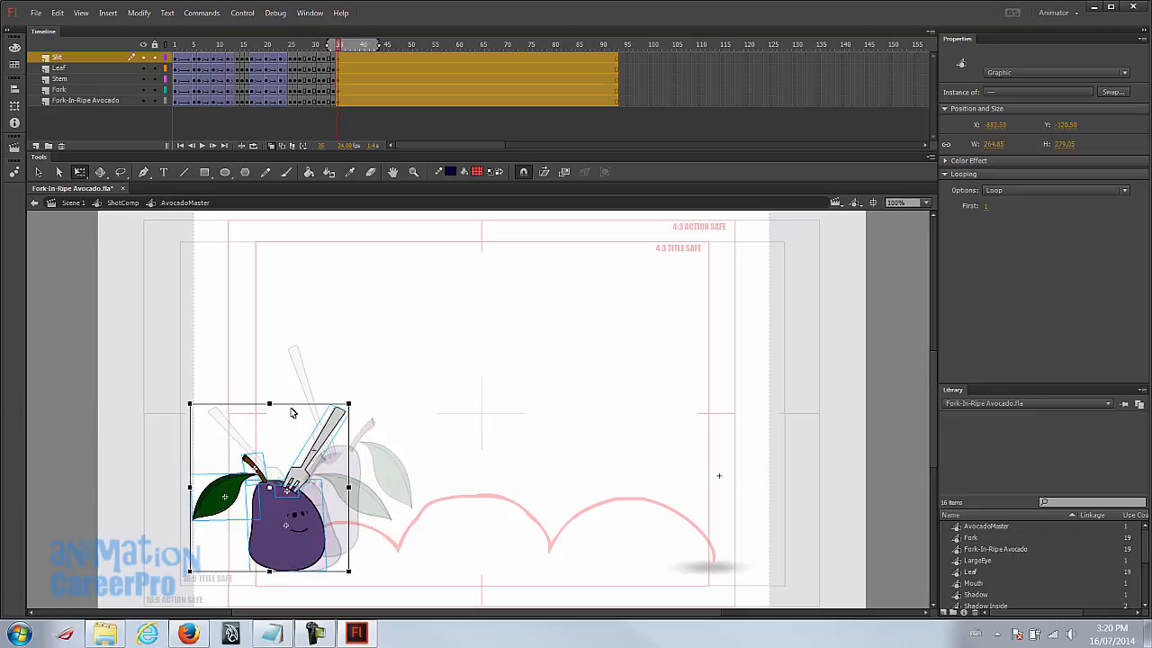
pyautogui.press('.')
pyautogui.press('.')
pyautogui.moveTo(339, 46)
pyautogui.mouseDown()
pyautogui.moveTo(320, 47)
pyautogui.moveTo(339, 50)
pyautogui.mouseUp()
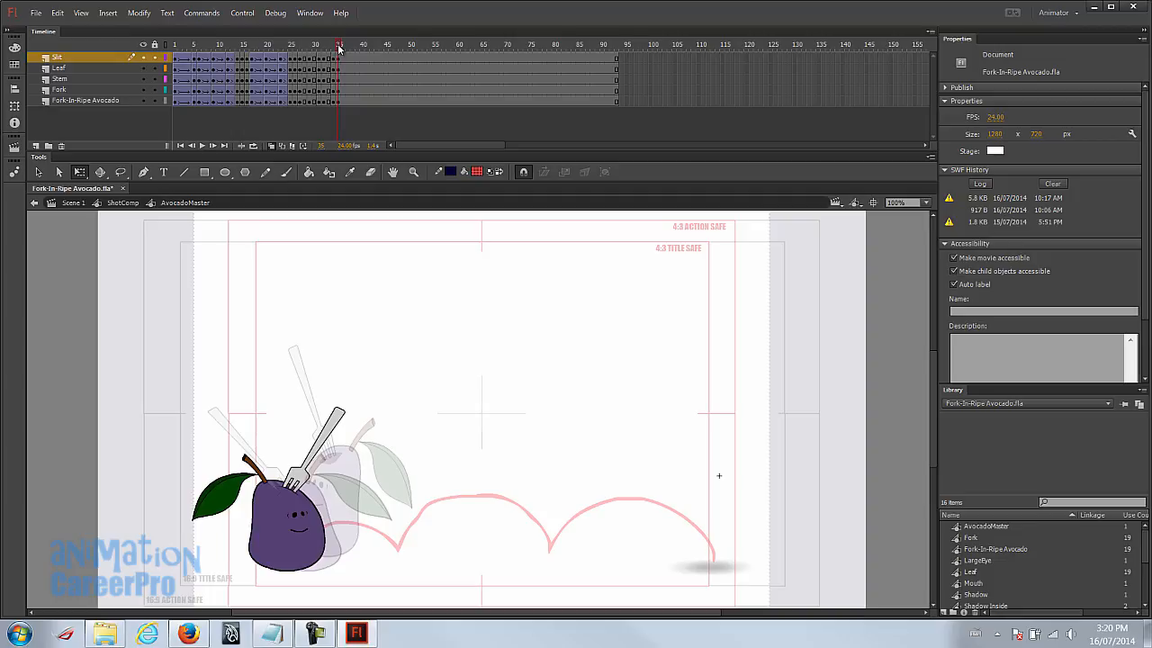
pyautogui.moveTo(340, 49); pyautogui.dragTo(327, 54)
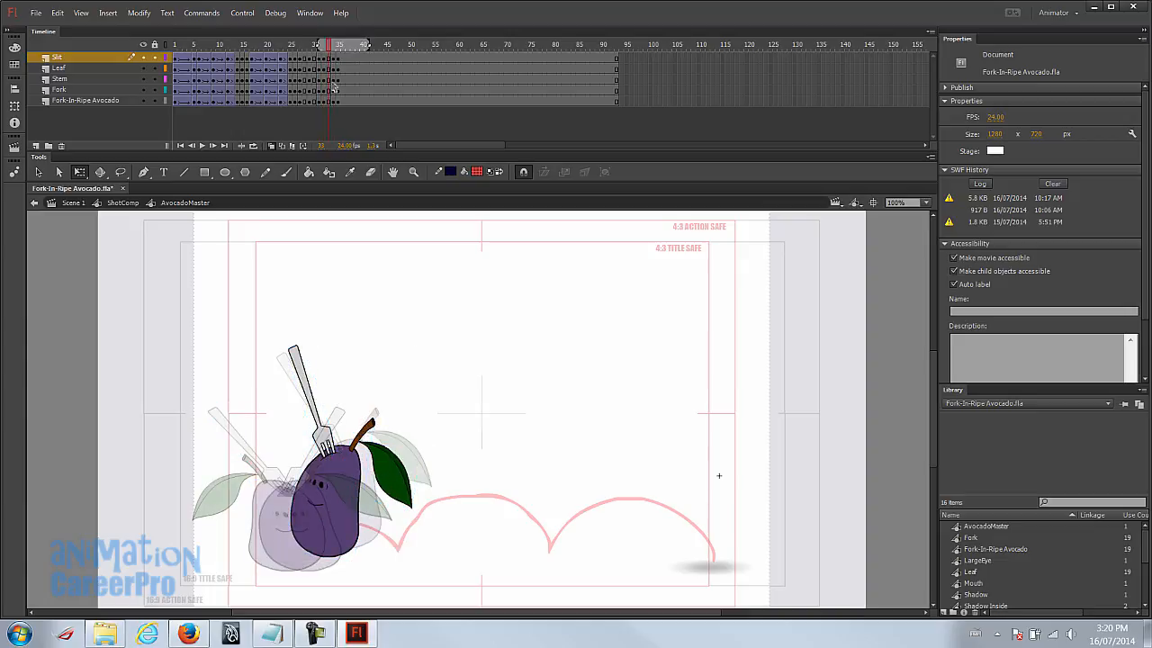
pyautogui.moveTo(329, 46); pyautogui.dragTo(339, 45)
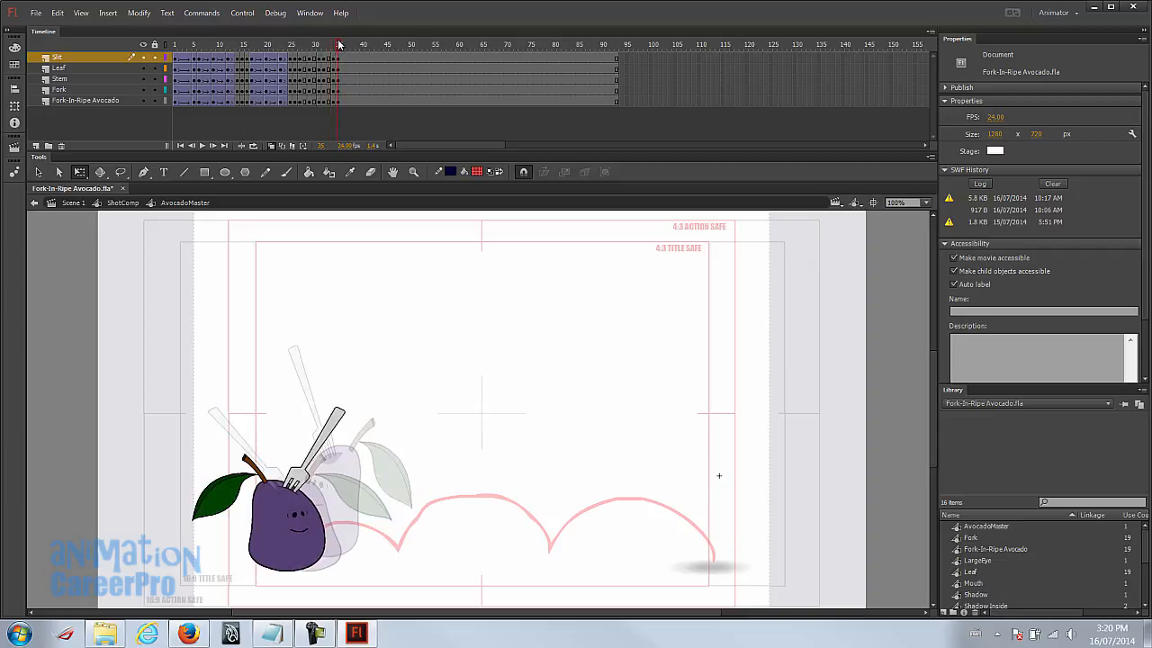
# Step: Insert keyframes on all layers at frame 38 and stretch the avocado from its base to about 344 px high and 283 px wide
pyautogui.moveTo(339, 46); pyautogui.dragTo(355, 85)
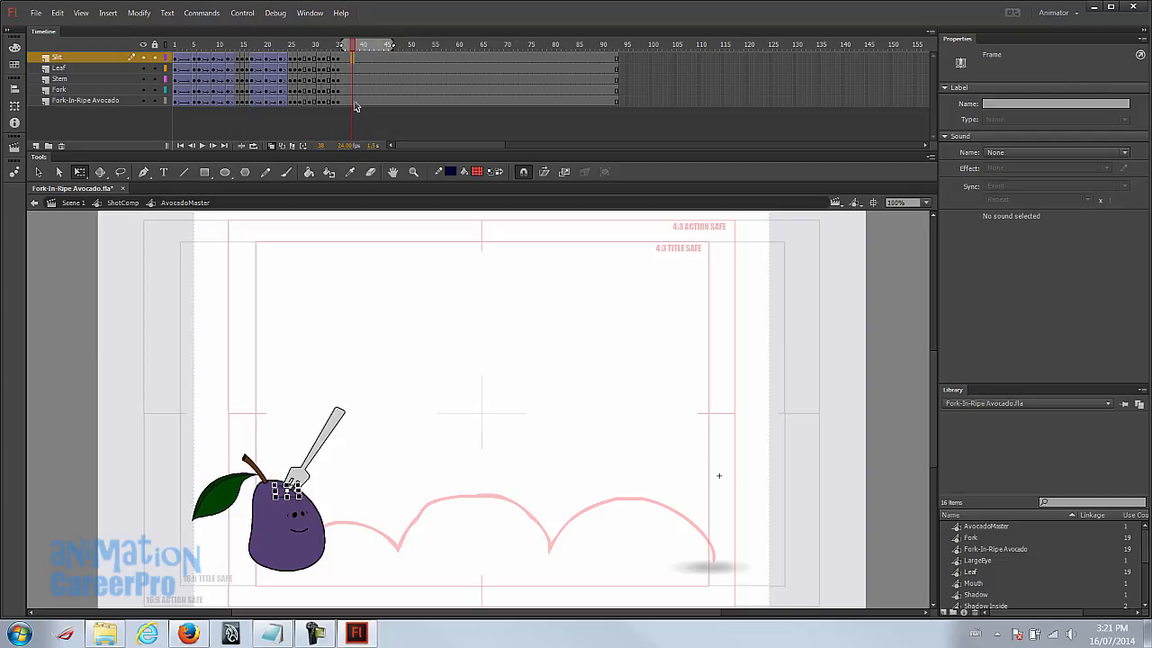
pyautogui.click(353, 102)
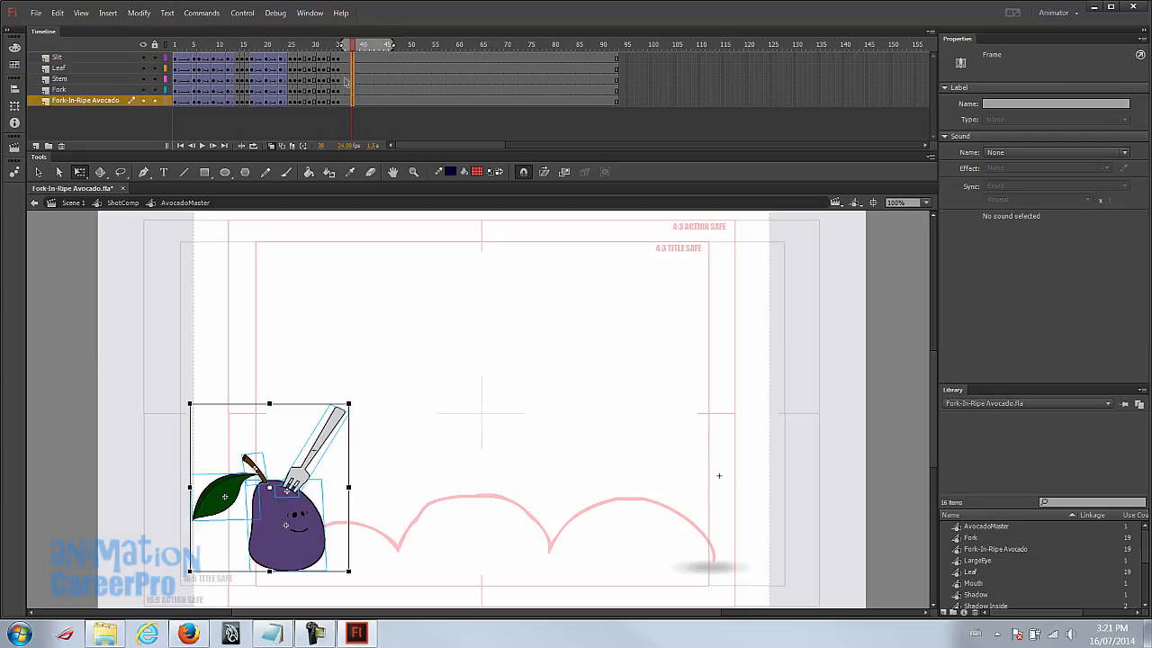
pyautogui.press('F6')
pyautogui.click(272, 565)
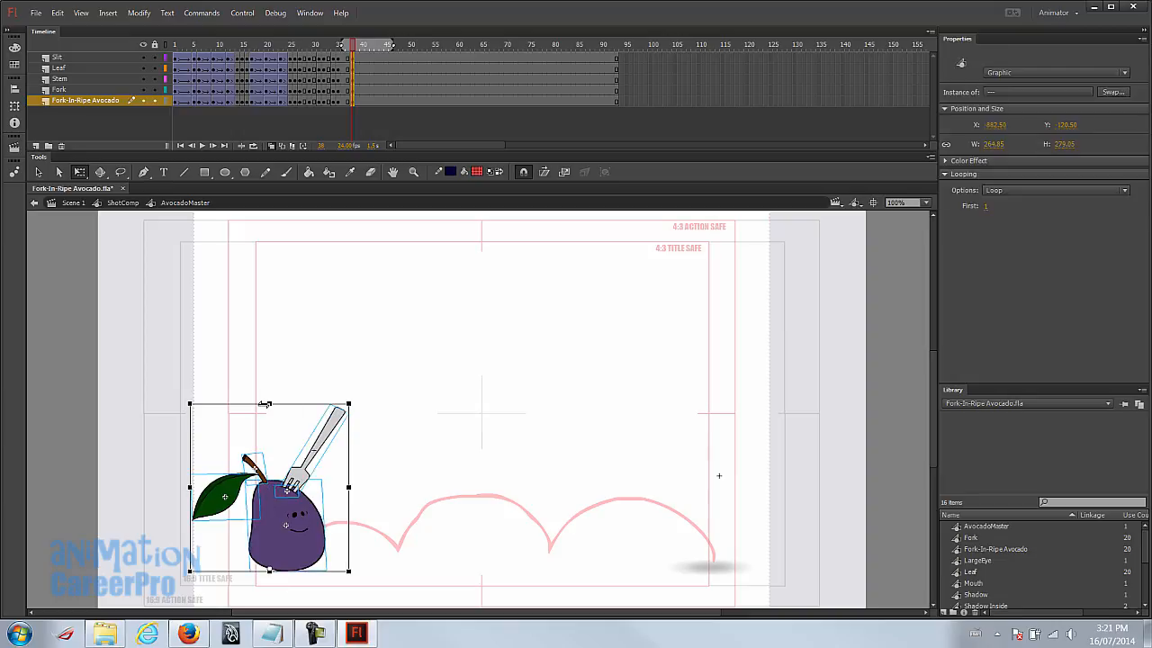
pyautogui.moveTo(268, 405); pyautogui.dragTo(268, 397)
pyautogui.moveTo(270, 375); pyautogui.dragTo(270, 365)
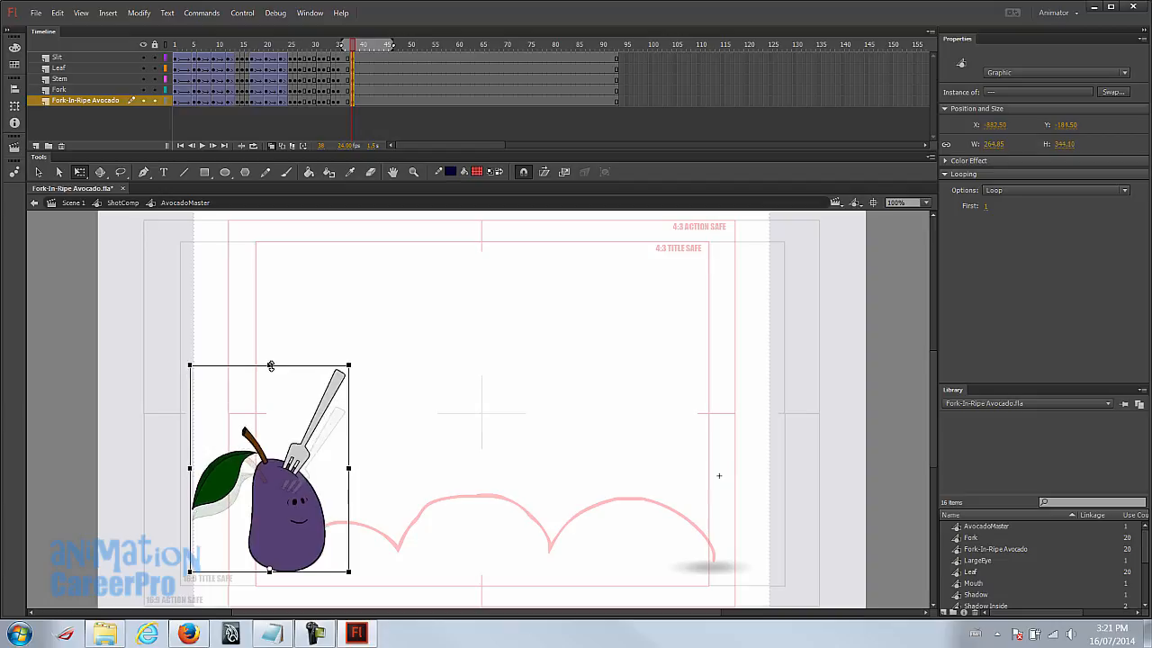
pyautogui.moveTo(352, 466); pyautogui.dragTo(355, 467)
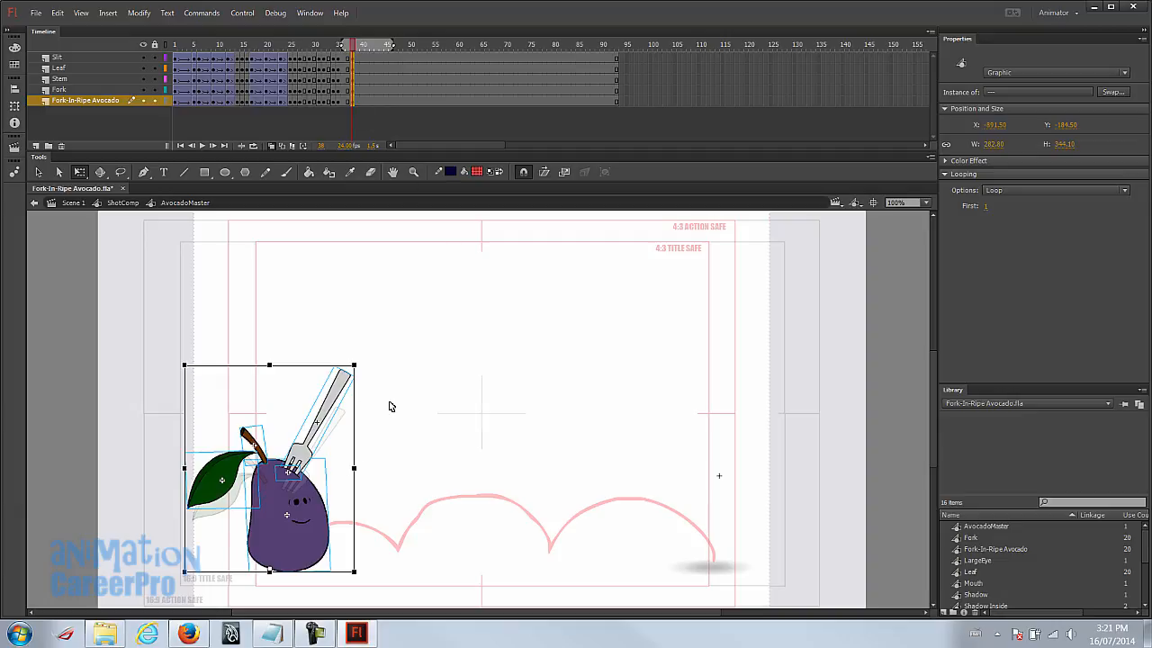
# Step: Turn off onion skinning and widen the avocado's landing squash at frame 34 to about 378 px
pyautogui.moveTo(291, 44); pyautogui.dragTo(333, 77)
pyautogui.click(272, 145)
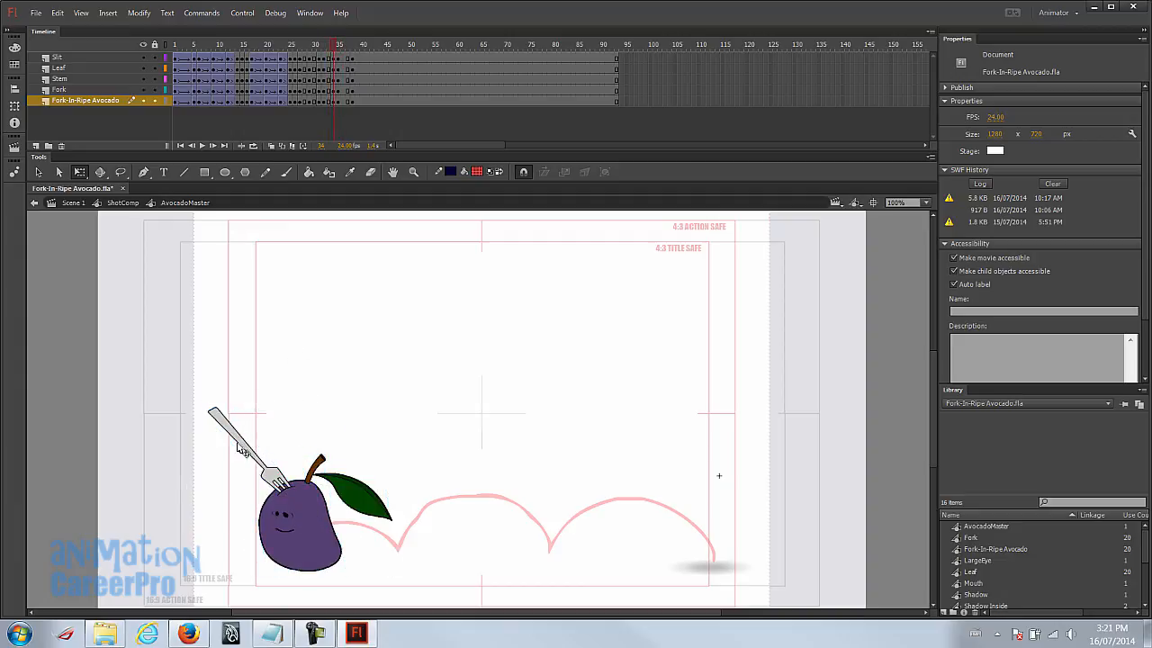
pyautogui.moveTo(171, 339); pyautogui.dragTo(416, 614)
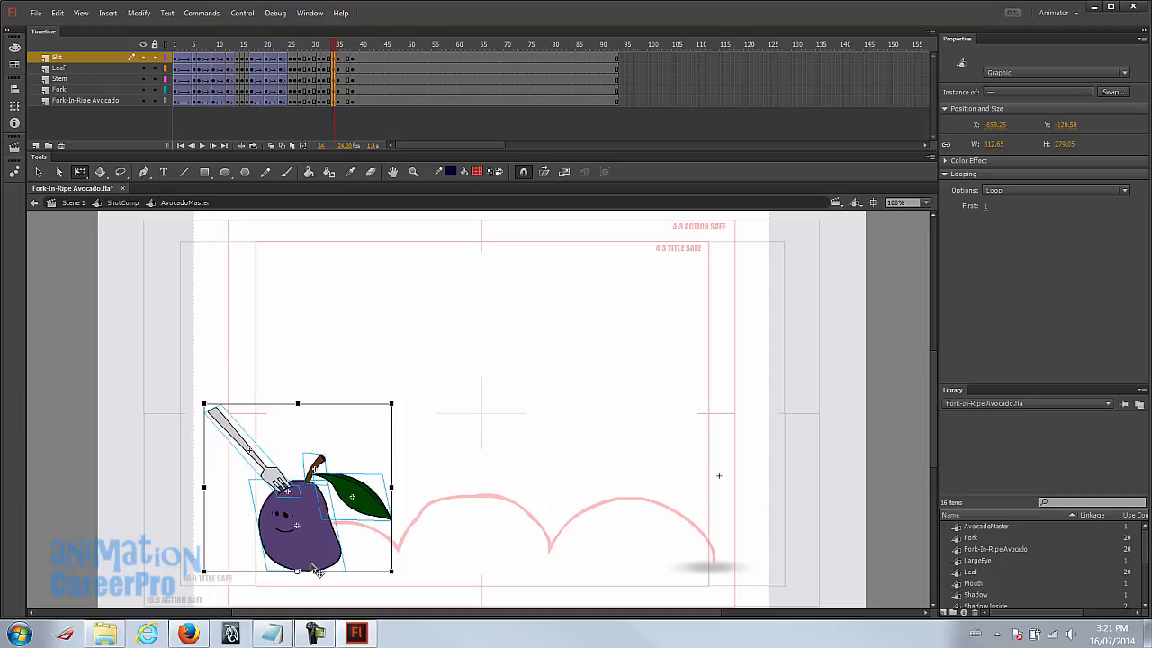
pyautogui.moveTo(394, 488); pyautogui.dragTo(411, 490)
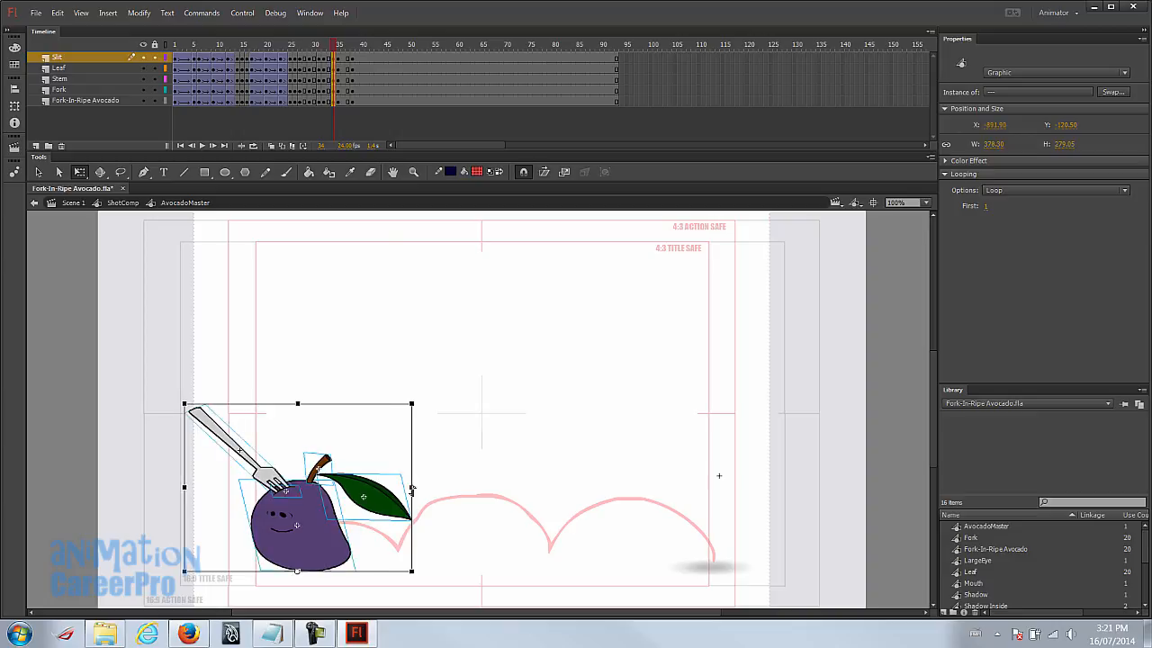
# Step: Widen the whole turned avocado symmetrically at frame 35 to exaggerate its squash
pyautogui.click(339, 45)
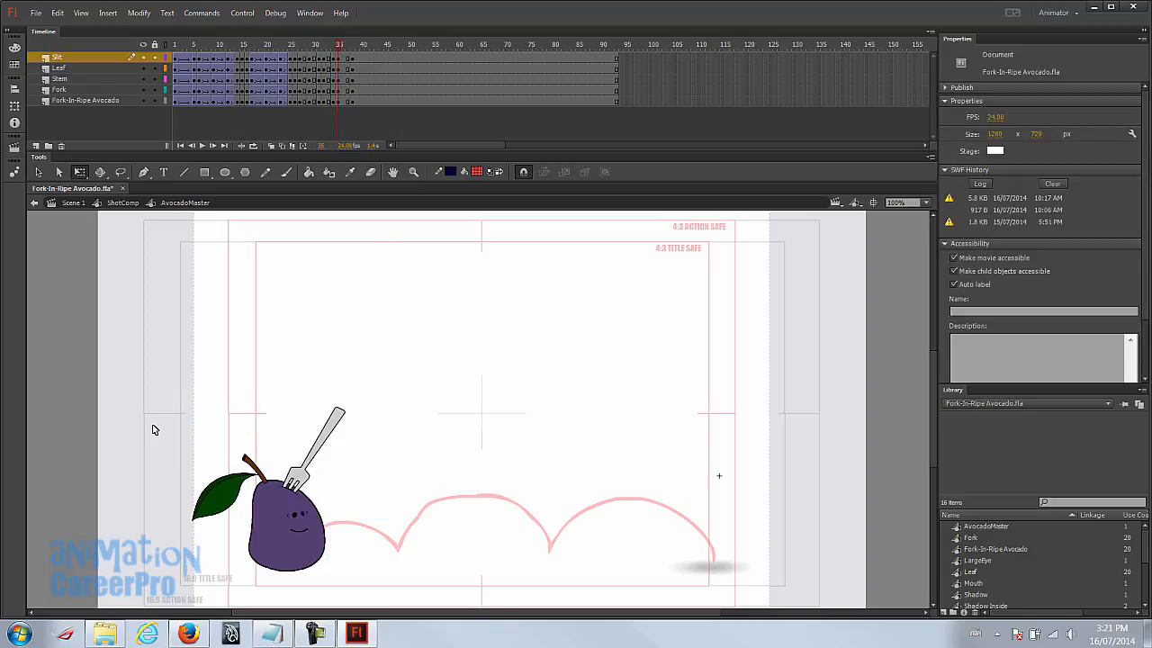
pyautogui.moveTo(153, 416); pyautogui.dragTo(453, 606)
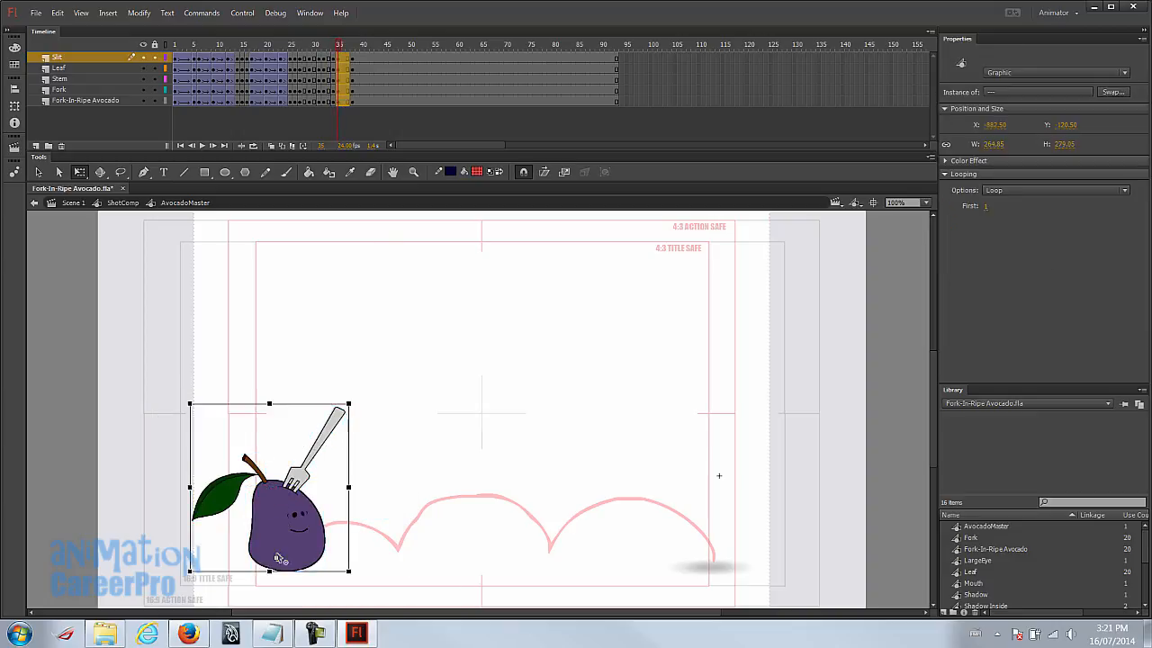
pyautogui.moveTo(346, 489); pyautogui.dragTo(366, 487)
# Step: Scrub and play back the animation from frame 25 to check the landing squash and turn
pyautogui.moveTo(347, 48)
pyautogui.mouseDown()
pyautogui.moveTo(316, 52)
pyautogui.moveTo(330, 69)
pyautogui.moveTo(324, 51)
pyautogui.mouseUp()
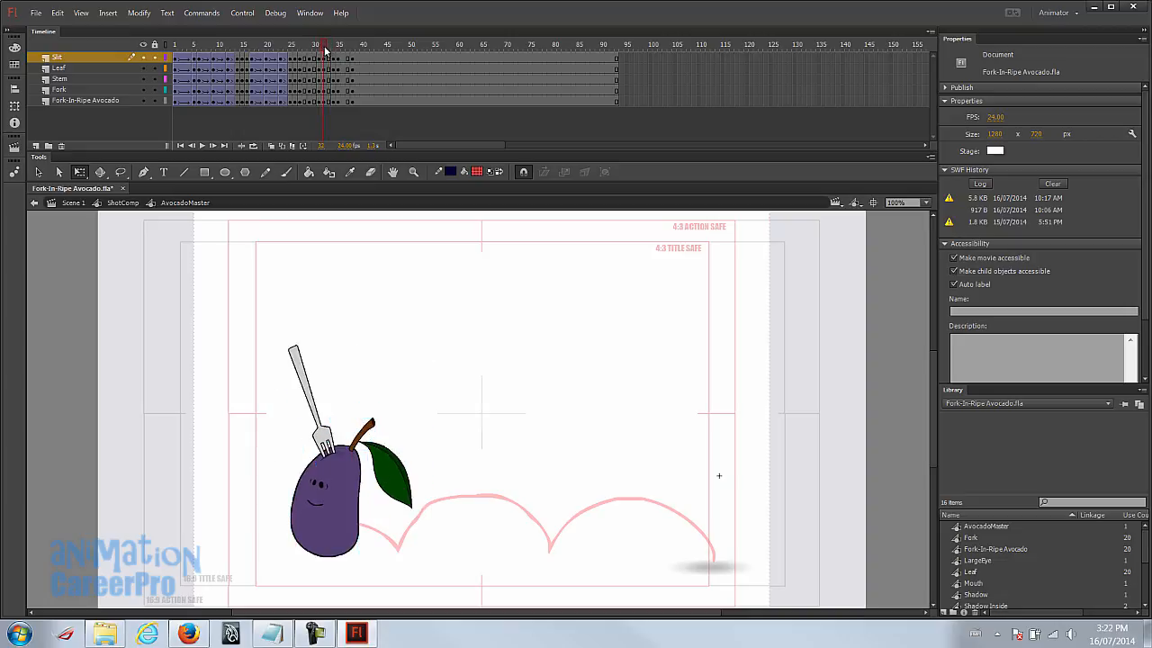
pyautogui.moveTo(325, 51); pyautogui.dragTo(357, 59)
pyautogui.press('Return')
pyautogui.click(293, 49)
pyautogui.press('Return')
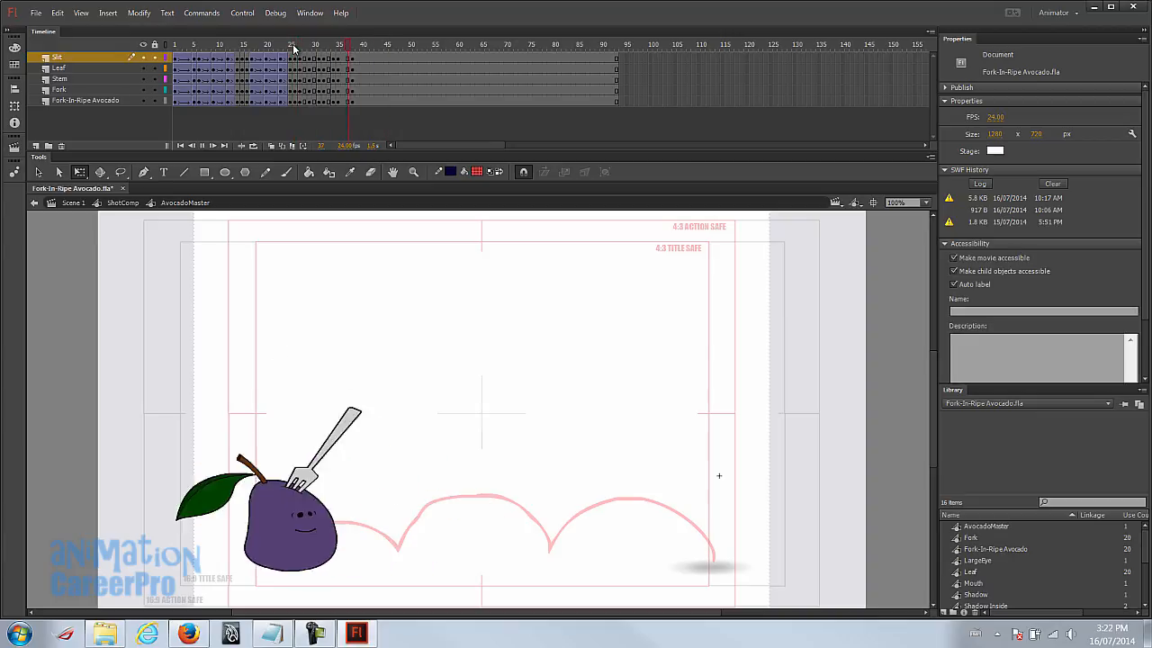
pyautogui.moveTo(293, 49); pyautogui.dragTo(290, 48)
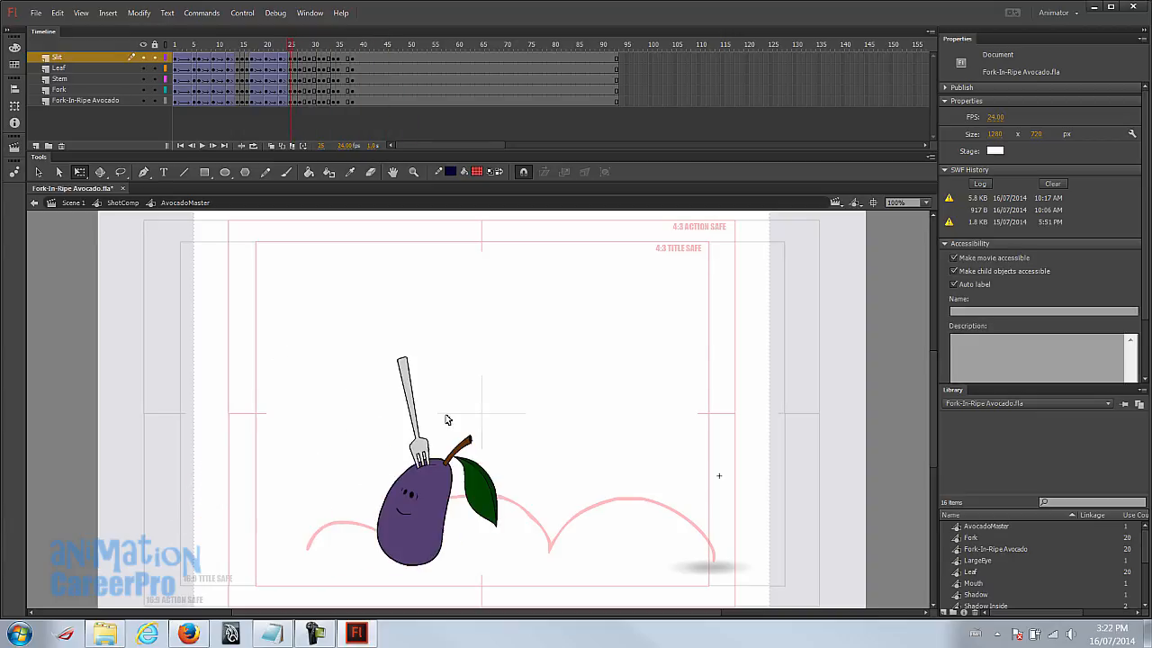
pyautogui.press('Return')
pyautogui.press('Return')
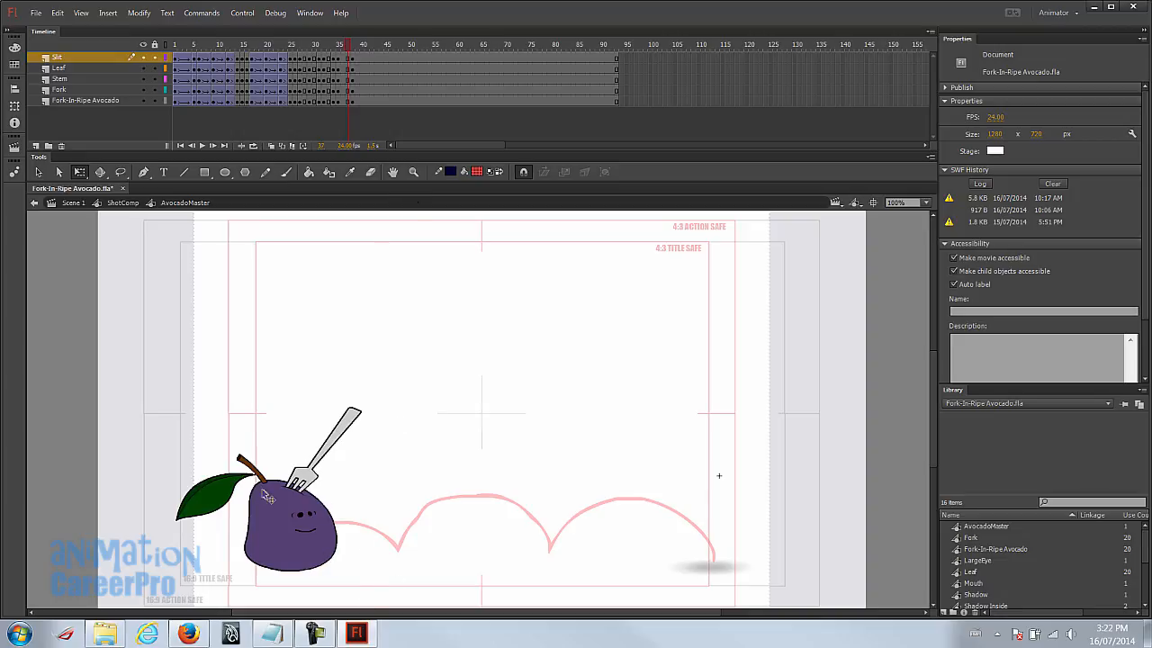
# Step: Compare the avocado's squash poses on frames 35 and 34
pyautogui.click(338, 47)
pyautogui.click(341, 100)
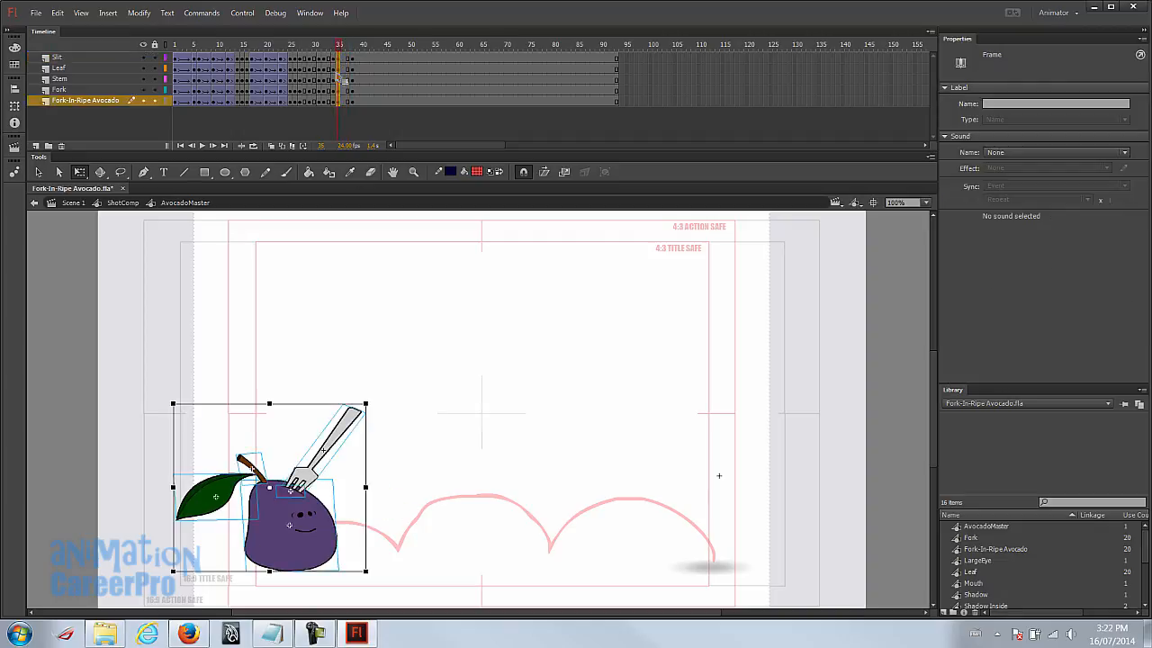
pyautogui.click(335, 58)
pyautogui.click(335, 100)
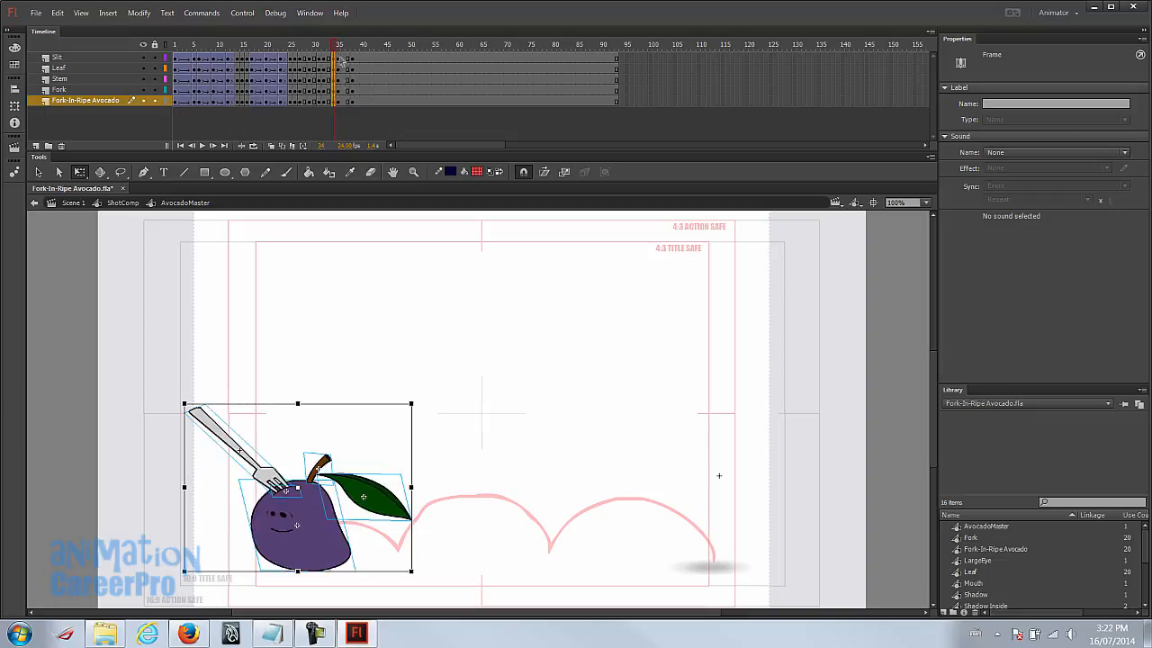
# Step: Move the stretched-pose keyframes on all layers from frame 38 to frame 40
pyautogui.click(339, 46)
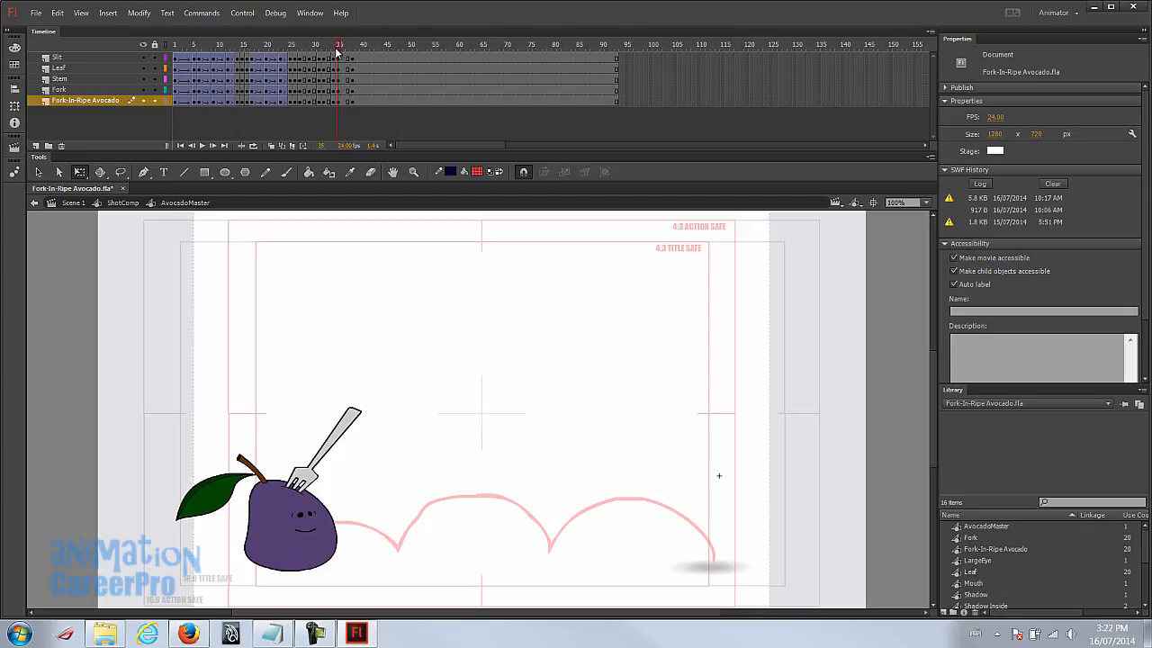
pyautogui.moveTo(339, 47); pyautogui.dragTo(336, 45)
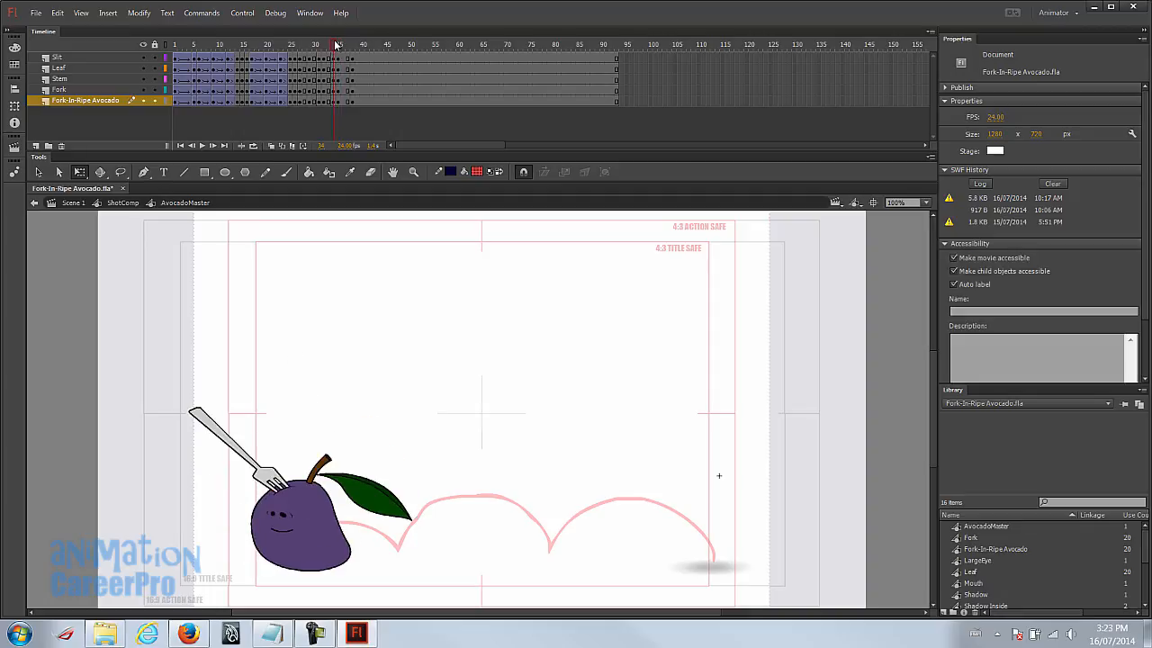
pyautogui.moveTo(336, 45); pyautogui.dragTo(361, 100)
pyautogui.click(357, 57)
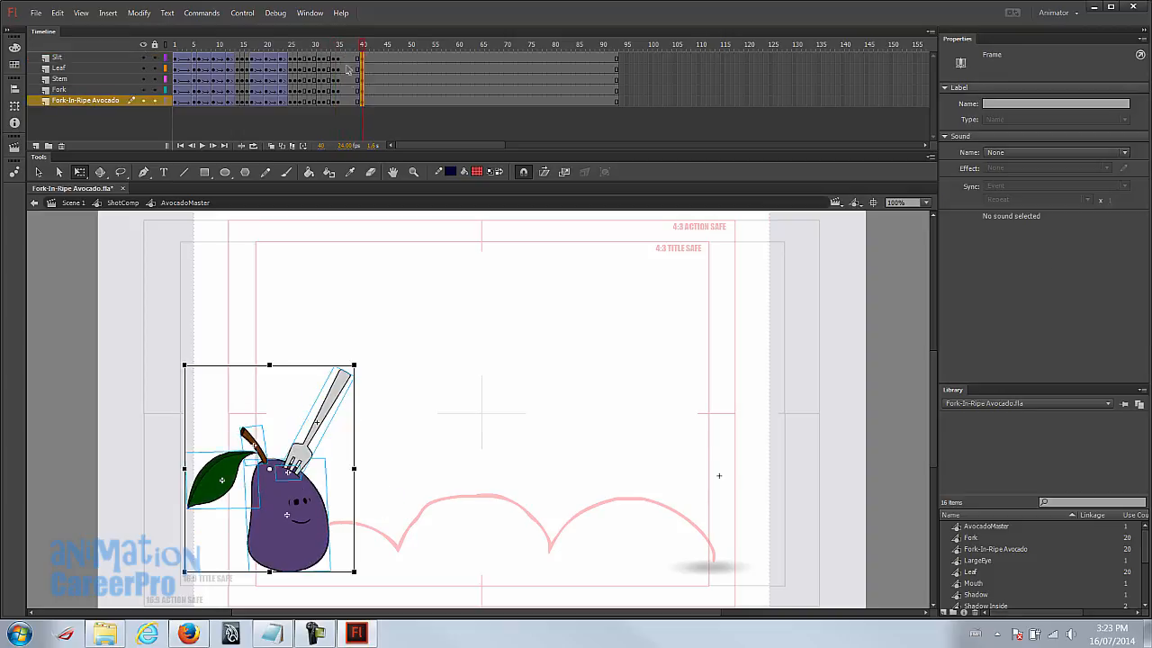
# Step: Create classic tweens on all layers for the spans at frames 28–29 and 30–31
pyautogui.moveTo(306, 62); pyautogui.dragTo(309, 100)
pyautogui.rightClick(309, 100)
pyautogui.click(342, 136)
pyautogui.click(315, 60)
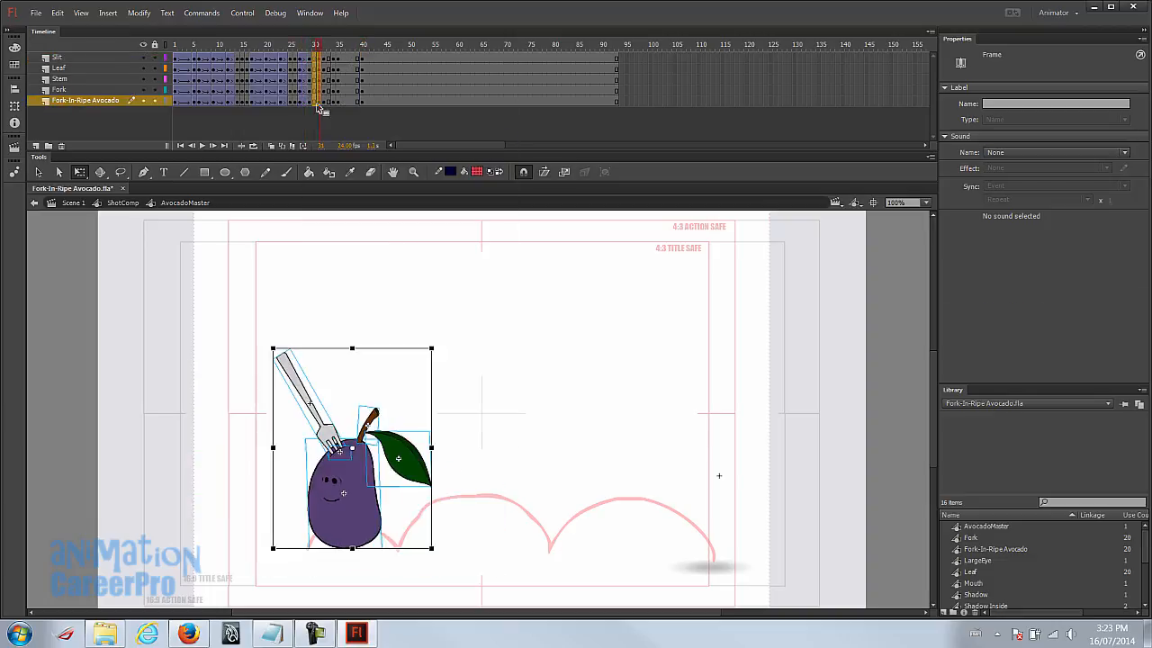
pyautogui.moveTo(315, 59); pyautogui.dragTo(315, 100)
pyautogui.rightClick(315, 100)
pyautogui.click(335, 137)
# Step: Create classic tweens on all layers at frame 33 and leading up to frame 40, and play back from frame 17
pyautogui.click(328, 59)
pyautogui.moveTo(328, 59); pyautogui.dragTo(327, 100)
pyautogui.rightClick(328, 100)
pyautogui.click(355, 137)
pyautogui.moveTo(348, 59); pyautogui.dragTo(348, 94)
pyautogui.rightClick(348, 96)
pyautogui.click(373, 134)
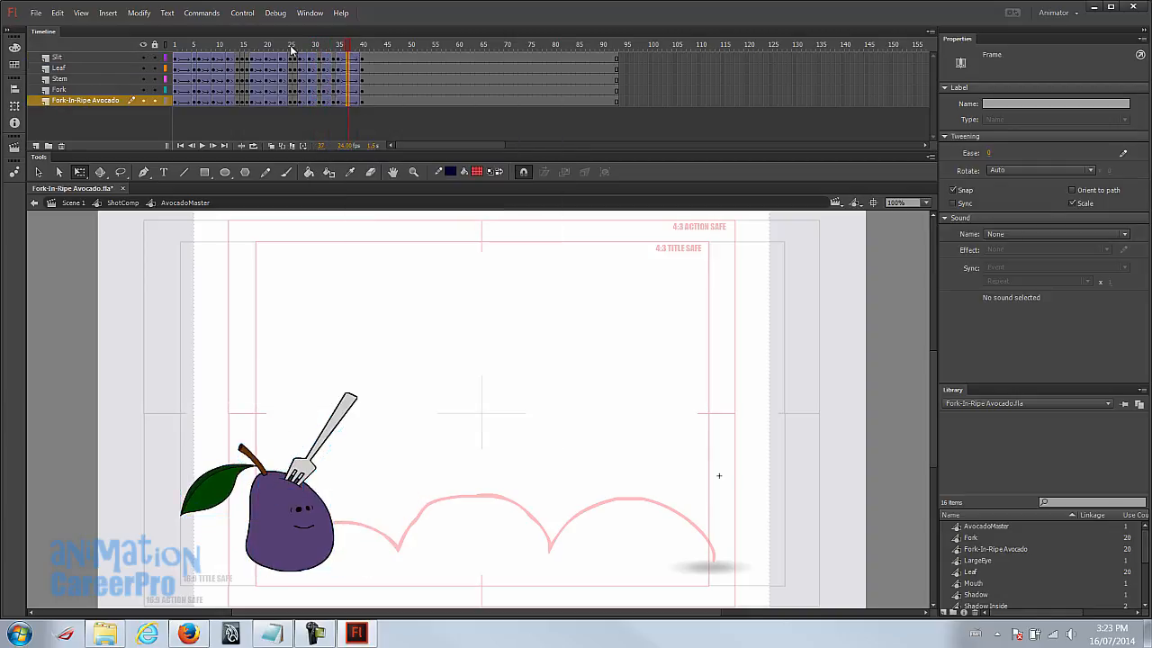
pyautogui.click(252, 45)
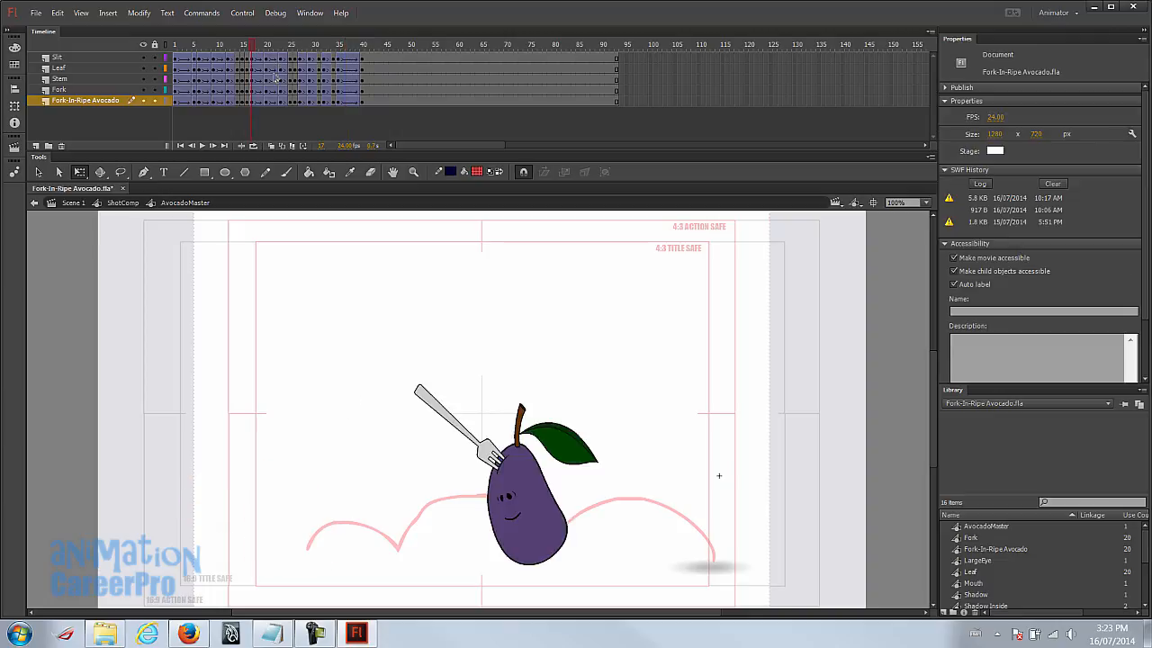
pyautogui.press('Return')
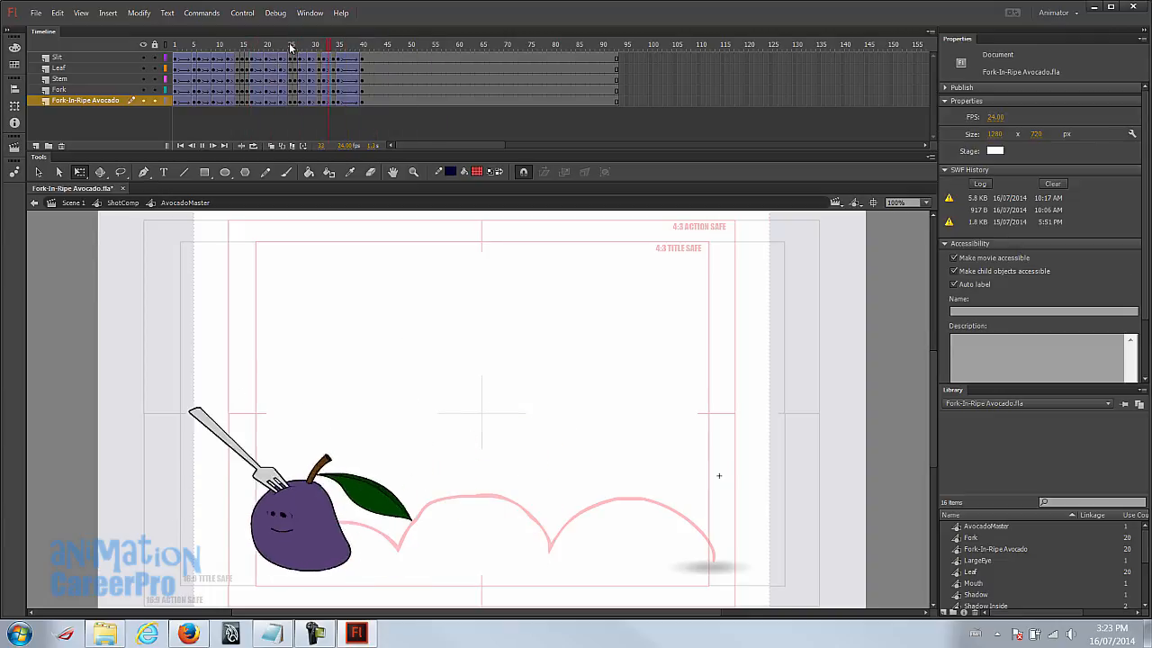
# Step: Set the ease of the tween leading into frame 40 to 100 out and play back the landing
pyautogui.click(353, 97)
pyautogui.moveTo(990, 155); pyautogui.dragTo(1111, 154)
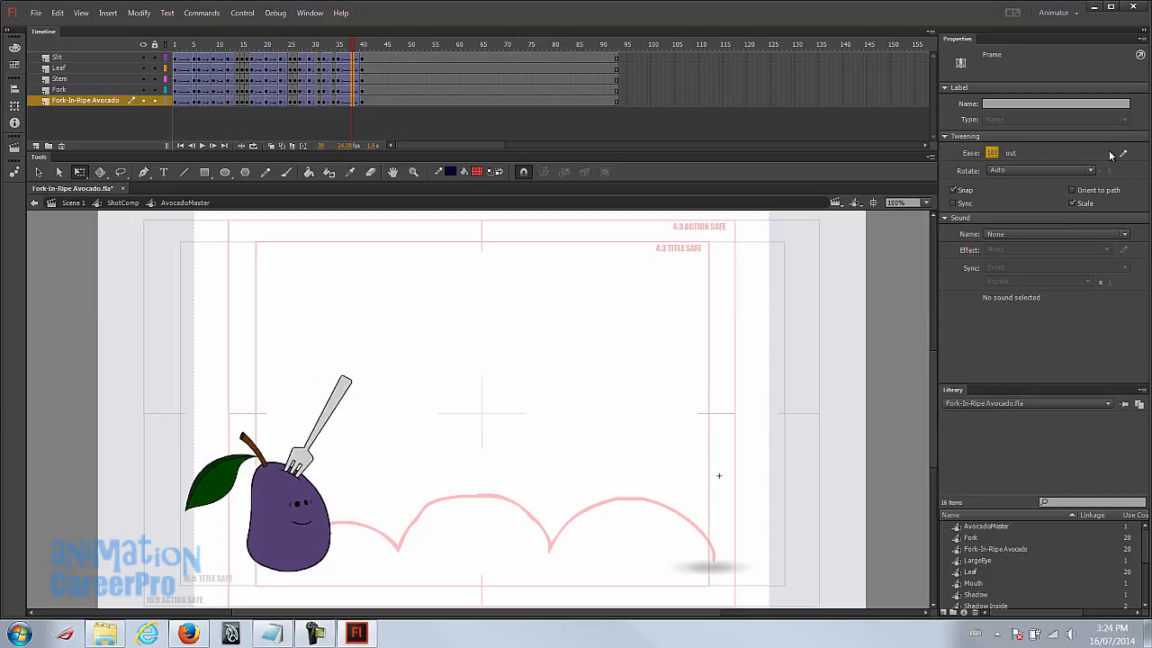
pyautogui.click(358, 45)
pyautogui.click(348, 99)
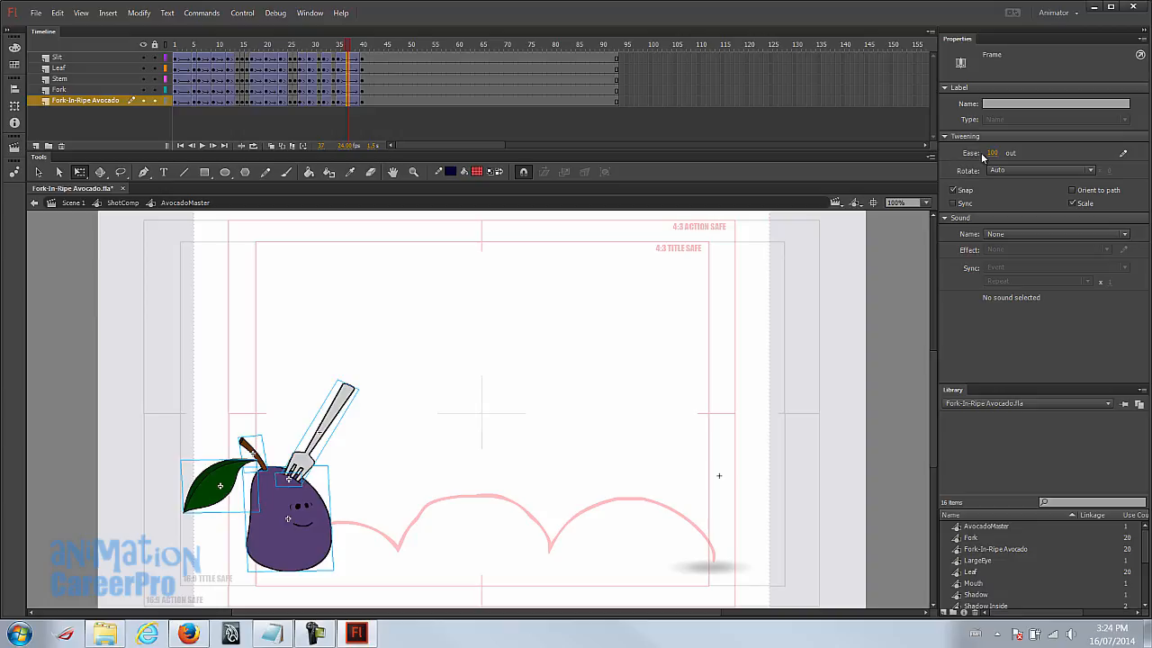
pyautogui.click(320, 45)
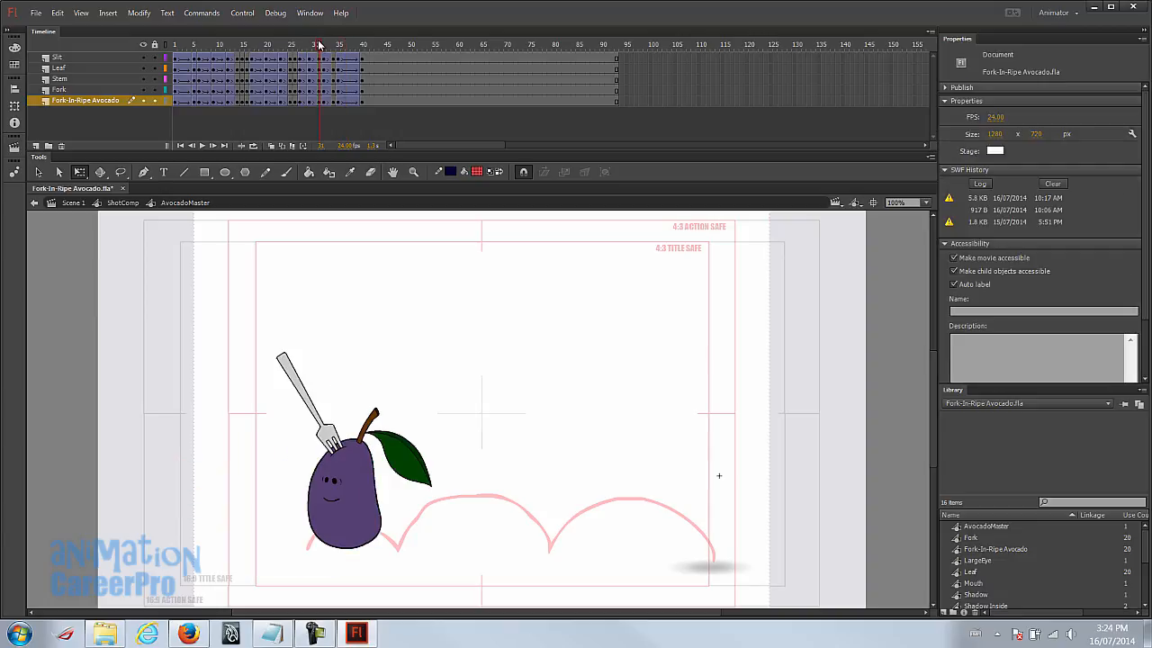
pyautogui.press('Return')
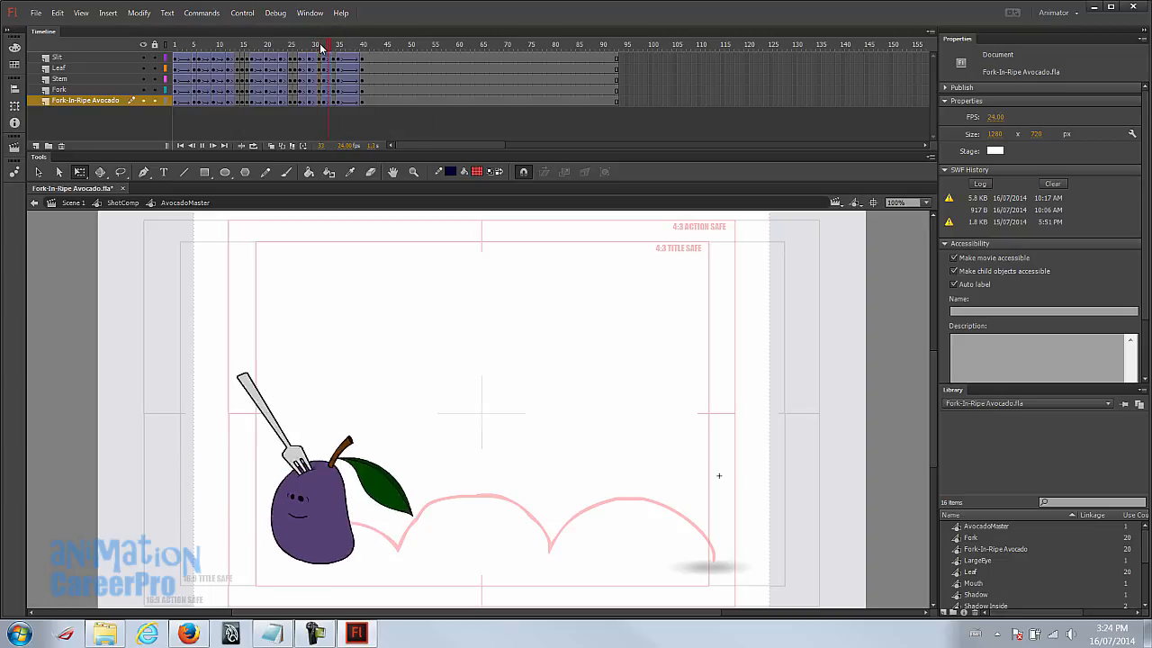
# Step: Extend the final stretch tween on all layers to end at frame 42, and play back the landing and the full animation
pyautogui.moveTo(365, 59); pyautogui.dragTo(368, 105)
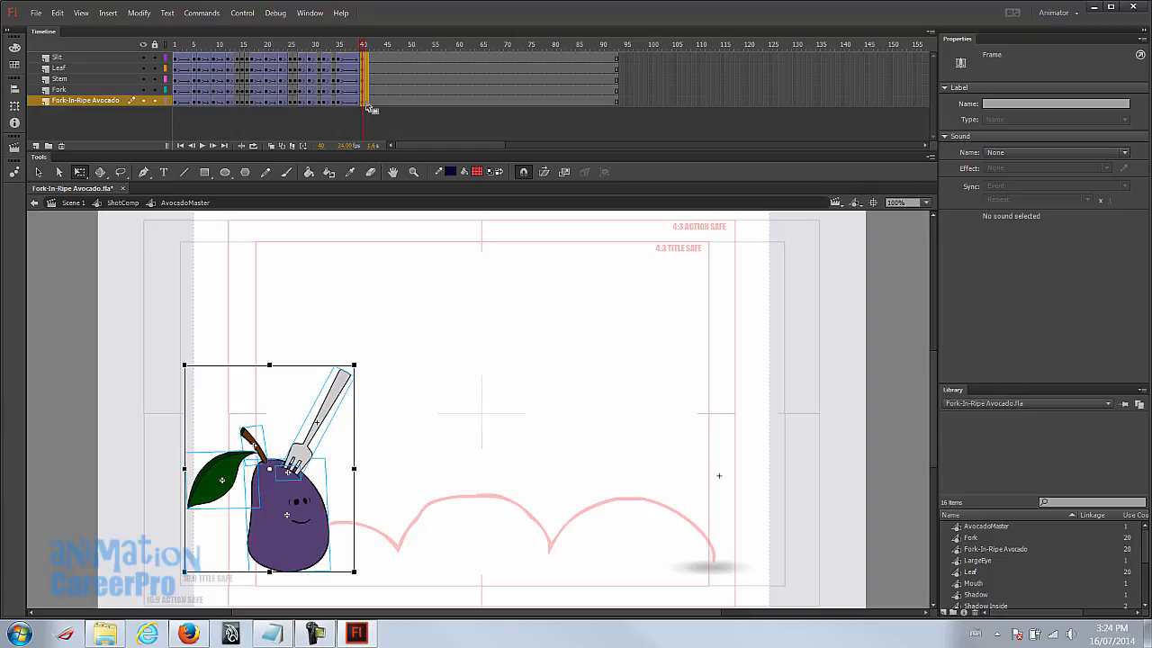
pyautogui.click(318, 47)
pyautogui.press('Return')
pyautogui.click(318, 47)
pyautogui.press('Return')
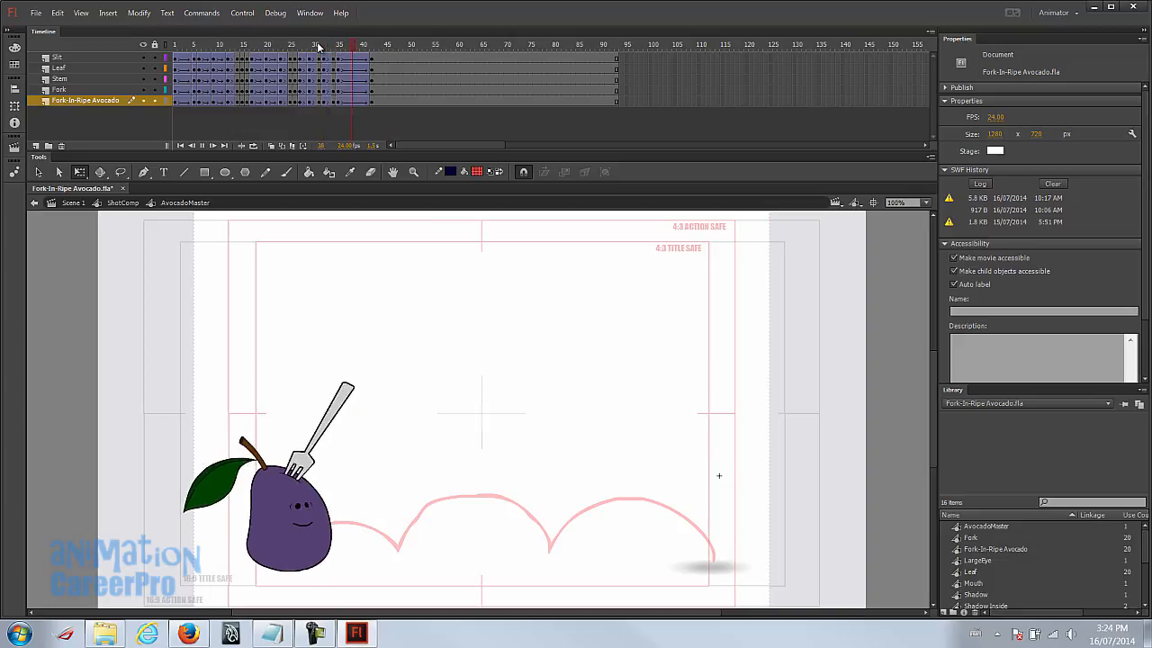
pyautogui.click(179, 47)
pyautogui.press('Return')
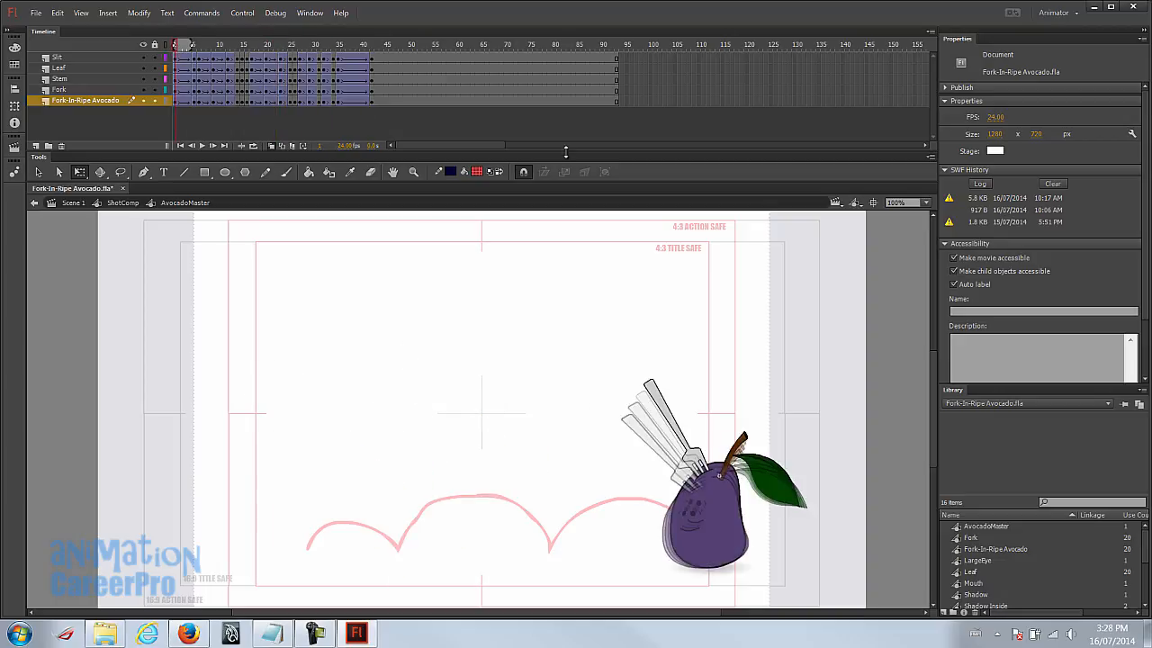
# Step: Insert a keyframe on the Fork layer at frame 3 and rotate the fork clockwise, closer to upright
pyautogui.click(175, 90)
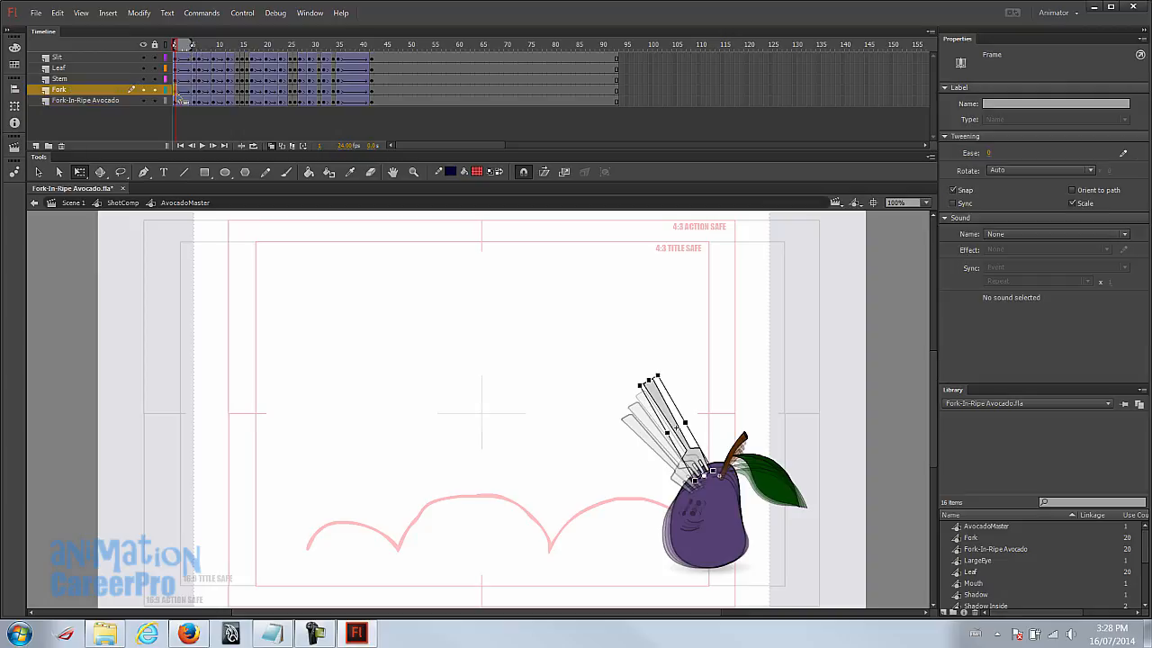
pyautogui.press('.')
pyautogui.press('.')
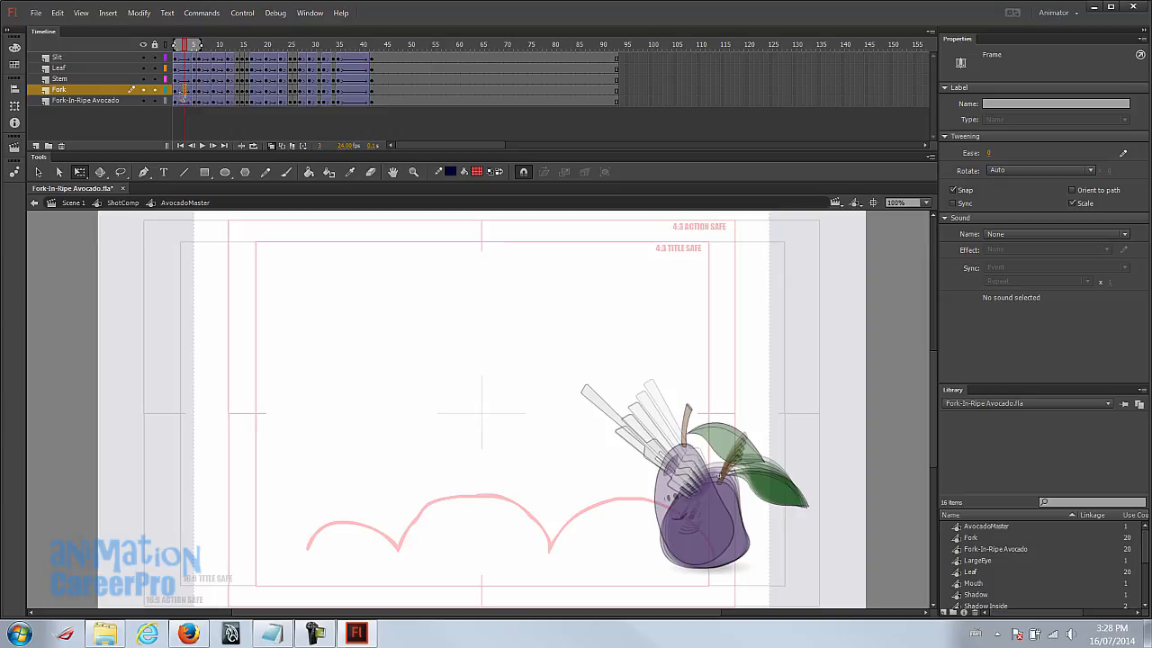
pyautogui.click(190, 93)
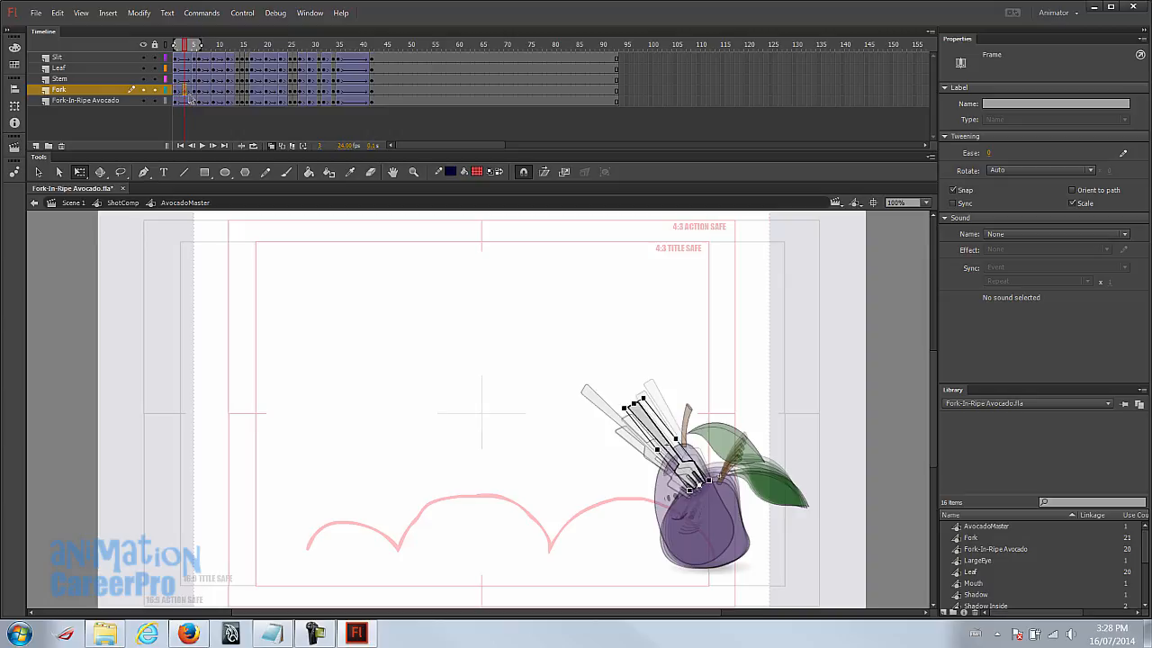
pyautogui.press('.')
pyautogui.press('.')
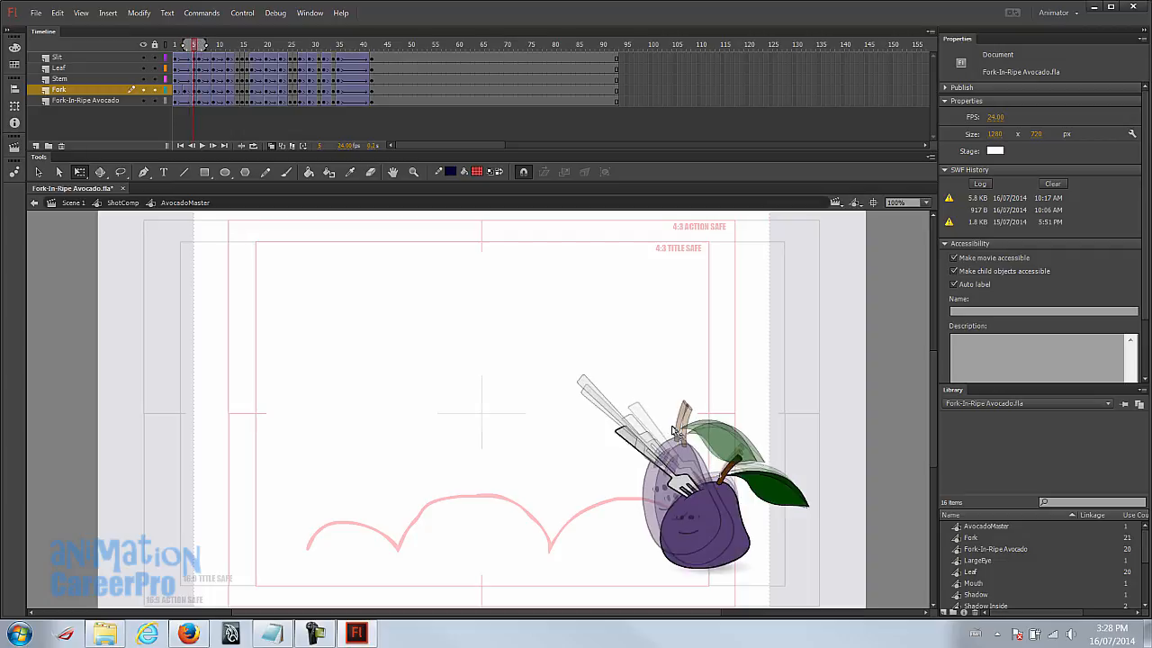
pyautogui.press(',')
pyautogui.press(',')
pyautogui.click(663, 444)
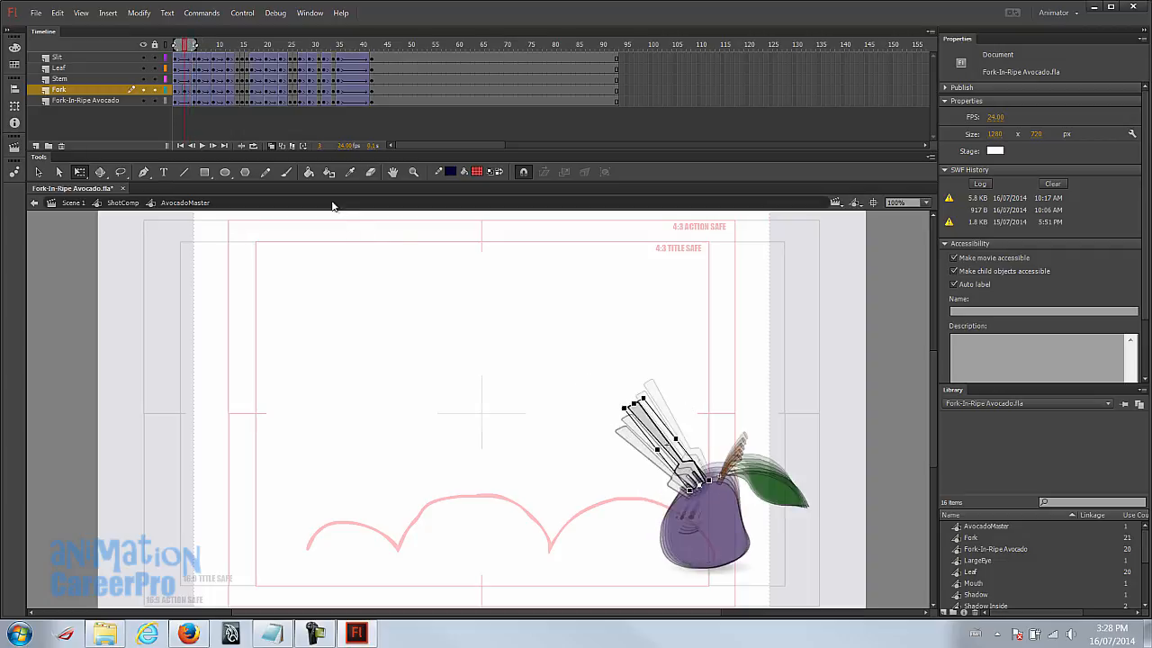
pyautogui.click(647, 392)
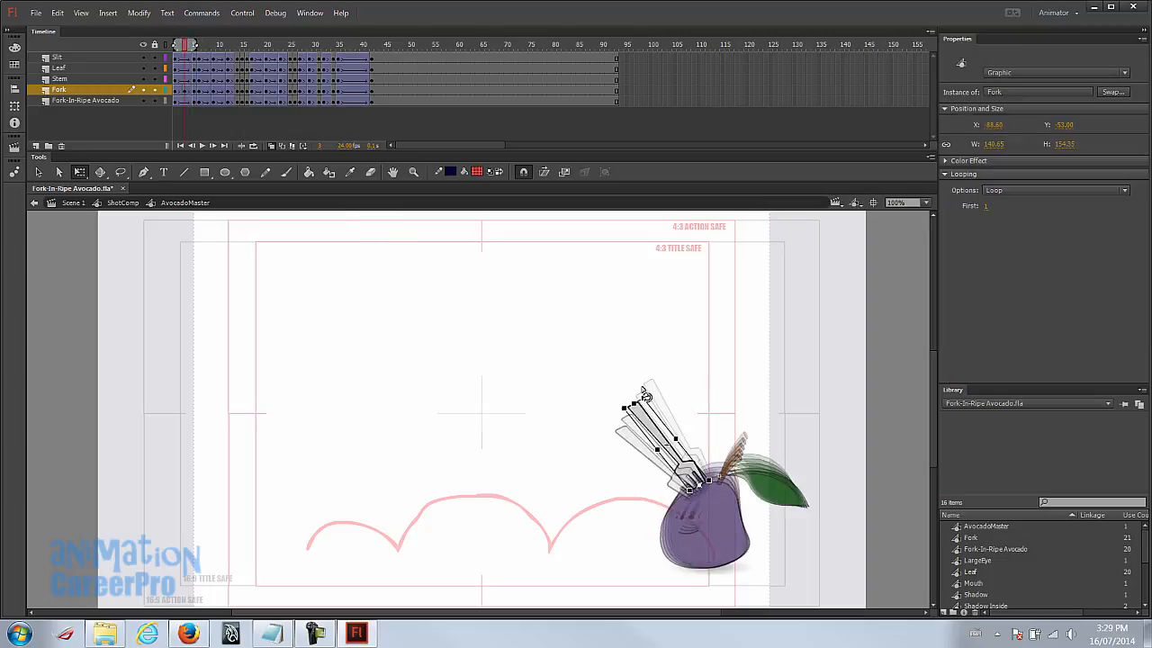
pyautogui.moveTo(652, 393); pyautogui.dragTo(683, 388)
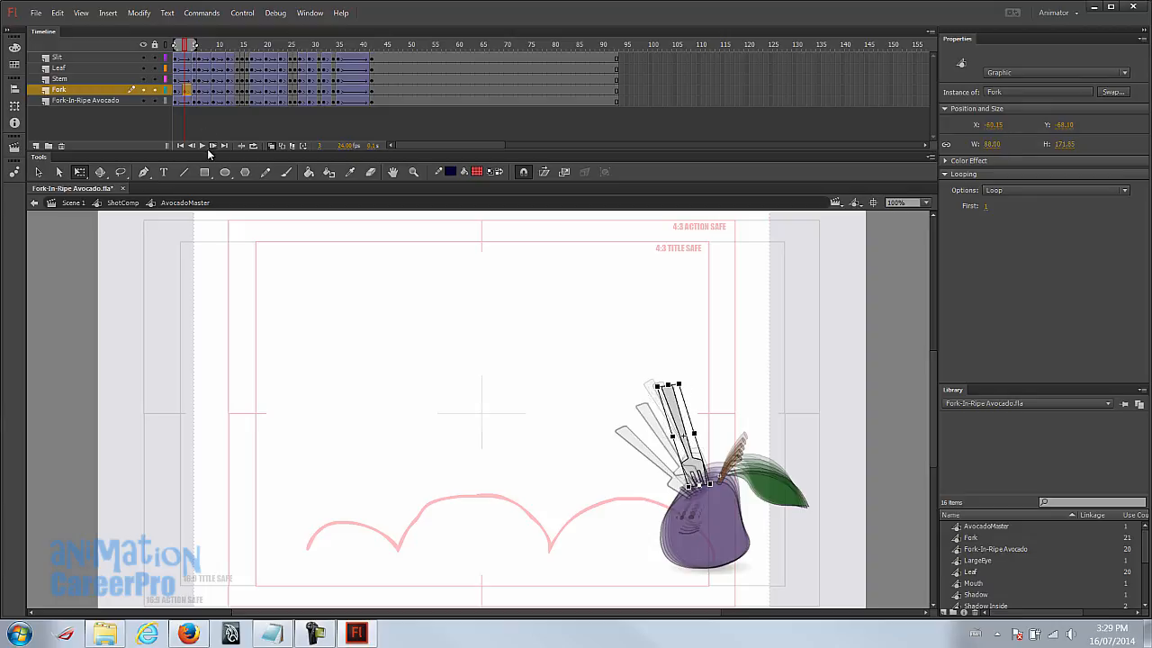
# Step: Turn off onion skinning, scrub through the first hop and rotate the fork clockwise to nearly upright at frame 12
pyautogui.click(270, 145)
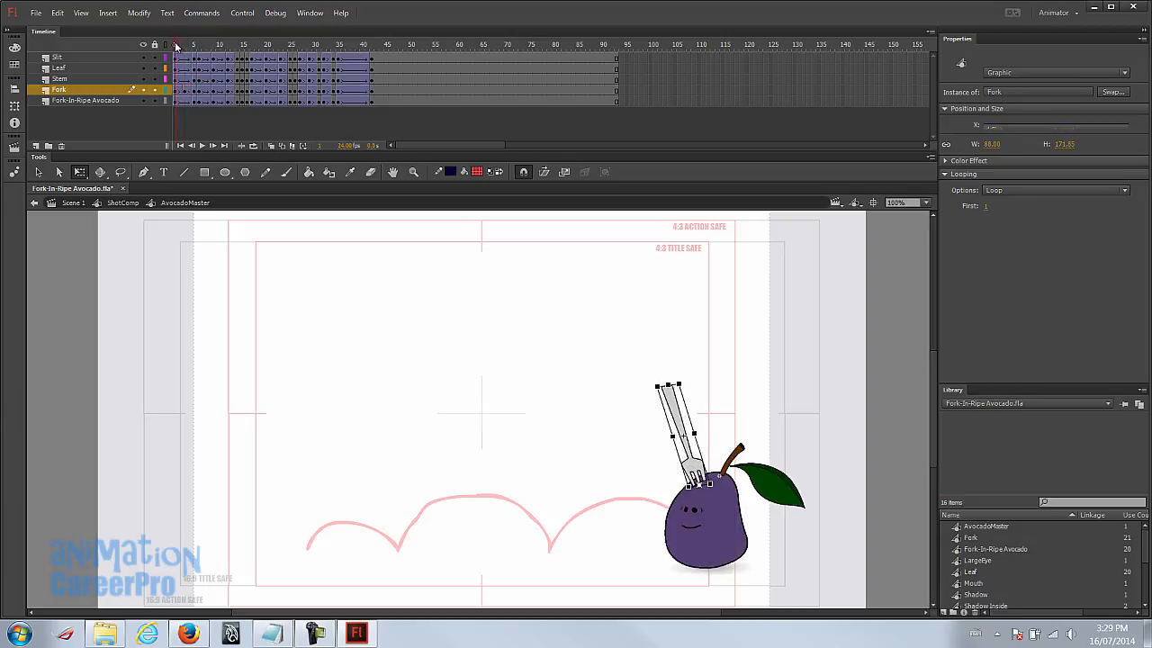
pyautogui.click(177, 45)
pyautogui.moveTo(176, 45); pyautogui.dragTo(196, 45)
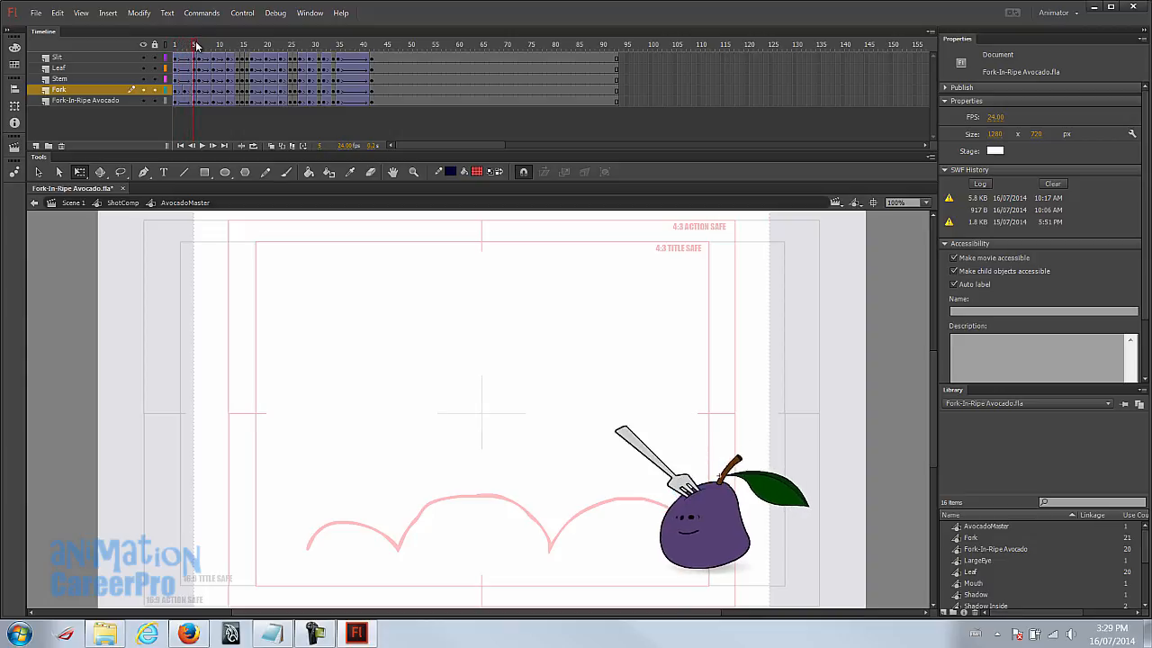
pyautogui.moveTo(197, 46); pyautogui.dragTo(230, 46)
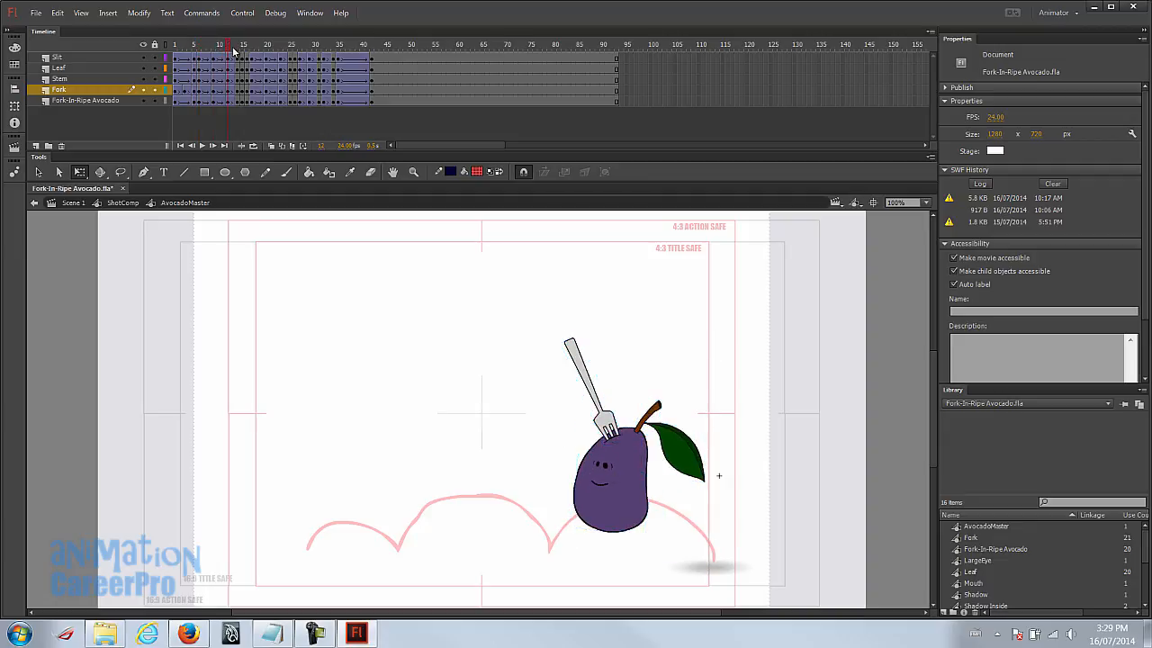
pyautogui.click(583, 358)
pyautogui.moveTo(586, 336); pyautogui.dragTo(600, 333)
pyautogui.moveTo(609, 334); pyautogui.dragTo(610, 326)
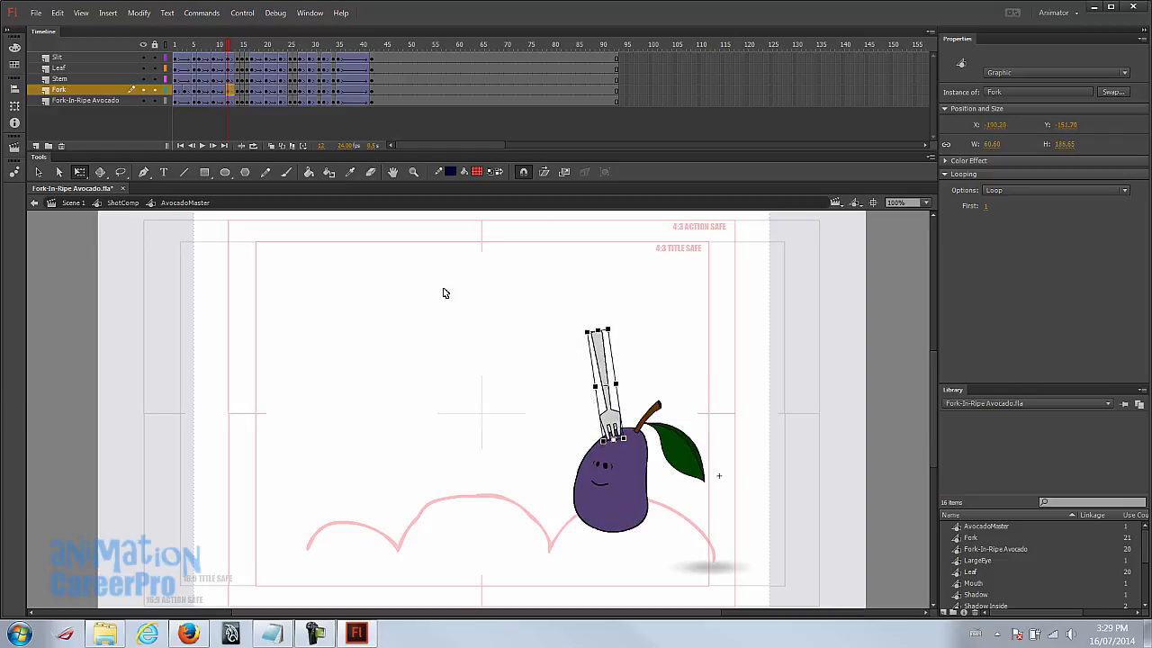
# Step: Rotate the fork counterclockwise at frame 5 so it leans further back from the squashed avocado
pyautogui.click(227, 47)
pyautogui.moveTo(227, 46); pyautogui.dragTo(191, 48)
pyautogui.click(194, 90)
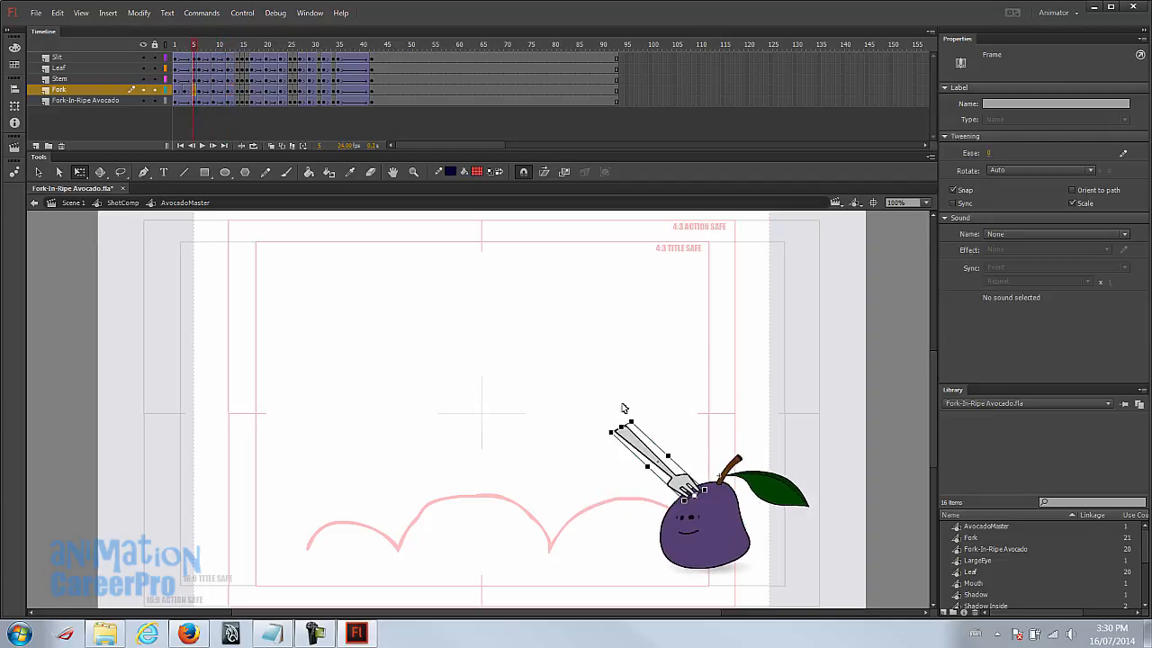
pyautogui.moveTo(630, 421); pyautogui.dragTo(619, 428)
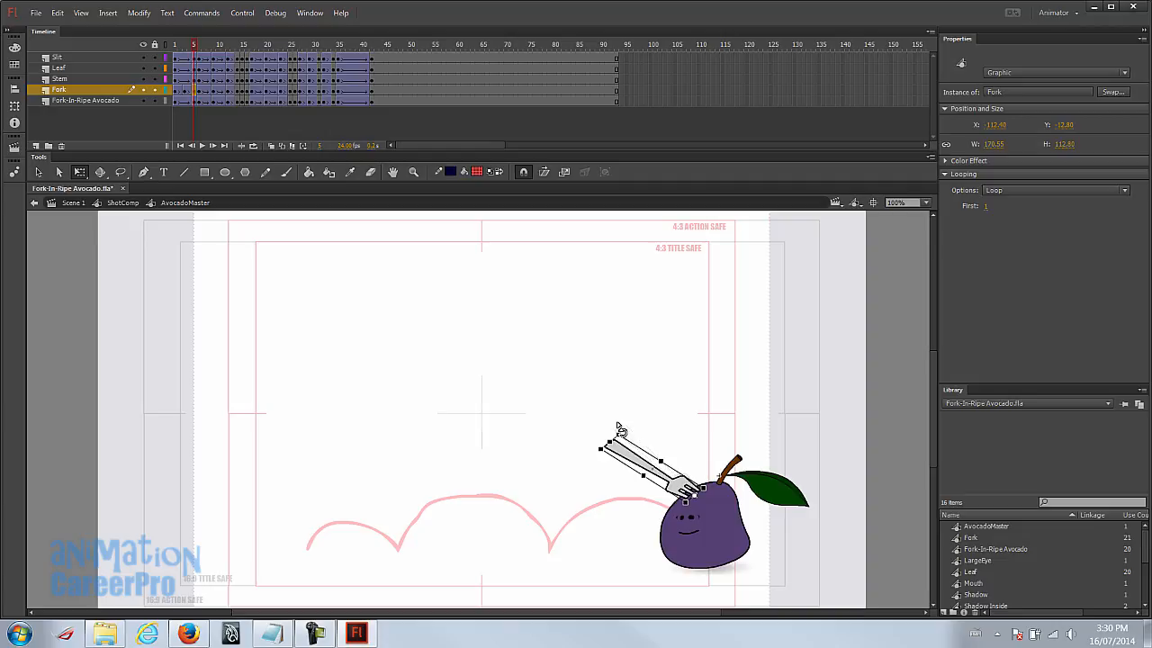
# Step: Rotate the fork slightly clockwise at frame 9 and a little more upright at frame 12
pyautogui.press('.')
pyautogui.press('.')
pyautogui.press('.')
pyautogui.press('.')
pyautogui.hotkey('ctrl', 'a')
pyautogui.click(531, 332)
pyautogui.click(580, 375)
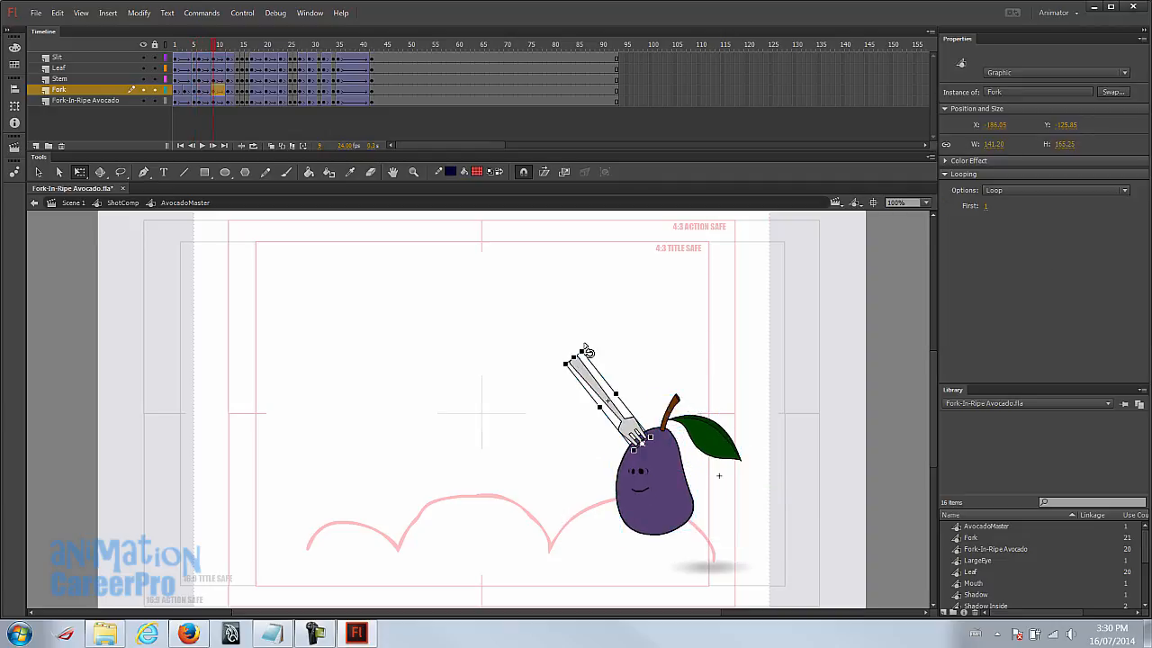
pyautogui.moveTo(587, 348); pyautogui.dragTo(599, 348)
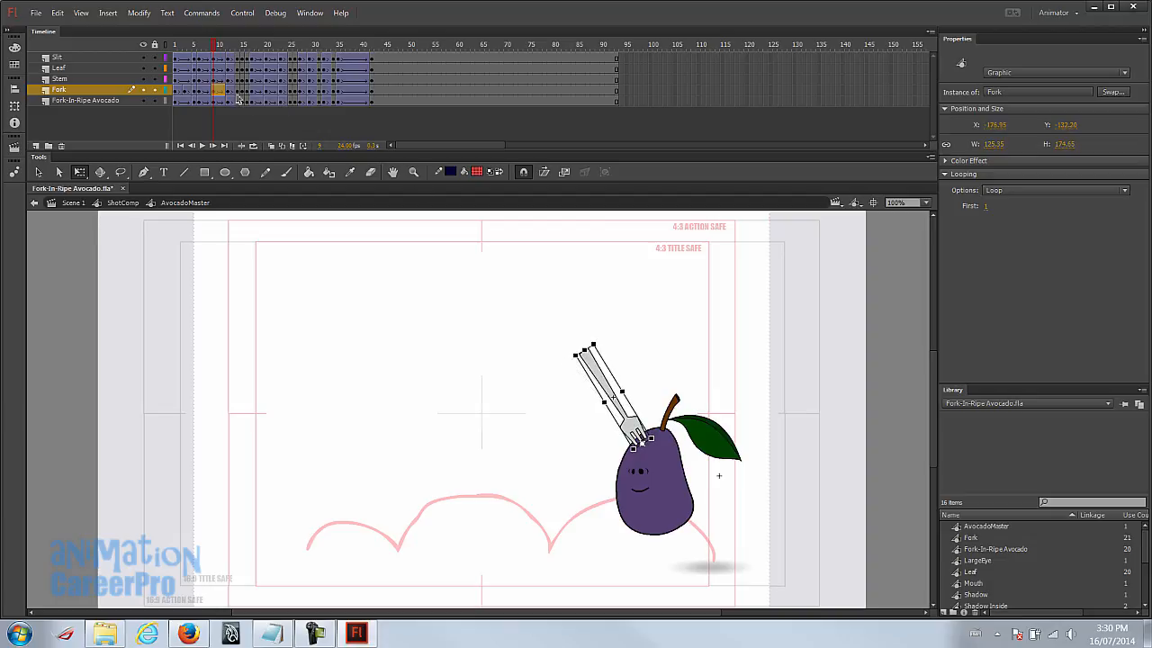
pyautogui.click(228, 91)
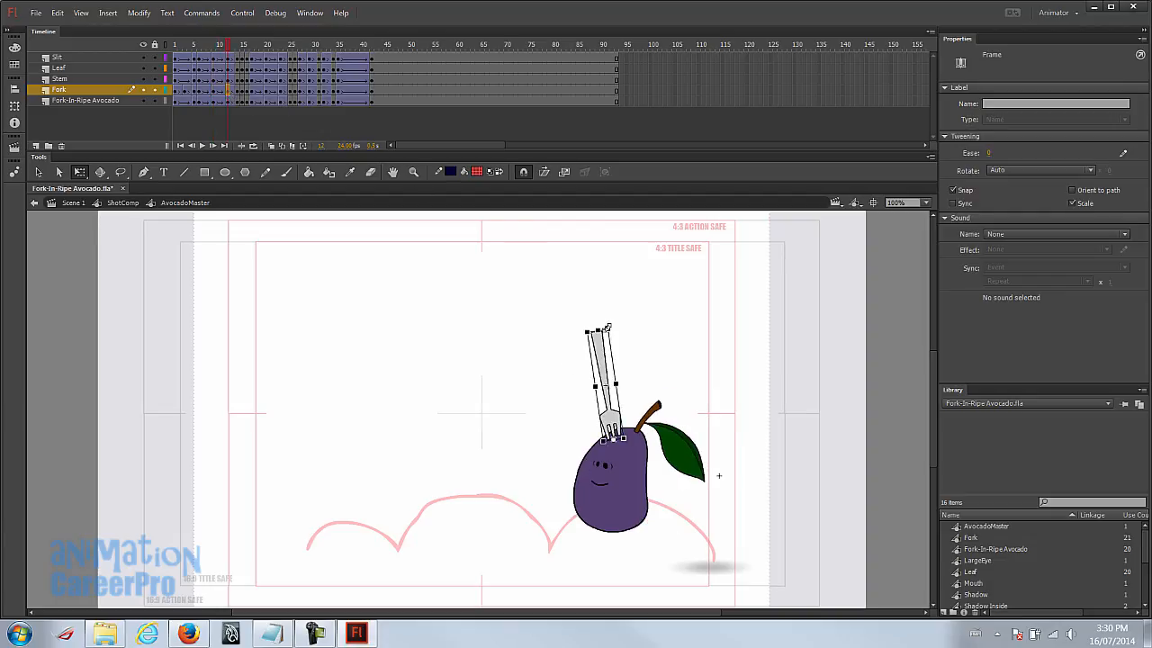
pyautogui.moveTo(612, 331); pyautogui.dragTo(628, 332)
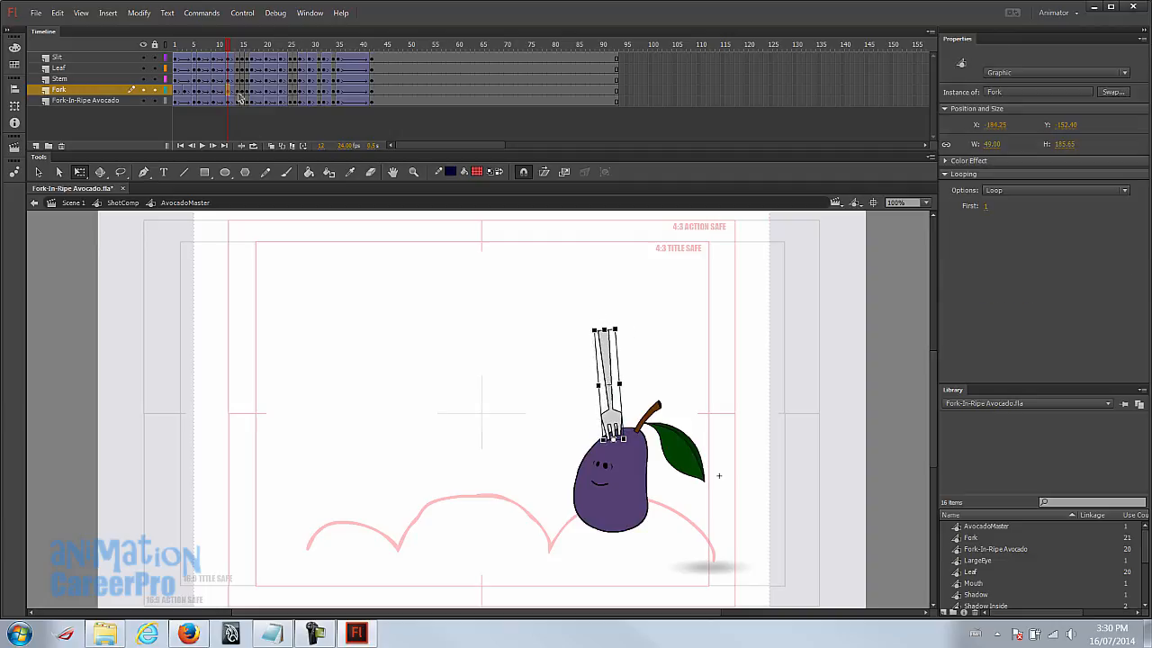
# Step: Rotate the fork clockwise past vertical at frame 14 so it tilts toward the stem as the avocado falls
pyautogui.moveTo(229, 51); pyautogui.dragTo(240, 51)
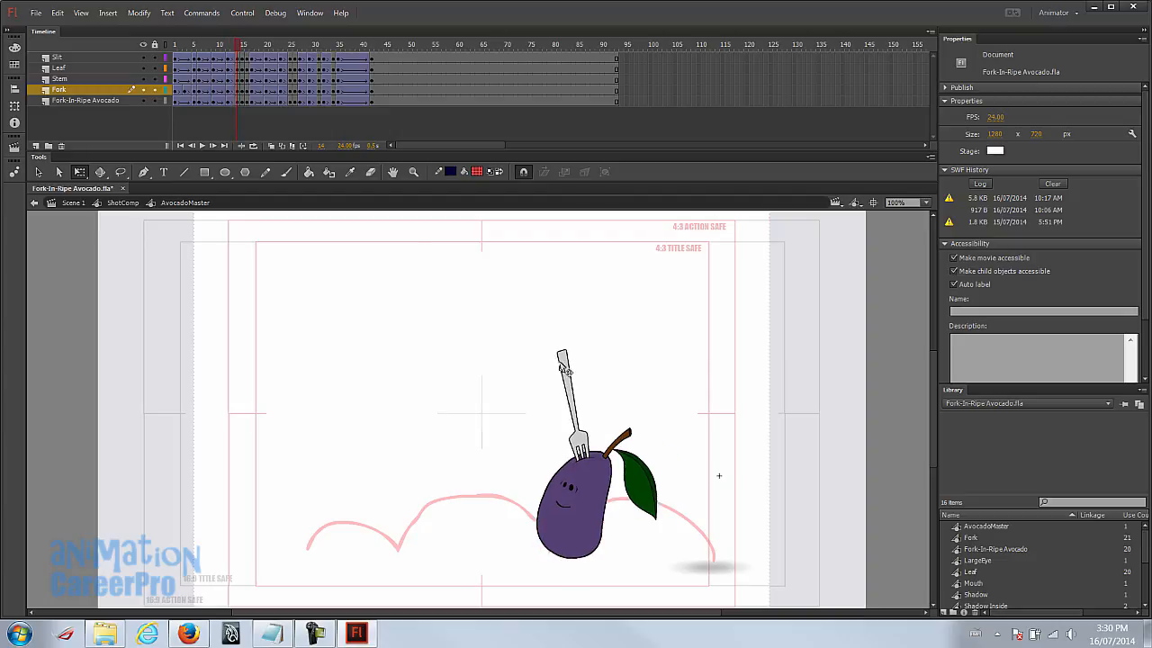
pyautogui.click(560, 368)
pyautogui.moveTo(573, 344); pyautogui.dragTo(640, 373)
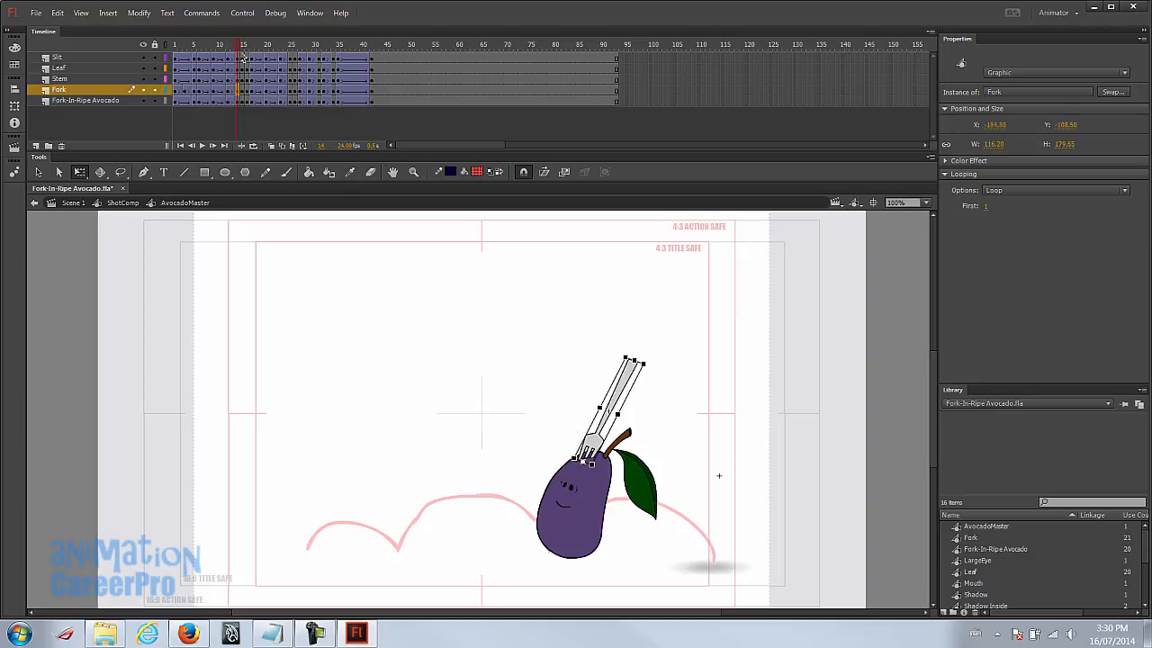
pyautogui.moveTo(238, 47)
pyautogui.mouseDown()
pyautogui.moveTo(216, 45)
pyautogui.moveTo(240, 48)
pyautogui.mouseUp()
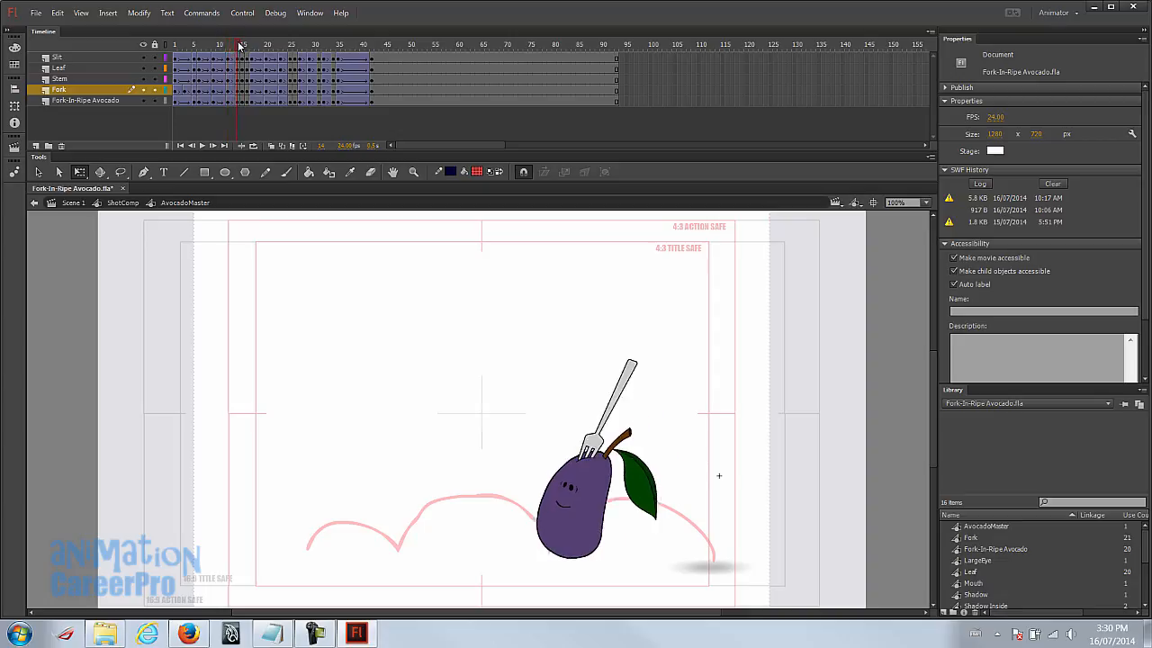
# Step: Rotate the fork clockwise to nearly upright at frame 15 and compare the pose with the neighbouring frames
pyautogui.moveTo(240, 47); pyautogui.dragTo(247, 54)
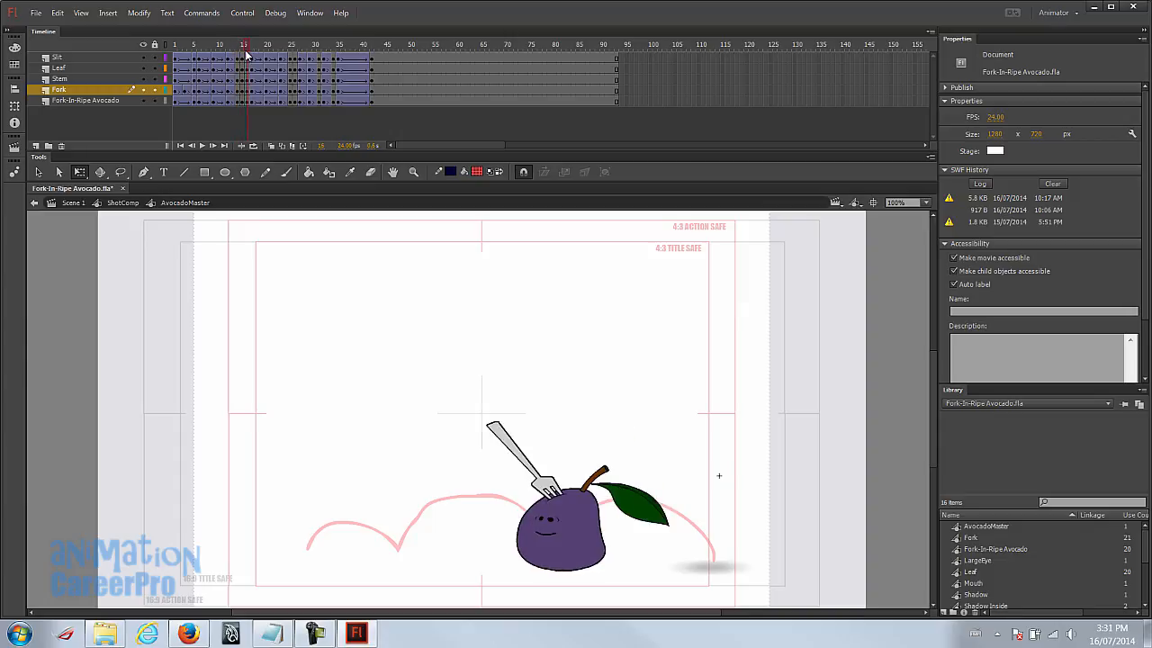
pyautogui.press(',')
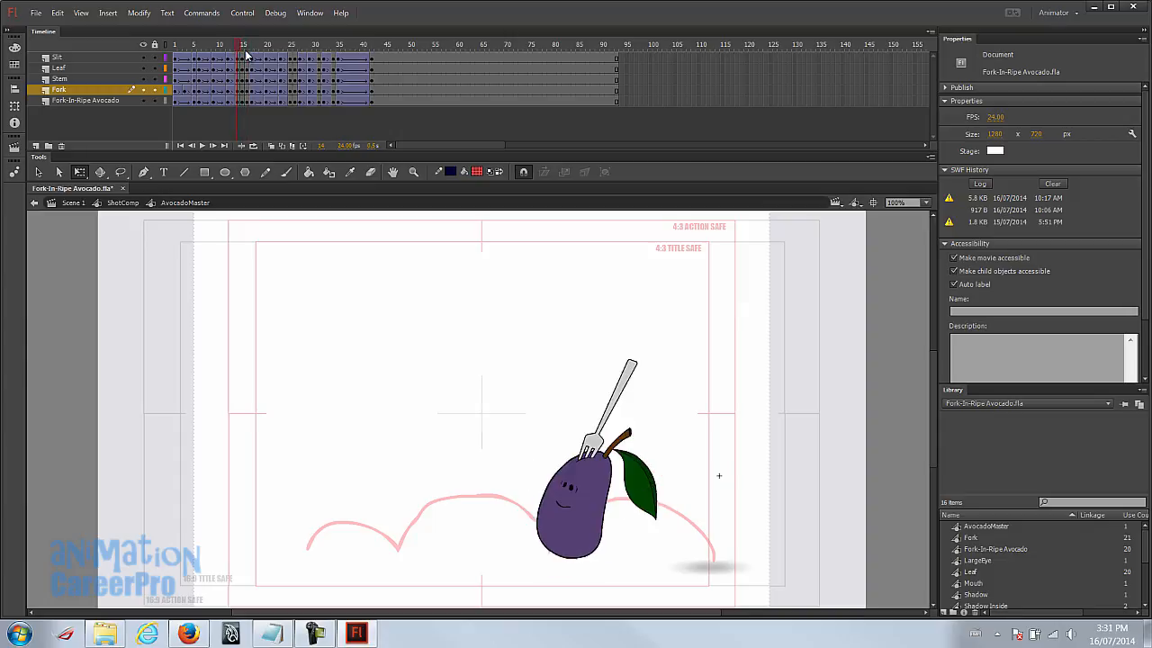
pyautogui.press('.')
pyautogui.click(513, 445)
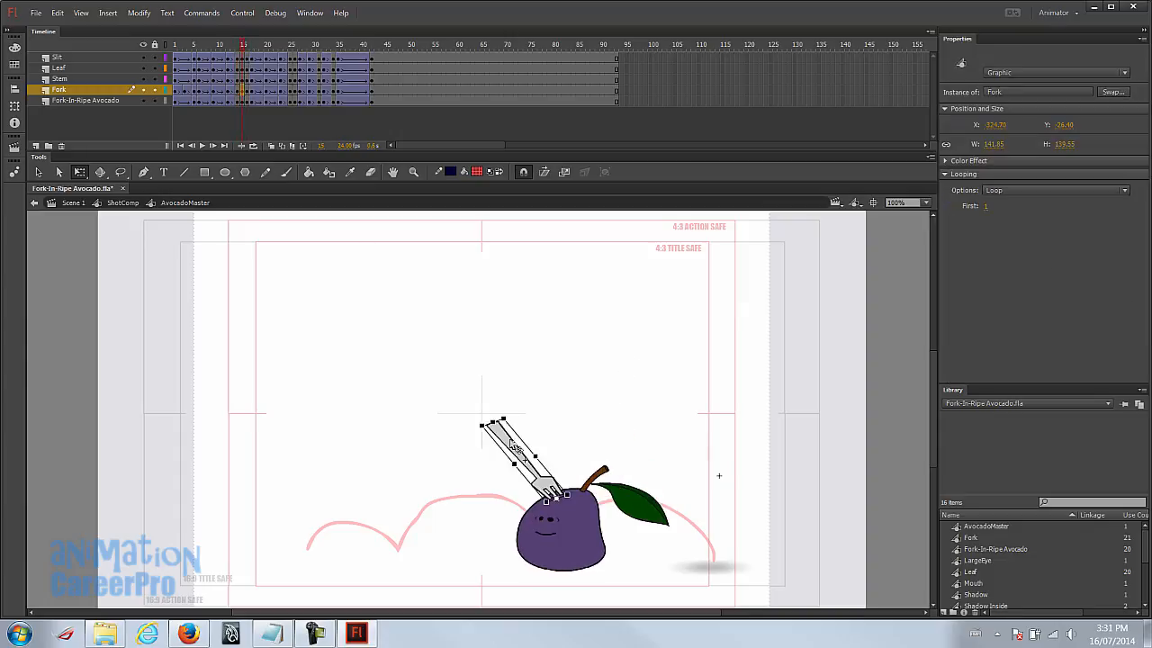
pyautogui.moveTo(510, 421); pyautogui.dragTo(549, 402)
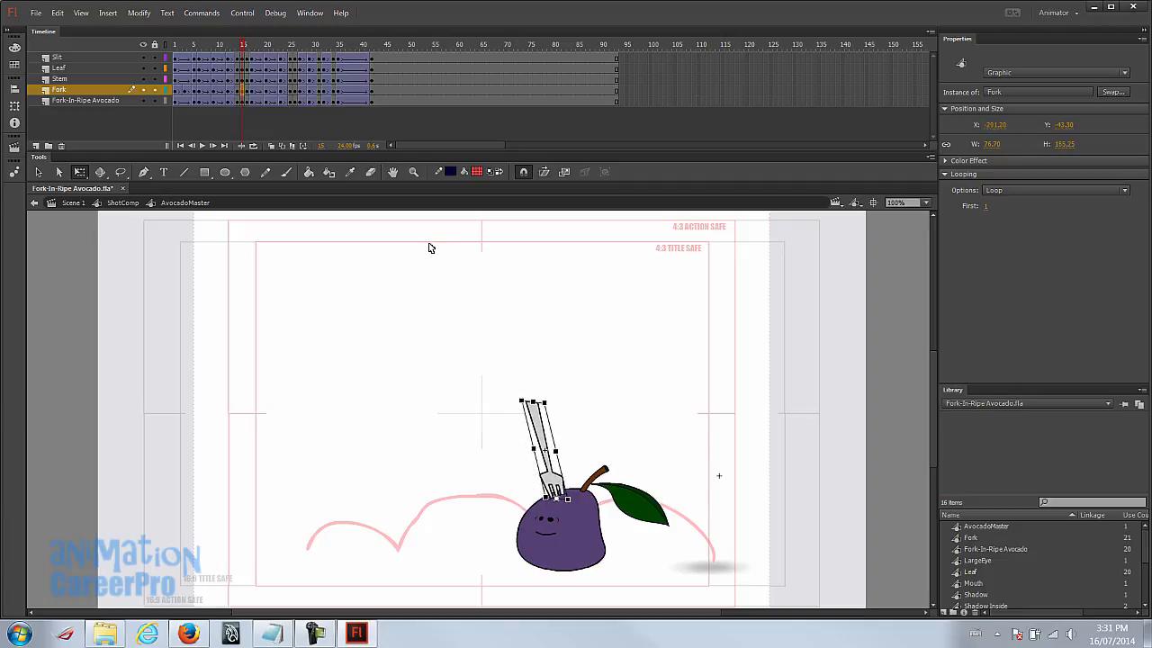
pyautogui.press(',')
pyautogui.press('.')
pyautogui.press('.')
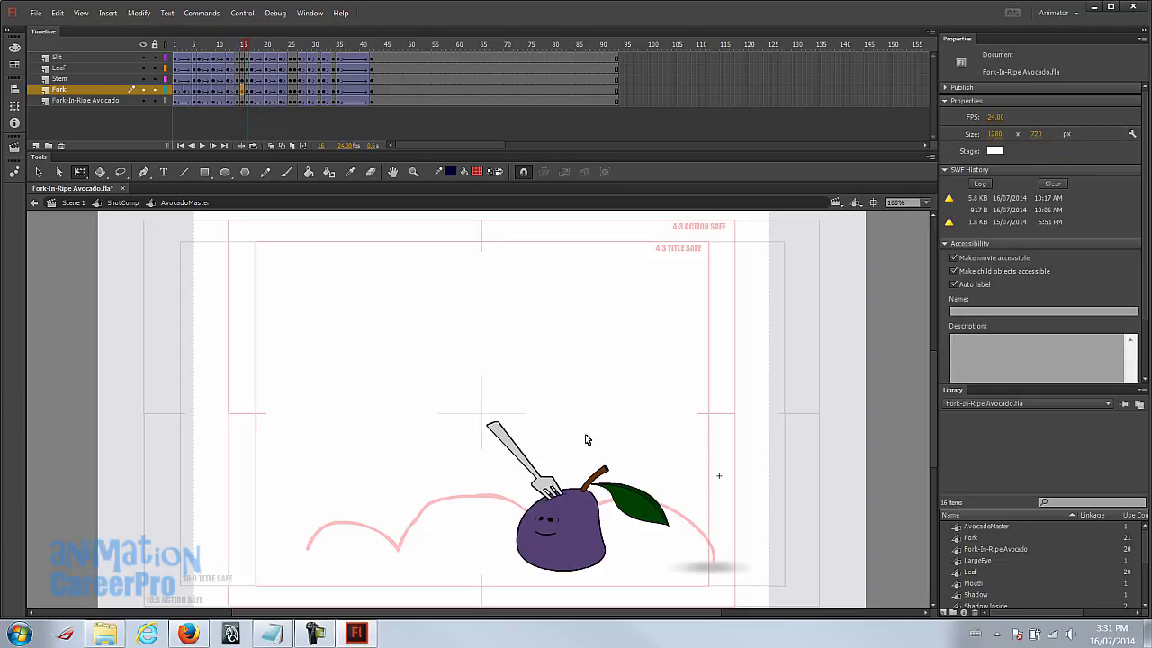
# Step: Rotate the fork slightly counterclockwise at frame 17 so it drags further back on the second takeoff
pyautogui.click(254, 46)
pyautogui.click(455, 418)
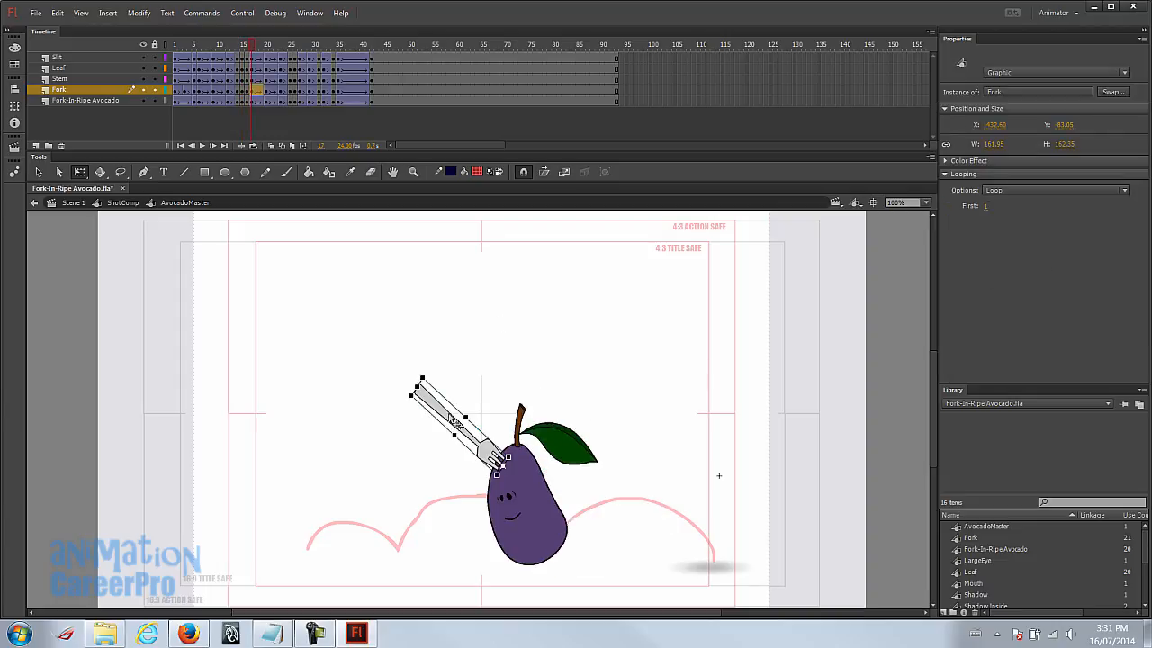
pyautogui.moveTo(419, 376); pyautogui.dragTo(413, 387)
# Step: Rotate the fork clockwise to nearly upright at frame 20, using onion skinning to refine its angle
pyautogui.moveTo(247, 48); pyautogui.dragTo(267, 47)
pyautogui.click(452, 405)
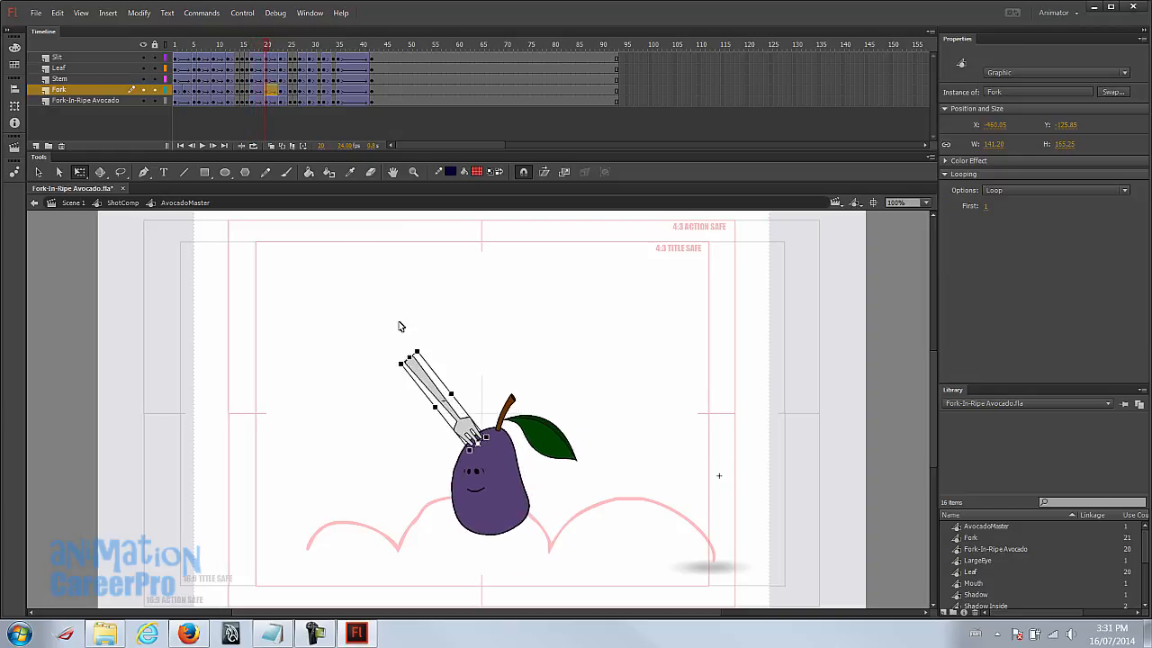
pyautogui.moveTo(420, 349); pyautogui.dragTo(447, 336)
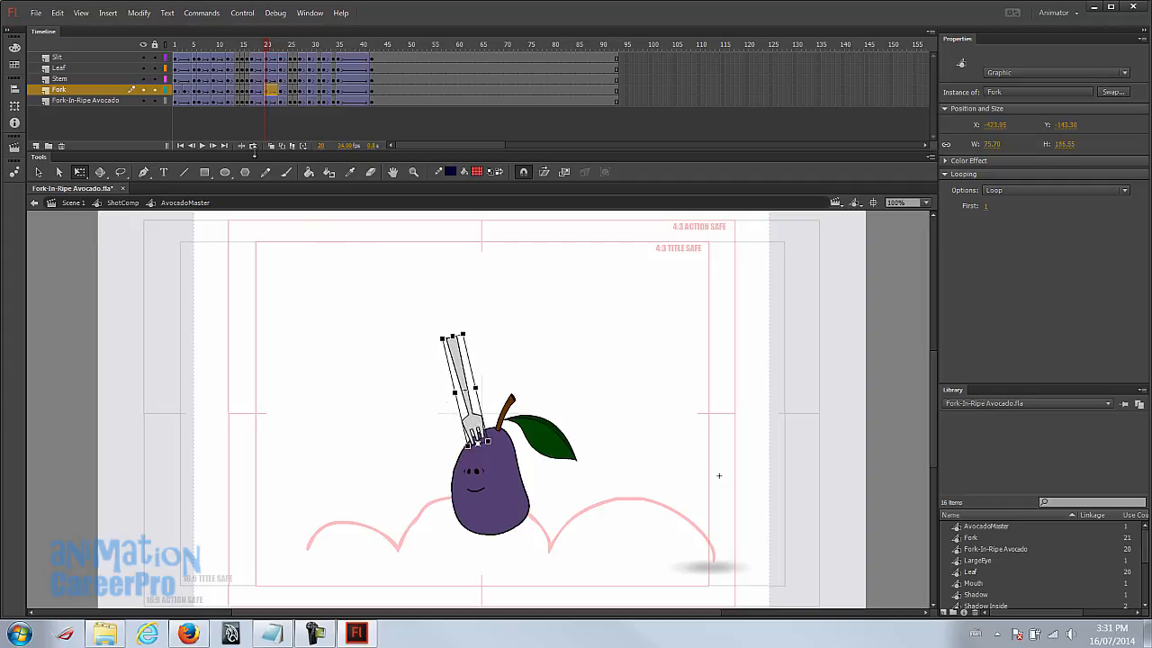
pyautogui.click(272, 146)
pyautogui.moveTo(267, 47); pyautogui.dragTo(255, 52)
pyautogui.press('.')
pyautogui.press('.')
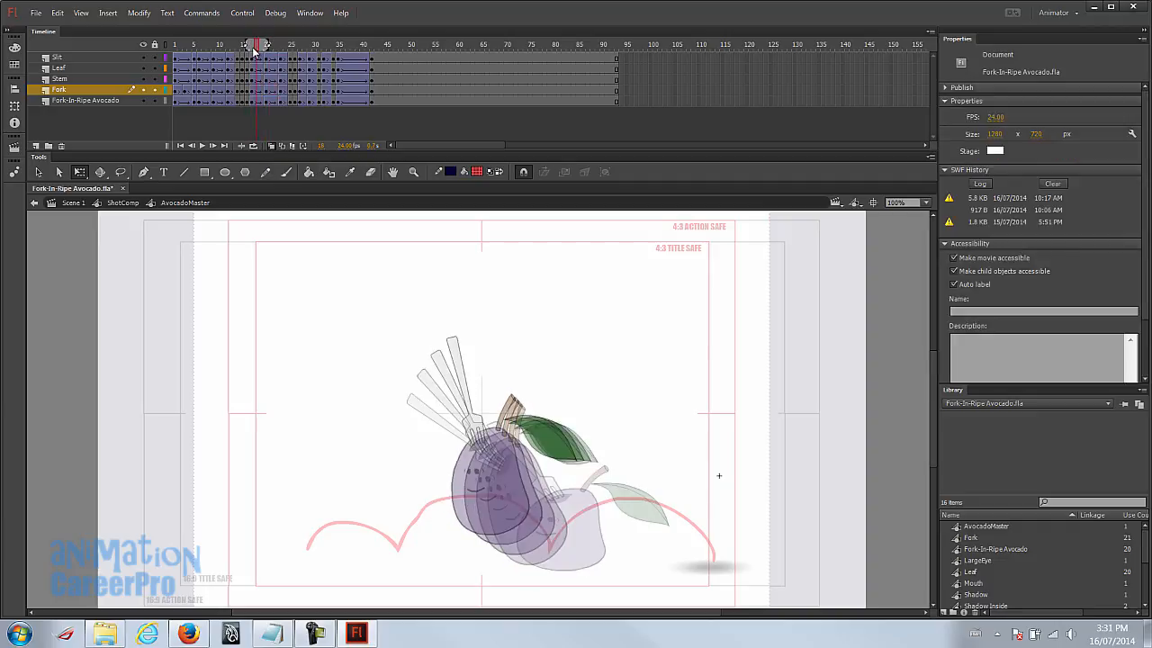
pyautogui.press('.')
pyautogui.click(468, 378)
pyautogui.moveTo(477, 333)
pyautogui.mouseDown()
pyautogui.moveTo(485, 340)
pyautogui.moveTo(477, 328)
pyautogui.mouseUp()
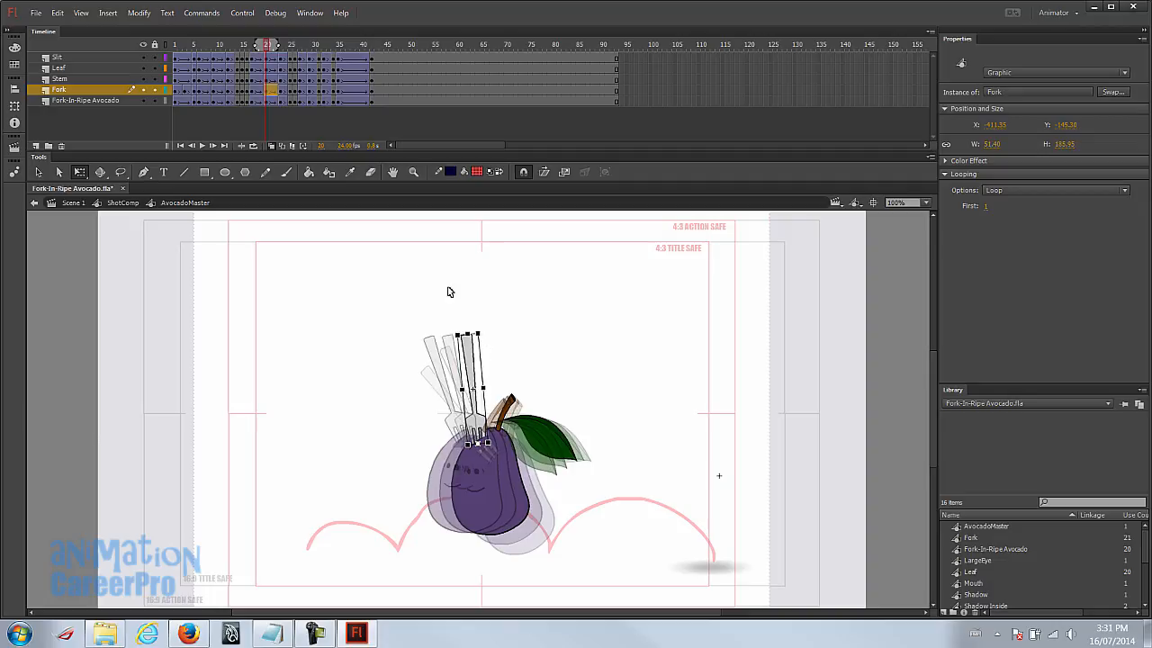
pyautogui.click(387, 231)
# Step: Rotate the fork clockwise at frame 23 until it tips just past vertical toward the stem
pyautogui.press('.')
pyautogui.press('.')
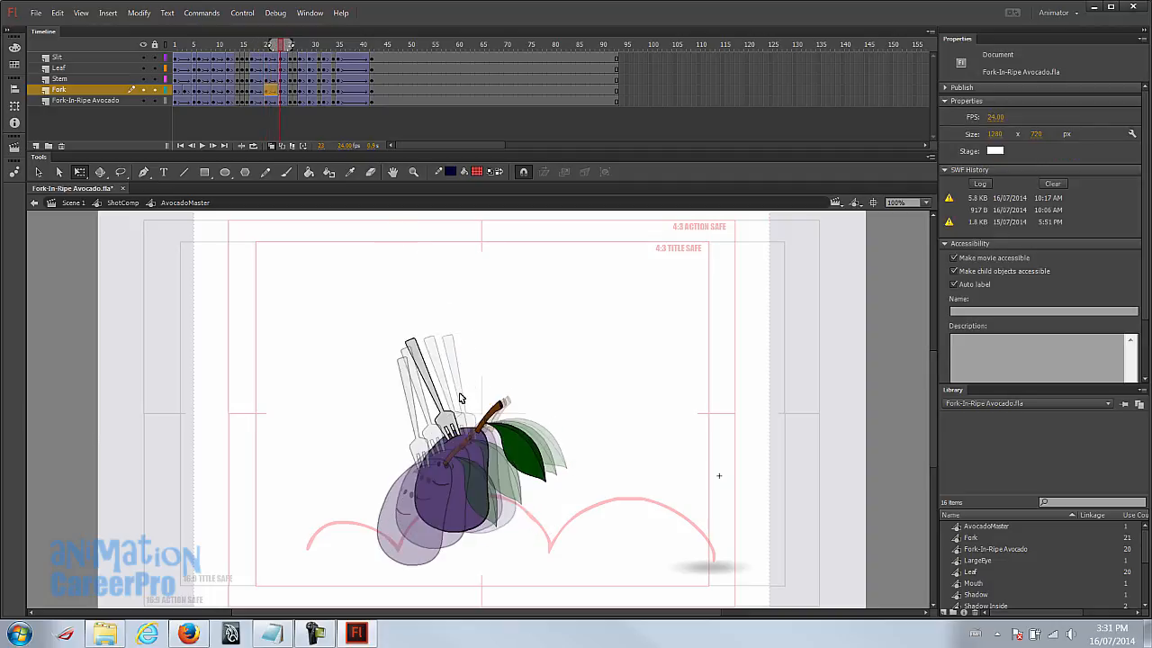
pyautogui.click(416, 346)
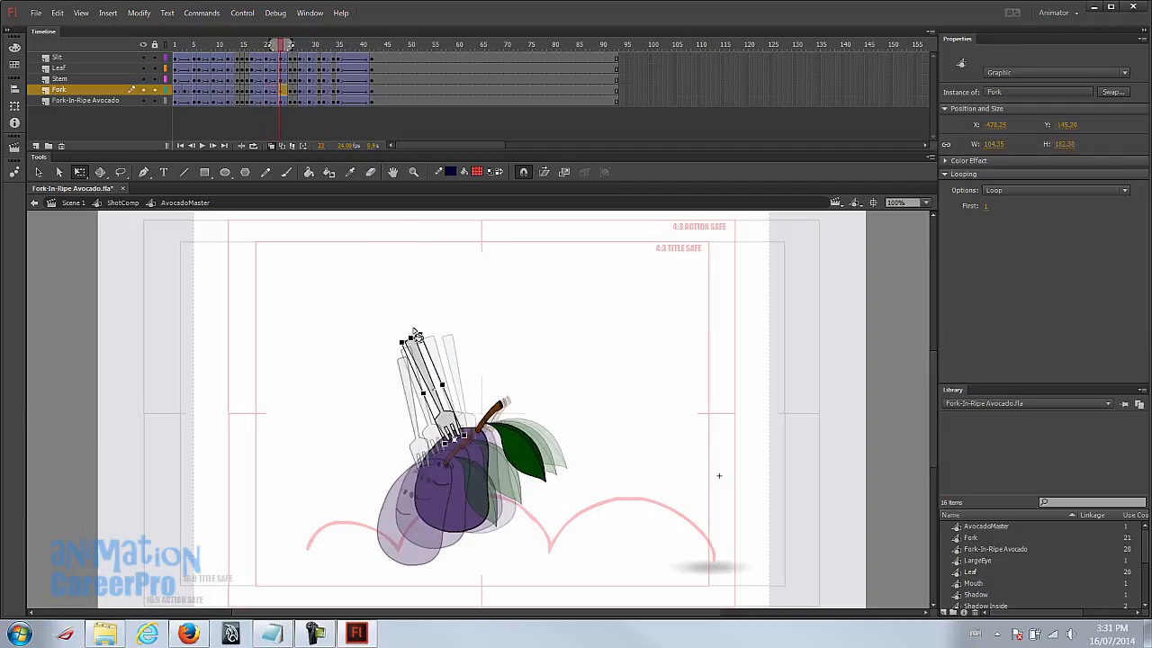
pyautogui.moveTo(420, 335); pyautogui.dragTo(475, 330)
# Step: Rotate the fork clockwise past vertical at frame 25, just before the avocado's next landing
pyautogui.press('.')
pyautogui.press('.')
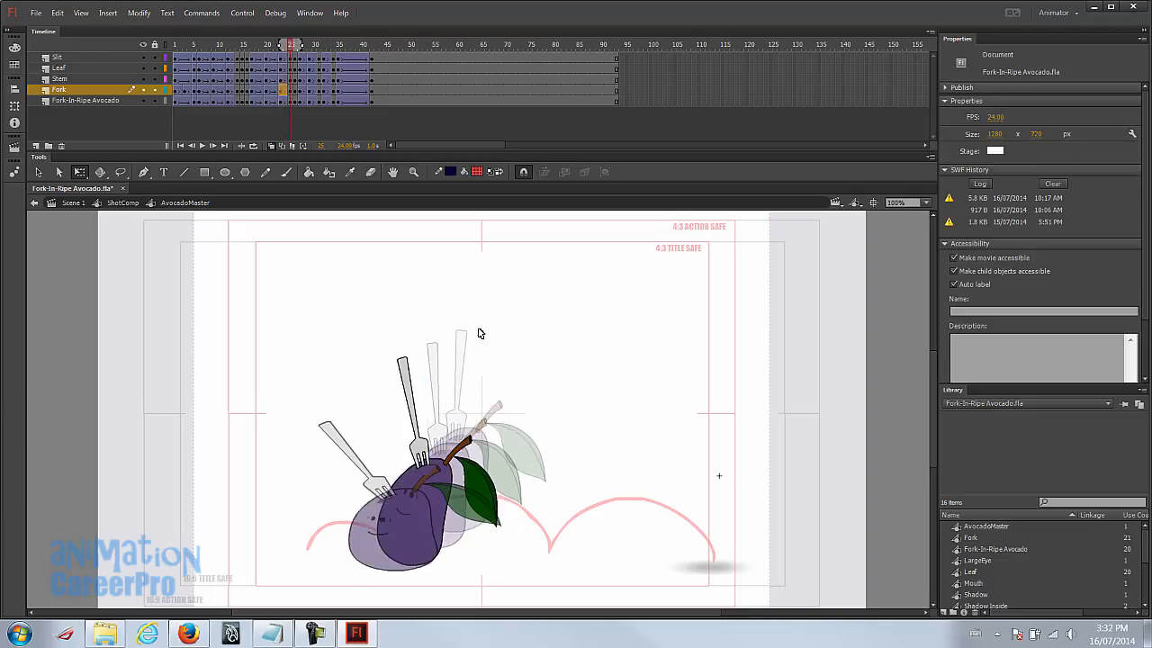
pyautogui.click(412, 371)
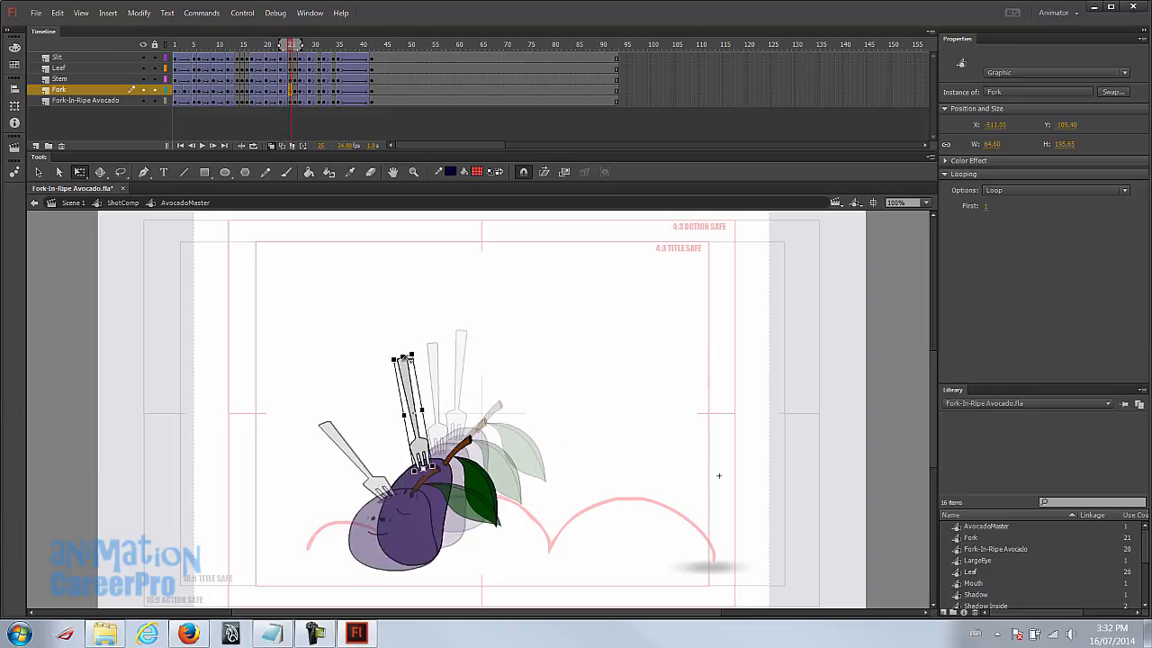
pyautogui.moveTo(415, 358); pyautogui.dragTo(454, 361)
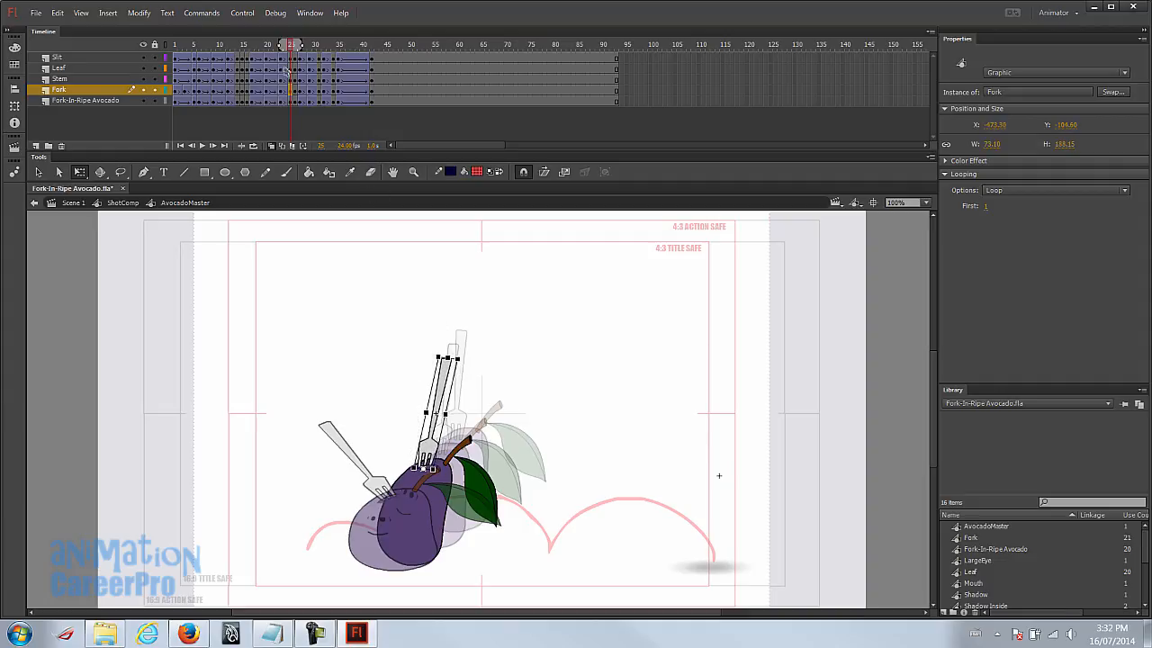
# Step: Rotate the fork counterclockwise at frame 23 until it tips slightly past vertical, away from the stem
pyautogui.click(281, 45)
pyautogui.click(281, 46)
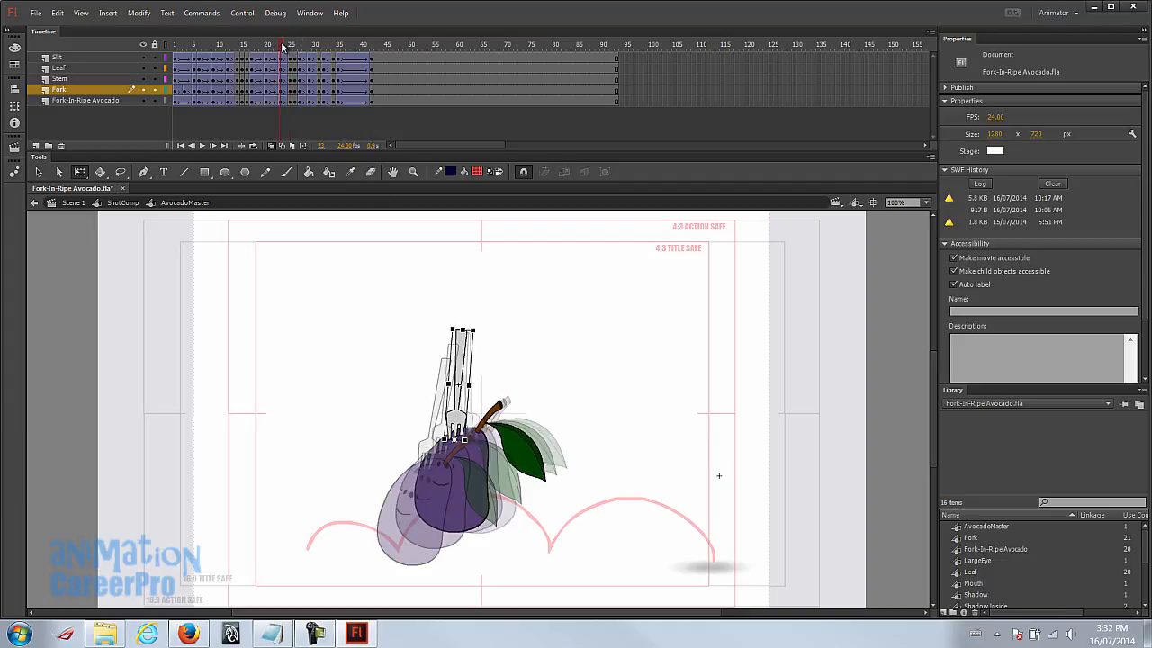
pyautogui.click(464, 346)
pyautogui.moveTo(475, 329); pyautogui.dragTo(444, 332)
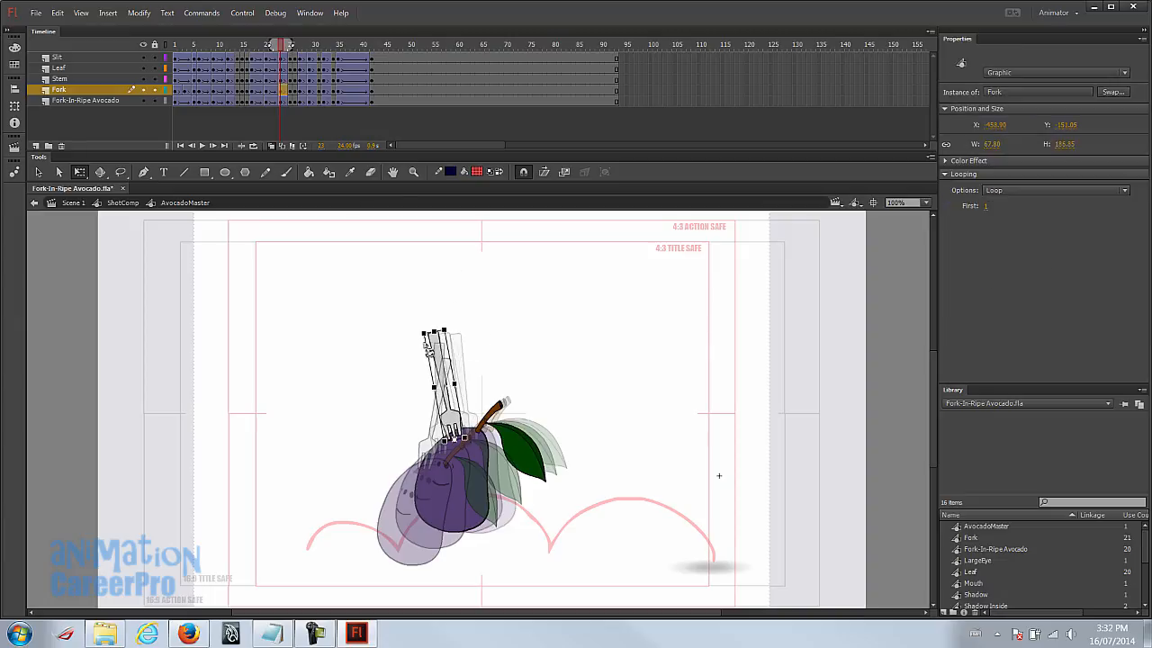
# Step: On the landing, rotate the fork slightly counterclockwise at frame 26 and back clockwise at frame 27
pyautogui.click(293, 94)
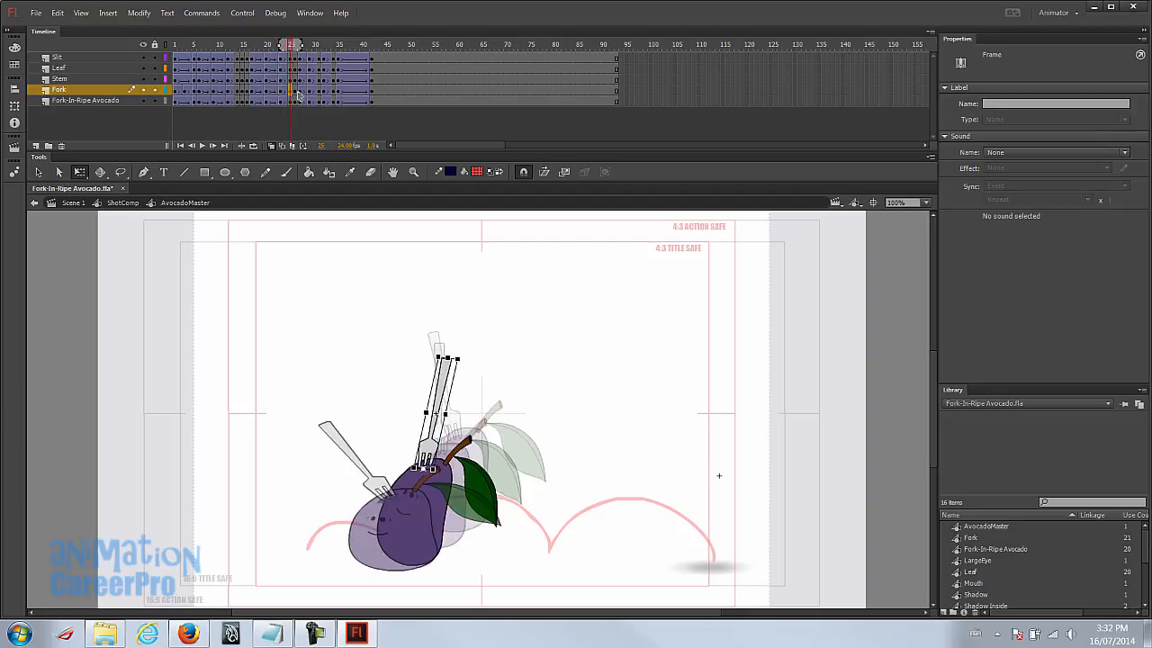
pyautogui.click(297, 94)
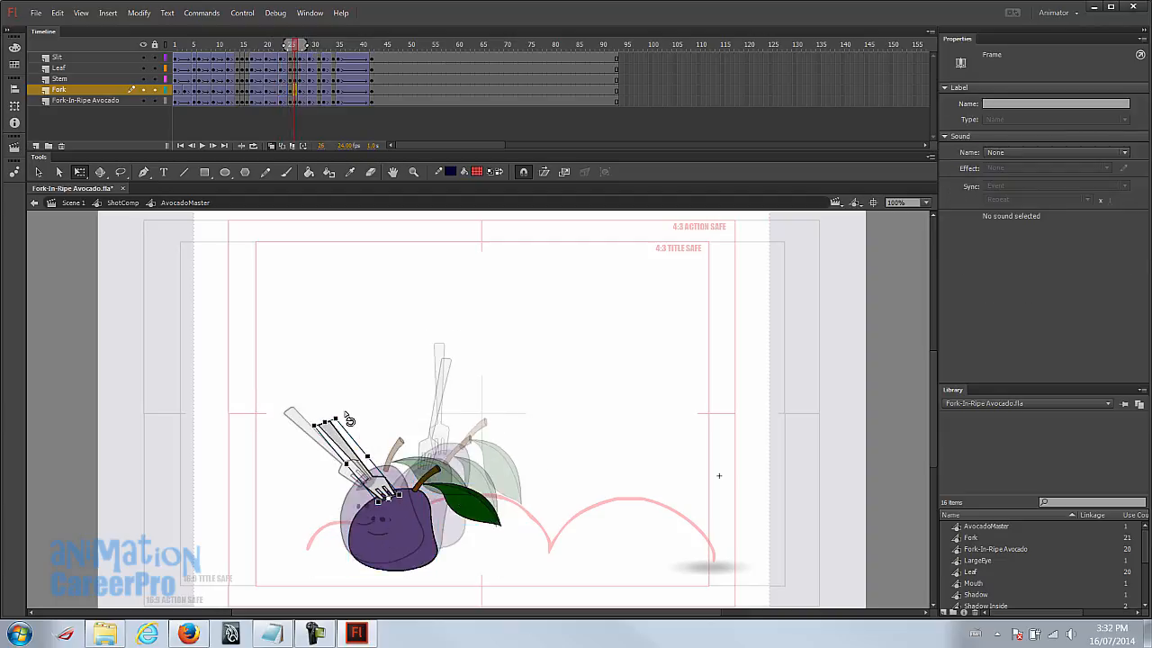
pyautogui.moveTo(340, 420); pyautogui.dragTo(333, 440)
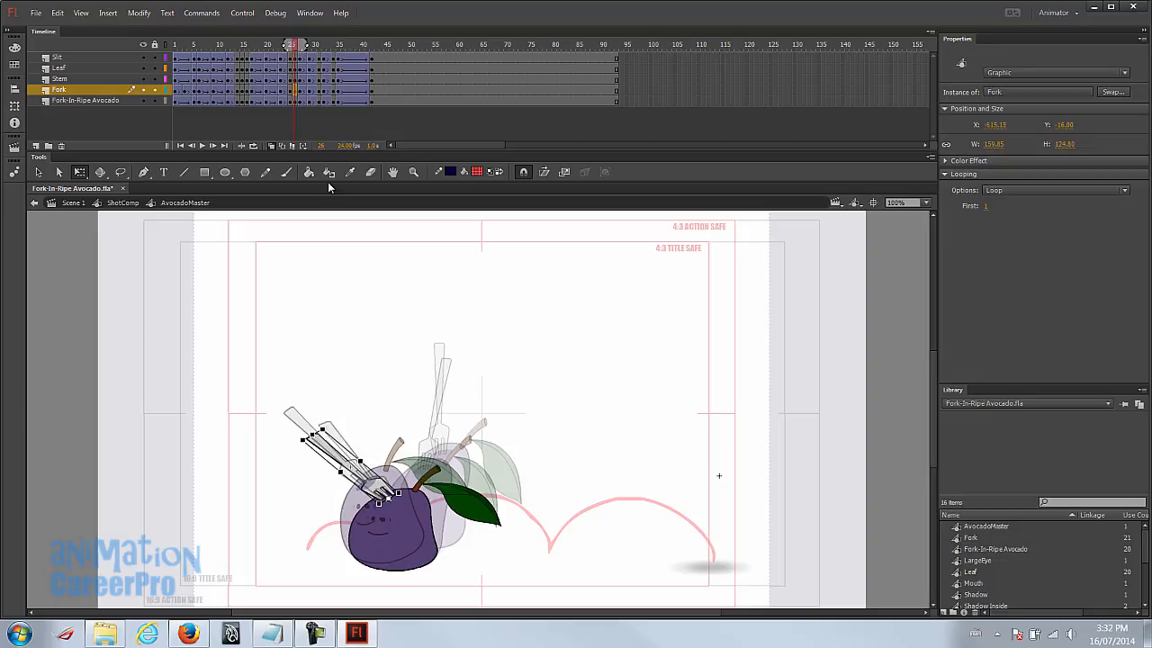
pyautogui.click(303, 91)
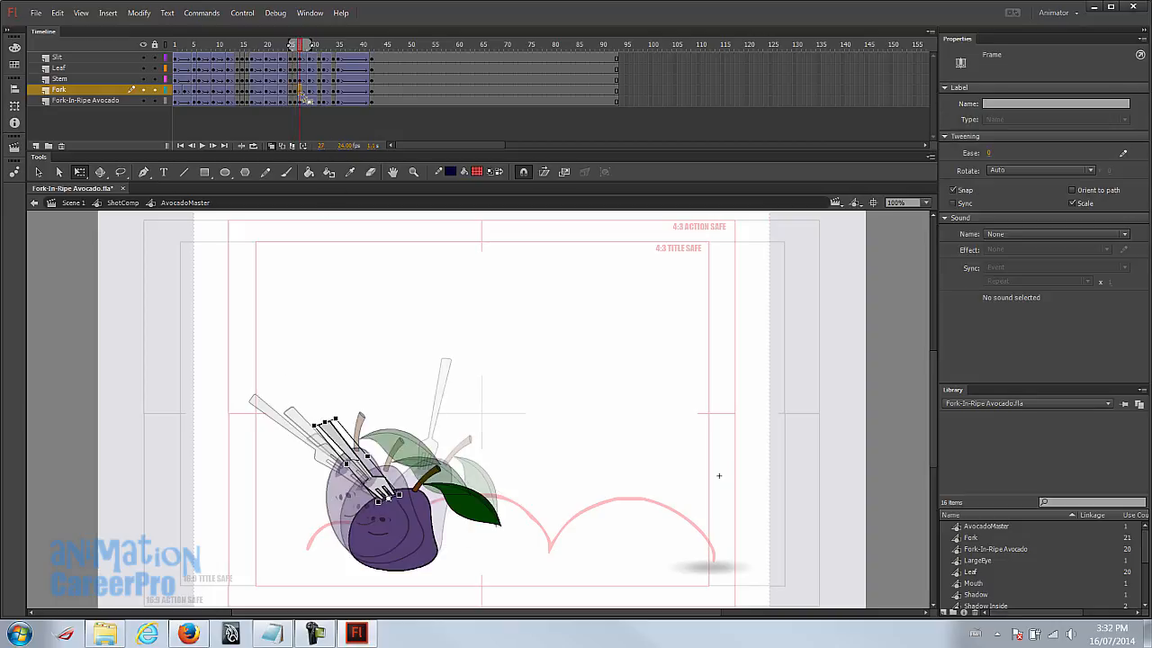
pyautogui.moveTo(338, 417); pyautogui.dragTo(363, 385)
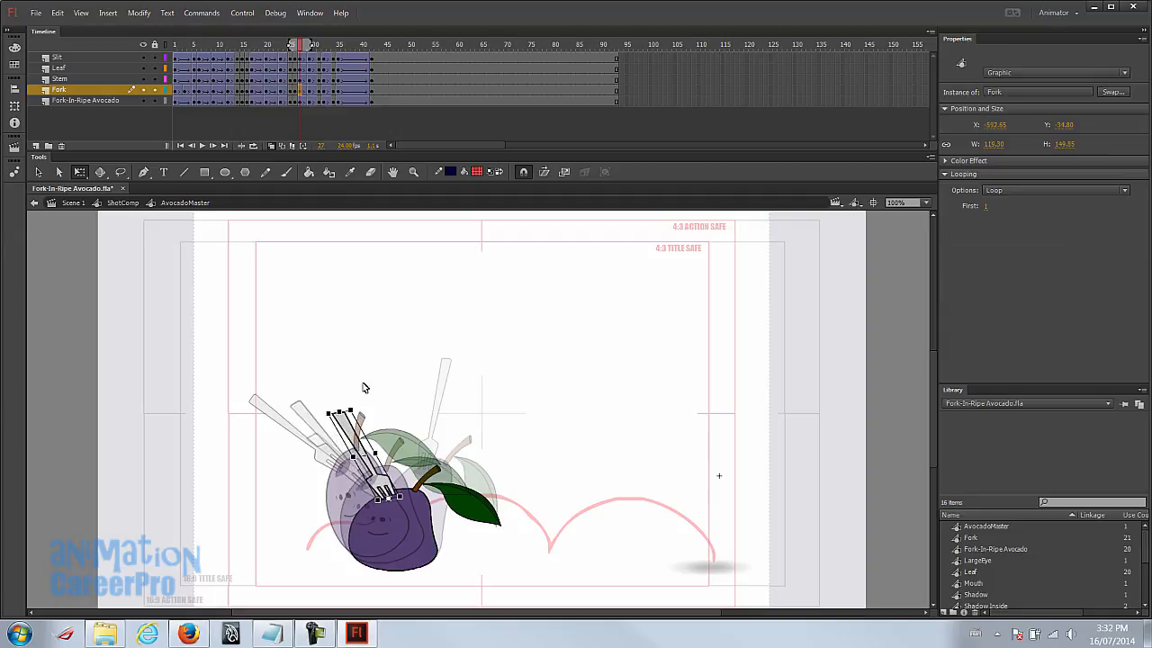
# Step: Rotate the fork progressively clockwise at frames 29, 31 and 32, bringing it to nearly upright before the last landing
pyautogui.click(310, 91)
pyautogui.moveTo(263, 387); pyautogui.dragTo(282, 364)
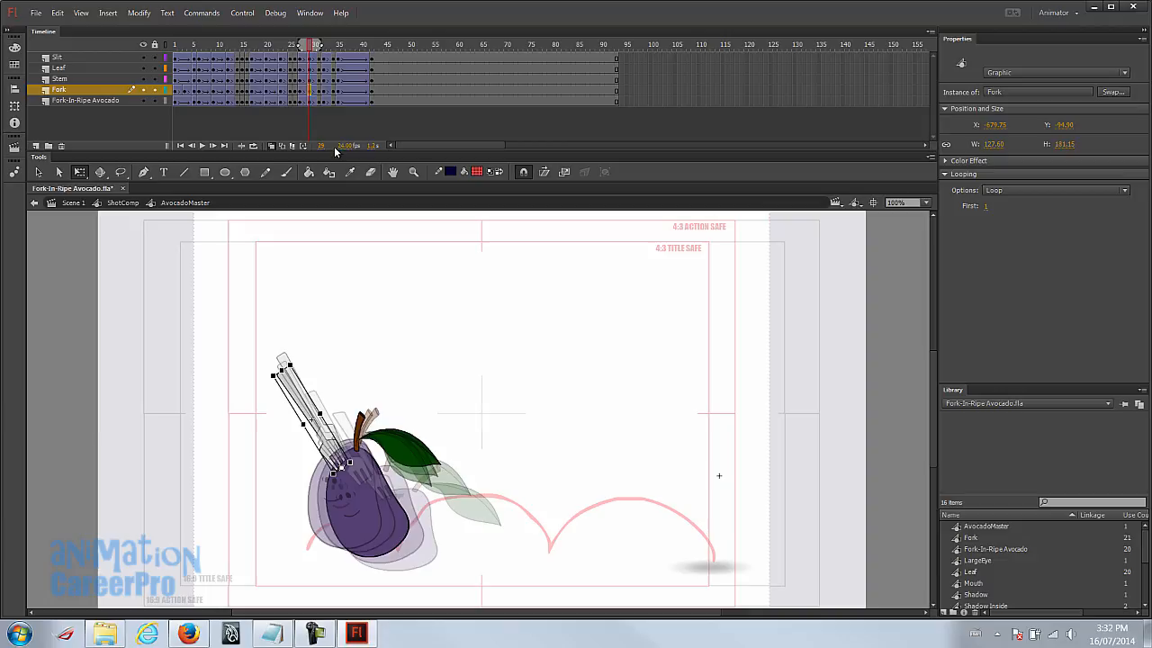
pyautogui.click(320, 91)
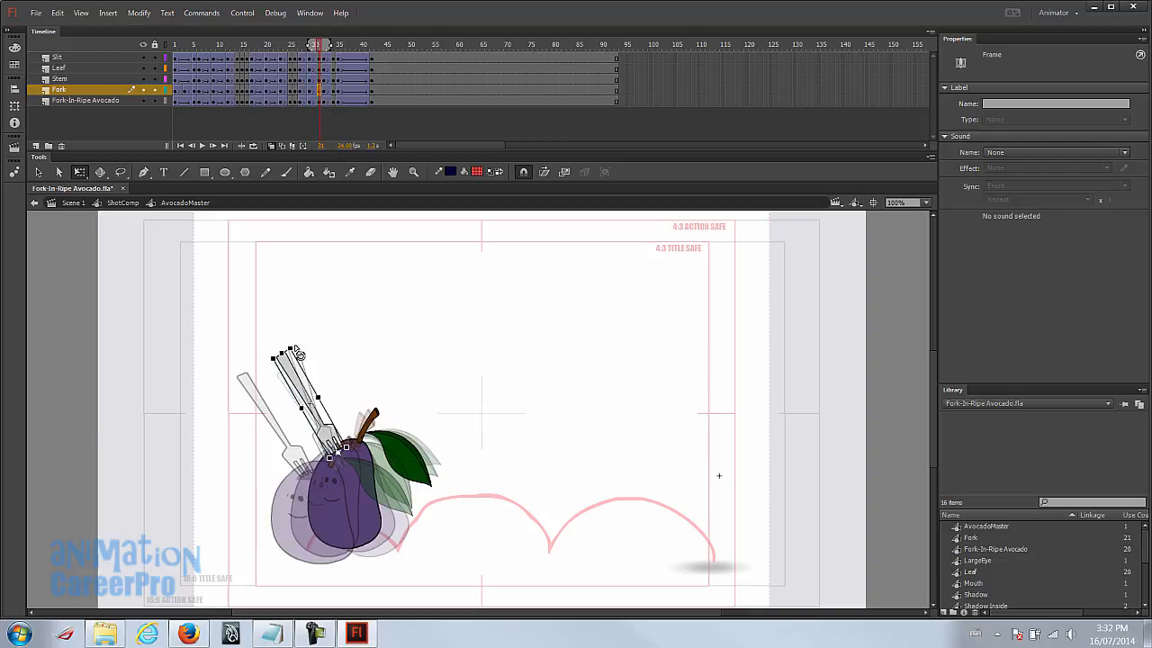
pyautogui.moveTo(296, 350); pyautogui.dragTo(330, 350)
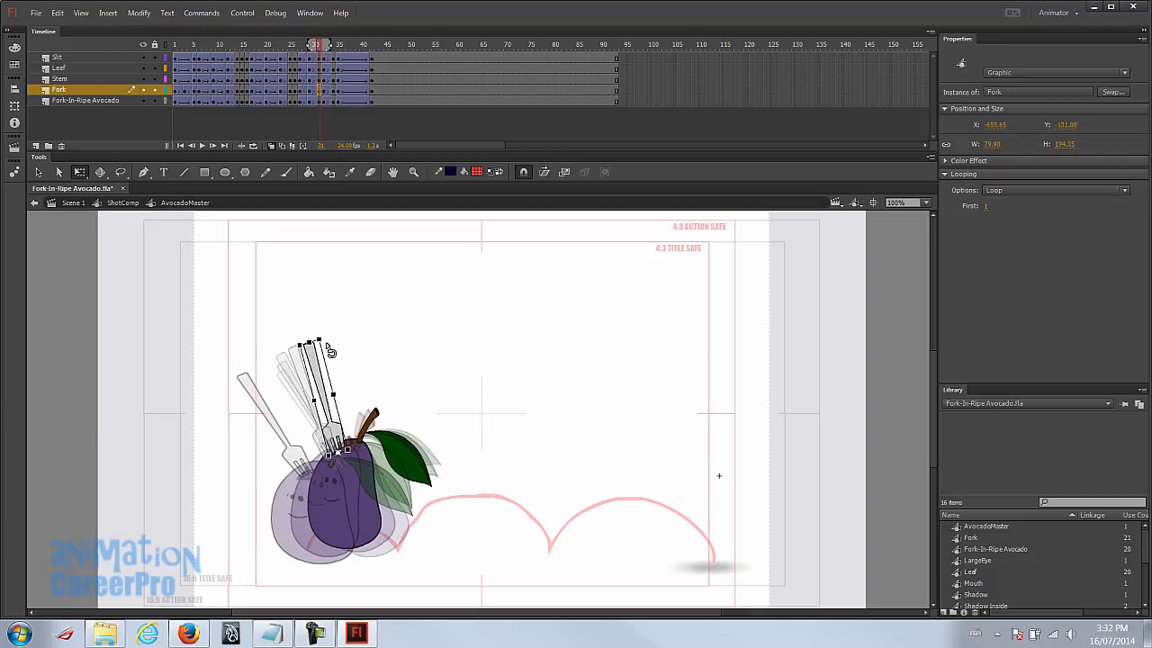
pyautogui.click(324, 90)
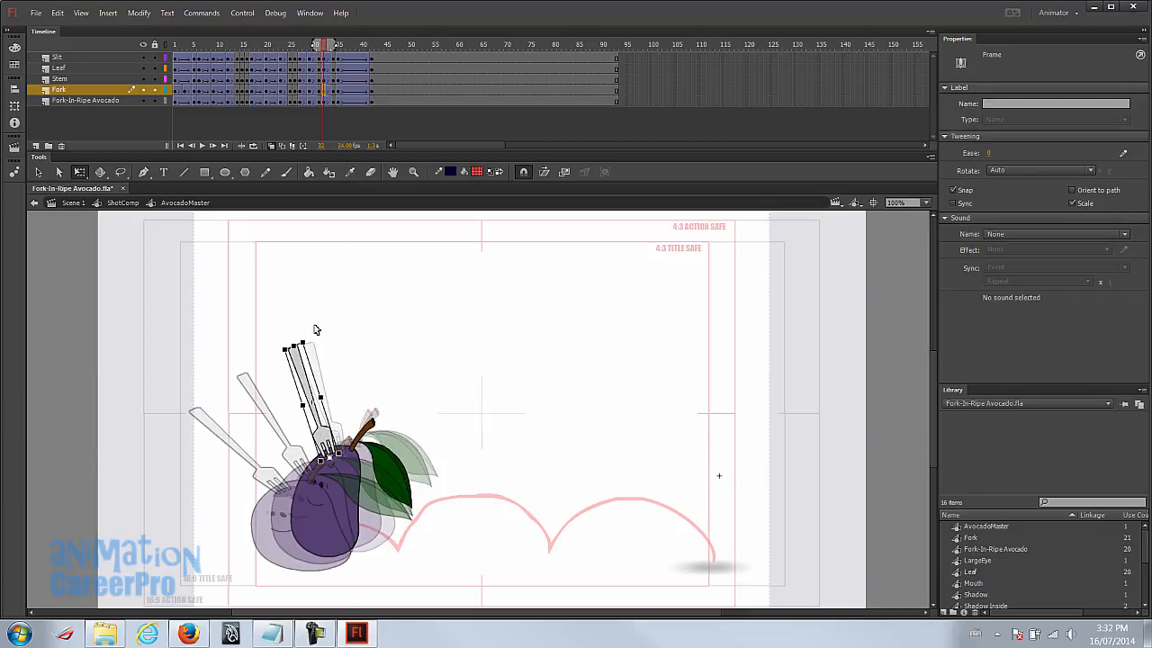
pyautogui.moveTo(307, 342); pyautogui.dragTo(335, 342)
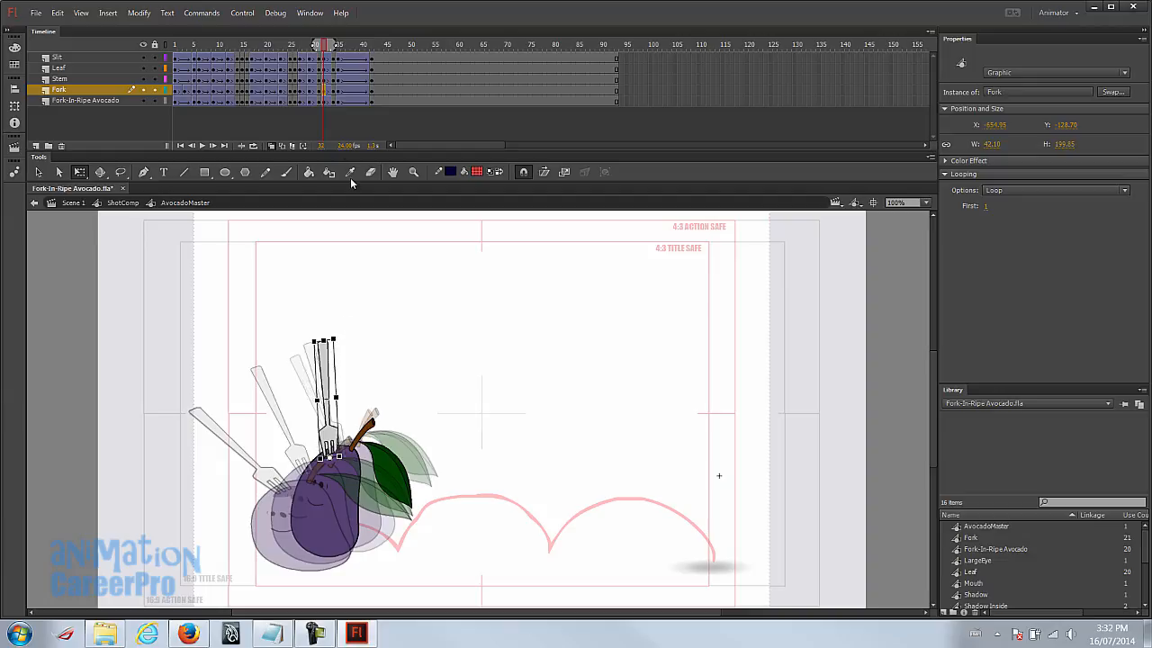
# Step: Rotate the fork clockwise at frame 34 so it leans only slightly away from the stem, comparing the neighbouring frames
pyautogui.click(335, 90)
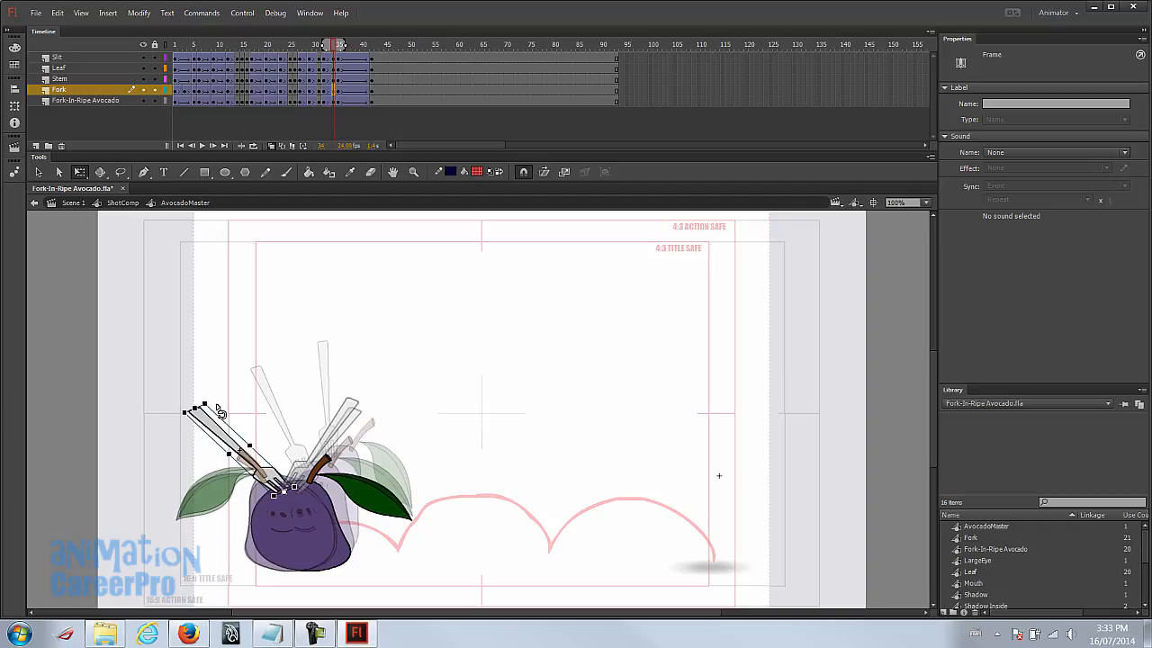
pyautogui.press('.')
pyautogui.press('.')
pyautogui.press('.')
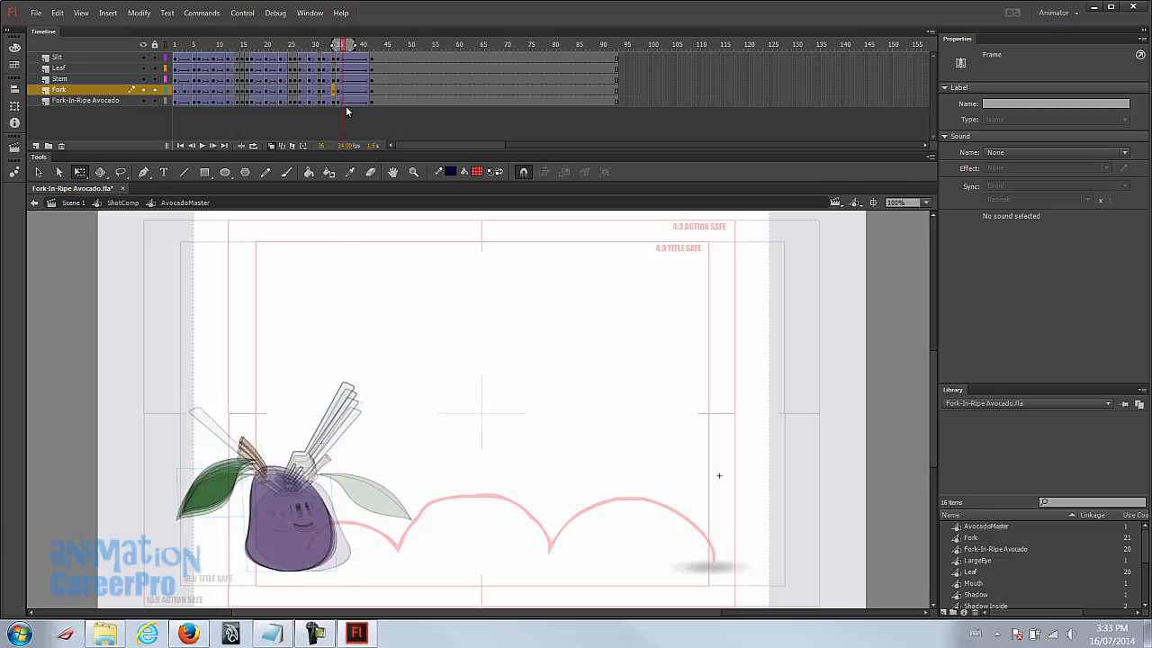
pyautogui.click(340, 91)
pyautogui.press(',')
pyautogui.press(',')
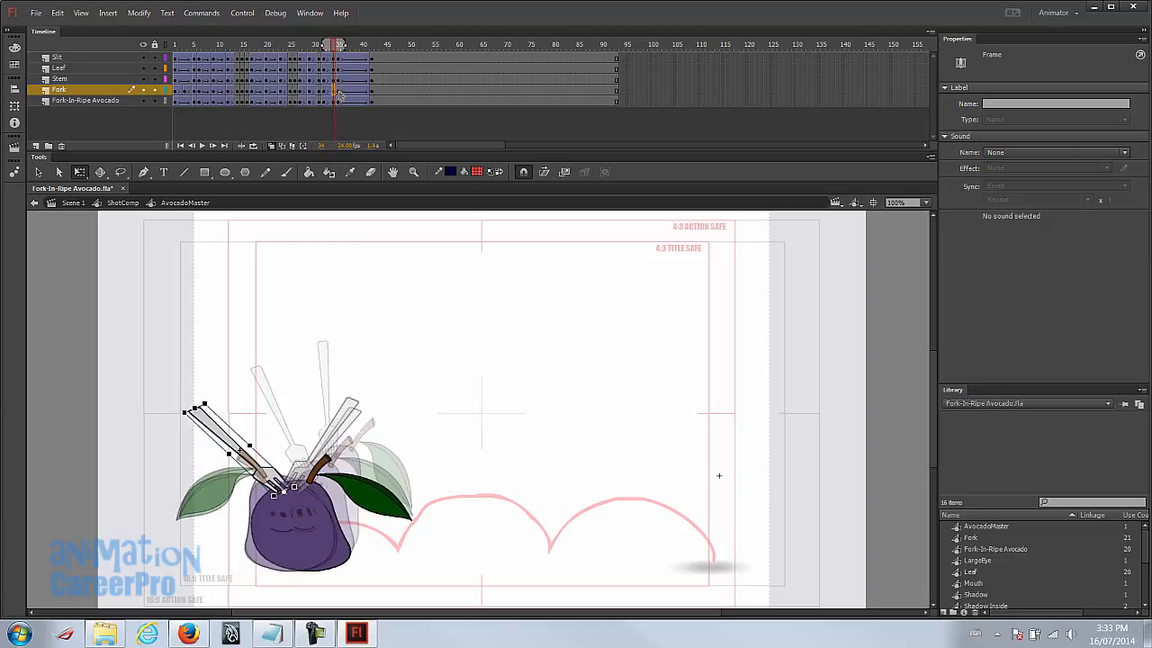
pyautogui.press(',')
pyautogui.press(',')
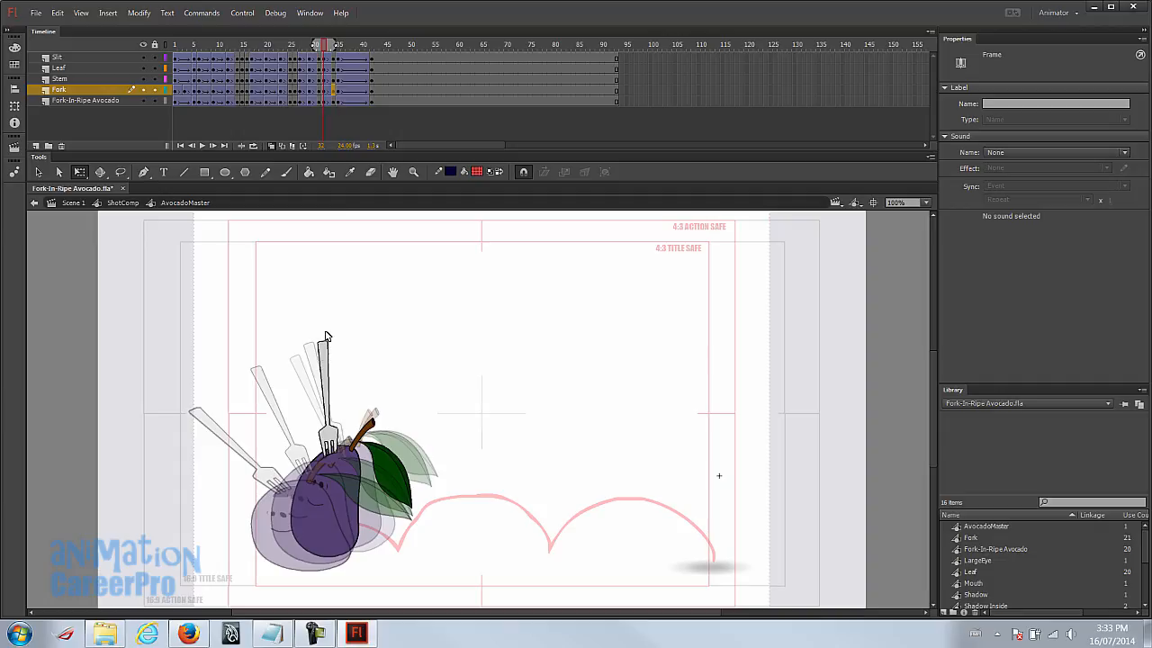
pyautogui.press('.')
pyautogui.press('.')
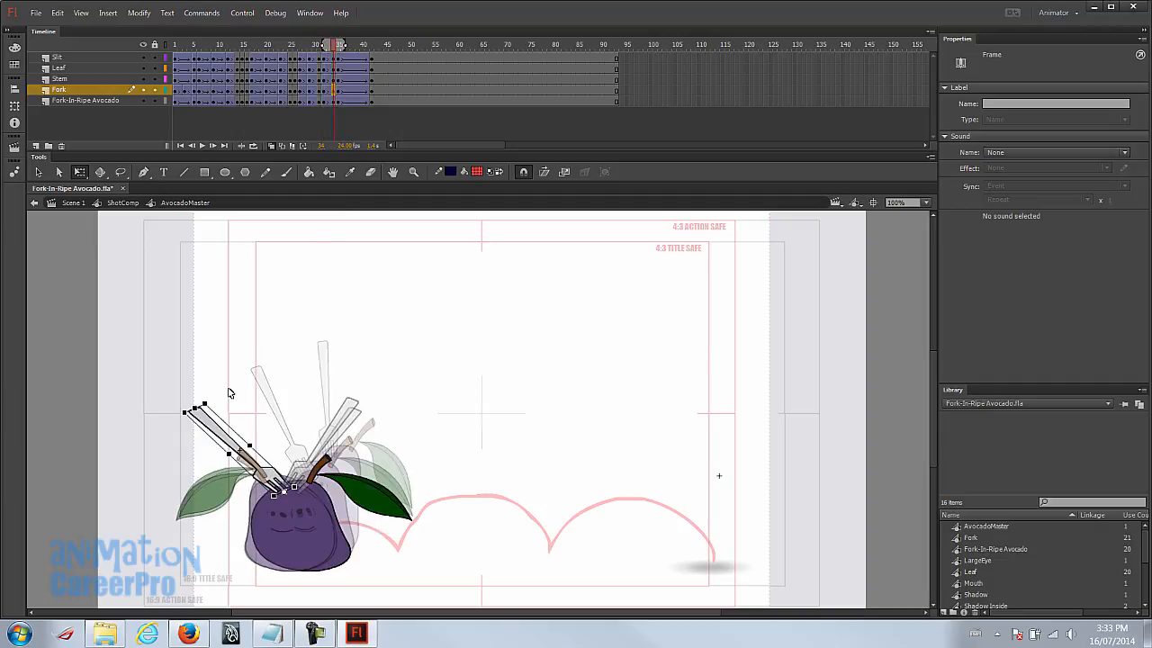
pyautogui.click(207, 414)
pyautogui.moveTo(204, 401); pyautogui.dragTo(275, 396)
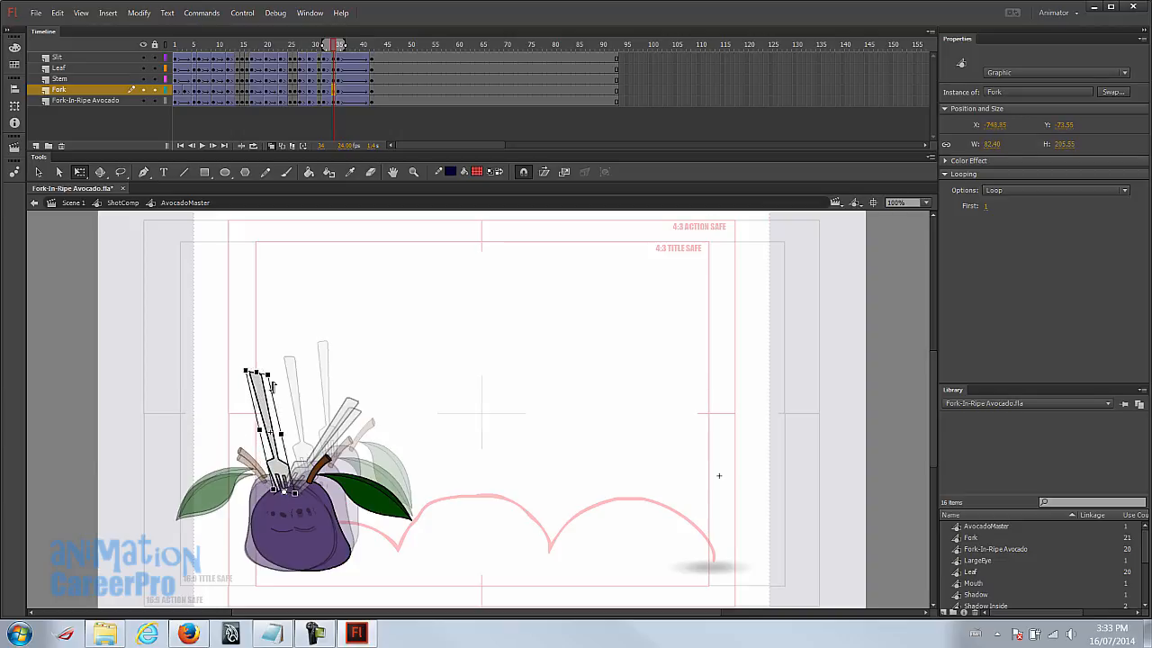
# Step: Rotate the fork counterclockwise at frame 35 so it leans across to the stem's side of vertical
pyautogui.press('.')
pyautogui.press('.')
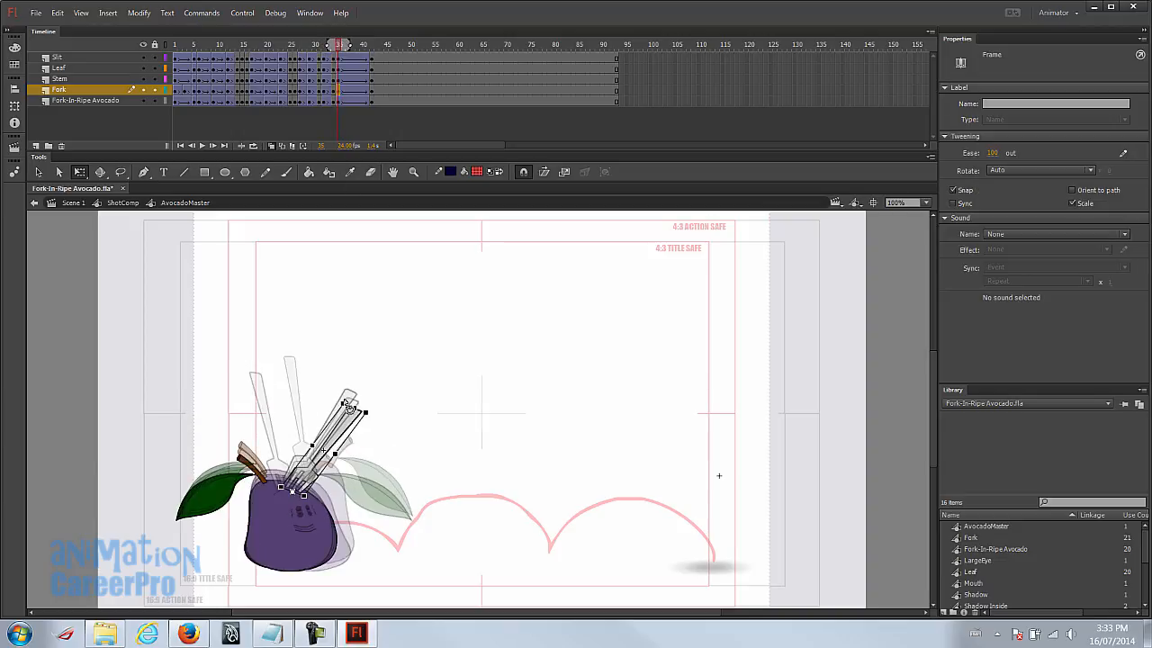
pyautogui.moveTo(349, 406); pyautogui.dragTo(266, 387)
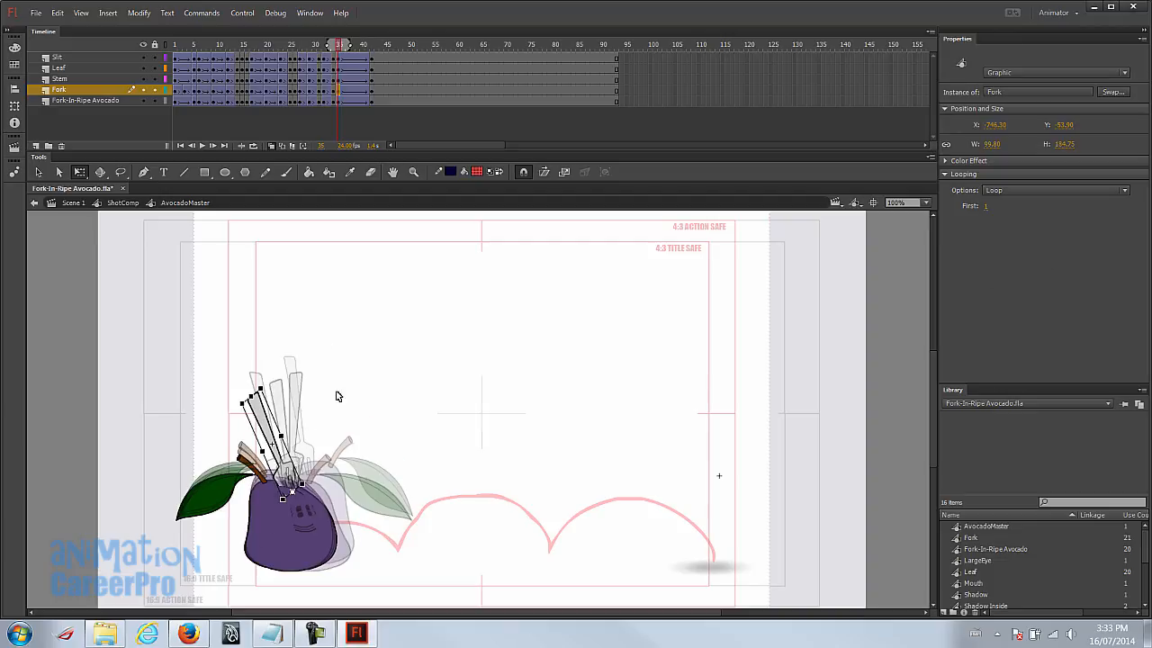
# Step: Add a fork keyframe at frame 36 and rotate the fork clockwise until it leans away from the stem
pyautogui.click(345, 93)
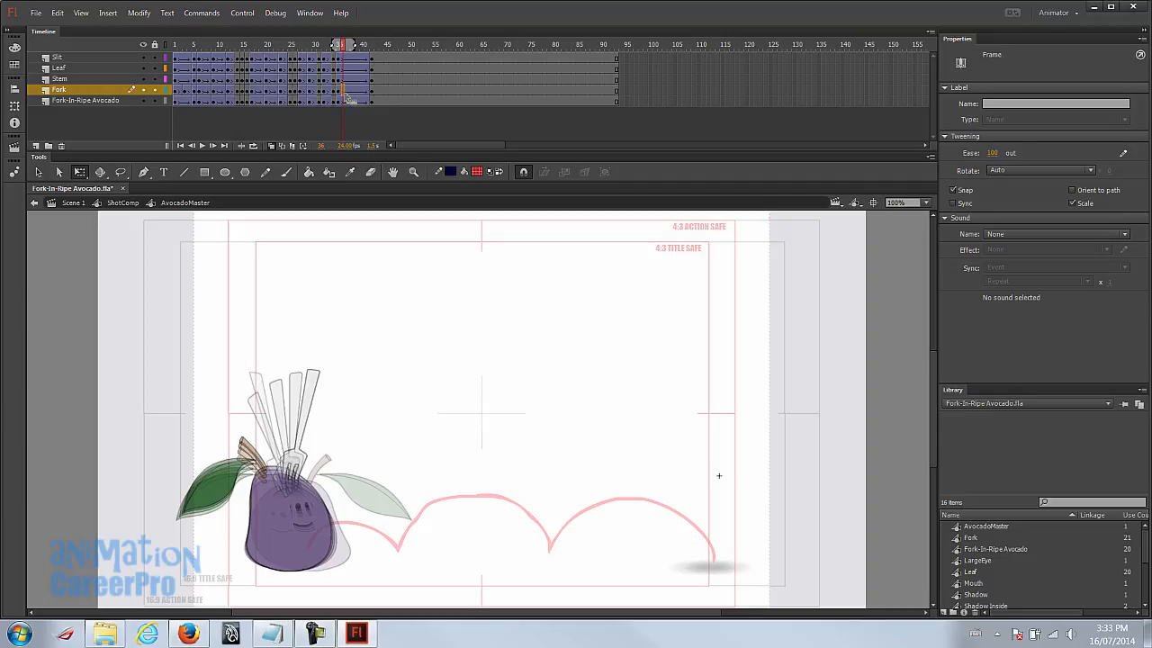
pyautogui.click(286, 423)
pyautogui.moveTo(294, 375); pyautogui.dragTo(342, 401)
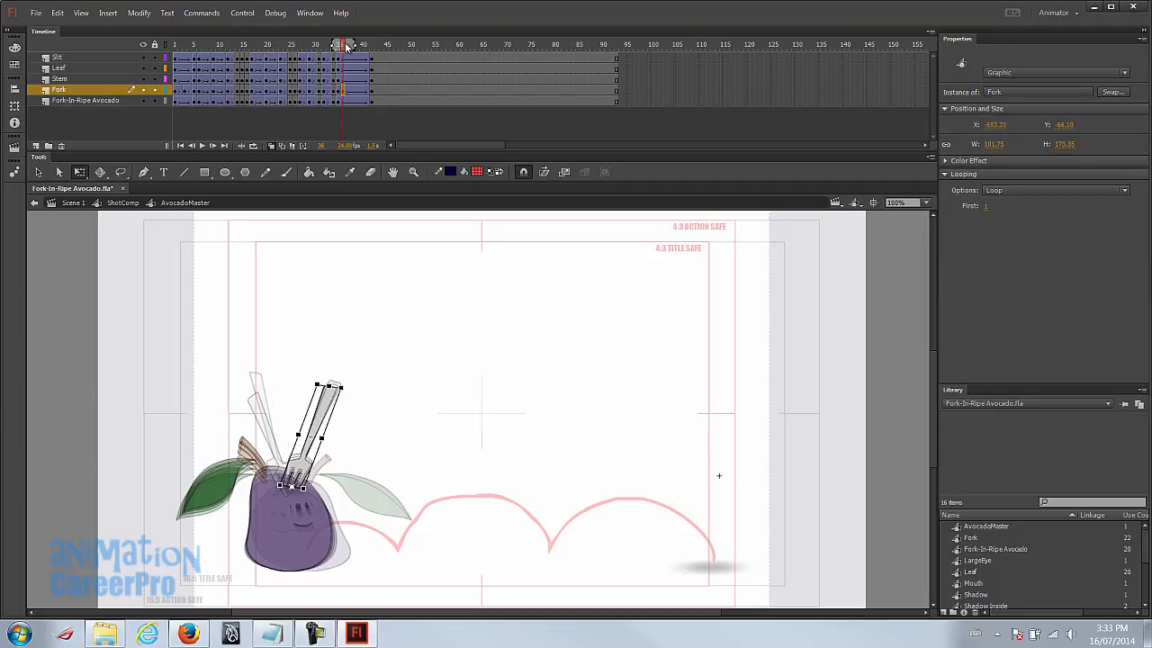
pyautogui.moveTo(344, 47)
pyautogui.mouseDown()
pyautogui.moveTo(377, 47)
pyautogui.moveTo(313, 56)
pyautogui.moveTo(349, 56)
pyautogui.mouseUp()
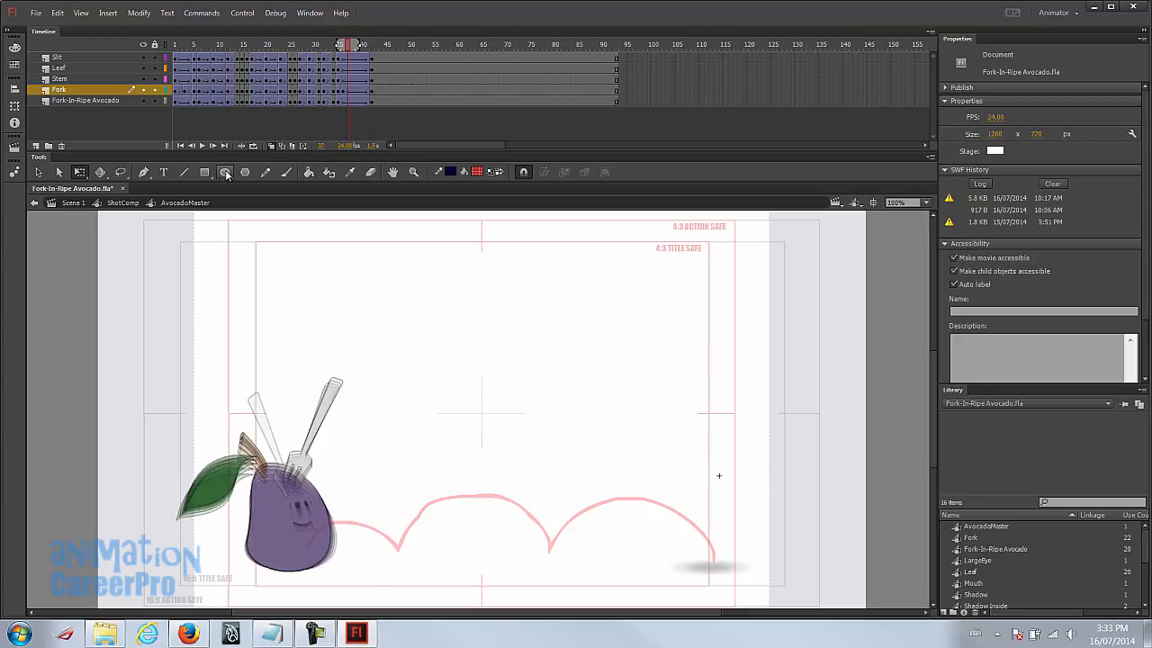
# Step: Turn off onion skinning and play the animation from frame 1 to review the fork's motion
pyautogui.click(271, 145)
pyautogui.click(178, 47)
pyautogui.press('Return')
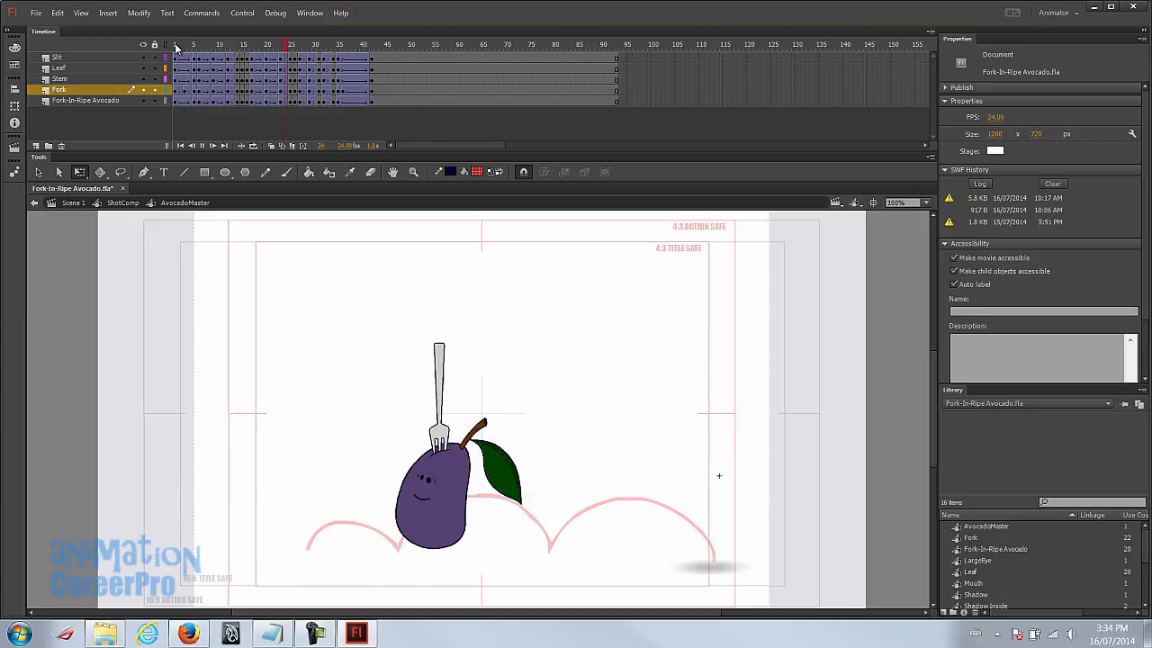
pyautogui.press('Return')
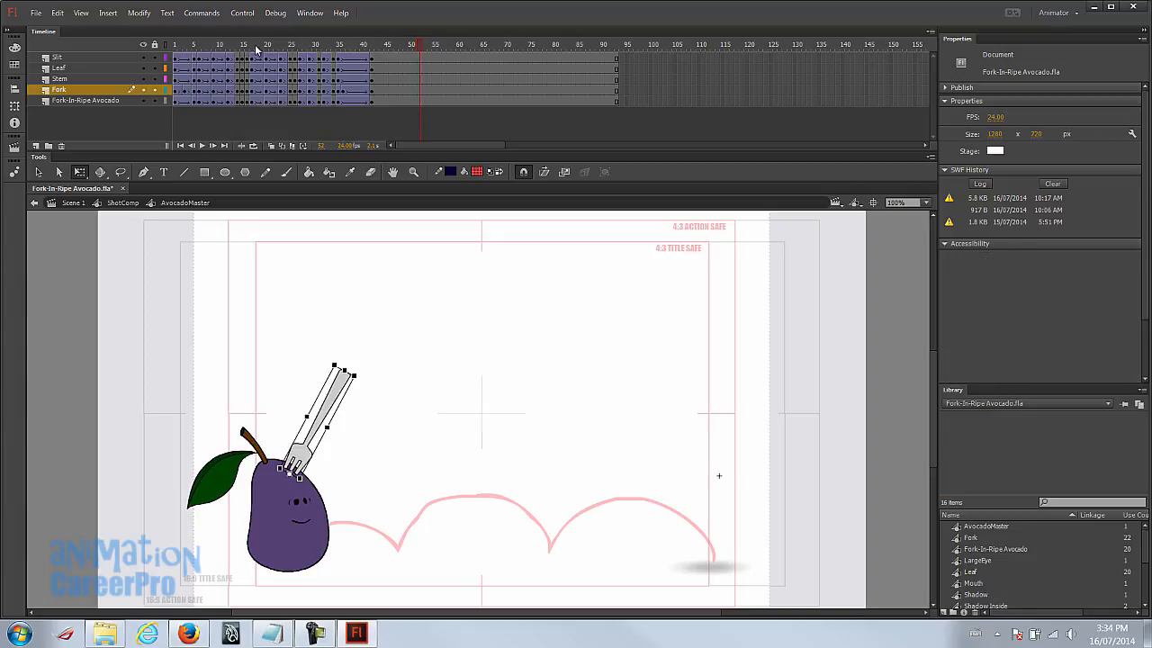
# Step: Nudge the fork up slightly at frame 35 so its tines sit in the slit at the top of the avocado
pyautogui.moveTo(293, 45); pyautogui.dragTo(339, 65)
pyautogui.press('z')
pyautogui.click(296, 498)
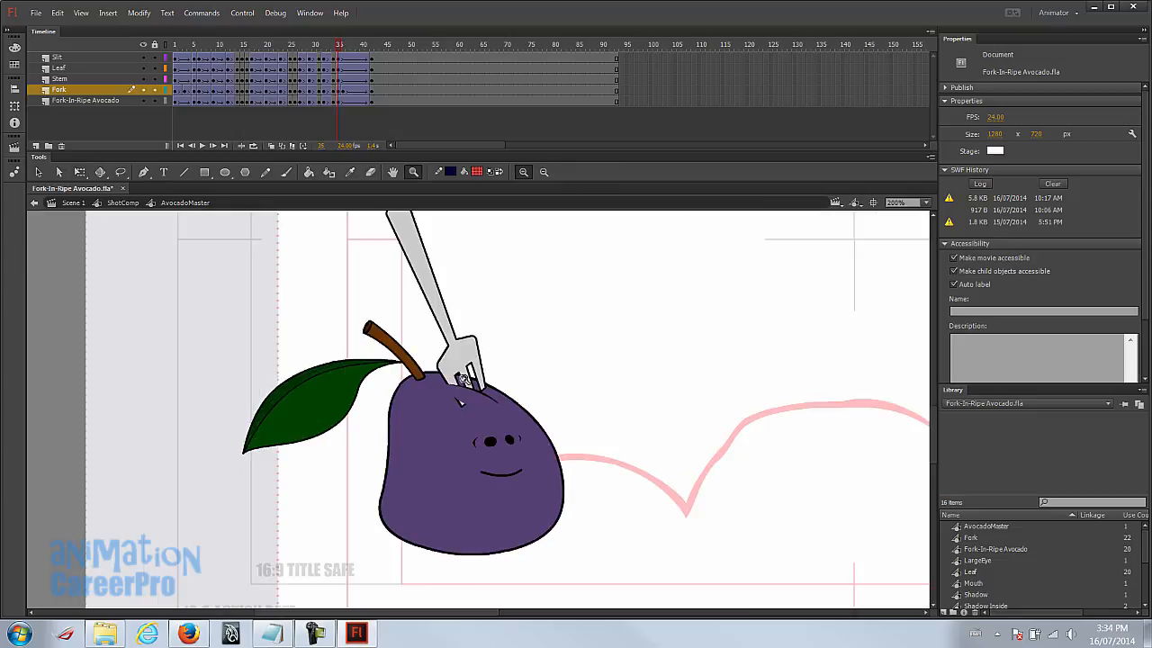
pyautogui.moveTo(487, 381)
pyautogui.mouseDown()
pyautogui.moveTo(433, 405)
pyautogui.moveTo(504, 416)
pyautogui.moveTo(544, 371)
pyautogui.mouseUp()
pyautogui.press('v')
pyautogui.click(438, 417)
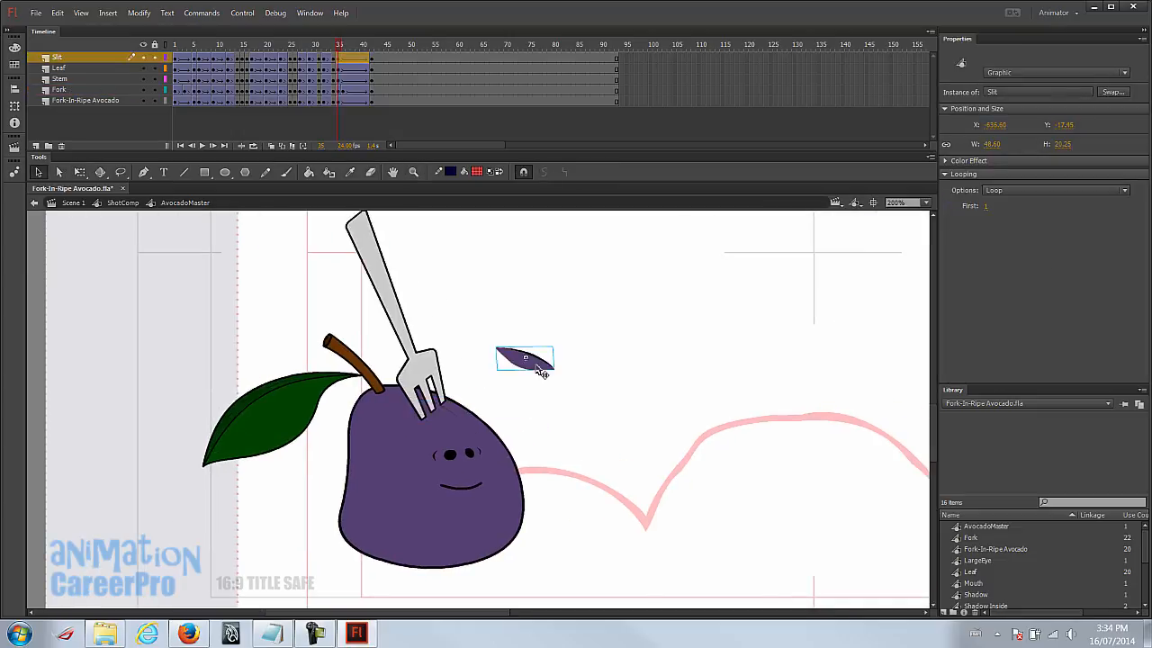
pyautogui.hotkey('ctrl', 'z')
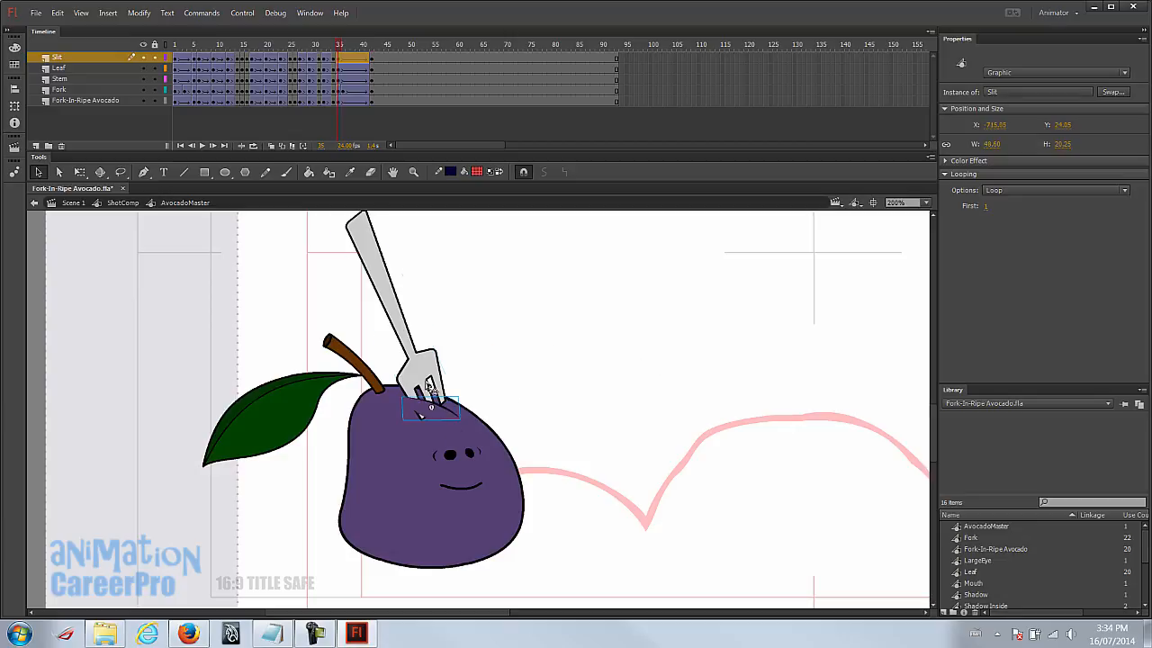
pyautogui.click(430, 386)
pyautogui.press('Up')
pyautogui.press('Up')
pyautogui.press('Up')
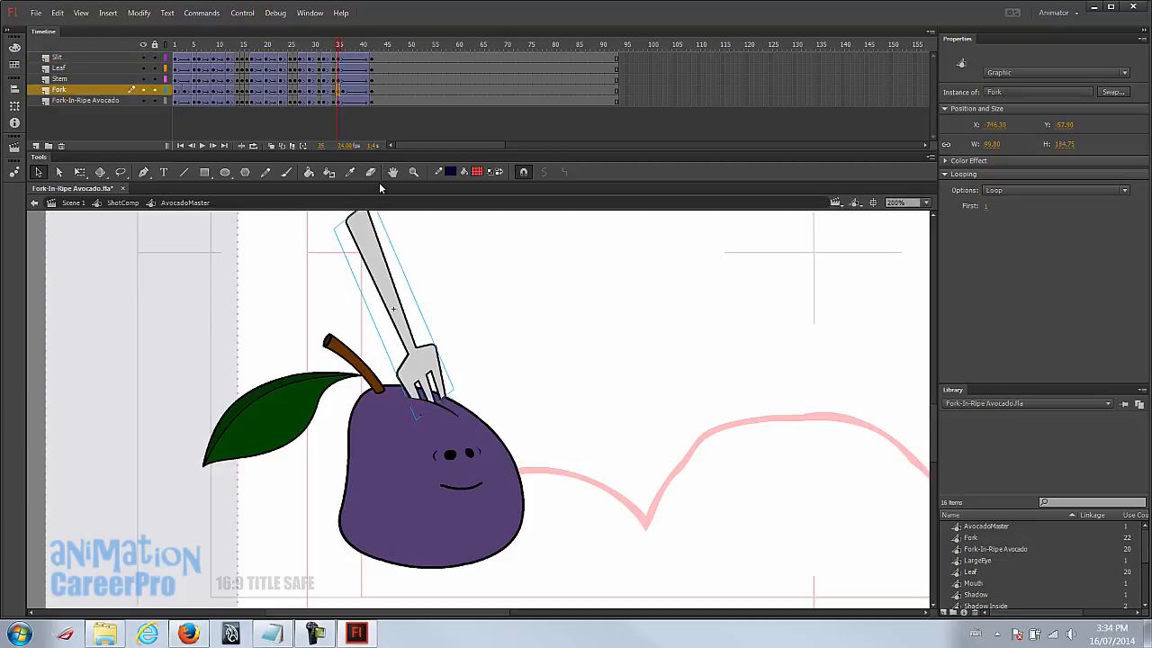
# Step: Add a fork keyframe at frame 33 and rotate the fork clockwise to about vertical
pyautogui.click(335, 52)
pyautogui.moveTo(591, 340); pyautogui.dragTo(426, 402)
pyautogui.press('z')
pyautogui.keyDown('alt'); pyautogui.click(496, 369); pyautogui.keyUp('alt')
pyautogui.moveTo(175, 280); pyautogui.dragTo(565, 562)
pyautogui.moveTo(552, 453); pyautogui.dragTo(450, 442)
pyautogui.press('v')
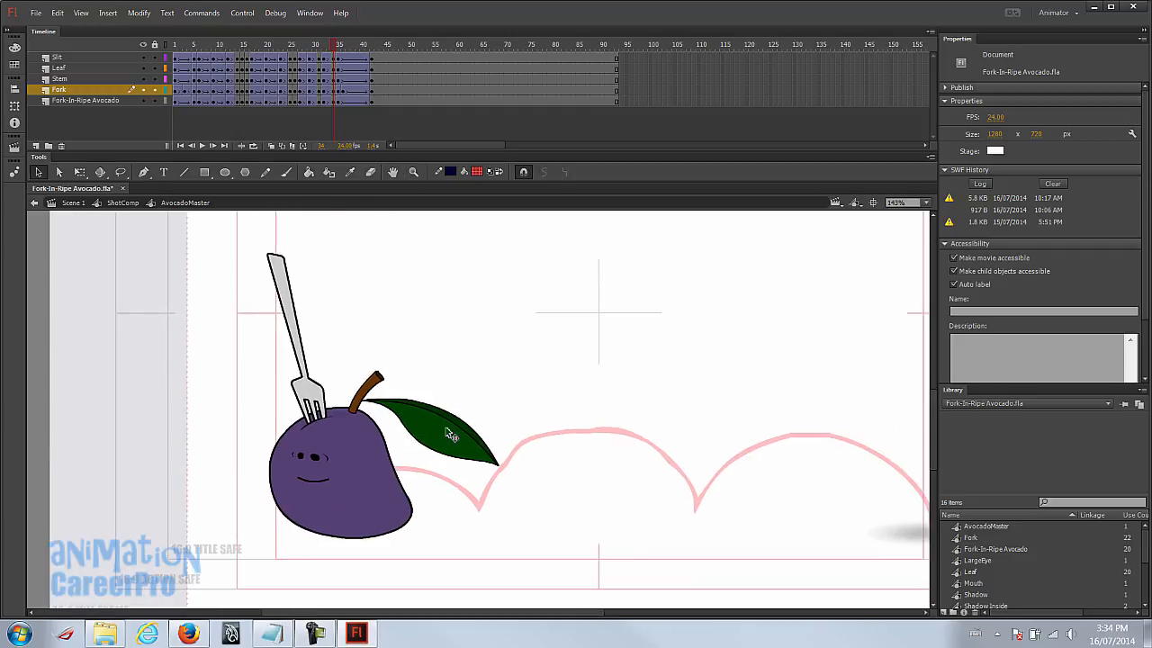
pyautogui.moveTo(337, 47); pyautogui.dragTo(332, 70)
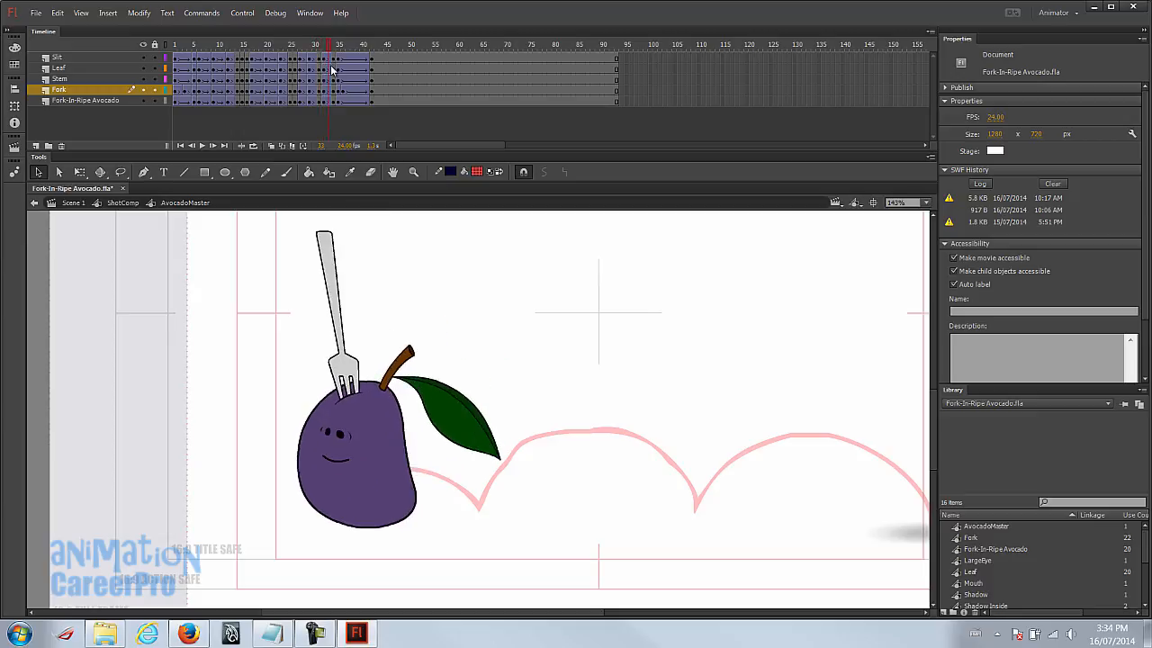
pyautogui.click(334, 101)
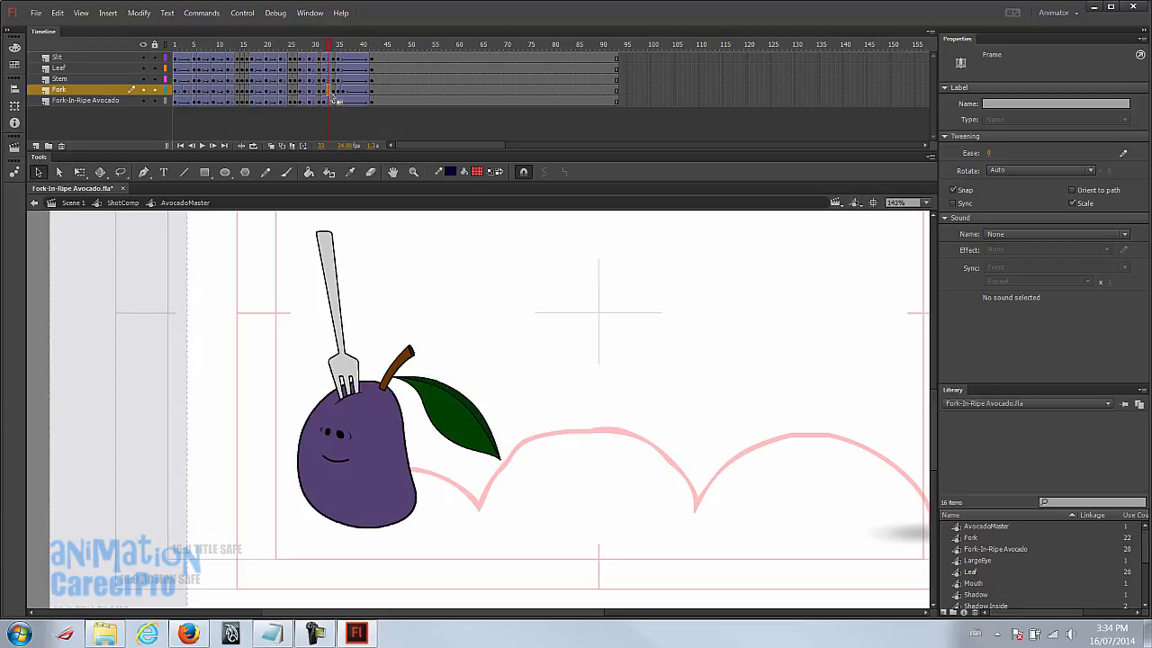
pyautogui.press('q')
pyautogui.moveTo(368, 233); pyautogui.dragTo(374, 243)
pyautogui.moveTo(332, 45); pyautogui.dragTo(329, 52)
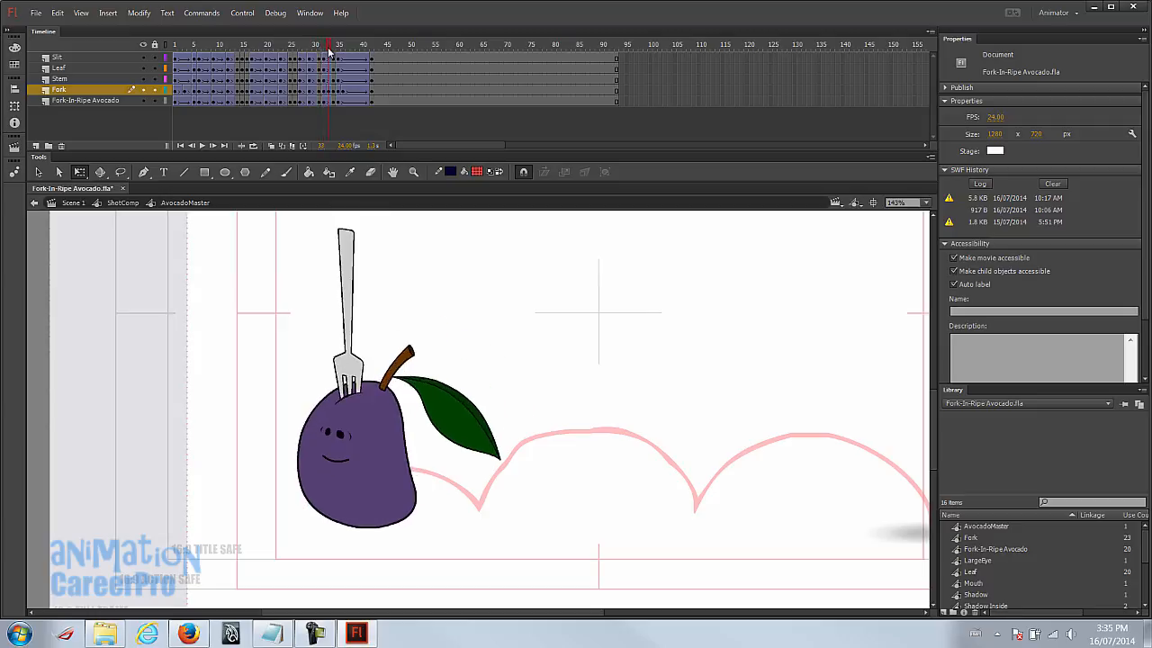
# Step: Rotate the fork slightly further clockwise at frame 33 to just past vertical and compare it with frame 34
pyautogui.click(347, 270)
pyautogui.moveTo(372, 241); pyautogui.dragTo(381, 240)
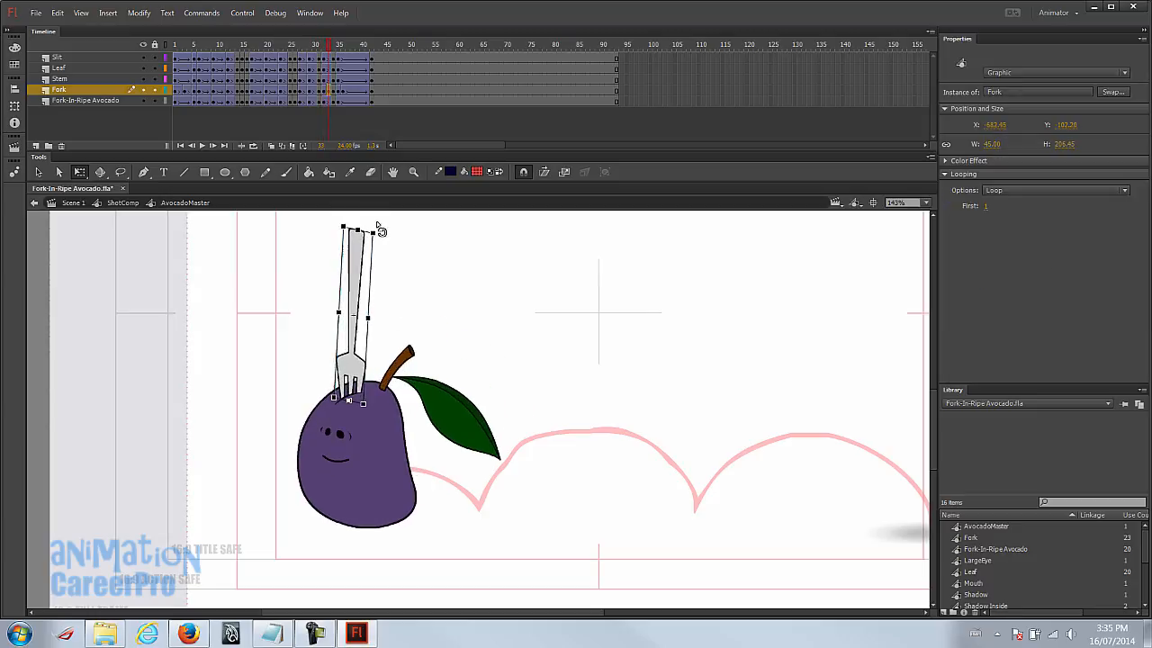
pyautogui.moveTo(329, 45); pyautogui.dragTo(334, 59)
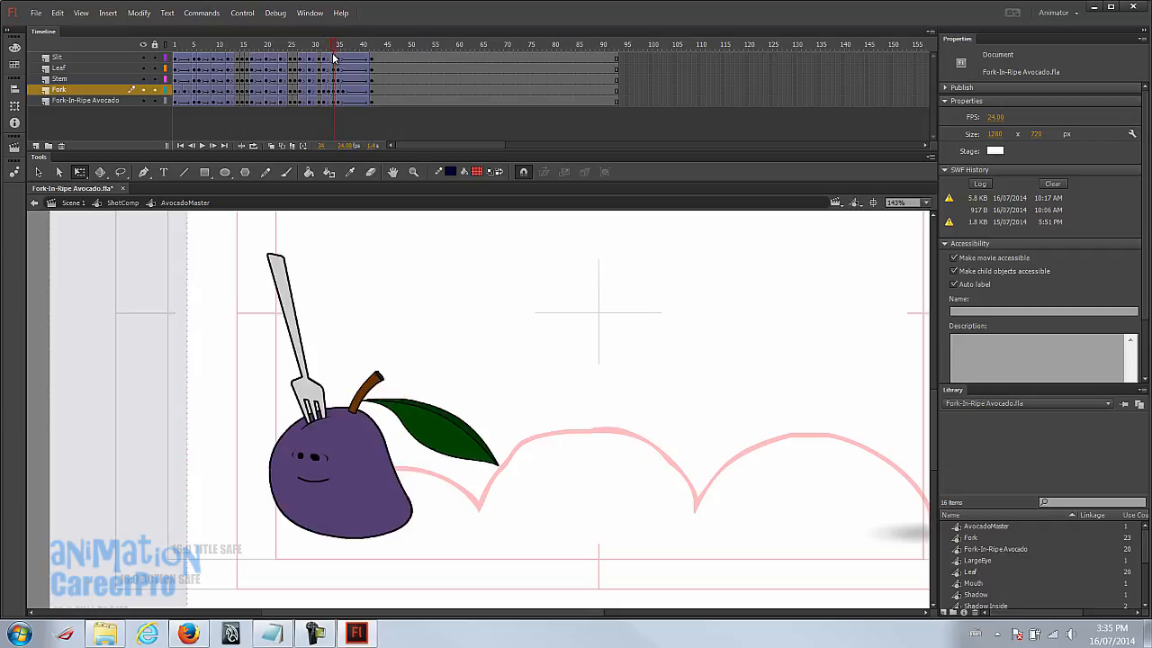
# Step: Rotate the fork clockwise at frame 34 until it leans only slightly left of vertical
pyautogui.click(286, 280)
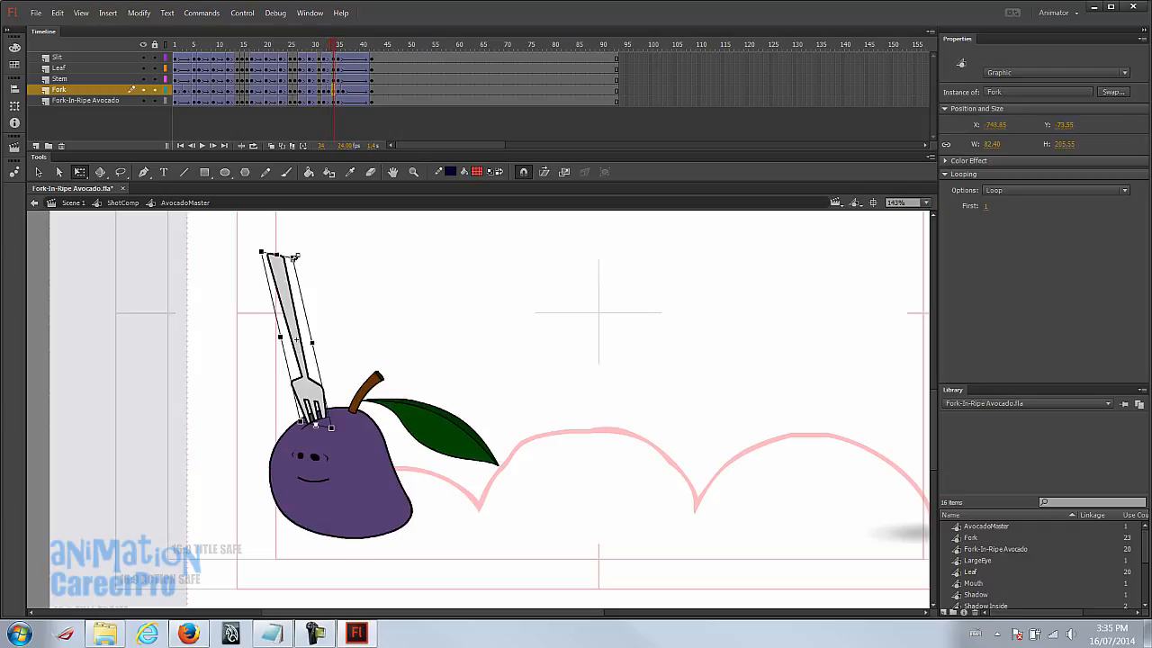
pyautogui.moveTo(302, 261); pyautogui.dragTo(322, 256)
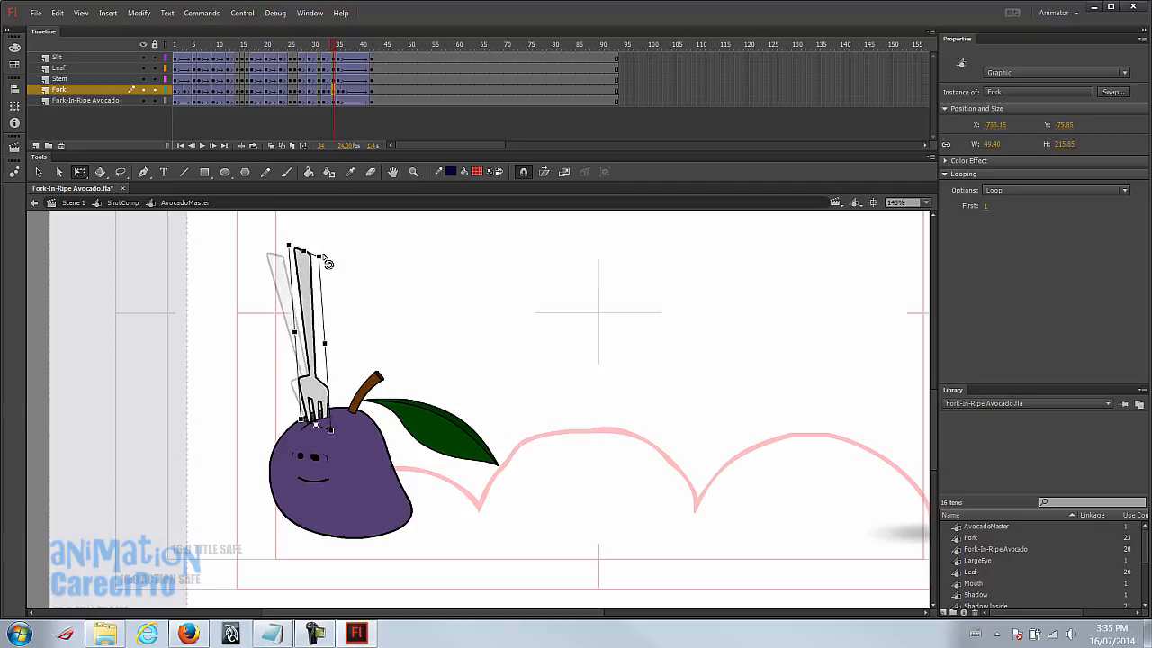
pyautogui.click(337, 50)
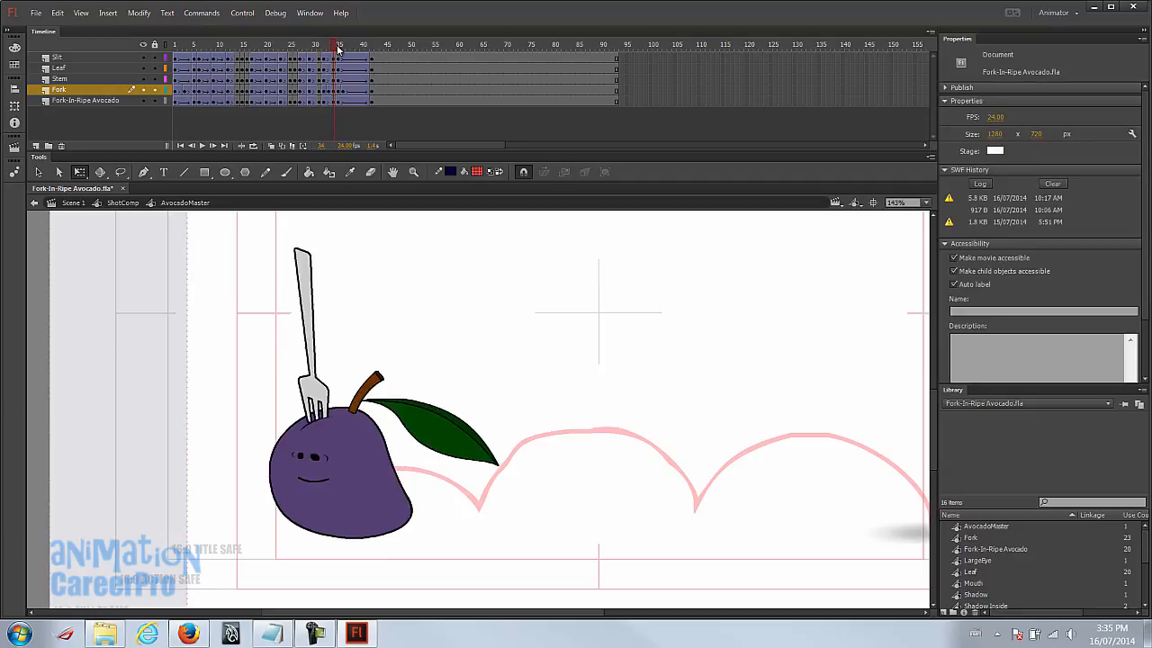
pyautogui.moveTo(336, 50); pyautogui.dragTo(342, 52)
# Step: Compare the fork at frames 35 and 36, and rotate it counterclockwise to about vertical at frame 36
pyautogui.click(383, 288)
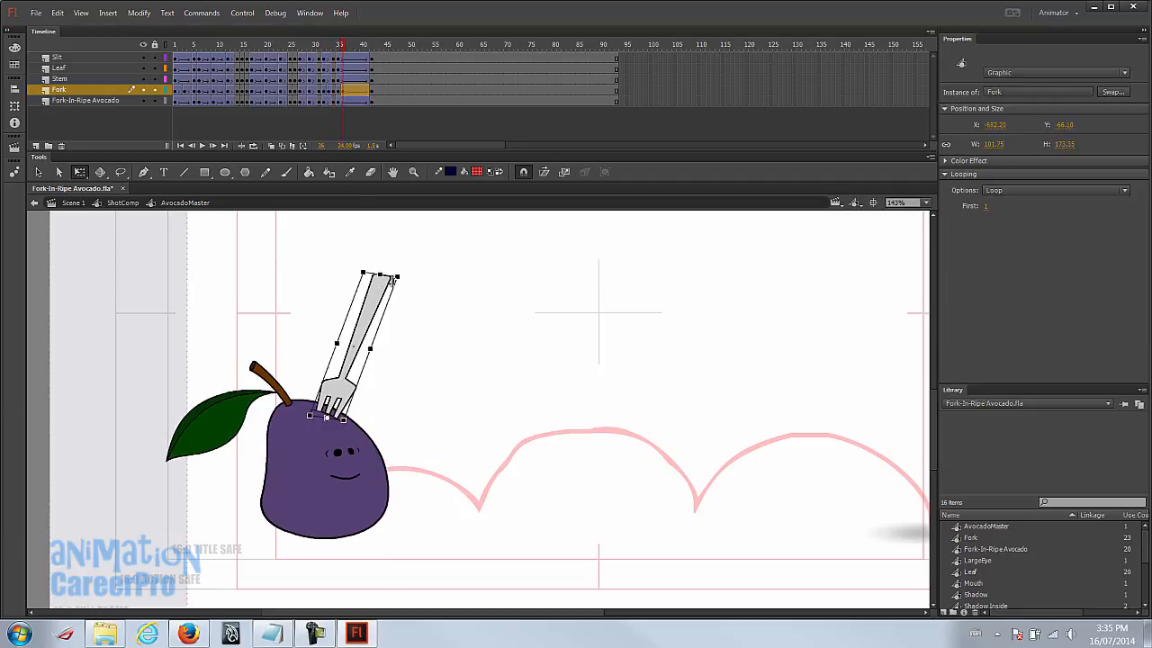
pyautogui.click(337, 91)
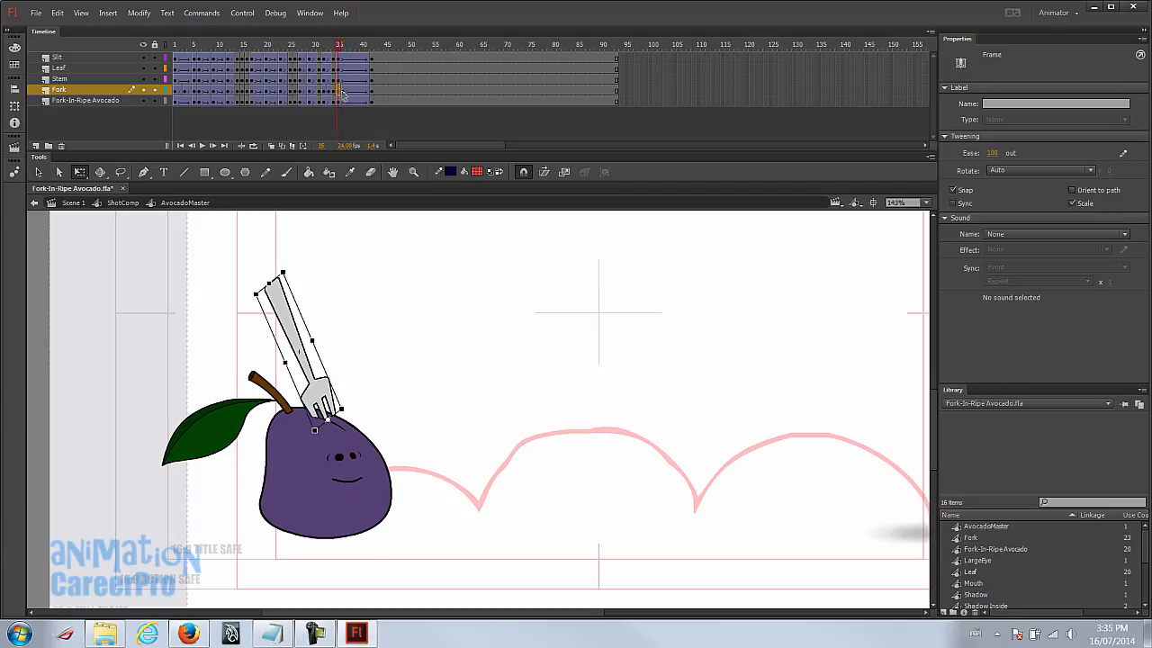
pyautogui.click(343, 91)
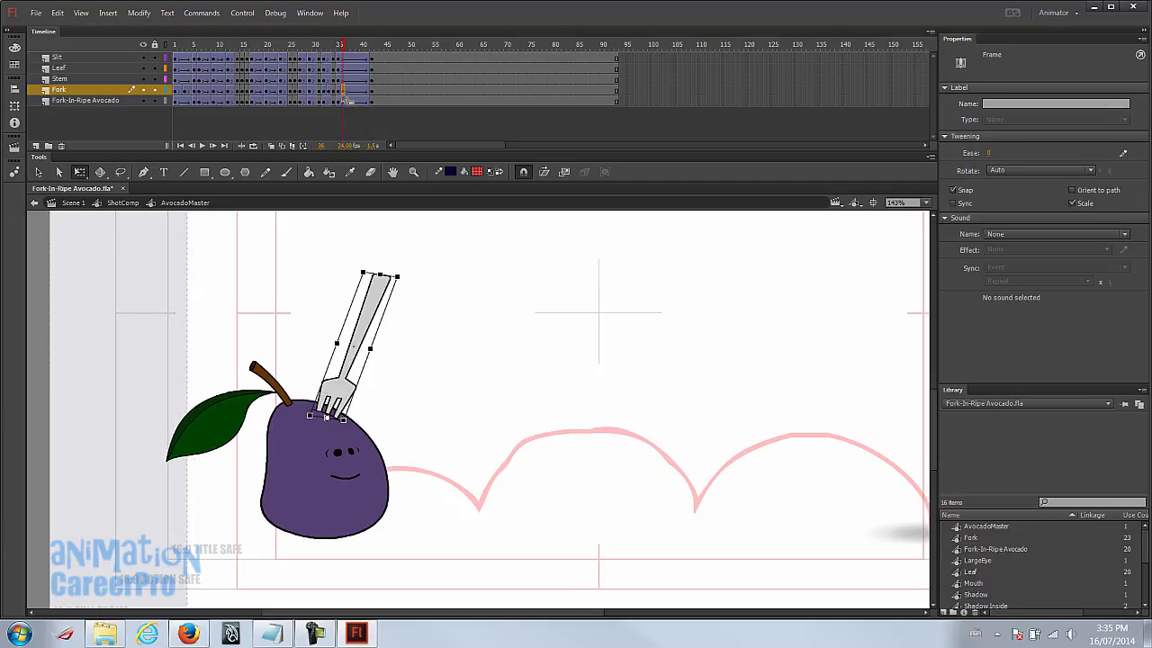
pyautogui.click(338, 90)
pyautogui.click(343, 91)
pyautogui.moveTo(404, 279); pyautogui.dragTo(344, 263)
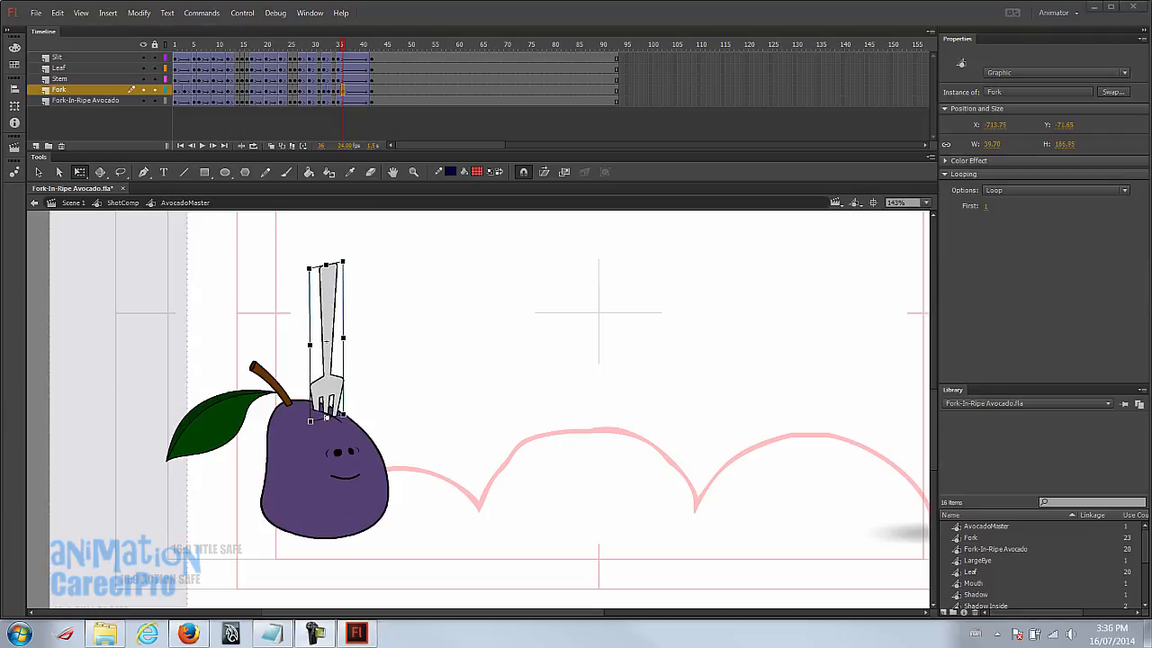
pyautogui.moveTo(347, 52)
pyautogui.mouseDown()
pyautogui.moveTo(306, 50)
pyautogui.moveTo(378, 54)
pyautogui.moveTo(343, 59)
pyautogui.mouseUp()
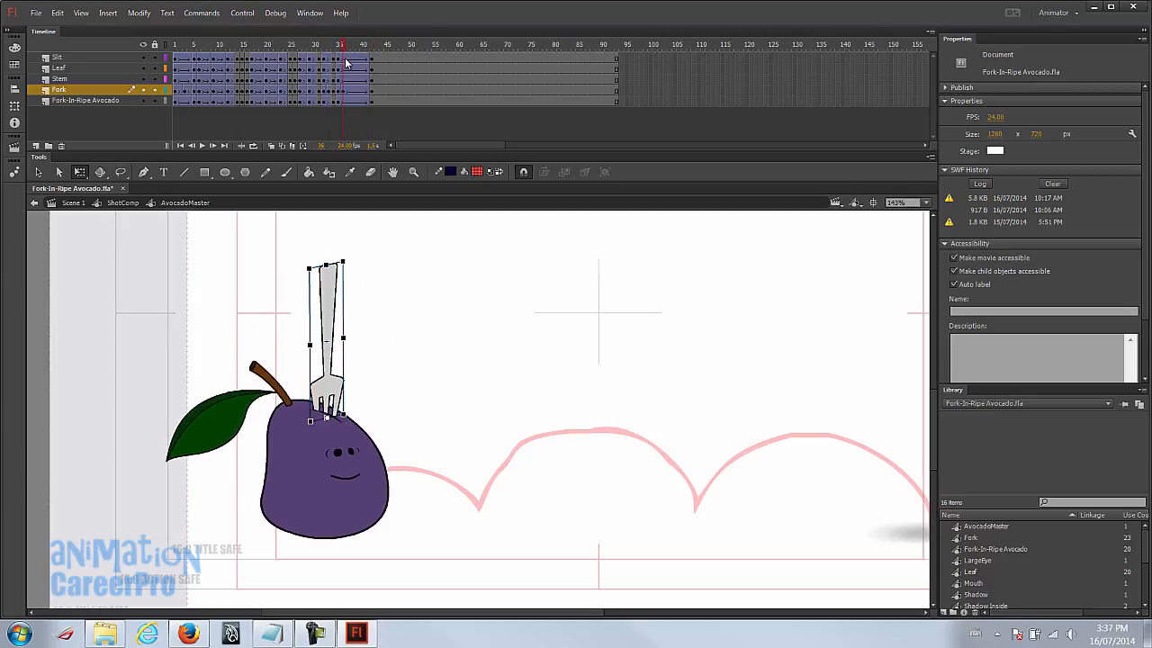
# Step: Play the animation from about frame 23 to review the fork's motion through the final landing
pyautogui.click(340, 352)
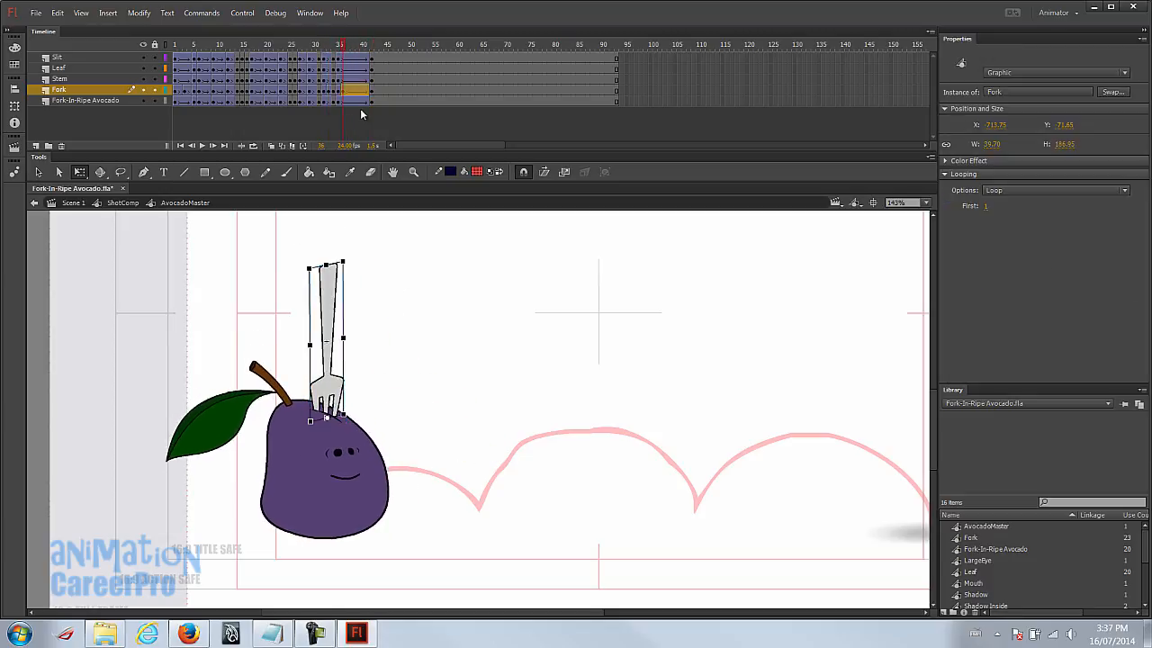
pyautogui.moveTo(348, 48); pyautogui.dragTo(315, 46)
pyautogui.moveTo(455, 307); pyautogui.dragTo(442, 331)
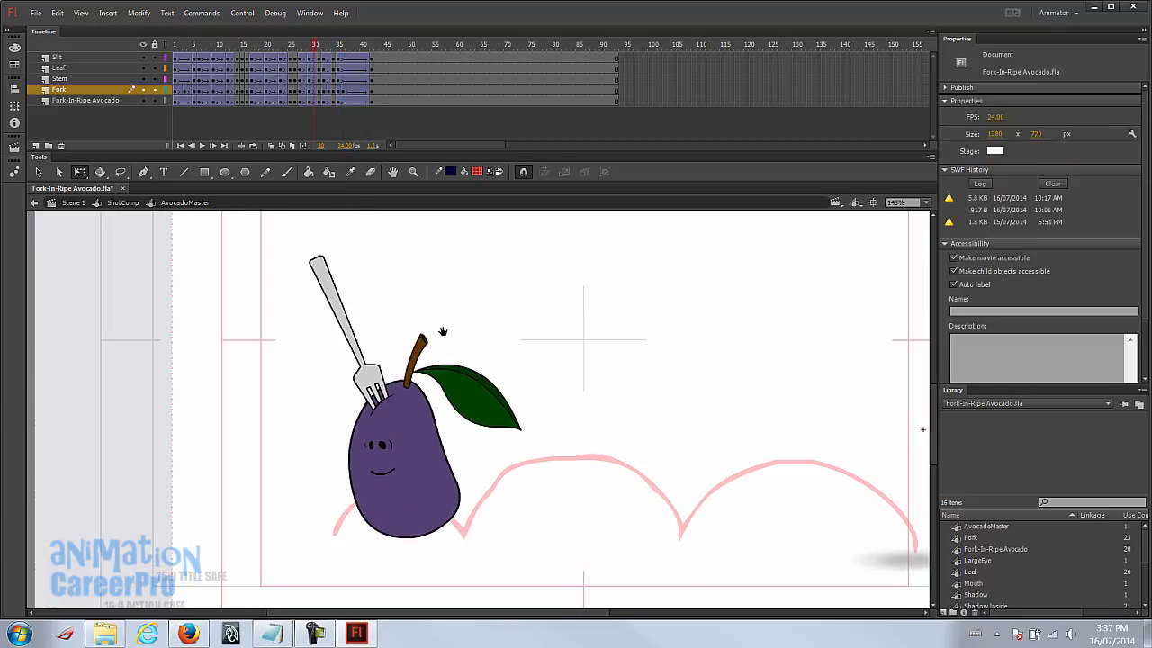
pyautogui.press('z')
pyautogui.keyDown('alt'); pyautogui.click(447, 337); pyautogui.keyUp('alt')
pyautogui.moveTo(331, 342); pyautogui.dragTo(697, 549)
pyautogui.moveTo(540, 438); pyautogui.dragTo(561, 449)
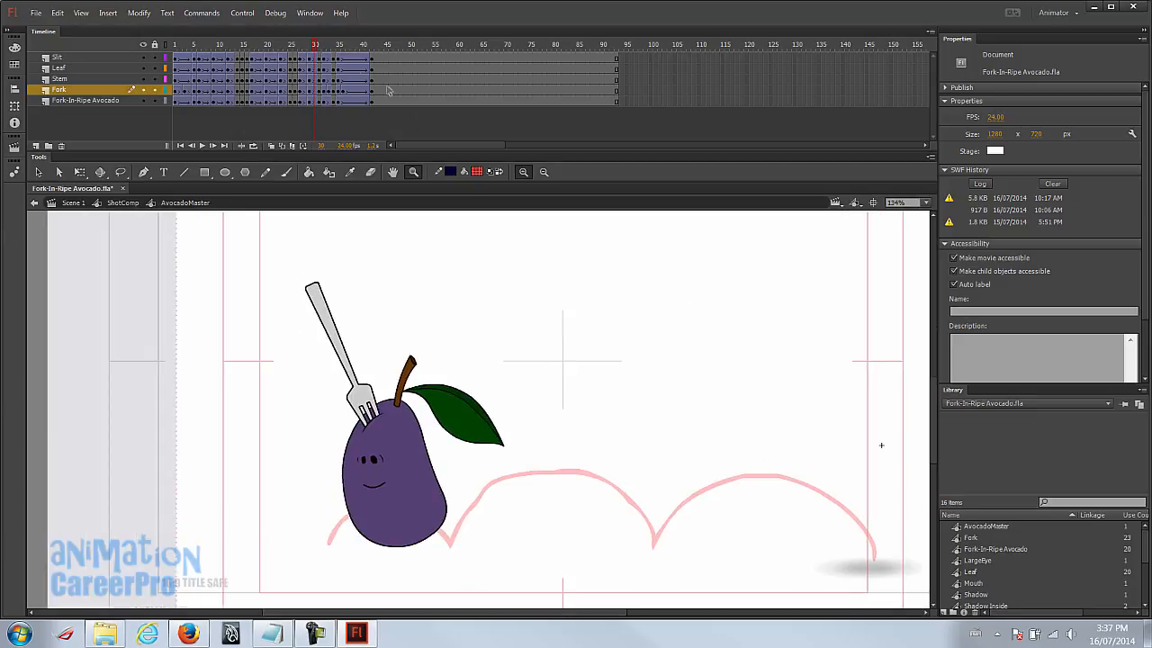
pyautogui.click(279, 45)
pyautogui.press('Return')
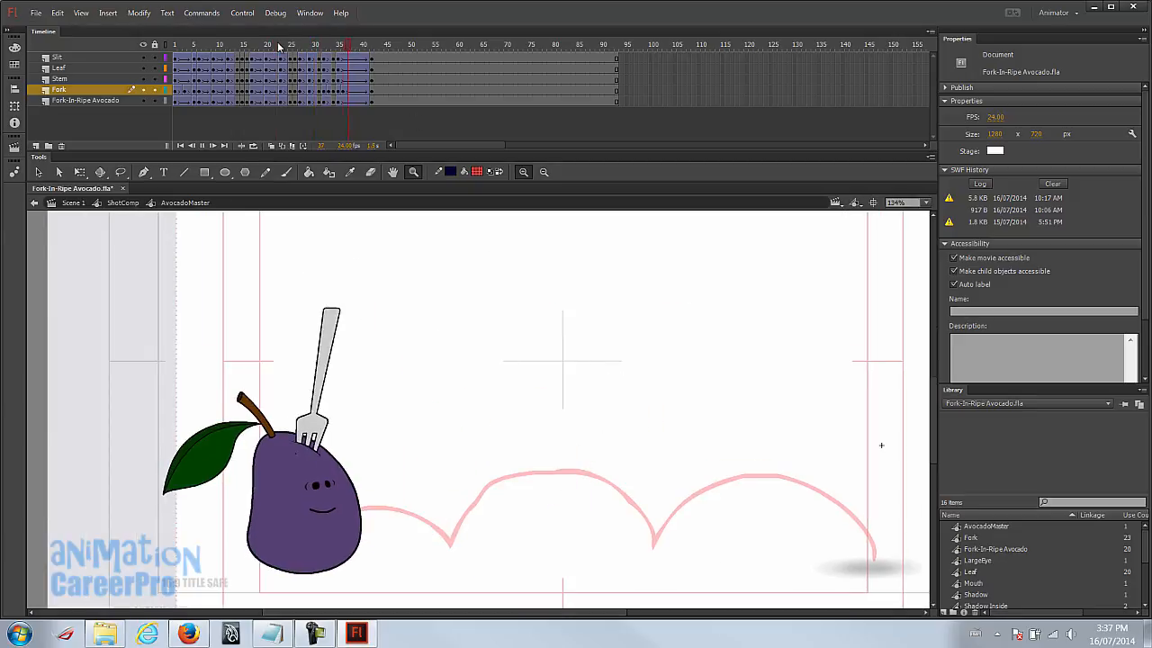
# Step: Rotate the fork further counterclockwise at frame 36 so it leans slightly left of vertical
pyautogui.click(279, 45)
pyautogui.moveTo(279, 45); pyautogui.dragTo(343, 56)
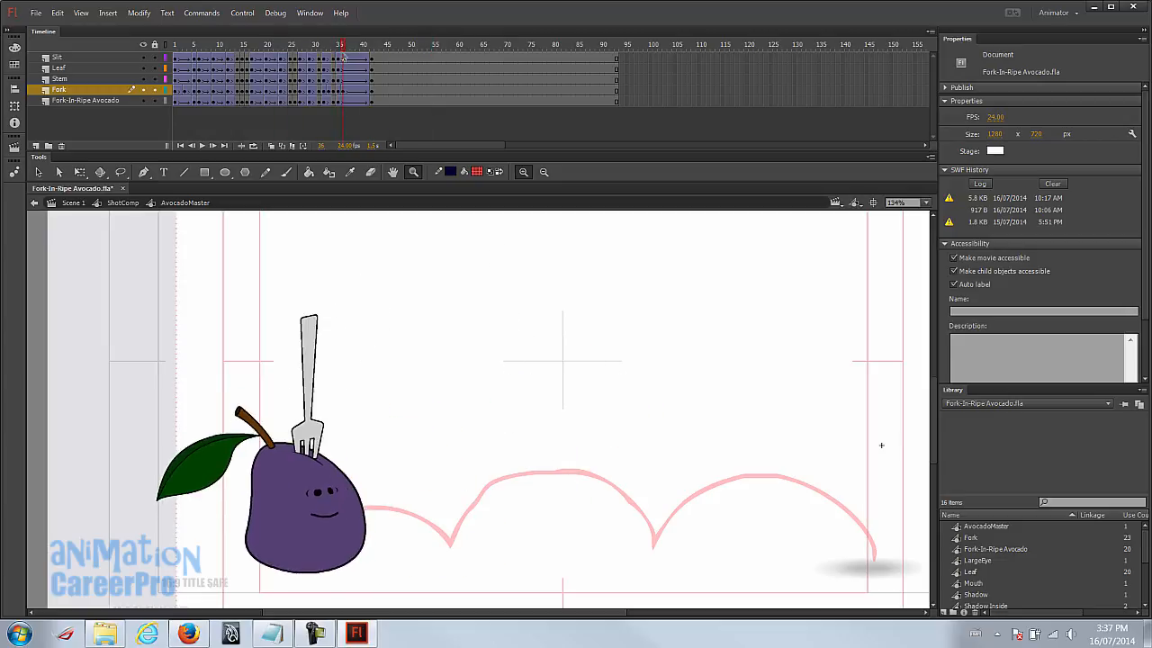
pyautogui.press('v')
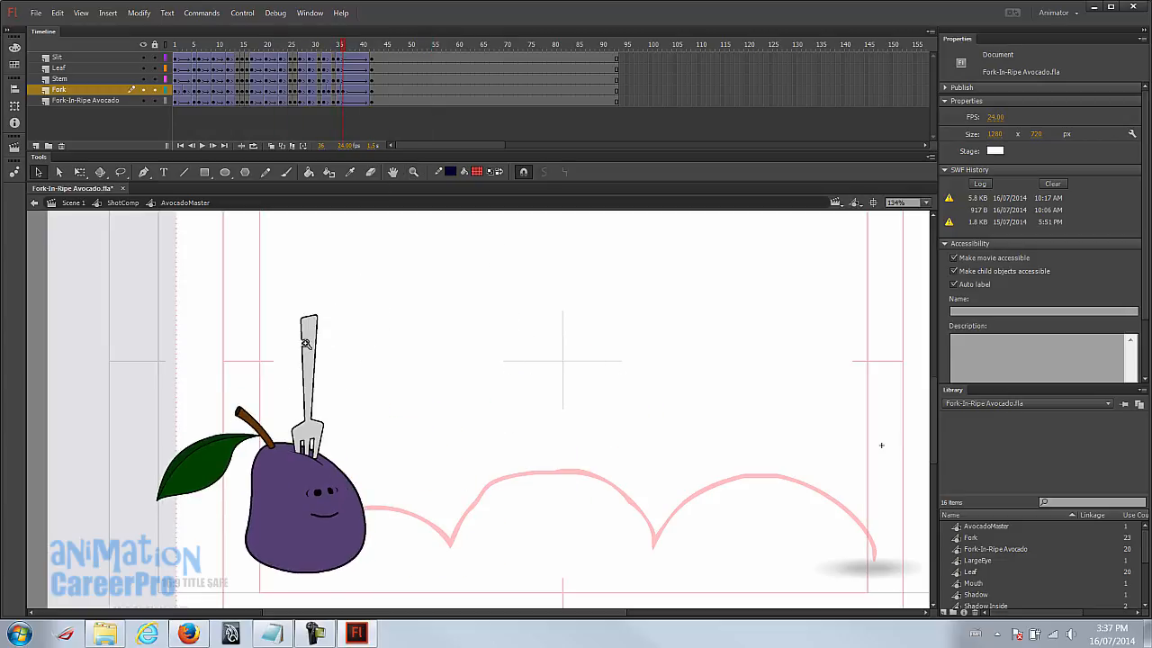
pyautogui.click(80, 171)
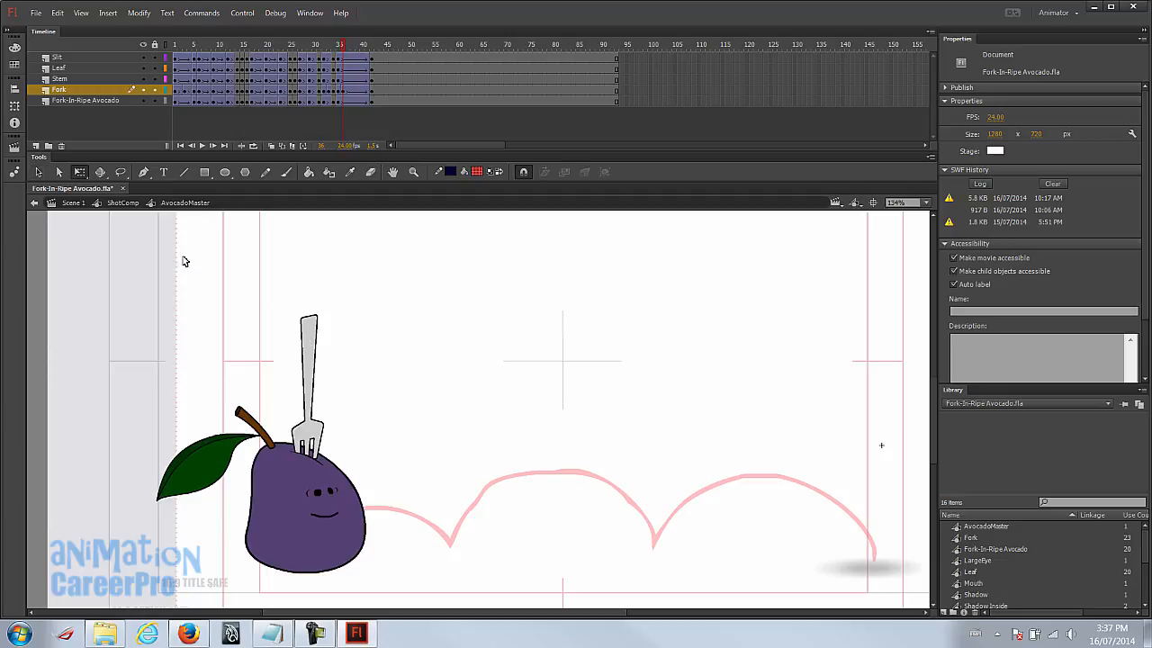
pyautogui.click(306, 342)
pyautogui.moveTo(333, 318); pyautogui.dragTo(304, 312)
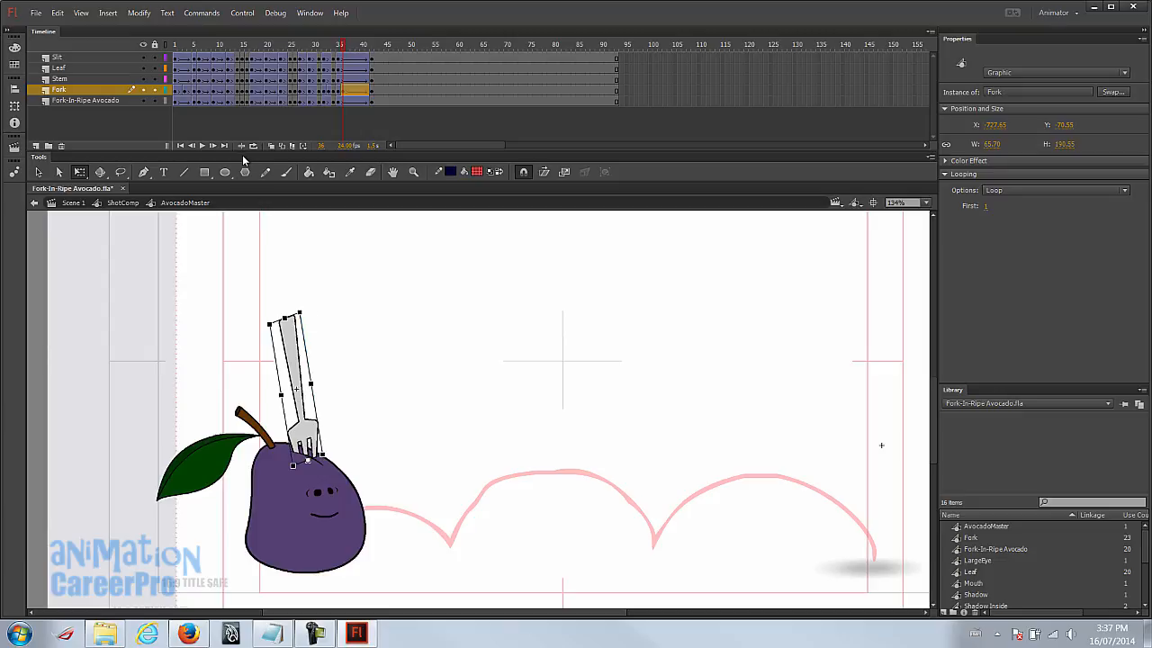
# Step: Turn on onion skinning and examine the spacing of the fork's swing after frame 36
pyautogui.click(271, 146)
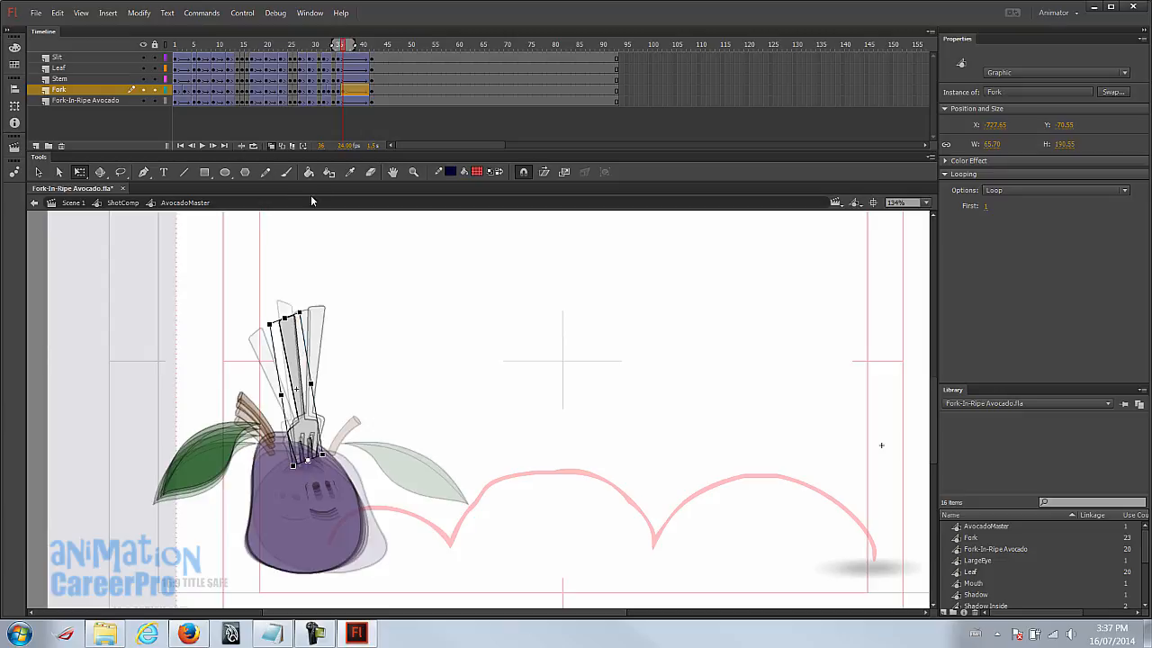
pyautogui.click(331, 108)
pyautogui.press('Return')
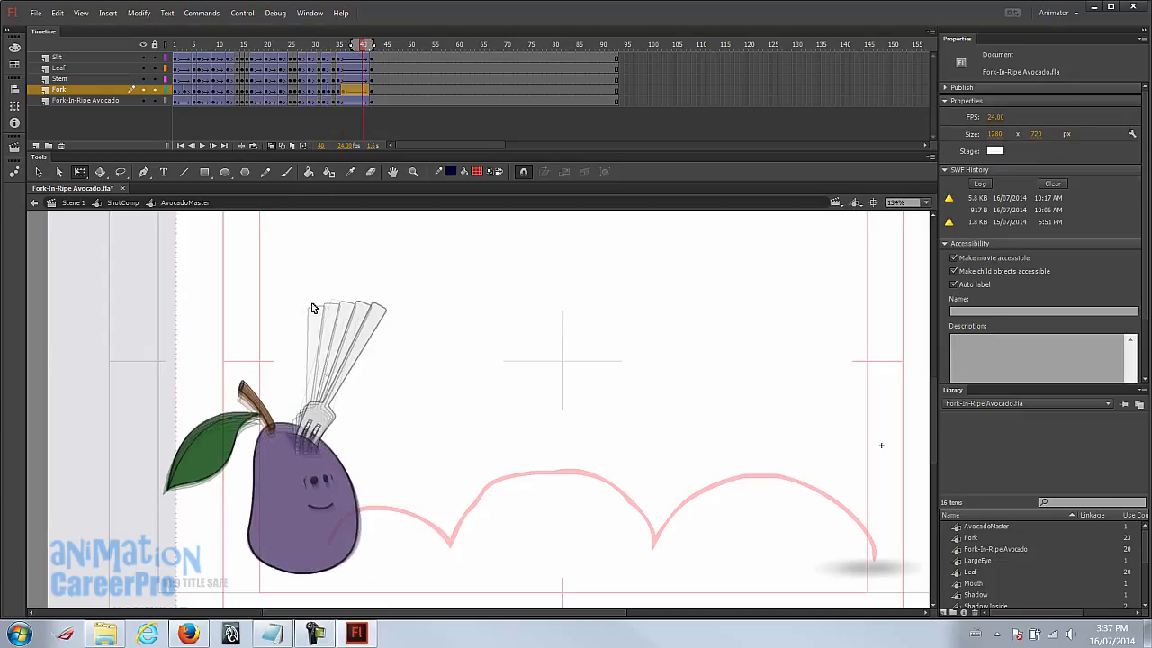
# Step: Set the ease of the fork's final tween, starting at frame 36, to 100 out
pyautogui.click(362, 90)
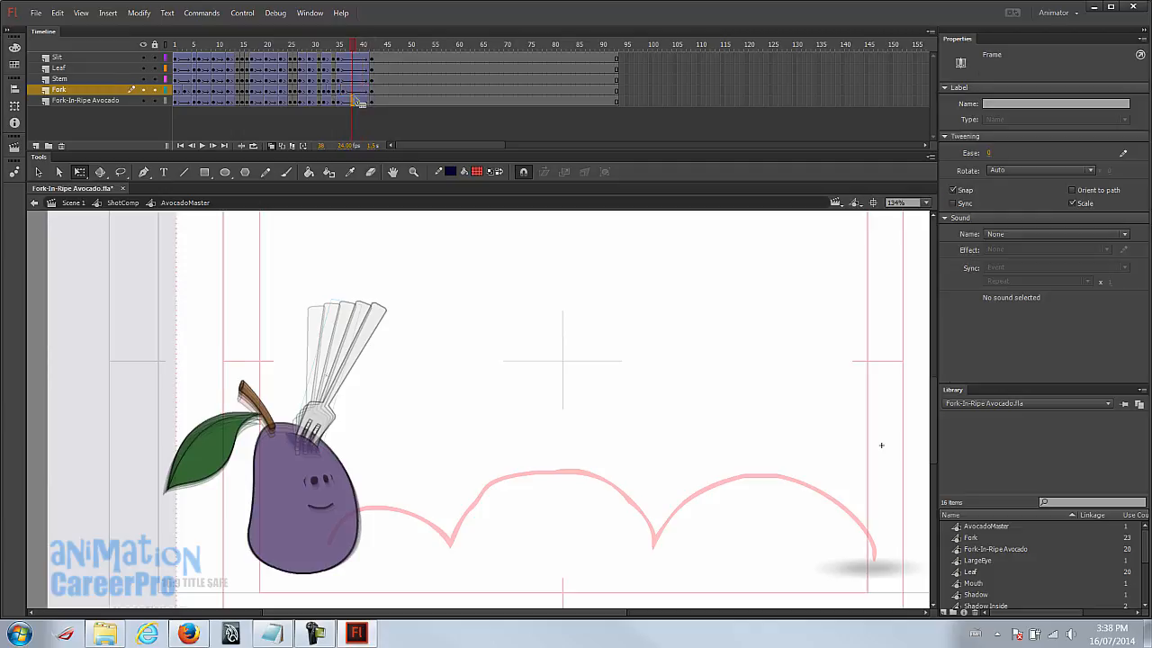
pyautogui.click(358, 91)
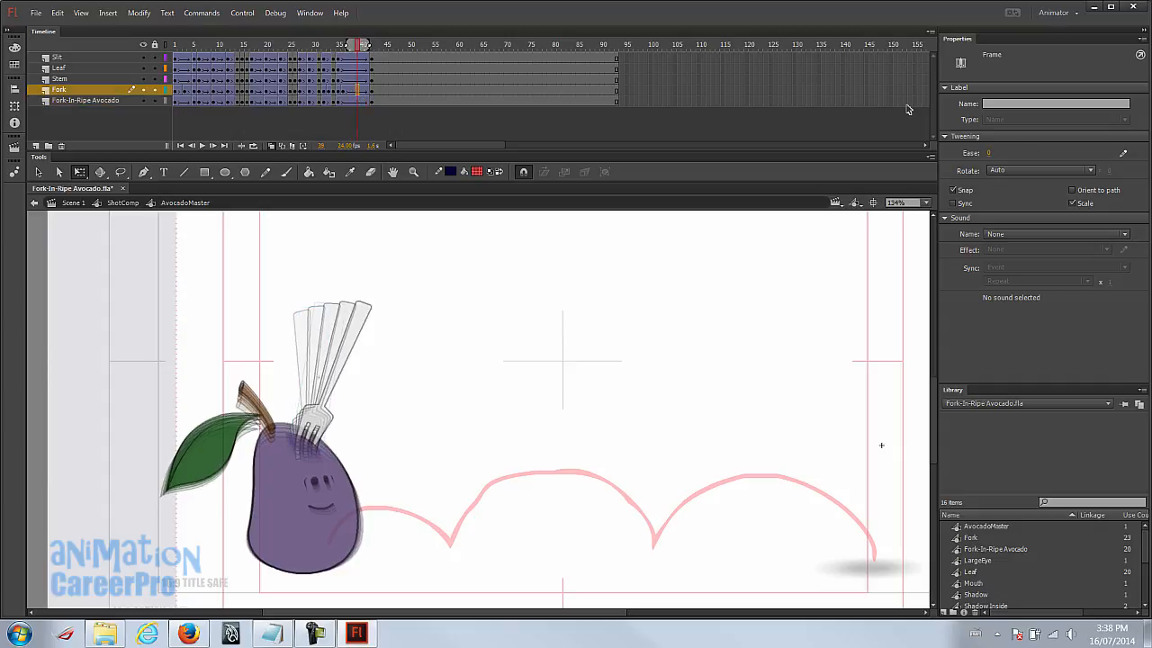
pyautogui.click(996, 156)
pyautogui.write('100')
pyautogui.press('Return')
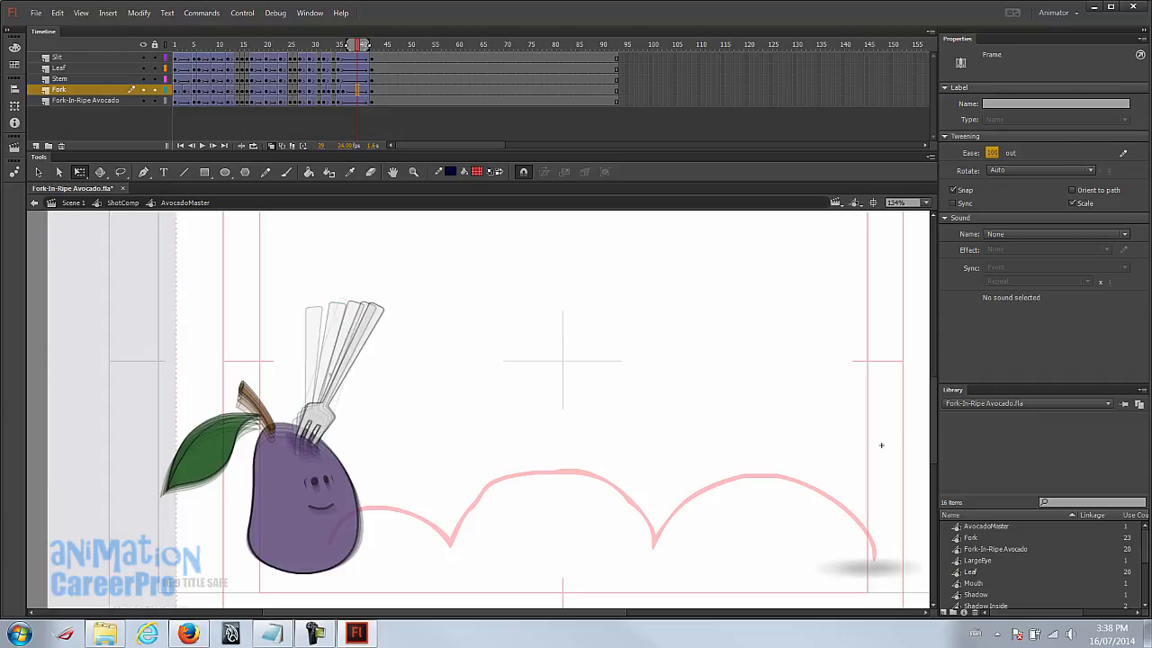
# Step: Play the animation from frame 26 to review the eased fork settle
pyautogui.click(294, 46)
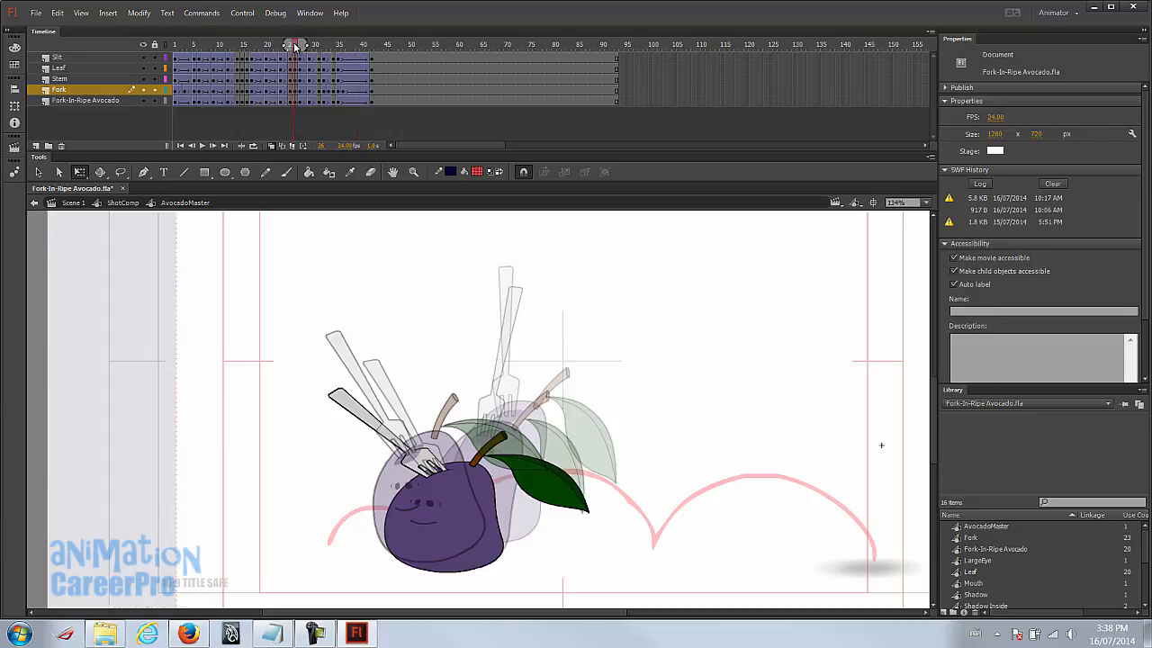
pyautogui.press('Return')
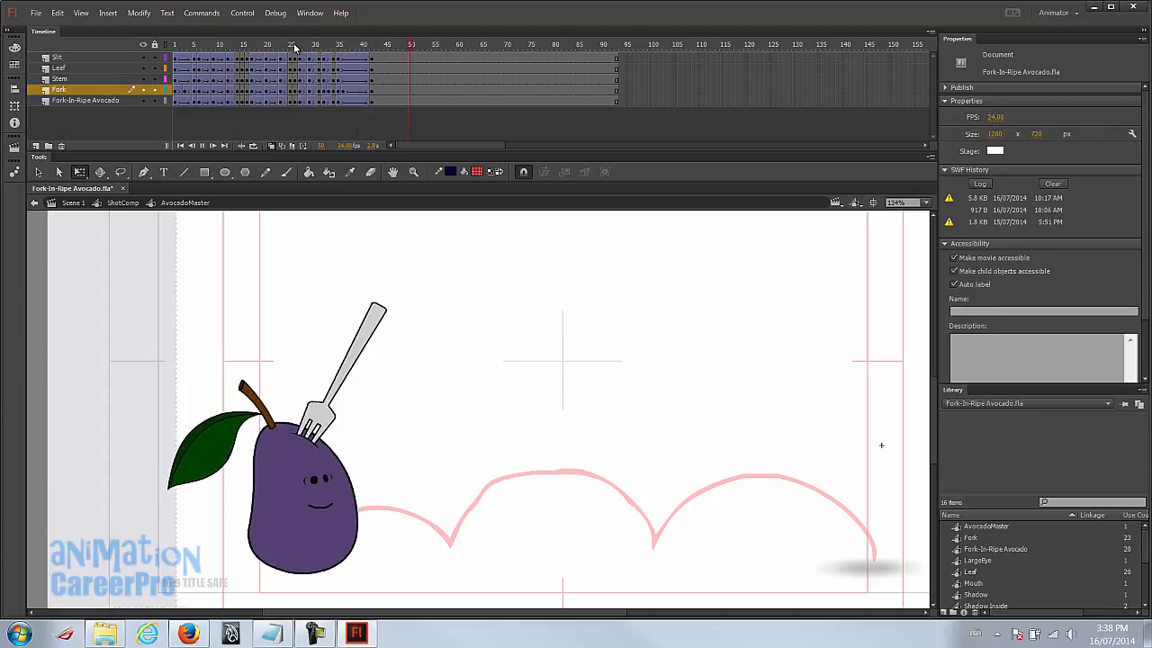
pyautogui.press('Return')
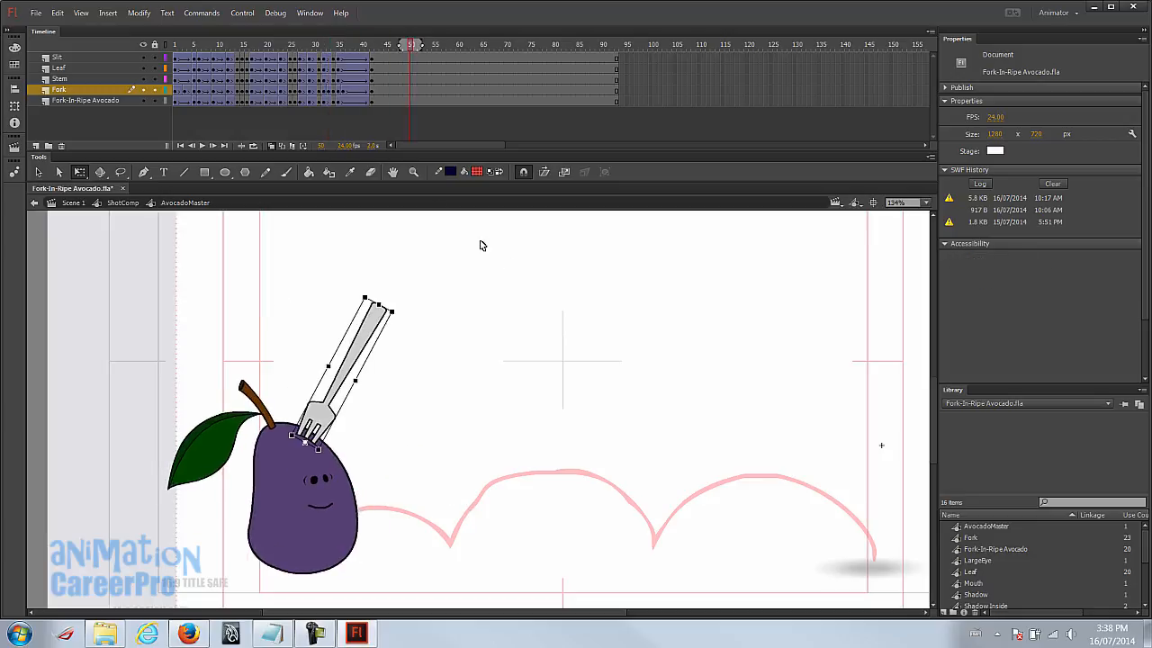
# Step: Play the whole animation from frame 1 with the full hop path in view to review the fork
pyautogui.press('z')
pyautogui.keyDown('alt'); pyautogui.click(545, 306); pyautogui.keyUp('alt')
pyautogui.moveTo(234, 362); pyautogui.dragTo(759, 576)
pyautogui.click(183, 47)
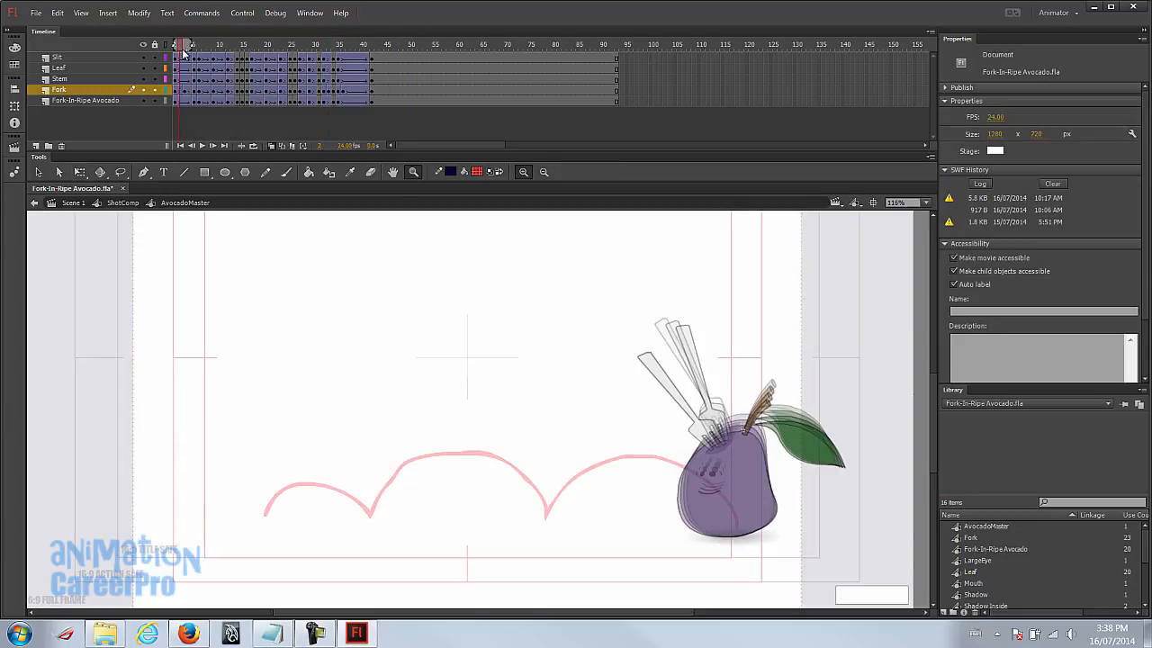
pyautogui.moveTo(185, 45); pyautogui.dragTo(175, 46)
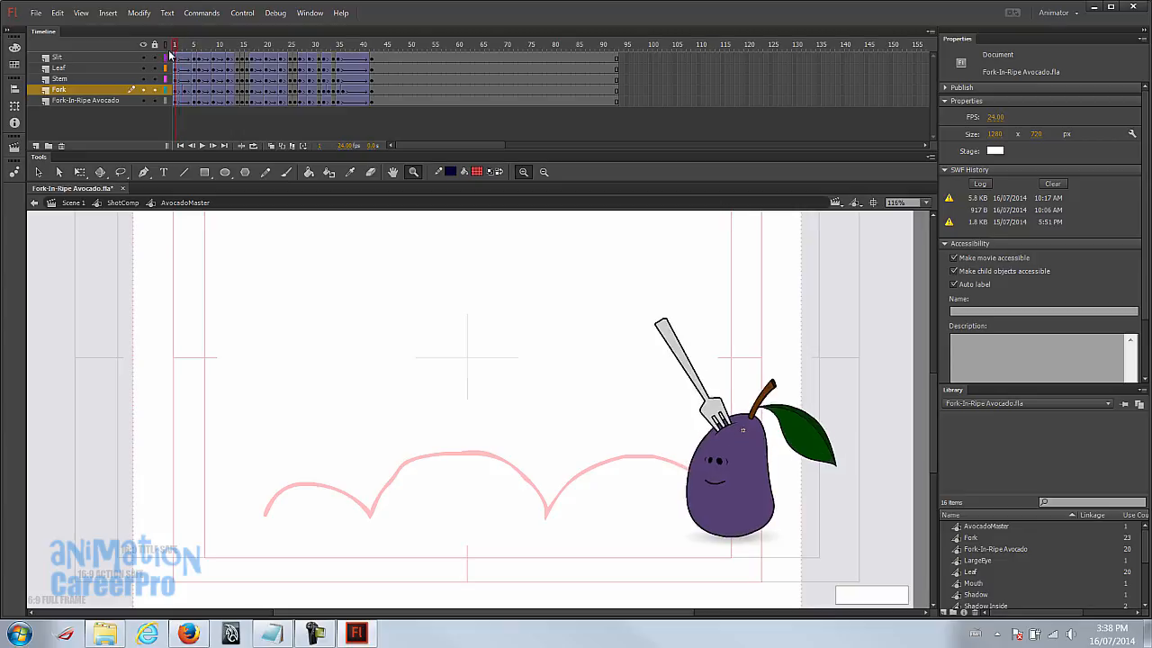
pyautogui.press('Return')
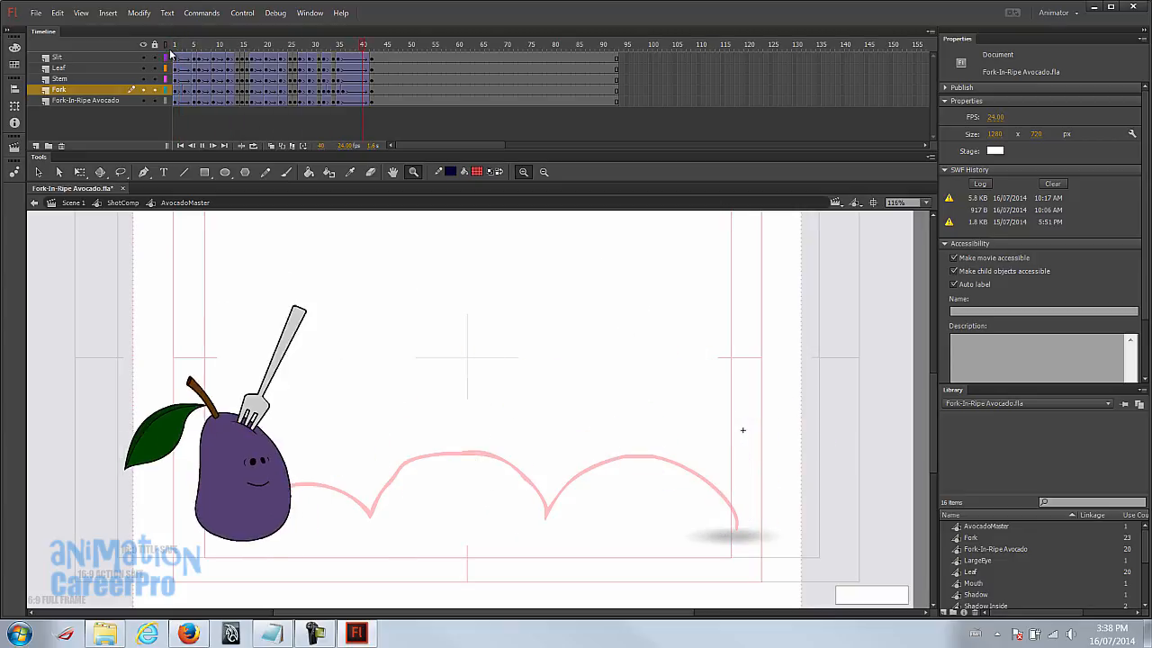
pyautogui.click(178, 45)
pyautogui.press('Return')
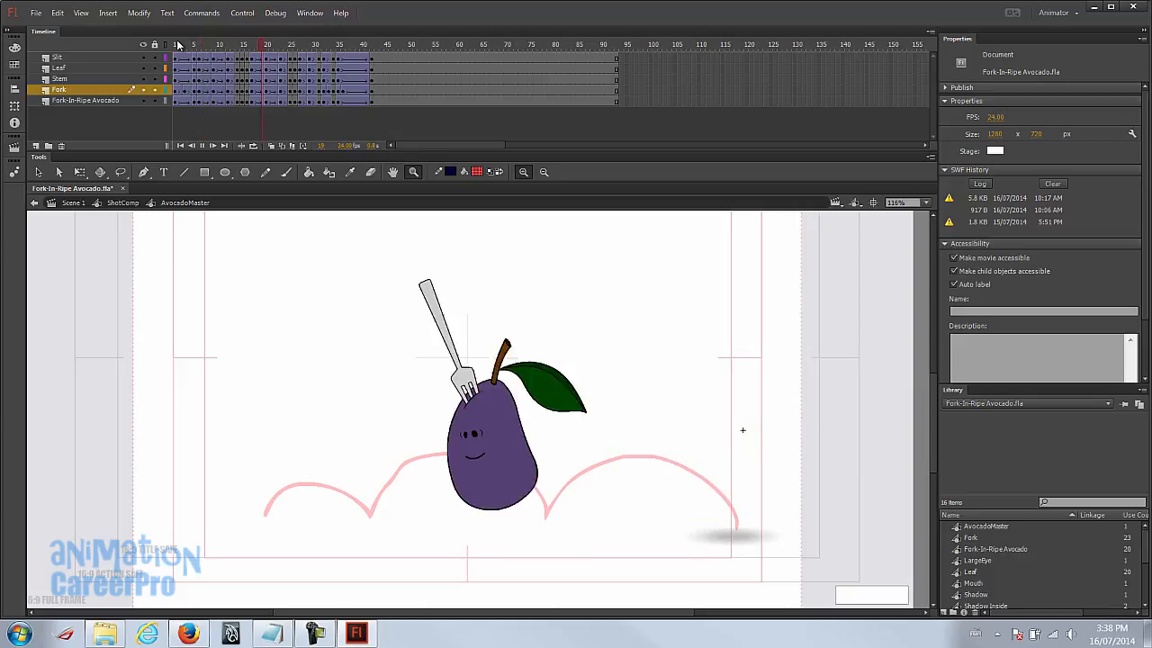
# Step: Rotate the fork clockwise at frame 5 so it stands more upright on the squashed avocado
pyautogui.moveTo(179, 45)
pyautogui.mouseDown()
pyautogui.moveTo(256, 52)
pyautogui.moveTo(170, 54)
pyautogui.moveTo(198, 53)
pyautogui.mouseUp()
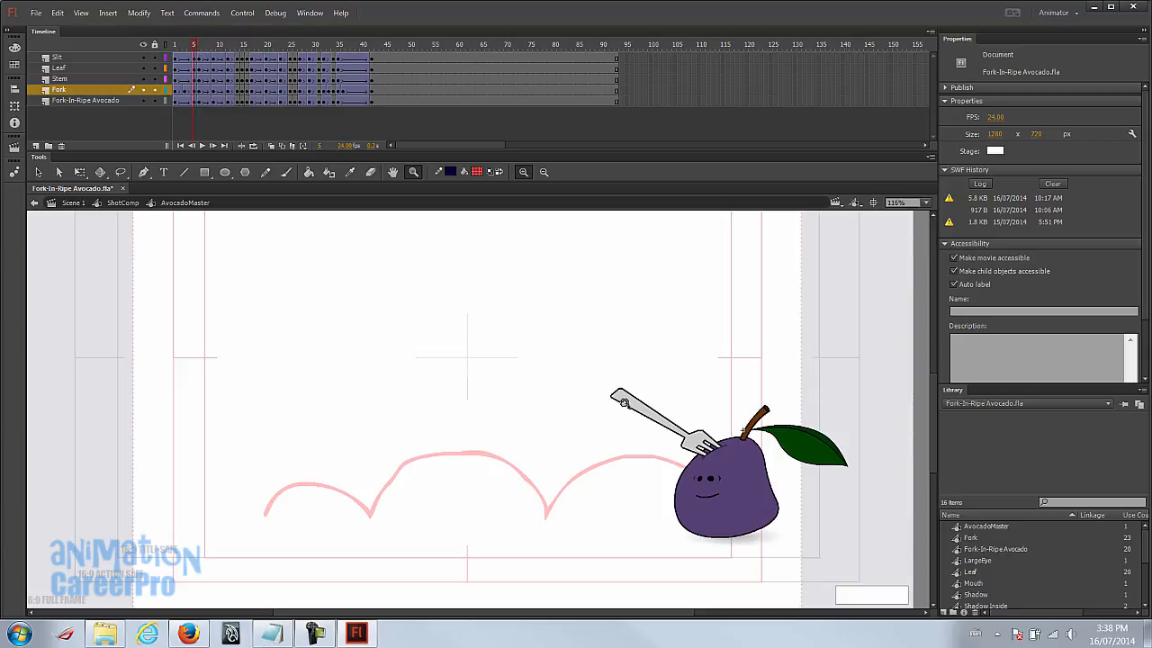
pyautogui.press('q')
pyautogui.click(621, 410)
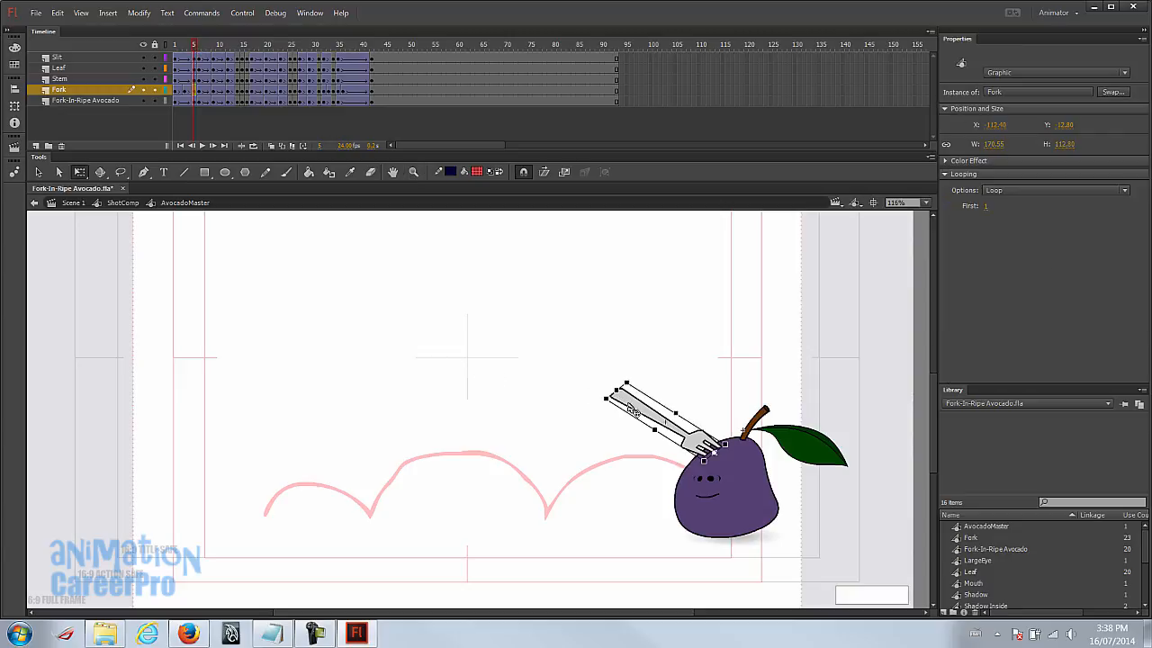
pyautogui.moveTo(629, 385); pyautogui.dragTo(641, 360)
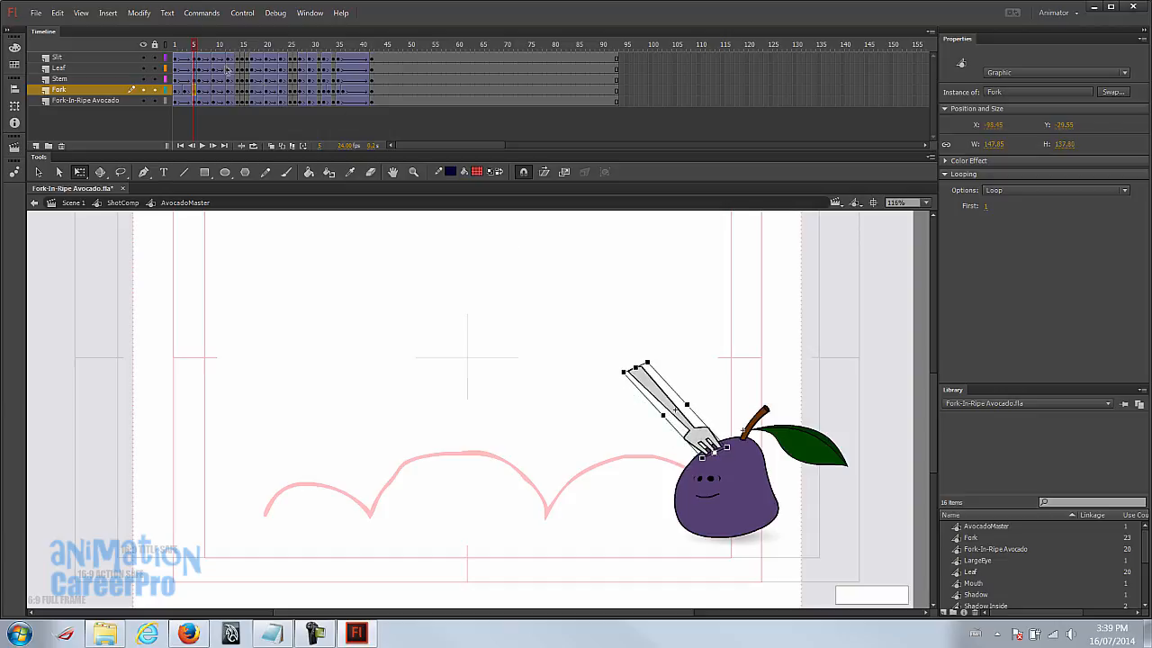
# Step: Rotate the fork slightly counterclockwise at frame 6 on the stretched avocado
pyautogui.moveTo(193, 47)
pyautogui.mouseDown()
pyautogui.moveTo(176, 53)
pyautogui.moveTo(199, 62)
pyautogui.mouseUp()
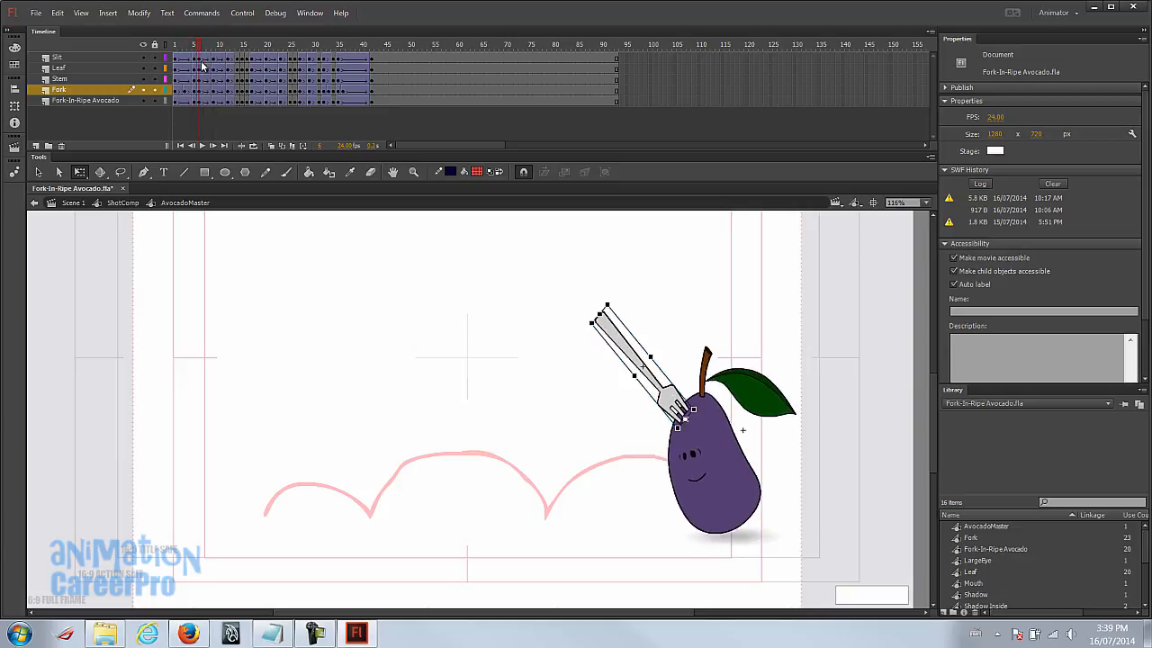
pyautogui.click(605, 335)
pyautogui.moveTo(602, 312)
pyautogui.mouseDown()
pyautogui.moveTo(606, 301)
pyautogui.moveTo(583, 307)
pyautogui.mouseUp()
# Step: Rotate the fork slightly clockwise at frame 16 so it stands more upright on the landing avocado
pyautogui.moveTo(199, 47); pyautogui.dragTo(249, 63)
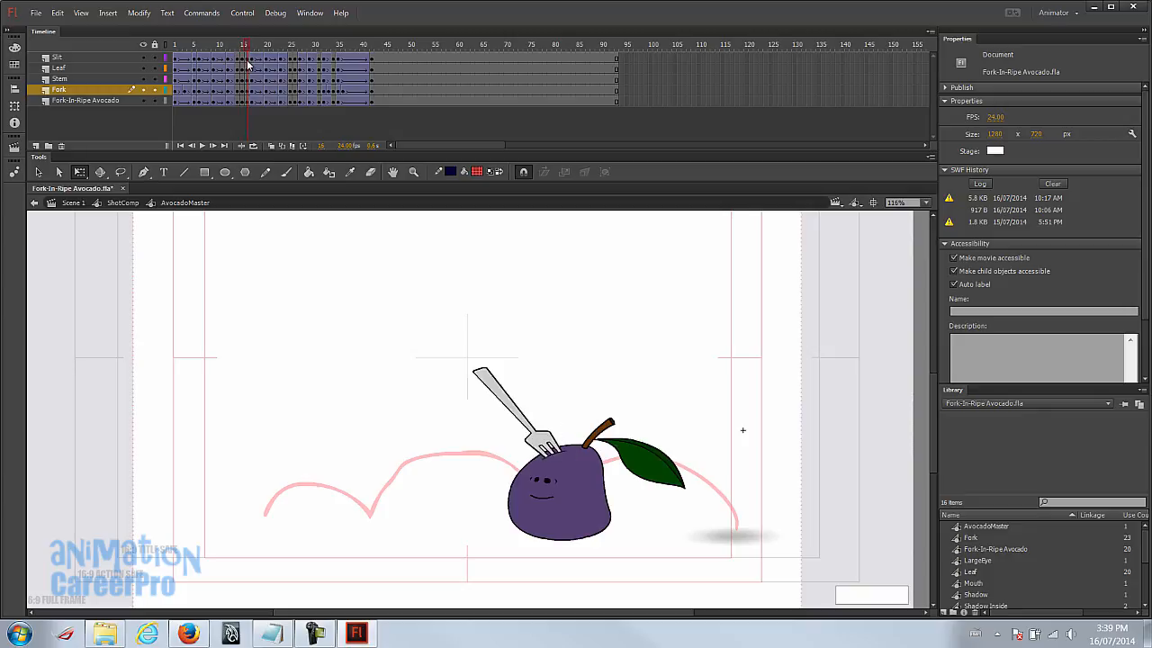
pyautogui.click(502, 383)
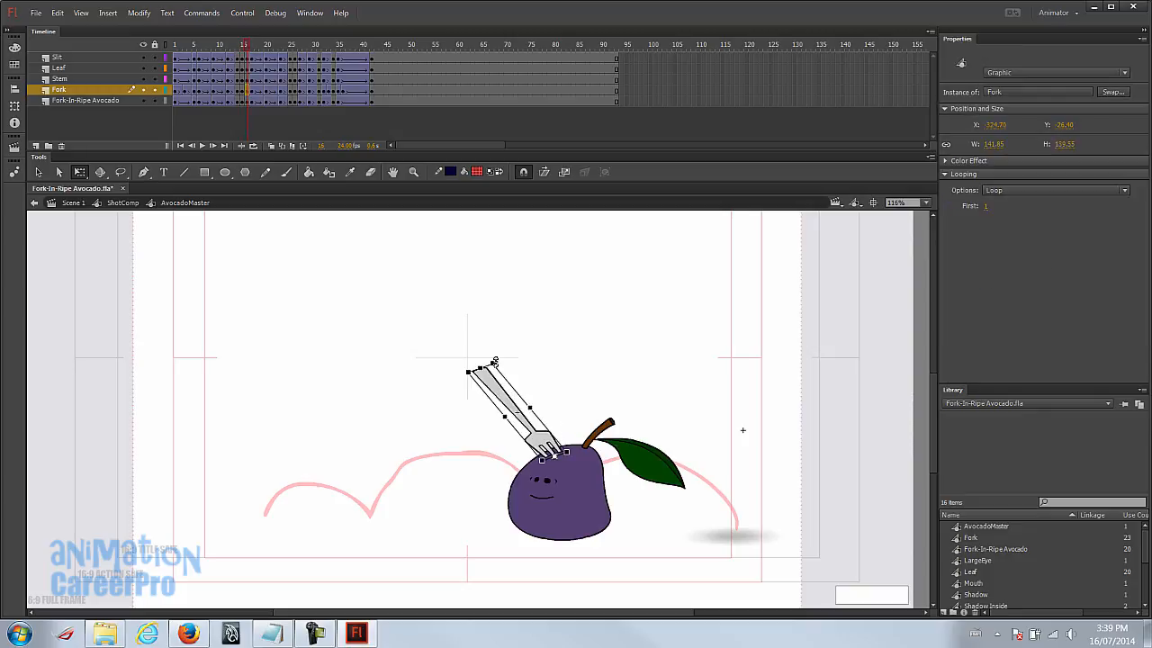
pyautogui.moveTo(499, 368); pyautogui.dragTo(513, 357)
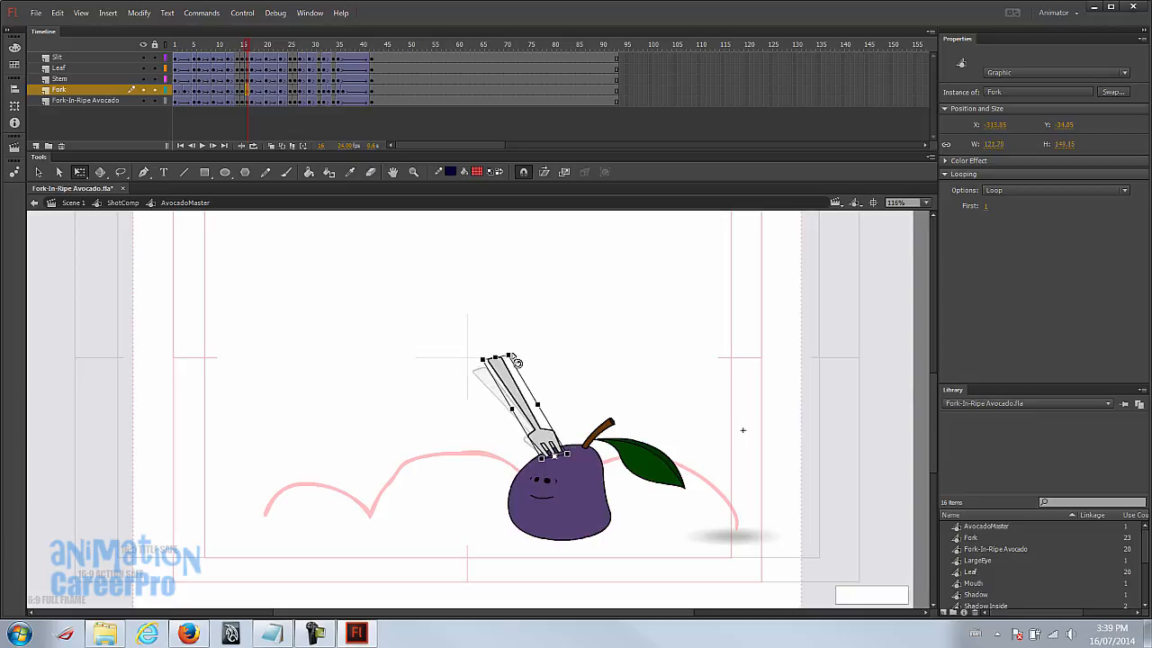
# Step: Rotate the fork slightly counterclockwise at frame 15 on the squashed, landing avocado
pyautogui.moveTo(246, 47); pyautogui.dragTo(243, 47)
pyautogui.click(243, 48)
pyautogui.click(540, 352)
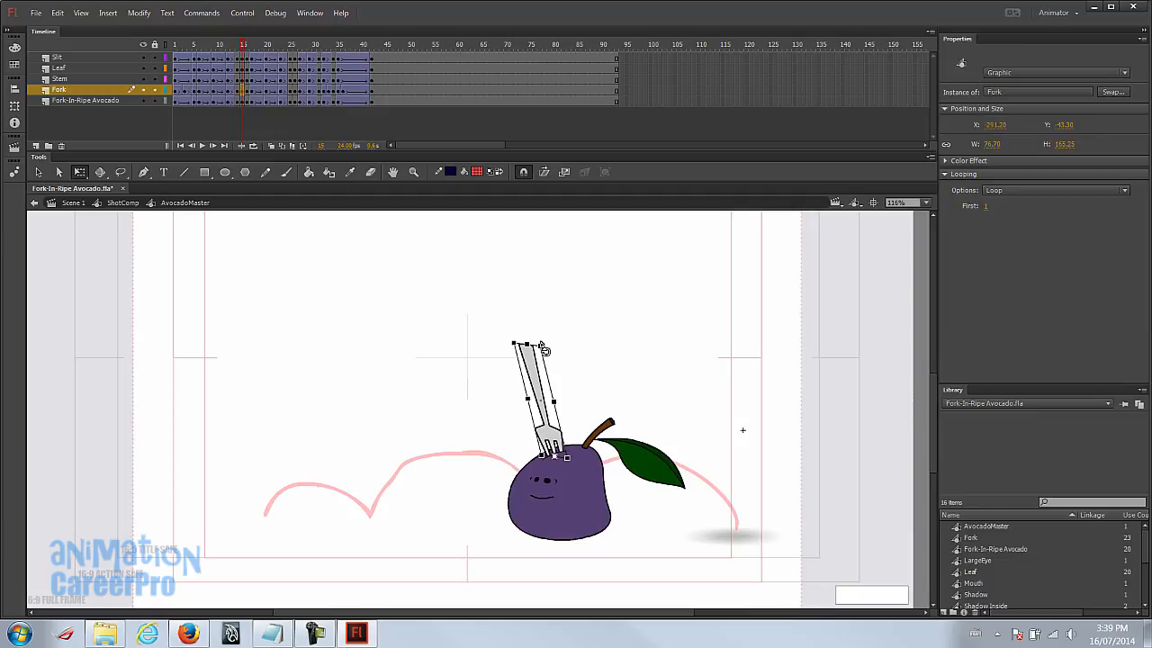
pyautogui.moveTo(547, 351); pyautogui.dragTo(533, 349)
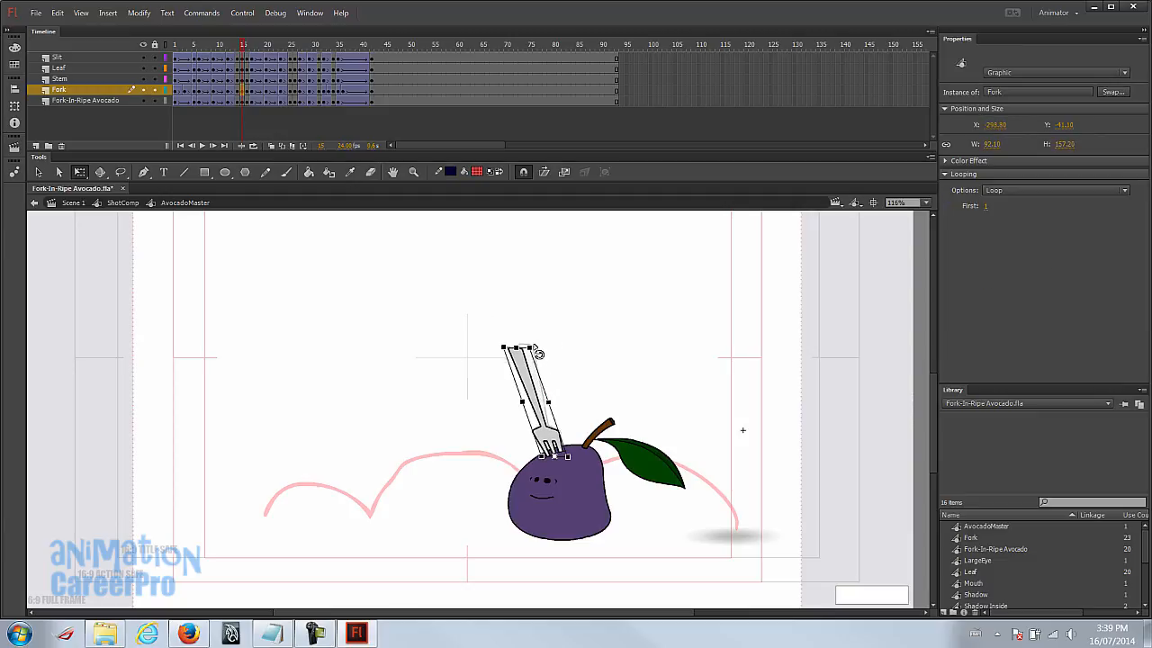
# Step: Rotate the fork very slightly clockwise at frame 17 on the stretched avocado
pyautogui.click(238, 45)
pyautogui.moveTo(243, 45); pyautogui.dragTo(255, 47)
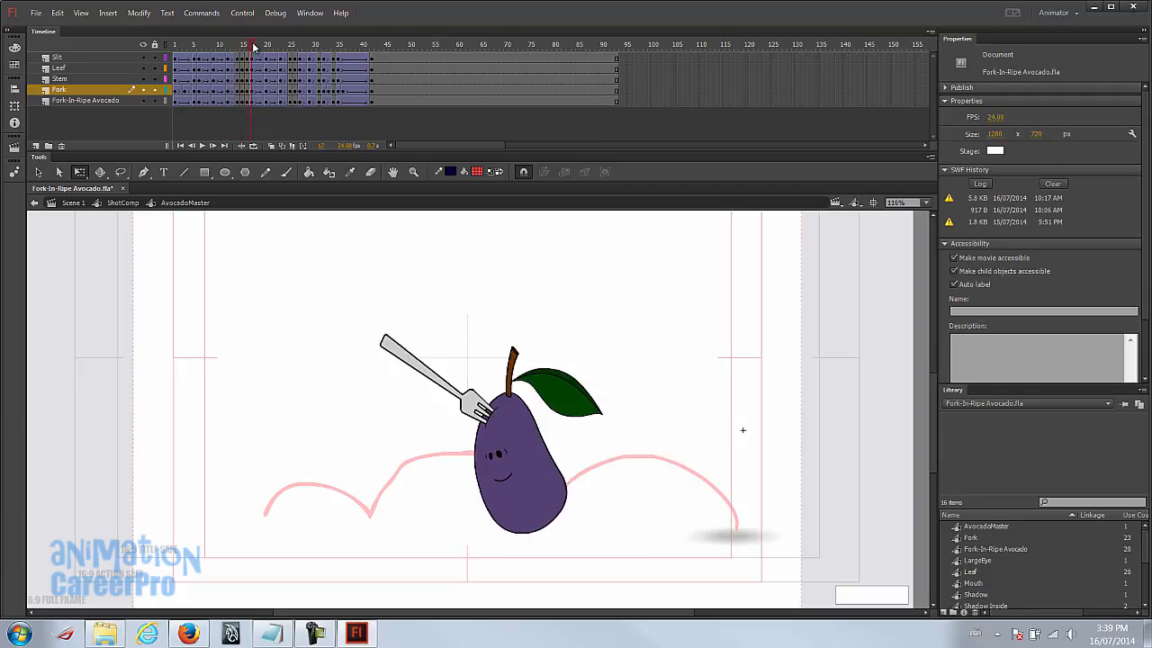
pyautogui.click(419, 359)
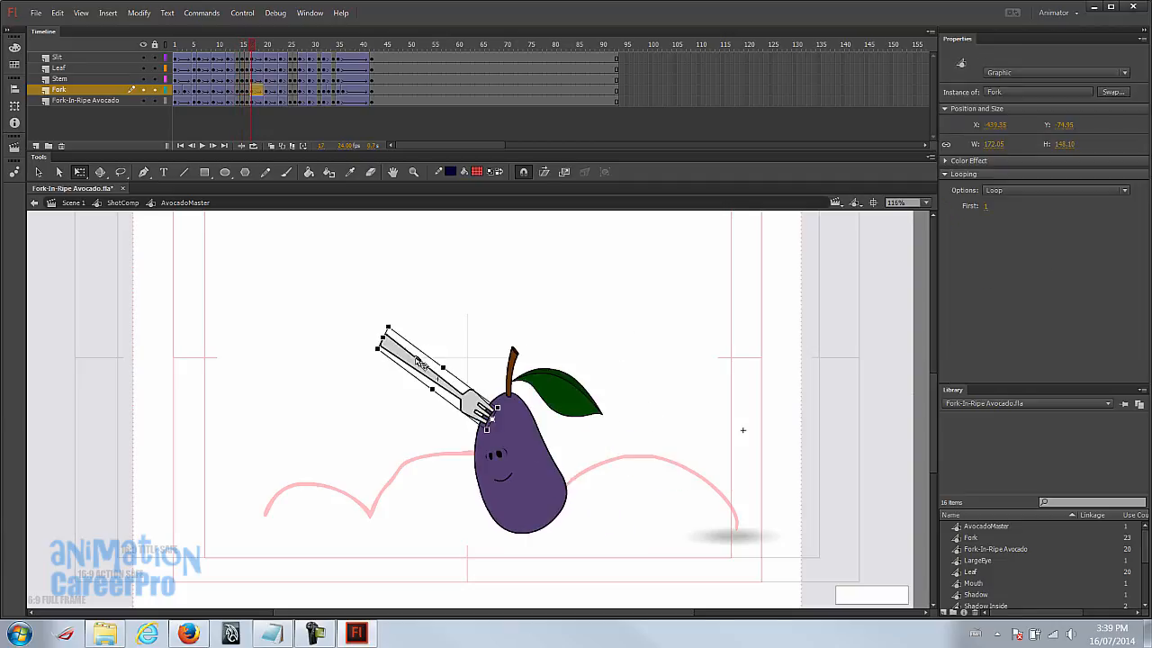
pyautogui.moveTo(397, 328)
pyautogui.mouseDown()
pyautogui.moveTo(412, 321)
pyautogui.moveTo(398, 325)
pyautogui.mouseUp()
# Step: Rotate the fork slightly counterclockwise at frame 14 and slightly clockwise at frame 23
pyautogui.moveTo(249, 48); pyautogui.dragTo(239, 75)
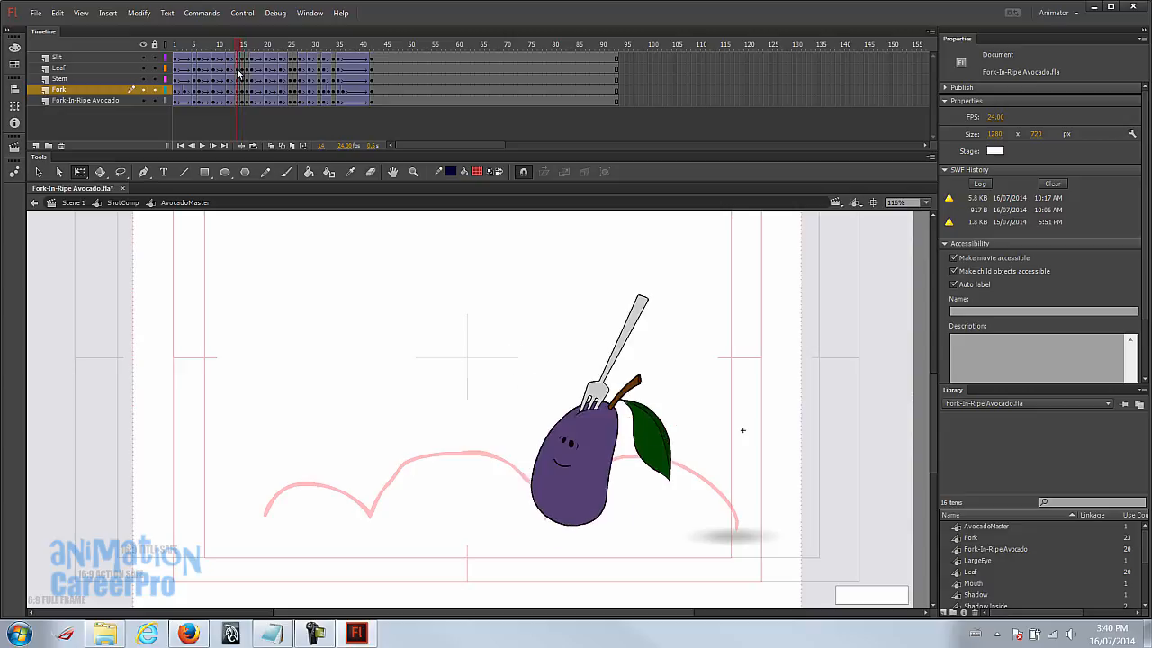
pyautogui.click(632, 304)
pyautogui.click(285, 59)
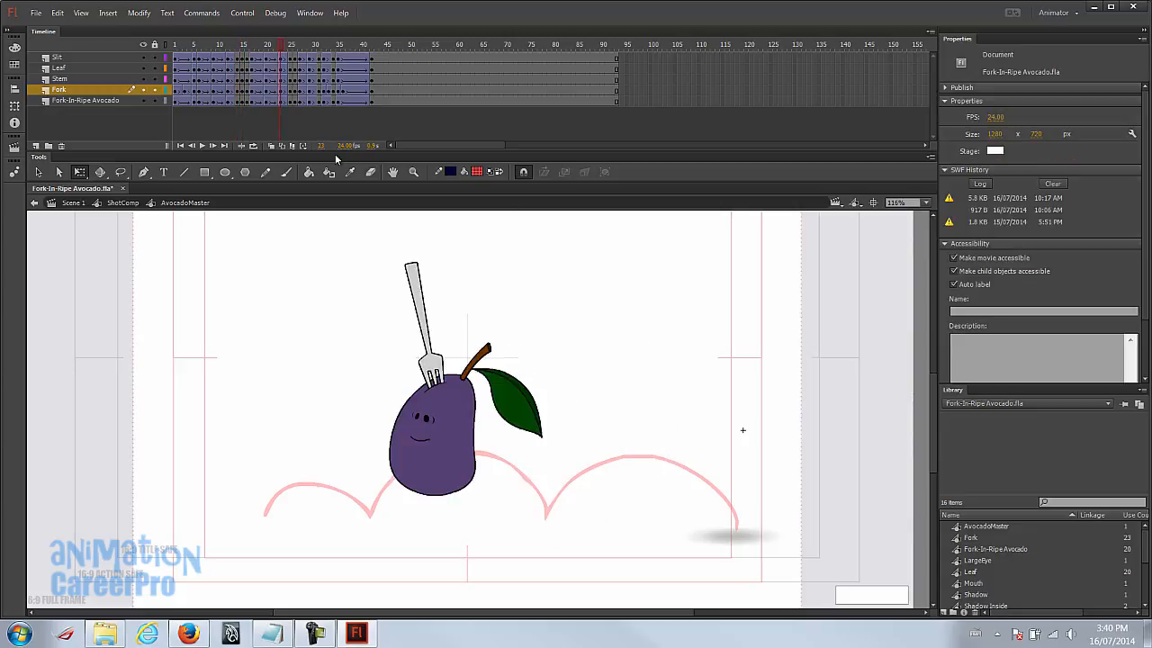
pyautogui.click(425, 276)
pyautogui.moveTo(428, 264); pyautogui.dragTo(446, 259)
# Step: Play the whole animation from frame 1 to review the adjusted fork motion
pyautogui.click(293, 46)
pyautogui.moveTo(293, 47); pyautogui.dragTo(156, 45)
pyautogui.press('Return')
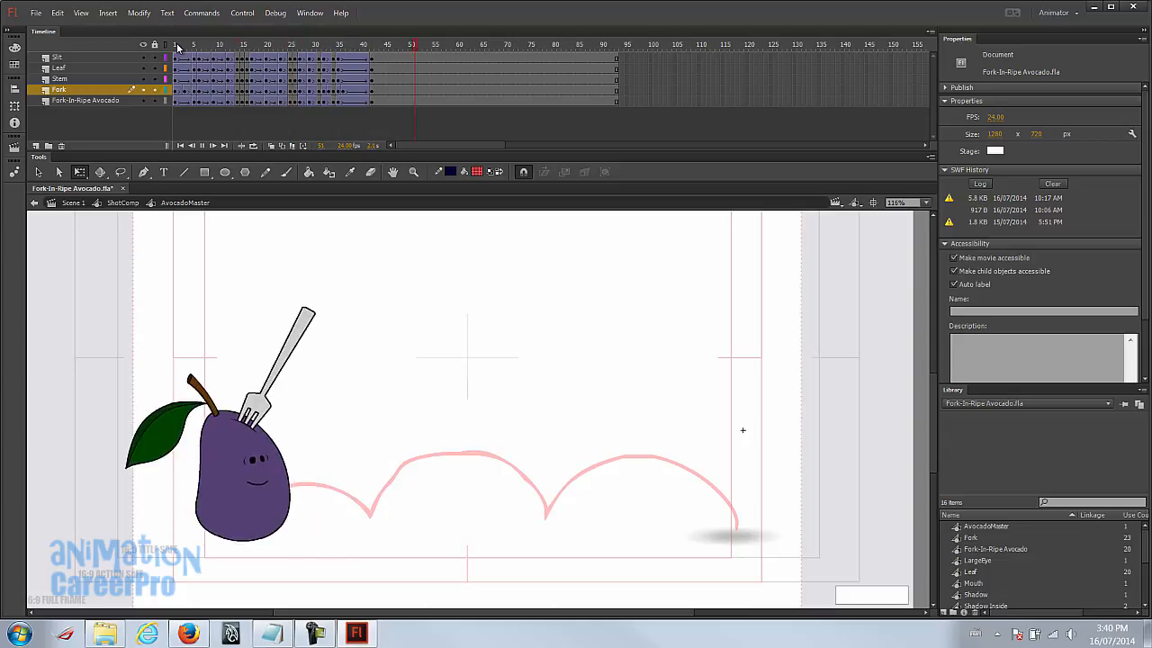
# Step: Rotate the leaf clockwise at frame 6 so it hangs lower from the stem of the stretched avocado
pyautogui.click(176, 71)
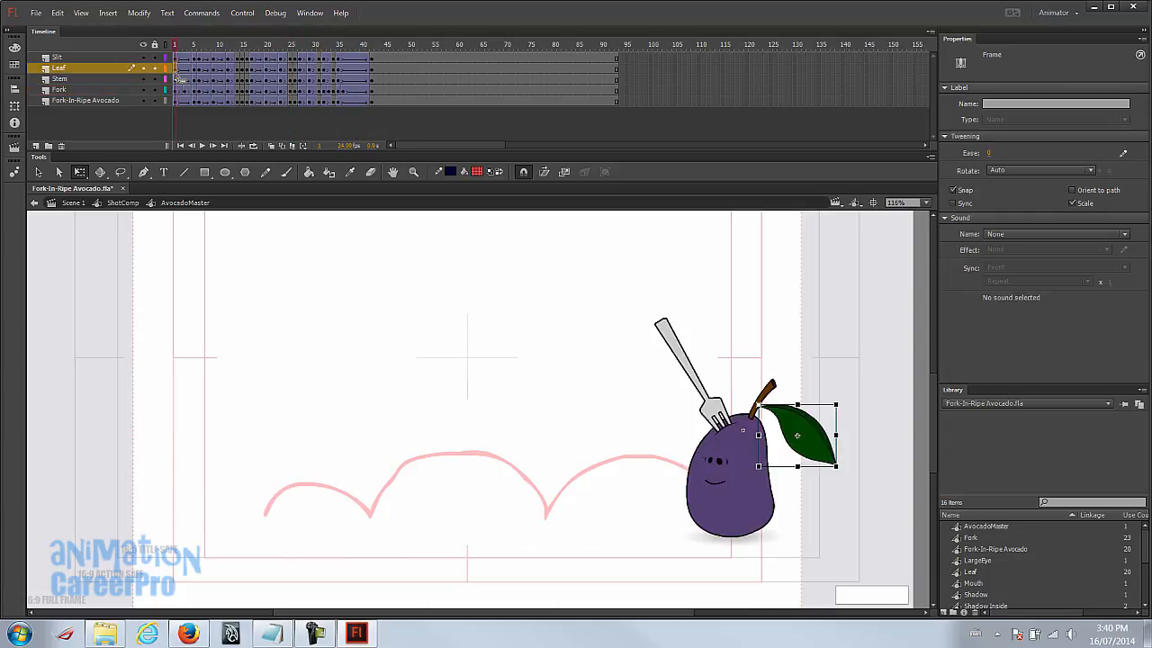
pyautogui.moveTo(818, 393); pyautogui.dragTo(668, 387)
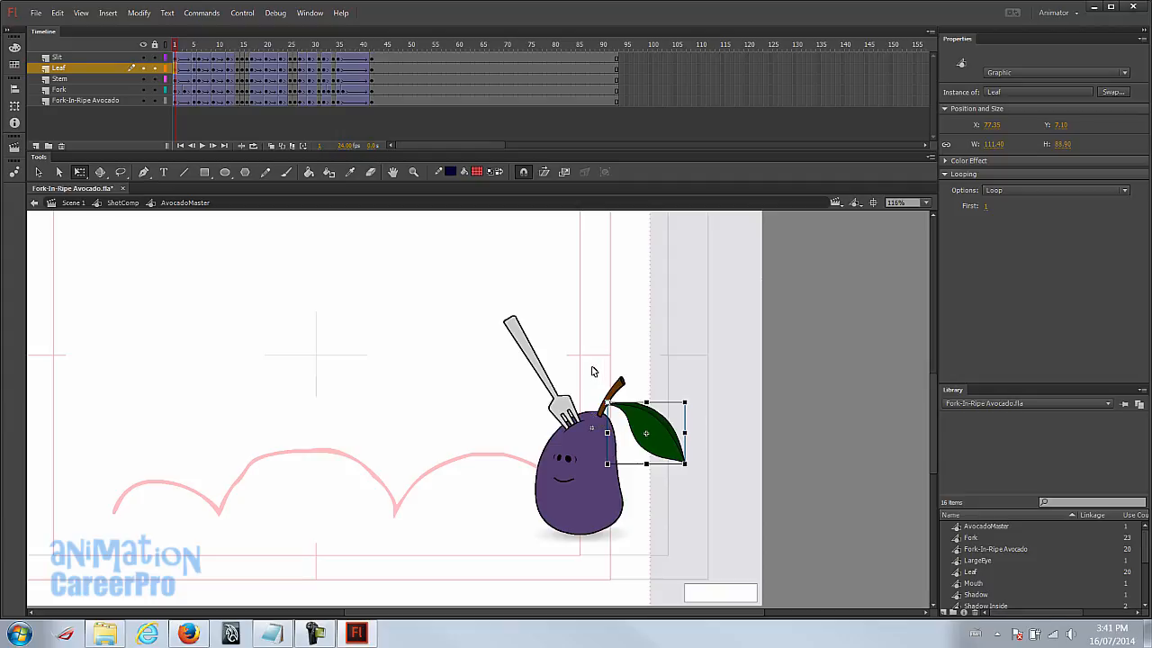
pyautogui.click(195, 46)
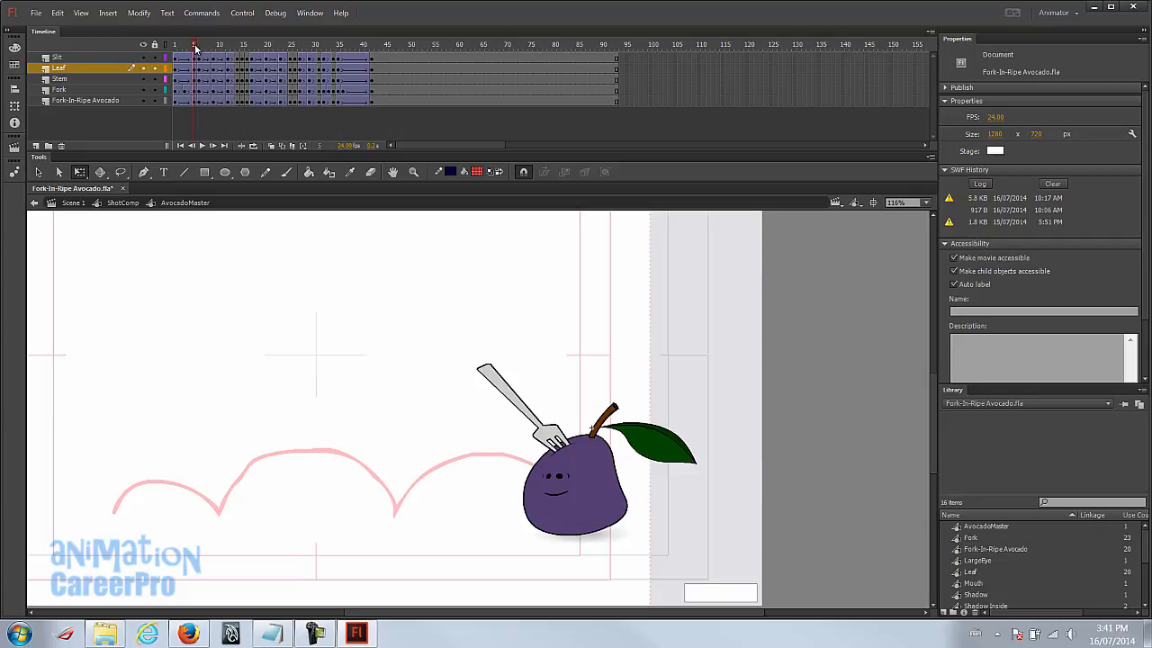
pyautogui.click(184, 47)
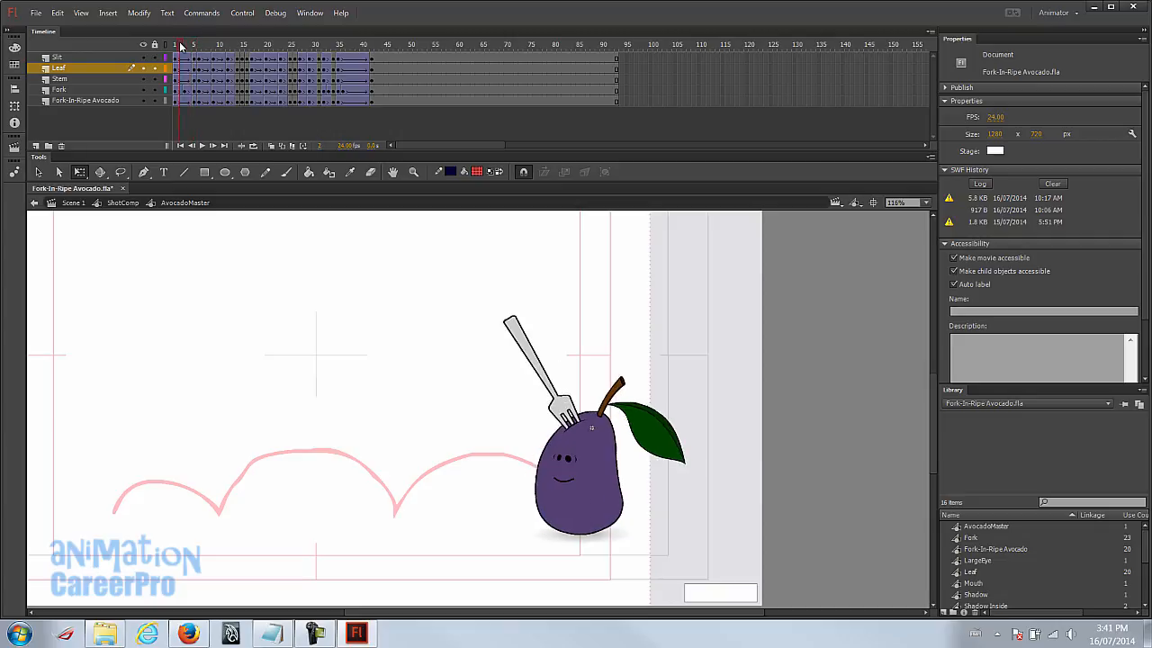
pyautogui.click(196, 47)
pyautogui.click(630, 382)
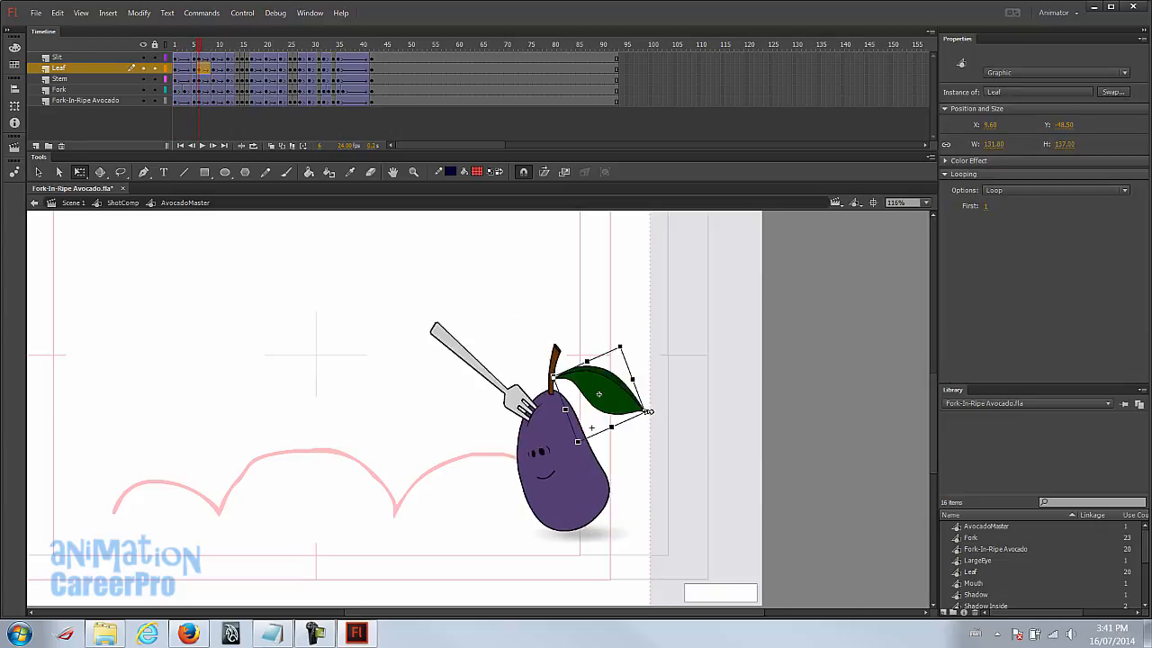
pyautogui.moveTo(653, 417); pyautogui.dragTo(634, 438)
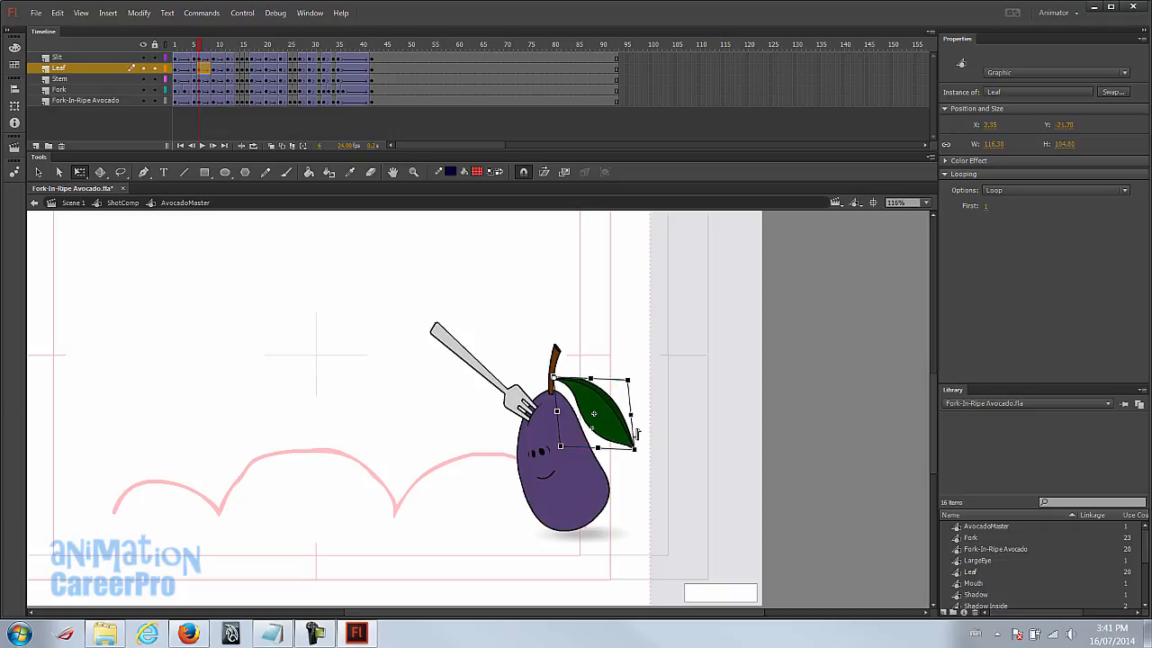
# Step: Rotate the leaf counterclockwise at frame 12 so its tip lifts outward behind the avocado
pyautogui.click(194, 45)
pyautogui.moveTo(194, 49); pyautogui.dragTo(229, 52)
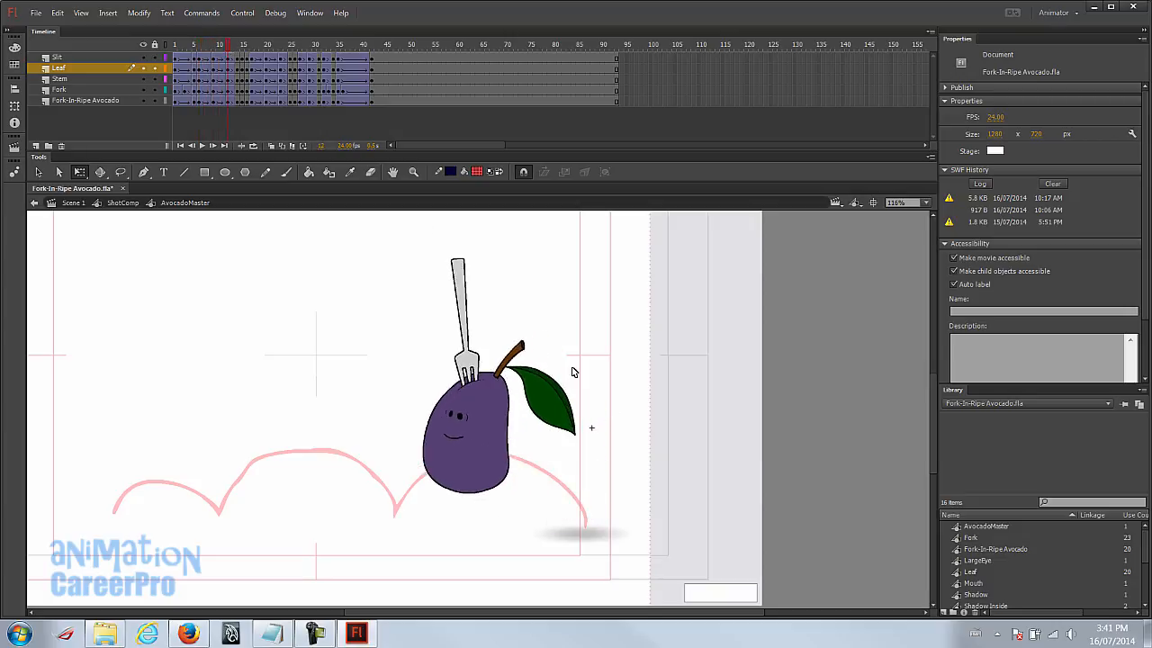
pyautogui.click(569, 392)
pyautogui.moveTo(586, 441); pyautogui.dragTo(619, 396)
# Step: Flip the leaf upward around its stem attachment at frame 14 so it trails above the falling avocado
pyautogui.click(216, 49)
pyautogui.moveTo(216, 50)
pyautogui.mouseDown()
pyautogui.moveTo(194, 49)
pyautogui.moveTo(239, 51)
pyautogui.mouseUp()
pyautogui.click(508, 434)
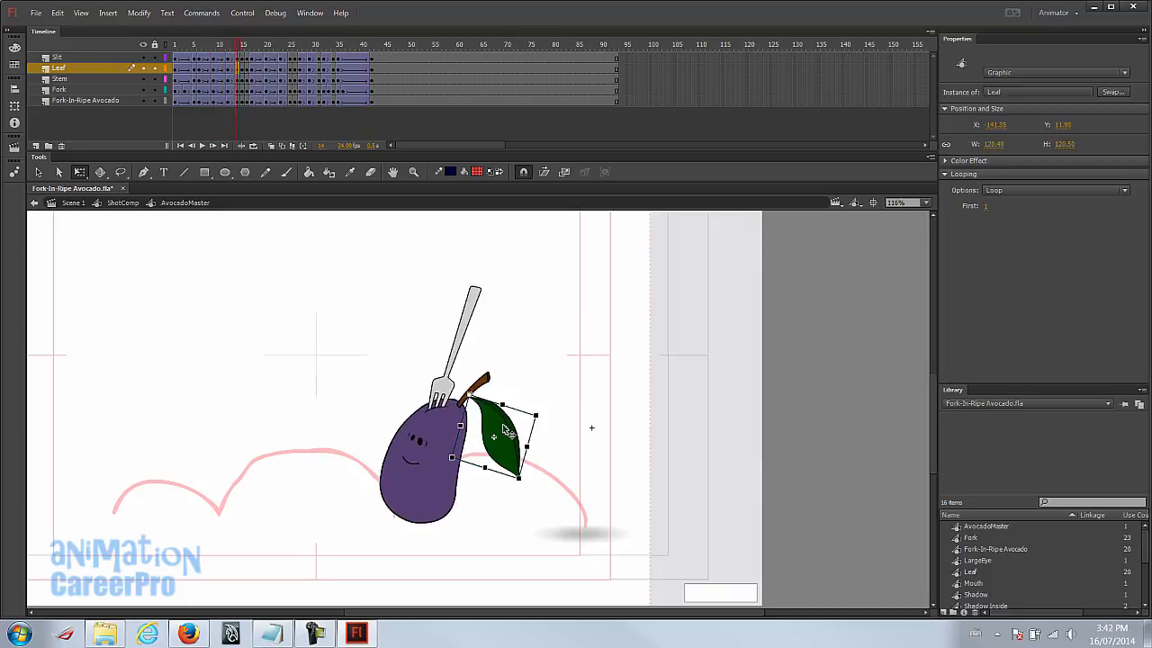
pyautogui.moveTo(531, 486); pyautogui.dragTo(543, 358)
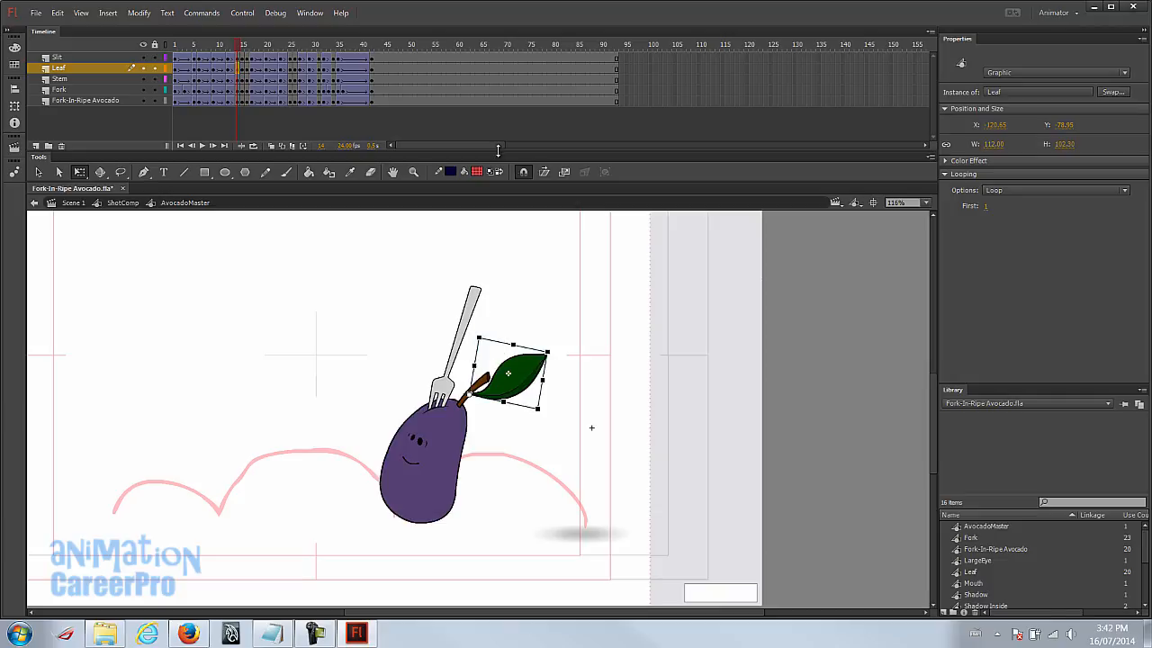
# Step: Insert a Leaf keyframe at frame 13 and replace it with a copy of the Leaf keyframe from frame 12
pyautogui.moveTo(238, 50)
pyautogui.mouseDown()
pyautogui.moveTo(225, 50)
pyautogui.moveTo(235, 51)
pyautogui.mouseUp()
pyautogui.click(239, 79)
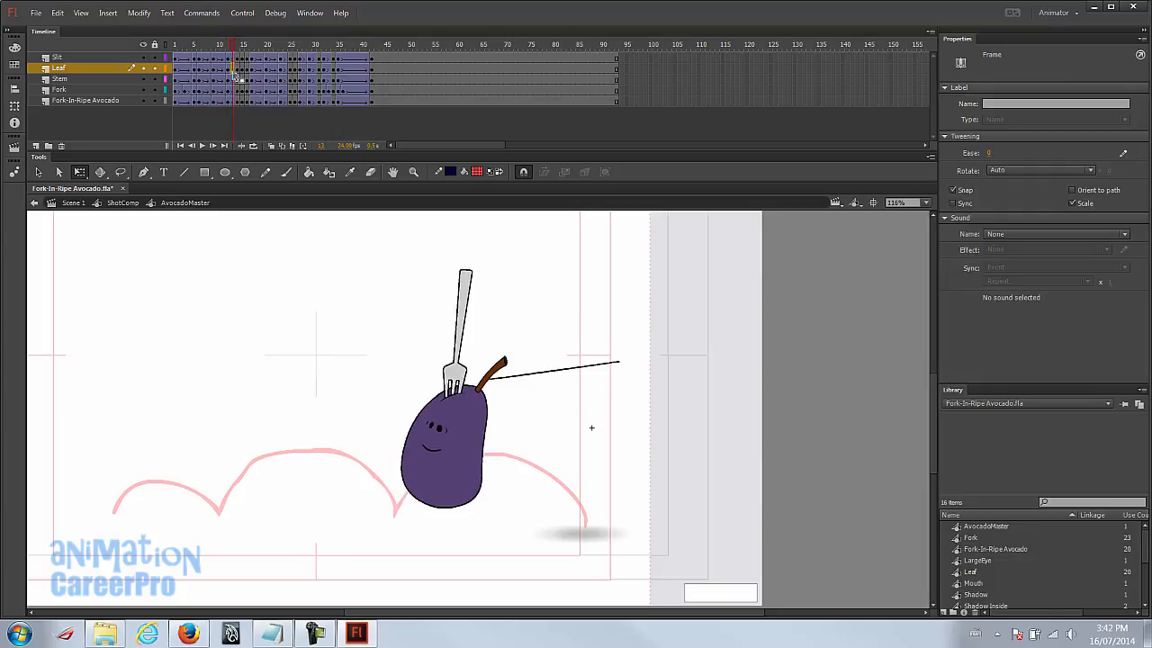
pyautogui.press('F6')
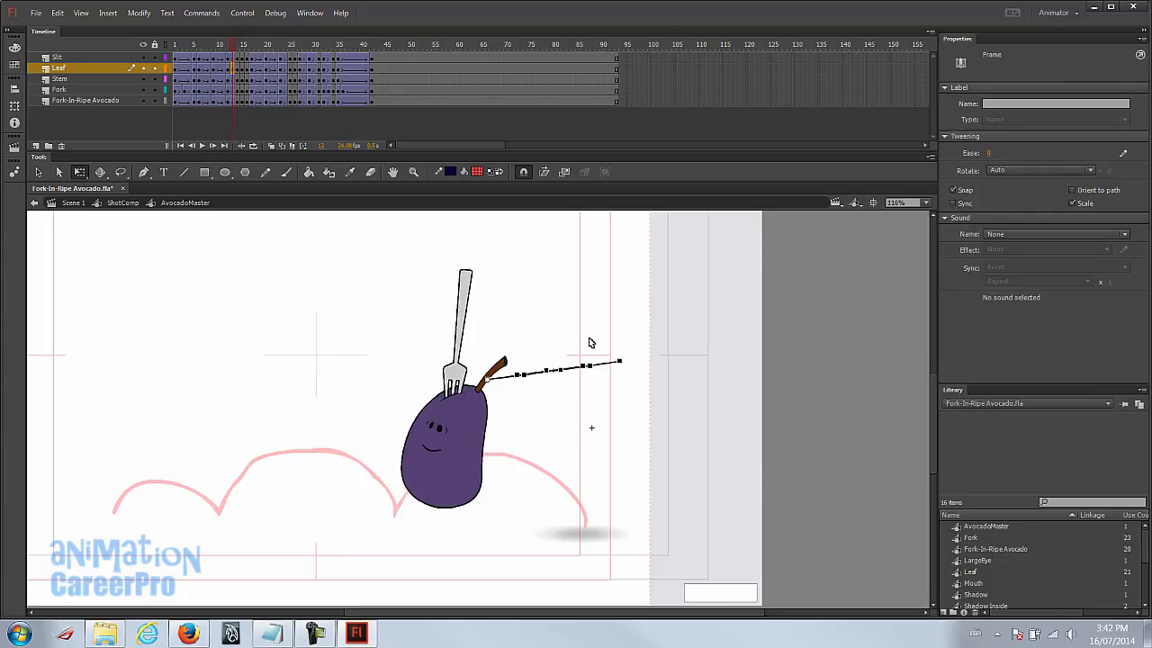
pyautogui.click(228, 69)
pyautogui.rightClick(227, 70)
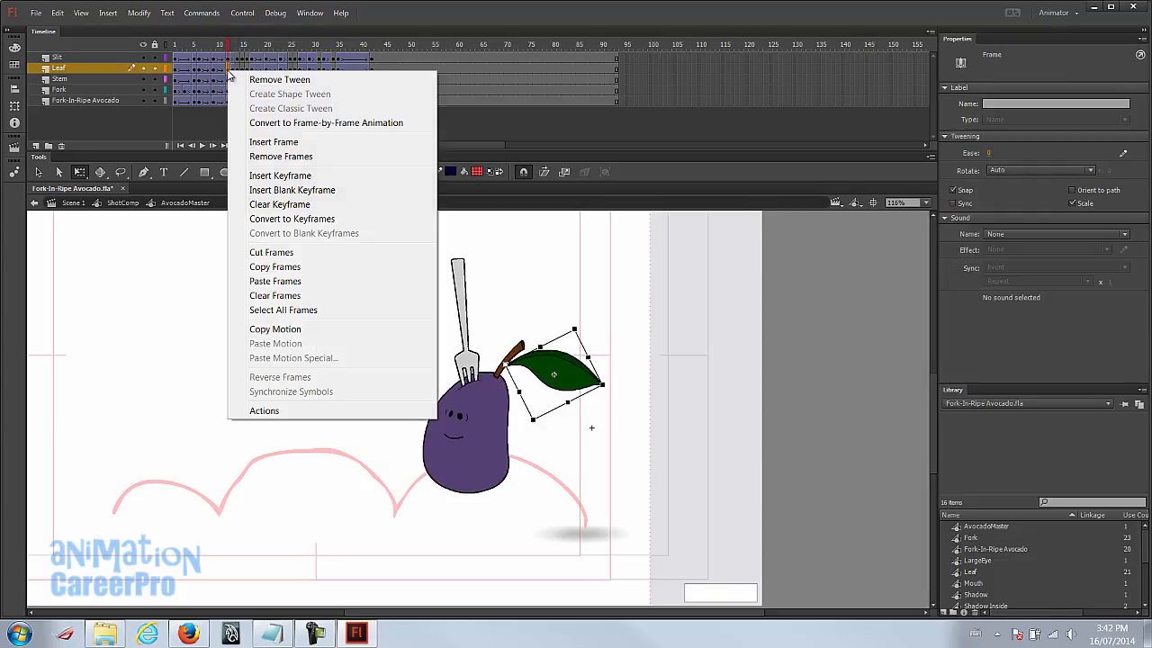
pyautogui.click(283, 265)
pyautogui.click(233, 69)
pyautogui.rightClick(233, 68)
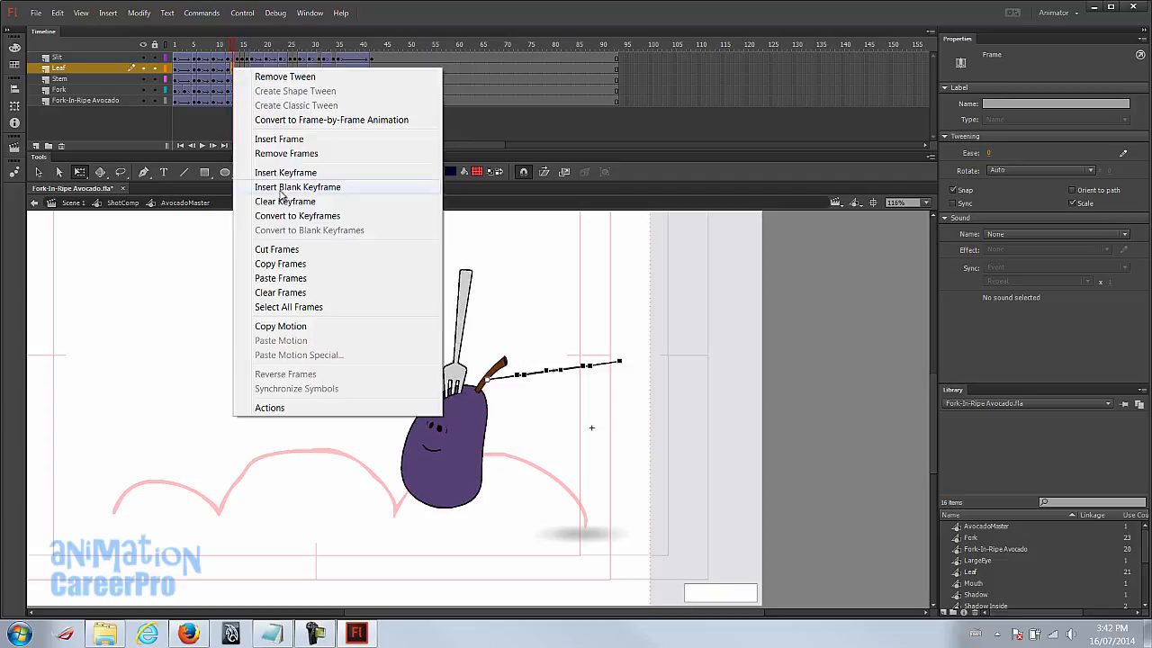
pyautogui.click(279, 278)
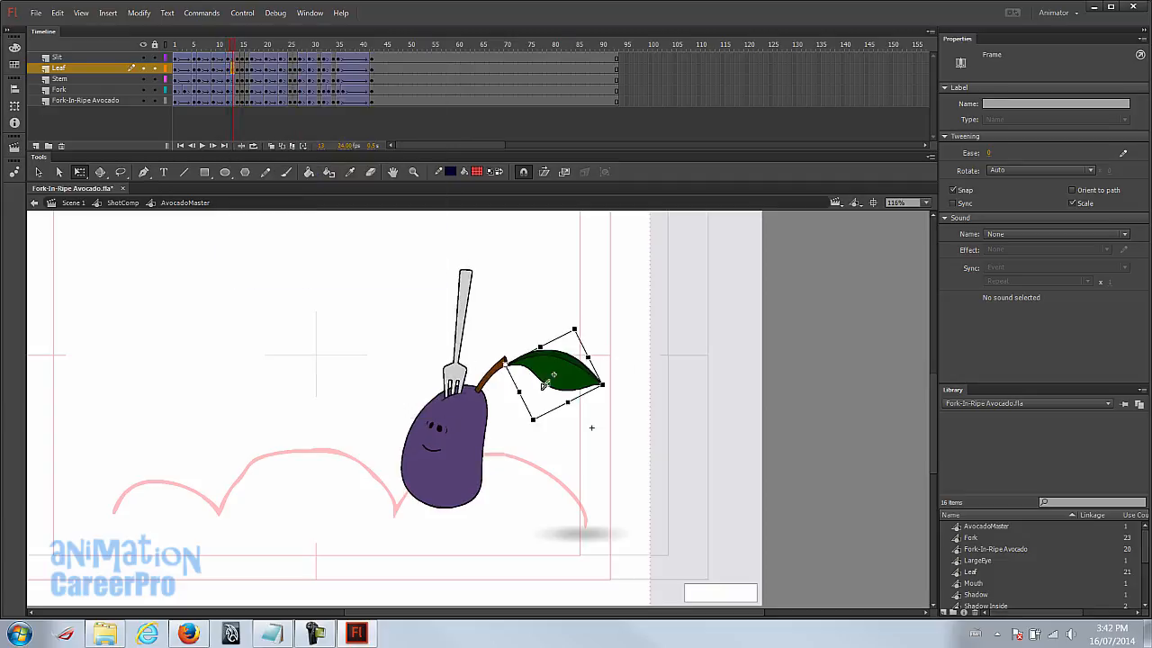
# Step: Move the leaf at frame 13 onto the tip of the stem and rotate it slightly counterclockwise
pyautogui.moveTo(233, 47); pyautogui.dragTo(234, 50)
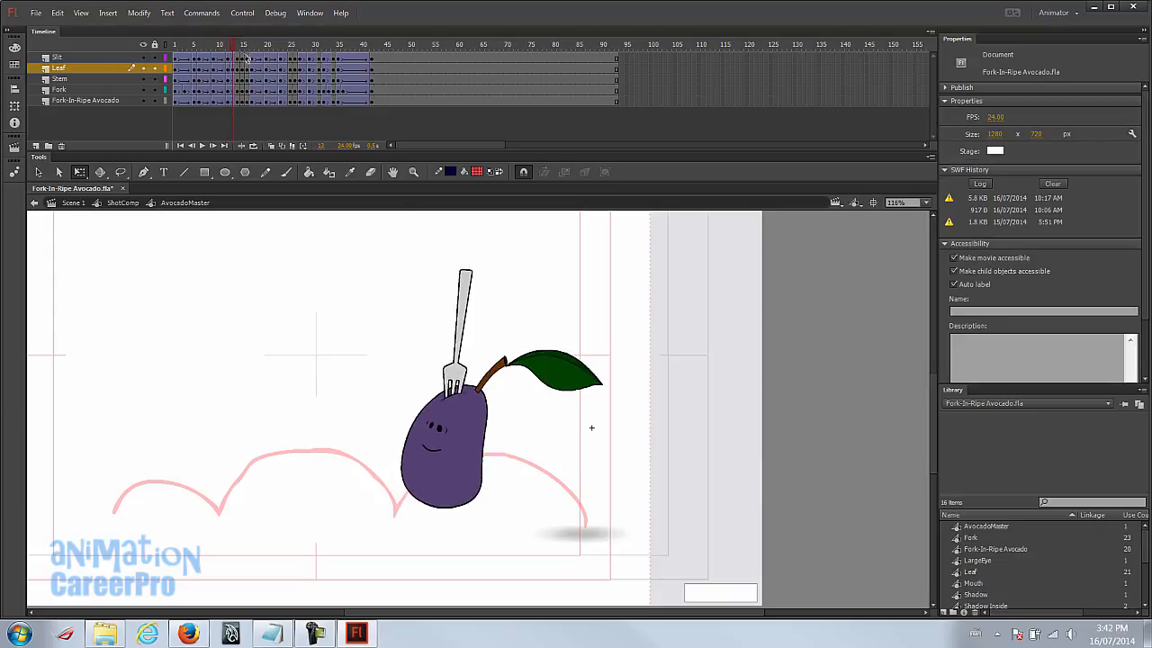
pyautogui.press('v')
pyautogui.click(542, 372)
pyautogui.moveTo(546, 372); pyautogui.dragTo(550, 376)
pyautogui.press('q')
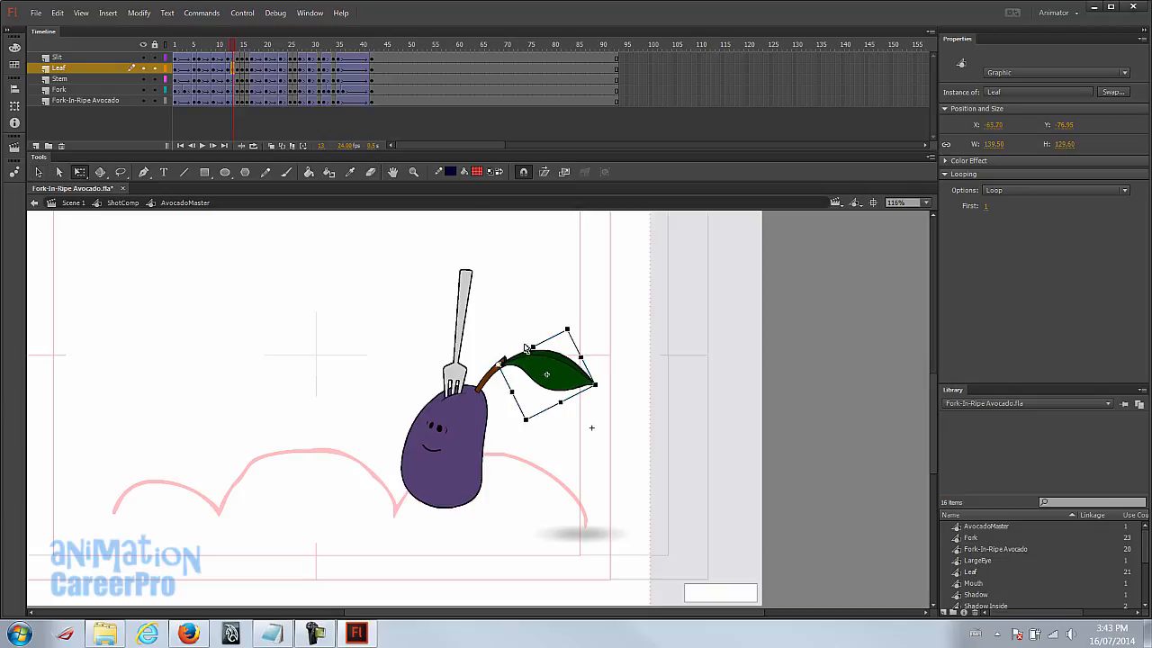
pyautogui.moveTo(557, 363); pyautogui.dragTo(558, 370)
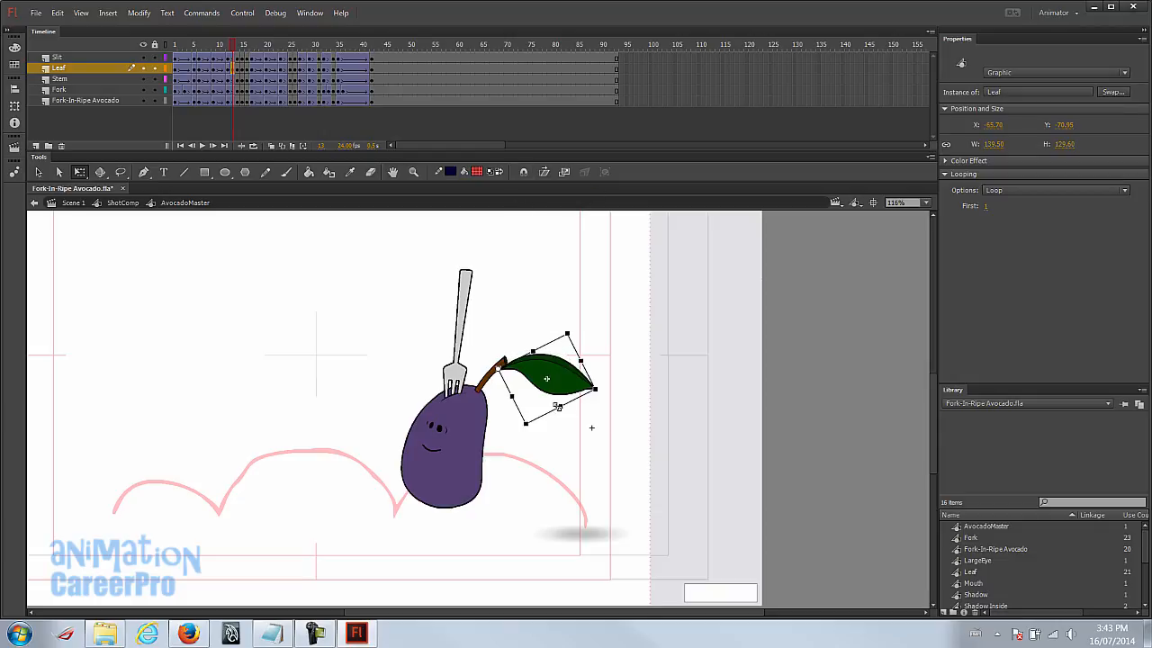
pyautogui.moveTo(558, 407); pyautogui.dragTo(584, 355)
# Step: Compare the frames around frame 13 and move the leaf there down along the stem to match its neighbouring attachment points
pyautogui.press('Return')
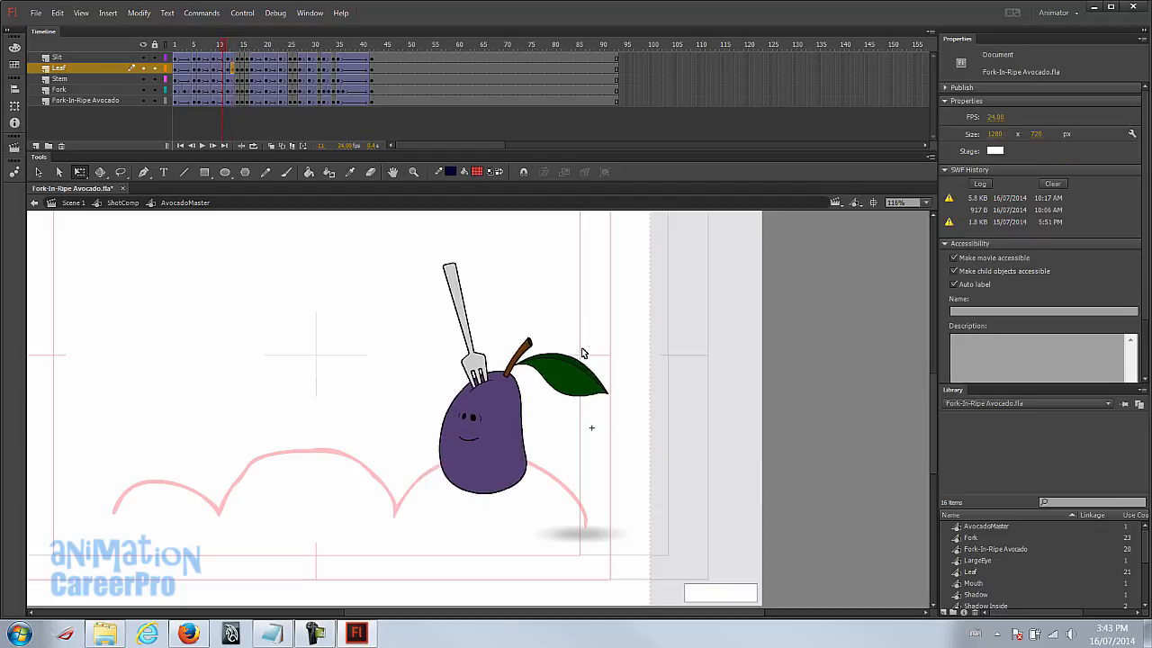
pyautogui.click(581, 348)
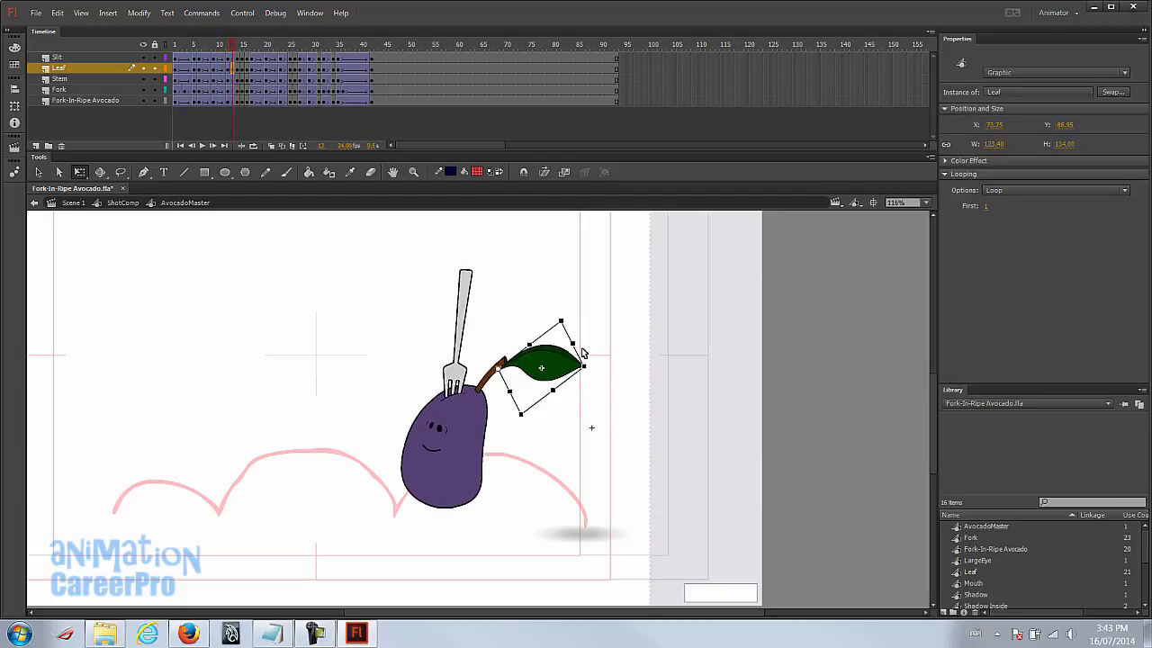
pyautogui.press('Return')
pyautogui.click(582, 349)
pyautogui.press('Return')
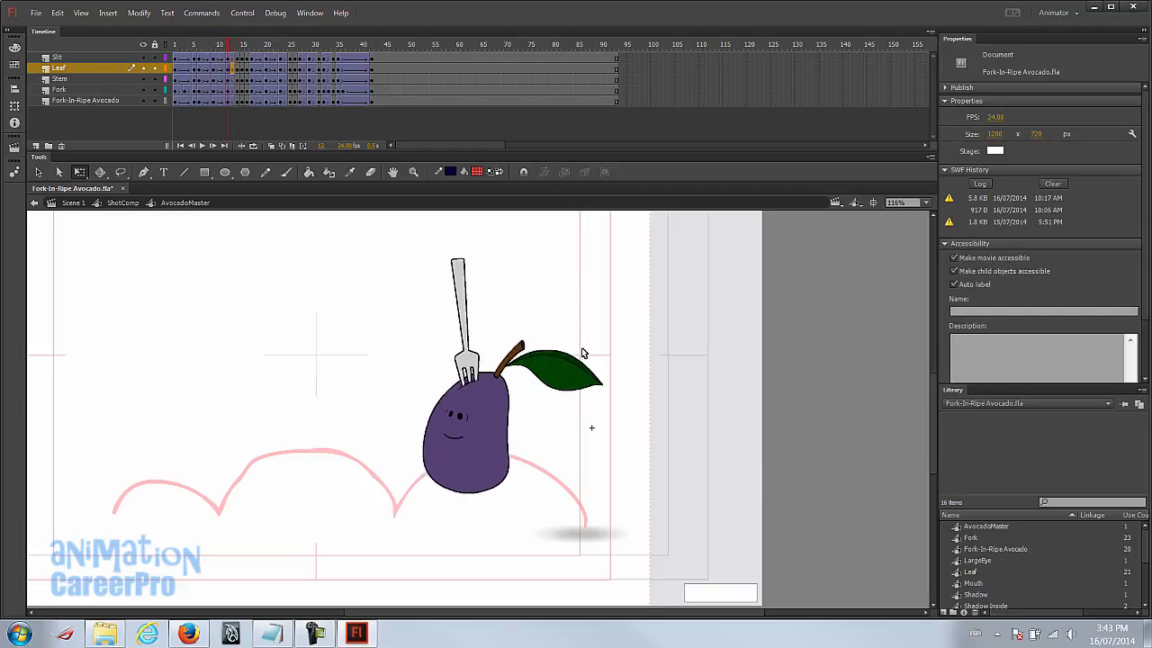
pyautogui.moveTo(236, 76); pyautogui.dragTo(243, 78)
pyautogui.press(',')
pyautogui.press(',')
pyautogui.press('.')
pyautogui.click(513, 375)
pyautogui.moveTo(531, 368); pyautogui.dragTo(520, 380)
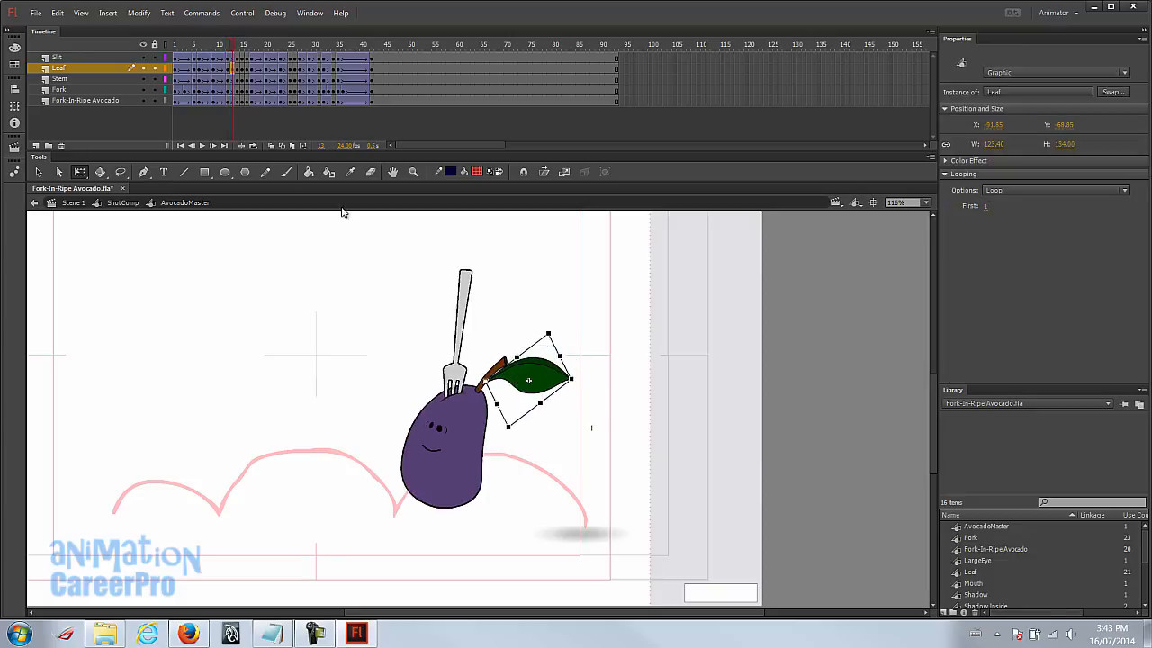
# Step: Use onion skinning at frame 13 to rotate the leaf slightly counterclockwise and make it narrower
pyautogui.click(272, 146)
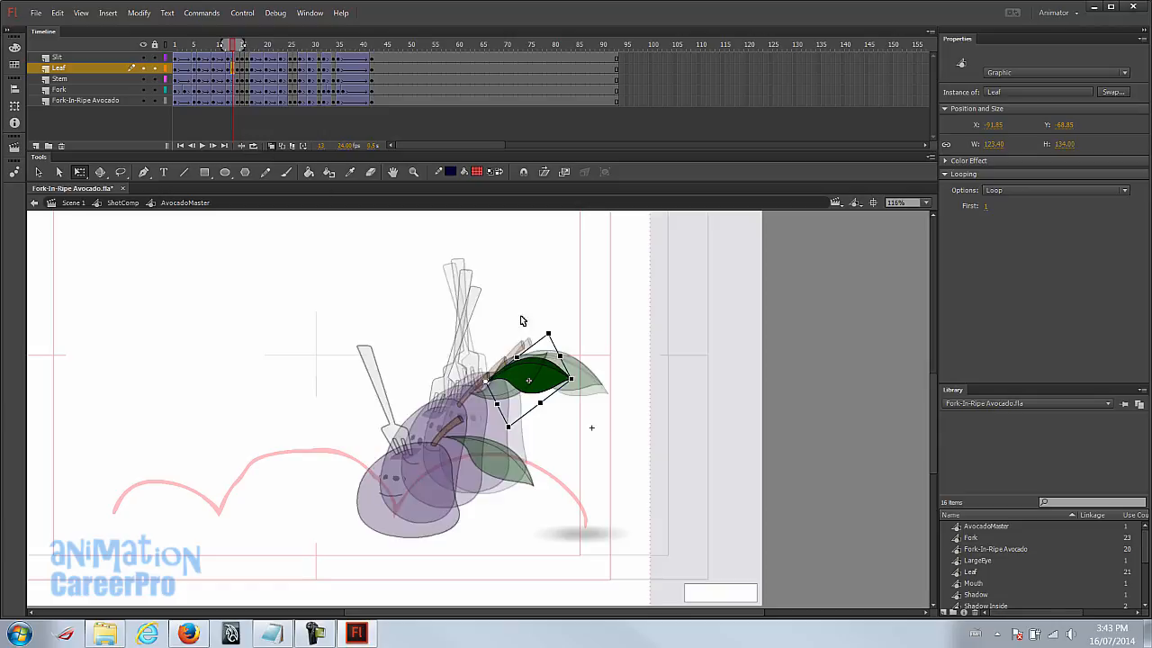
pyautogui.moveTo(562, 359)
pyautogui.mouseDown()
pyautogui.moveTo(563, 347)
pyautogui.moveTo(560, 375)
pyautogui.moveTo(540, 385)
pyautogui.moveTo(574, 362)
pyautogui.moveTo(561, 344)
pyautogui.moveTo(582, 368)
pyautogui.mouseUp()
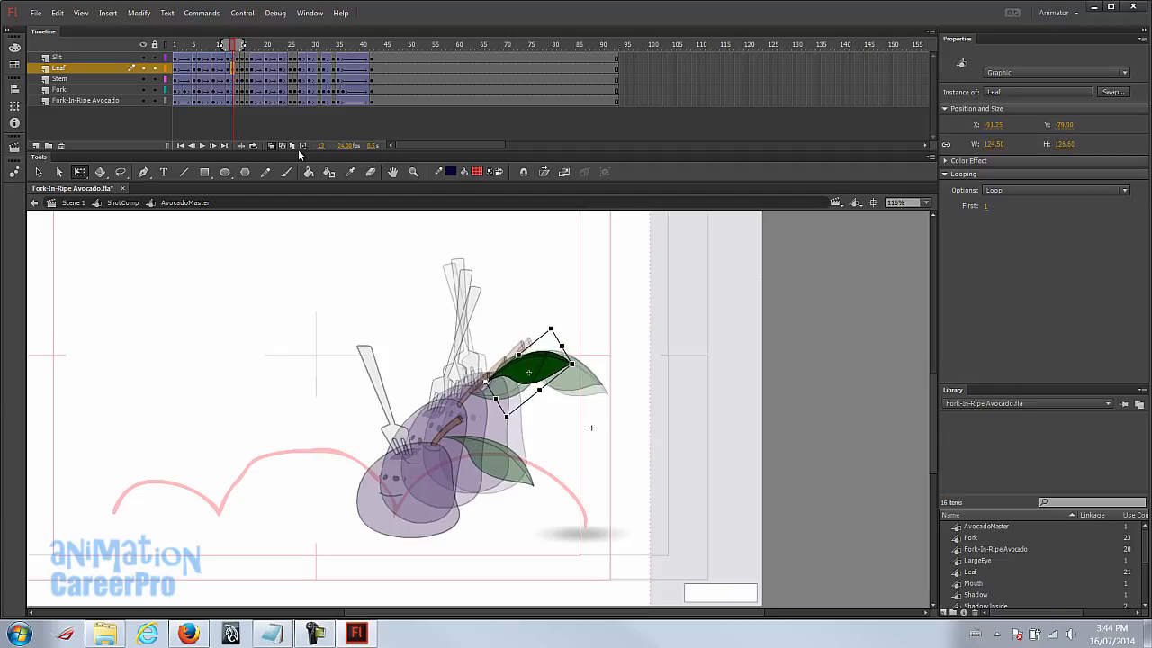
pyautogui.click(271, 145)
# Step: Replay the first hop from shortly after takeoff to review the leaf's motion
pyautogui.click(205, 49)
pyautogui.press('Return')
pyautogui.click(205, 49)
pyautogui.click(205, 47)
# Step: Rotate and flip the leaf upward at frame 15 on the squashed avocado, and turn on onion skinning to compare neighbouring frames
pyautogui.moveTo(206, 49); pyautogui.dragTo(240, 54)
pyautogui.click(243, 59)
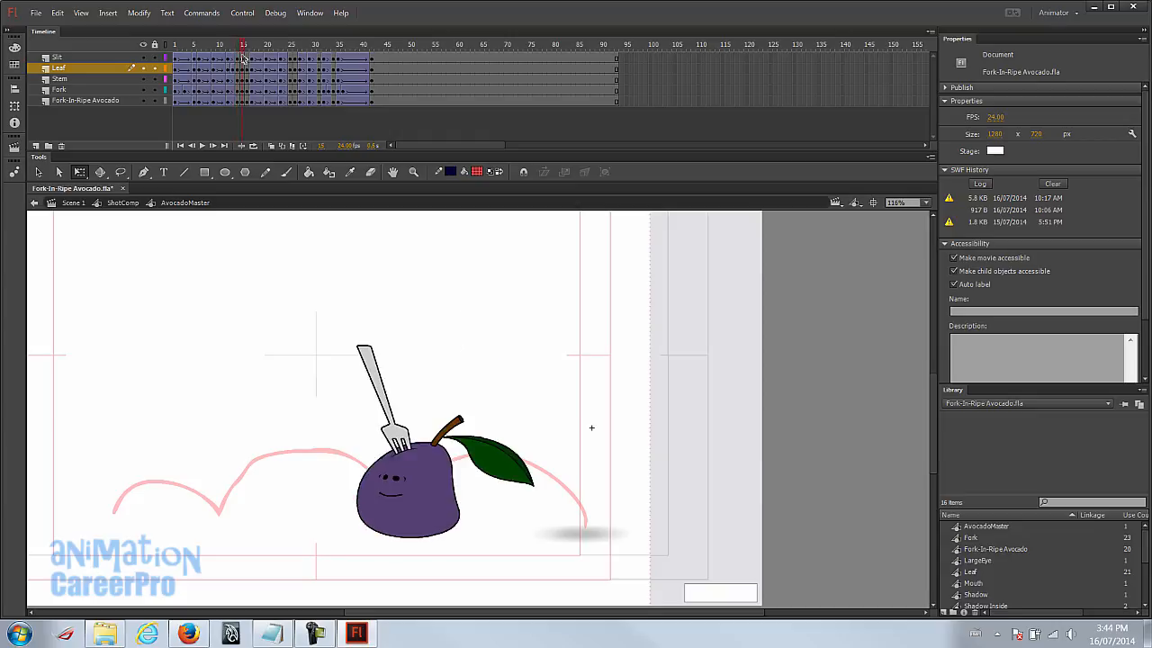
pyautogui.click(505, 458)
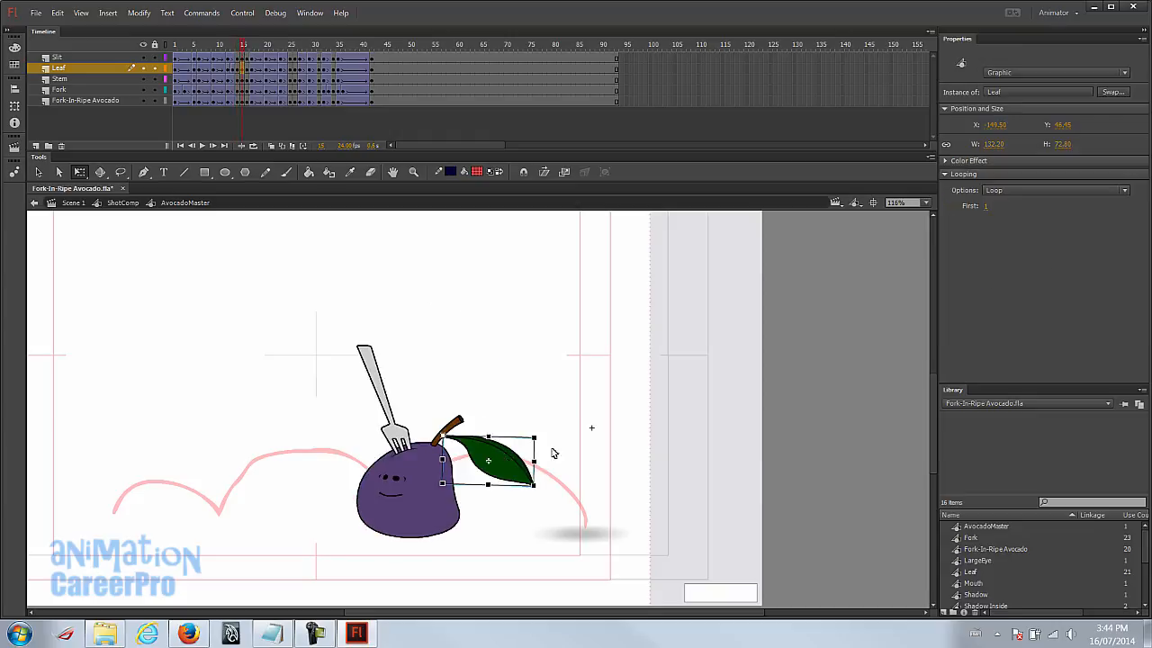
pyautogui.moveTo(543, 440); pyautogui.dragTo(509, 375)
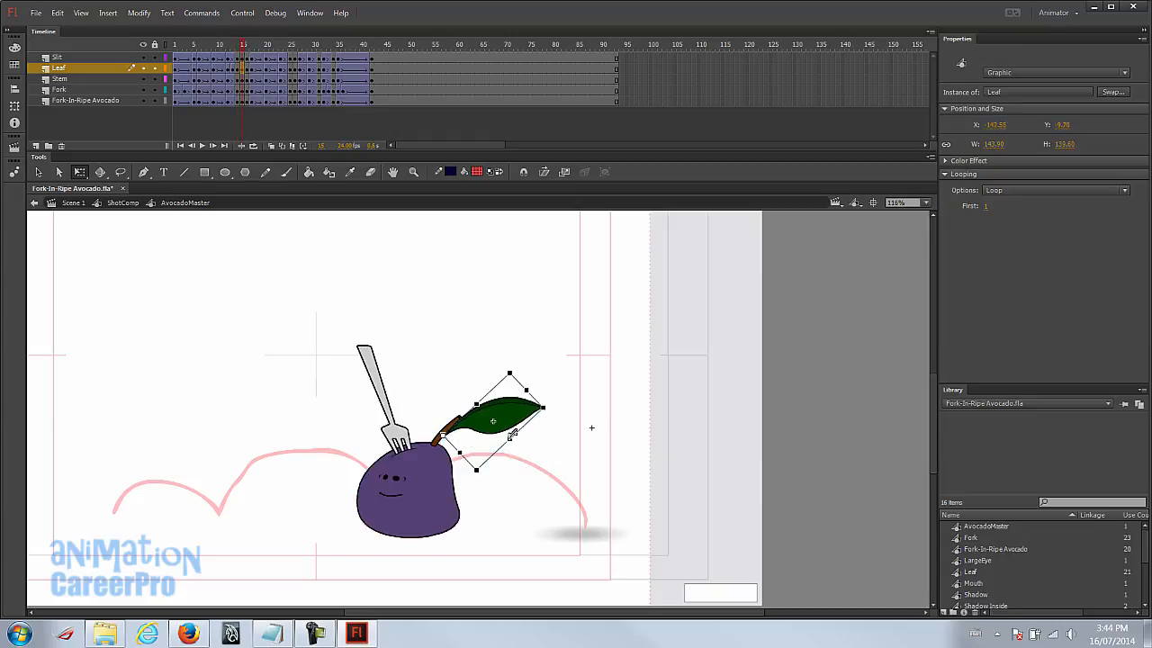
pyautogui.moveTo(510, 437); pyautogui.dragTo(540, 426)
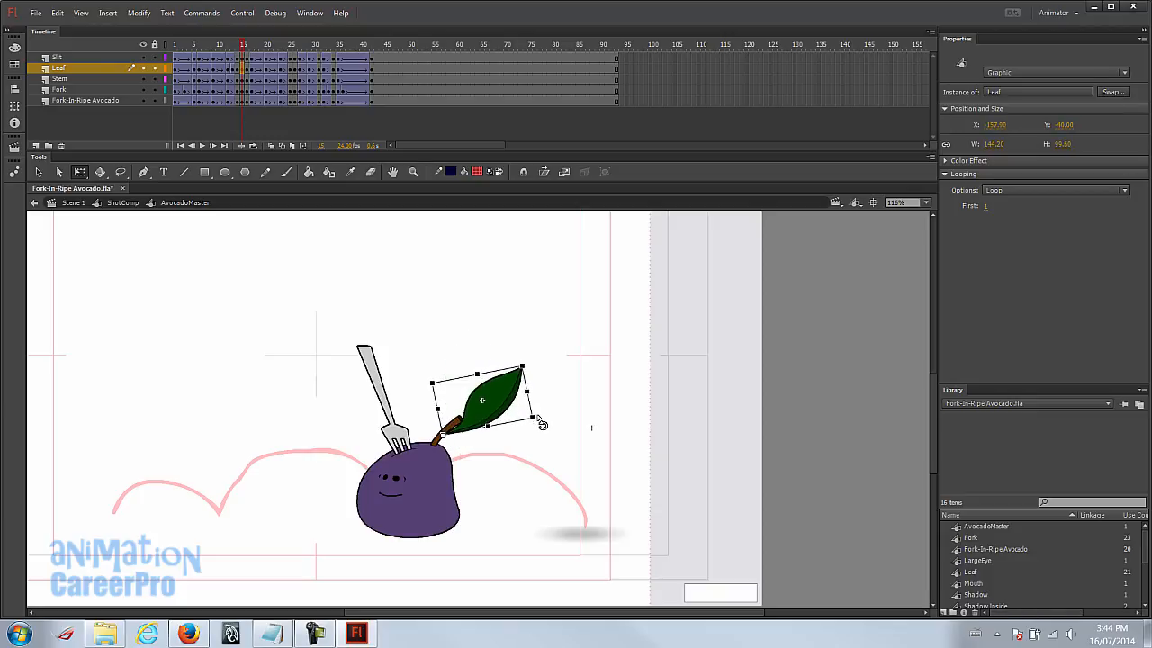
pyautogui.click(271, 145)
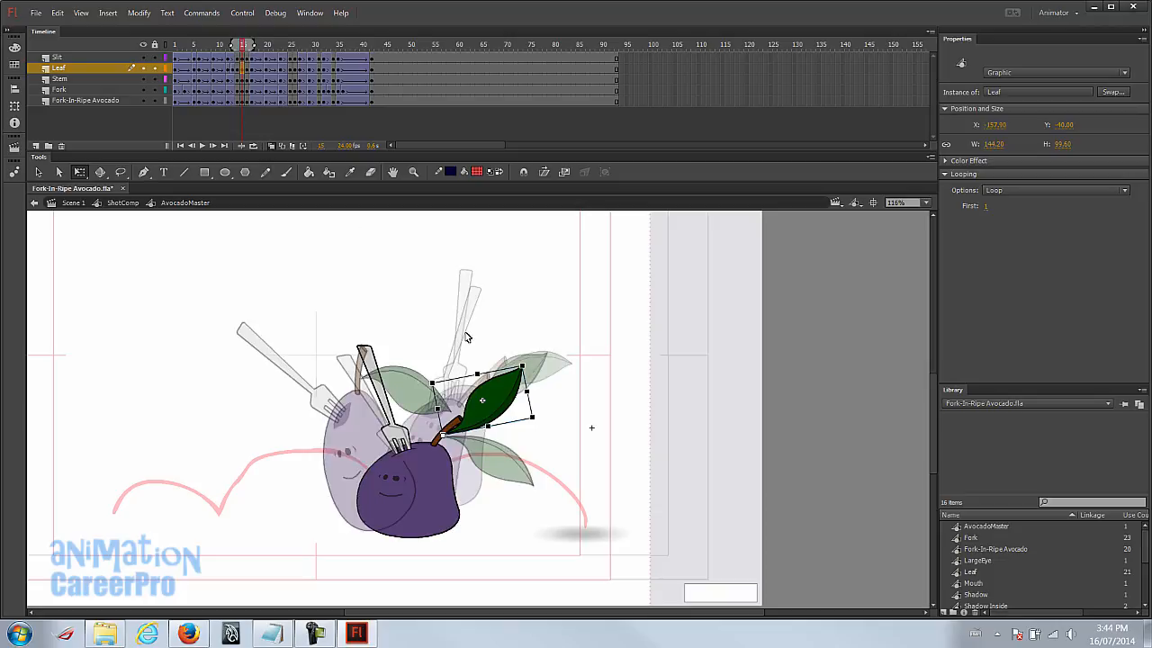
# Step: Rotate the leaf clockwise at frame 15 and counterclockwise at frame 16, and turn off onion skinning
pyautogui.moveTo(540, 418)
pyautogui.mouseDown()
pyautogui.moveTo(538, 407)
pyautogui.moveTo(549, 435)
pyautogui.mouseUp()
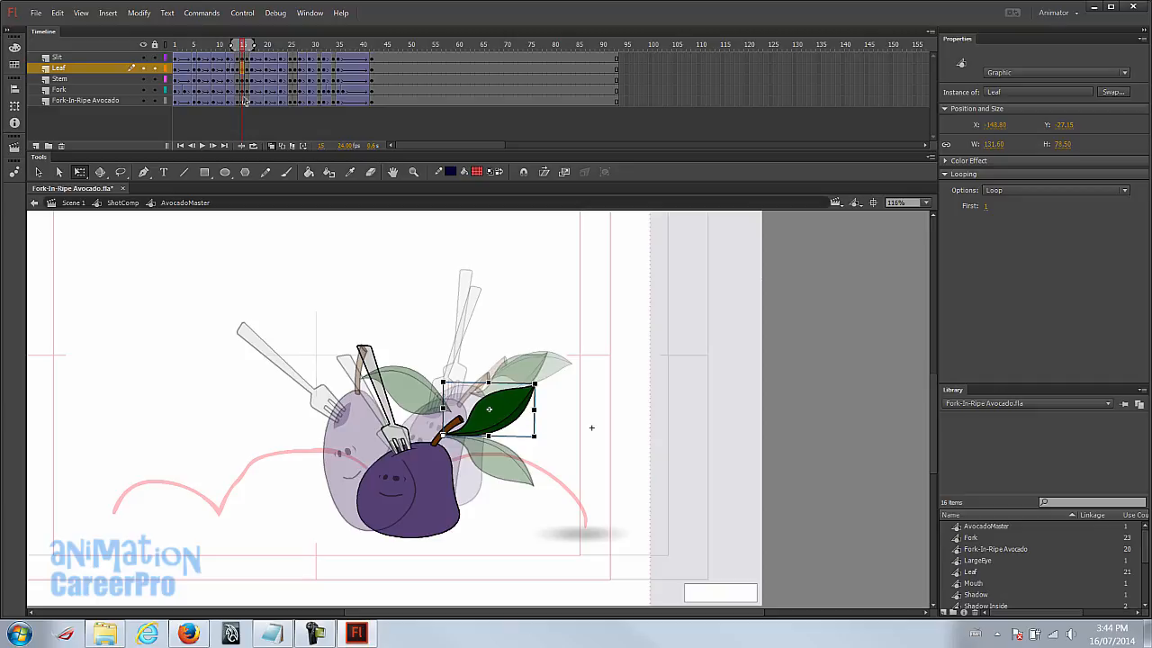
pyautogui.click(251, 67)
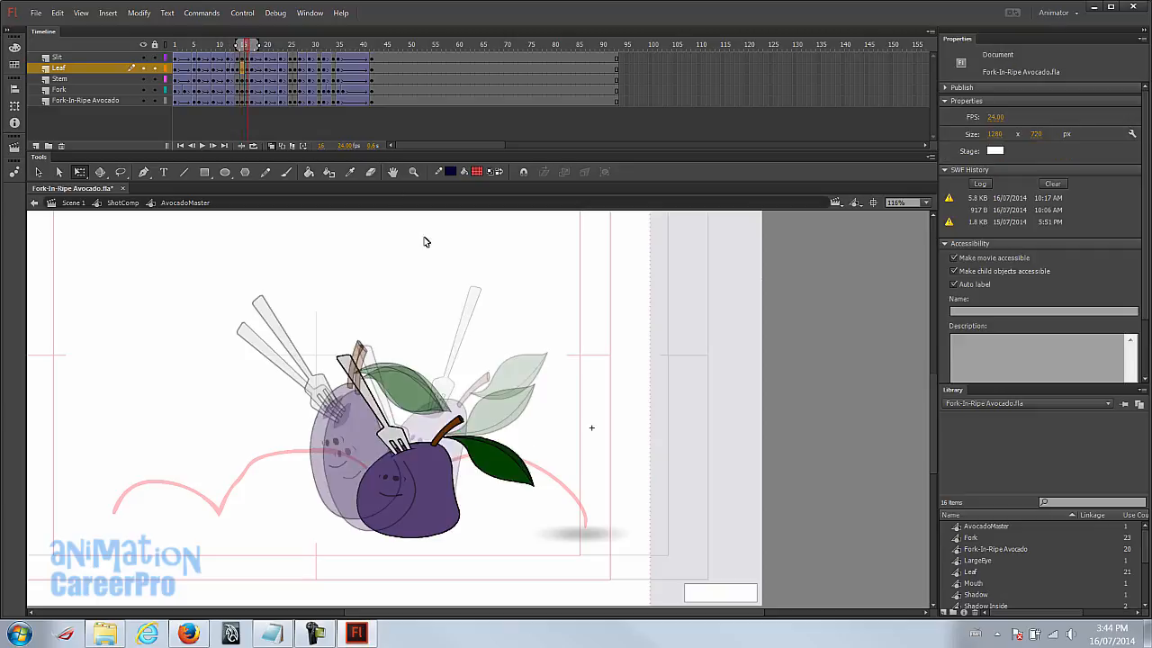
pyautogui.click(509, 466)
pyautogui.moveTo(540, 487); pyautogui.dragTo(561, 459)
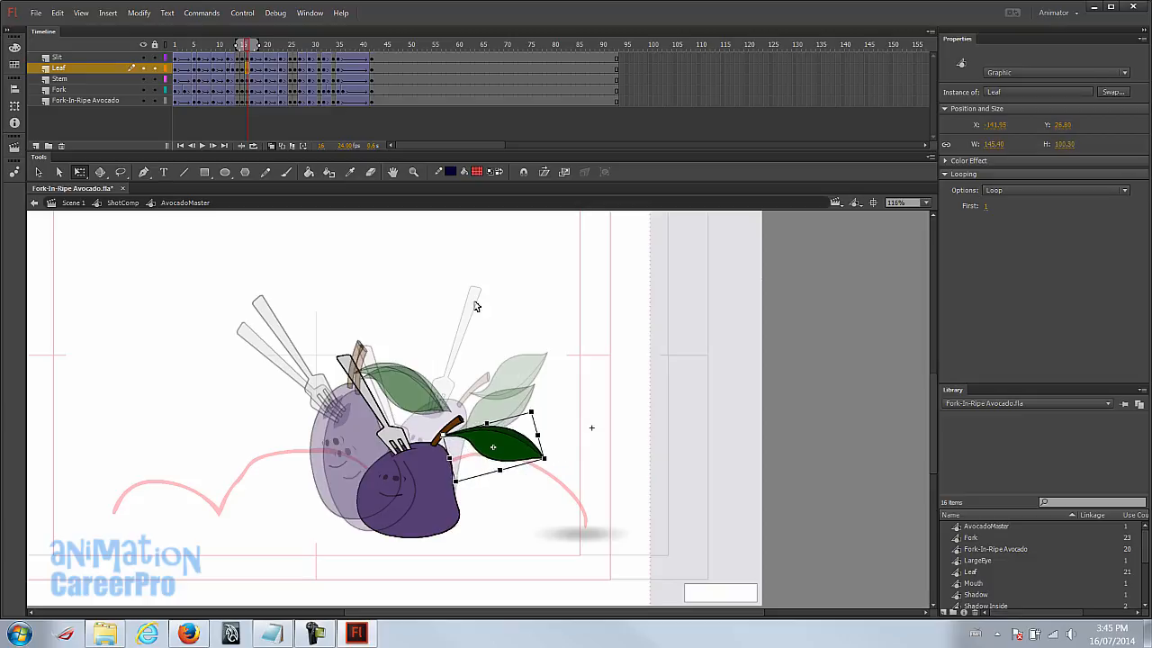
pyautogui.click(272, 146)
# Step: Rotate the leaf clockwise at frame 17 and very slightly counterclockwise around frame 20
pyautogui.click(236, 45)
pyautogui.moveTo(236, 45); pyautogui.dragTo(254, 69)
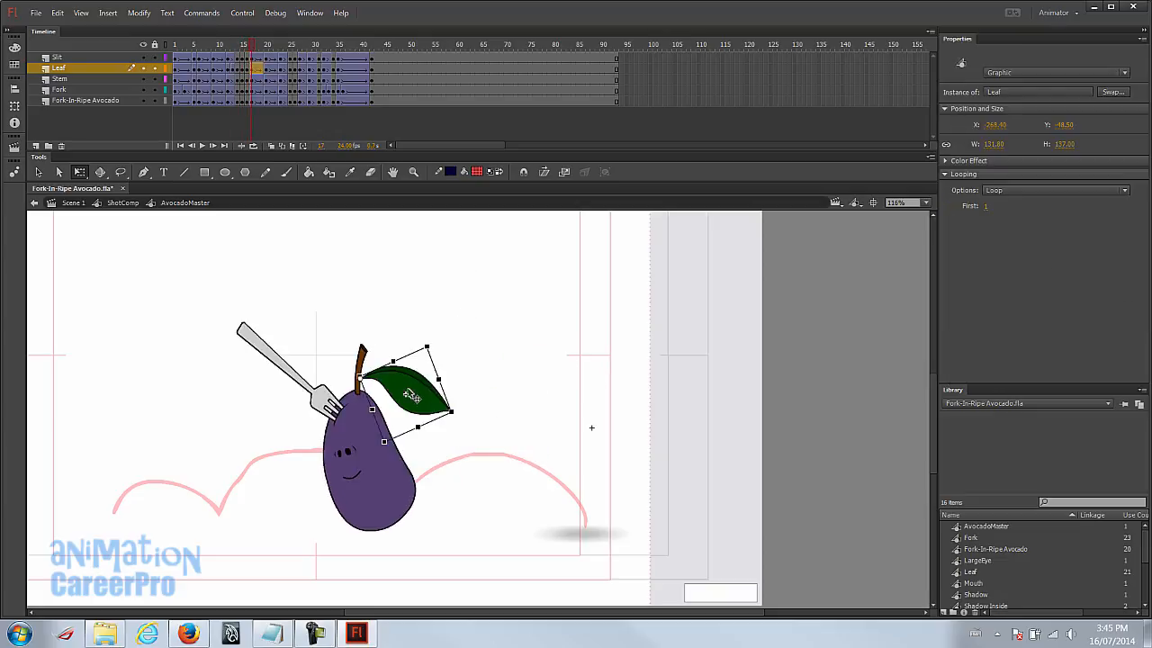
pyautogui.moveTo(460, 416); pyautogui.dragTo(441, 434)
pyautogui.moveTo(184, 47); pyautogui.dragTo(266, 56)
pyautogui.click(387, 376)
pyautogui.moveTo(450, 404); pyautogui.dragTo(453, 399)
# Step: Rotate the leaf upward, counterclockwise around its attachment to the stem, at frames 23 and 25
pyautogui.click(281, 45)
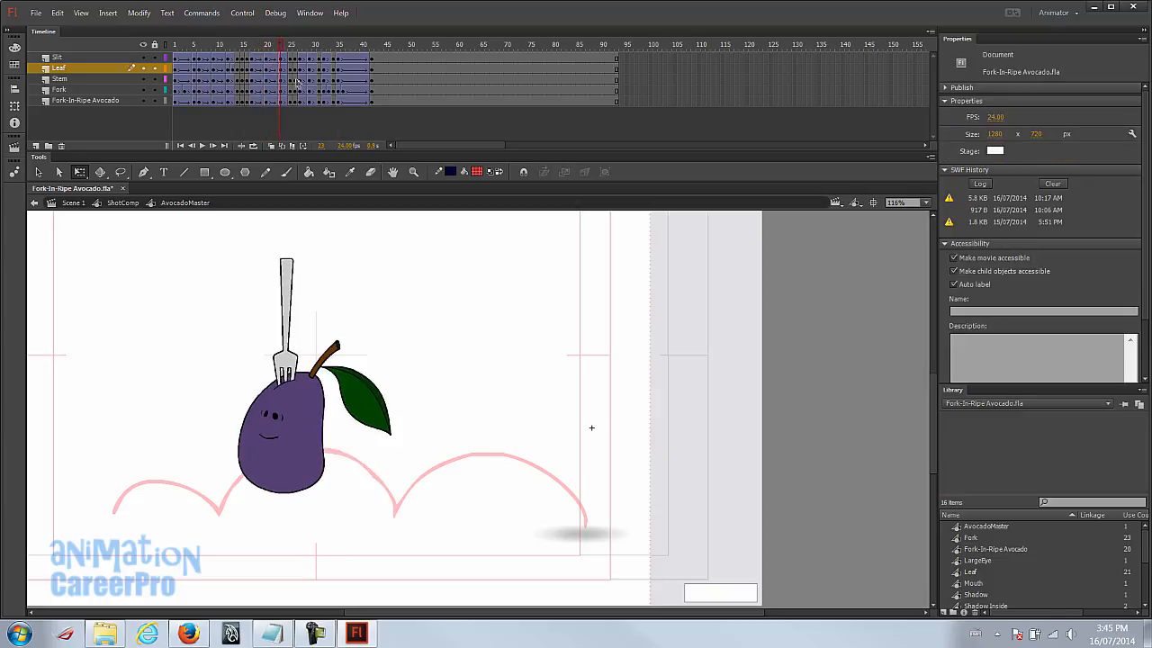
pyautogui.click(369, 407)
pyautogui.moveTo(409, 425); pyautogui.dragTo(417, 360)
pyautogui.moveTo(282, 46)
pyautogui.mouseDown()
pyautogui.moveTo(241, 61)
pyautogui.moveTo(290, 64)
pyautogui.mouseUp()
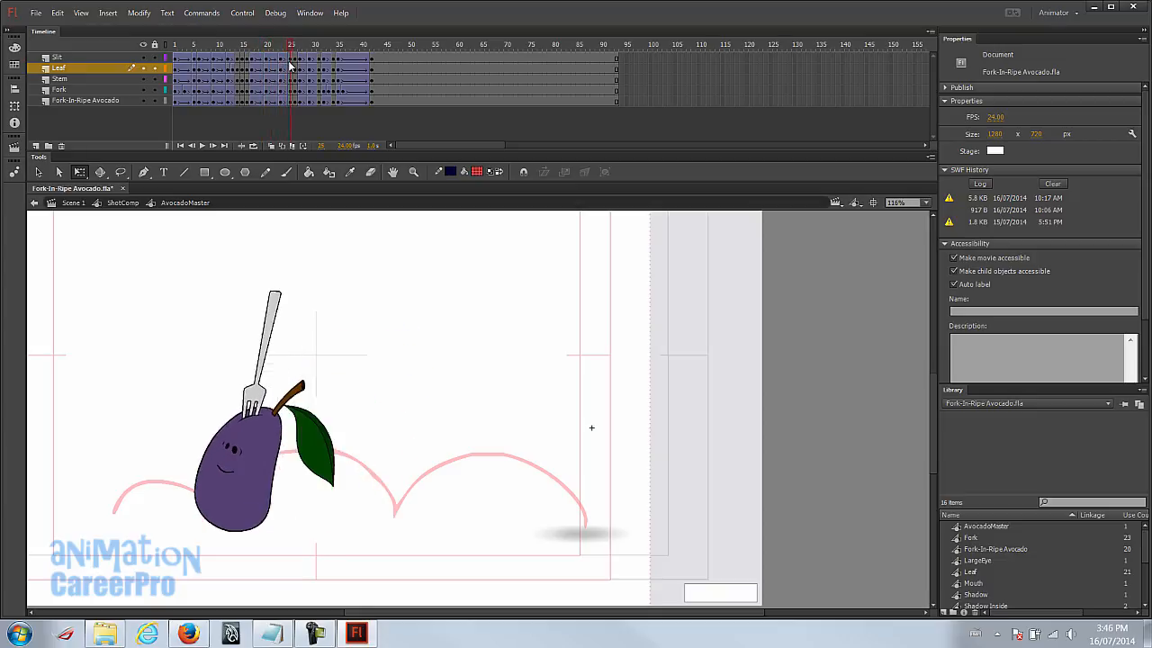
pyautogui.click(311, 445)
pyautogui.moveTo(345, 489); pyautogui.dragTo(424, 415)
# Step: Flip the leaf at frame 25 so that it bends upward away from the stem
pyautogui.moveTo(290, 47)
pyautogui.mouseDown()
pyautogui.moveTo(272, 47)
pyautogui.moveTo(311, 49)
pyautogui.moveTo(291, 56)
pyautogui.mouseUp()
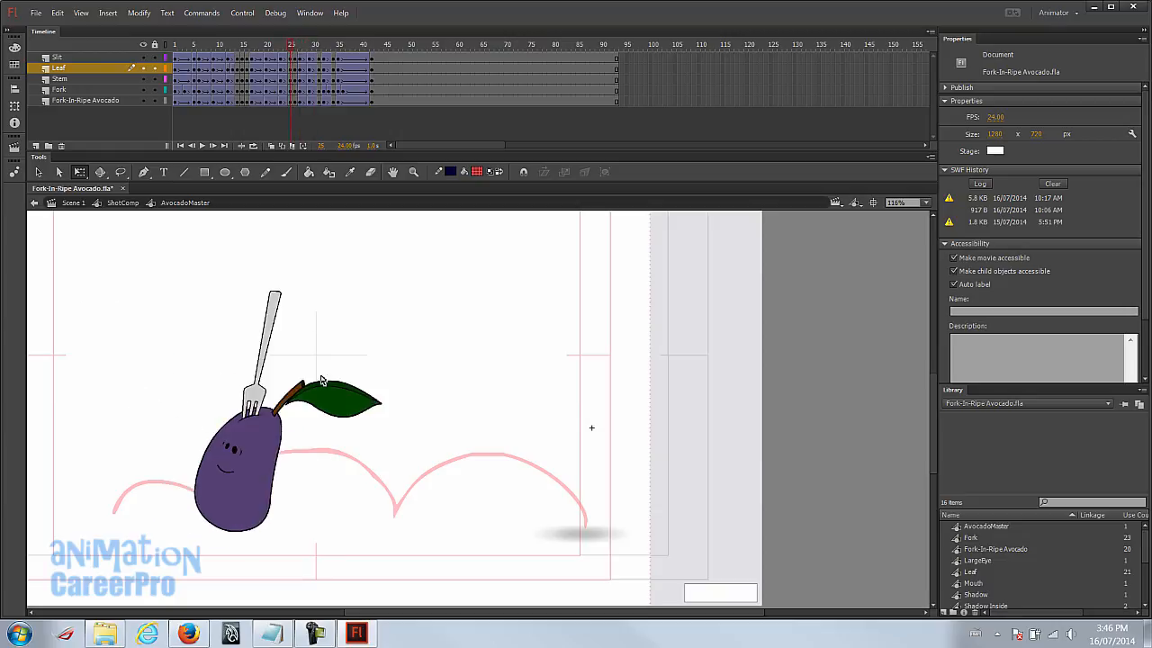
pyautogui.click(335, 396)
pyautogui.moveTo(357, 377); pyautogui.dragTo(382, 411)
pyautogui.moveTo(292, 46); pyautogui.dragTo(287, 50)
pyautogui.click(287, 71)
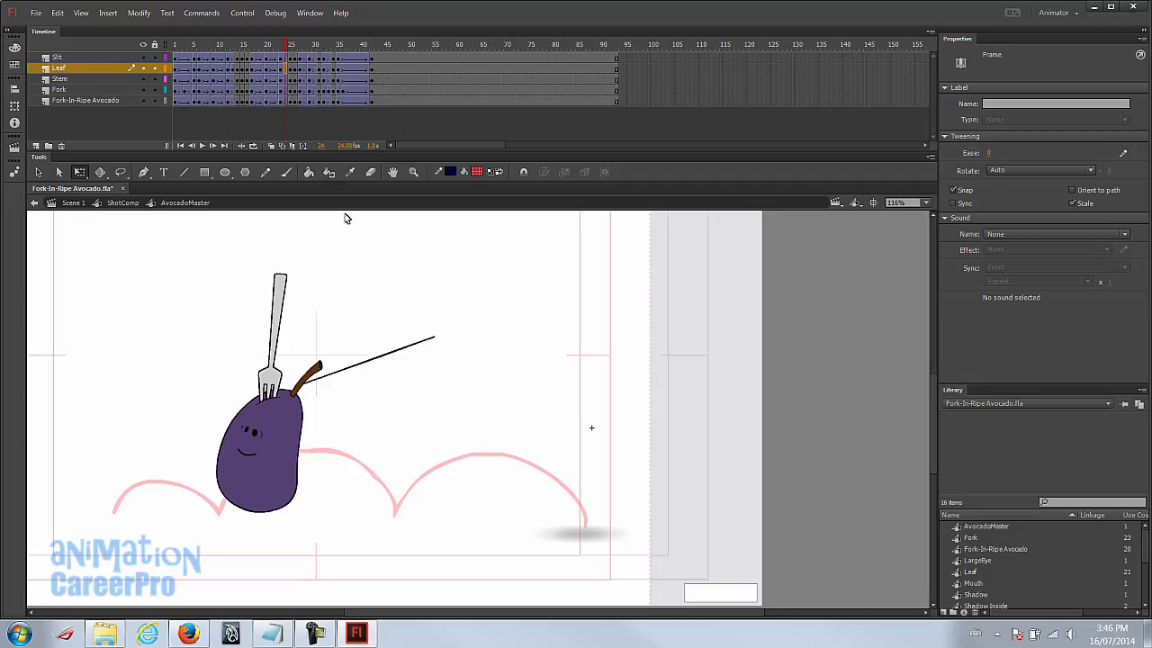
pyautogui.press('F6')
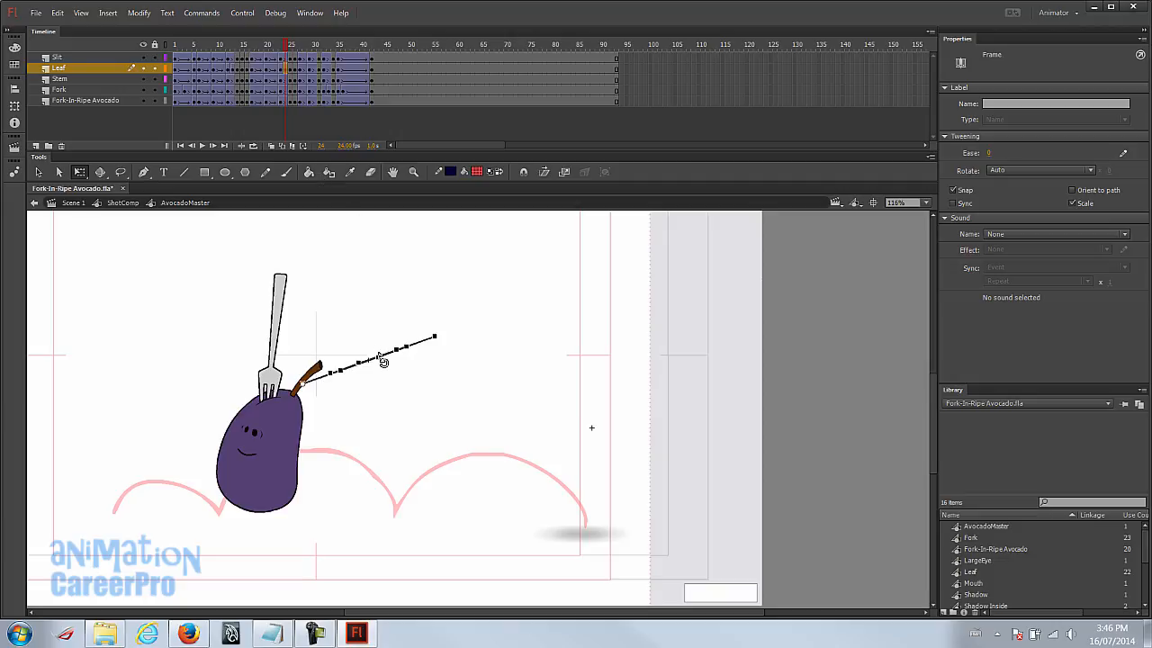
pyautogui.moveTo(379, 359); pyautogui.dragTo(342, 381)
pyautogui.hotkey('ctrl', 'z')
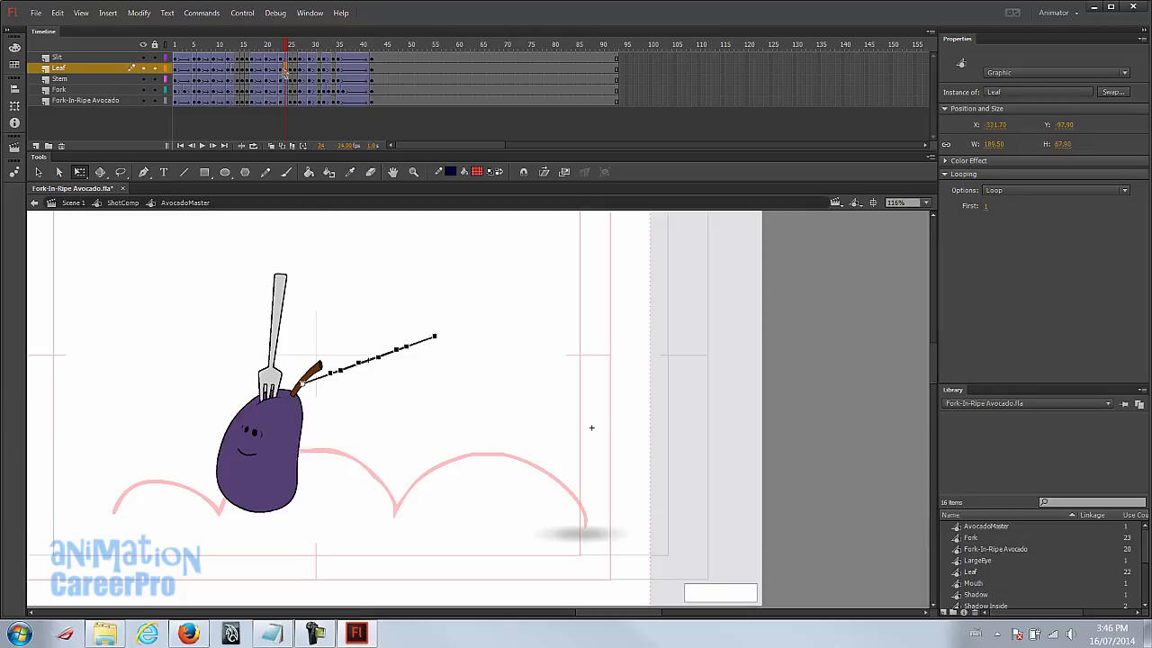
# Step: Copy the leaf's keyframe at frame 23 onto frame 24 and move the leaf back to its attachment point on the stem
pyautogui.click(281, 68)
pyautogui.rightClick(281, 71)
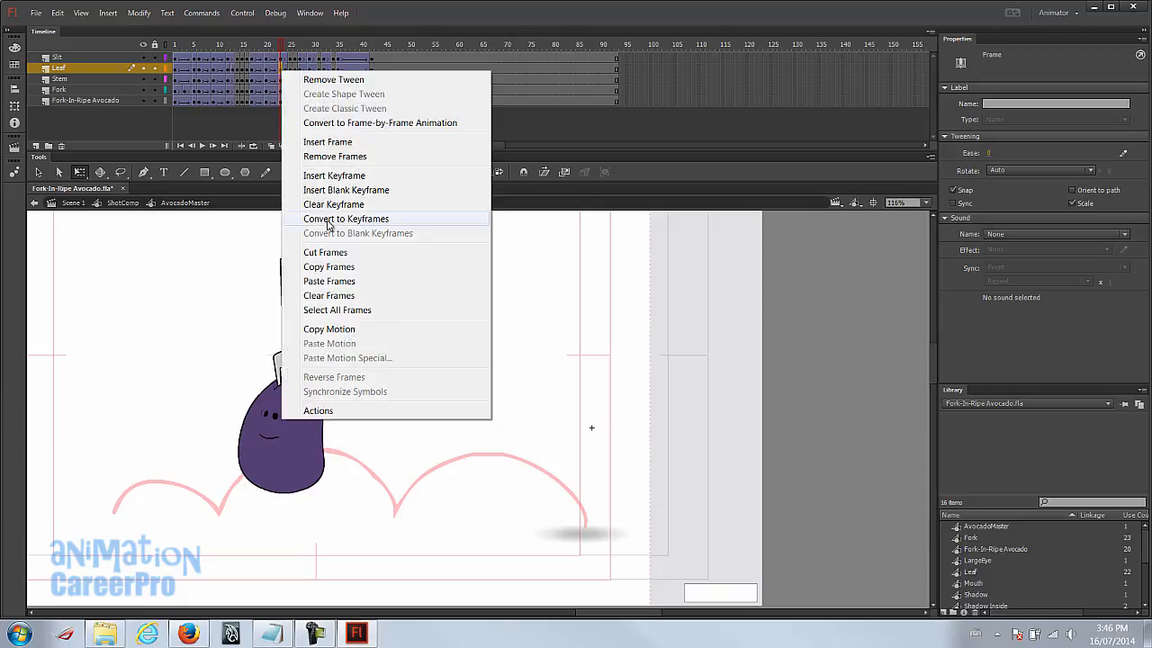
pyautogui.click(310, 267)
pyautogui.click(286, 69)
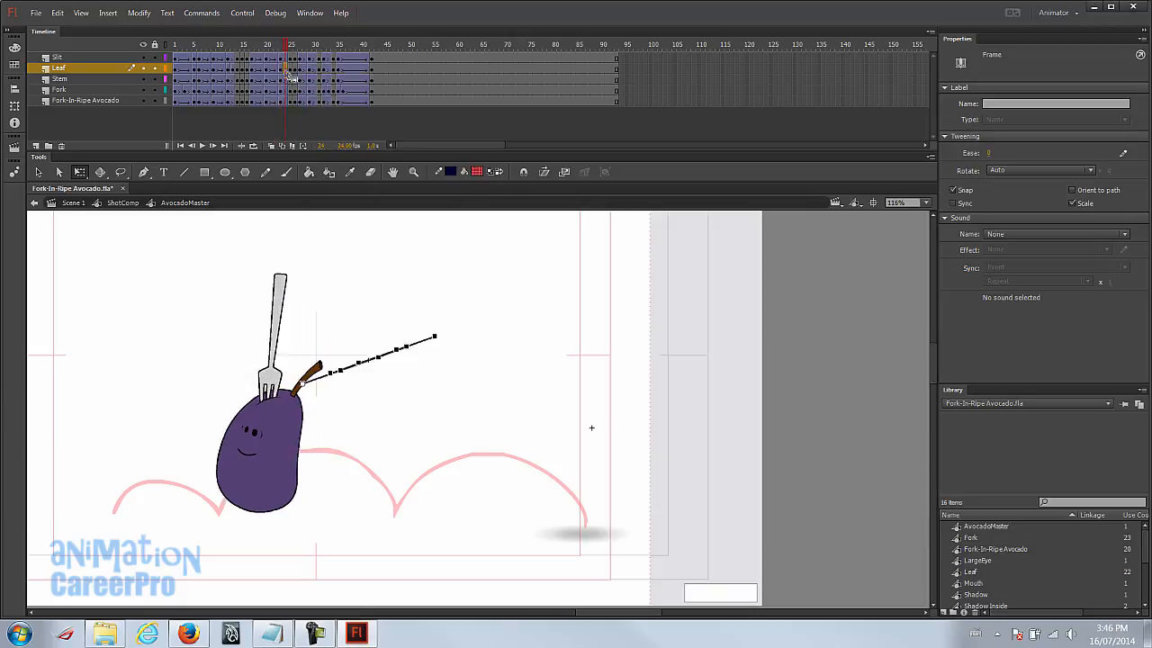
pyautogui.rightClick(286, 71)
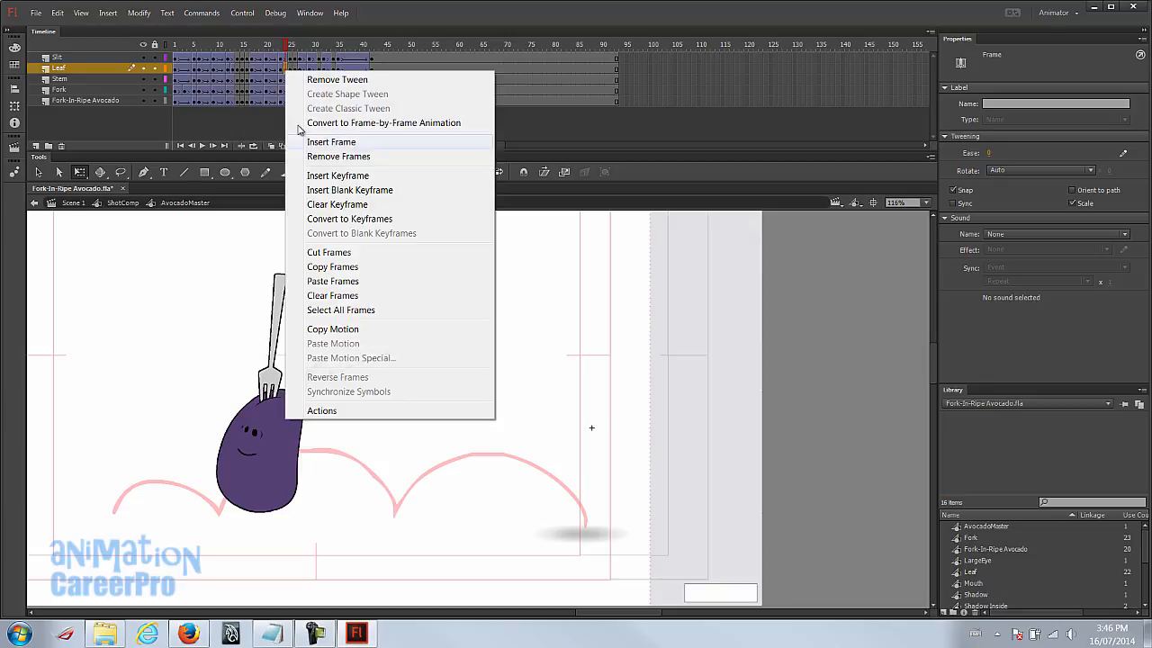
pyautogui.click(343, 282)
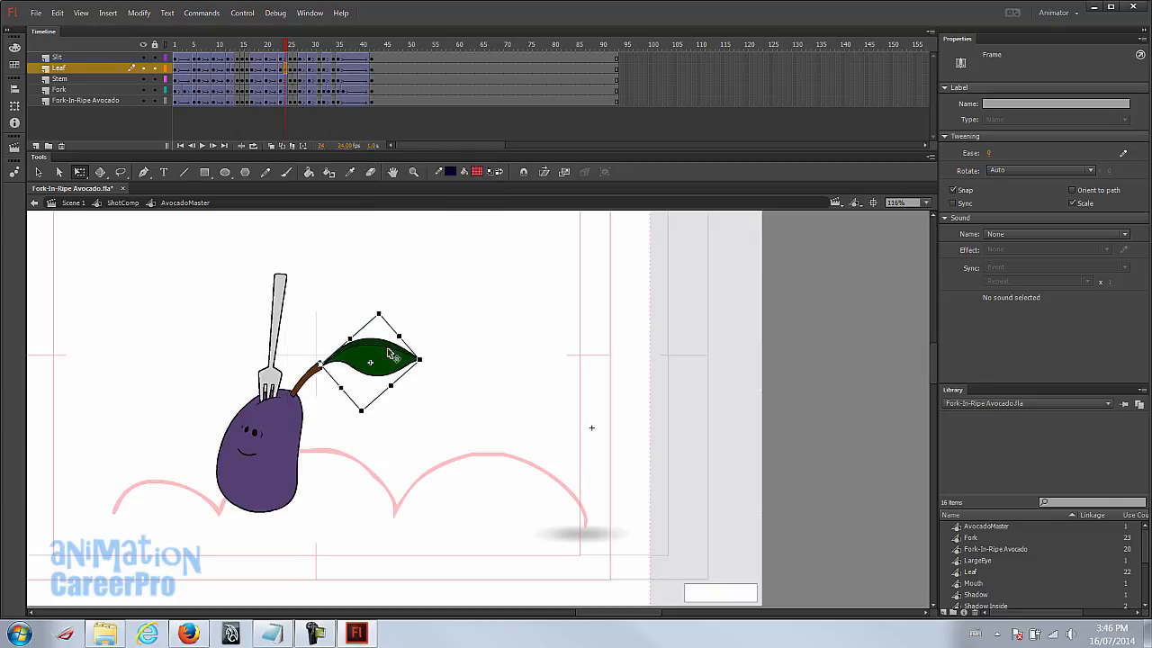
pyautogui.moveTo(383, 358); pyautogui.dragTo(390, 397)
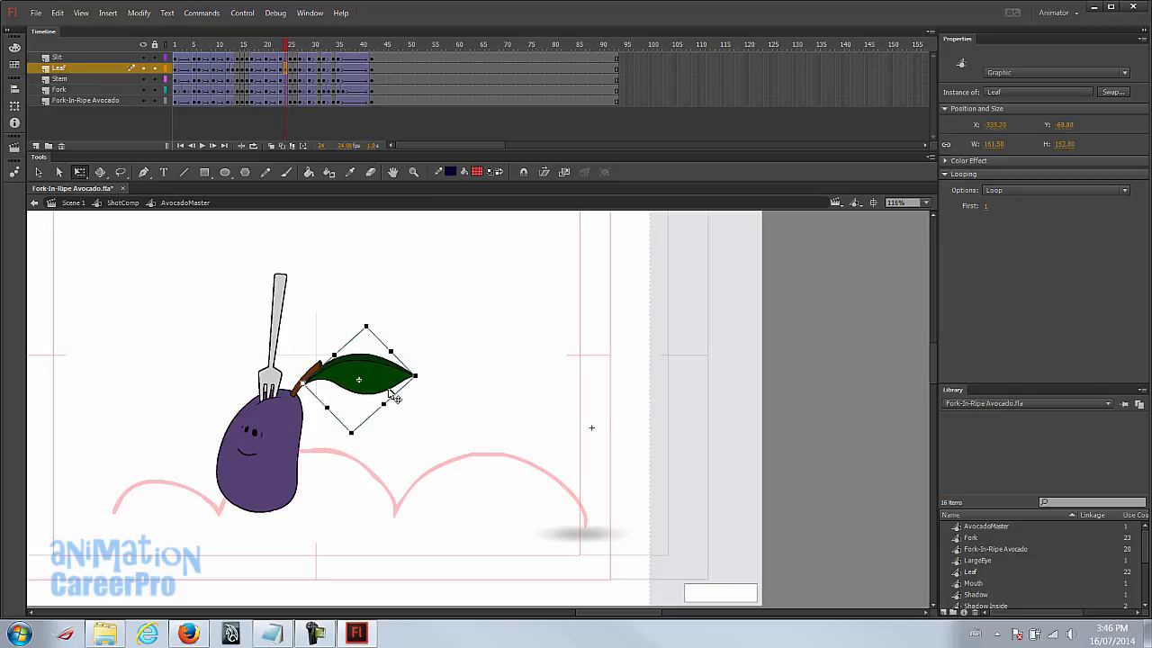
# Step: Turn on onion skinning with a range limited to the neighbouring frames, and rotate the leaf slightly counterclockwise and narrow it at frame 24
pyautogui.click(271, 147)
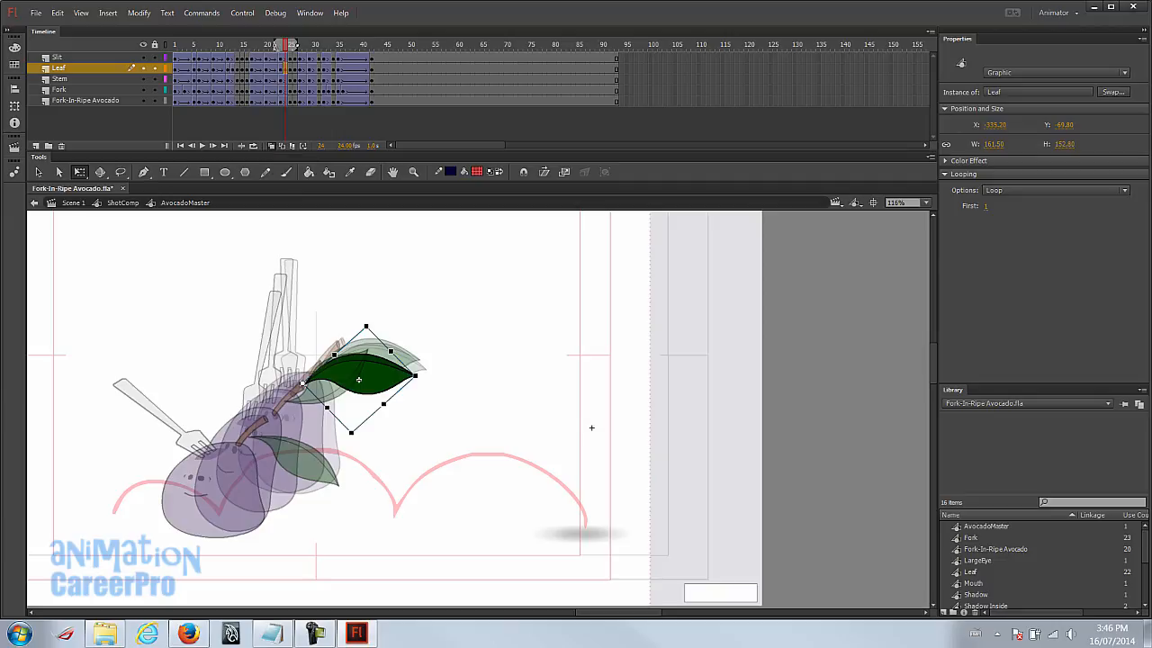
pyautogui.click(277, 47)
pyautogui.moveTo(281, 48); pyautogui.dragTo(290, 49)
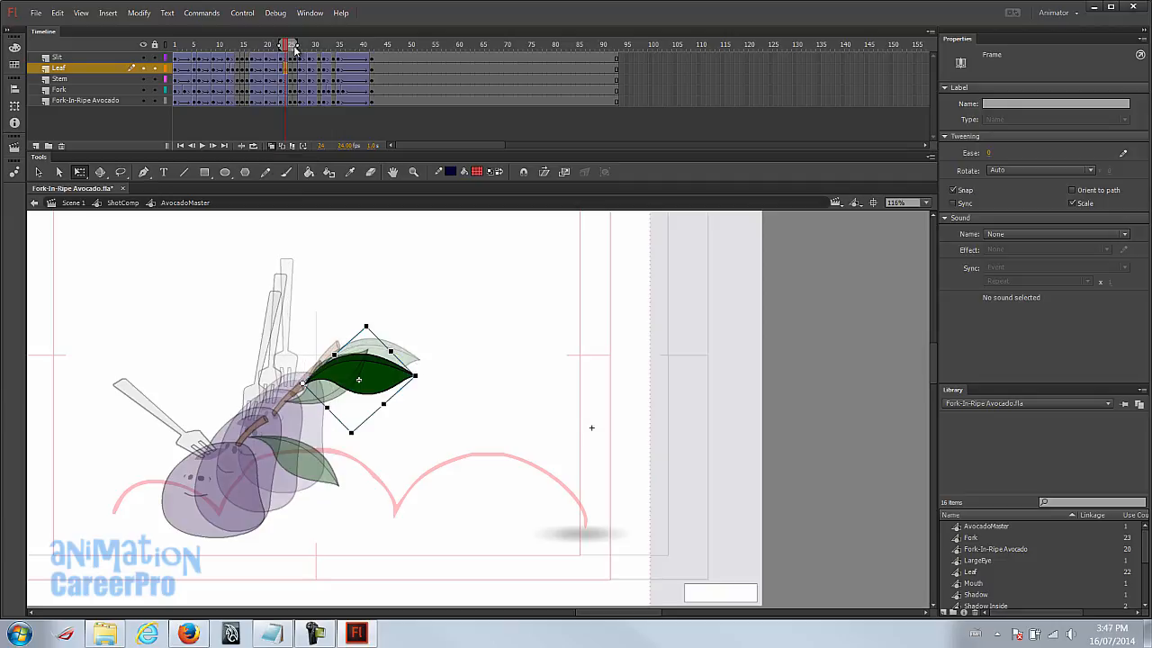
pyautogui.moveTo(294, 53); pyautogui.dragTo(289, 49)
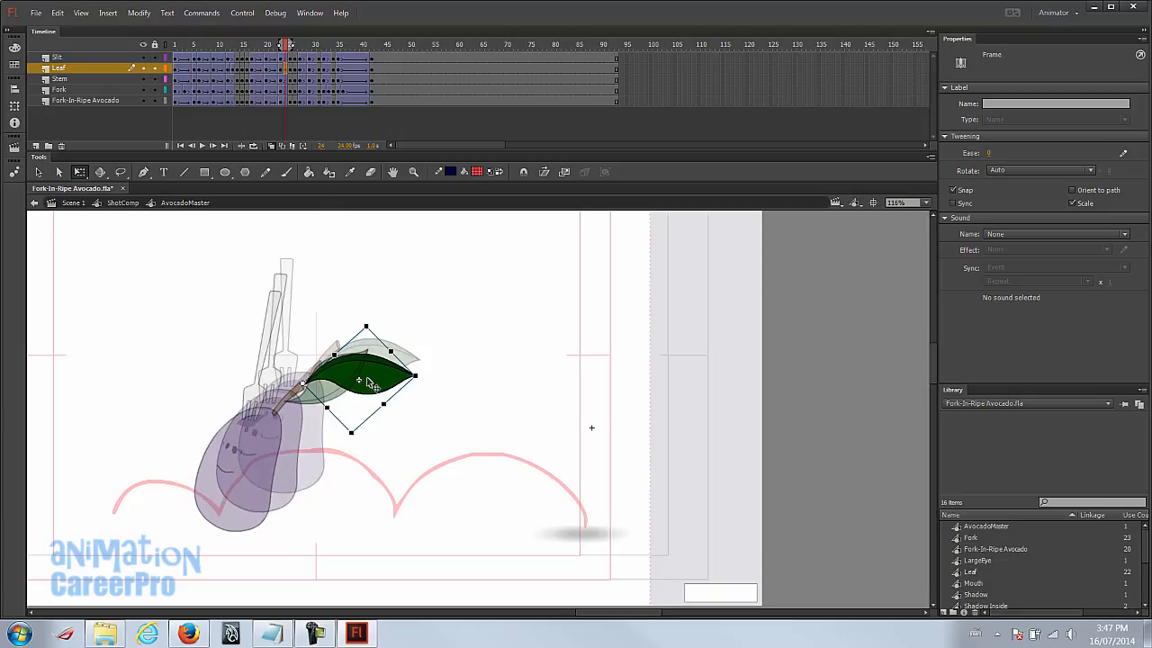
pyautogui.moveTo(424, 383); pyautogui.dragTo(428, 364)
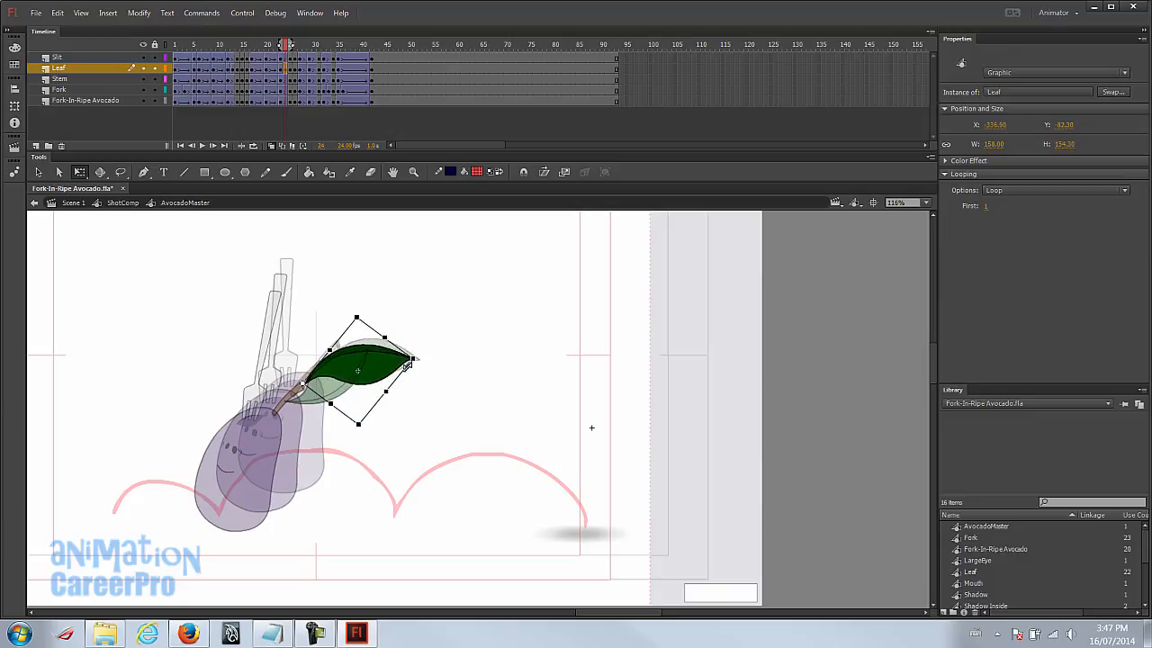
pyautogui.moveTo(383, 403); pyautogui.dragTo(393, 386)
# Step: Rotate the leaf slightly further counterclockwise at frames 24 and 25 so the two poses follow each other
pyautogui.press('.')
pyautogui.click(347, 382)
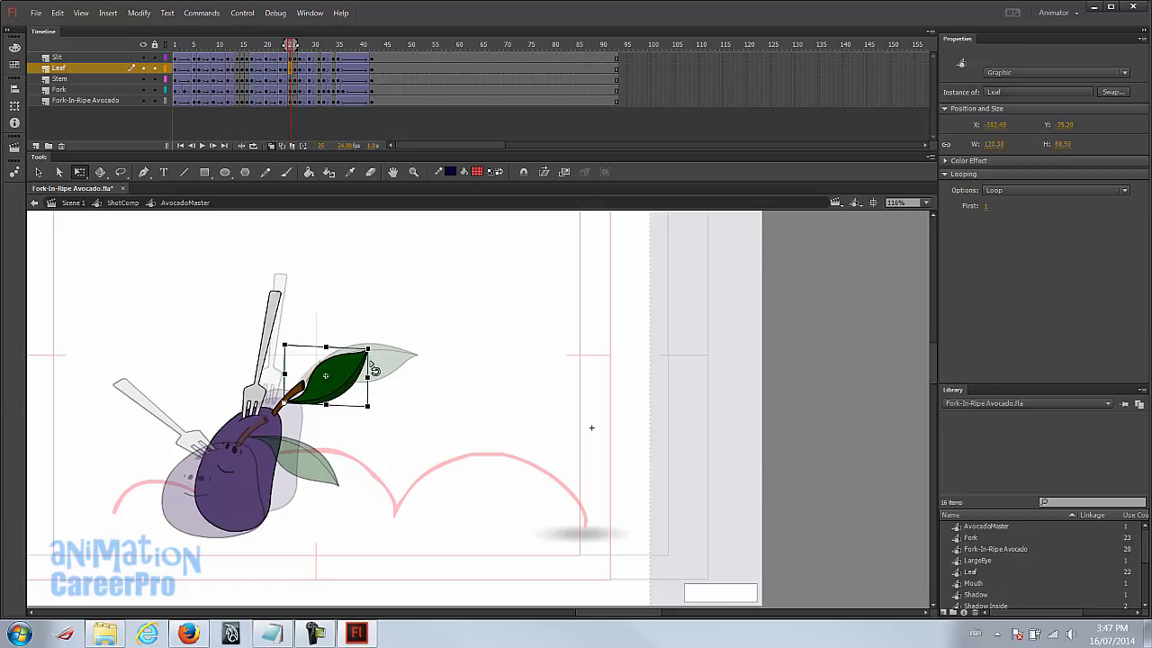
pyautogui.moveTo(378, 354); pyautogui.dragTo(430, 343)
pyautogui.moveTo(286, 45)
pyautogui.mouseDown()
pyautogui.moveTo(270, 45)
pyautogui.moveTo(291, 47)
pyautogui.mouseUp()
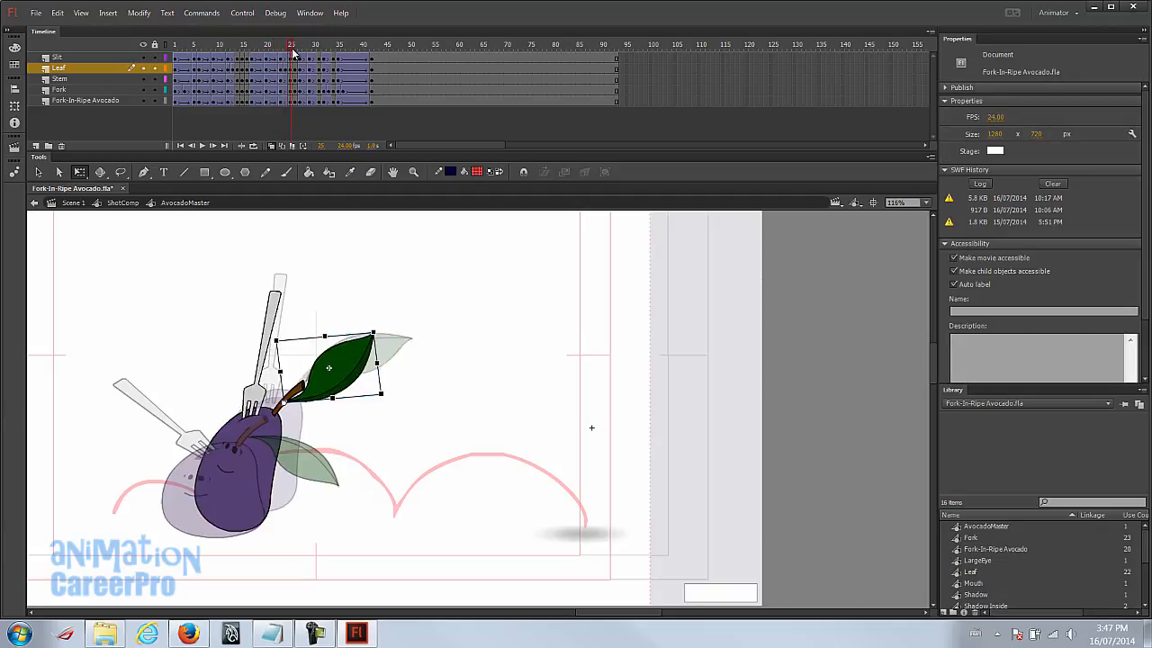
# Step: Compare frame 26 with the frame before it and flip the leaf upward on the squashed avocado
pyautogui.click(295, 45)
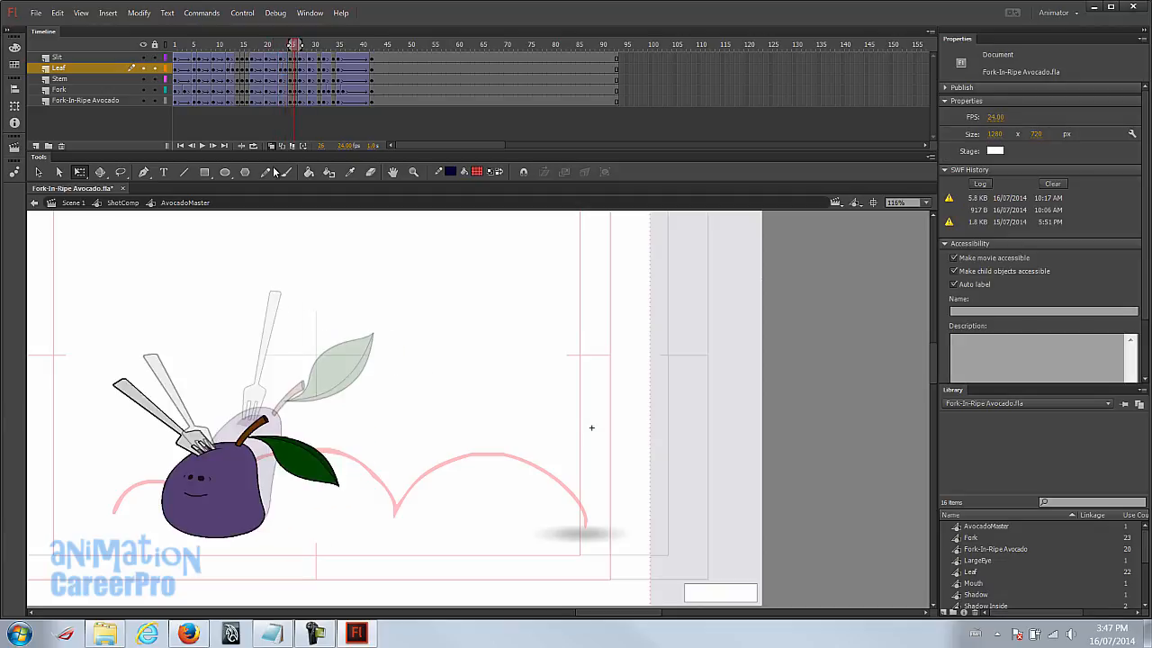
pyautogui.click(314, 453)
pyautogui.press(',')
pyautogui.press('.')
pyautogui.moveTo(342, 480); pyautogui.dragTo(343, 387)
# Step: Check the leaf from frame 27 onward and rotate it counterclockwise at frame 31
pyautogui.press('.')
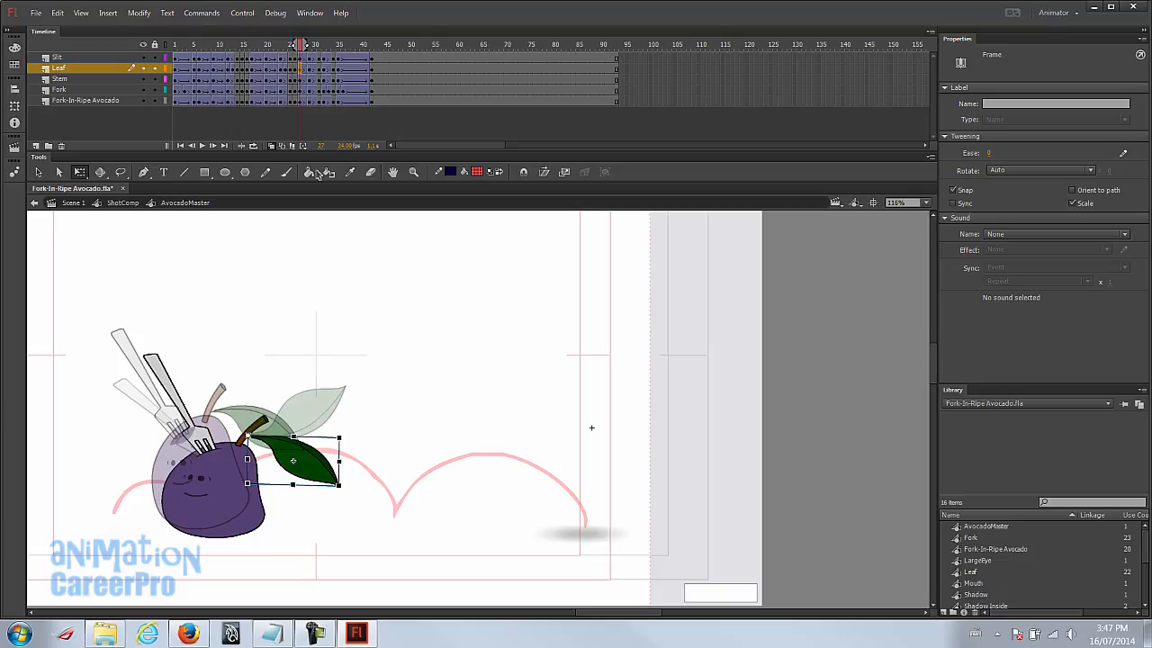
pyautogui.click(300, 47)
pyautogui.moveTo(301, 53)
pyautogui.mouseDown()
pyautogui.moveTo(285, 50)
pyautogui.moveTo(299, 56)
pyautogui.mouseUp()
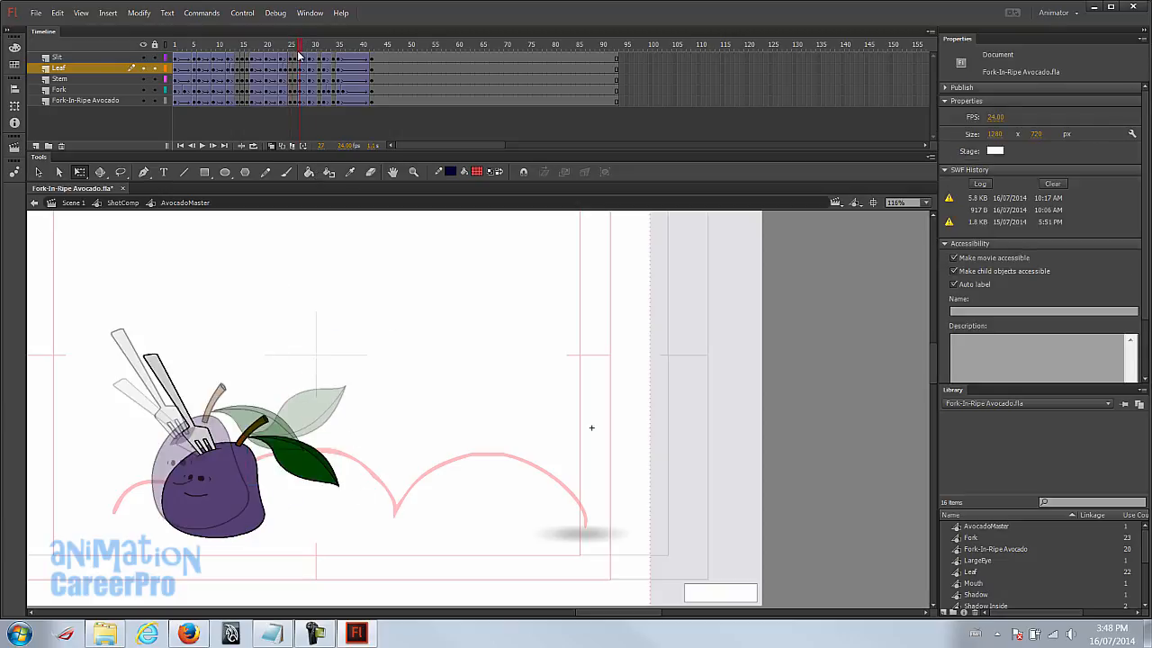
pyautogui.press('.')
pyautogui.click(311, 45)
pyautogui.moveTo(310, 45); pyautogui.dragTo(318, 47)
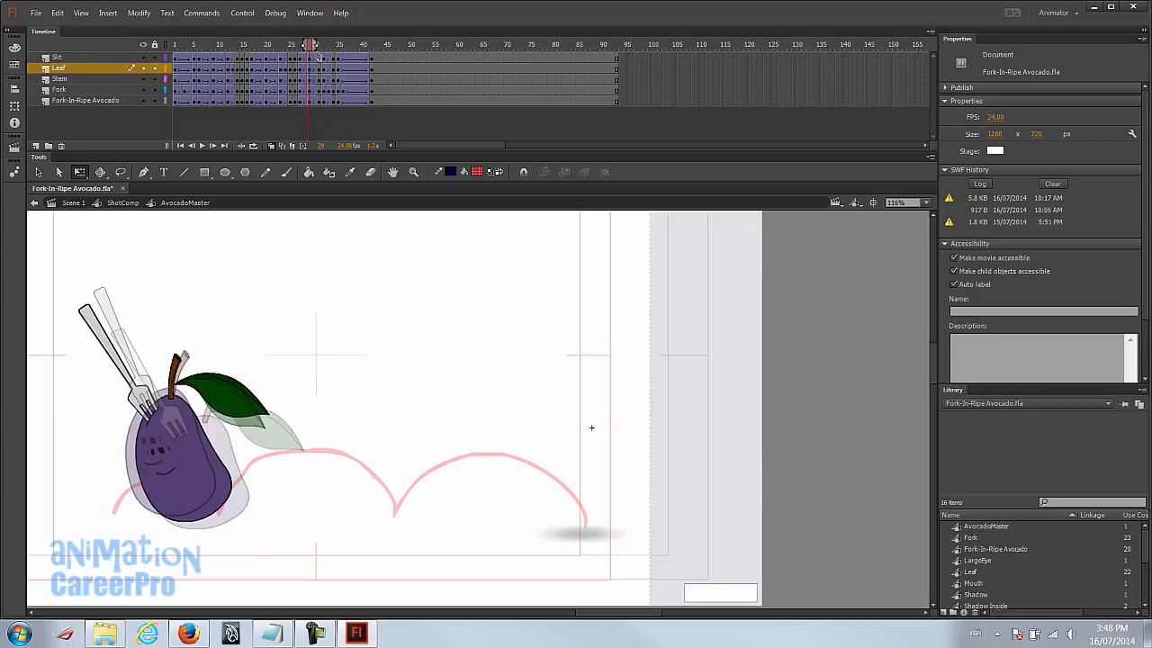
pyautogui.click(261, 427)
pyautogui.moveTo(273, 438); pyautogui.dragTo(296, 400)
# Step: Raise the leaf at frames 32 and 34 by rotating it counterclockwise around the stem
pyautogui.click(324, 46)
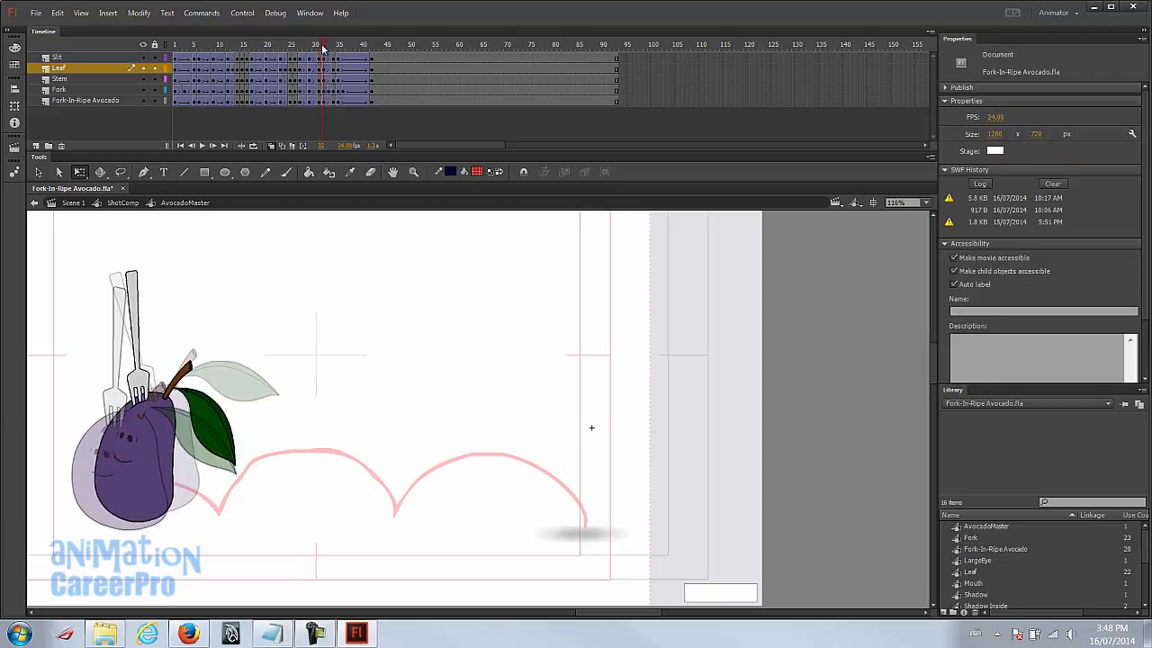
pyautogui.click(220, 425)
pyautogui.moveTo(245, 470); pyautogui.dragTo(296, 367)
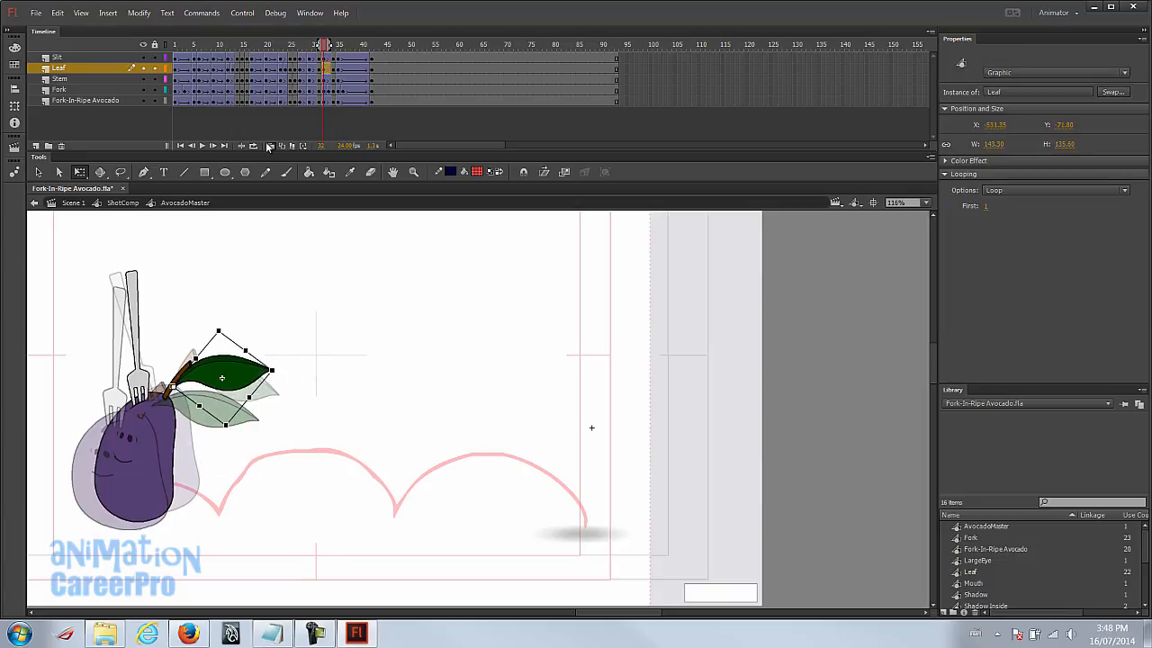
pyautogui.moveTo(322, 45); pyautogui.dragTo(334, 45)
pyautogui.click(225, 463)
pyautogui.moveTo(239, 478); pyautogui.dragTo(252, 429)
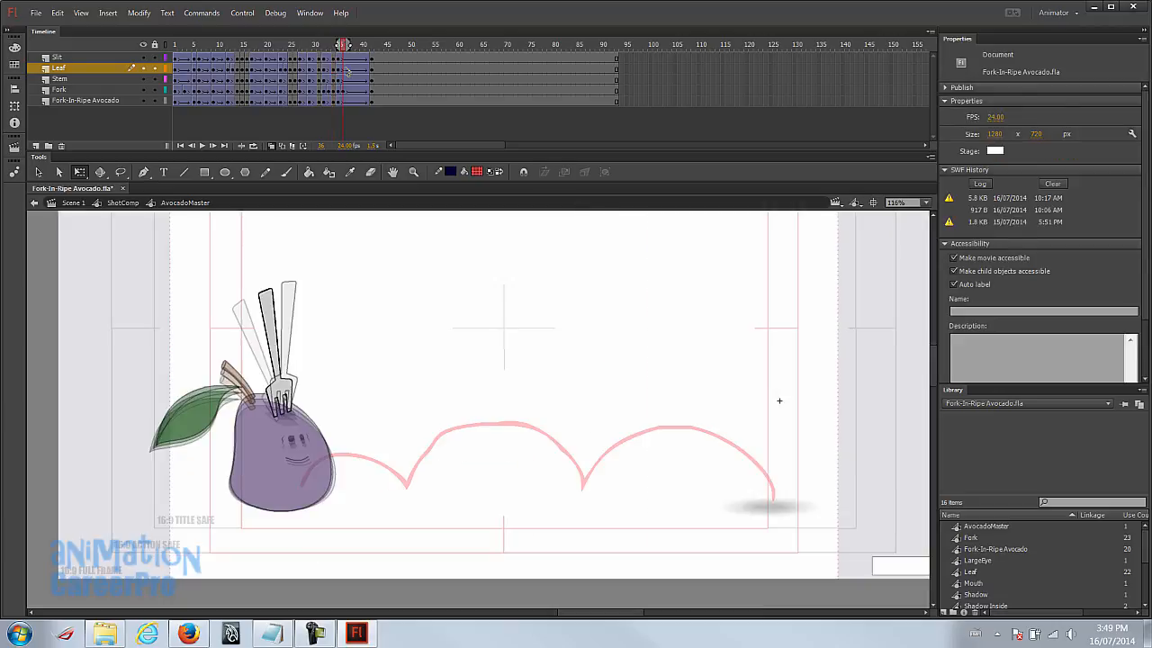
# Step: Compare the landing frames 34 to 36, turn off onion skinning, and shorten and skew the leaf at frame 34
pyautogui.click(346, 69)
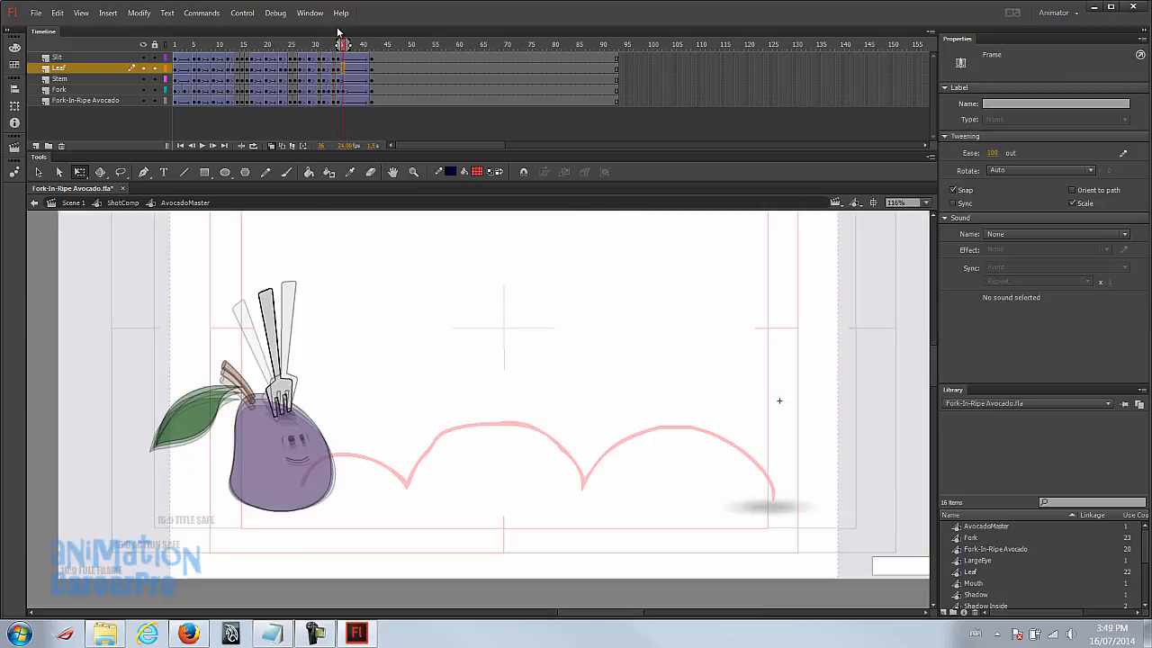
pyautogui.click(329, 45)
pyautogui.moveTo(329, 45); pyautogui.dragTo(334, 45)
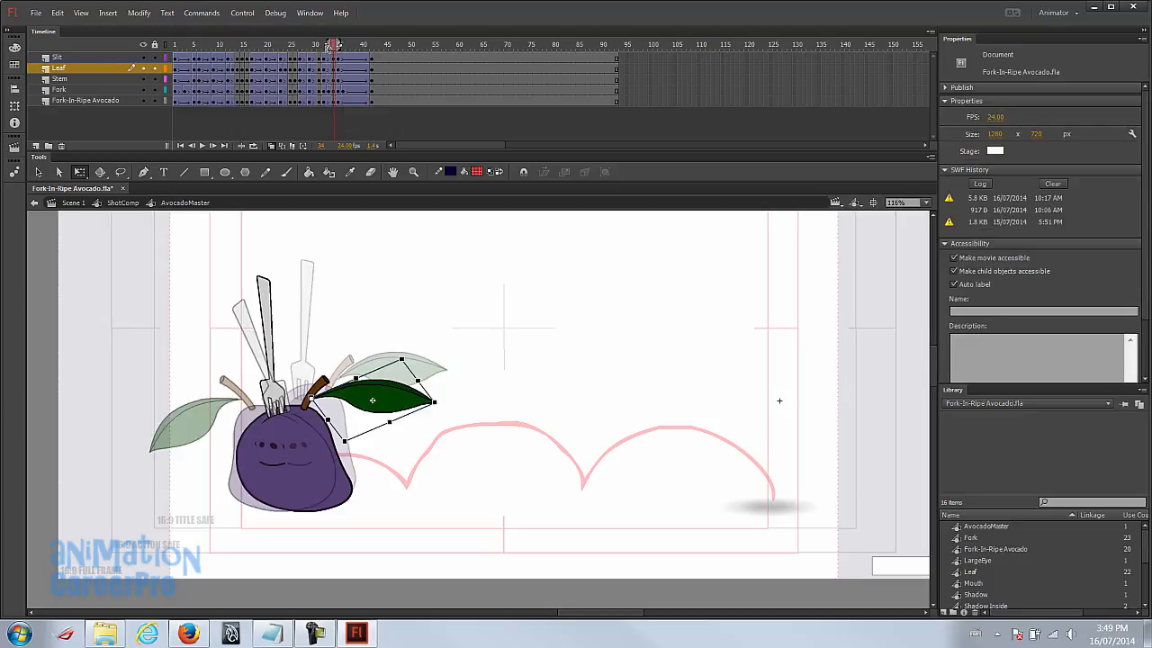
pyautogui.press('.')
pyautogui.click(272, 147)
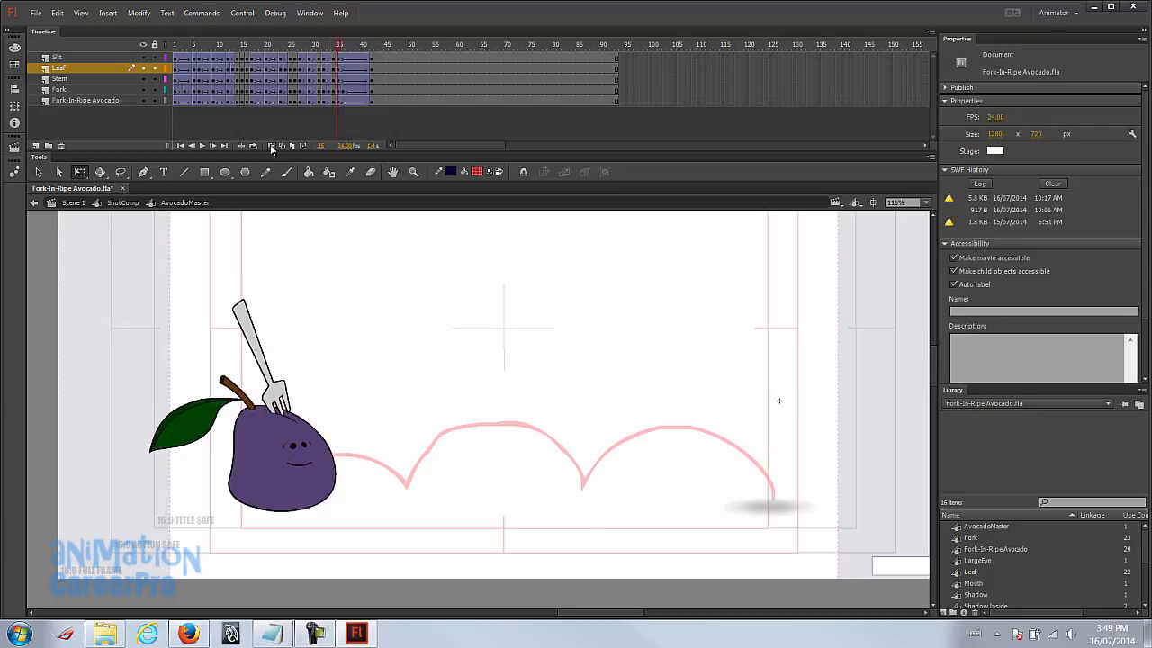
pyautogui.moveTo(318, 52)
pyautogui.mouseDown()
pyautogui.moveTo(264, 52)
pyautogui.moveTo(334, 63)
pyautogui.mouseUp()
pyautogui.click(399, 391)
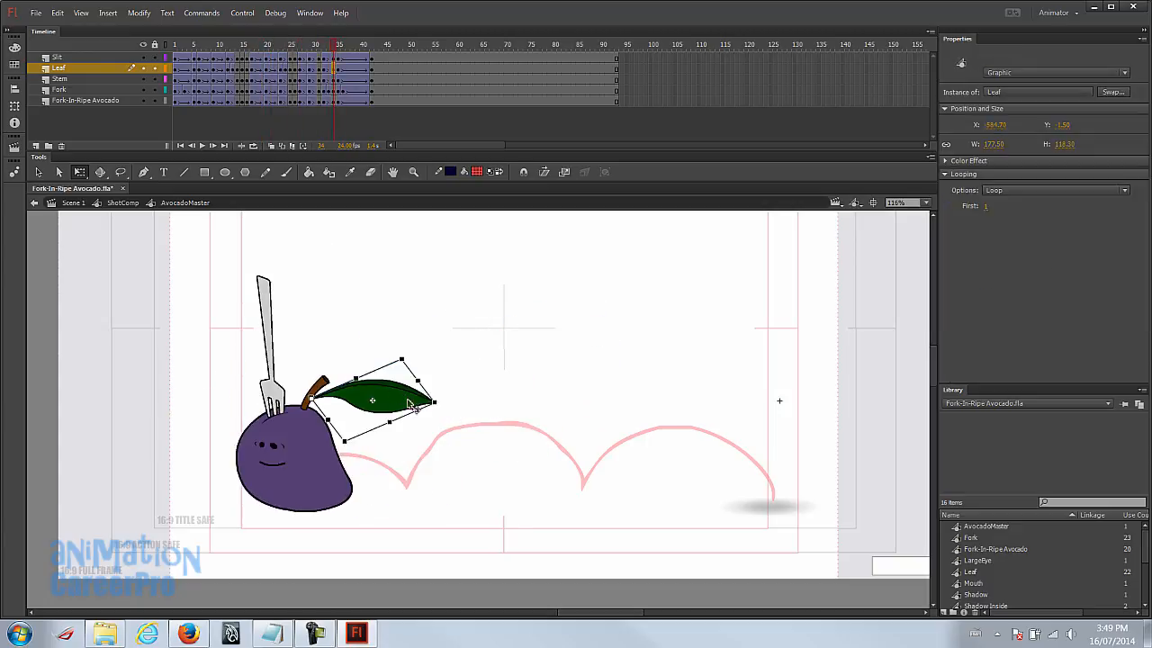
pyautogui.moveTo(419, 408); pyautogui.dragTo(350, 458)
pyautogui.moveTo(379, 369); pyautogui.dragTo(369, 335)
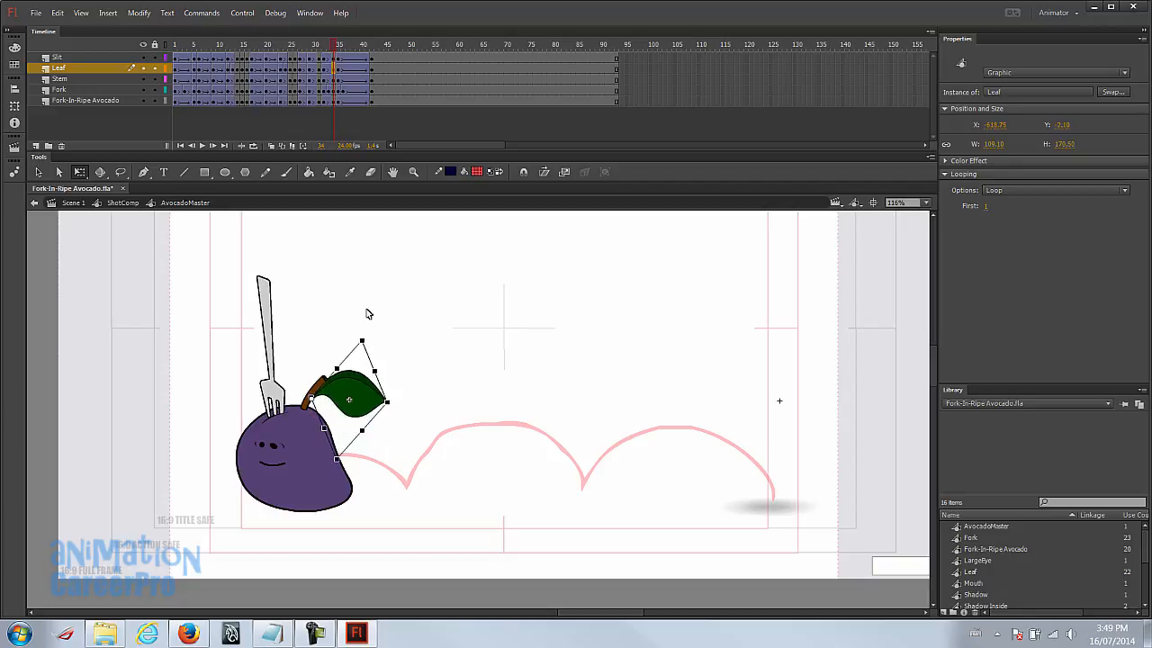
# Step: Step through frames 32 to 35 to compare the leaf's poses, and select the leaf's keyframe at frame 35
pyautogui.press(',')
pyautogui.press(',')
pyautogui.press('.')
pyautogui.press('.')
pyautogui.press('.')
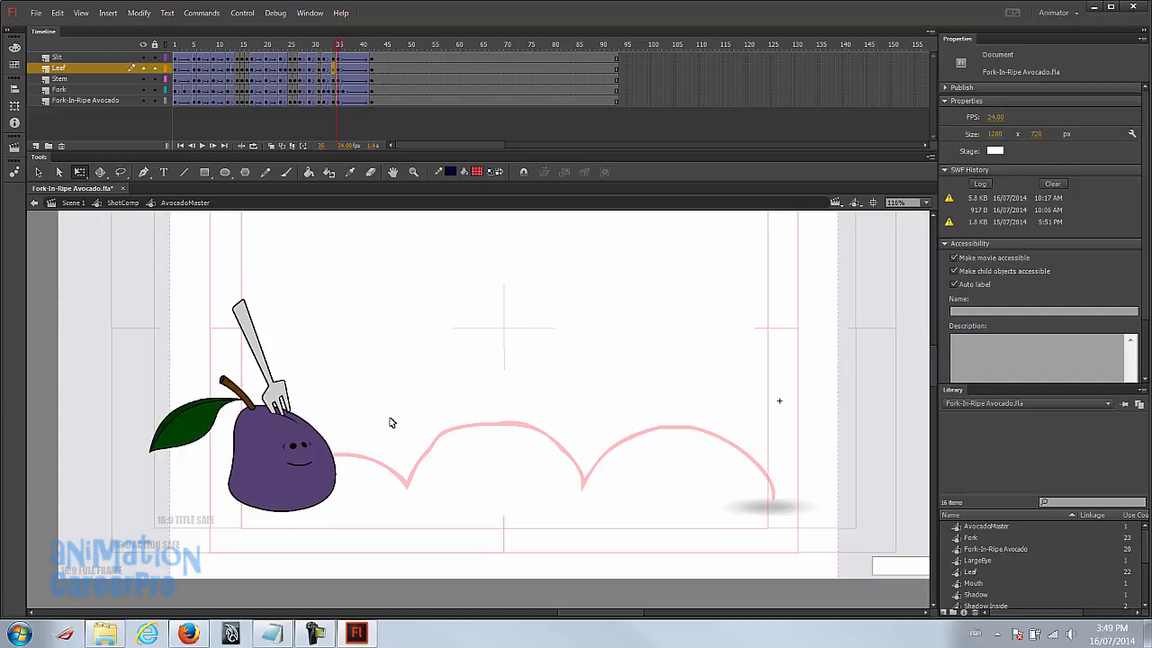
pyautogui.click(338, 70)
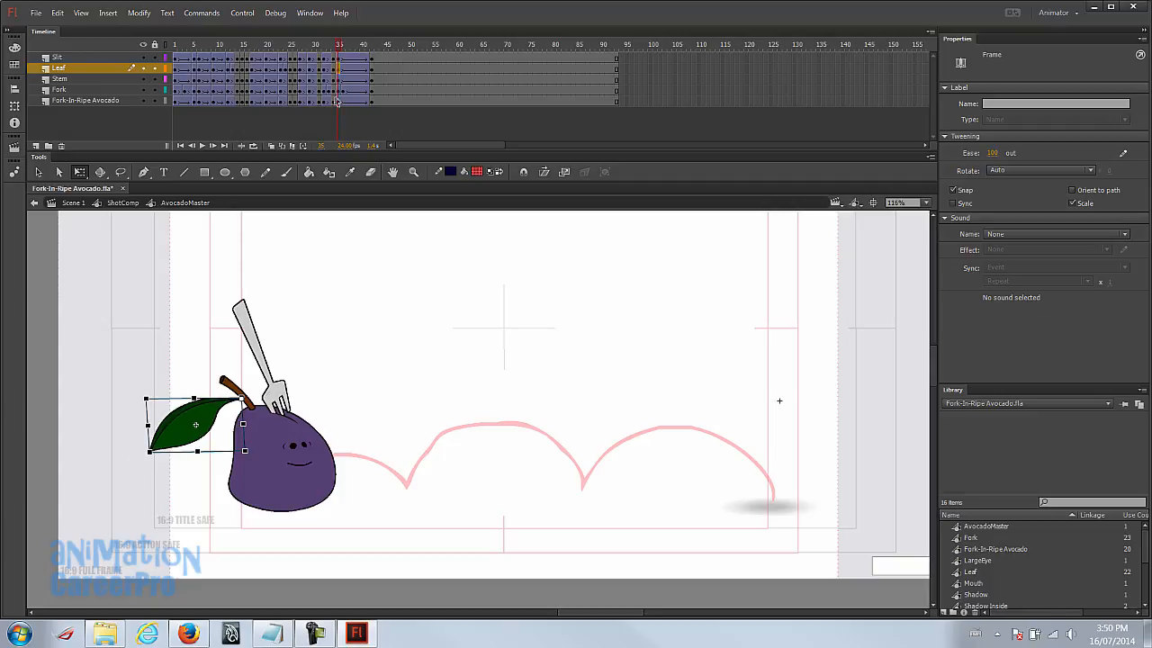
# Step: Insert a leaf keyframe at frame 36, and skew and rotate the leaf at frame 35 so its tip curls toward the avocado
pyautogui.click(343, 70)
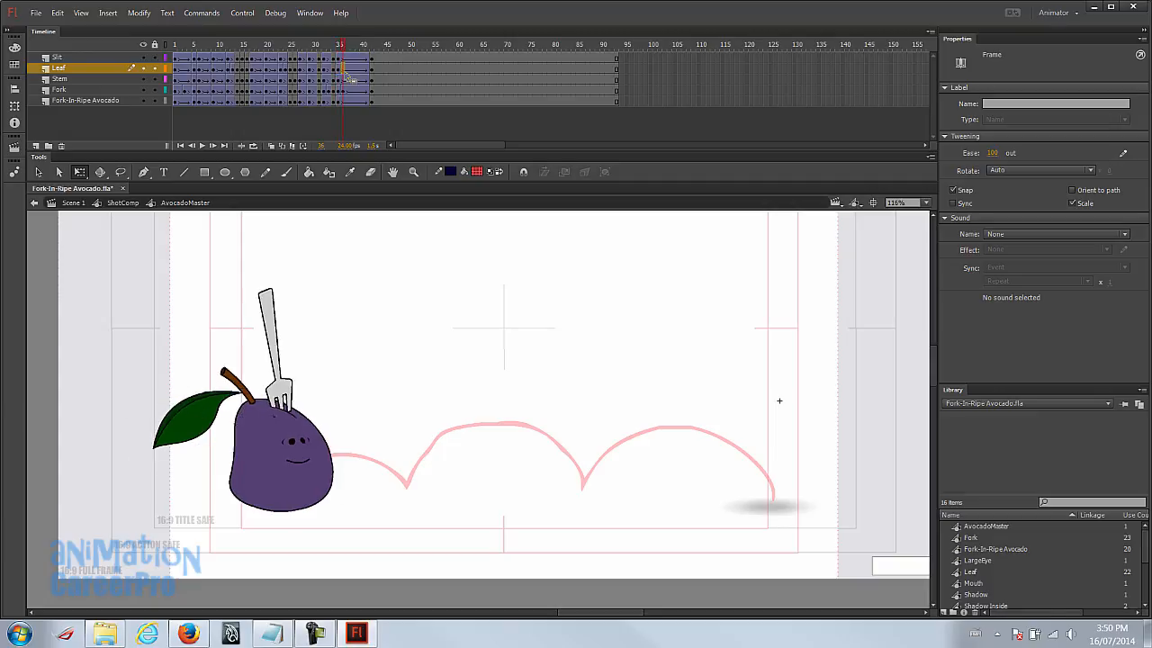
pyautogui.press('F6')
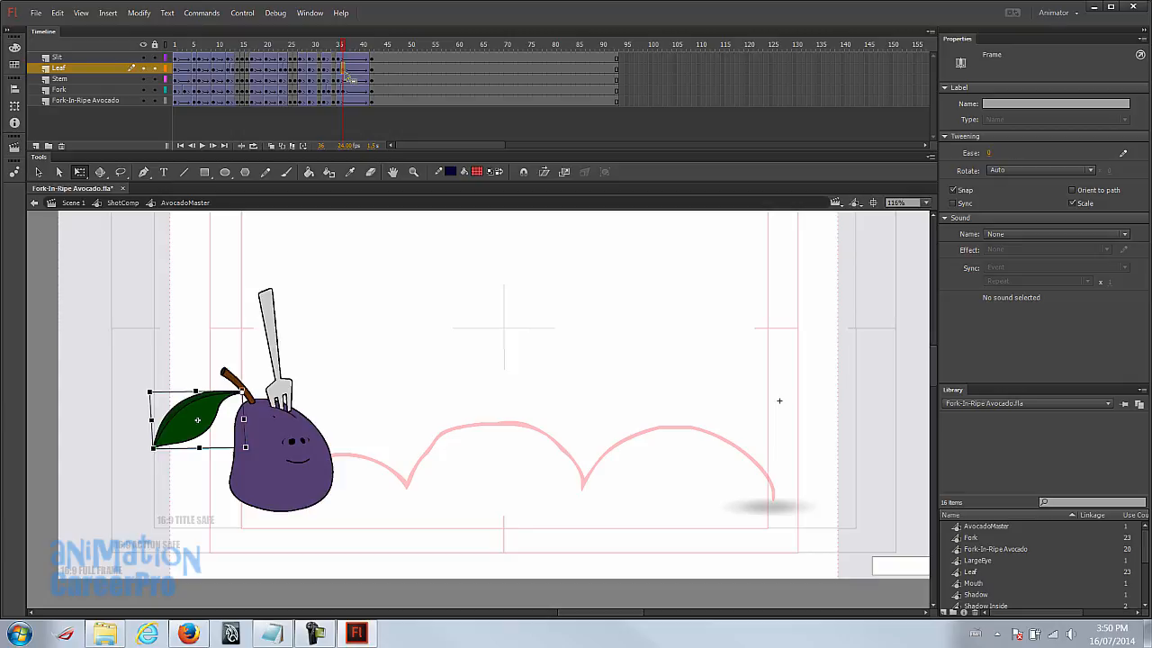
pyautogui.press(',')
pyautogui.moveTo(199, 457); pyautogui.dragTo(223, 465)
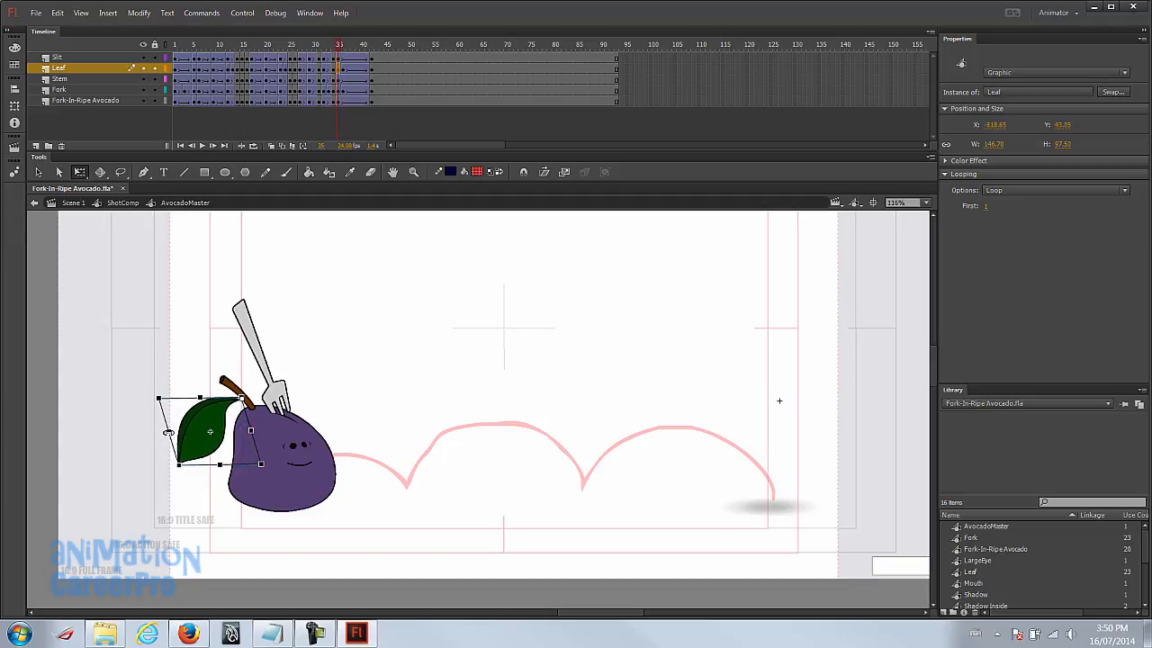
pyautogui.moveTo(159, 404); pyautogui.dragTo(163, 372)
pyautogui.moveTo(172, 441); pyautogui.dragTo(191, 456)
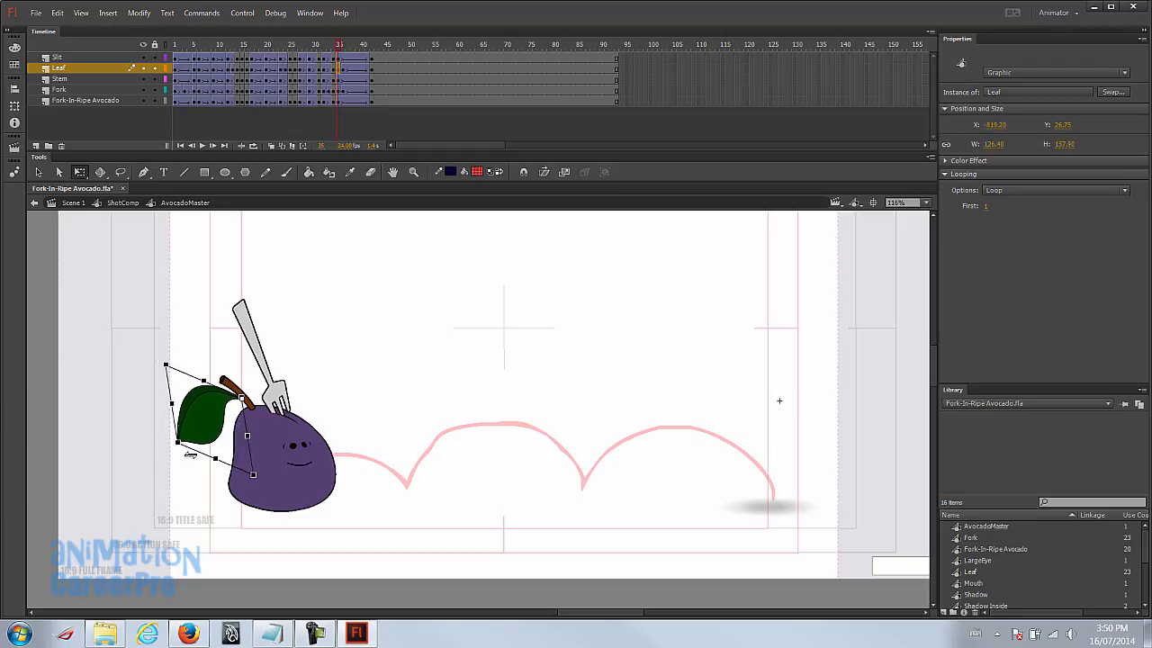
# Step: Move the leaf's keyframe from frame 36 to frame 37 and check the surrounding landing frames
pyautogui.moveTo(339, 48); pyautogui.dragTo(349, 72)
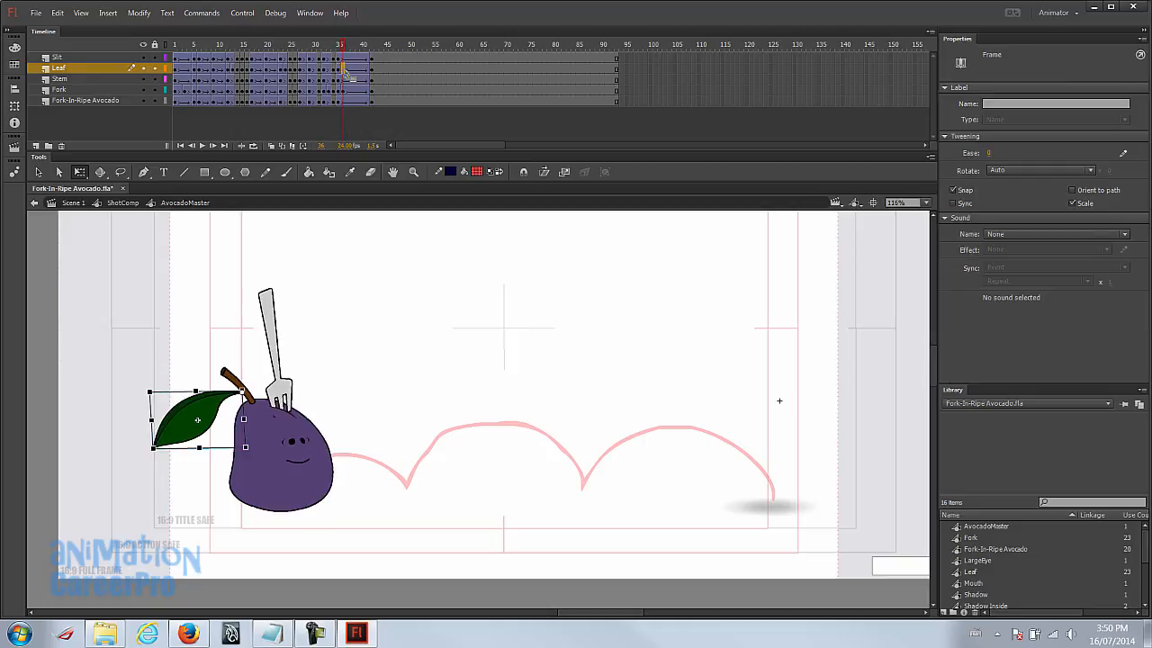
pyautogui.moveTo(351, 49)
pyautogui.mouseDown()
pyautogui.moveTo(295, 50)
pyautogui.moveTo(351, 53)
pyautogui.mouseUp()
pyautogui.click(353, 49)
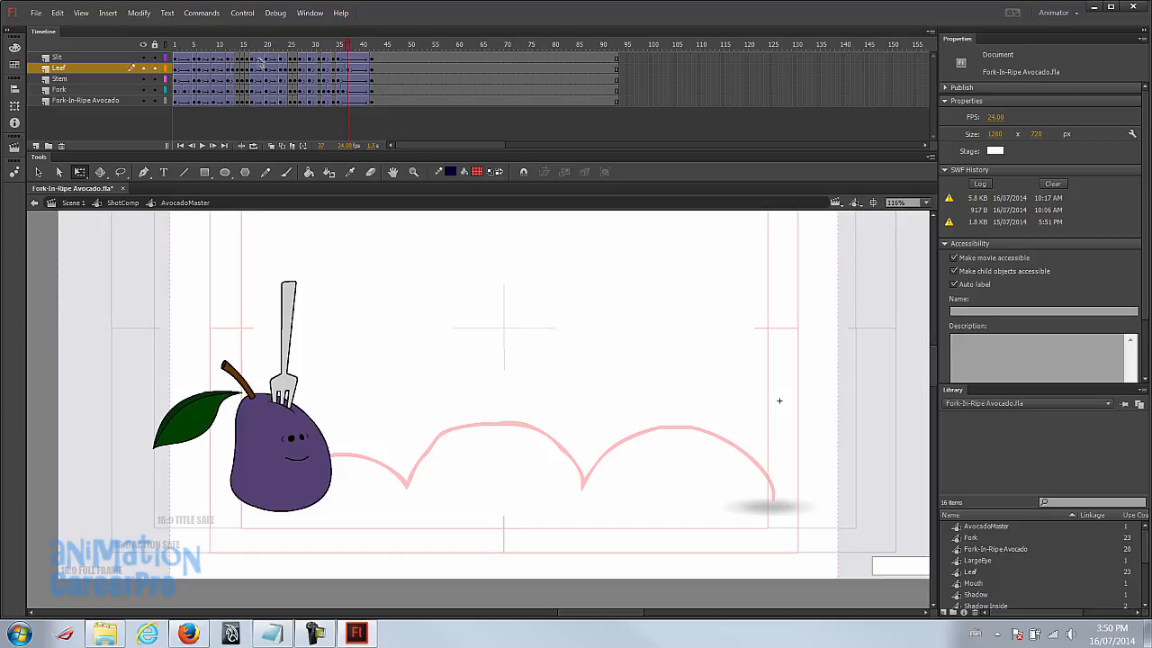
pyautogui.moveTo(196, 52); pyautogui.dragTo(228, 50)
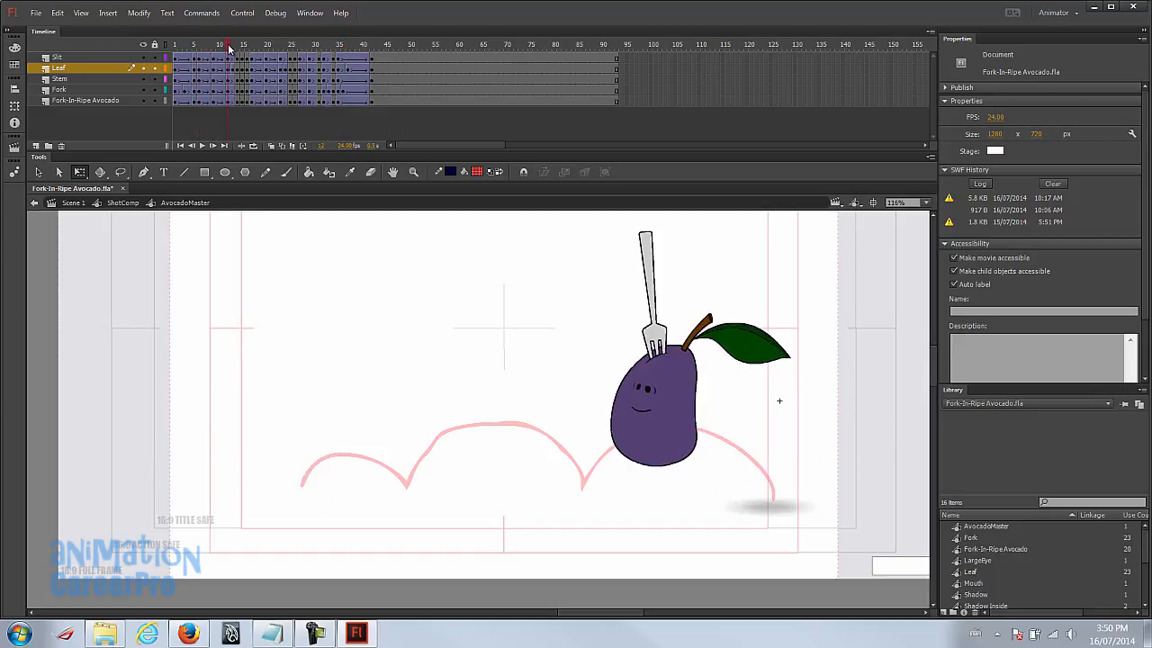
pyautogui.click(351, 44)
pyautogui.click(338, 47)
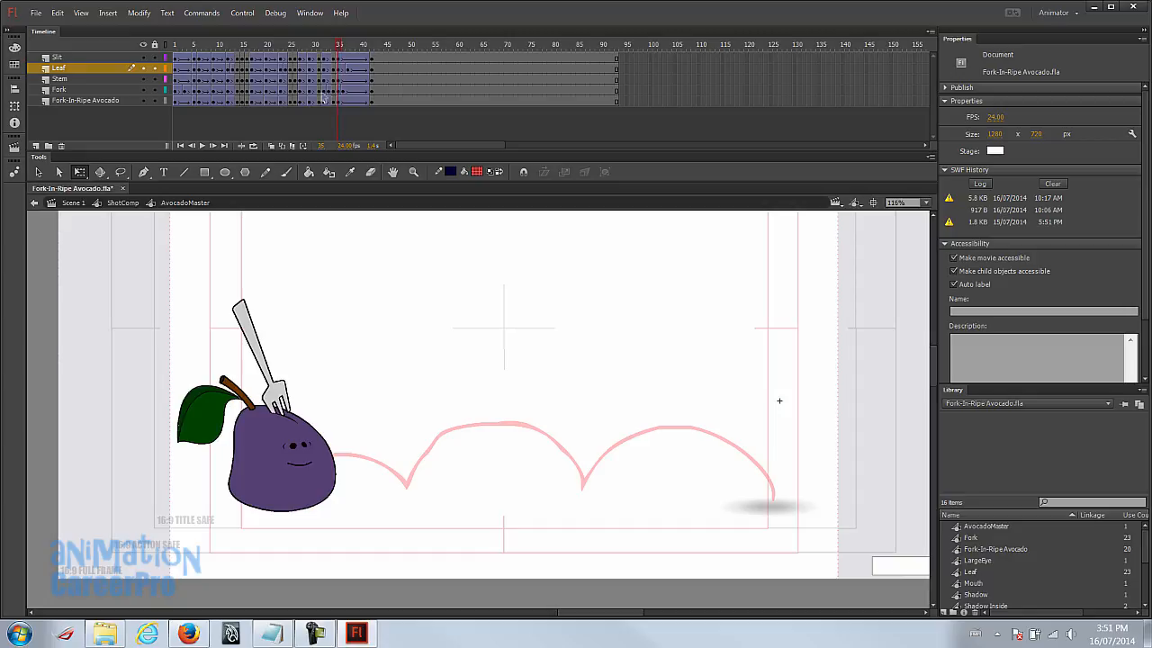
pyautogui.click(343, 47)
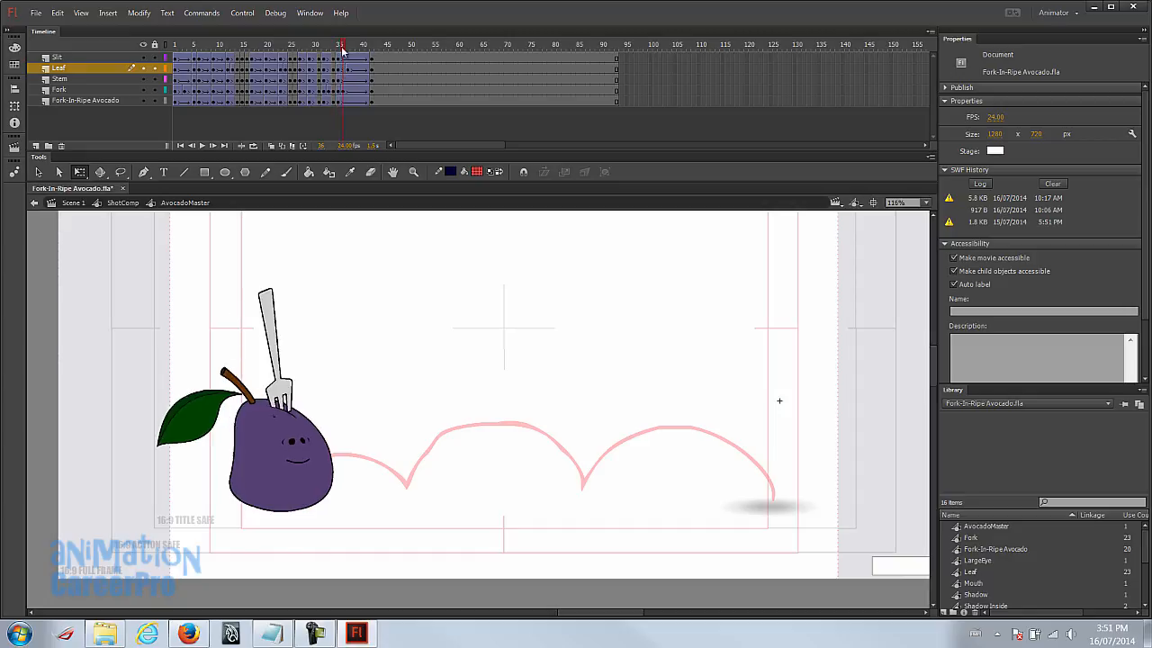
# Step: Raise the leaf at frame 42 by rotating it clockwise around the stem, and set its tween ease from frame 37 to 100 out
pyautogui.moveTo(345, 47); pyautogui.dragTo(371, 47)
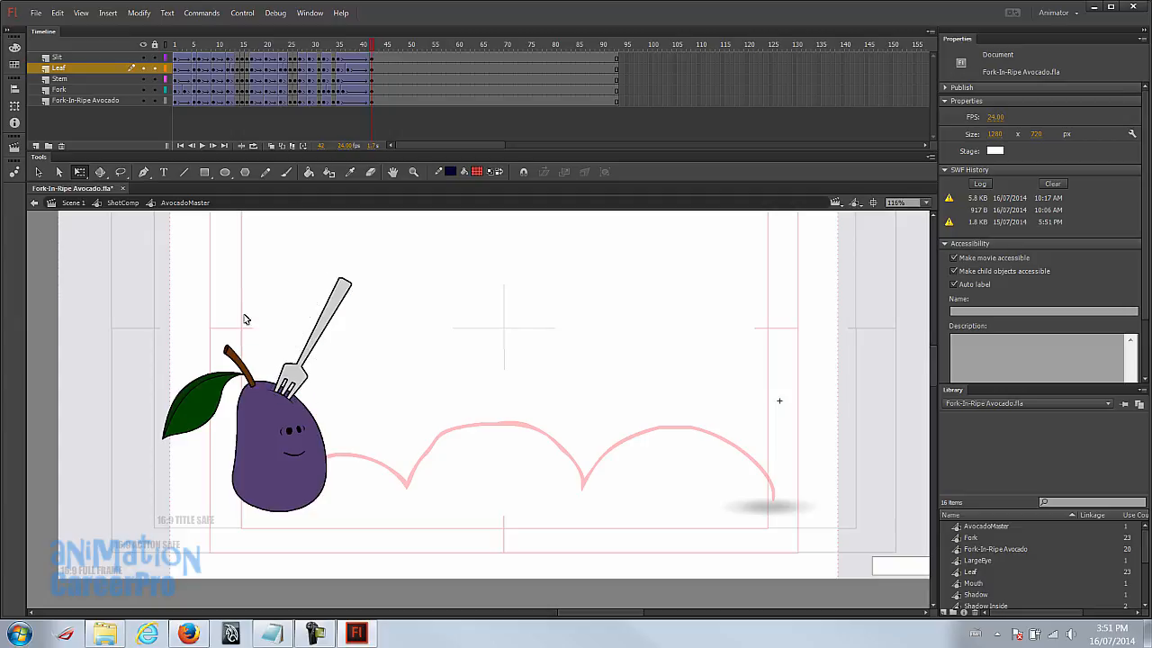
pyautogui.click(225, 396)
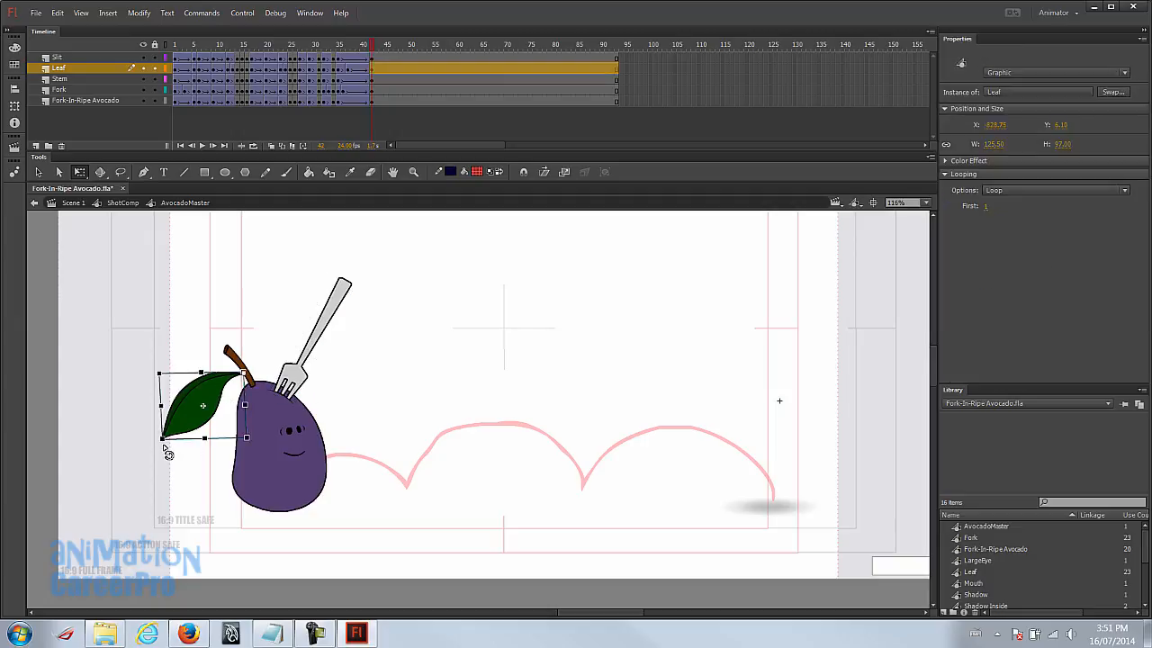
pyautogui.moveTo(165, 447); pyautogui.dragTo(149, 436)
pyautogui.click(358, 69)
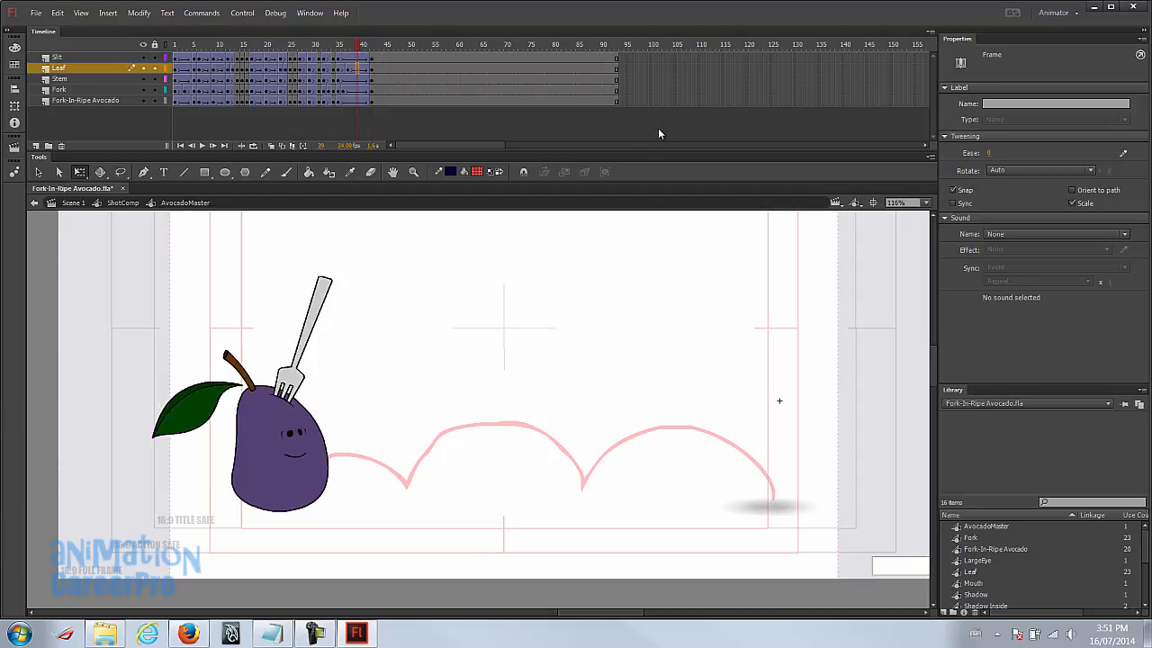
pyautogui.moveTo(988, 153); pyautogui.dragTo(999, 153)
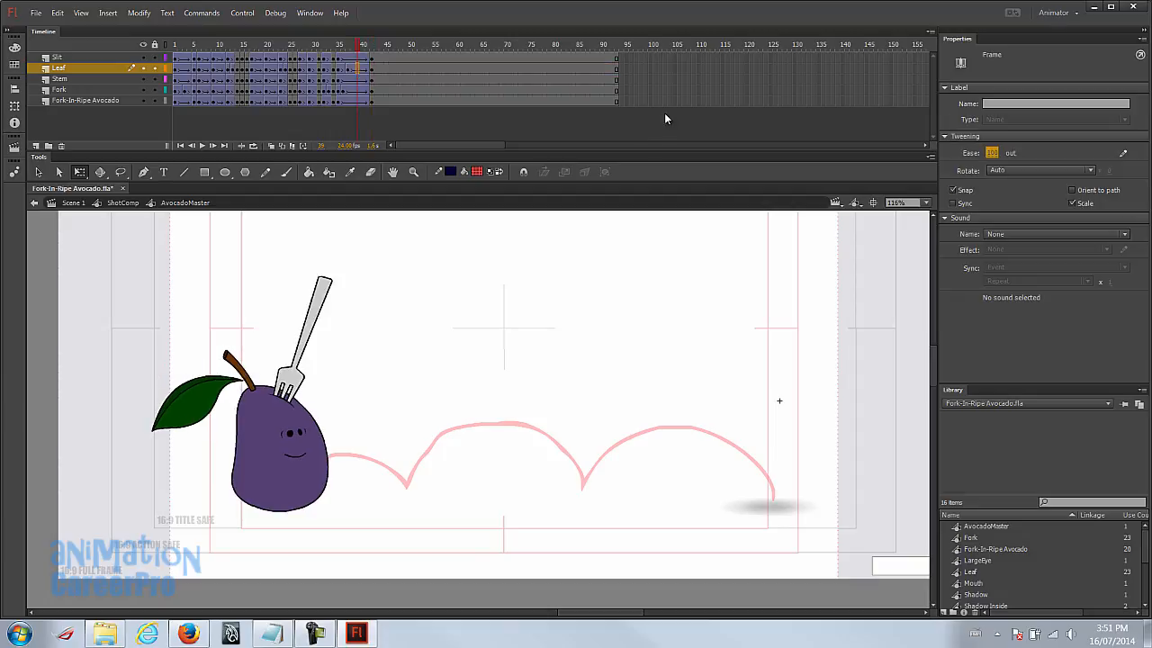
# Step: Play the animation from frame 1 and scrub to frame 35 to review the leaf's landing motion
pyautogui.click(178, 47)
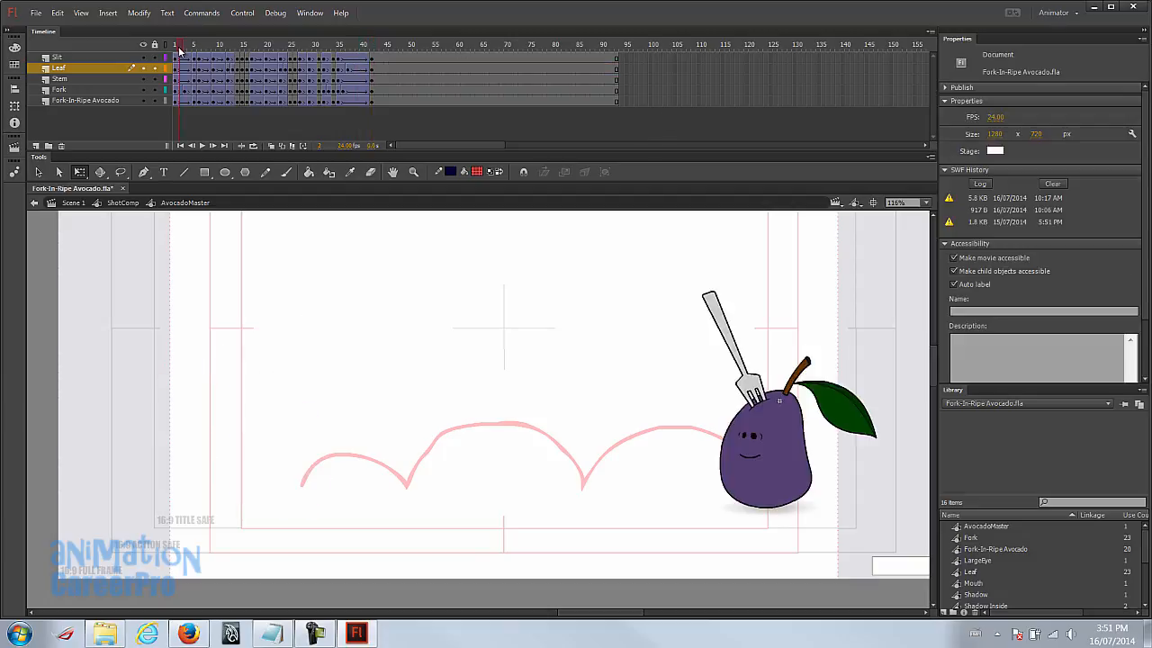
pyautogui.click(174, 47)
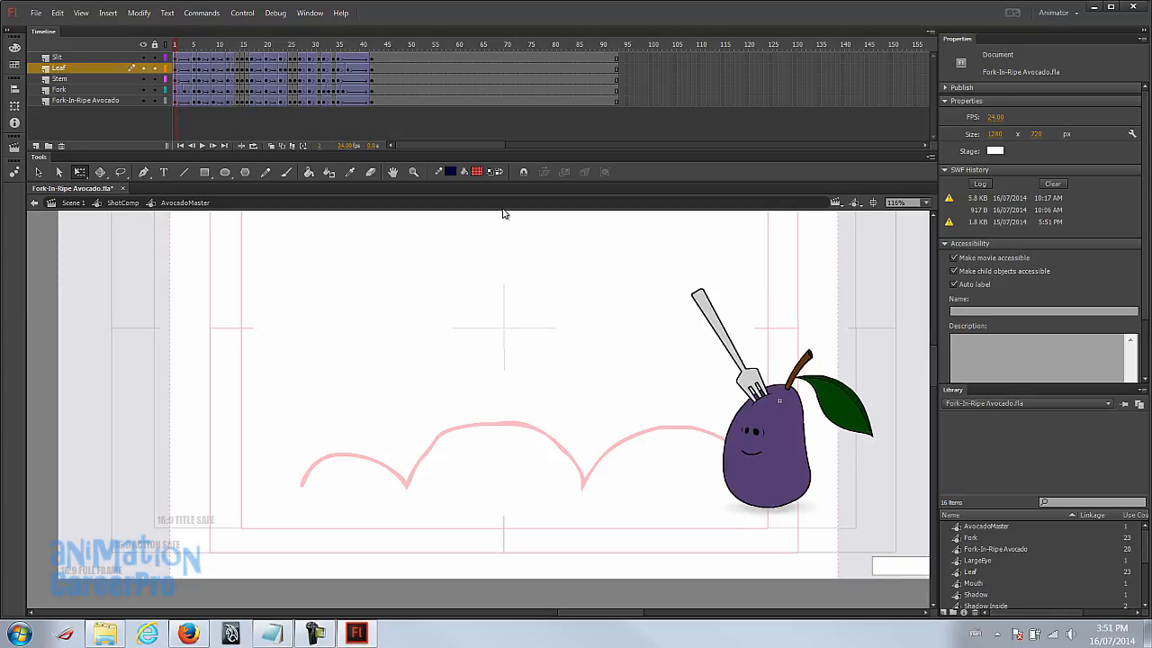
pyautogui.press('Return')
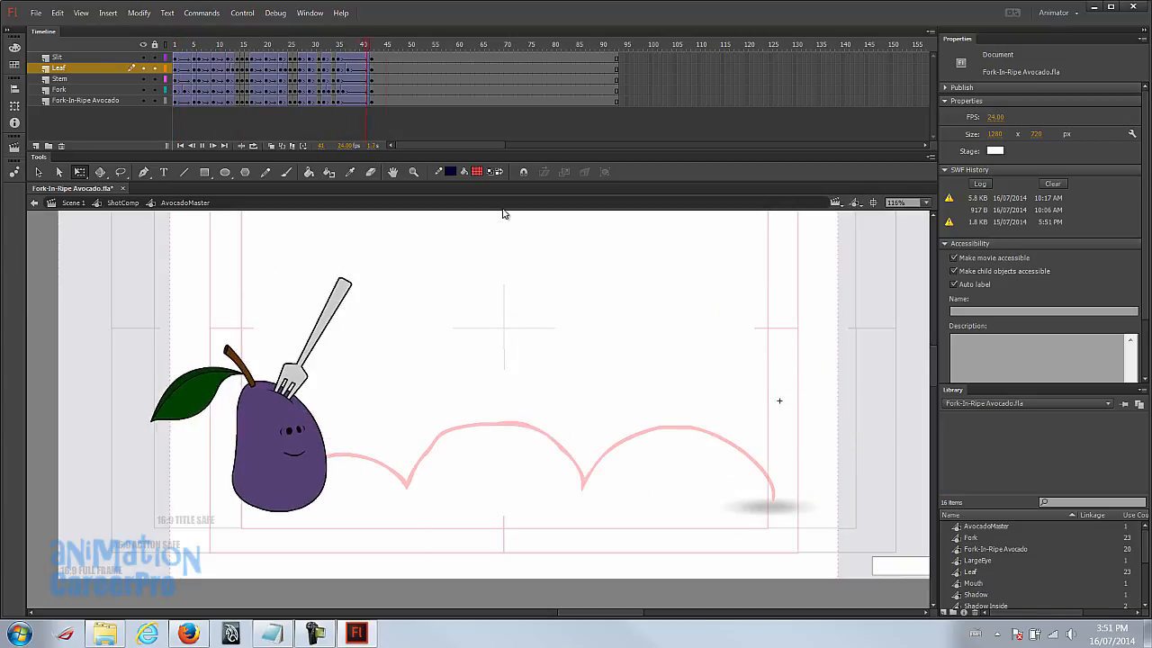
pyautogui.click(177, 45)
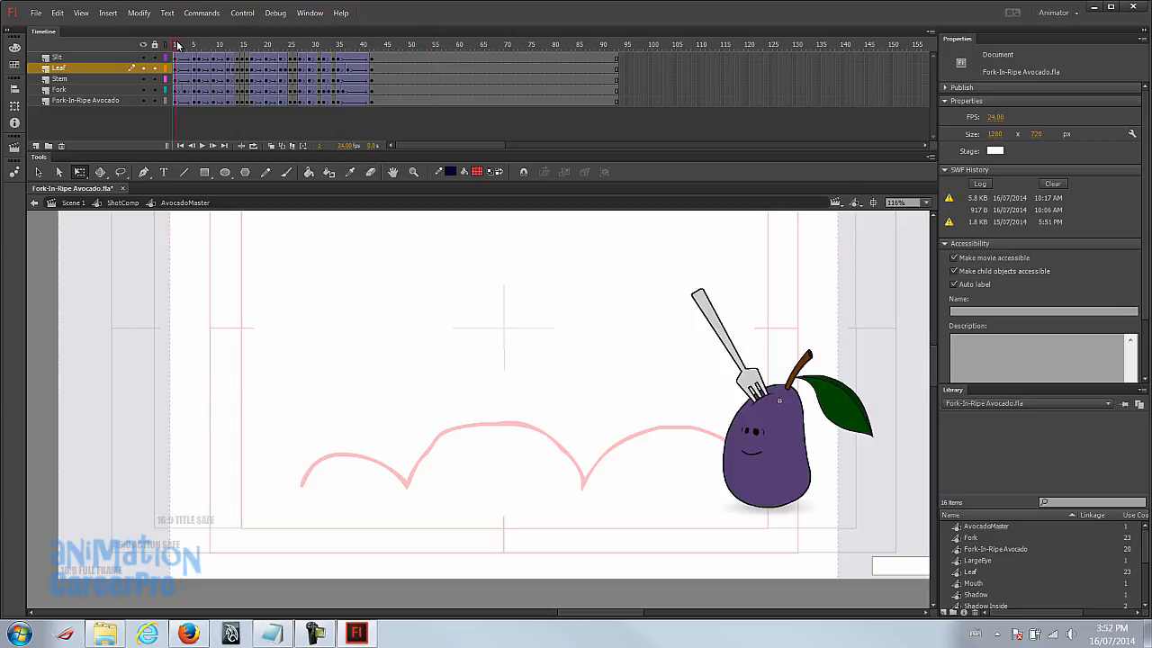
pyautogui.moveTo(280, 45); pyautogui.dragTo(338, 56)
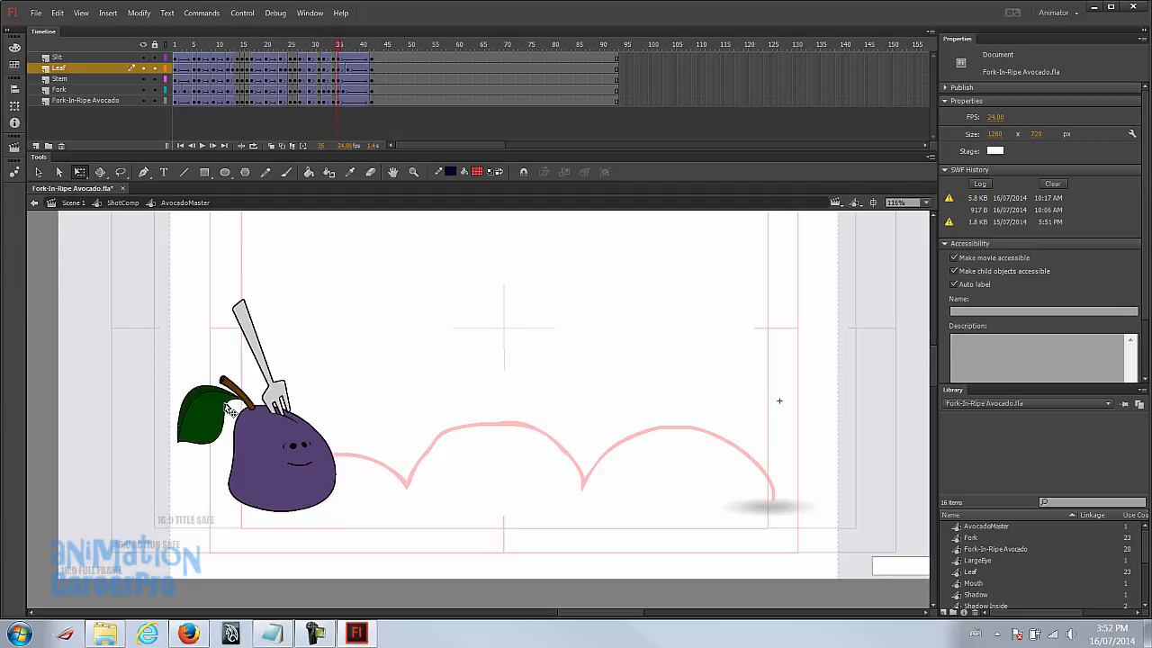
# Step: Skew the leaf at frame 37 so its lower edge shifts toward the avocado
pyautogui.click(343, 50)
pyautogui.moveTo(343, 50)
pyautogui.mouseDown()
pyautogui.moveTo(365, 50)
pyautogui.moveTo(316, 59)
pyautogui.moveTo(348, 58)
pyautogui.mouseUp()
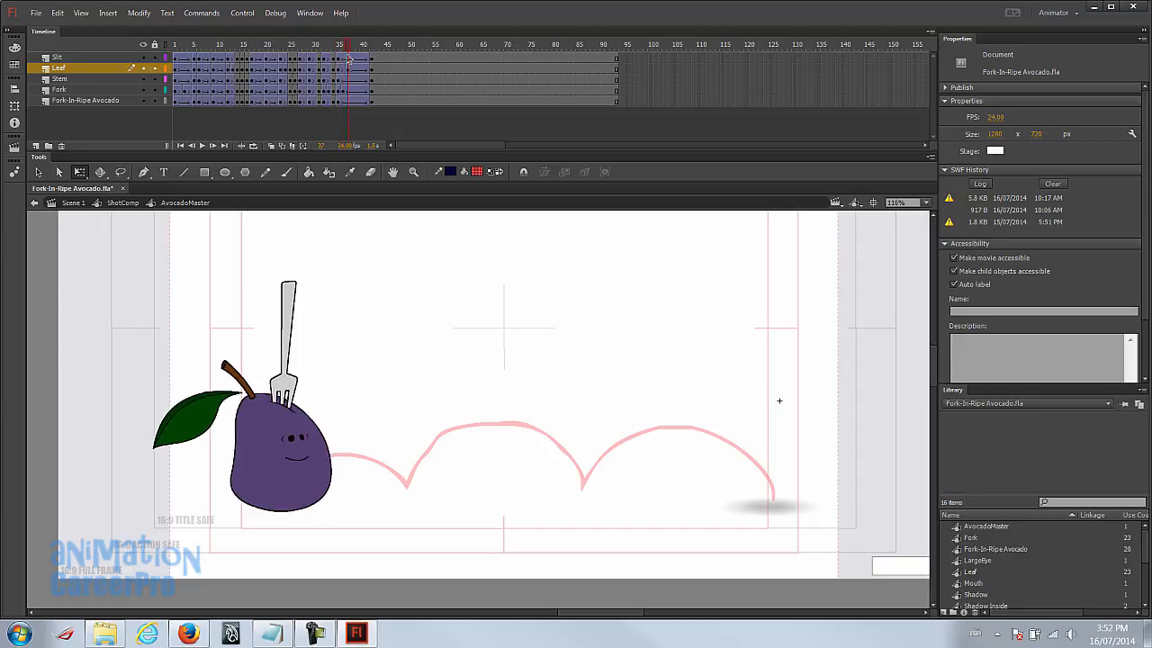
pyautogui.click(200, 417)
pyautogui.moveTo(153, 452); pyautogui.dragTo(184, 460)
# Step: Refine the leaf's skew at frame 34, and skew it at frame 35 so its tip sits lower and closer to the avocado
pyautogui.moveTo(348, 48); pyautogui.dragTo(334, 50)
pyautogui.click(367, 412)
pyautogui.moveTo(391, 422)
pyautogui.mouseDown()
pyautogui.moveTo(396, 452)
pyautogui.moveTo(385, 412)
pyautogui.mouseUp()
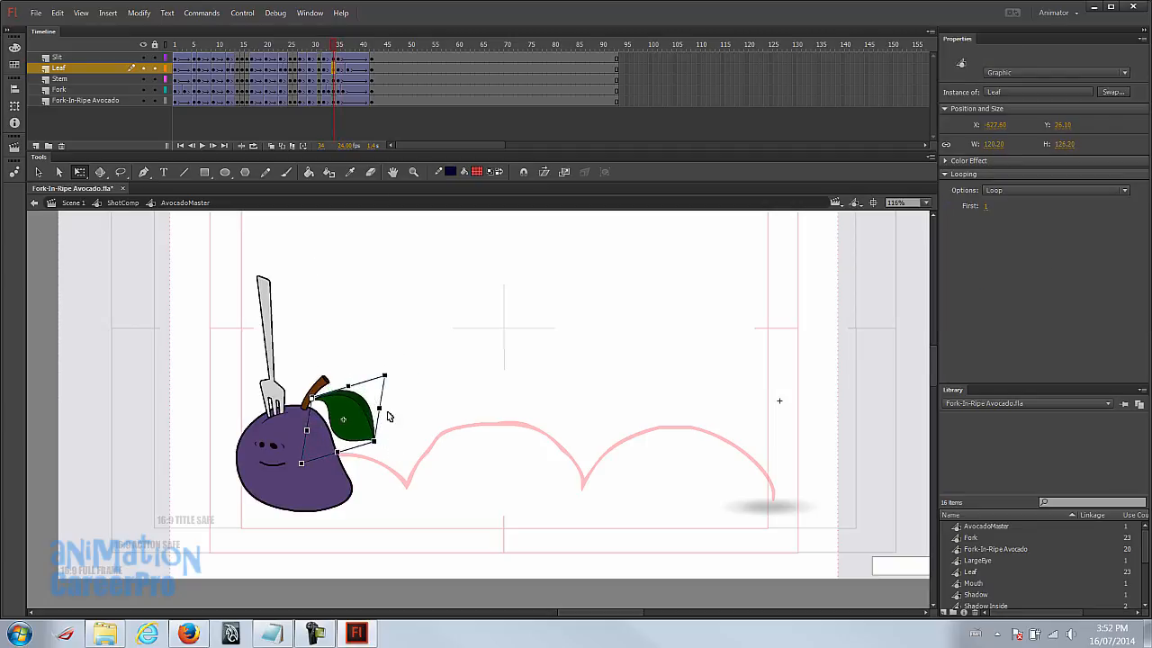
pyautogui.click(341, 68)
pyautogui.click(216, 412)
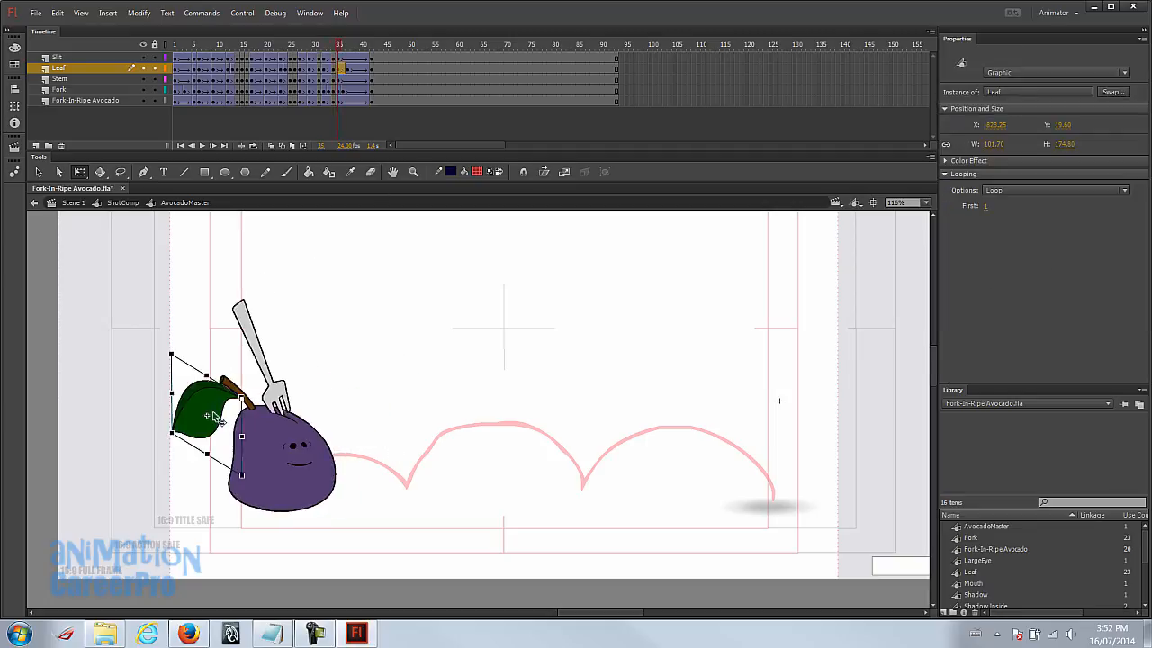
pyautogui.moveTo(245, 484); pyautogui.dragTo(265, 482)
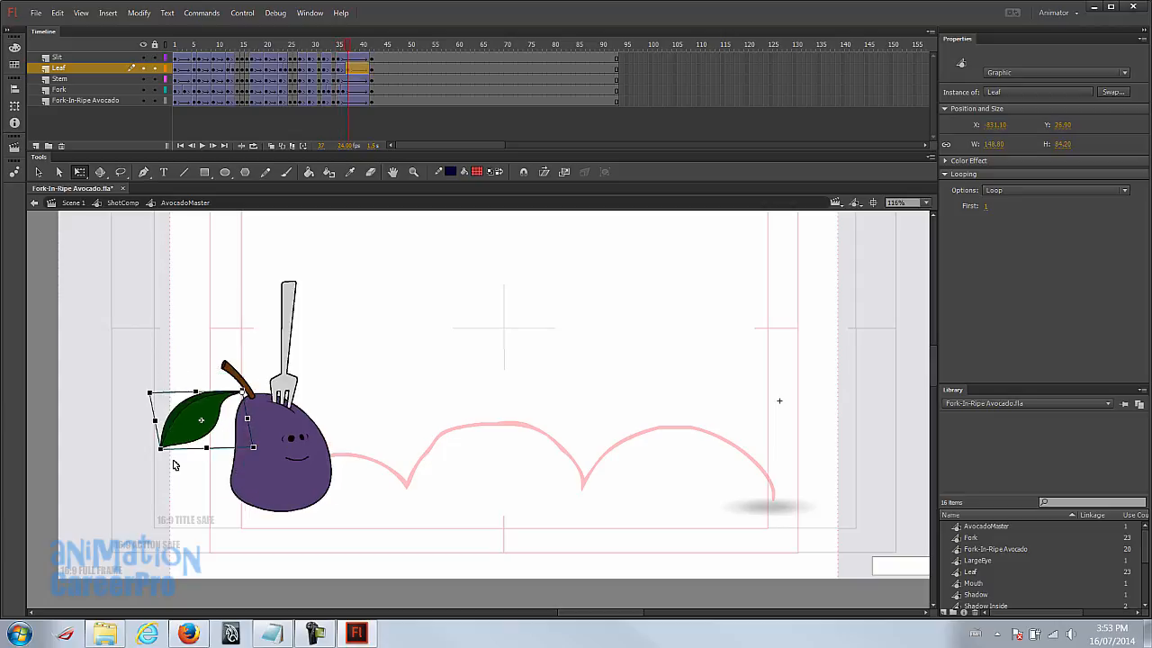
# Step: Compare the leaf across frames 34 to 37 and rotate it clockwise at frame 37 to raise its tip
pyautogui.click(174, 465)
pyautogui.press('Return')
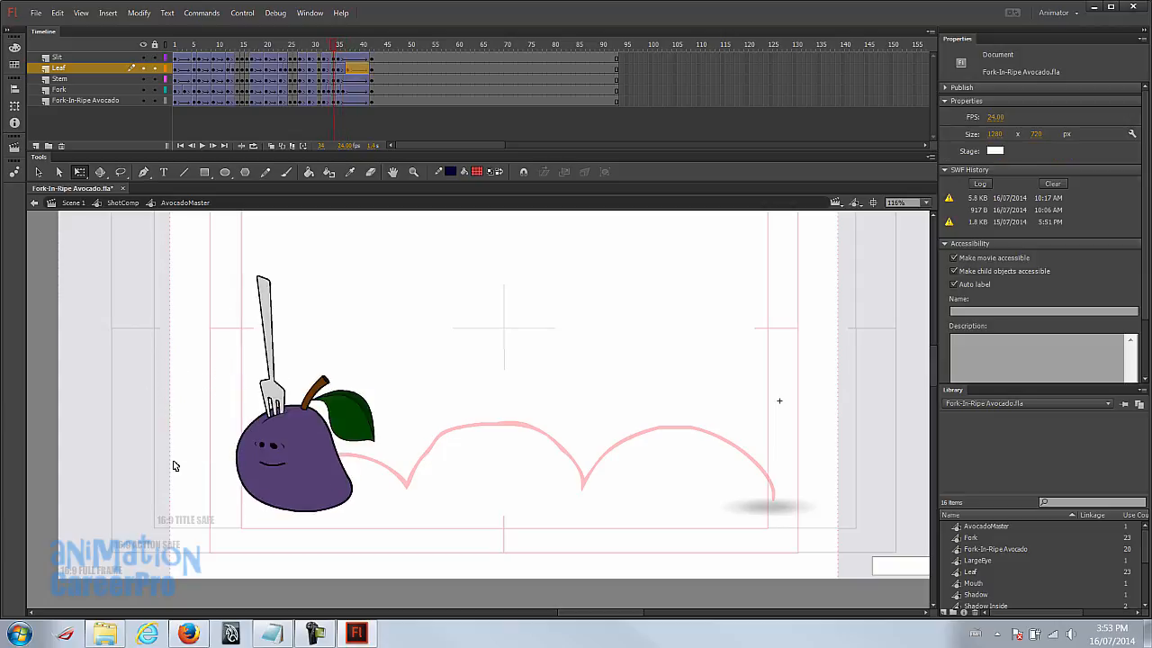
pyautogui.press('.')
pyautogui.press('.')
pyautogui.press('.')
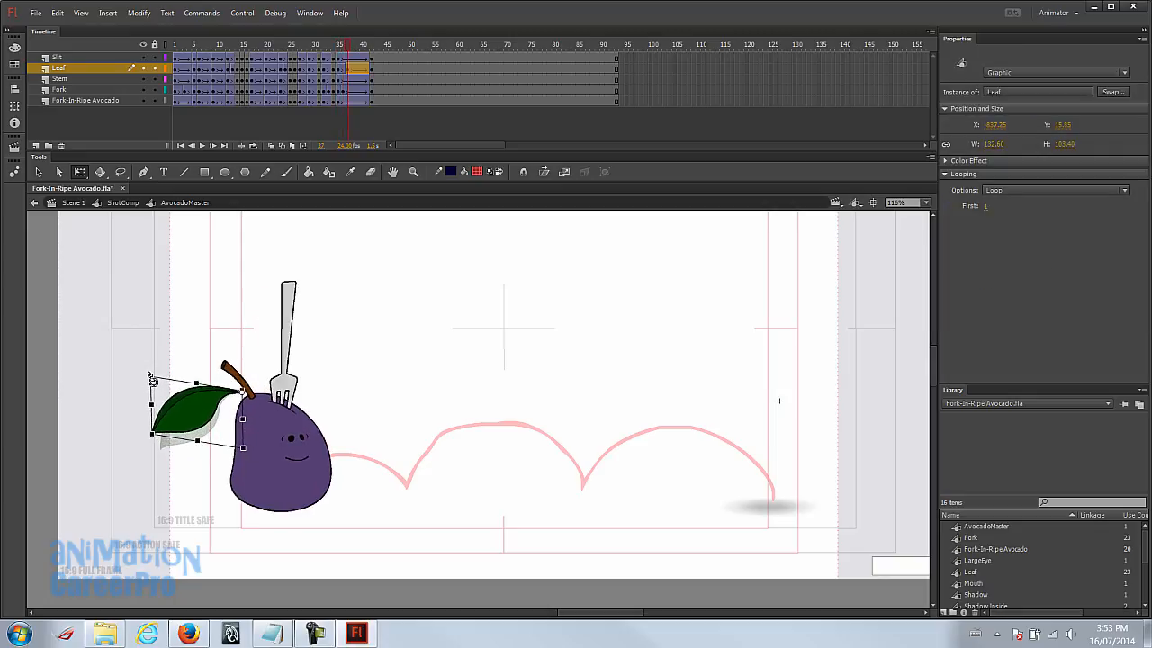
pyautogui.click(147, 373)
# Step: Recheck the leaf's landing poses and skew it further at frame 35 to bring its tip closer to the avocado
pyautogui.press(',')
pyautogui.press(',')
pyautogui.press(',')
pyautogui.press('.')
pyautogui.press('.')
pyautogui.press('.')
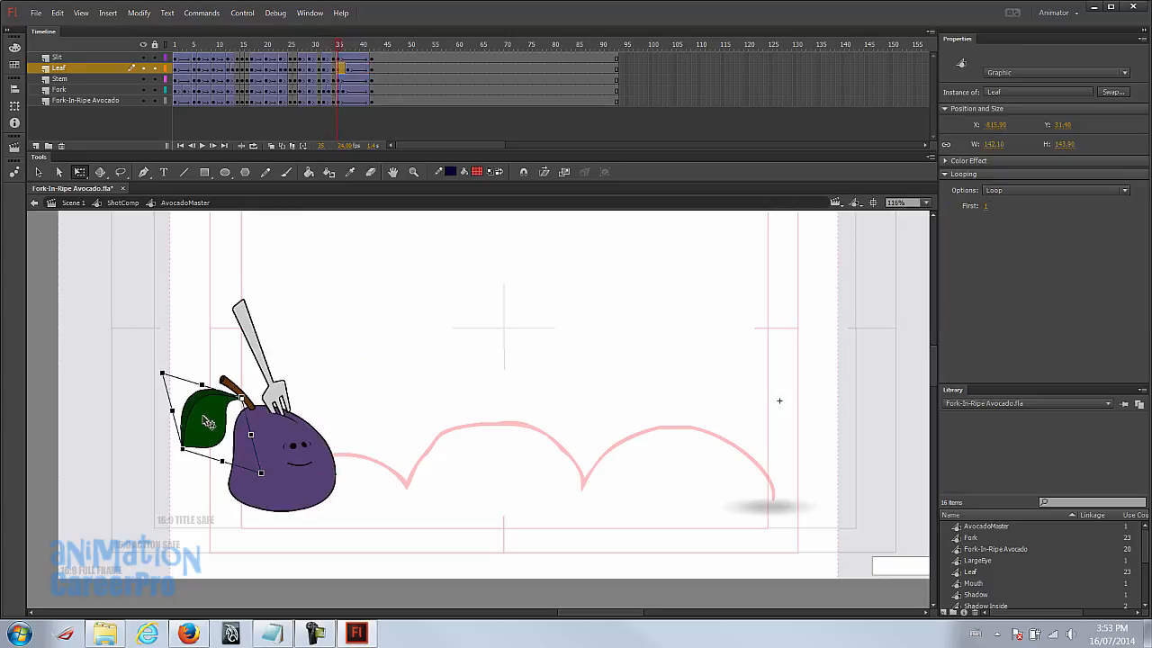
pyautogui.moveTo(189, 463); pyautogui.dragTo(197, 468)
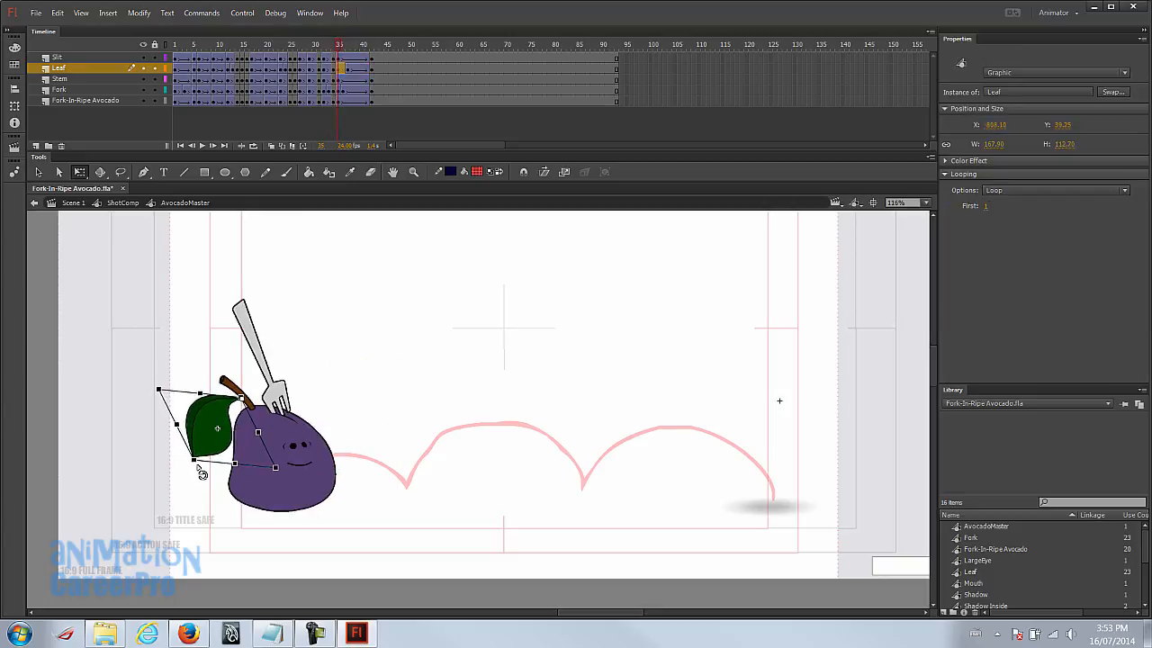
# Step: Step back and forth through the landing frames to examine how the leaf follows through from frame 35
pyautogui.click(200, 469)
pyautogui.press(',')
pyautogui.press(',')
pyautogui.press(',')
pyautogui.press('.')
pyautogui.press('.')
pyautogui.press('.')
pyautogui.press(',')
pyautogui.press(',')
pyautogui.press(',')
pyautogui.press('.')
pyautogui.press('.')
pyautogui.press('.')
pyautogui.press('.')
pyautogui.press('.')
pyautogui.press('.')
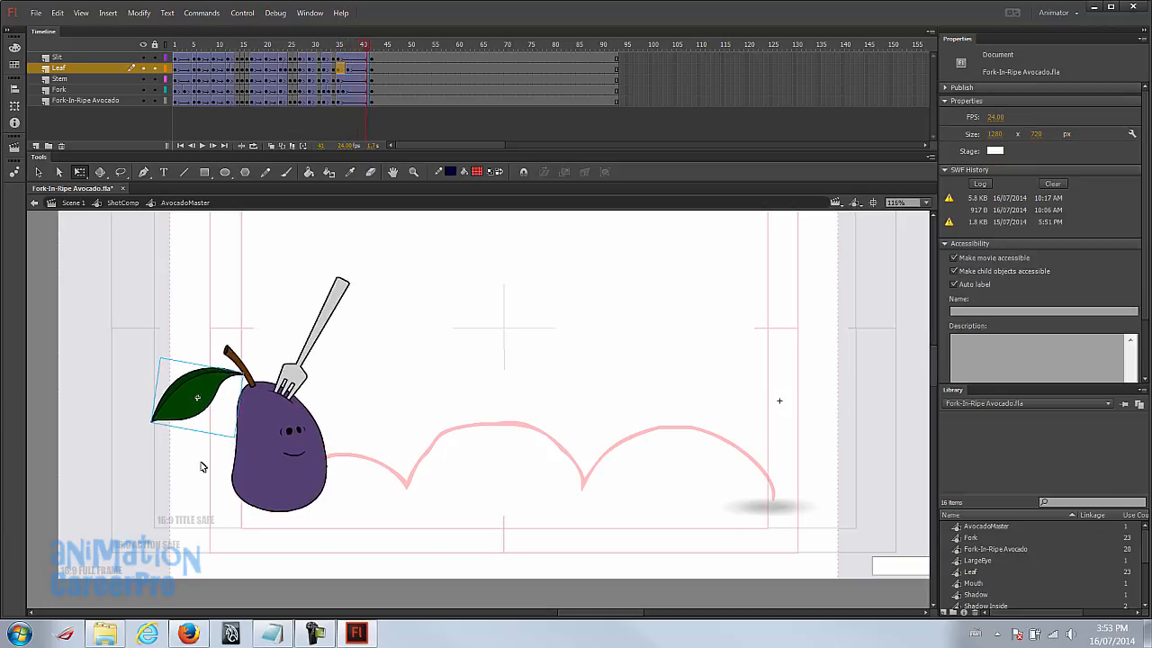
# Step: Rotate the leaf clockwise at frame 42 to lift its tip higher, and replay the last hop to check the landing
pyautogui.press('.')
pyautogui.click(176, 405)
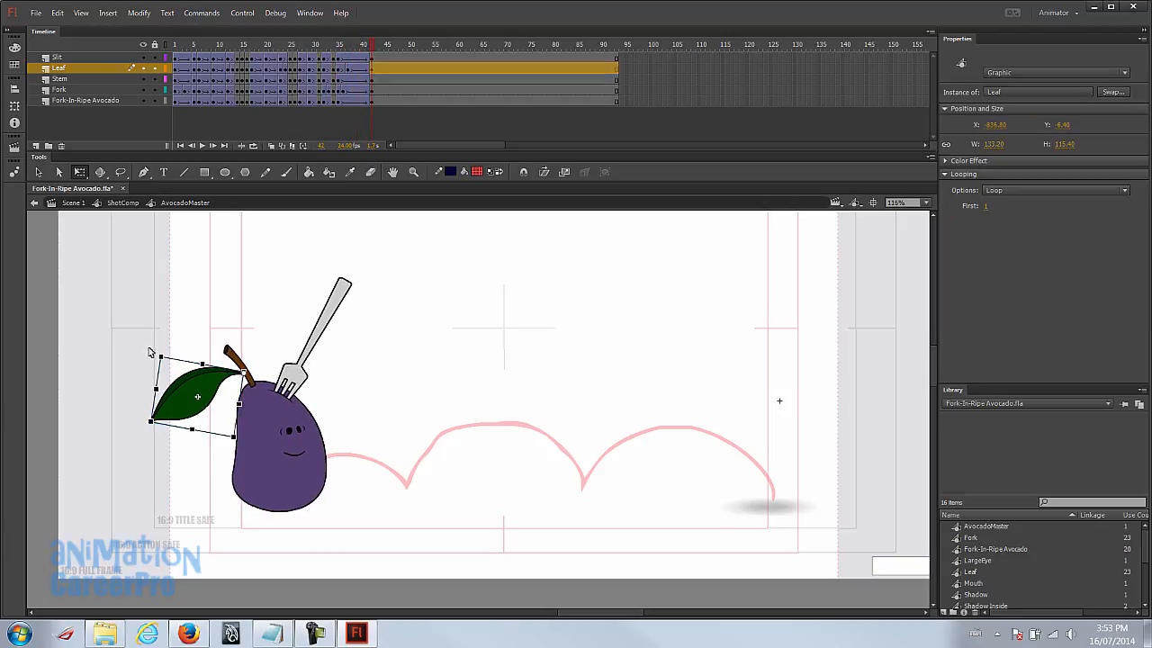
pyautogui.moveTo(157, 353); pyautogui.dragTo(170, 335)
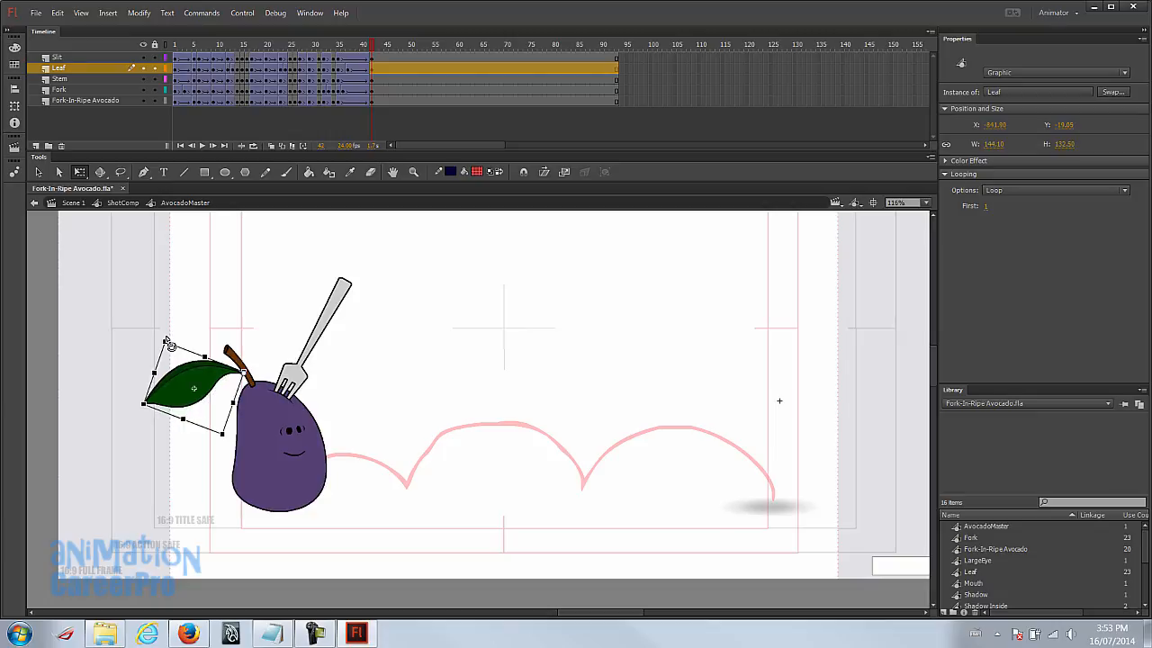
pyautogui.click(339, 74)
pyautogui.click(221, 435)
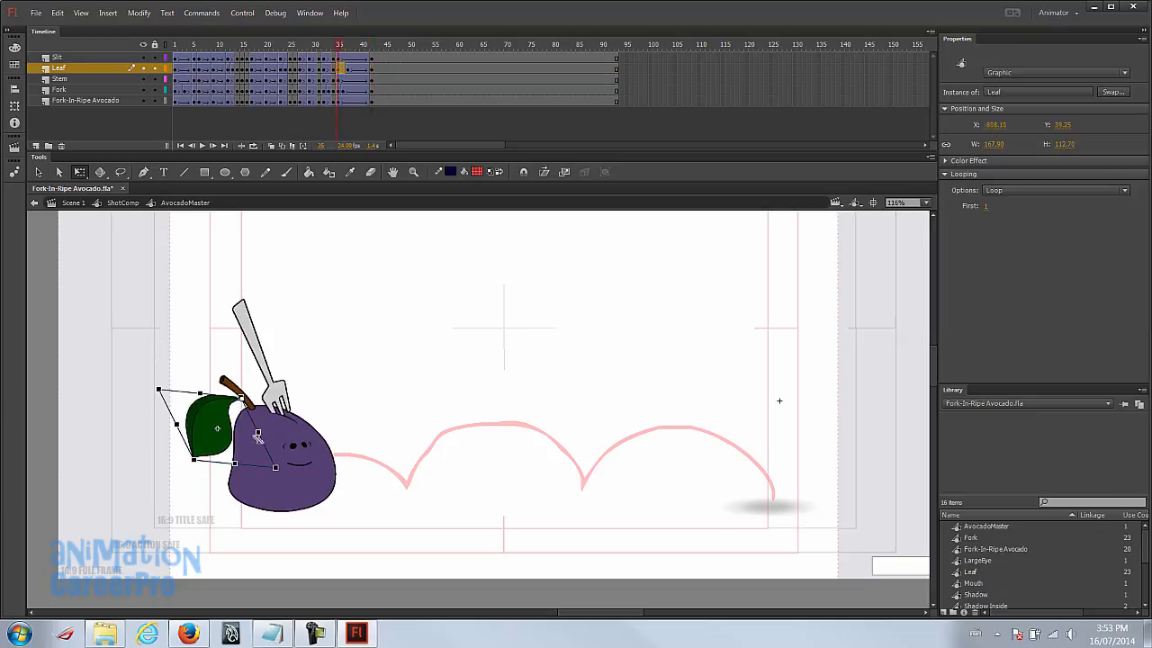
pyautogui.moveTo(322, 46); pyautogui.dragTo(296, 65)
pyautogui.press('Return')
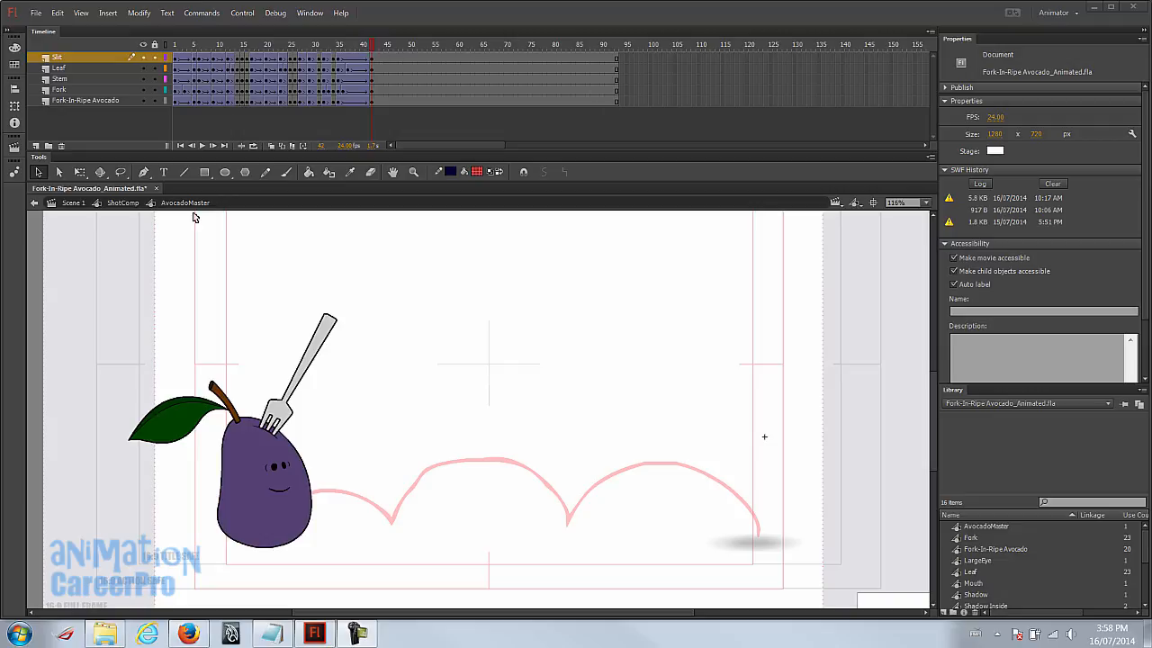
# Step: Remove frames 50 to 93 from all AvocadoMaster layers and return to the ShotComp timeline
pyautogui.click(412, 46)
pyautogui.click(411, 59)
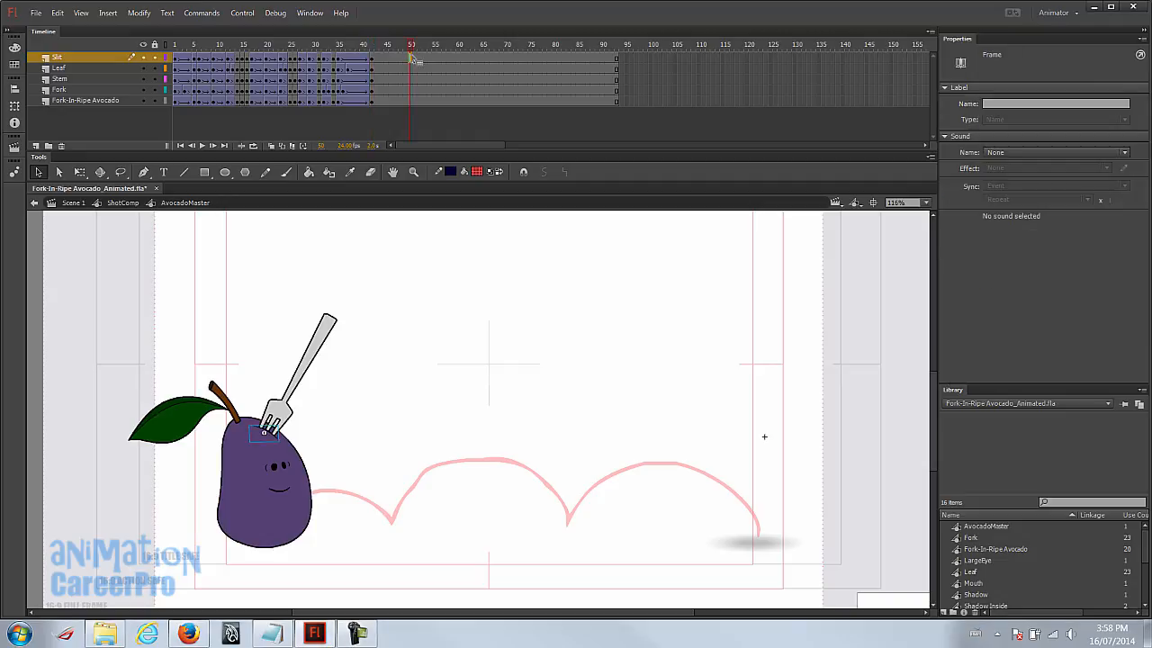
pyautogui.keyDown('shift'); pyautogui.click(618, 103); pyautogui.keyUp('shift')
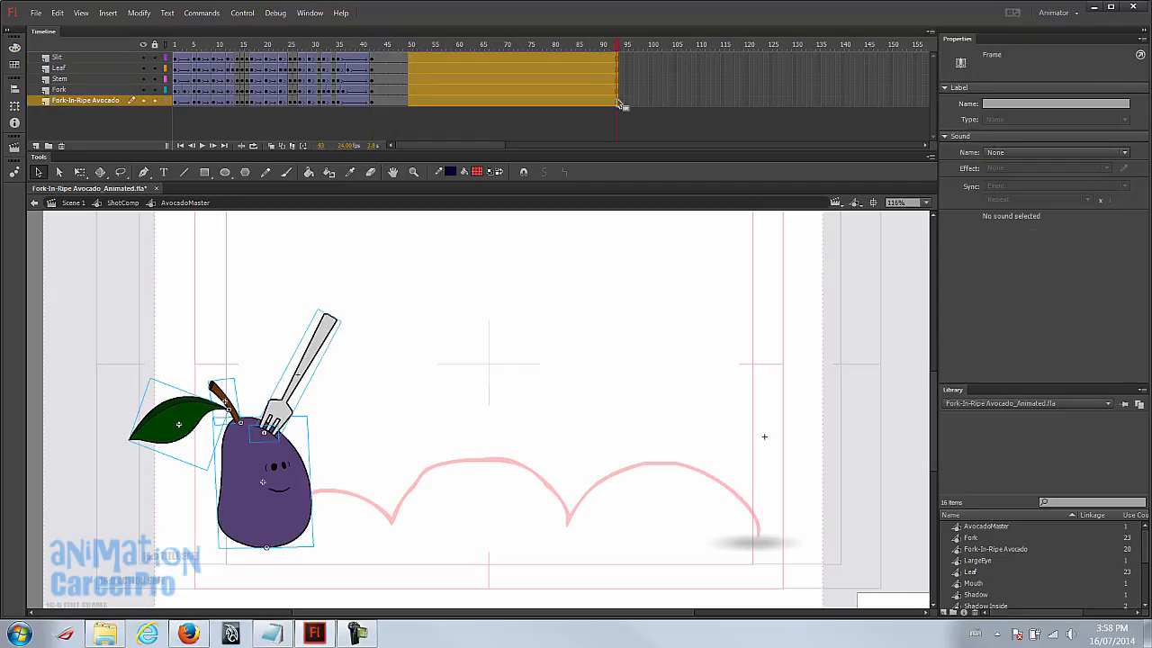
pyautogui.rightClick(511, 91)
pyautogui.click(556, 176)
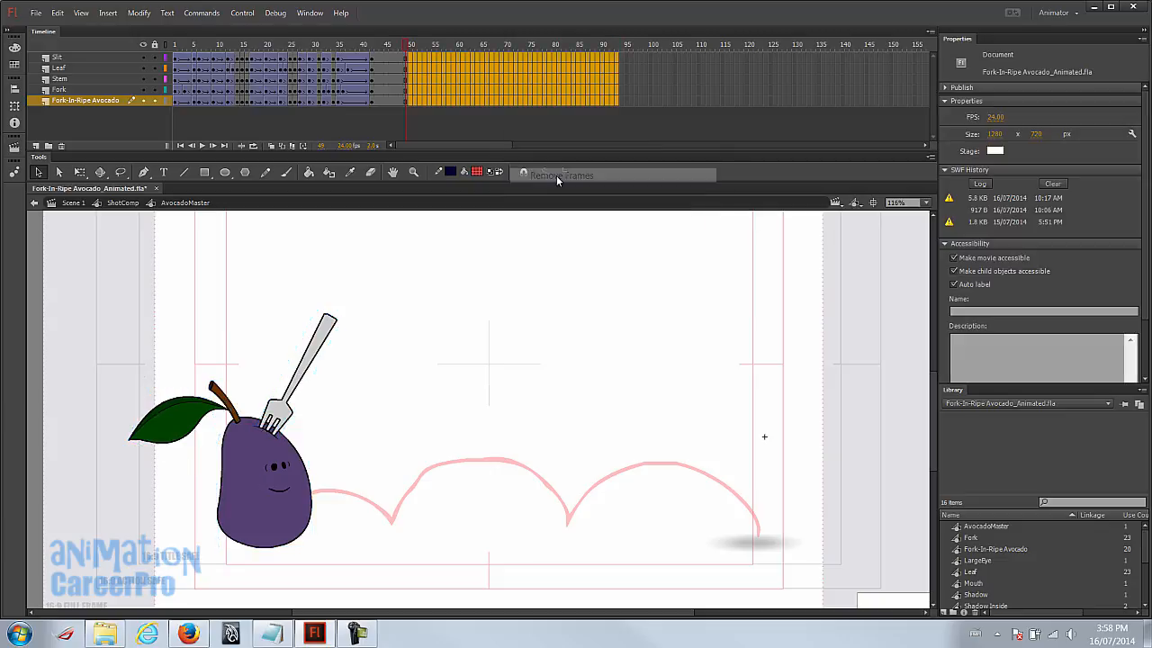
pyautogui.click(123, 204)
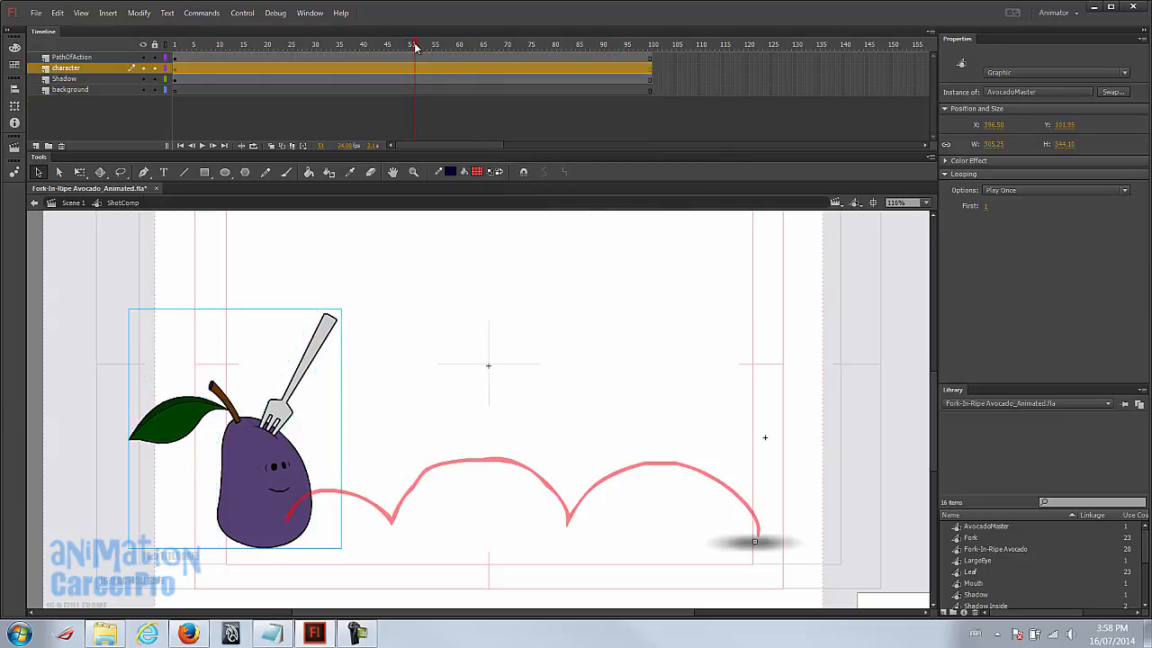
# Step: Remove frames 50 to 100 from all layers of the ShotComp timeline
pyautogui.moveTo(412, 57); pyautogui.dragTo(427, 66)
pyautogui.moveTo(507, 79); pyautogui.dragTo(652, 86)
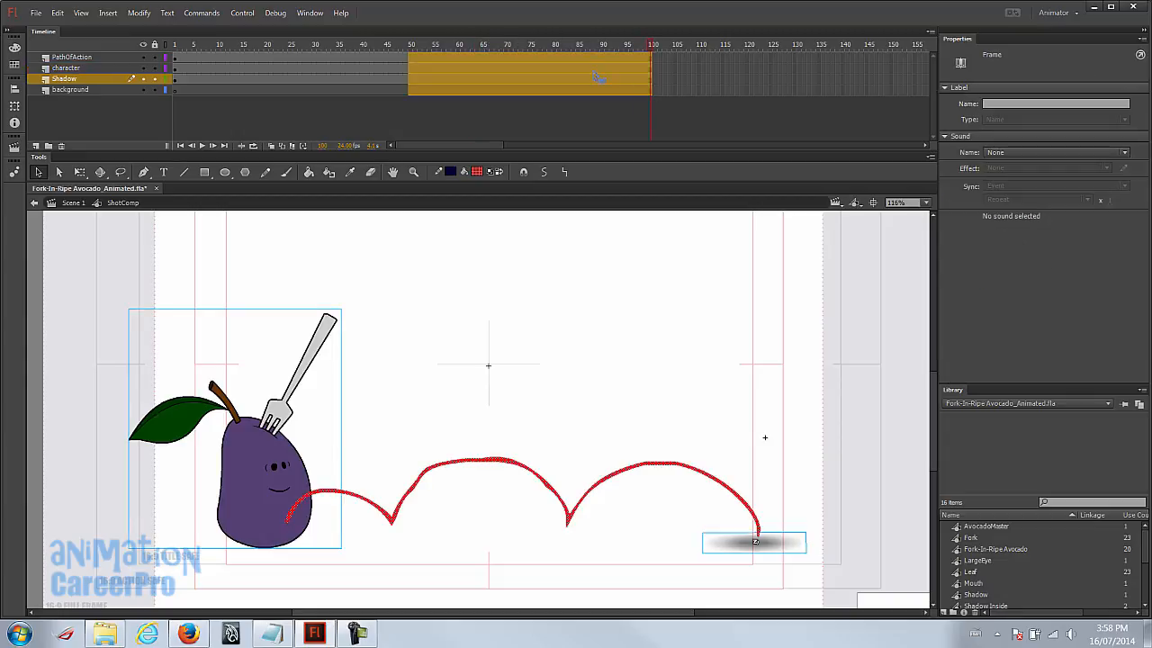
pyautogui.rightClick(599, 79)
pyautogui.click(641, 162)
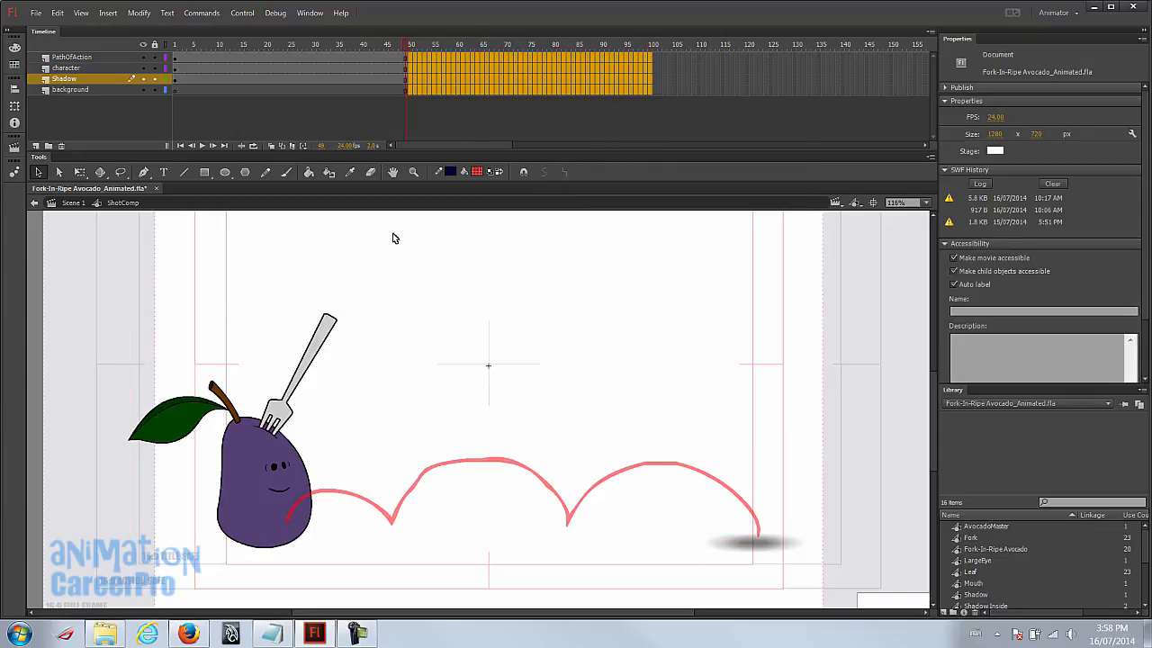
# Step: Return to Scene 1 and remove frames 50 to 100 from the ShotComp! and CameraView layers
pyautogui.click(74, 203)
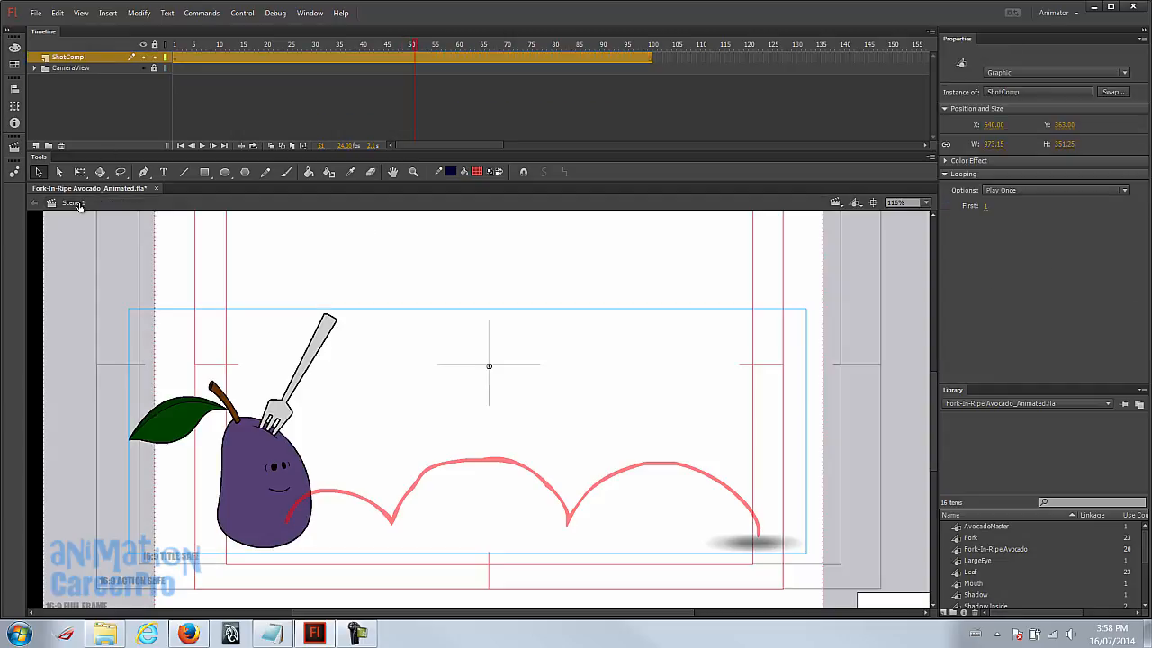
pyautogui.click(415, 60)
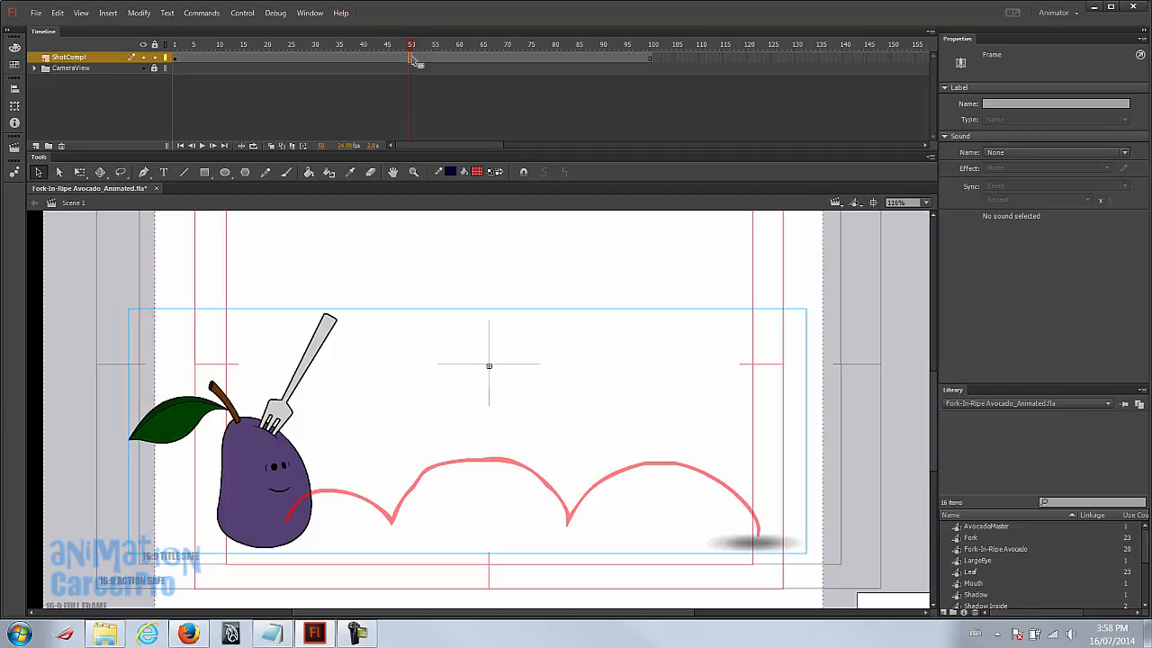
pyautogui.keyDown('shift'); pyautogui.click(651, 72); pyautogui.keyUp('shift')
pyautogui.rightClick(619, 70)
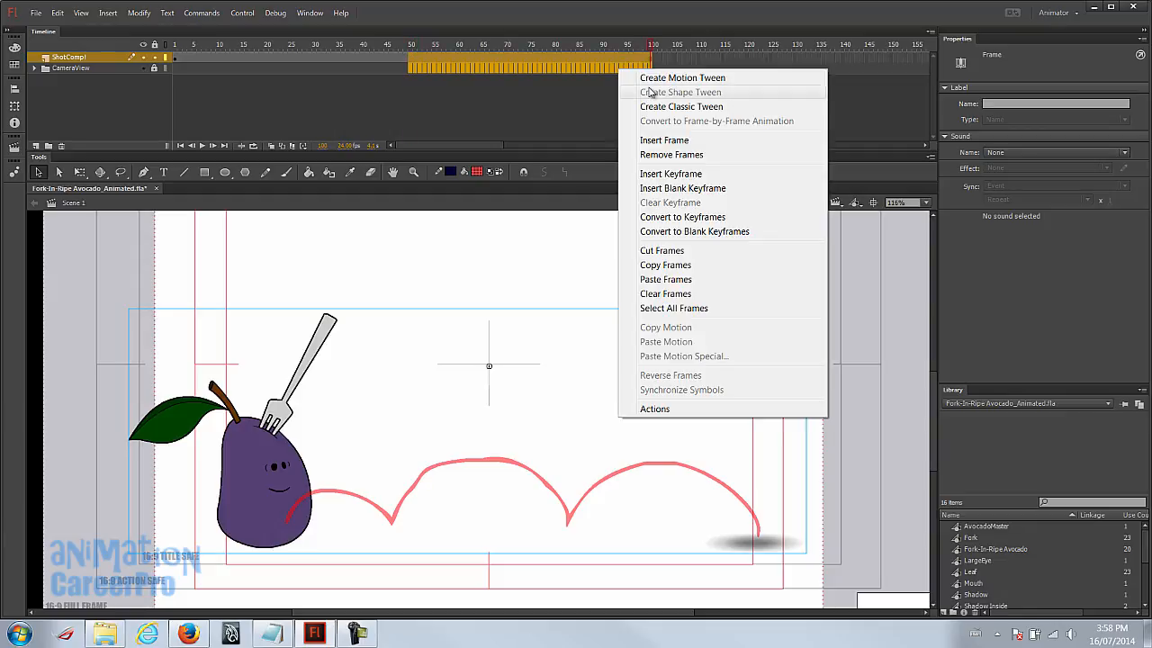
pyautogui.click(675, 155)
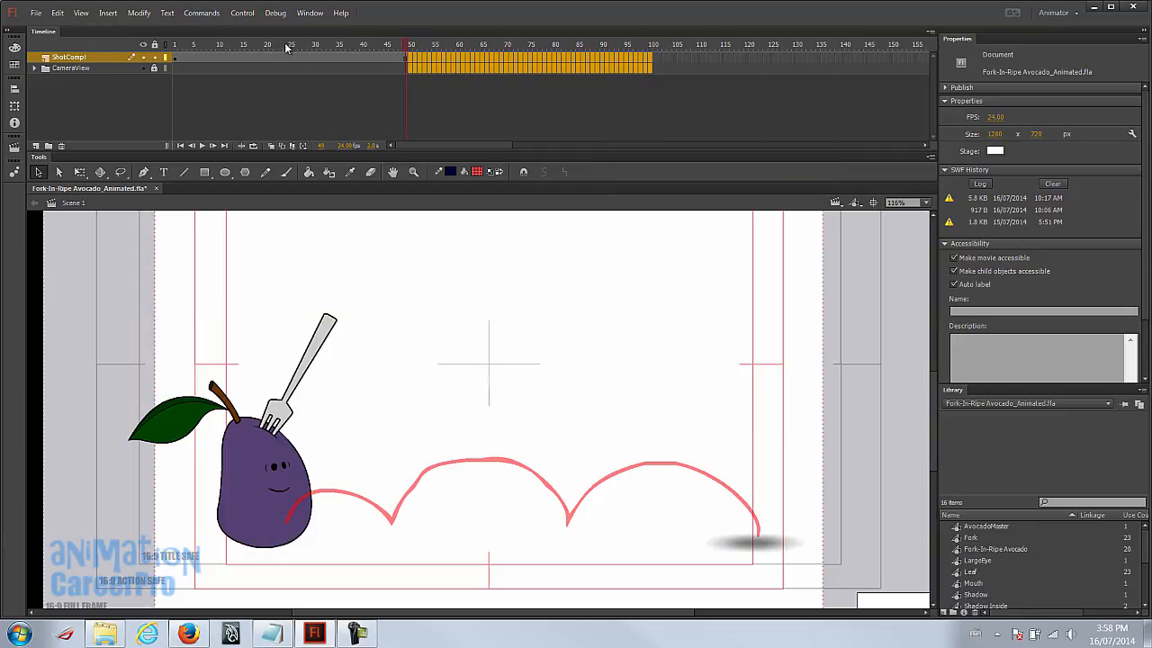
# Step: Reopen ShotComp at frame 1, hide the PathOfAction layer and turn it into a guide layer
pyautogui.moveTo(288, 46); pyautogui.dragTo(132, 56)
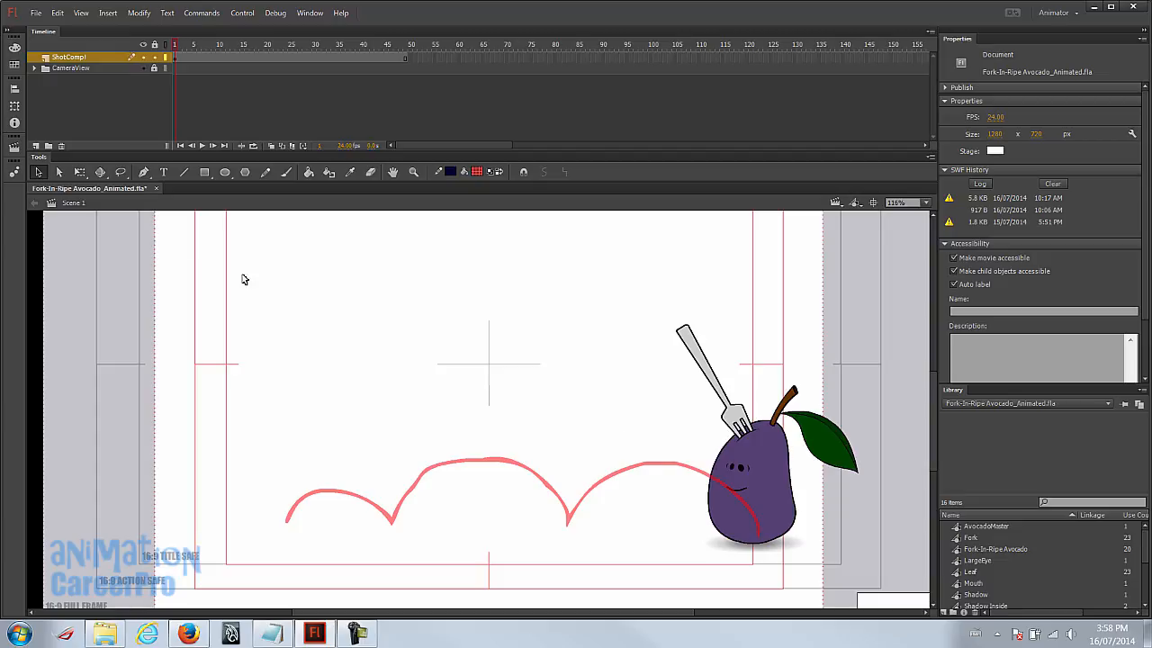
pyautogui.doubleClick(767, 455)
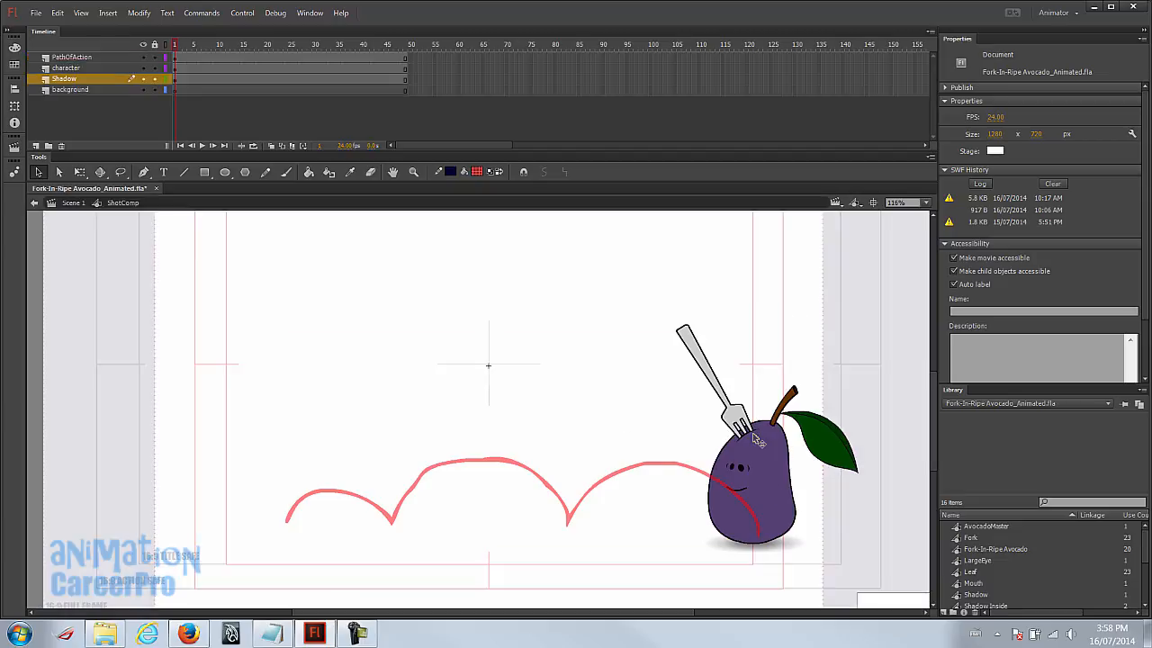
pyautogui.click(143, 58)
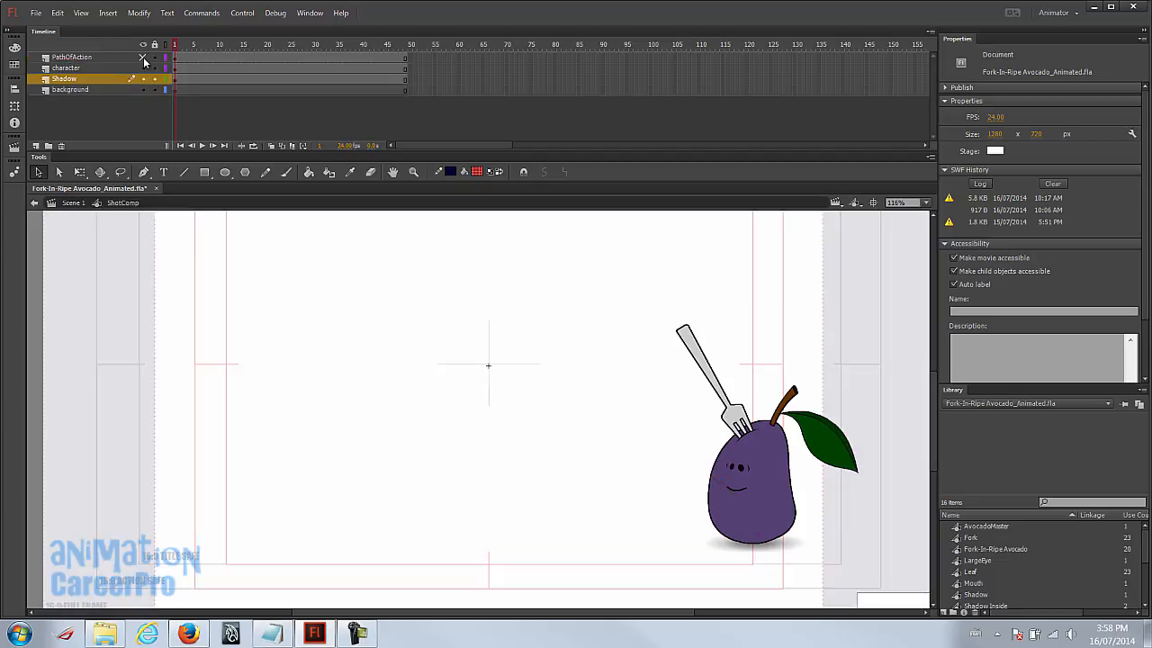
pyautogui.click(111, 59)
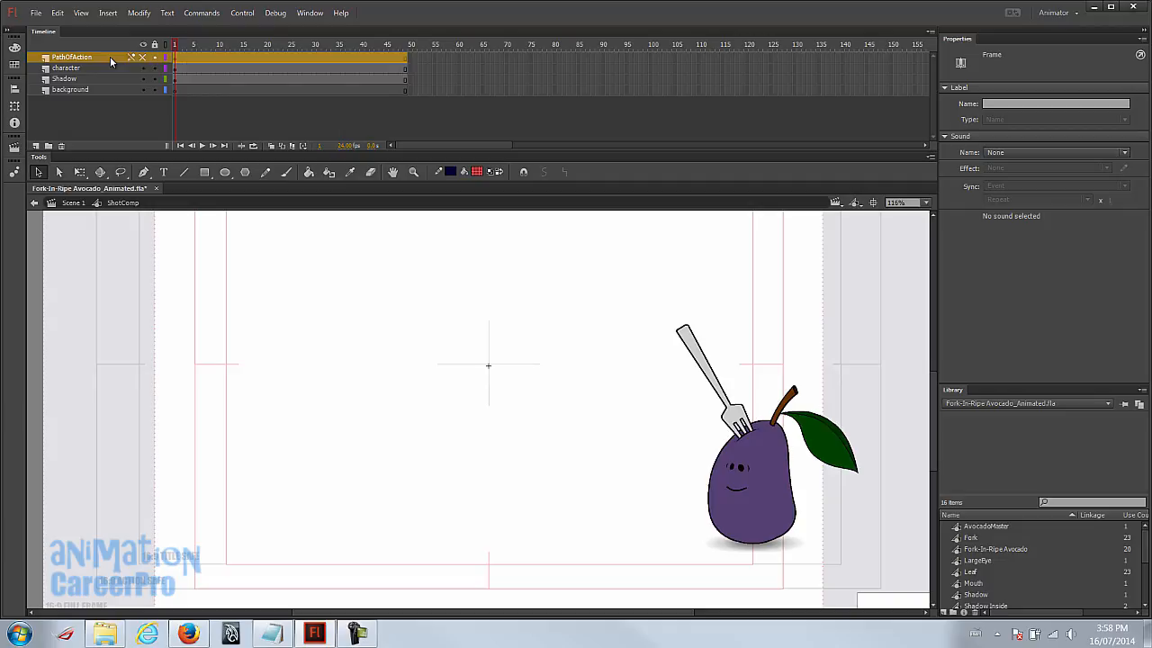
pyautogui.rightClick(110, 58)
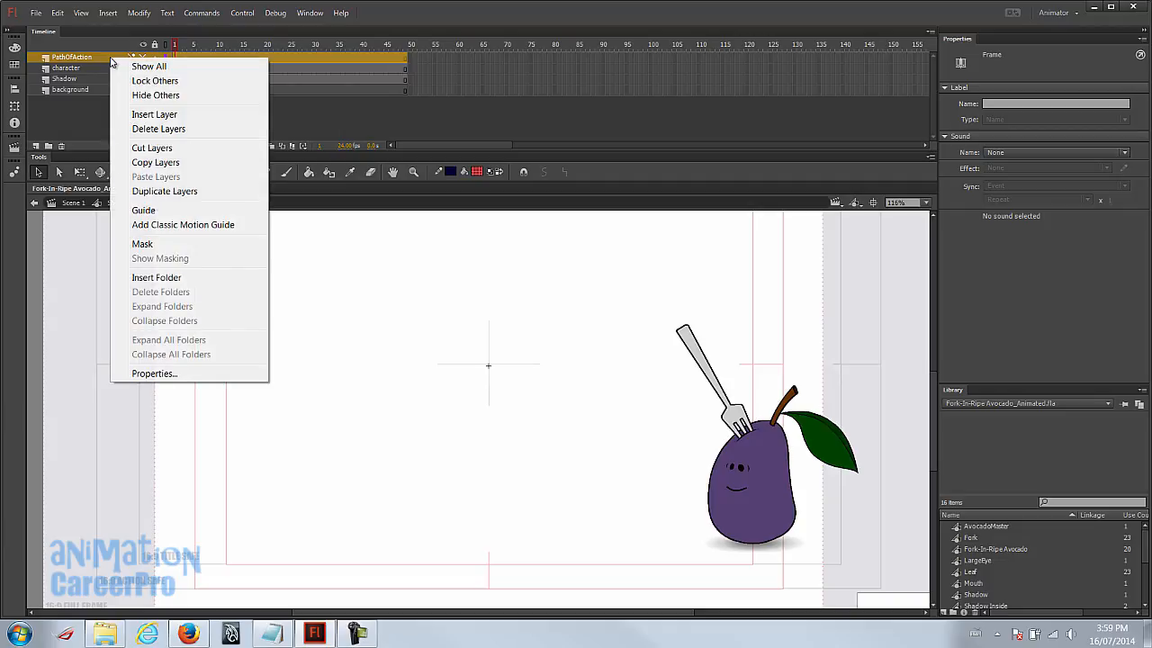
pyautogui.click(144, 210)
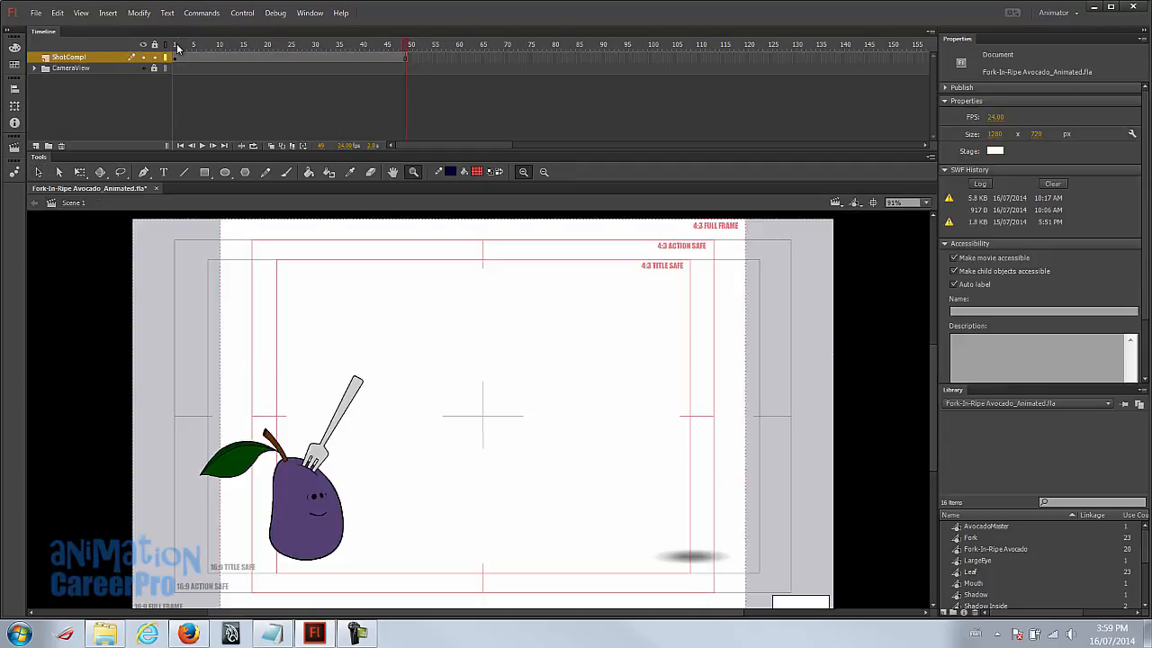
# Step: From frame 1 of Scene 1, reopen ShotComp and select the first frame of the Shadow layer
pyautogui.click(178, 47)
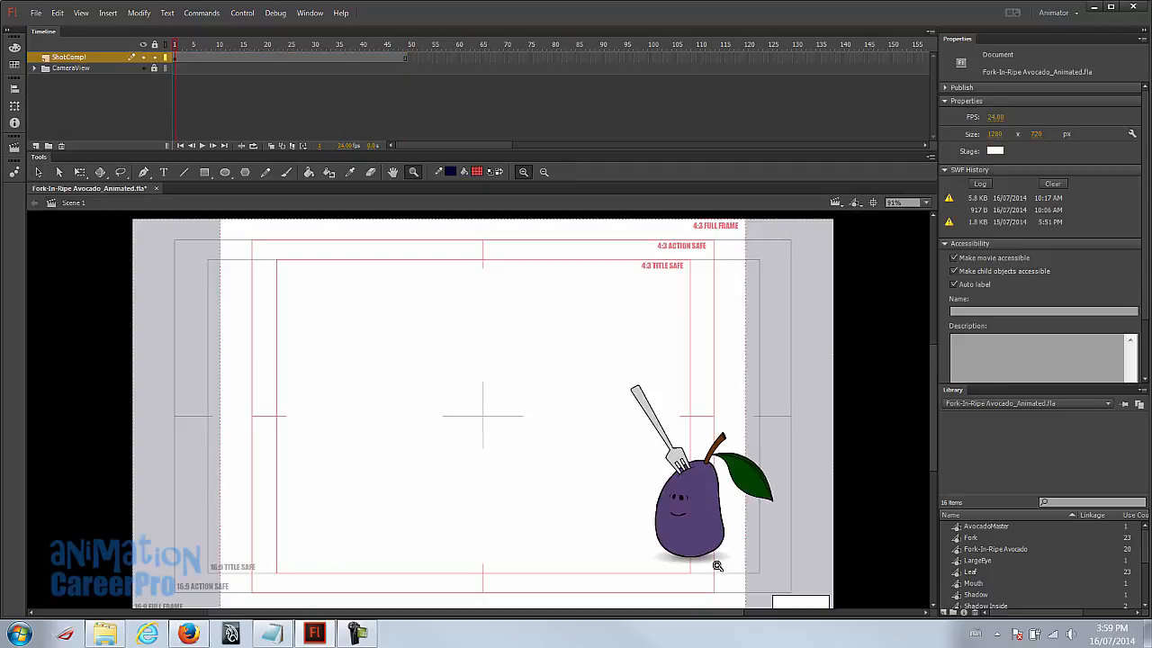
pyautogui.moveTo(179, 47)
pyautogui.mouseDown()
pyautogui.moveTo(334, 53)
pyautogui.moveTo(165, 51)
pyautogui.mouseUp()
pyautogui.press('v')
pyautogui.click(683, 511)
pyautogui.doubleClick(682, 511)
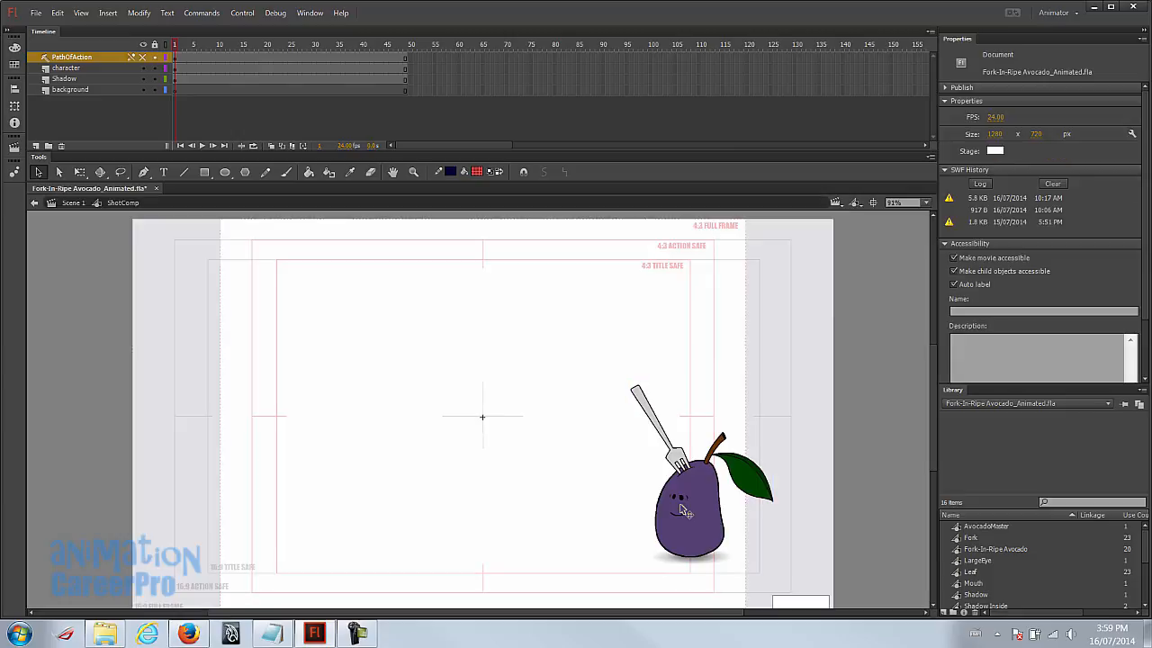
pyautogui.click(706, 564)
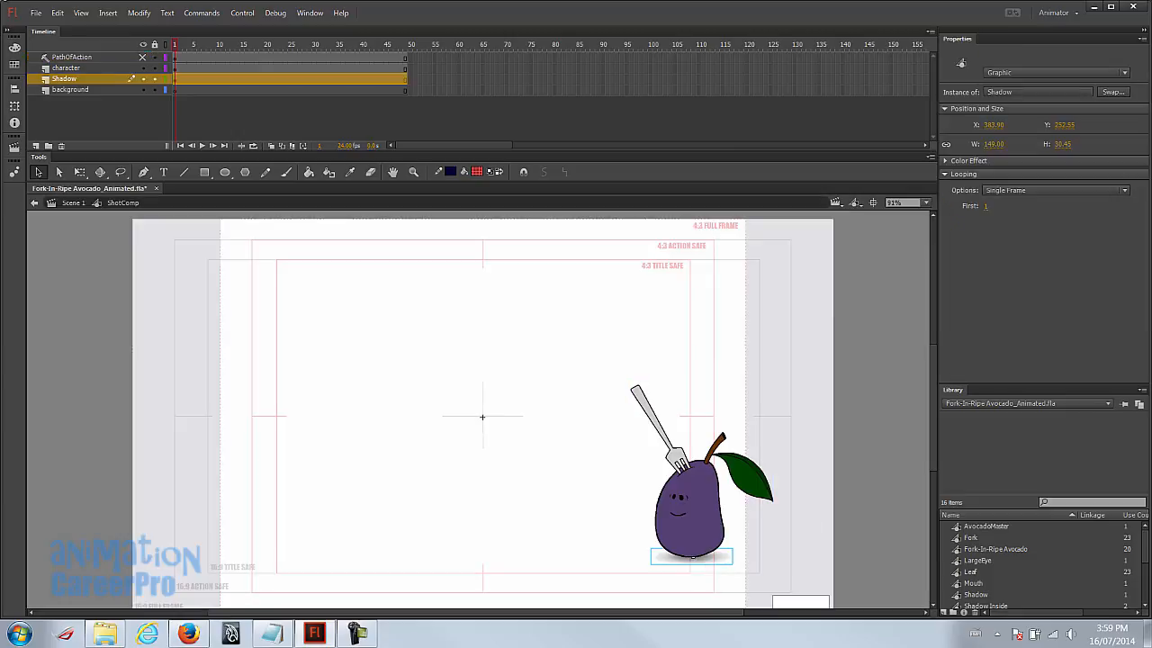
pyautogui.click(175, 80)
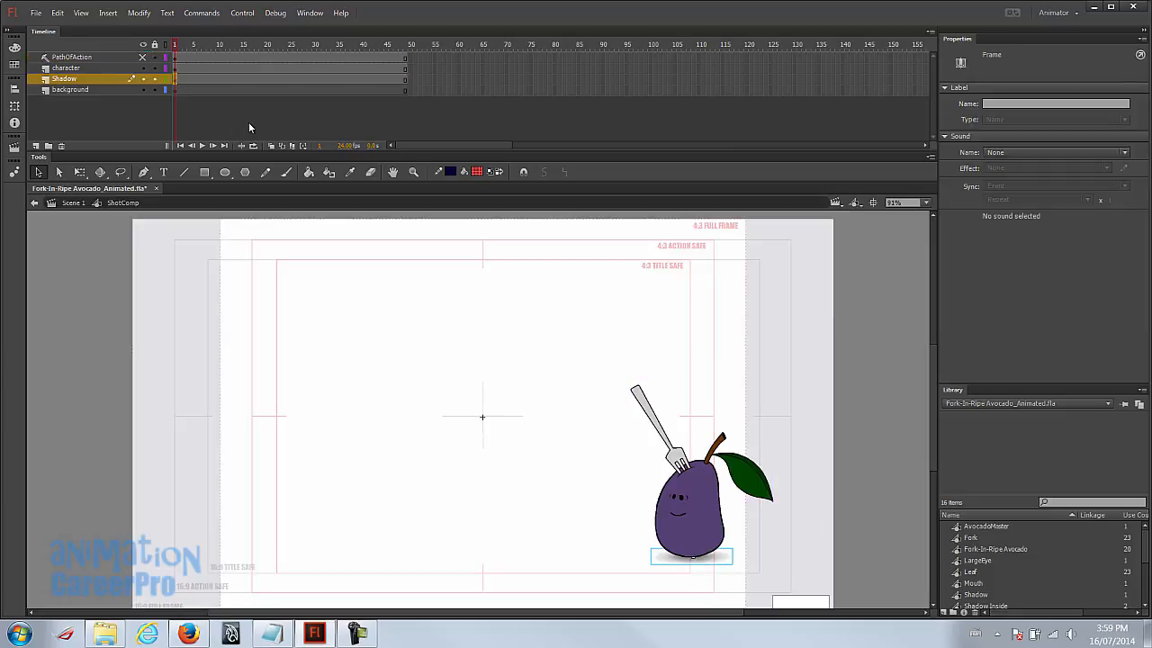
# Step: Keyframe the shadow at frame 15, shift it left under the avocado's first landing, and add a holding keyframe at frame 16
pyautogui.moveTo(199, 49); pyautogui.dragTo(240, 57)
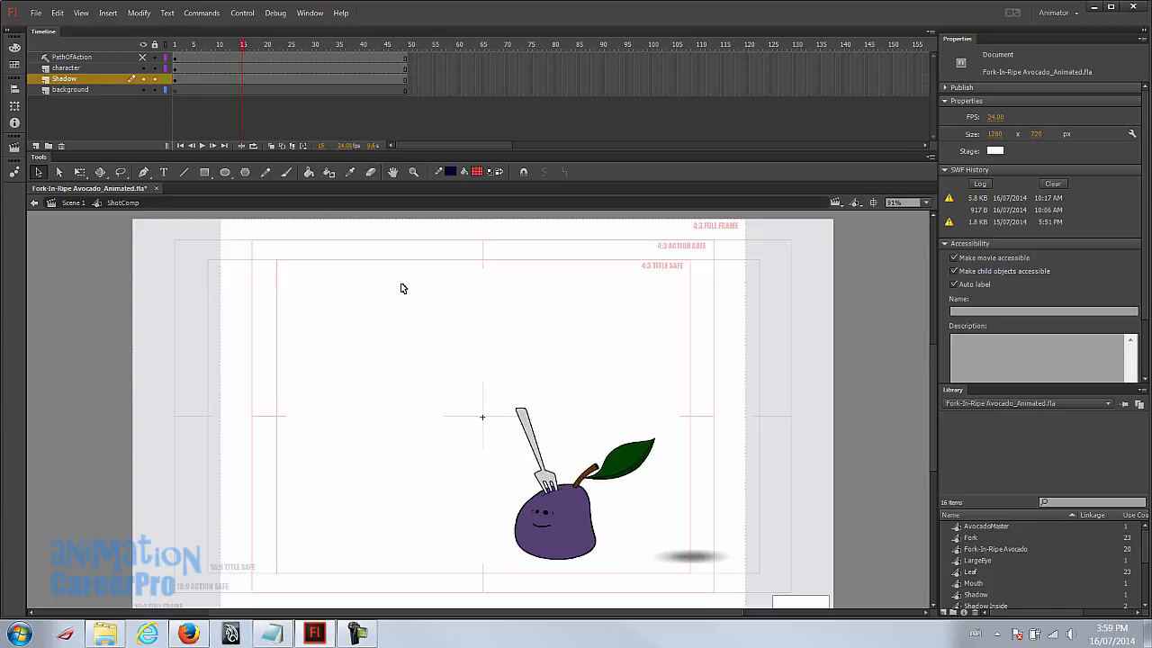
pyautogui.click(244, 81)
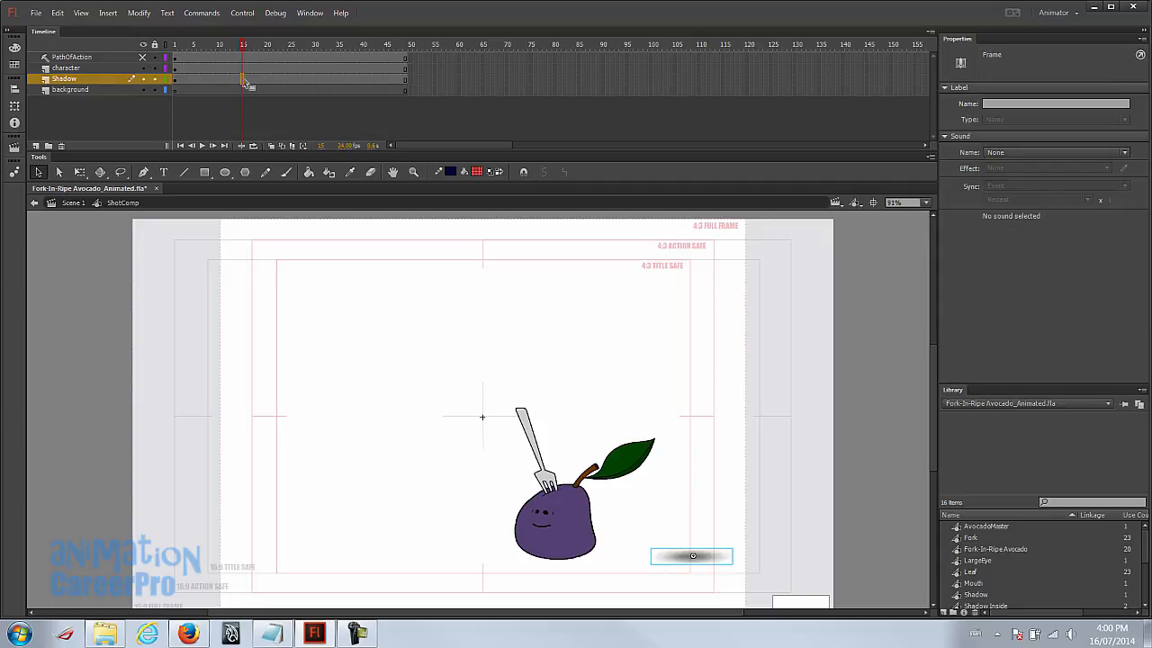
pyautogui.click(691, 564)
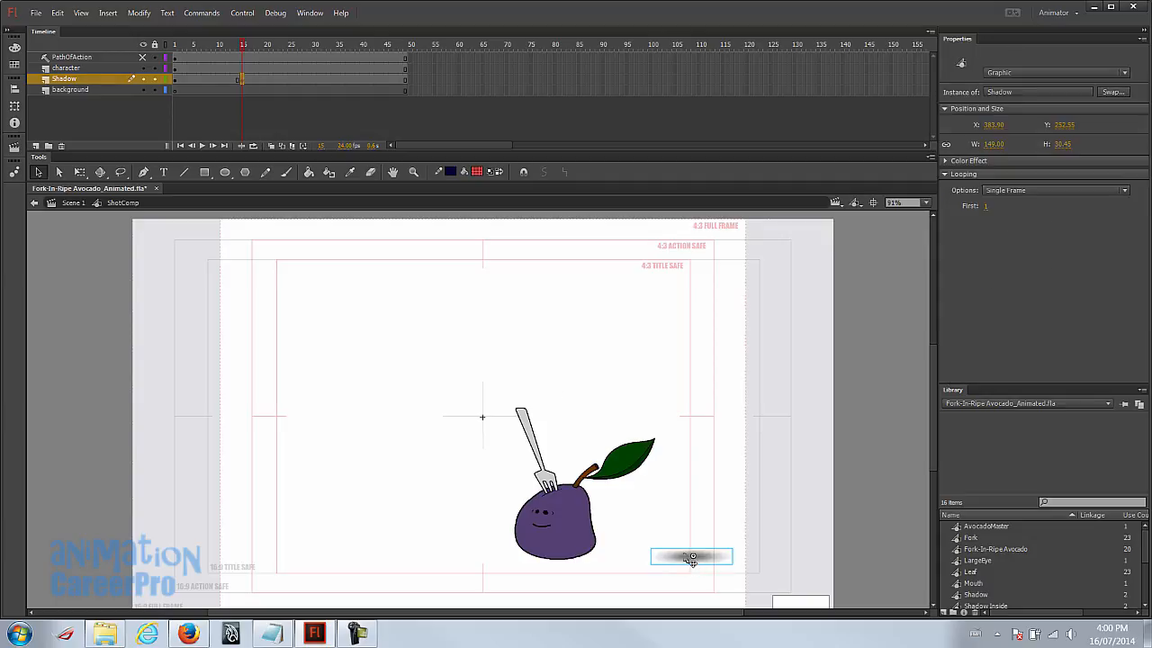
pyautogui.hotkey('shift', 'Left')
pyautogui.hotkey('shift', 'Left')
pyautogui.hotkey('shift', 'Left')
pyautogui.hotkey('shift', 'Left')
pyautogui.hotkey('shift', 'Left')
pyautogui.hotkey('shift', 'Left')
pyautogui.hotkey('shift', 'Left')
pyautogui.hotkey('shift', 'Left')
pyautogui.hotkey('shift', 'Left')
pyautogui.hotkey('shift', 'Left')
pyautogui.hotkey('shift', 'Left')
pyautogui.hotkey('shift', 'Left')
pyautogui.hotkey('shift', 'Left')
pyautogui.hotkey('shift', 'Left')
pyautogui.hotkey('shift', 'Left')
pyautogui.hotkey('shift', 'Left')
pyautogui.hotkey('shift', 'Left')
pyautogui.hotkey('shift', 'Left')
pyautogui.hotkey('shift', 'Left')
pyautogui.hotkey('shift', 'Left')
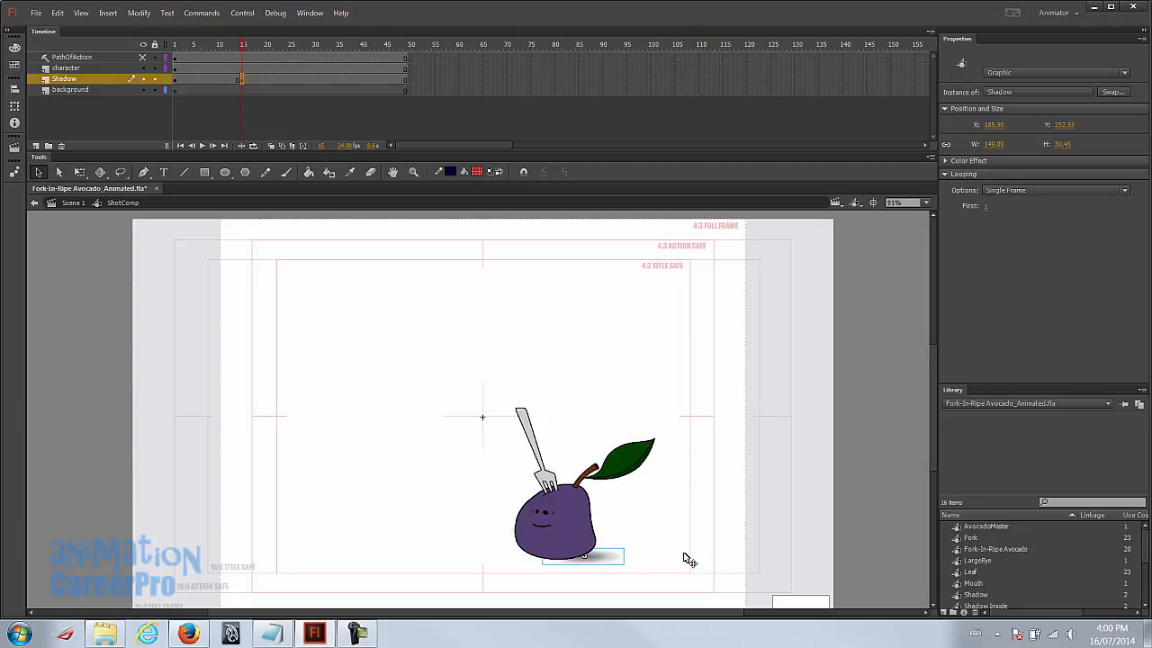
pyautogui.click(249, 45)
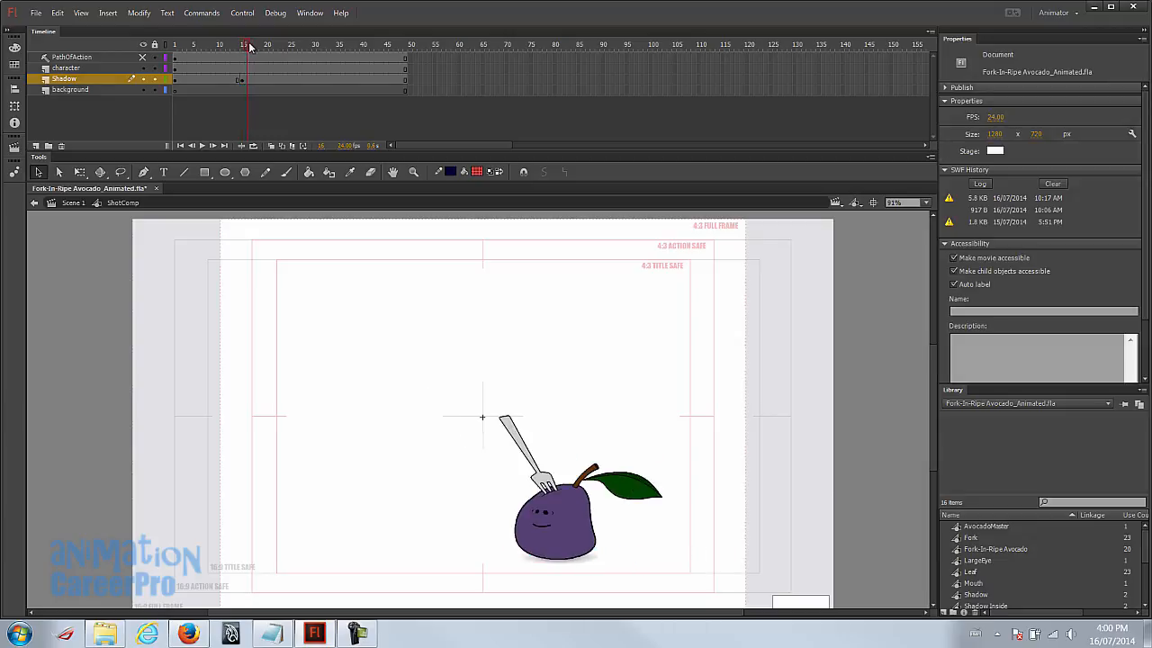
pyautogui.click(252, 78)
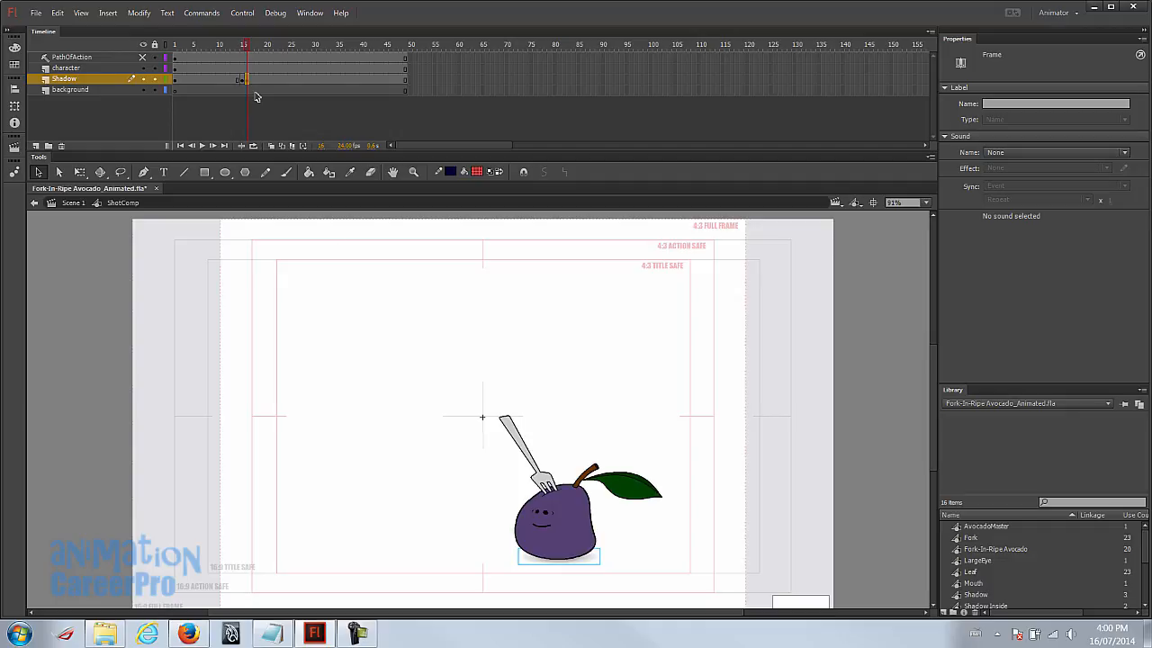
# Step: Keyframe the shadow at frame 26, shift it left under the second landing, and add a holding keyframe at frame 27
pyautogui.moveTo(245, 54); pyautogui.dragTo(260, 52)
pyautogui.moveTo(280, 50); pyautogui.dragTo(294, 51)
pyautogui.click(296, 81)
pyautogui.press('F6')
pyautogui.hotkey('shift', 'Left')
pyautogui.hotkey('shift', 'Left')
pyautogui.hotkey('shift', 'Left')
pyautogui.hotkey('shift', 'Left')
pyautogui.hotkey('shift', 'Left')
pyautogui.hotkey('shift', 'Left')
pyautogui.hotkey('shift', 'Left')
pyautogui.hotkey('shift', 'Left')
pyautogui.hotkey('shift', 'Left')
pyautogui.hotkey('shift', 'Left')
pyautogui.hotkey('shift', 'Left')
pyautogui.hotkey('shift', 'Left')
pyautogui.hotkey('shift', 'Left')
pyautogui.hotkey('shift', 'Left')
pyautogui.hotkey('shift', 'Left')
pyautogui.hotkey('shift', 'Left')
pyautogui.hotkey('shift', 'Left')
pyautogui.hotkey('shift', 'Left')
pyautogui.hotkey('shift', 'Left')
pyautogui.click(300, 81)
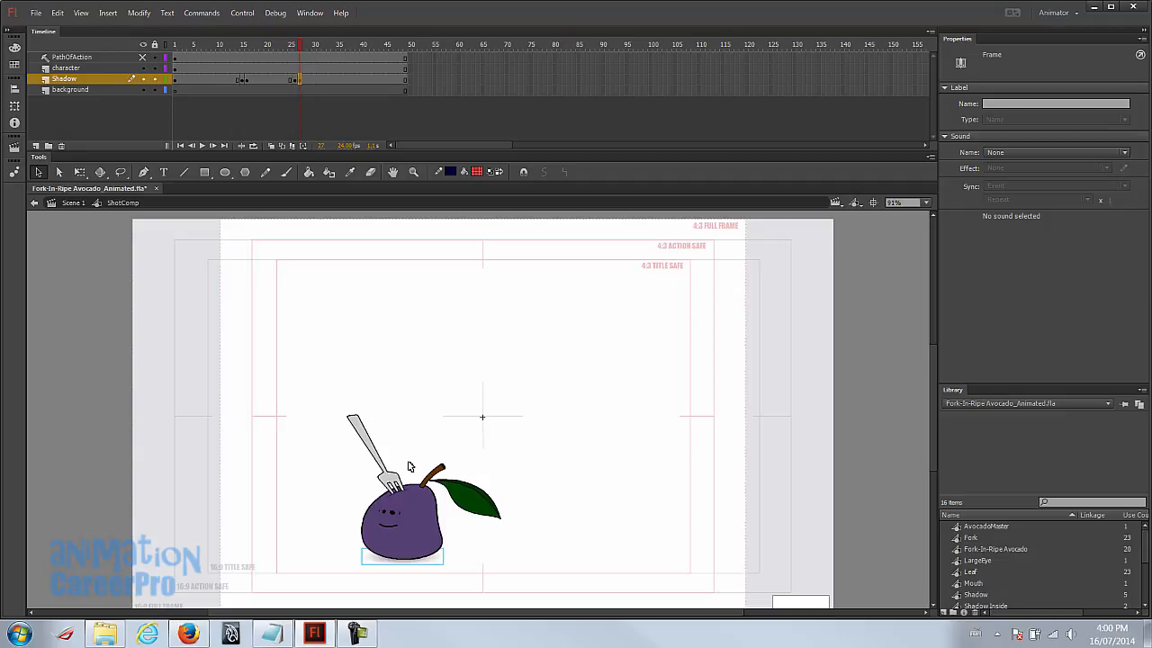
# Step: Step through the last landing and keyframe the shadow at frame 34, shifting it left until it sits under the avocado
pyautogui.moveTo(299, 45); pyautogui.dragTo(330, 55)
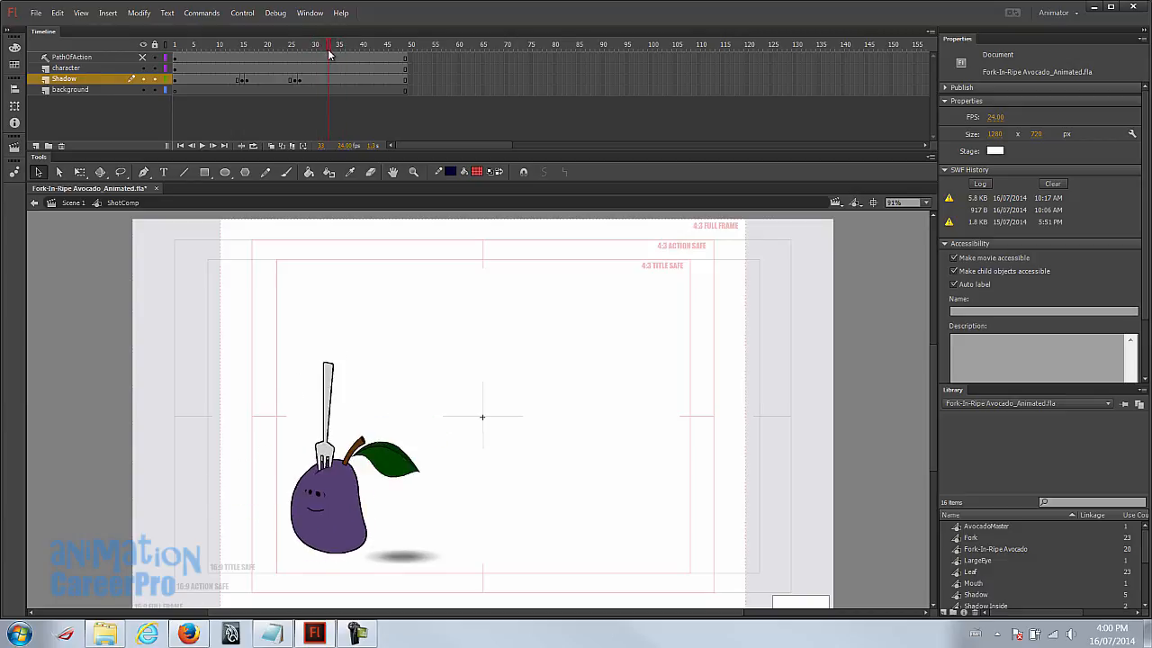
pyautogui.press('.')
pyautogui.press(',')
pyautogui.press('.')
pyautogui.press('.')
pyautogui.press(',')
pyautogui.press('.')
pyautogui.press(',')
pyautogui.click(331, 79)
pyautogui.press('F6')
pyautogui.hotkey('shift', 'Left')
pyautogui.hotkey('shift', 'Left')
pyautogui.hotkey('shift', 'Left')
pyautogui.hotkey('shift', 'Left')
pyautogui.hotkey('shift', 'Left')
pyautogui.hotkey('shift', 'Left')
pyautogui.hotkey('shift', 'Left')
pyautogui.hotkey('shift', 'Left')
pyautogui.hotkey('shift', 'Left')
pyautogui.hotkey('shift', 'Left')
pyautogui.hotkey('shift', 'Left')
pyautogui.hotkey('shift', 'Left')
pyautogui.hotkey('shift', 'Left')
pyautogui.hotkey('shift', 'Left')
pyautogui.hotkey('shift', 'Left')
pyautogui.hotkey('shift', 'Left')
pyautogui.hotkey('shift', 'Left')
pyautogui.hotkey('shift', 'Left')
pyautogui.hotkey('shift', 'Left')
pyautogui.hotkey('shift', 'Left')
pyautogui.hotkey('shift', 'Left')
pyautogui.hotkey('shift', 'Left')
pyautogui.hotkey('shift', 'Left')
pyautogui.hotkey('shift', 'Left')
pyautogui.hotkey('shift', 'Left')
pyautogui.hotkey('shift', 'Left')
pyautogui.hotkey('shift', 'Left')
pyautogui.hotkey('shift', 'Left')
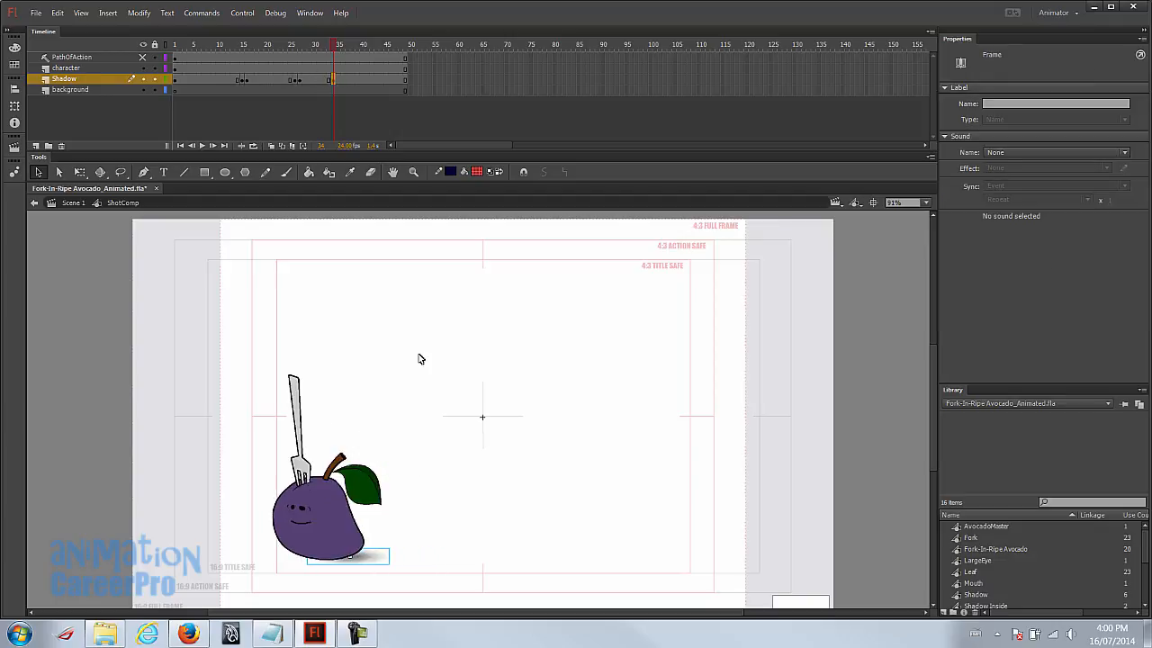
pyautogui.hotkey('shift', 'Right')
pyautogui.hotkey('shift', 'Left')
# Step: Create classic tweens on the Shadow layer for all three hops and play the animation from the start
pyautogui.moveTo(338, 47); pyautogui.dragTo(228, 50)
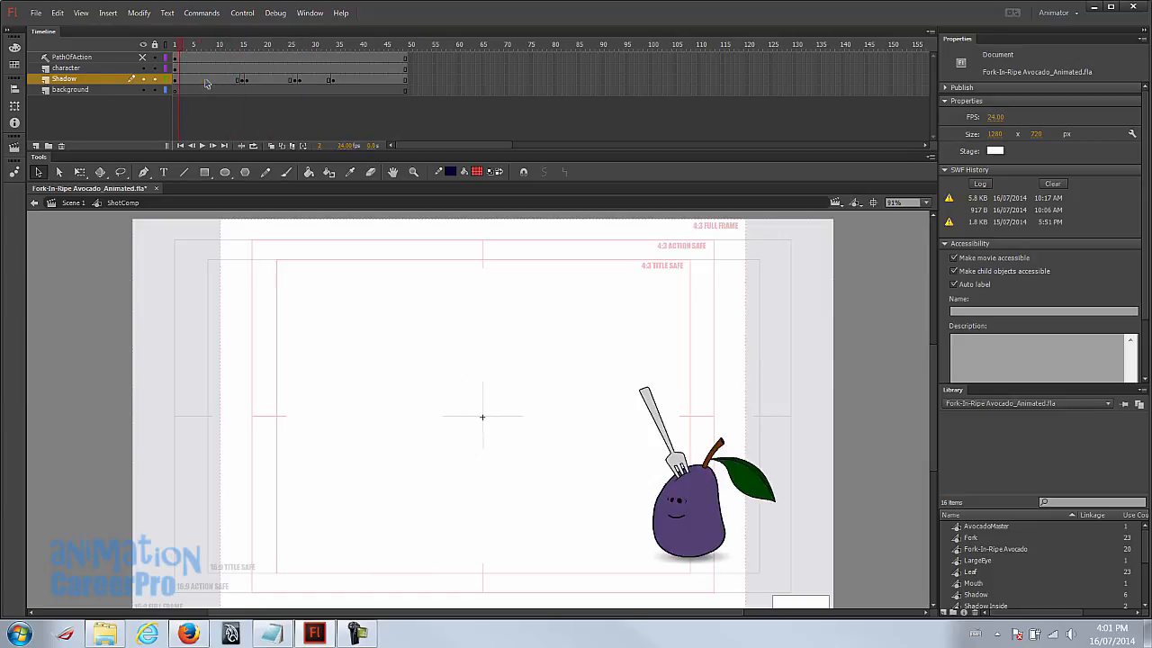
pyautogui.rightClick(206, 80)
pyautogui.click(250, 117)
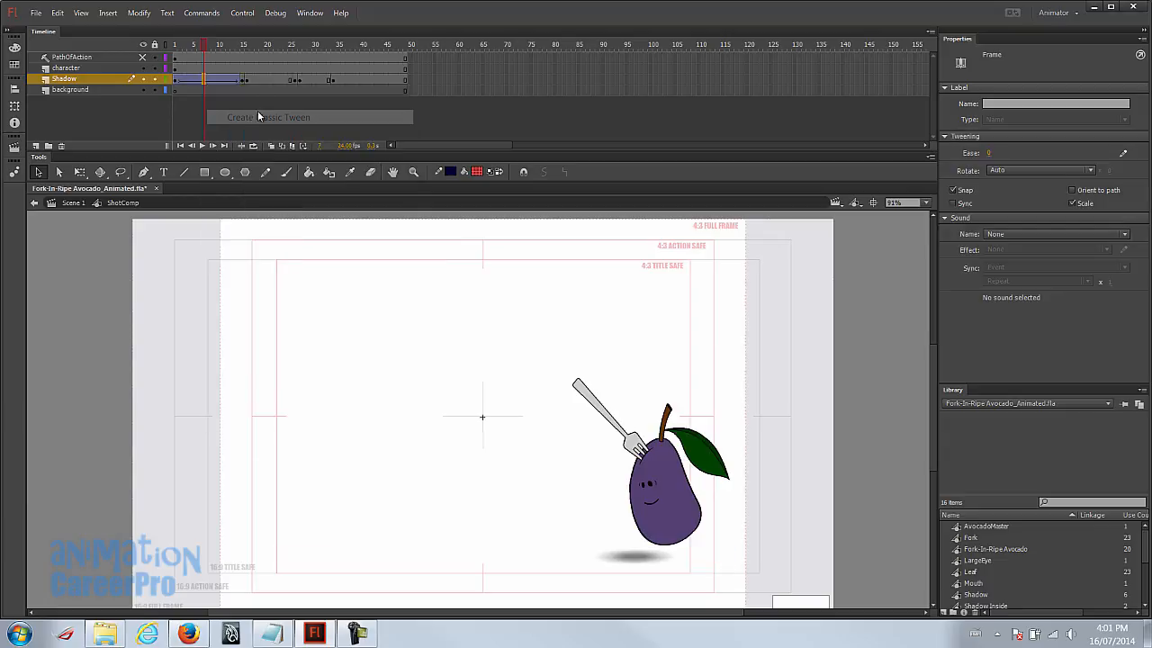
pyautogui.rightClick(267, 79)
pyautogui.click(293, 118)
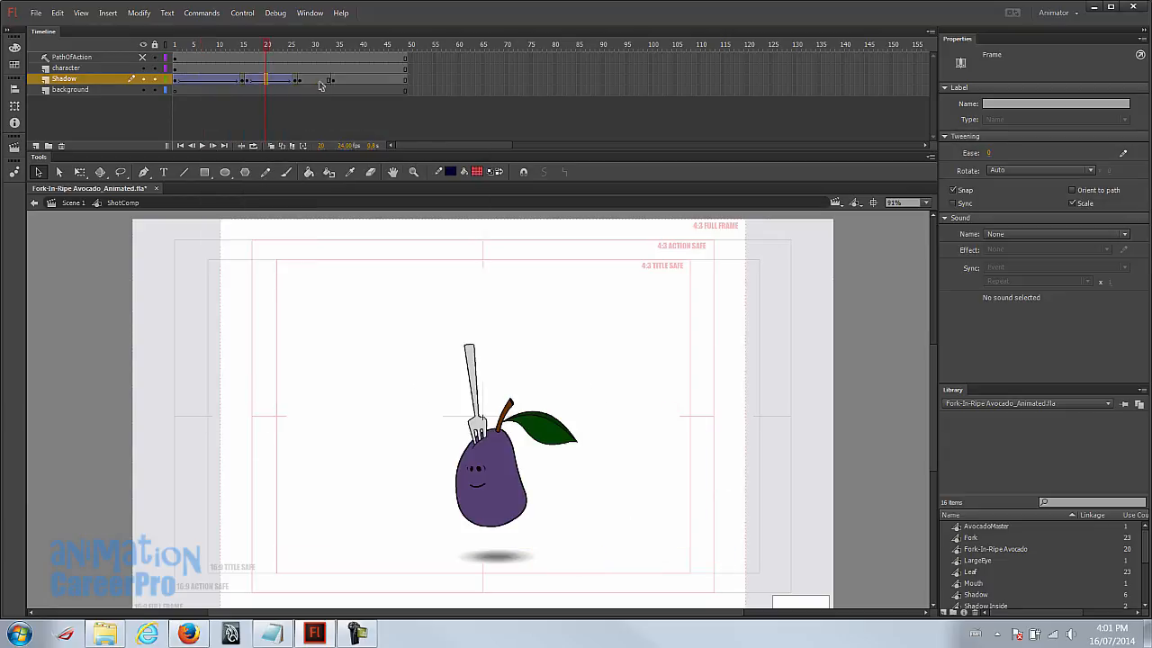
pyautogui.rightClick(320, 80)
pyautogui.click(340, 118)
pyautogui.moveTo(322, 42); pyautogui.dragTo(168, 59)
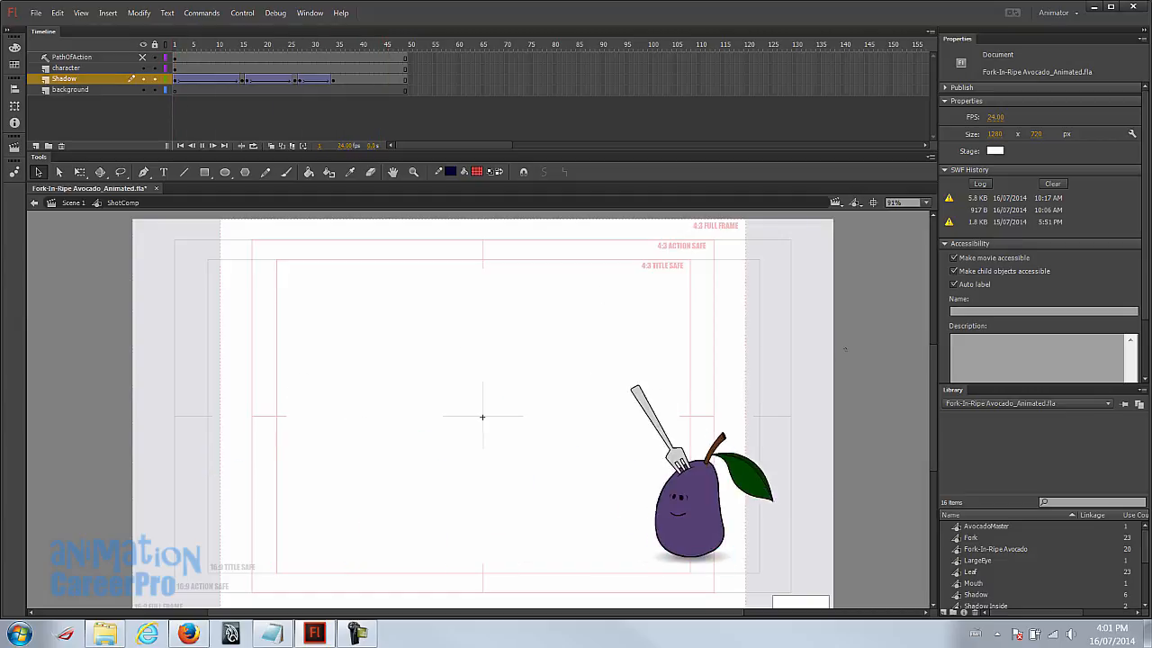
pyautogui.press('Return')
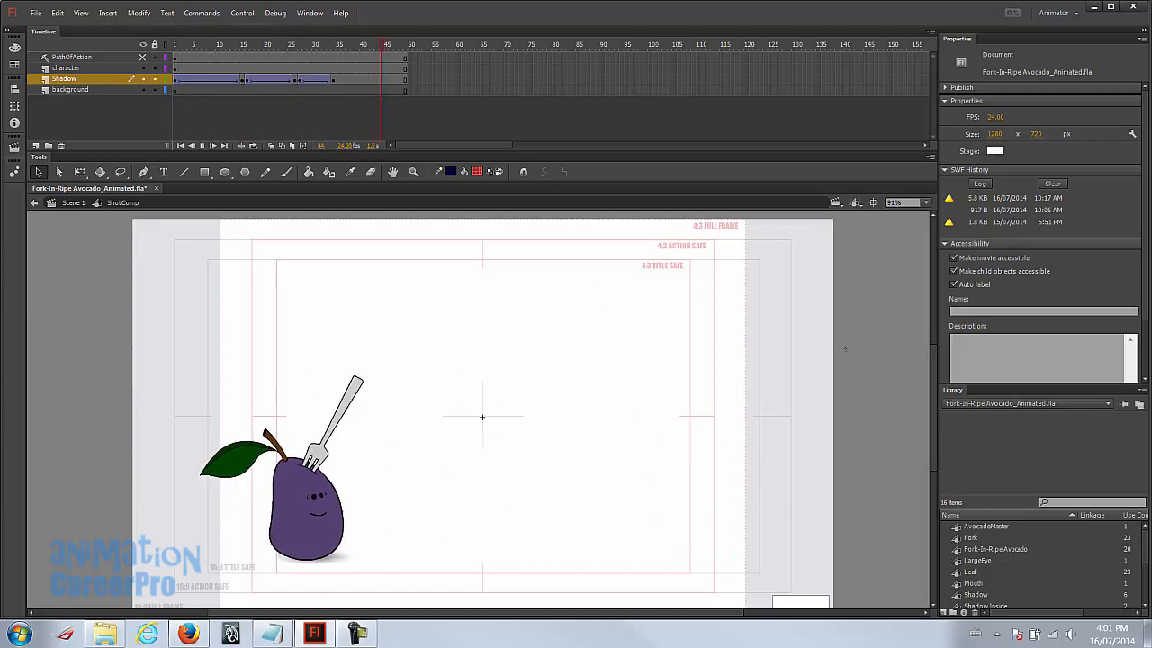
# Step: Remove the classic tween from the shadow's first hop, between frames 1 and 15
pyautogui.moveTo(182, 47)
pyautogui.mouseDown()
pyautogui.moveTo(205, 50)
pyautogui.moveTo(163, 54)
pyautogui.mouseUp()
pyautogui.rightClick(192, 79)
pyautogui.click(230, 85)
# Step: Add a shadow keyframe at frame 6 where the avocado takes off, classic-tween it to frame 15, and replay the animation
pyautogui.moveTo(190, 49)
pyautogui.mouseDown()
pyautogui.moveTo(175, 49)
pyautogui.moveTo(200, 51)
pyautogui.mouseUp()
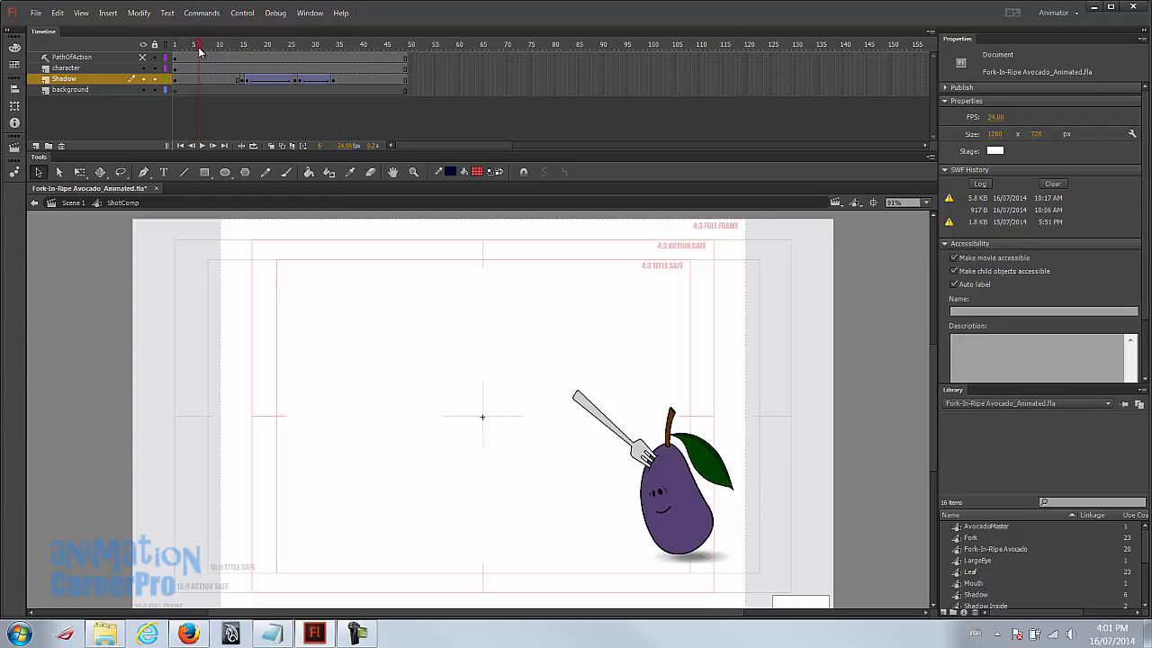
pyautogui.moveTo(200, 51); pyautogui.dragTo(202, 52)
pyautogui.click(200, 80)
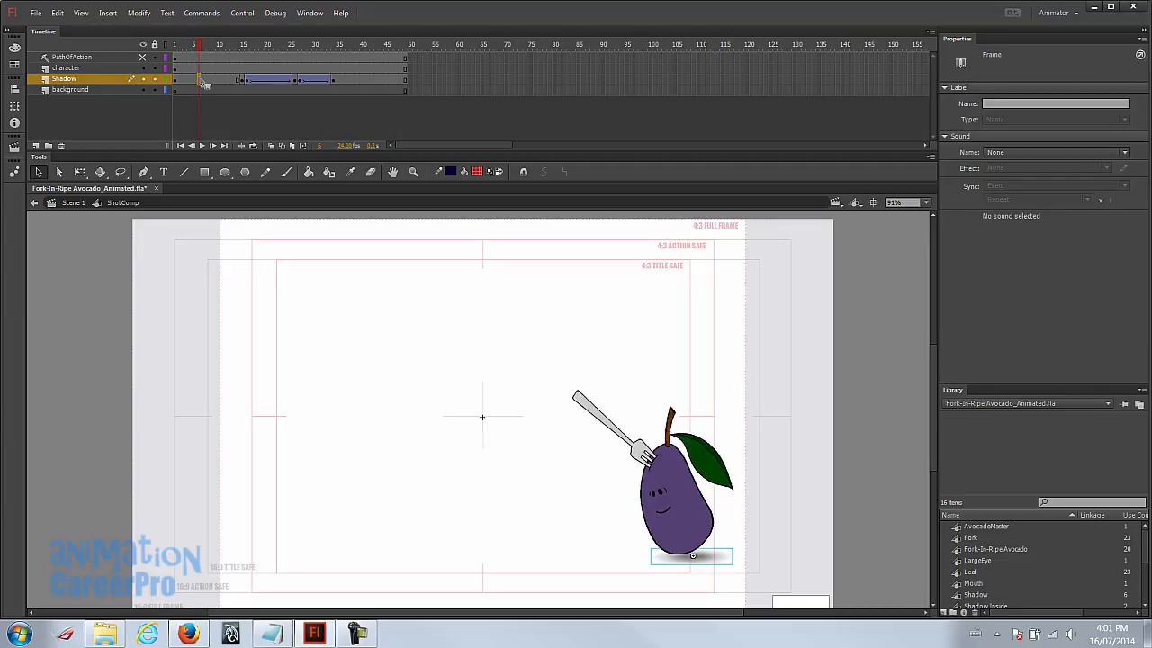
pyautogui.moveTo(205, 45)
pyautogui.mouseDown()
pyautogui.moveTo(179, 52)
pyautogui.moveTo(223, 52)
pyautogui.mouseUp()
pyautogui.rightClick(222, 84)
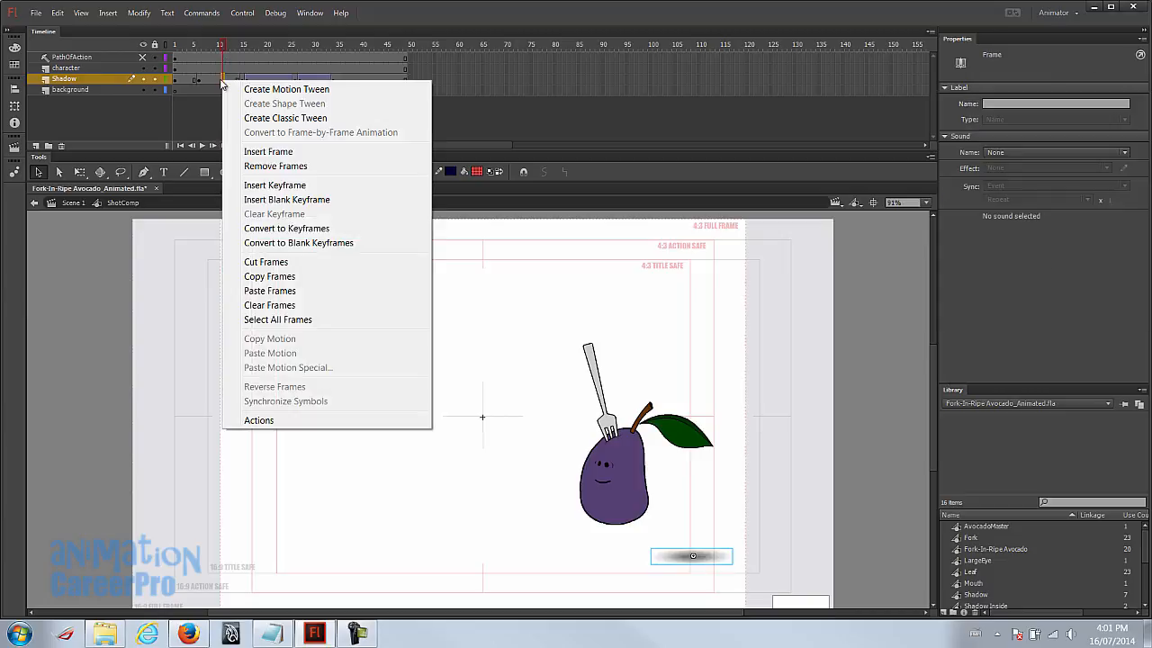
pyautogui.click(257, 117)
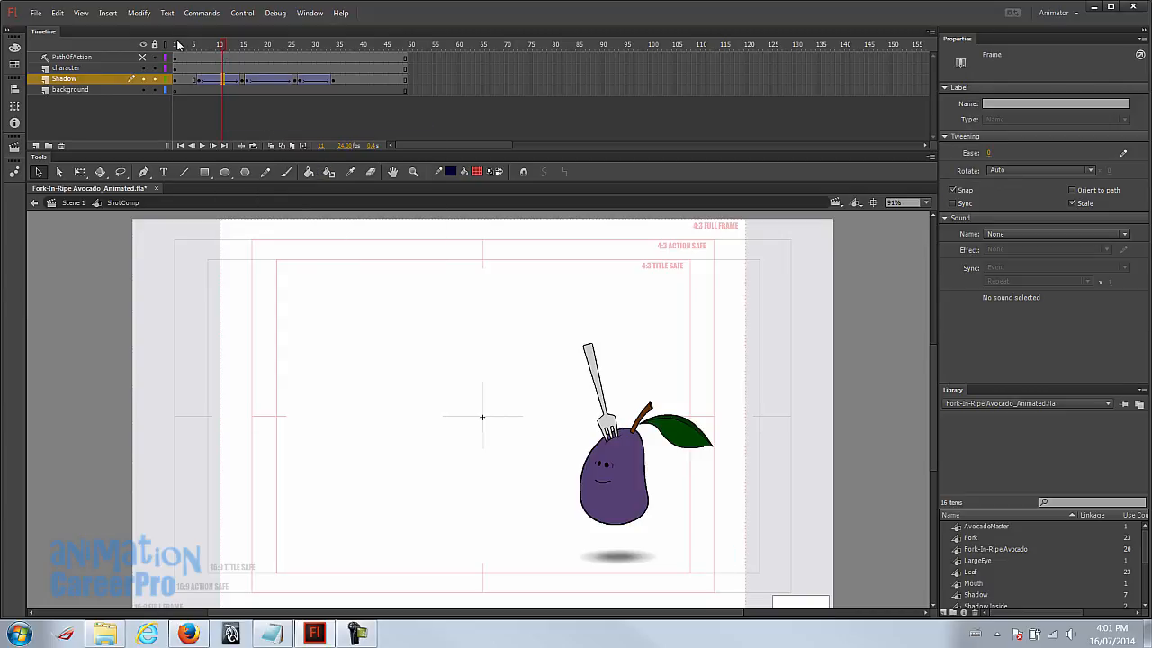
pyautogui.click(176, 46)
pyautogui.press('Return')
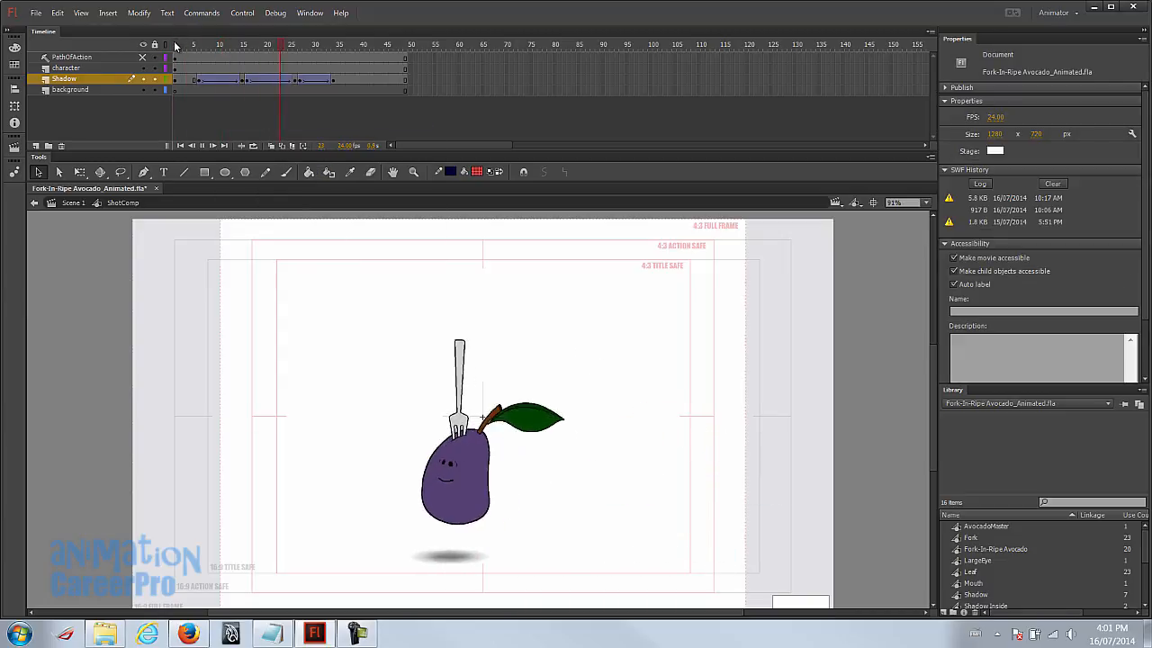
# Step: Open the AvocadoMaster symbol from the character layer for editing and go to the first landing at frame 15
pyautogui.click(176, 45)
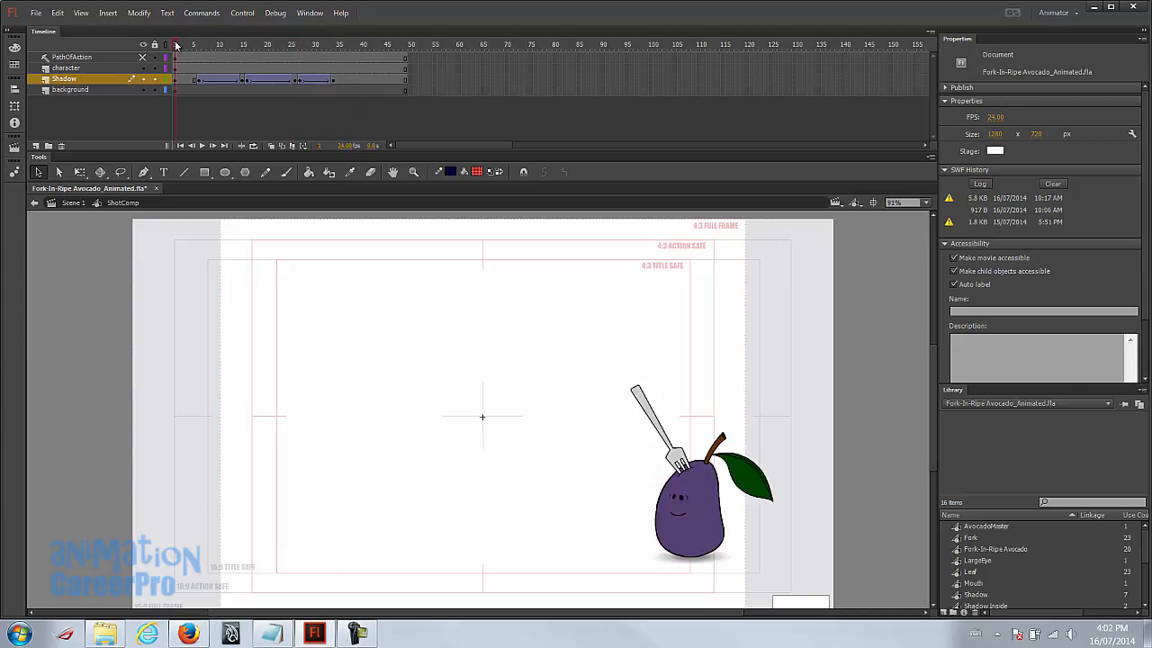
pyautogui.moveTo(205, 46); pyautogui.dragTo(65, 72)
pyautogui.click(67, 69)
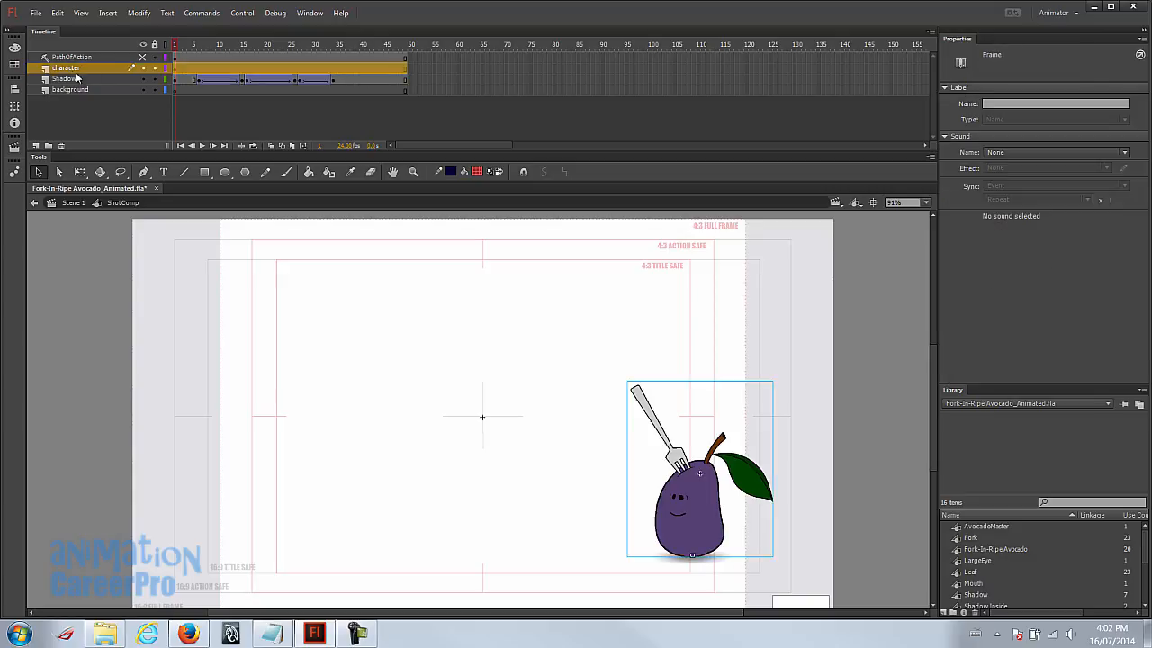
pyautogui.doubleClick(690, 514)
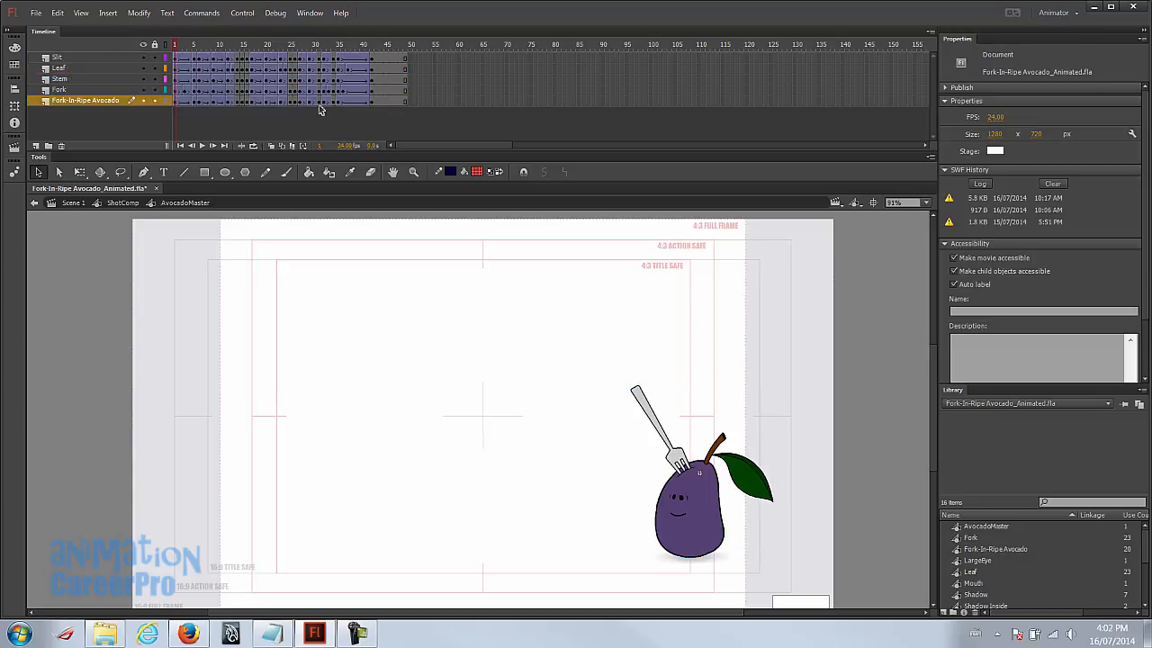
pyautogui.moveTo(236, 45); pyautogui.dragTo(242, 45)
# Step: At frame 16, select all avocado parts and squash them from a base pivot to about 312 px wide and 260 px high
pyautogui.press('z')
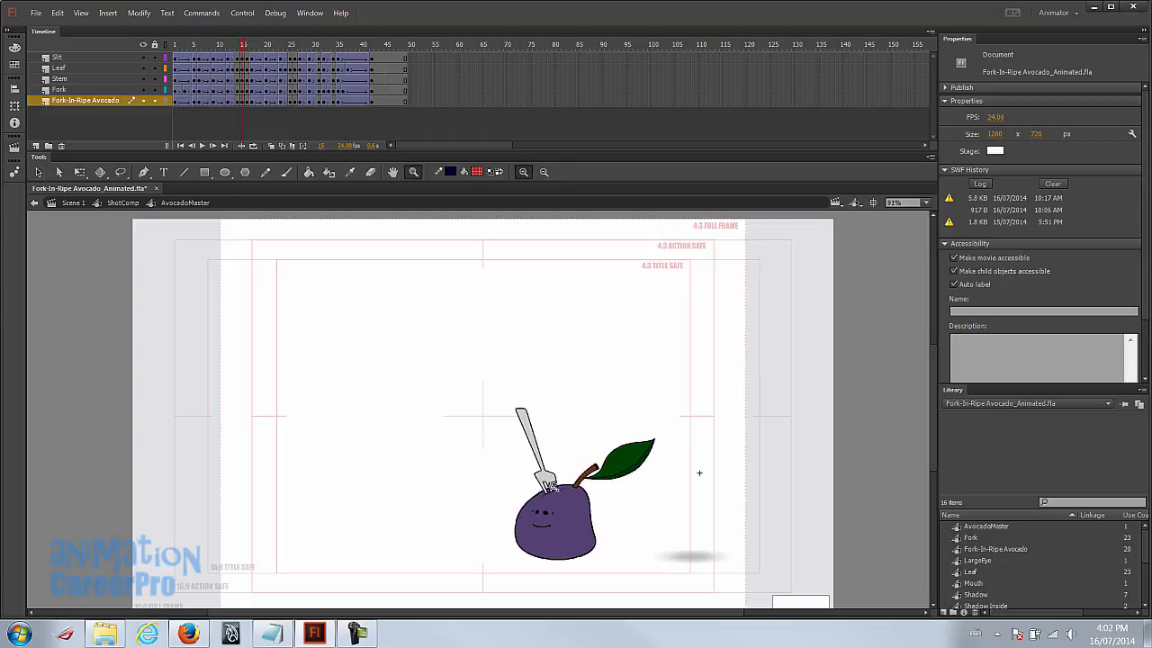
pyautogui.click(567, 509)
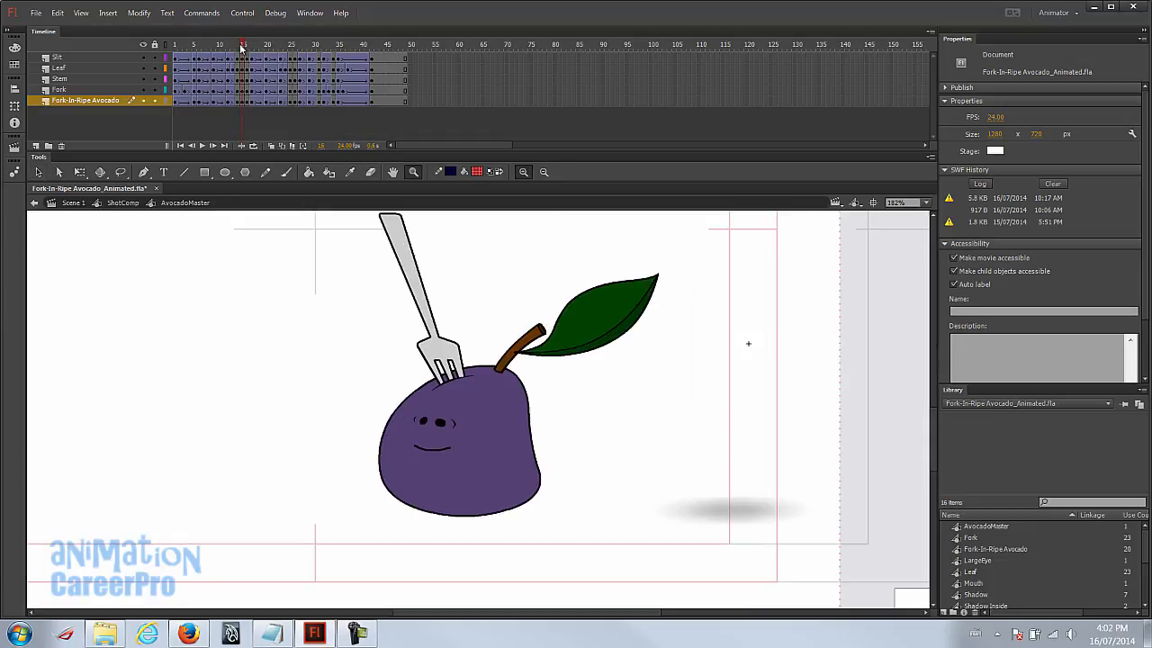
pyautogui.press('.')
pyautogui.press('v')
pyautogui.moveTo(324, 294); pyautogui.dragTo(723, 551)
pyautogui.press('q')
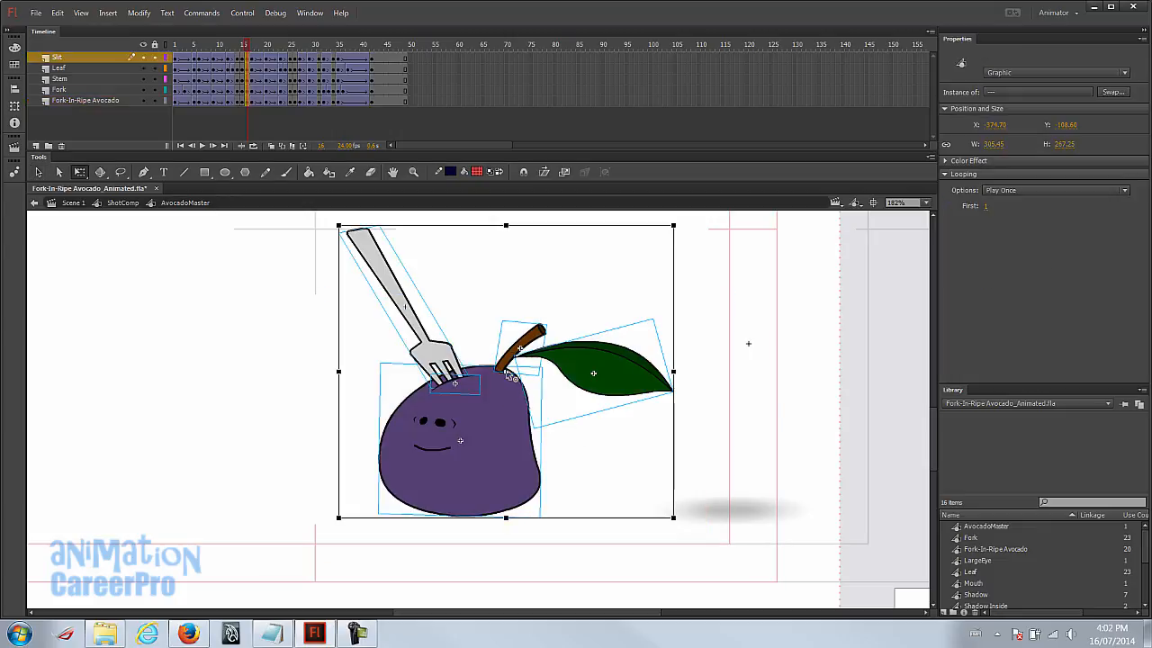
pyautogui.moveTo(511, 377); pyautogui.dragTo(496, 436)
pyautogui.moveTo(468, 520); pyautogui.dragTo(468, 519)
pyautogui.moveTo(506, 227); pyautogui.dragTo(506, 234)
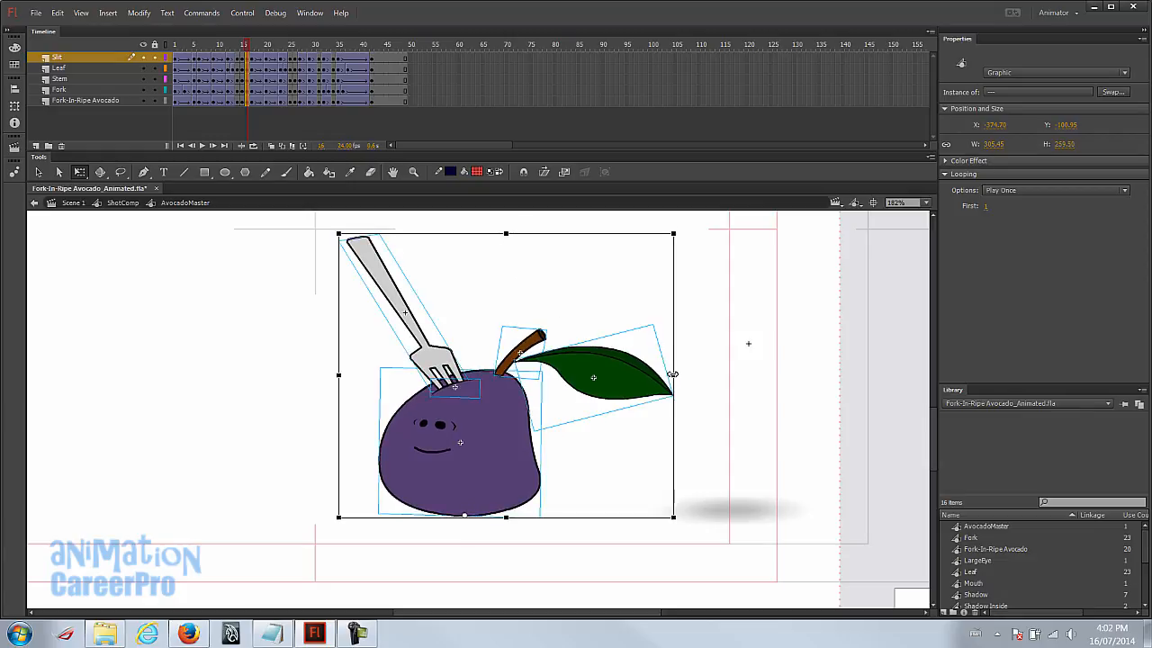
pyautogui.moveTo(674, 373); pyautogui.dragTo(677, 374)
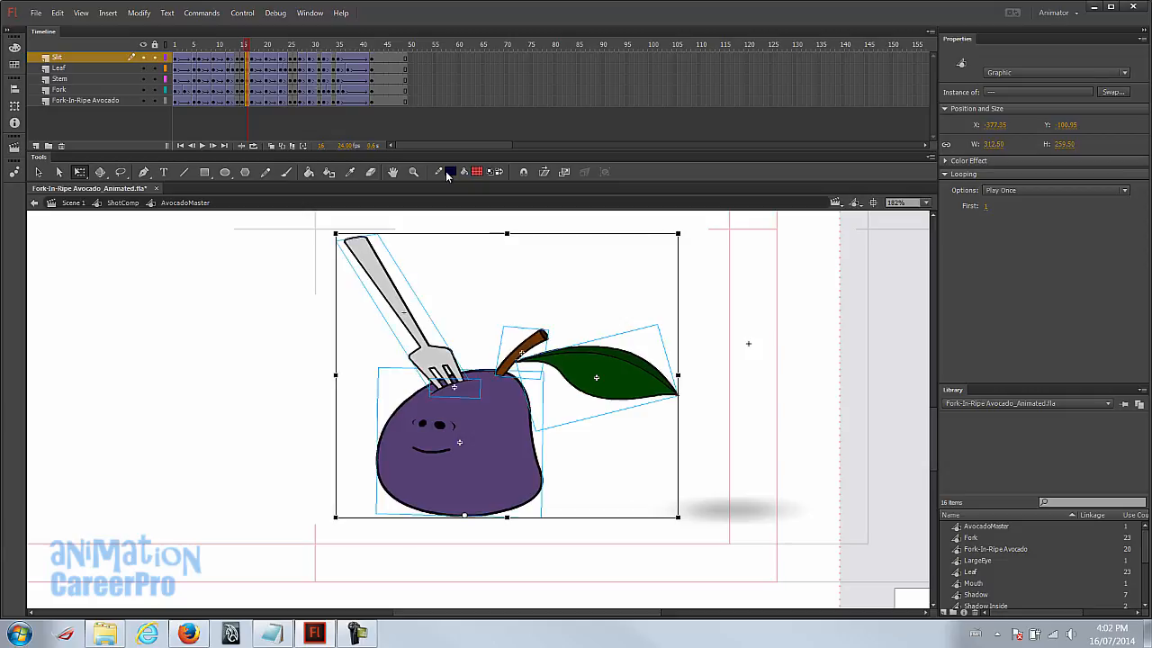
# Step: At frame 27, squash all avocado parts from a base pivot to about 308 px wide and 256 px high, and check the landing
pyautogui.click(247, 51)
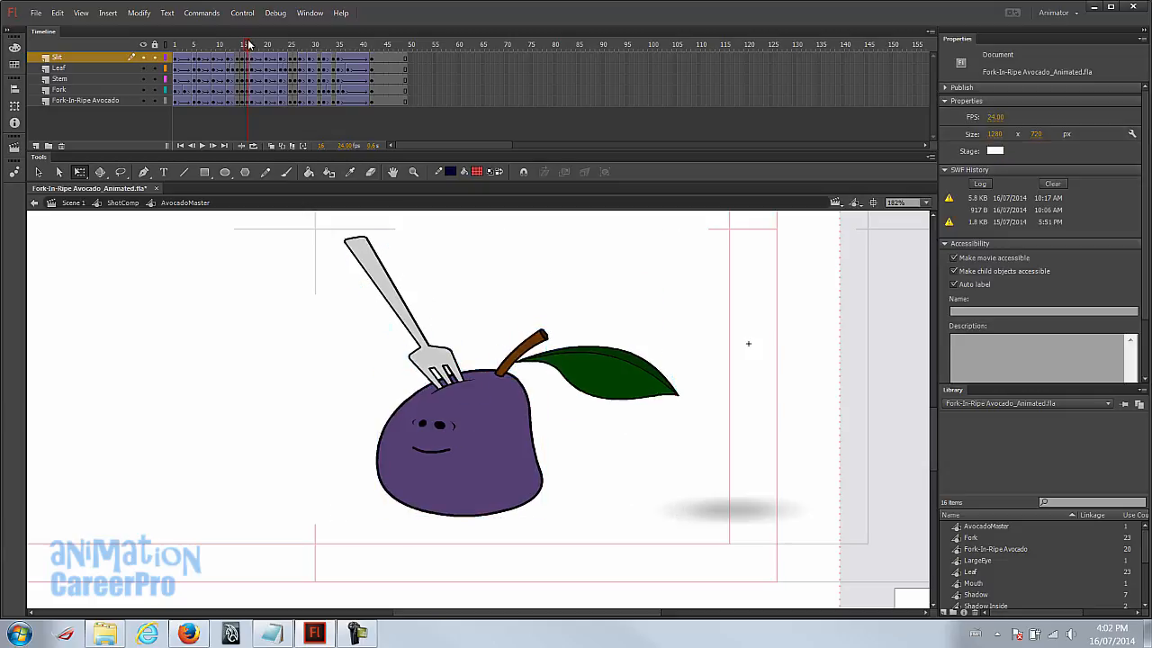
pyautogui.moveTo(248, 47); pyautogui.dragTo(302, 68)
pyautogui.moveTo(193, 371); pyautogui.dragTo(151, 516)
pyautogui.moveTo(192, 224); pyautogui.dragTo(195, 237)
pyautogui.moveTo(351, 378); pyautogui.dragTo(365, 377)
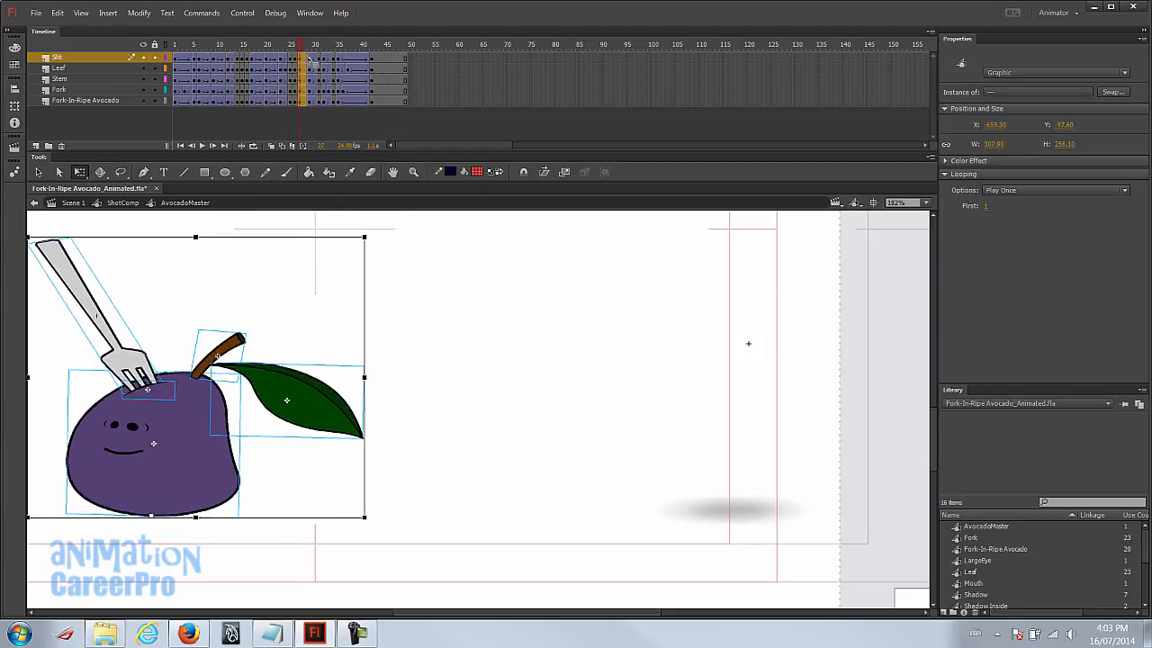
pyautogui.moveTo(307, 47); pyautogui.dragTo(302, 47)
# Step: Return to Scene 1, bring the whole camera view on stage, and play the hopping animation repeatedly from the start
pyautogui.press('z')
pyautogui.keyDown('alt'); pyautogui.click(423, 387); pyautogui.keyUp('alt')
pyautogui.click(64, 205)
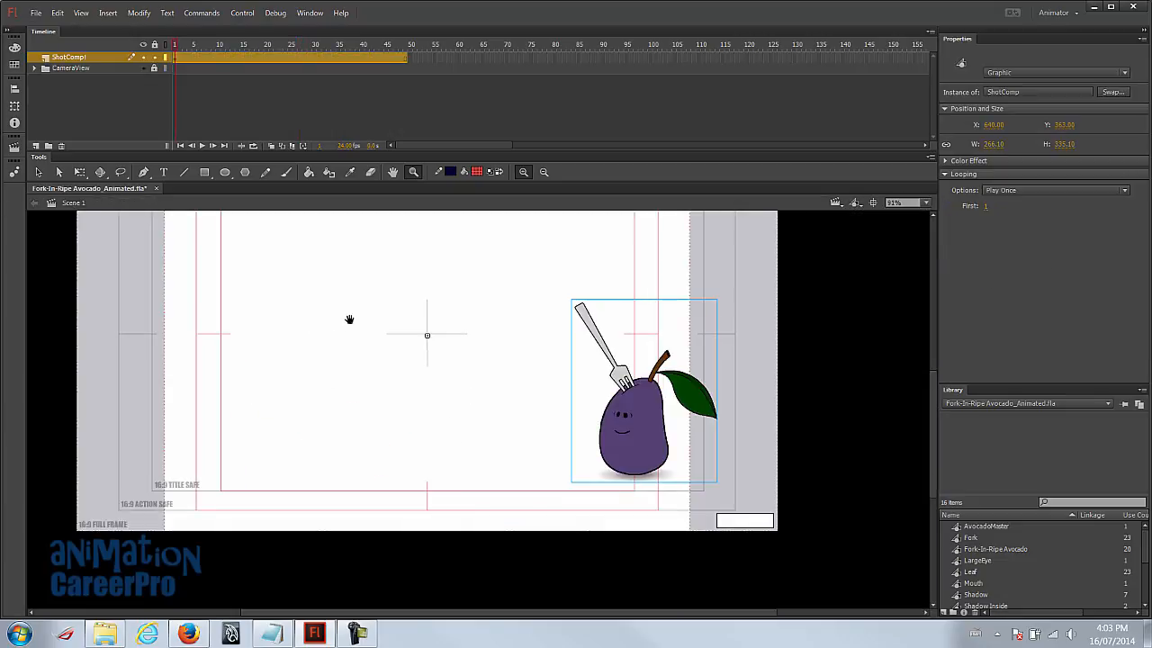
pyautogui.moveTo(349, 319); pyautogui.dragTo(383, 393)
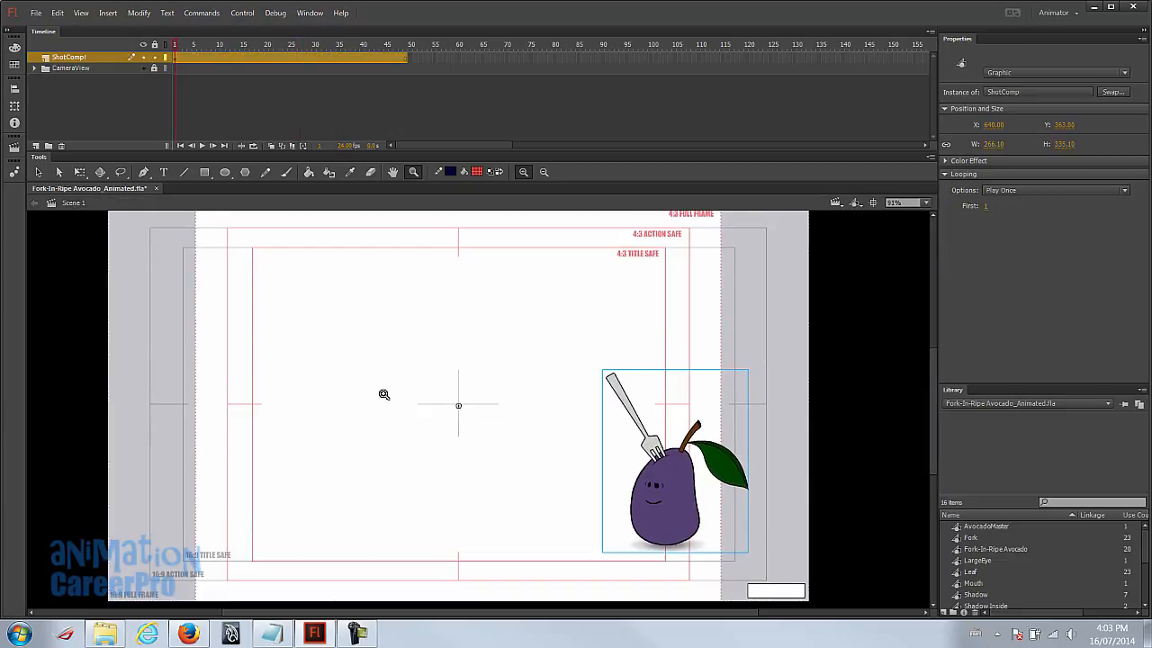
pyautogui.click(178, 48)
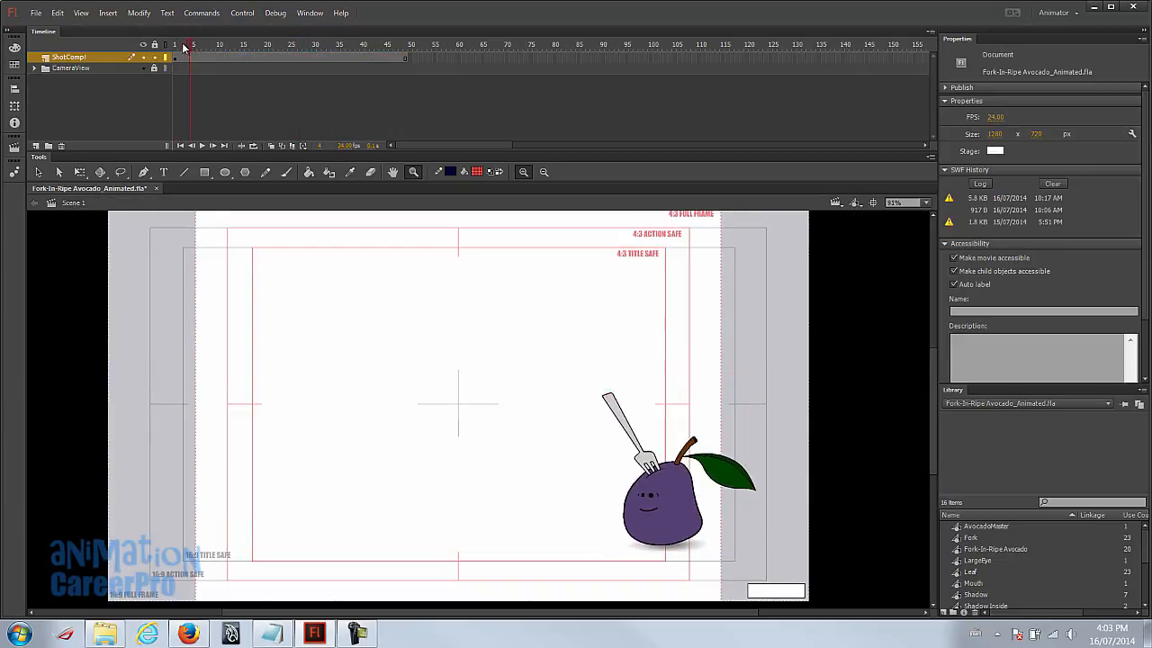
pyautogui.press('Return')
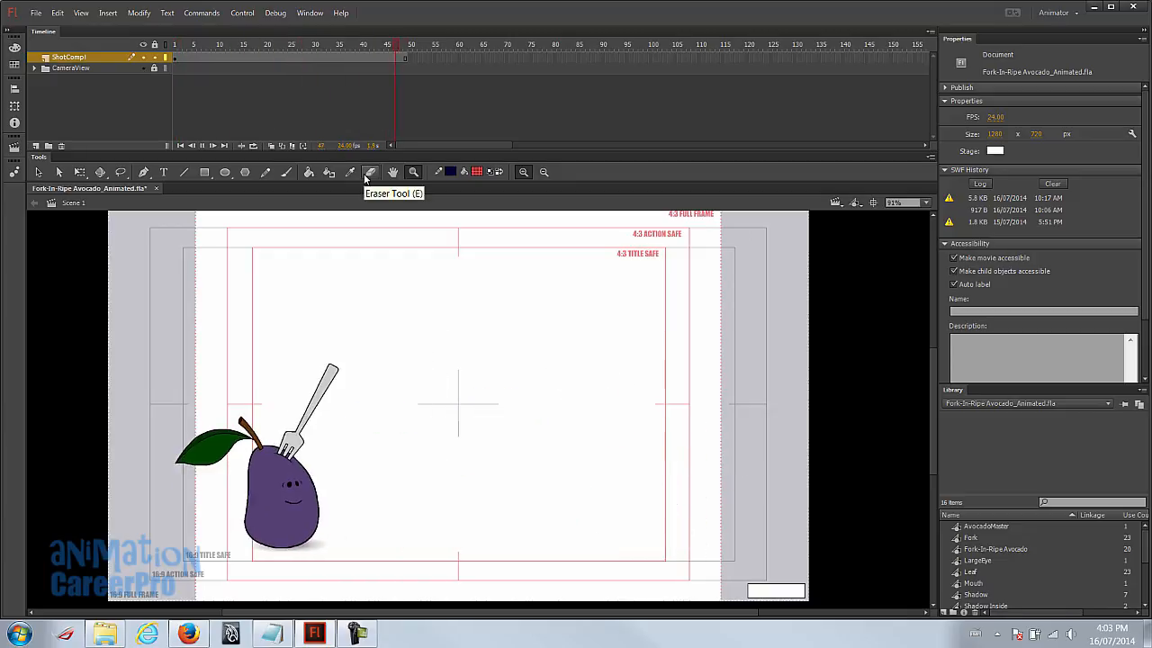
pyautogui.click(176, 45)
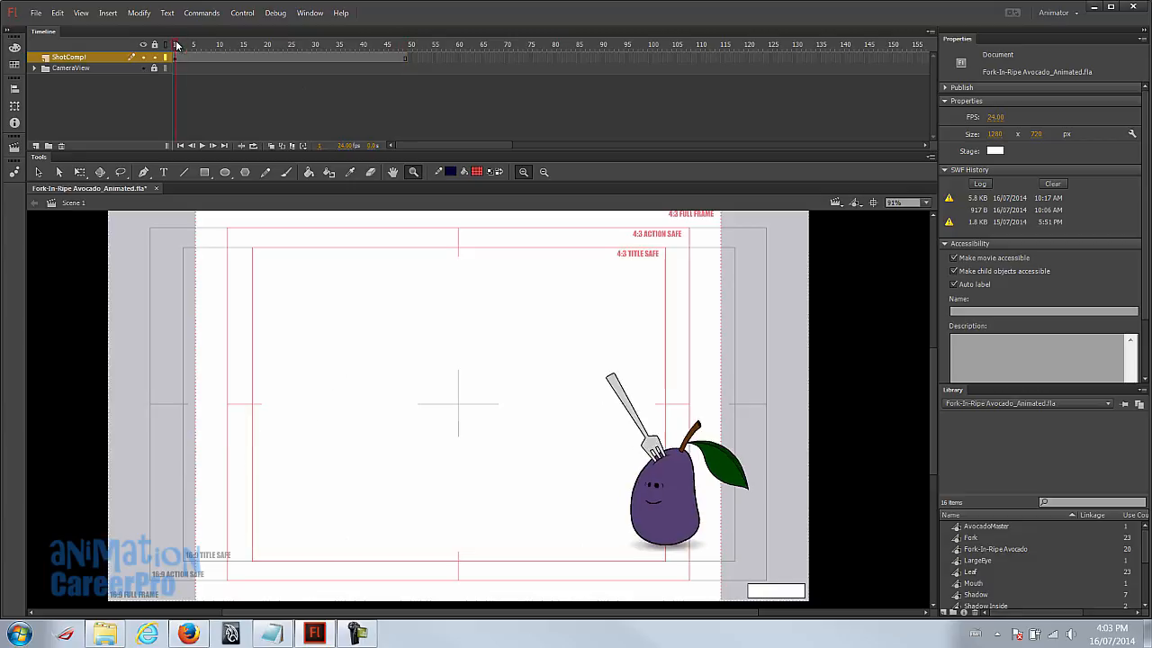
pyautogui.press('Return')
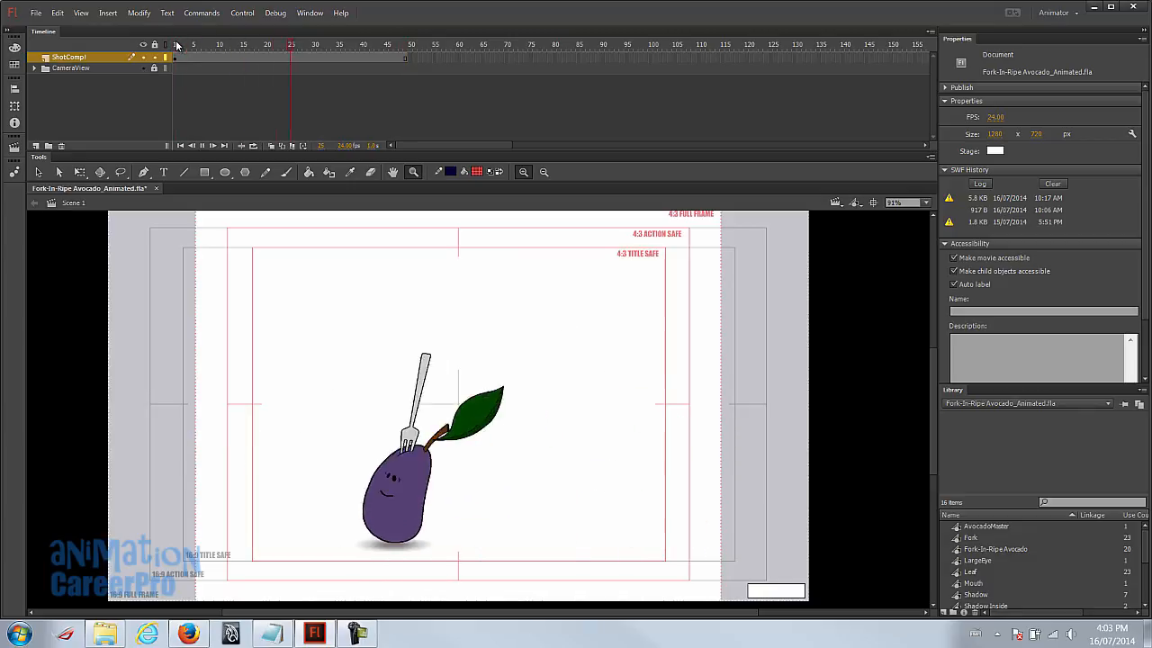
pyautogui.moveTo(177, 45)
pyautogui.mouseDown()
pyautogui.moveTo(353, 45)
pyautogui.moveTo(184, 45)
pyautogui.mouseUp()
pyautogui.press('Return')
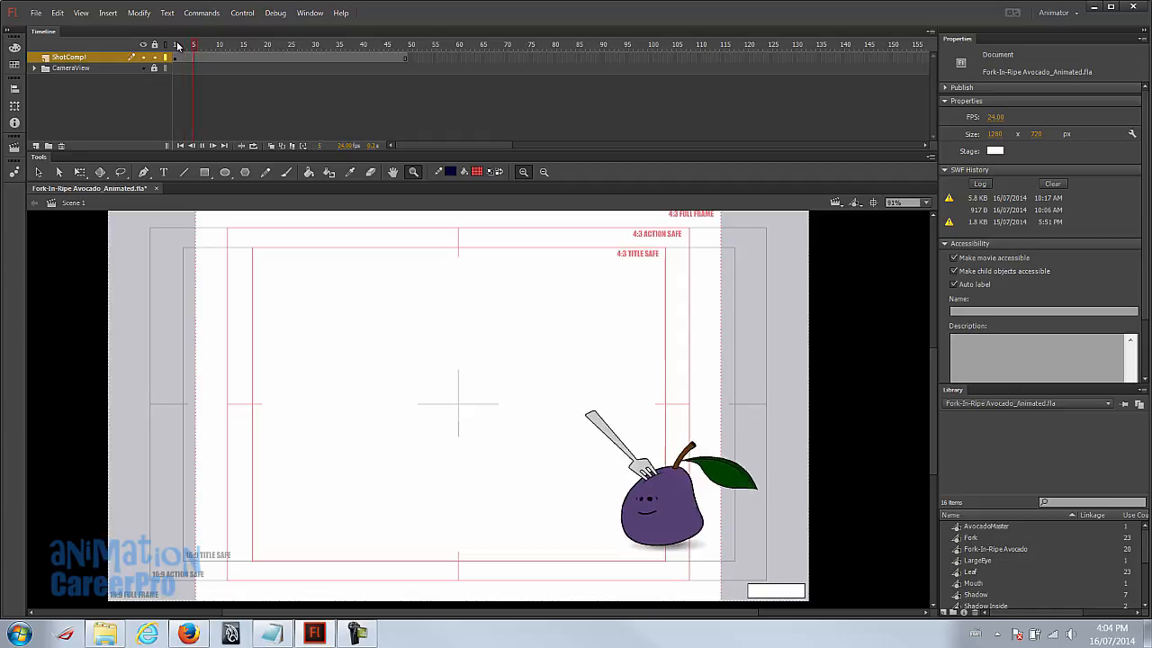
# Step: Rewind the main timeline to frame 1, save the document, and play the shot
pyautogui.click(177, 45)
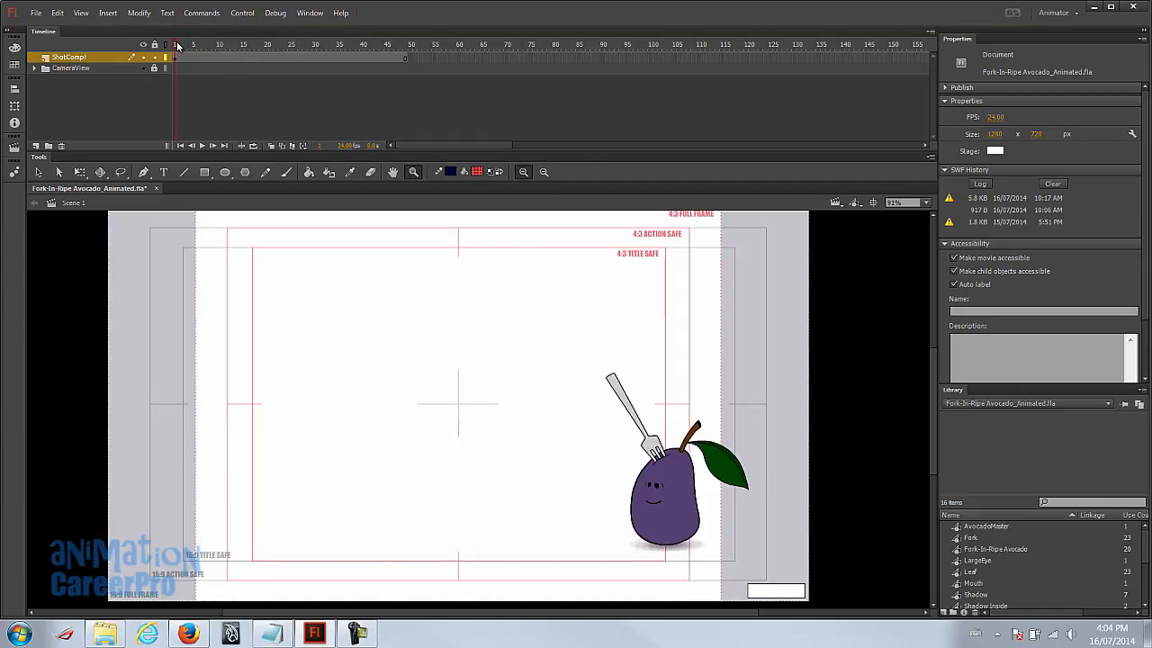
pyautogui.click(36, 12)
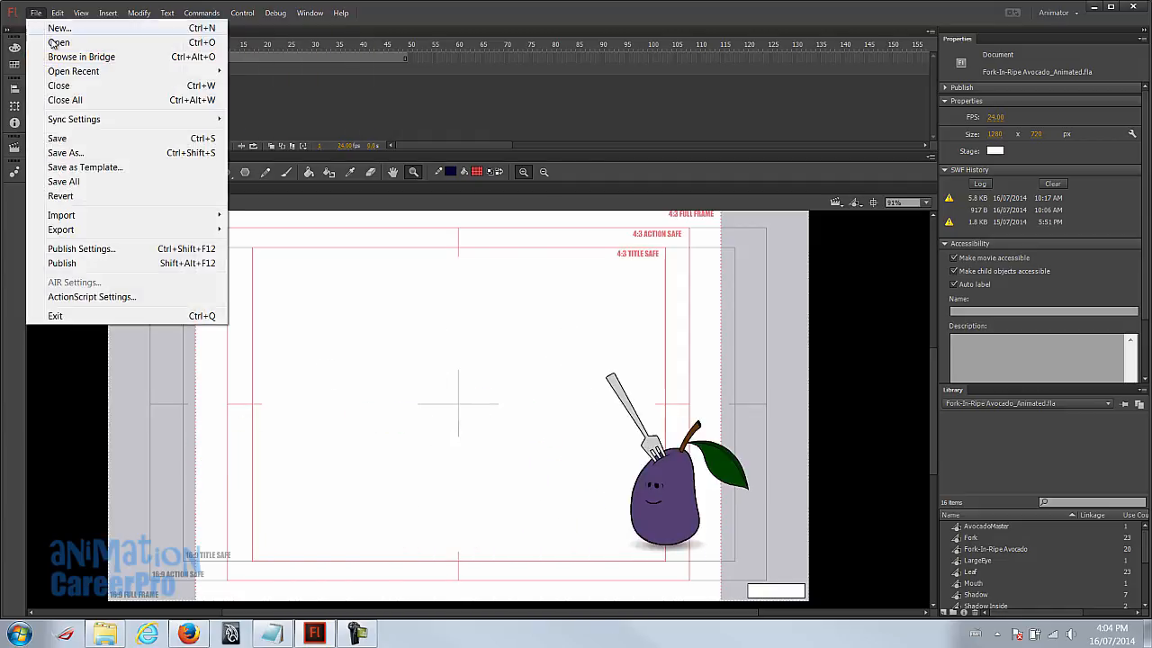
pyautogui.click(80, 139)
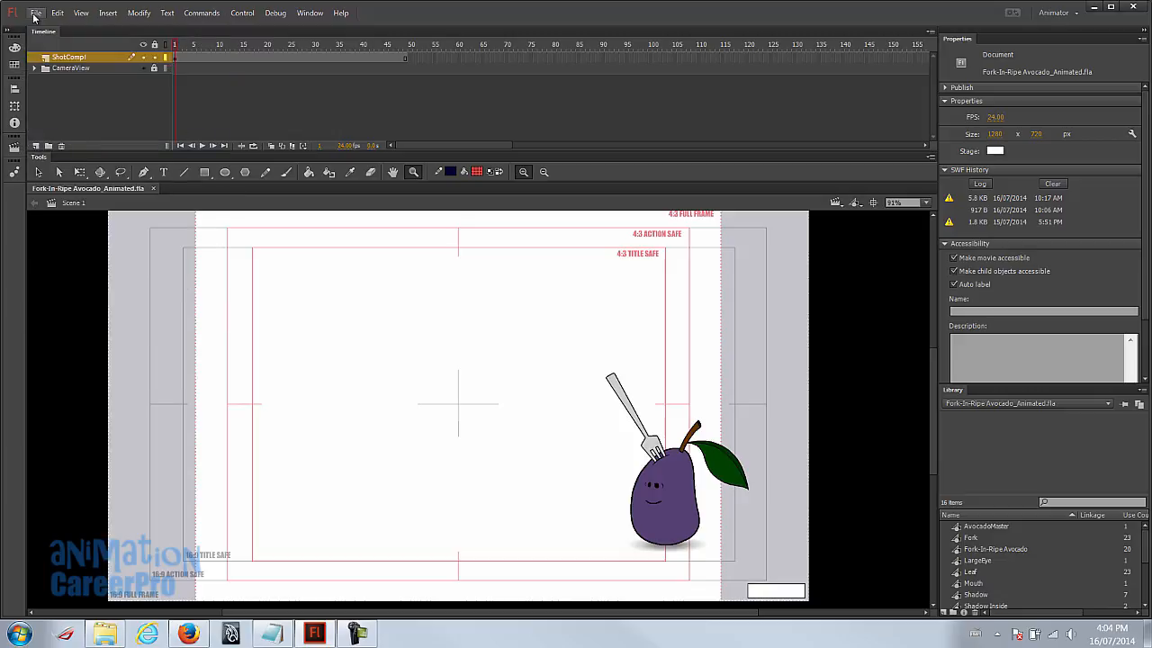
pyautogui.press('Return')
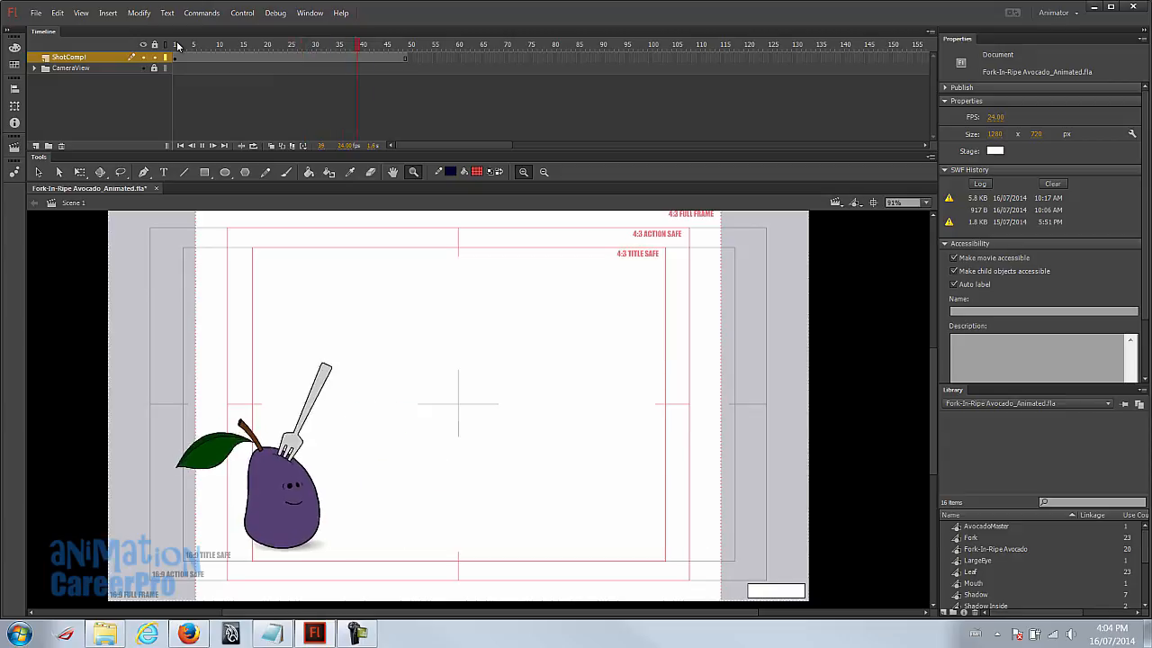